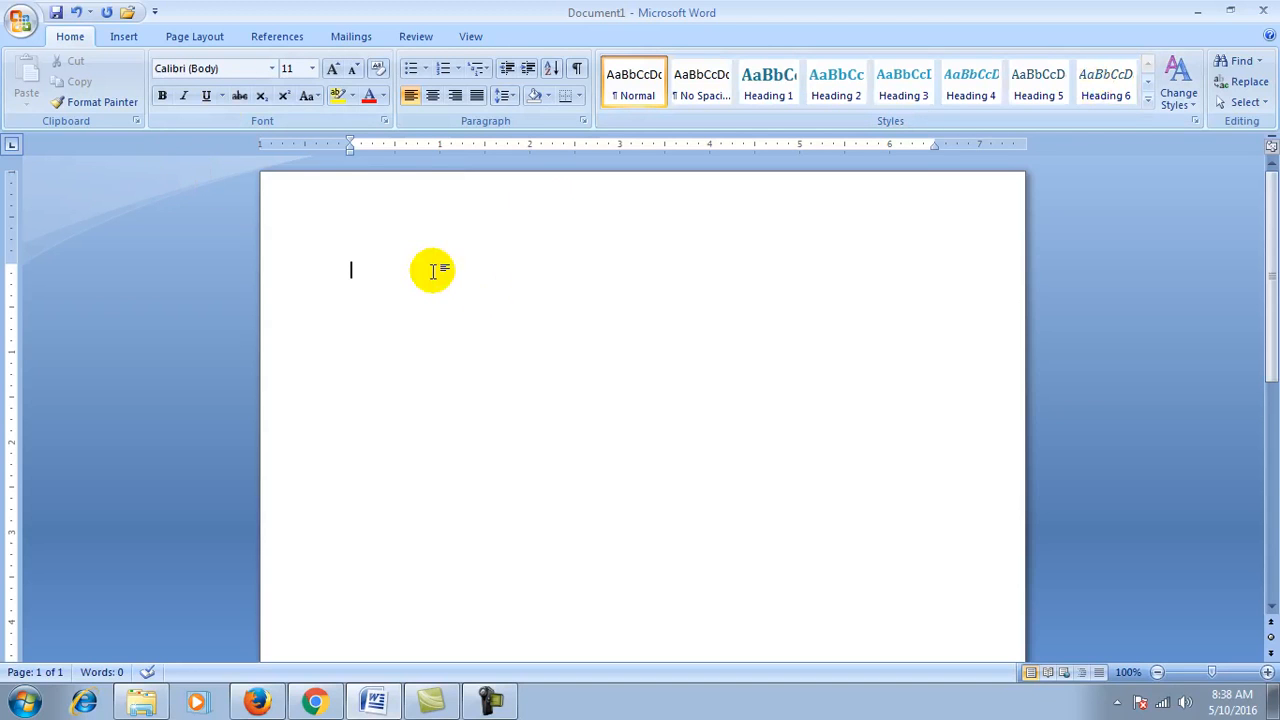
# Step: Type 'This is the best policy for whom who are' on the document's first line
pyautogui.write('This is th')
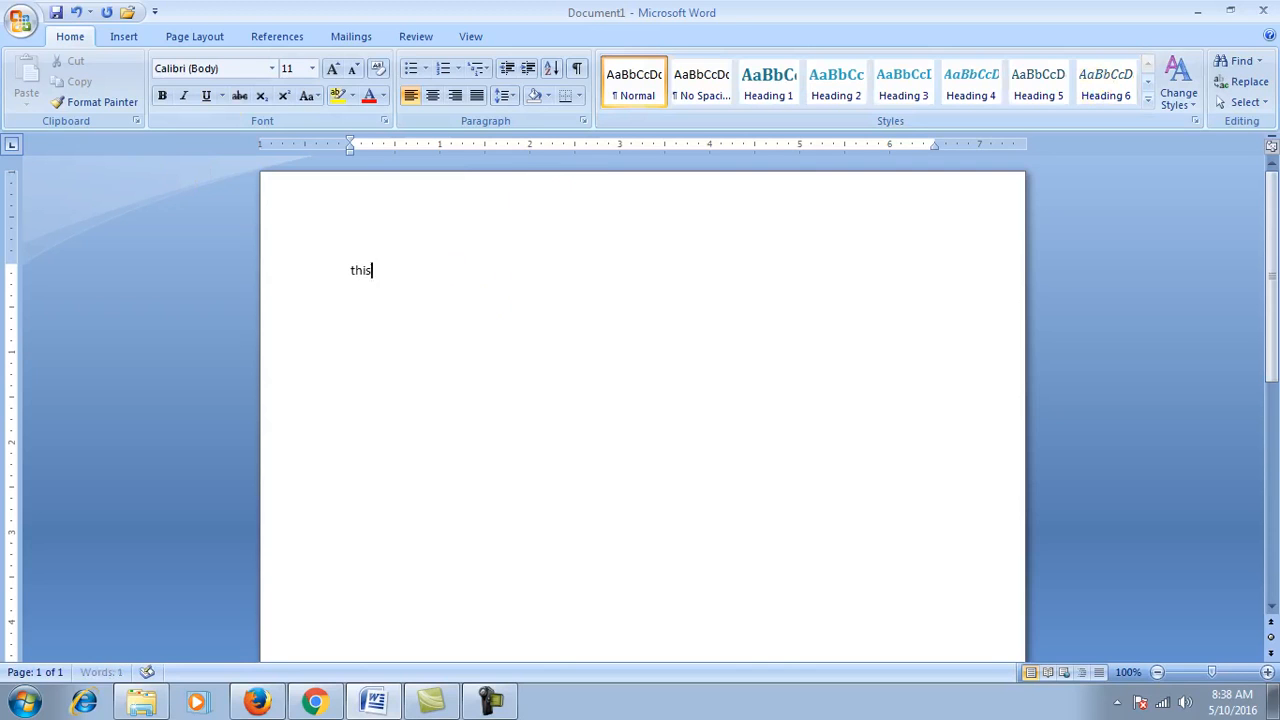
pyautogui.write('e best policy')
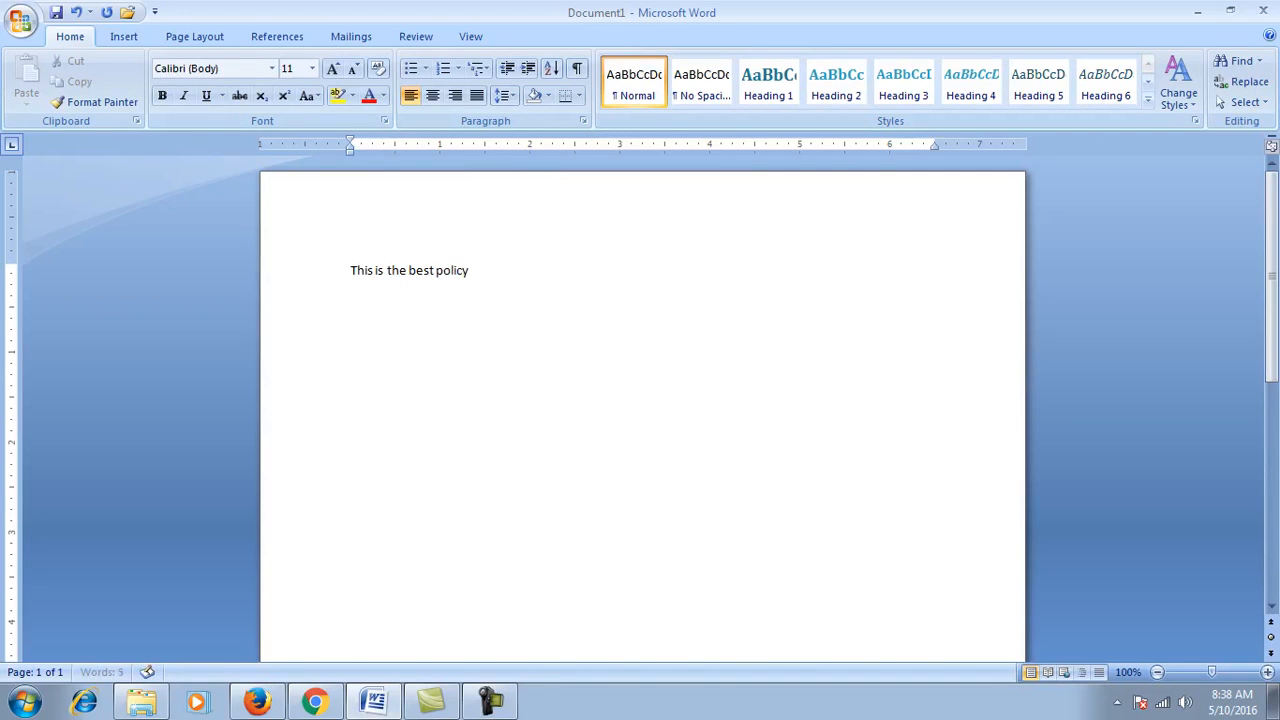
pyautogui.write(' for whom who are')
# Step: Select the phrase 'is the best policy for whom who are' and copy it
pyautogui.hotkey('shift', 'Left')
pyautogui.hotkey('shift', 'Left')
pyautogui.hotkey('shift', 'Left')
pyautogui.hotkey('shift', 'Left')
pyautogui.hotkey('shift', 'Left')
pyautogui.hotkey('shift', 'Left')
pyautogui.hotkey('shift', 'Left')
pyautogui.hotkey('shift', 'Left')
pyautogui.hotkey('shift', 'Left')
pyautogui.hotkey('shift', 'Left')
pyautogui.hotkey('shift', 'Left')
pyautogui.hotkey('shift', 'Left')
pyautogui.hotkey('shift', 'Left')
pyautogui.hotkey('shift', 'Left')
pyautogui.hotkey('shift', 'Left')
pyautogui.hotkey('shift', 'Left')
pyautogui.hotkey('shift', 'Left')
pyautogui.hotkey('shift', 'Left')
pyautogui.hotkey('shift', 'Left')
pyautogui.hotkey('shift', 'Left')
pyautogui.hotkey('shift', 'Left')
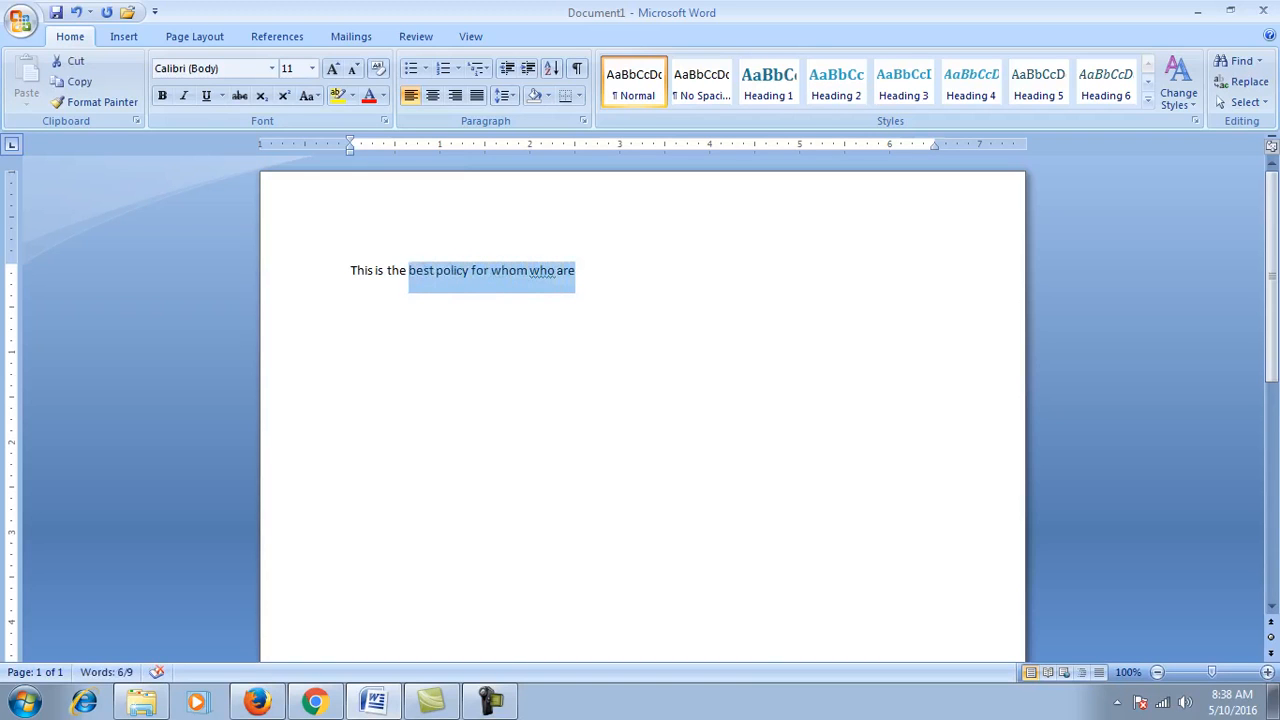
pyautogui.hotkey('shift', 'Left')
pyautogui.hotkey('shift', 'Left')
pyautogui.hotkey('shift', 'Left')
pyautogui.hotkey('shift', 'Left')
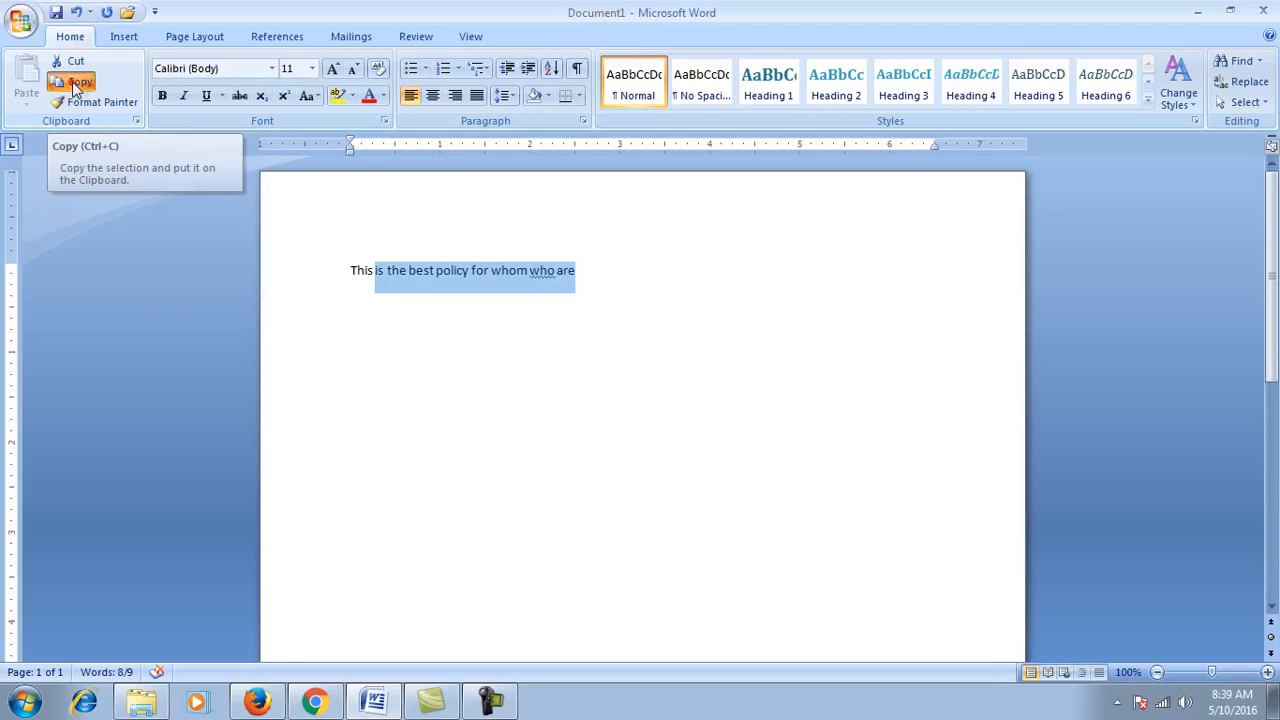
pyautogui.click(72, 88)
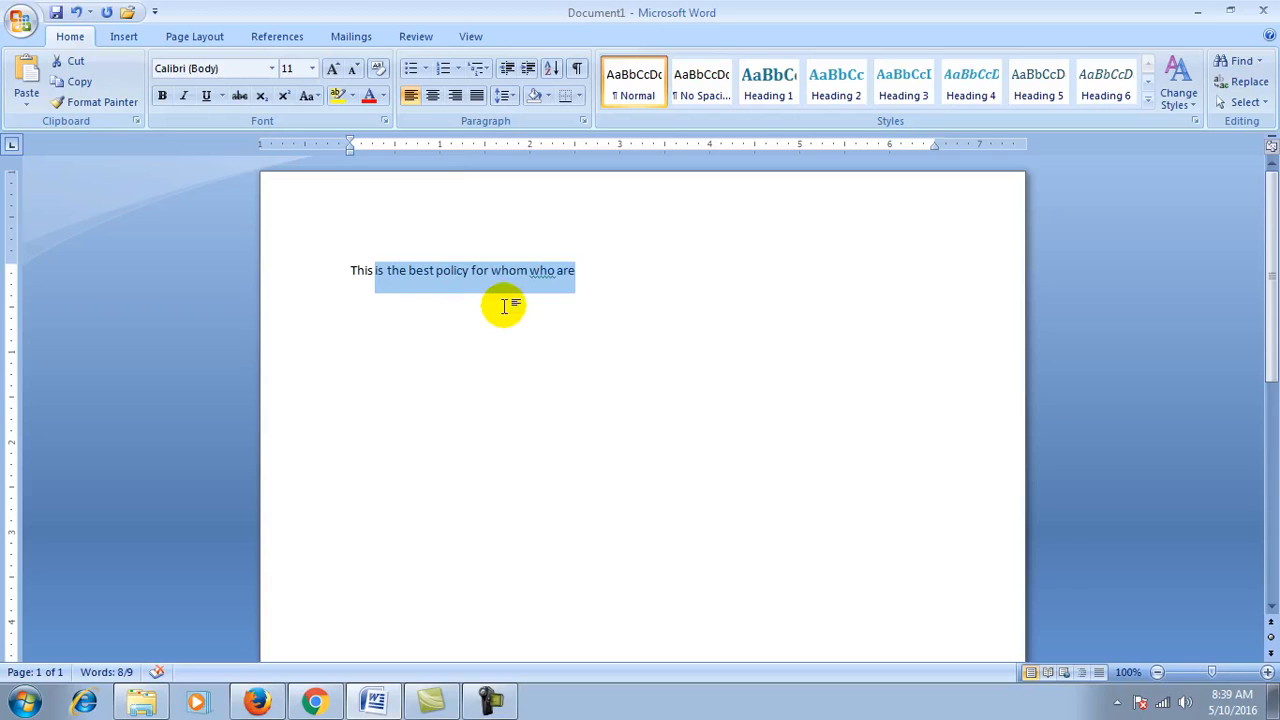
# Step: Paste the copied phrase repeatedly after the sentence until the paragraph reaches about 465 words
pyautogui.click(604, 264)
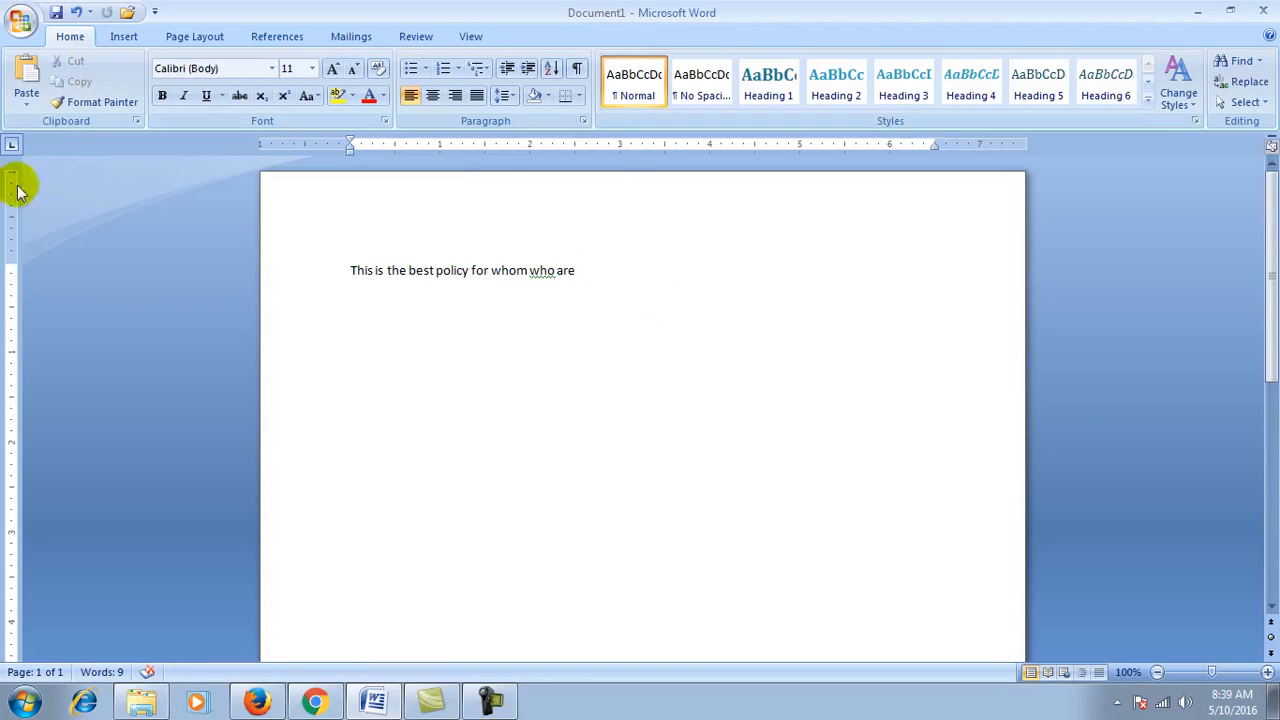
pyautogui.click(22, 80)
pyautogui.click(22, 80)
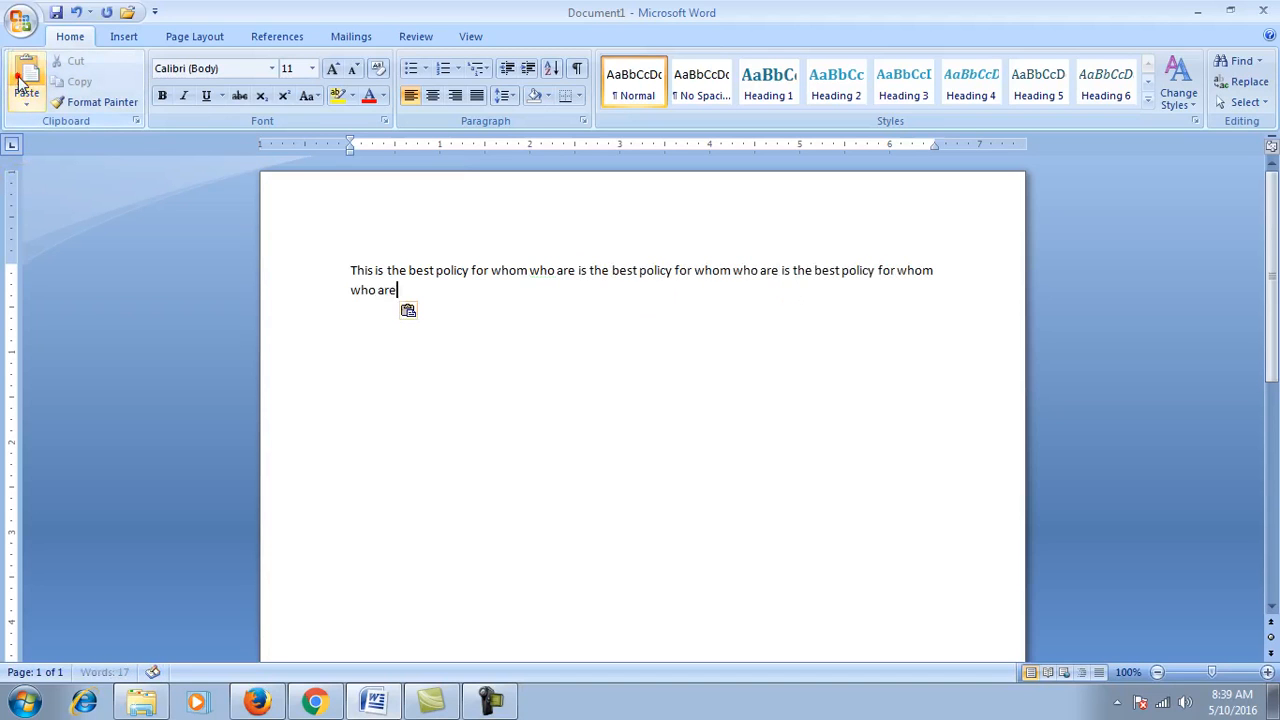
pyautogui.click(22, 80)
pyautogui.click(22, 80)
pyautogui.click(22, 80)
pyautogui.click(22, 80)
pyautogui.doubleClick(21, 81)
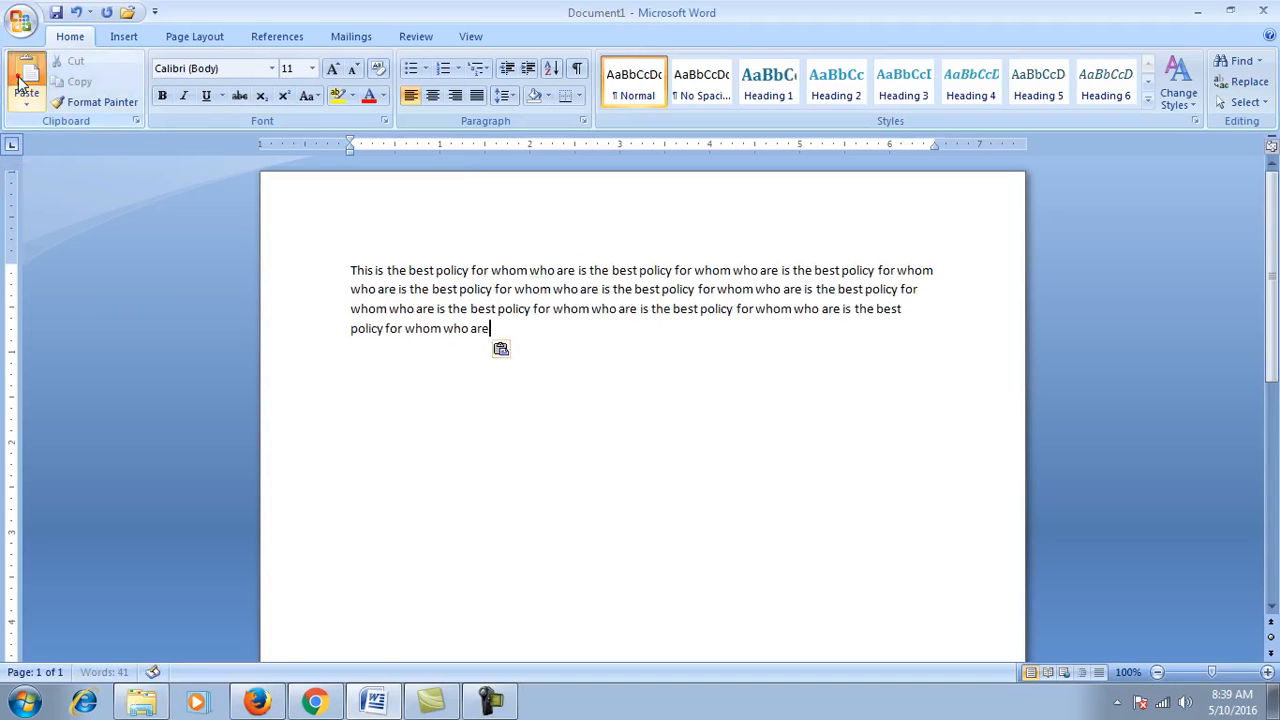
pyautogui.tripleClick(21, 81)
pyautogui.tripleClick(21, 81)
pyautogui.tripleClick(21, 81)
pyautogui.doubleClick(21, 81)
pyautogui.doubleClick(21, 81)
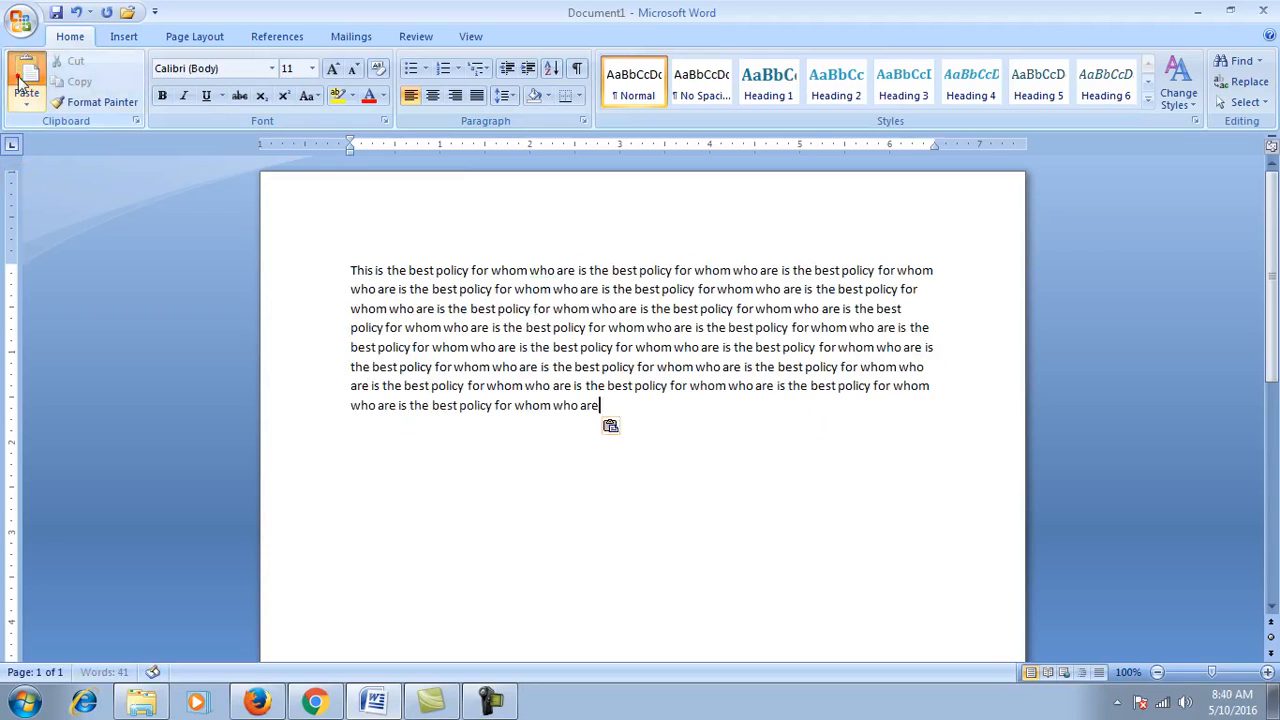
pyautogui.tripleClick(21, 81)
pyautogui.doubleClick(21, 81)
pyautogui.doubleClick(21, 81)
pyautogui.doubleClick(21, 81)
pyautogui.tripleClick(21, 81)
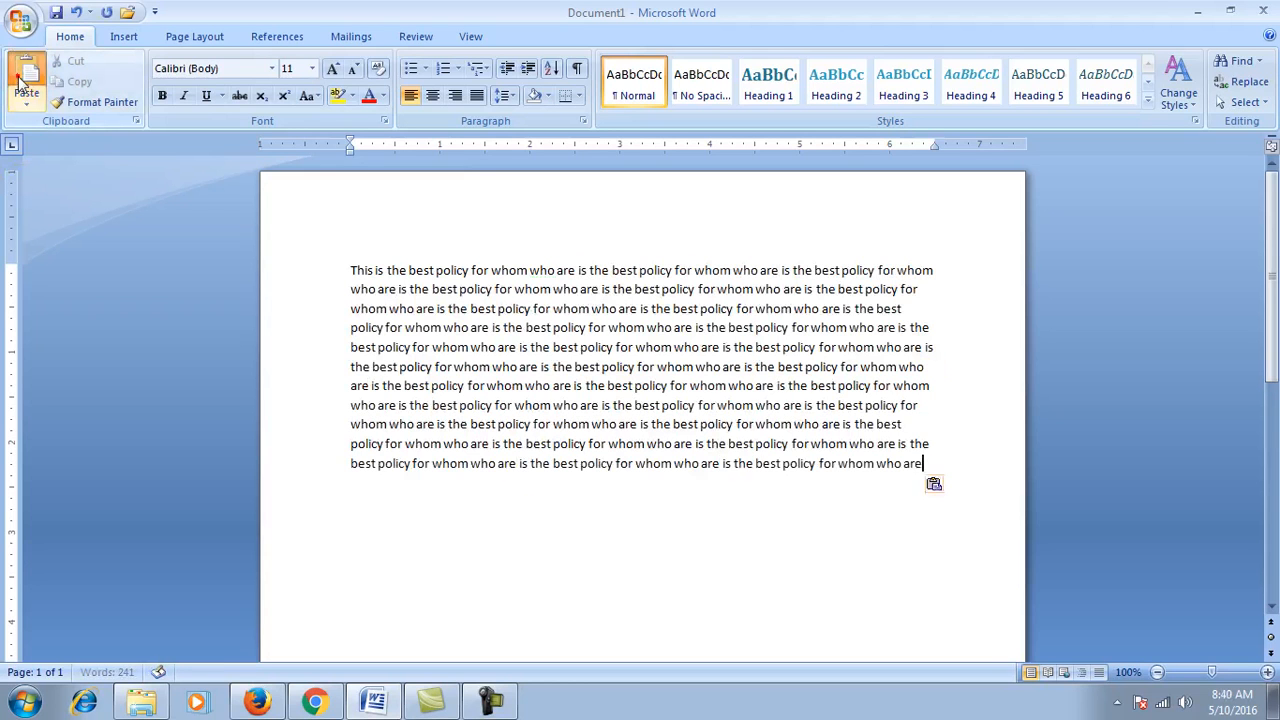
pyautogui.tripleClick(21, 81)
pyautogui.doubleClick(21, 81)
pyautogui.tripleClick(21, 81)
pyautogui.doubleClick(21, 81)
pyautogui.tripleClick(21, 81)
pyautogui.click(21, 81)
pyautogui.tripleClick(21, 81)
pyautogui.click(21, 81)
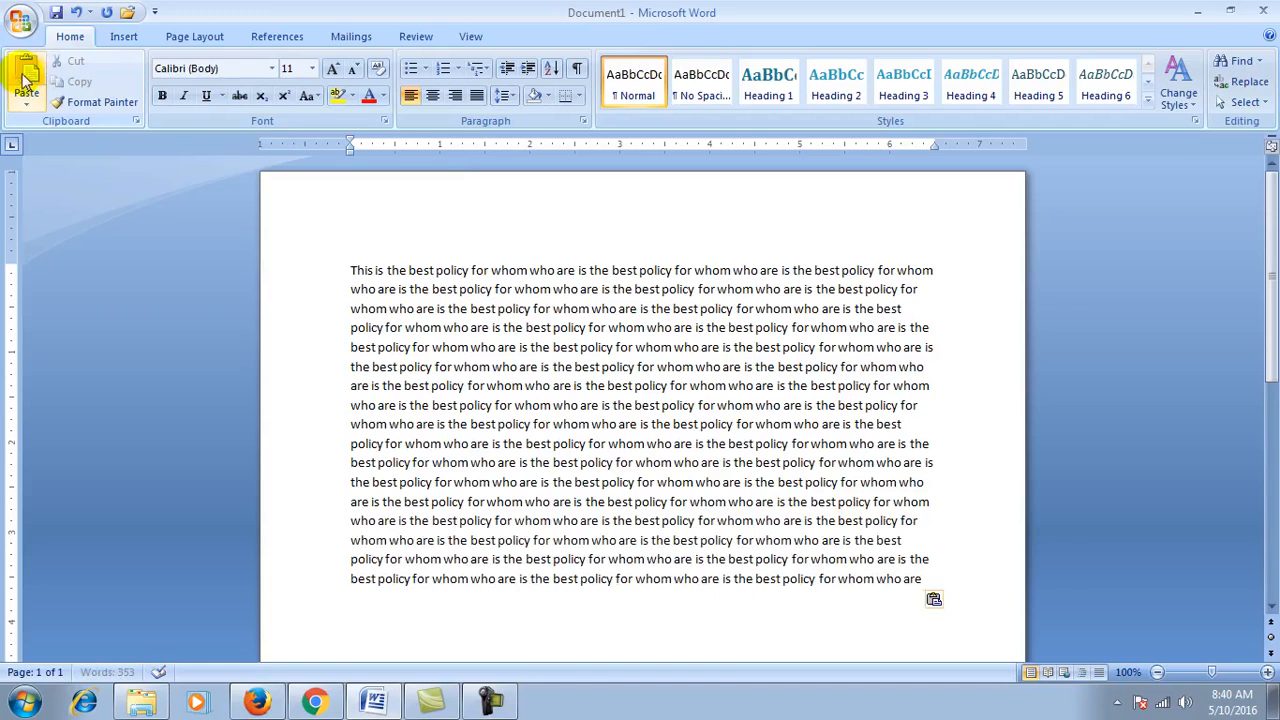
pyautogui.doubleClick(21, 81)
pyautogui.doubleClick(21, 81)
pyautogui.doubleClick(21, 81)
pyautogui.click(29, 80)
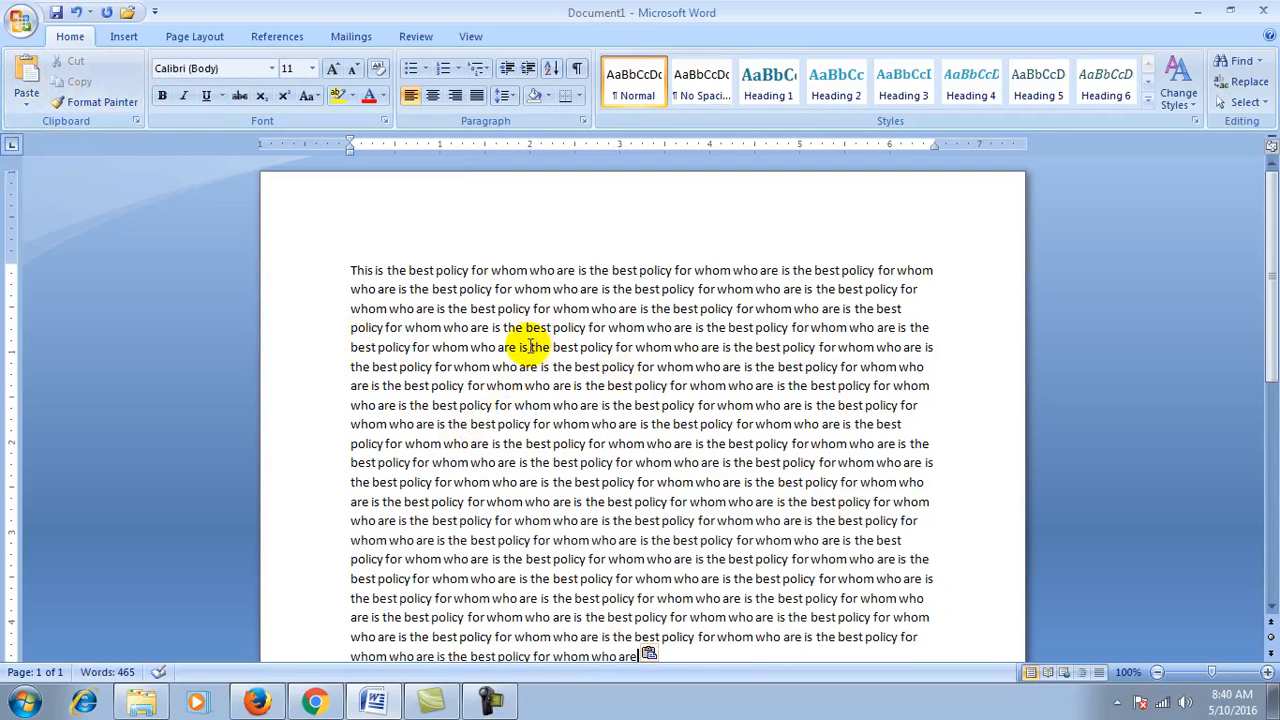
# Step: Select the first line, 'This' through 'for whom', and give it standard Red font colour
pyautogui.scroll(-2, 530, 345)
pyautogui.scroll(2, 525, 337)
pyautogui.scroll(-1, 525, 334)
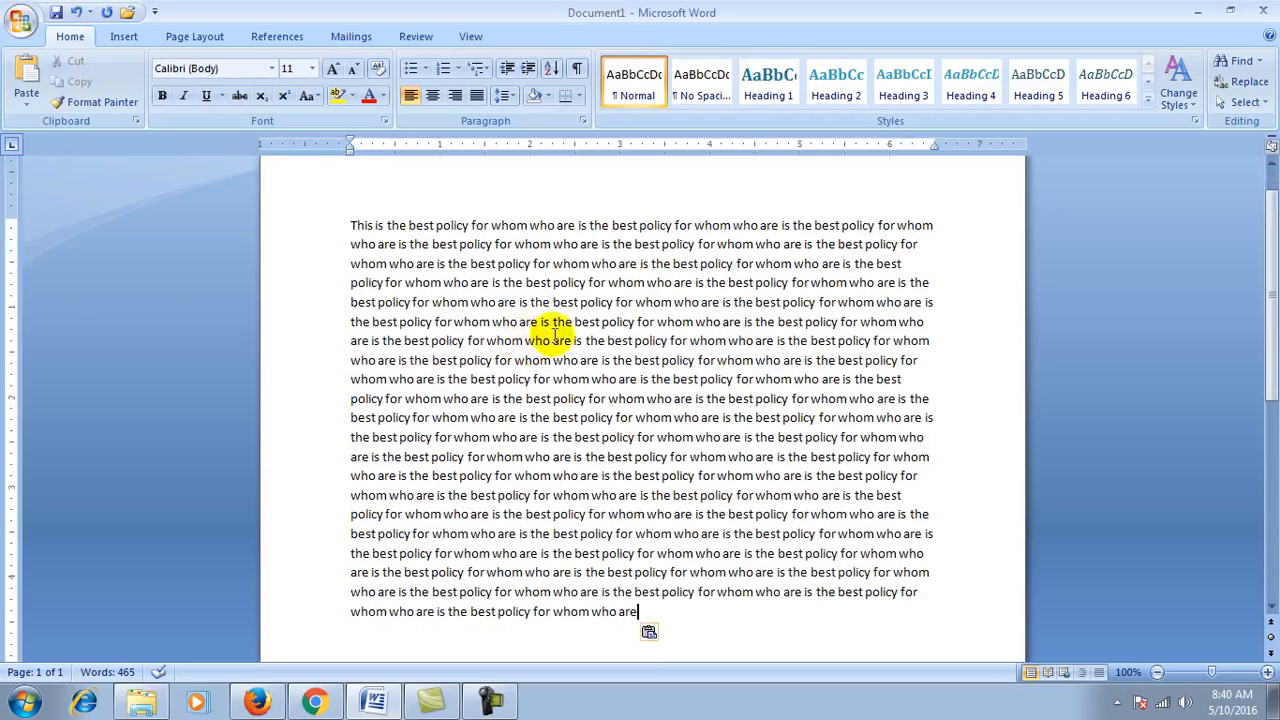
pyautogui.click(352, 222)
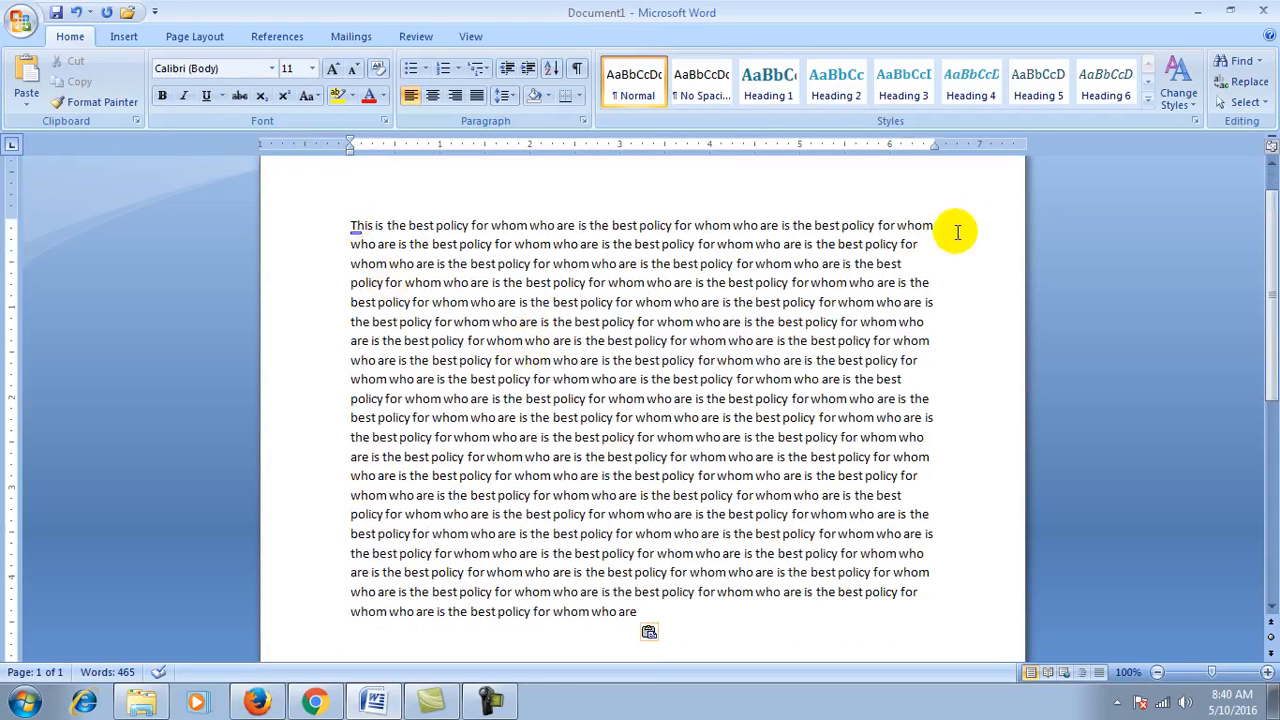
pyautogui.click(932, 227)
pyautogui.hotkey('shift', 'Left')
pyautogui.hotkey('shift', 'Left')
pyautogui.hotkey('shift', 'Left')
pyautogui.hotkey('shift', 'Left')
pyautogui.hotkey('shift', 'Left')
pyautogui.hotkey('shift', 'Left')
pyautogui.hotkey('shift', 'Left')
pyautogui.hotkey('shift', 'Left')
pyautogui.hotkey('shift', 'Left')
pyautogui.hotkey('shift', 'Left')
pyautogui.hotkey('shift', 'Left')
pyautogui.hotkey('shift', 'Left')
pyautogui.hotkey('shift', 'Left')
pyautogui.hotkey('shift', 'Left')
pyautogui.hotkey('shift', 'Left')
pyautogui.hotkey('shift', 'Left')
pyautogui.hotkey('shift', 'Left')
pyautogui.hotkey('shift', 'Left')
pyautogui.hotkey('shift', 'Left')
pyautogui.hotkey('shift', 'Left')
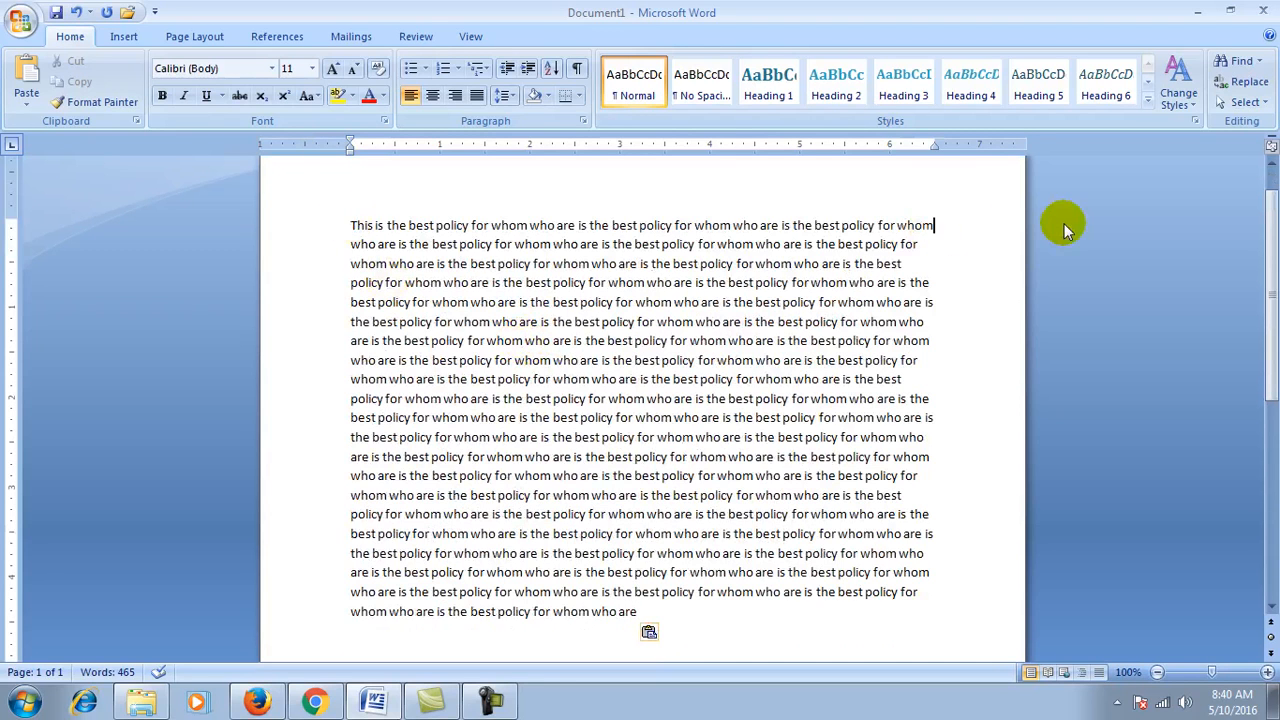
pyautogui.hotkey('shift', 'Left')
pyautogui.hotkey('shift', 'Left')
pyautogui.hotkey('shift', 'Left')
pyautogui.hotkey('shift', 'Left')
pyautogui.hotkey('shift', 'Left')
pyautogui.hotkey('shift', 'Left')
pyautogui.hotkey('shift', 'Left')
pyautogui.hotkey('shift', 'Left')
pyautogui.hotkey('shift', 'Left')
pyautogui.hotkey('shift', 'Left')
pyautogui.hotkey('shift', 'Left')
pyautogui.hotkey('shift', 'Left')
pyautogui.hotkey('shift', 'Left')
pyautogui.hotkey('shift', 'Left')
pyautogui.hotkey('shift', 'Left')
pyautogui.hotkey('shift', 'Left')
pyautogui.hotkey('shift', 'Left')
pyautogui.hotkey('shift', 'Left')
pyautogui.hotkey('shift', 'Left')
pyautogui.hotkey('shift', 'Left')
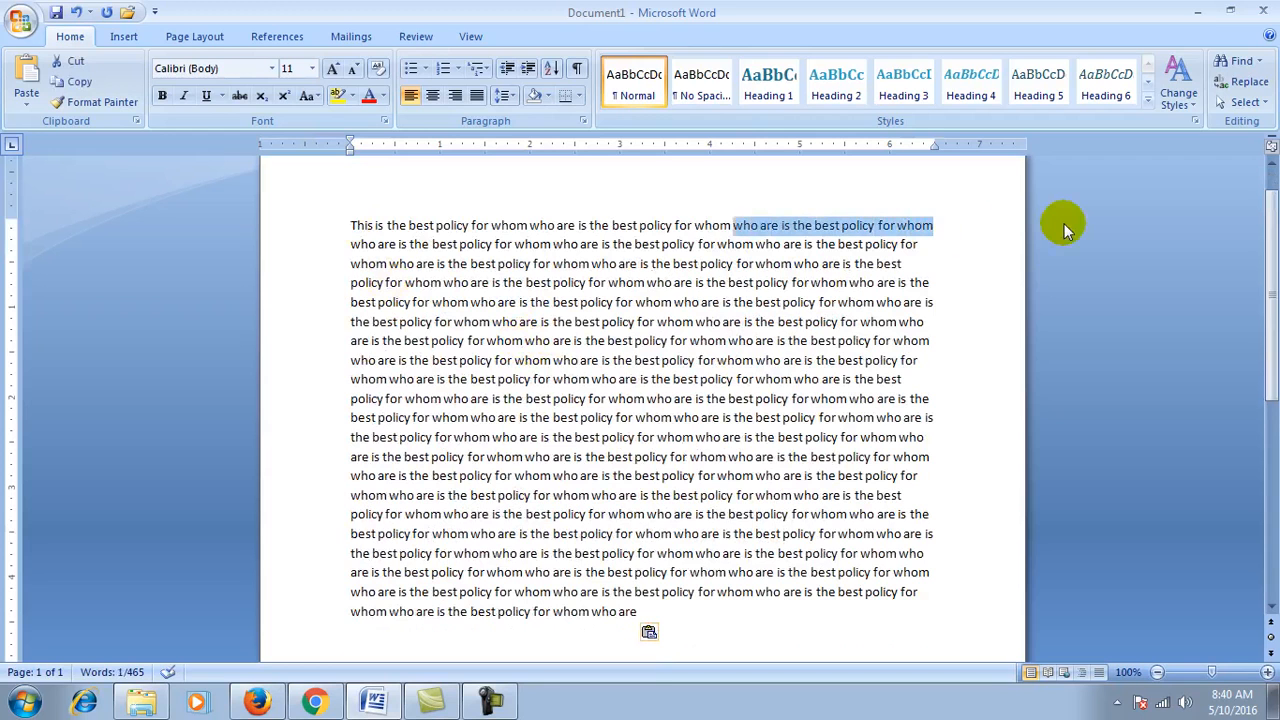
pyautogui.hotkey('shift', 'Left')
pyautogui.hotkey('shift', 'Left')
pyautogui.hotkey('shift', 'Left')
pyautogui.hotkey('shift', 'Left')
pyautogui.hotkey('shift', 'Left')
pyautogui.hotkey('shift', 'Left')
pyautogui.hotkey('shift', 'Left')
pyautogui.hotkey('shift', 'Left')
pyautogui.hotkey('shift', 'Left')
pyautogui.hotkey('shift', 'Left')
pyautogui.hotkey('shift', 'Left')
pyautogui.hotkey('shift', 'Left')
pyautogui.hotkey('shift', 'Left')
pyautogui.hotkey('shift', 'Left')
pyautogui.hotkey('shift', 'Left')
pyautogui.hotkey('shift', 'Left')
pyautogui.hotkey('shift', 'Left')
pyautogui.hotkey('shift', 'Left')
pyautogui.hotkey('shift', 'Left')
pyautogui.hotkey('shift', 'Left')
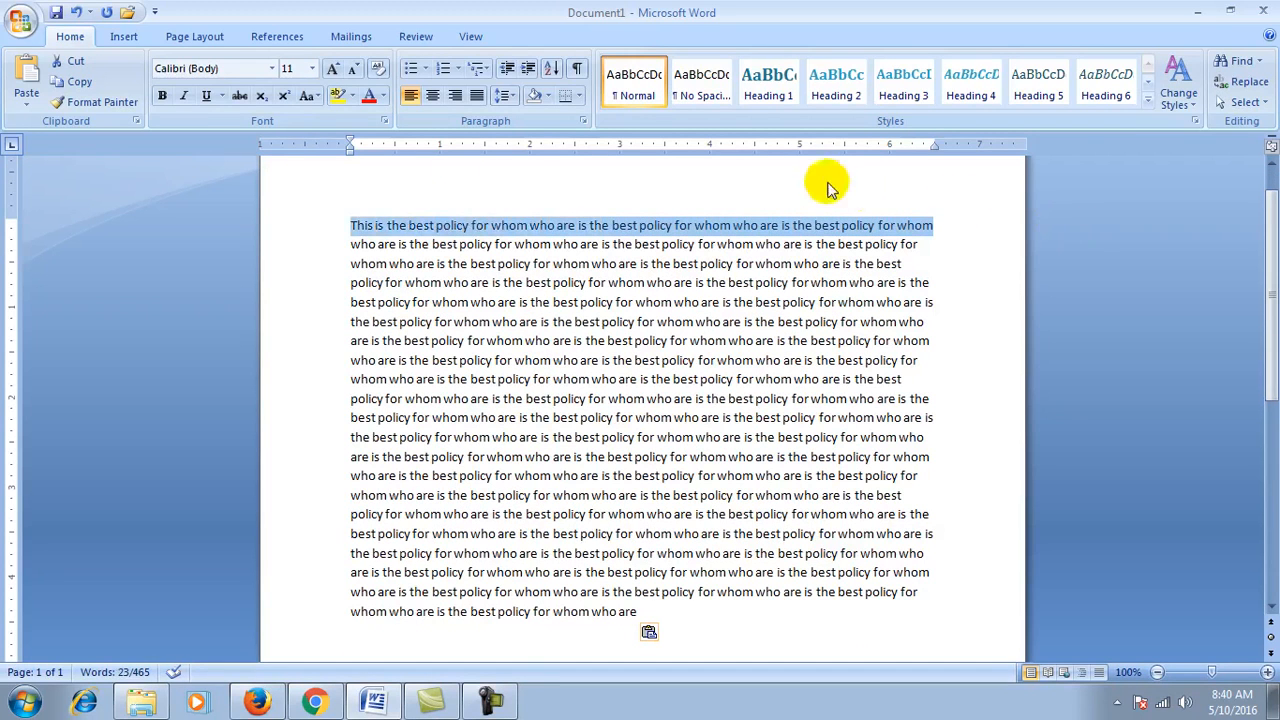
pyautogui.click(383, 96)
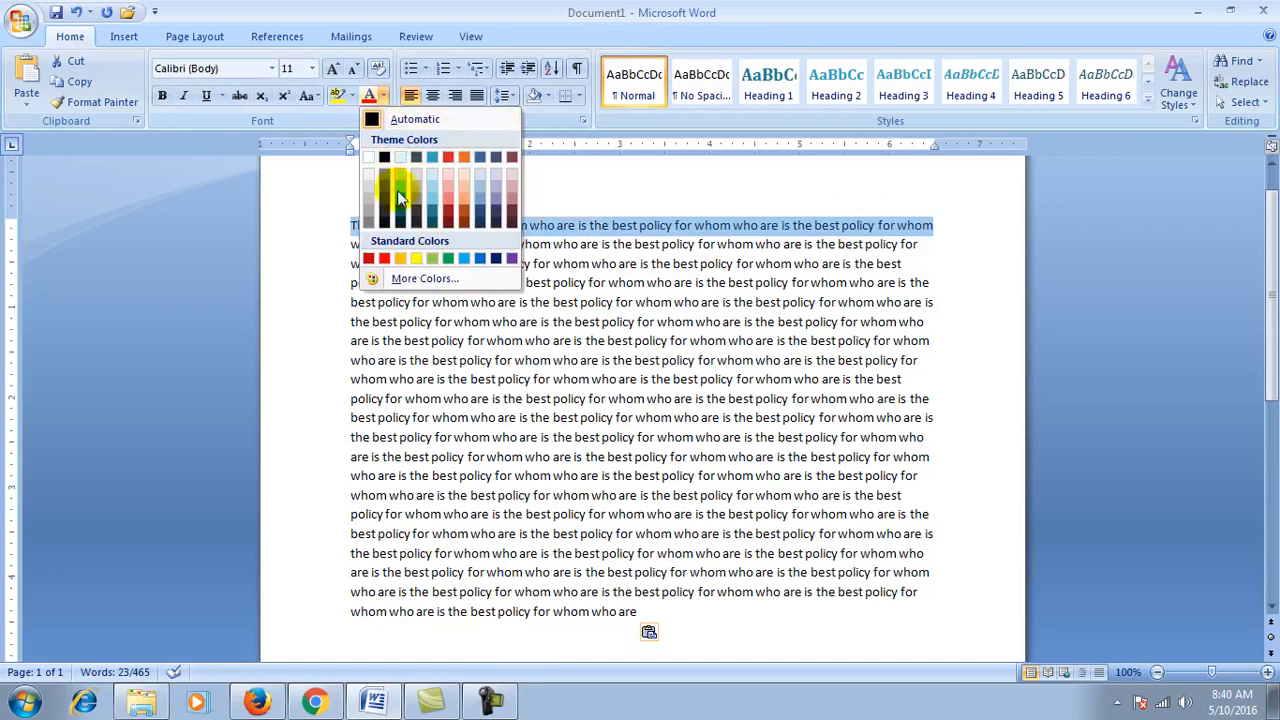
pyautogui.click(369, 258)
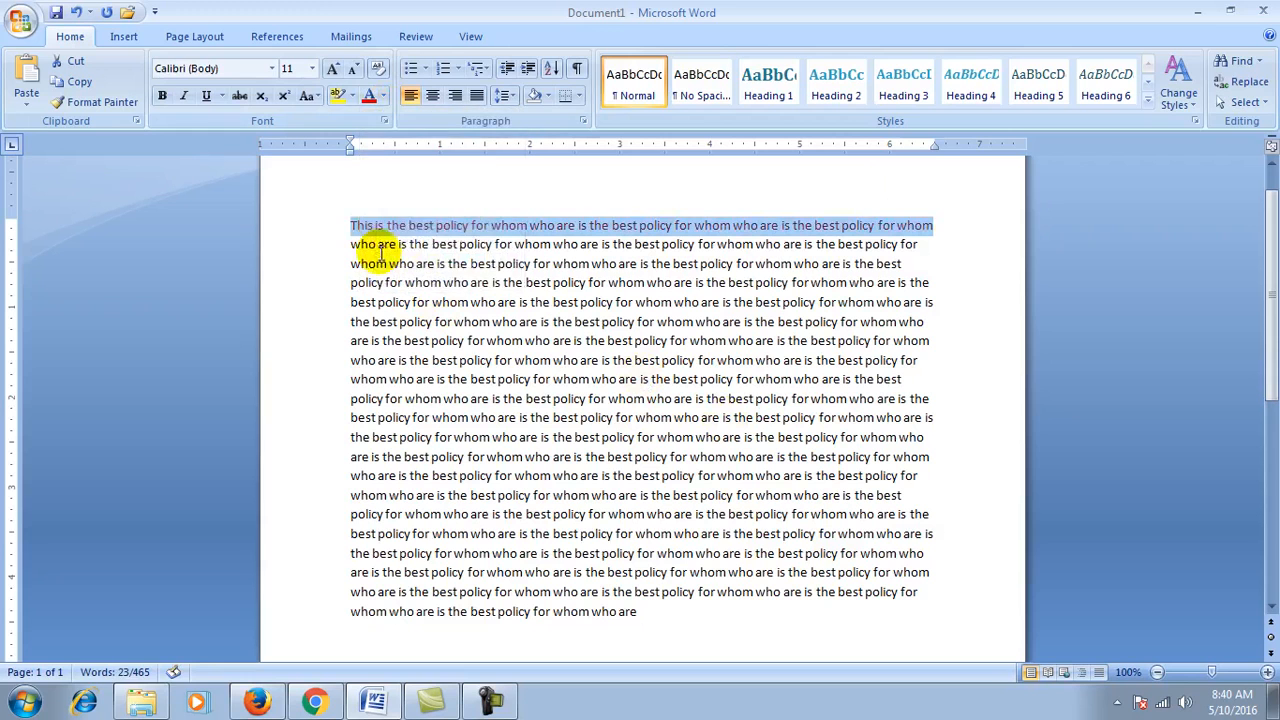
pyautogui.click(382, 96)
pyautogui.click(383, 258)
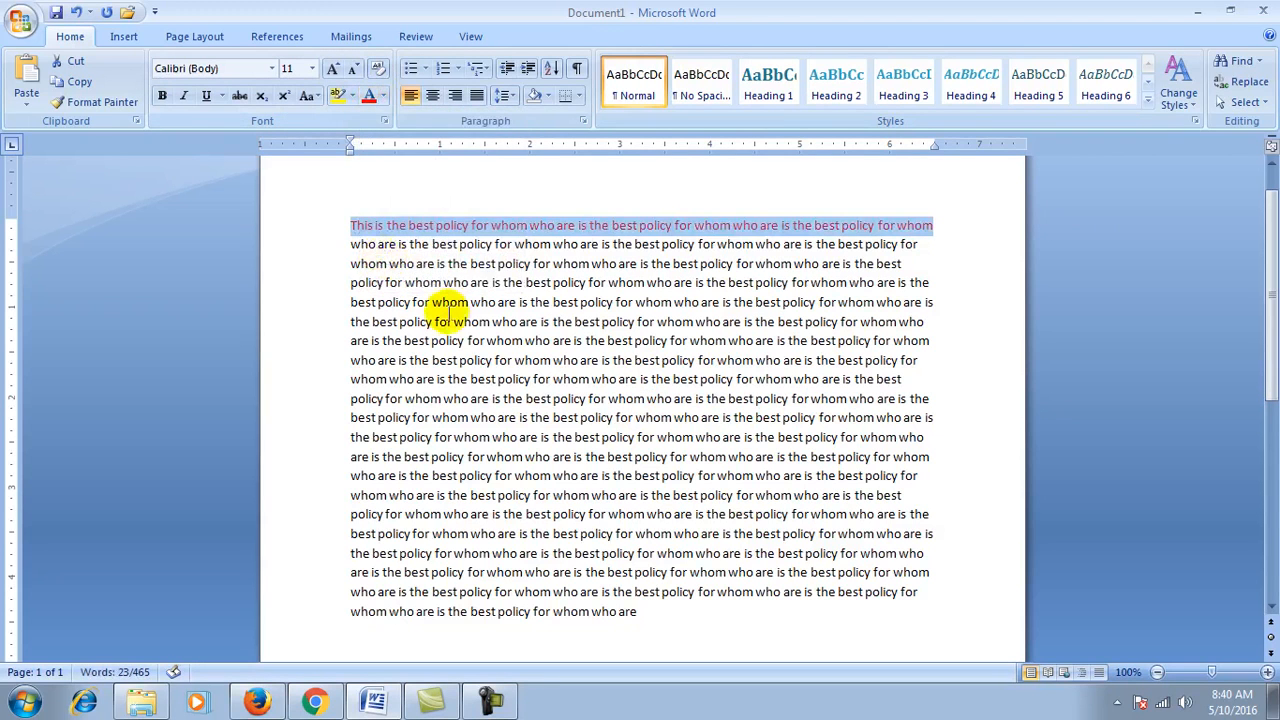
pyautogui.click(381, 95)
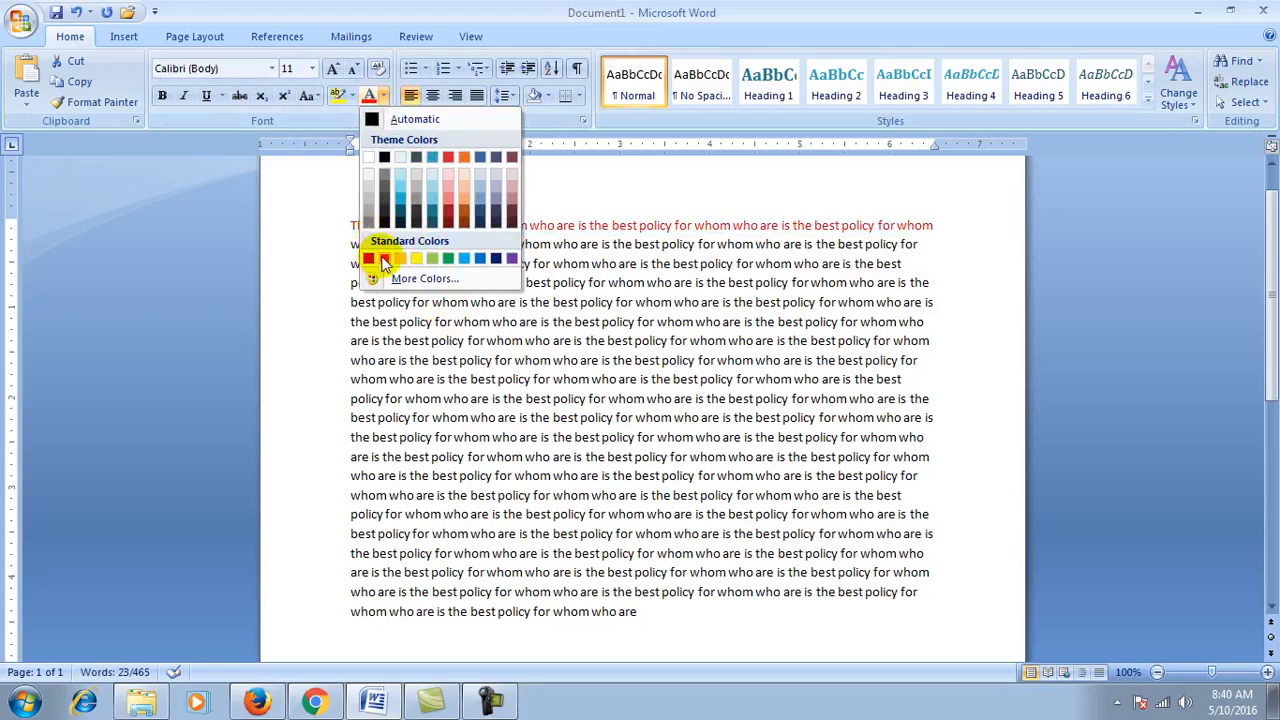
pyautogui.click(371, 258)
pyautogui.click(469, 333)
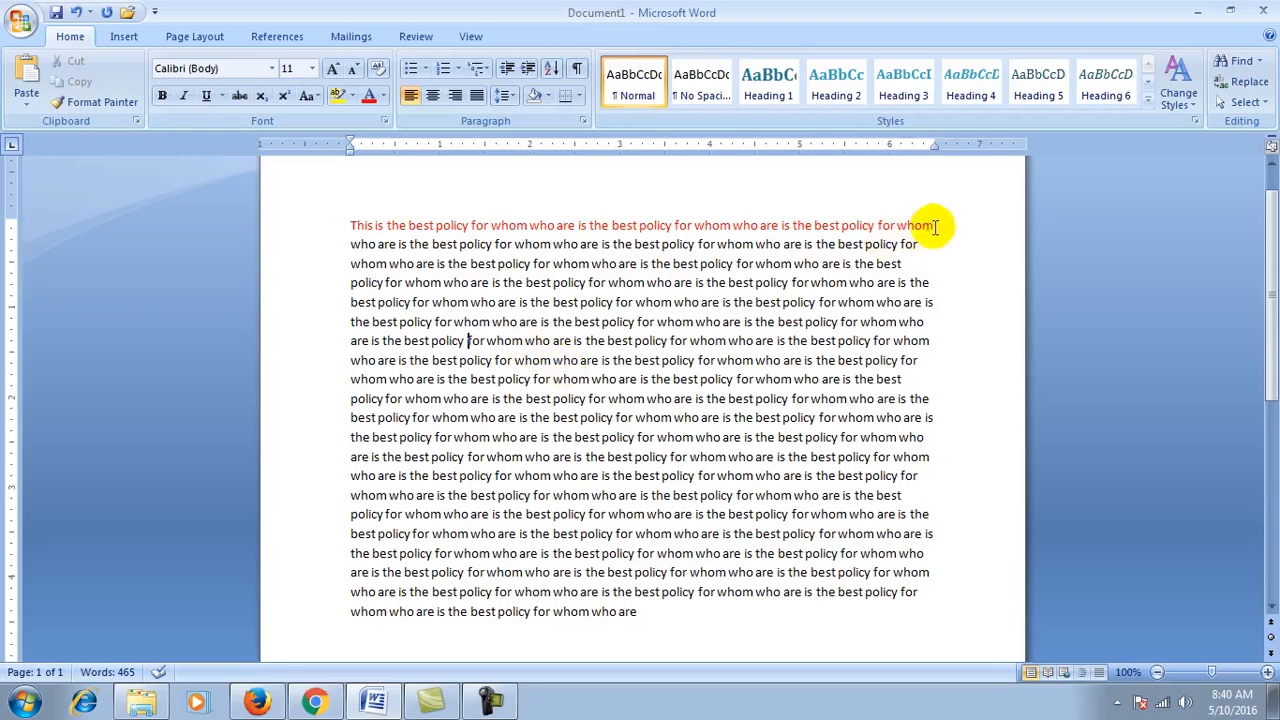
# Step: Select the red first line and cut it, so the text starts 'who are is'
pyautogui.hotkey('ctrl', 'shift', 'Left')
pyautogui.hotkey('ctrl', 'shift', 'Left')
pyautogui.hotkey('ctrl', 'shift', 'Left')
pyautogui.hotkey('ctrl', 'shift', 'Left')
pyautogui.hotkey('ctrl', 'shift', 'Left')
pyautogui.hotkey('ctrl', 'shift', 'Left')
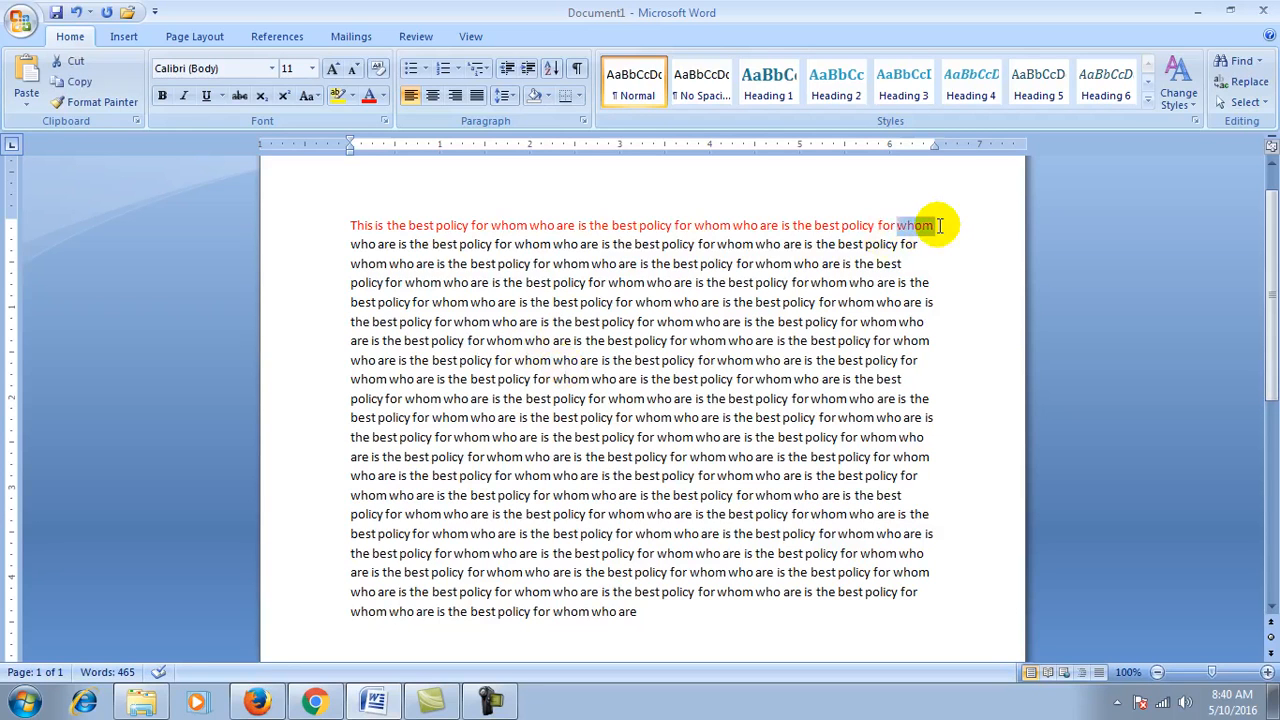
pyautogui.hotkey('ctrl', 'shift', 'Left')
pyautogui.hotkey('ctrl', 'shift', 'Left')
pyautogui.hotkey('ctrl', 'shift', 'Left')
pyautogui.hotkey('ctrl', 'shift', 'Left')
pyautogui.hotkey('ctrl', 'shift', 'Left')
pyautogui.hotkey('ctrl', 'shift', 'Left')
pyautogui.hotkey('ctrl', 'shift', 'Left')
pyautogui.hotkey('ctrl', 'shift', 'Left')
pyautogui.hotkey('ctrl', 'shift', 'Left')
pyautogui.hotkey('ctrl', 'shift', 'Left')
pyautogui.hotkey('ctrl', 'shift', 'Left')
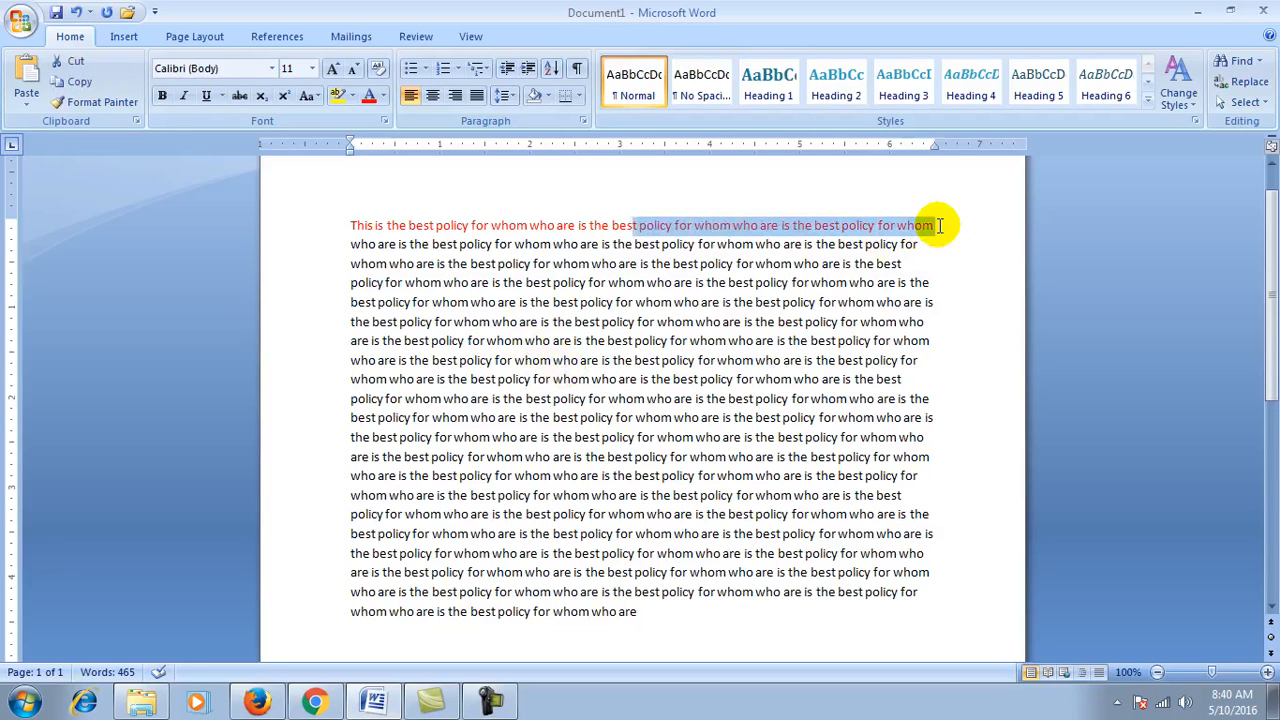
pyautogui.hotkey('ctrl', 'shift', 'Left')
pyautogui.hotkey('ctrl', 'shift', 'Left')
pyautogui.hotkey('ctrl', 'shift', 'Left')
pyautogui.hotkey('ctrl', 'shift', 'Left')
pyautogui.hotkey('ctrl', 'shift', 'Left')
pyautogui.hotkey('ctrl', 'shift', 'Left')
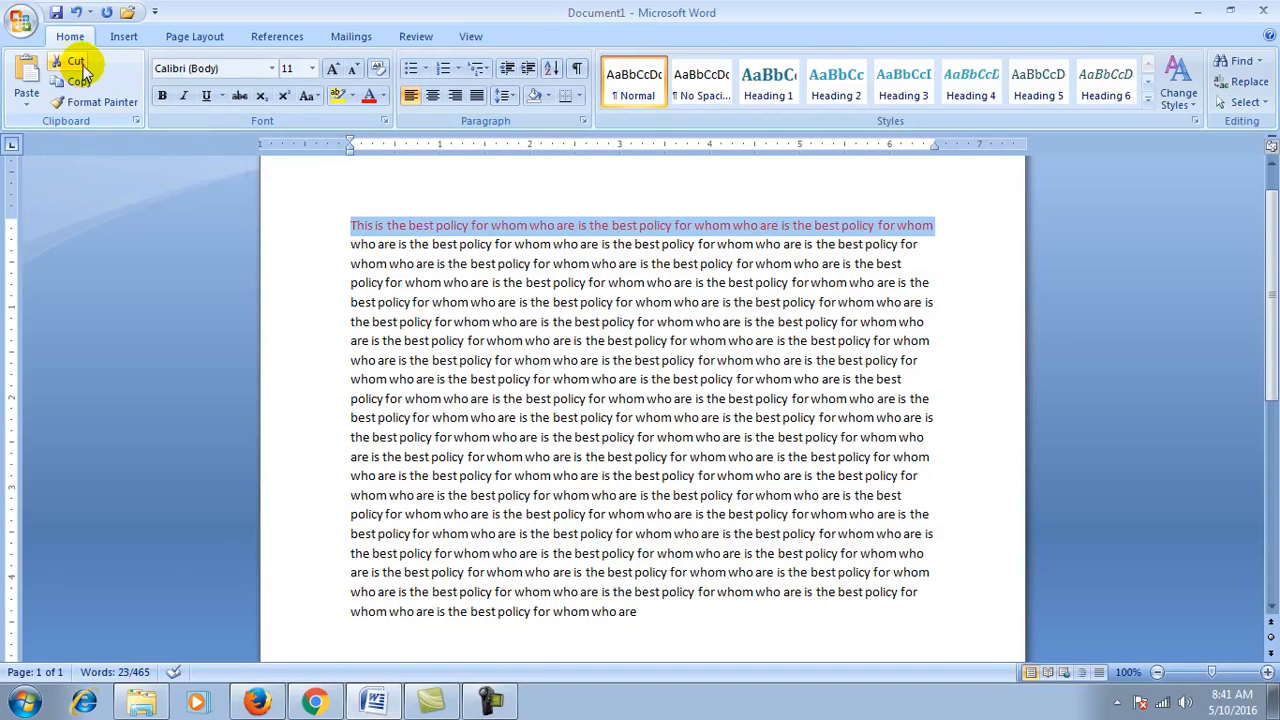
pyautogui.click(72, 64)
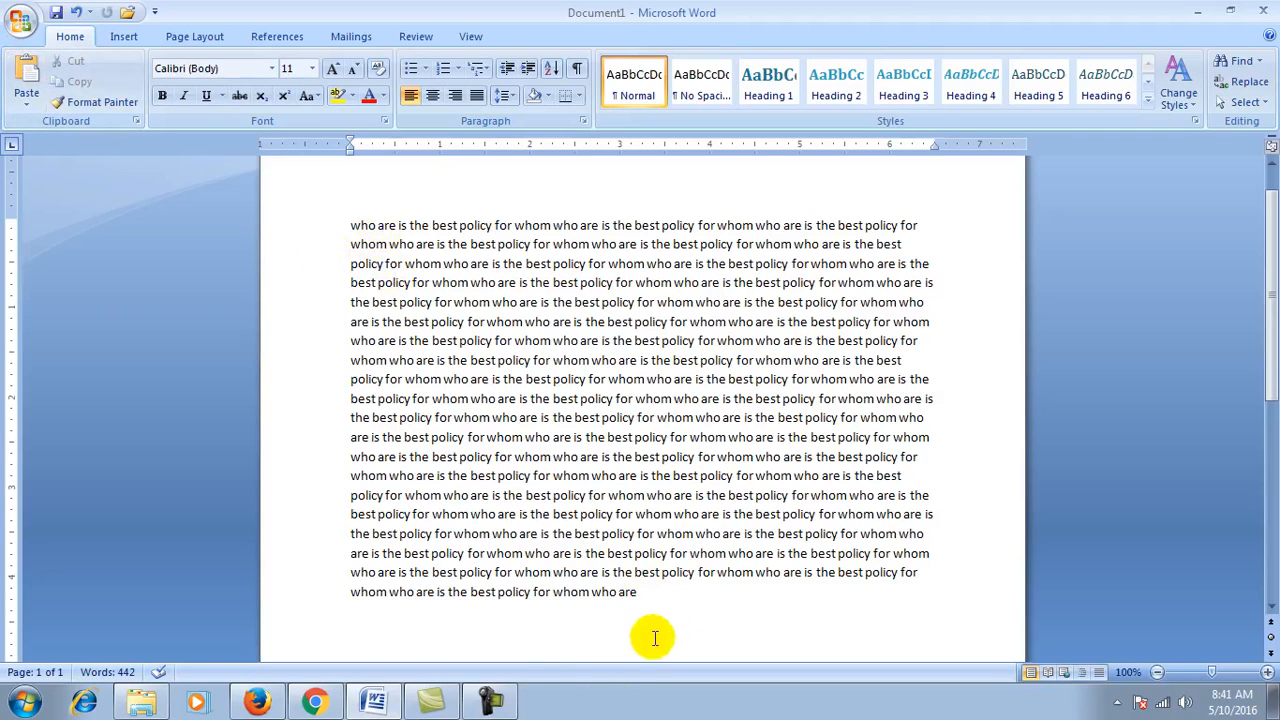
# Step: Paste the cut red line as a new paragraph after the last word
pyautogui.click(655, 595)
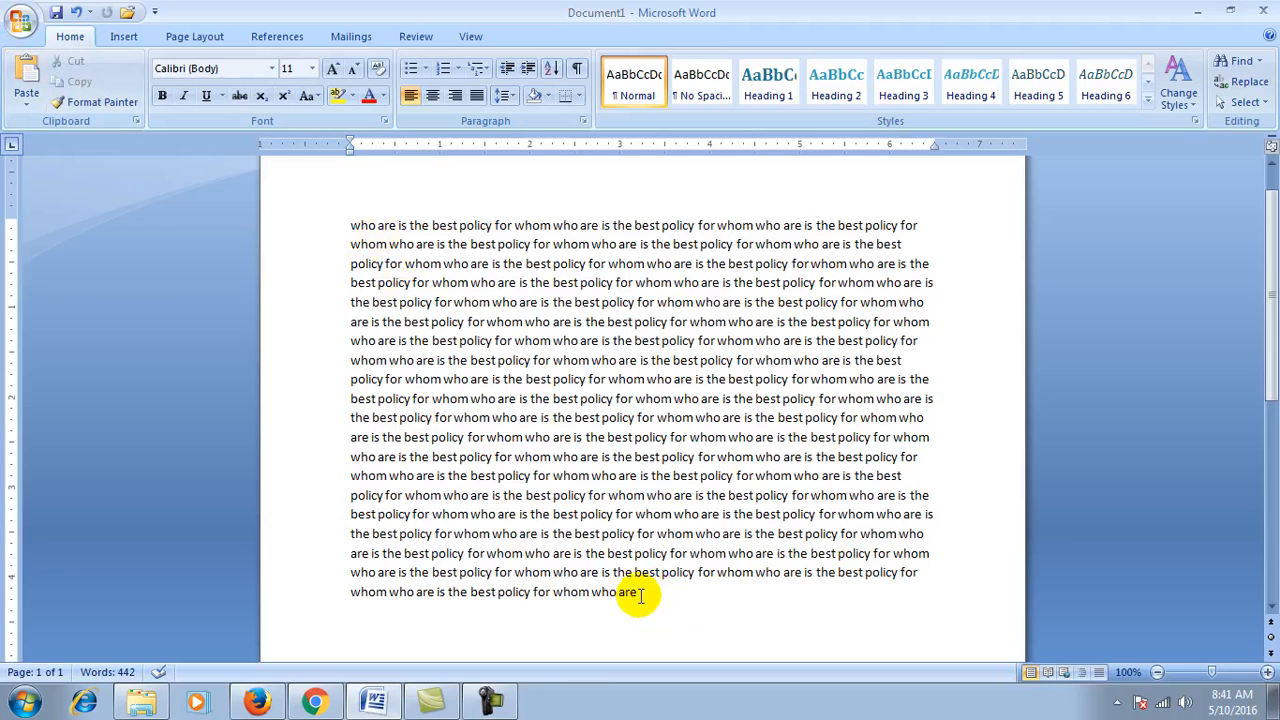
pyautogui.press('Return')
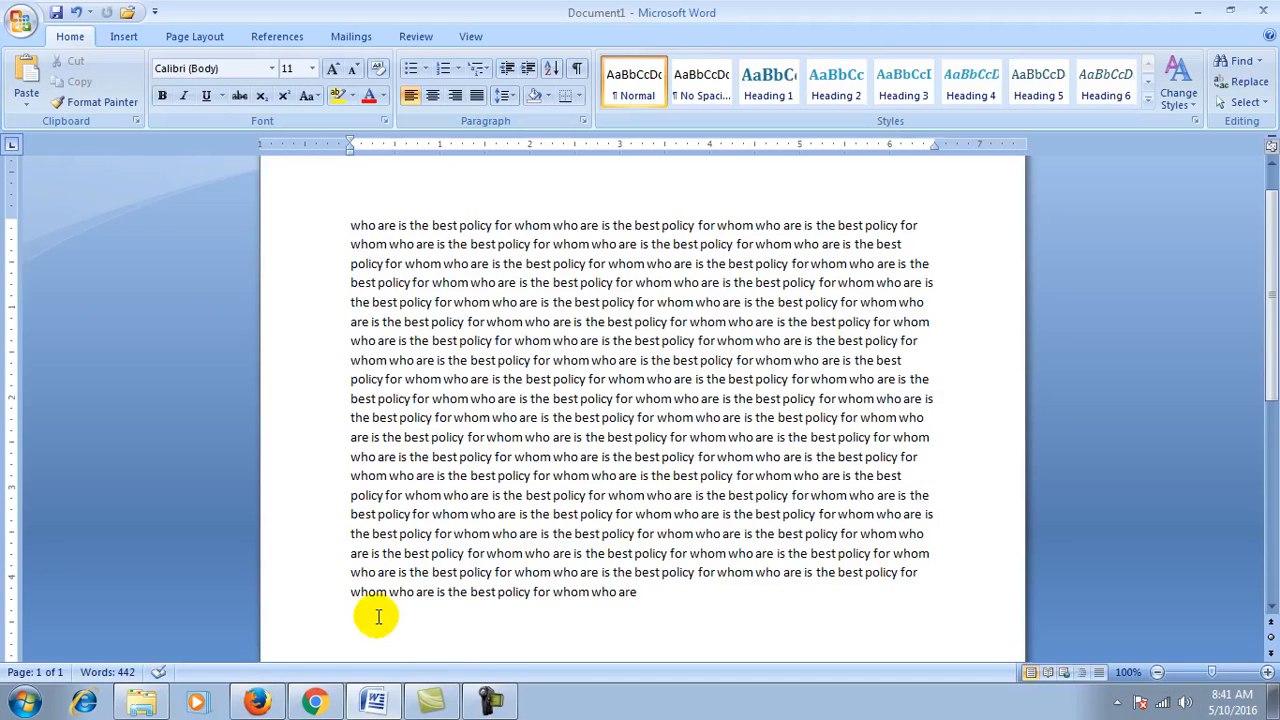
pyautogui.scroll(-1, 358, 627)
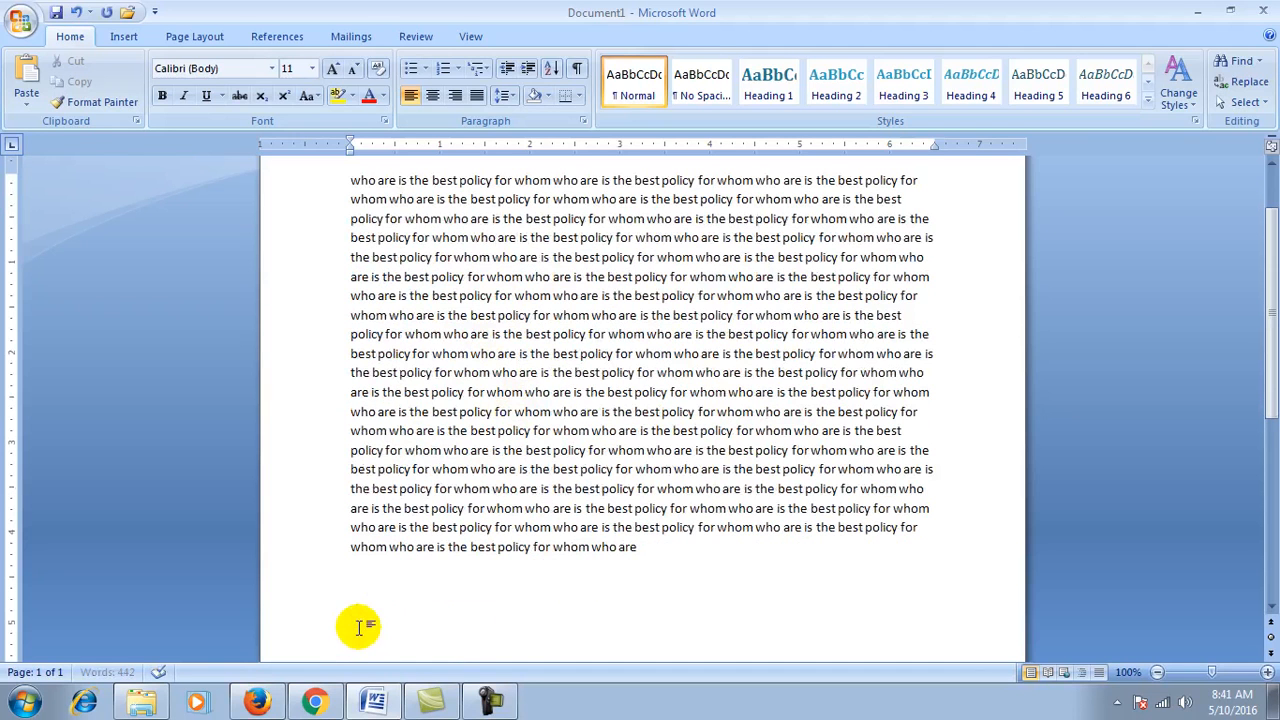
pyautogui.click(30, 80)
pyautogui.scroll(2, 663, 477)
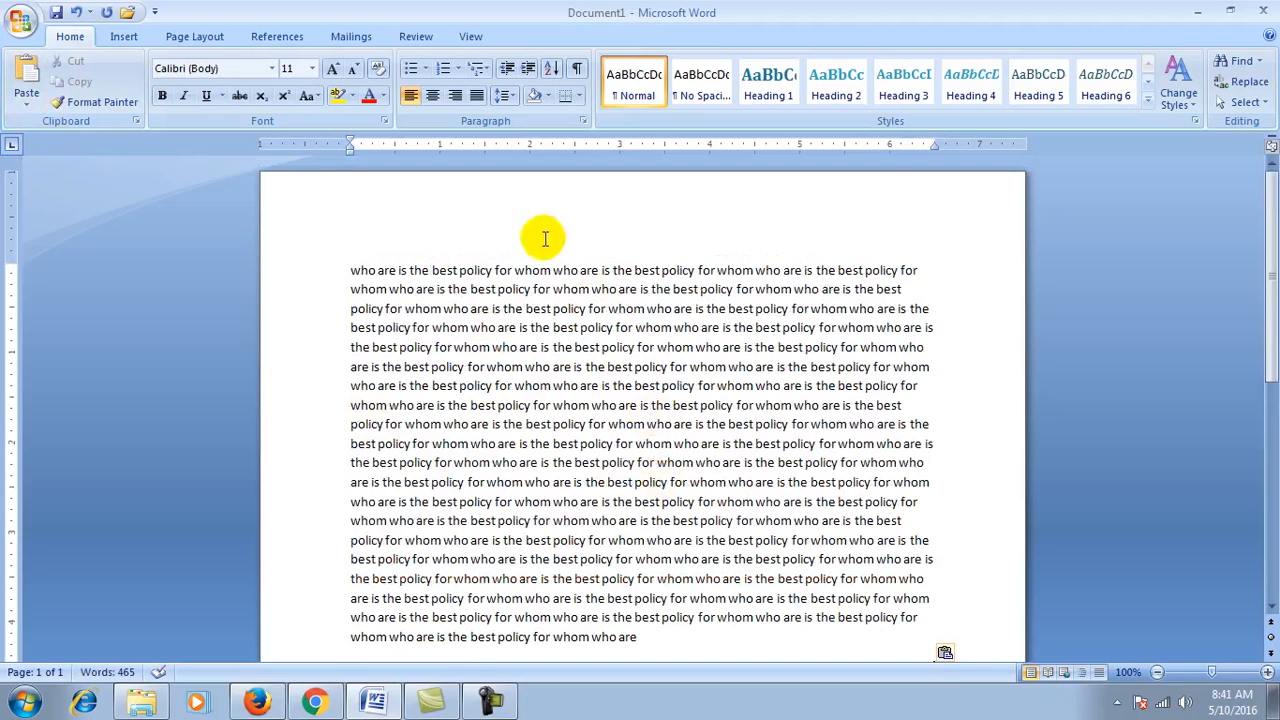
pyautogui.scroll(-2, 560, 448)
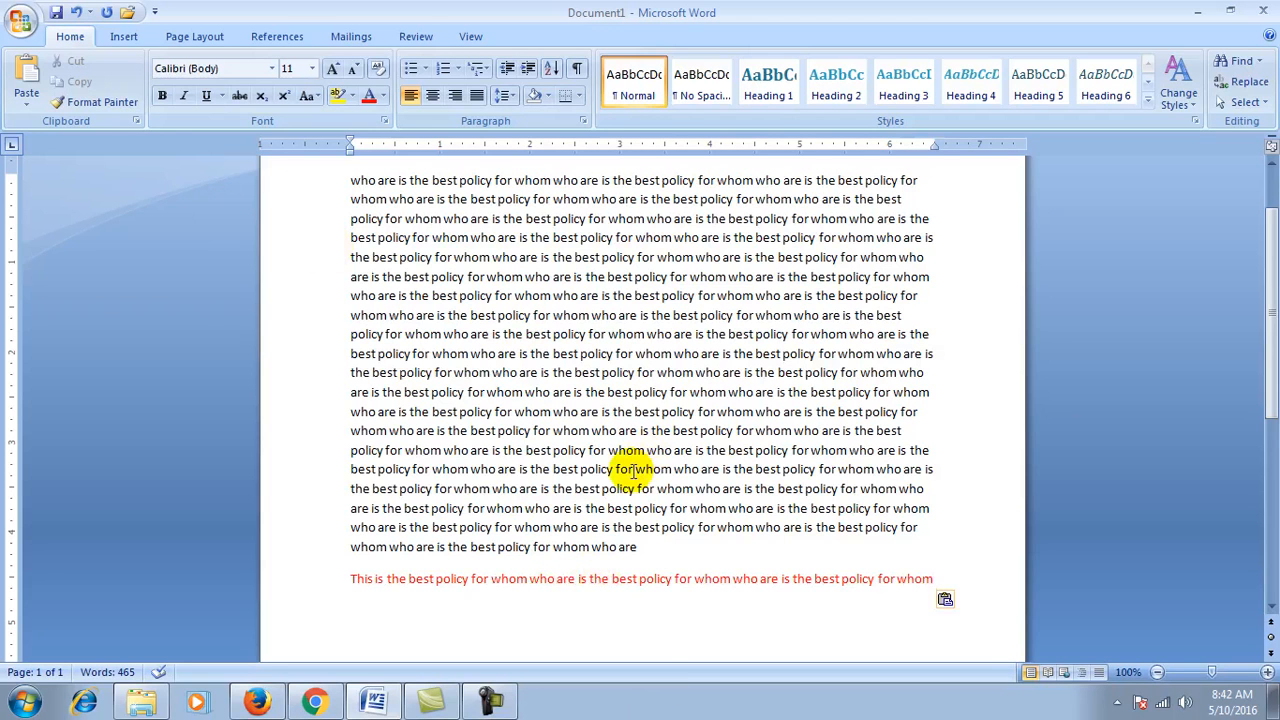
pyautogui.scroll(2, 628, 468)
# Step: Select the red sentence at the end of the document and copy it
pyautogui.scroll(-2, 495, 563)
pyautogui.scroll(2, 561, 557)
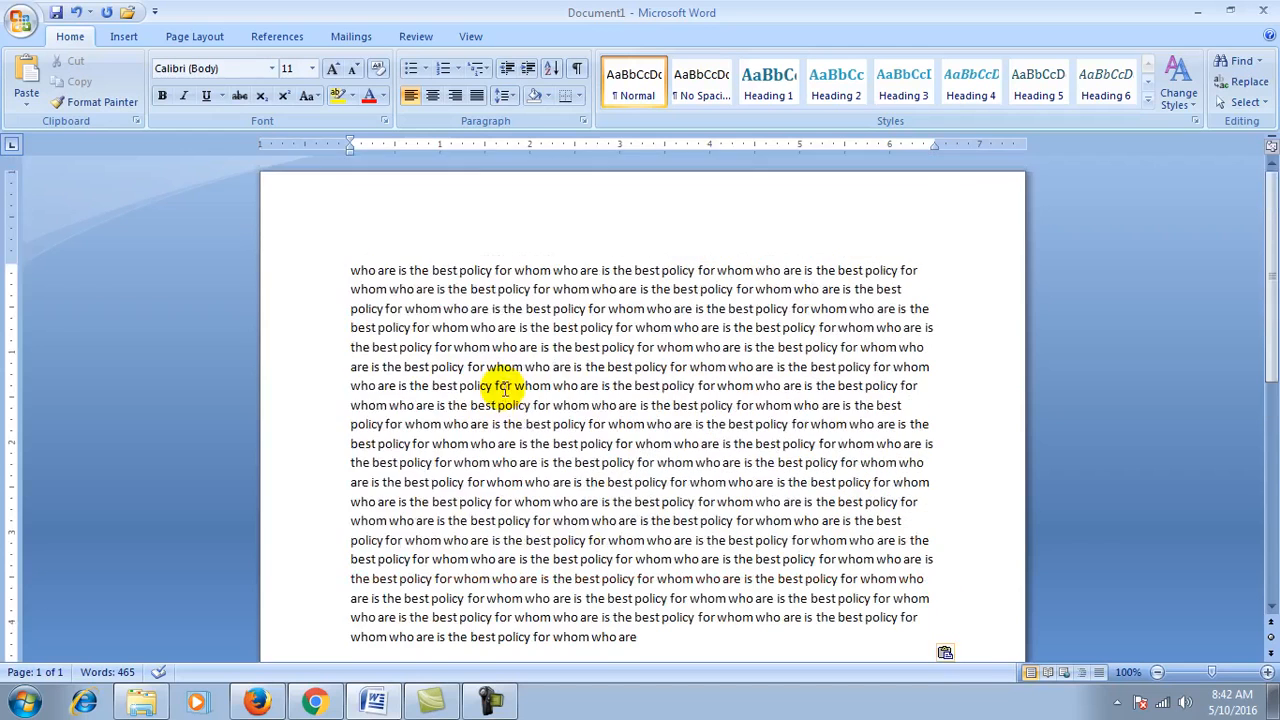
pyautogui.scroll(-3, 543, 623)
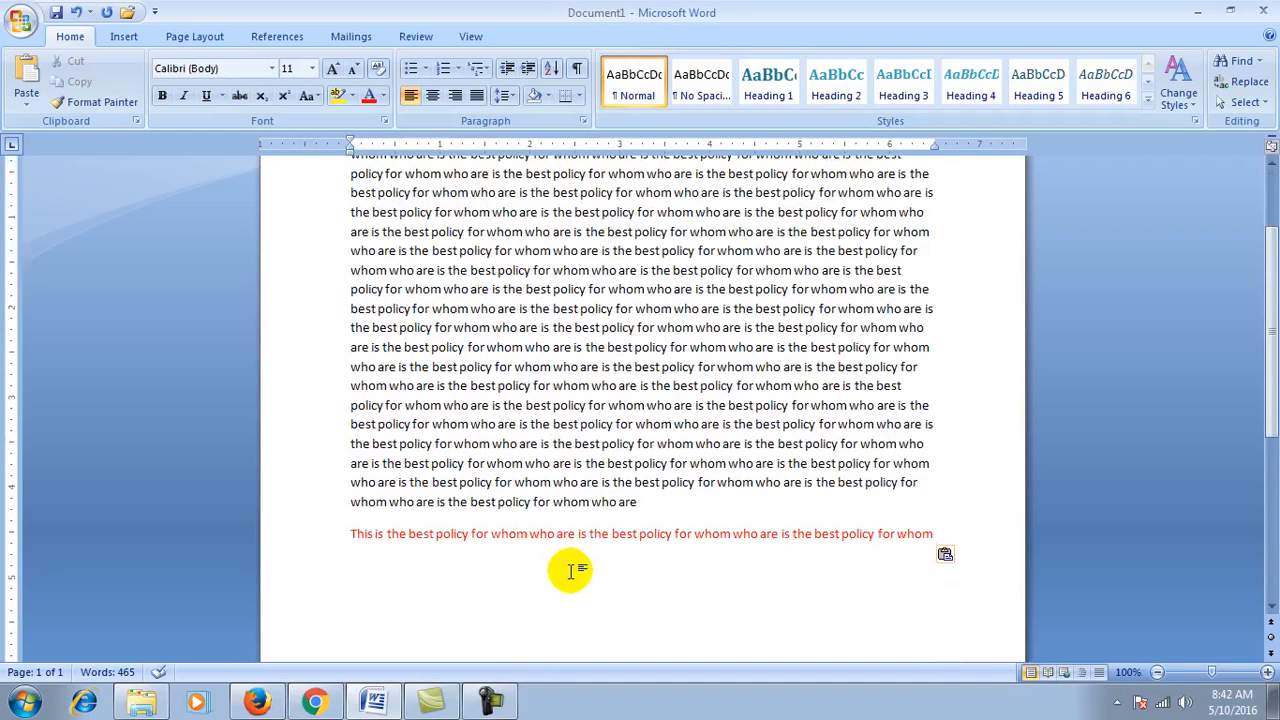
pyautogui.hotkey('shift', 'Left')
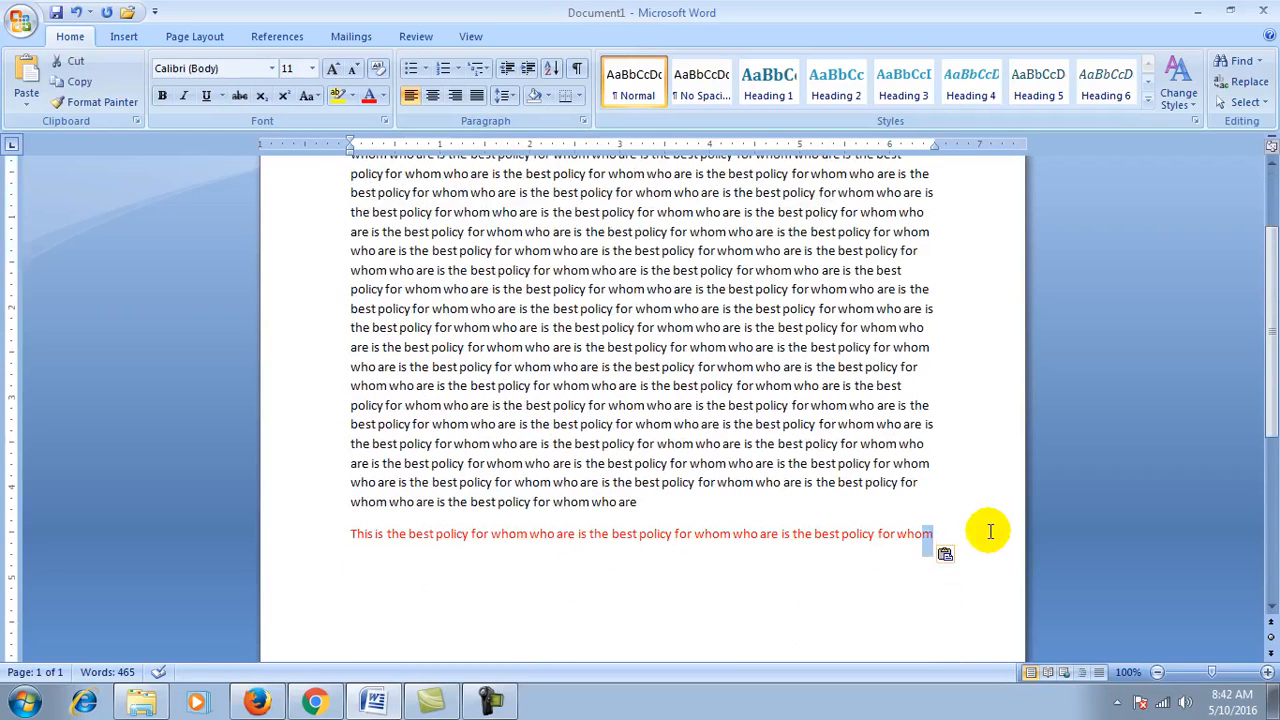
pyautogui.hotkey('shift', 'Left')
pyautogui.hotkey('shift', 'Left')
pyautogui.hotkey('shift', 'Left')
pyautogui.hotkey('shift', 'Left')
pyautogui.hotkey('shift', 'Left')
pyautogui.hotkey('shift', 'Left')
pyautogui.hotkey('shift', 'Left')
pyautogui.hotkey('shift', 'Left')
pyautogui.hotkey('shift', 'Left')
pyautogui.hotkey('shift', 'Left')
pyautogui.hotkey('shift', 'Left')
pyautogui.hotkey('shift', 'Left')
pyautogui.hotkey('shift', 'Left')
pyautogui.hotkey('shift', 'Left')
pyautogui.hotkey('shift', 'Left')
pyautogui.hotkey('shift', 'Left')
pyautogui.hotkey('shift', 'Left')
pyautogui.hotkey('shift', 'Left')
pyautogui.hotkey('shift', 'Left')
pyautogui.hotkey('shift', 'Left')
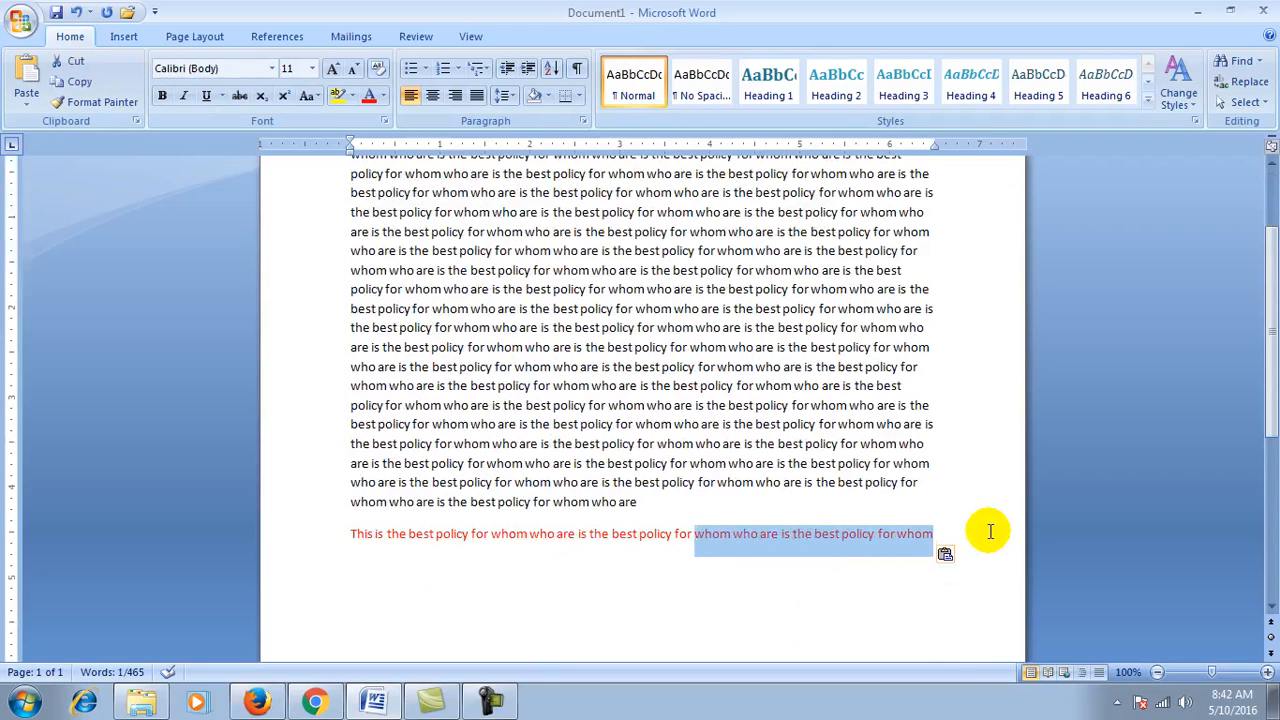
pyautogui.hotkey('shift', 'Left')
pyautogui.hotkey('shift', 'Left')
pyautogui.hotkey('shift', 'Left')
pyautogui.hotkey('shift', 'Left')
pyautogui.hotkey('shift', 'Left')
pyautogui.hotkey('shift', 'Left')
pyautogui.hotkey('shift', 'Left')
pyautogui.hotkey('shift', 'Left')
pyautogui.hotkey('shift', 'Left')
pyautogui.hotkey('shift', 'Left')
pyautogui.hotkey('shift', 'Left')
pyautogui.hotkey('shift', 'Left')
pyautogui.hotkey('shift', 'Left')
pyautogui.hotkey('shift', 'Left')
pyautogui.hotkey('shift', 'Left')
pyautogui.hotkey('shift', 'Left')
pyautogui.hotkey('shift', 'Left')
pyautogui.hotkey('shift', 'Left')
pyautogui.hotkey('shift', 'Left')
pyautogui.hotkey('shift', 'Left')
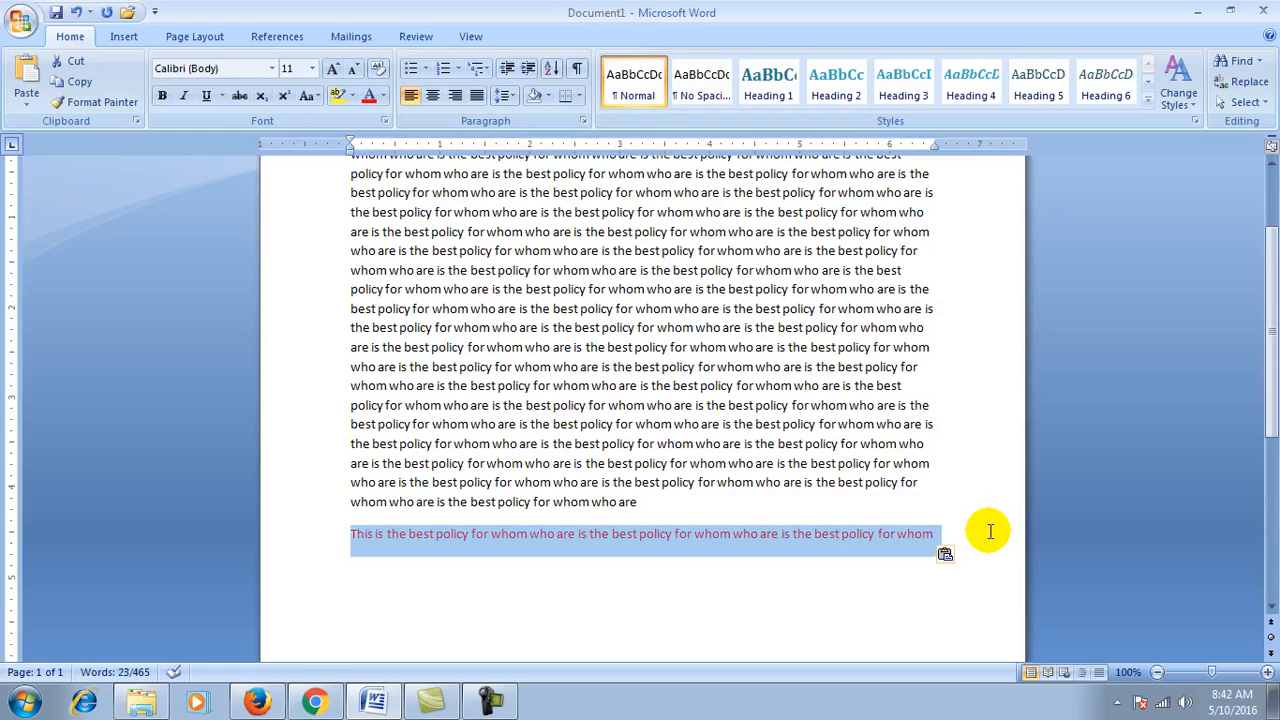
pyautogui.click(66, 84)
# Step: Paste the red sentence as a new first paragraph and delete the leftover empty line
pyautogui.scroll(3, 360, 380)
pyautogui.click(355, 267)
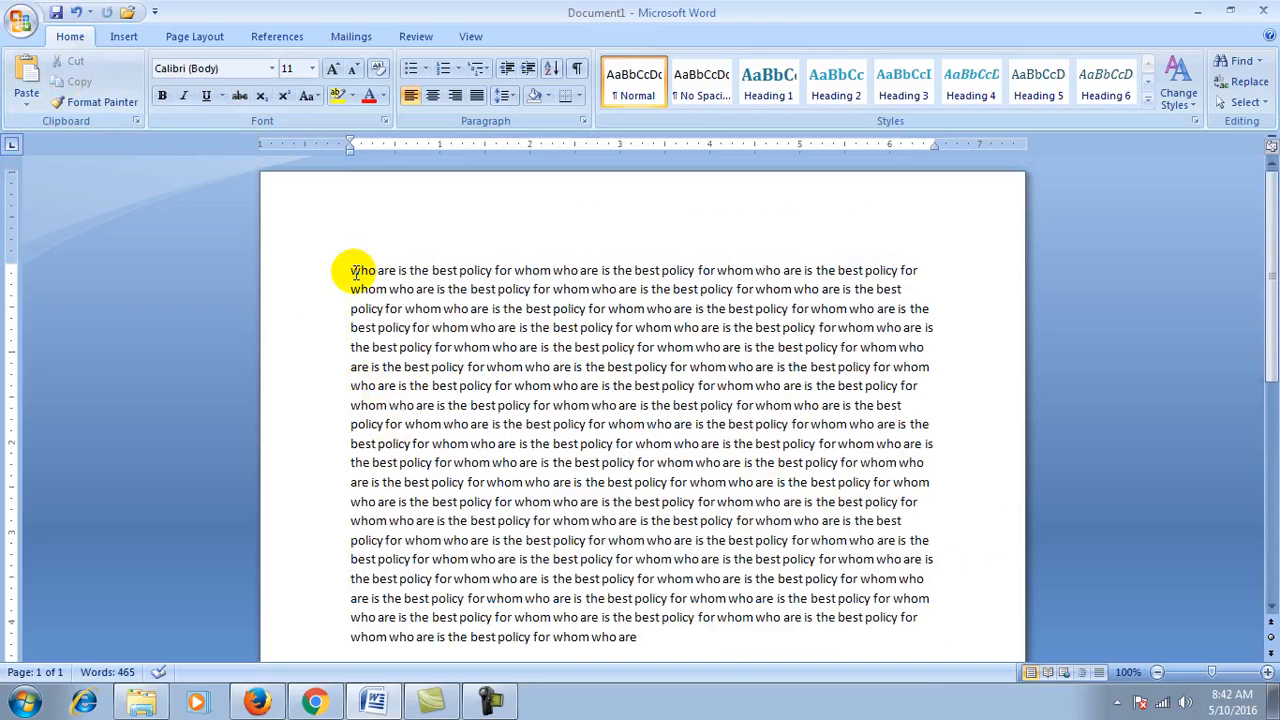
pyautogui.press('Return')
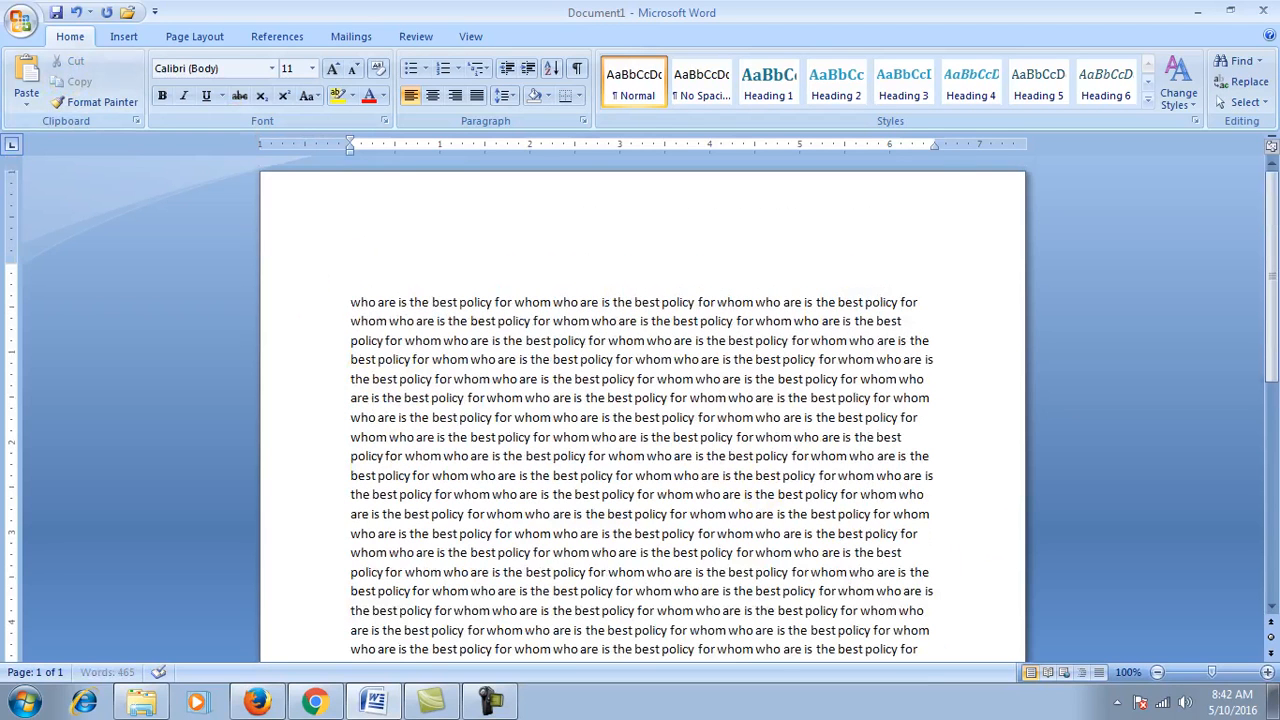
pyautogui.click(27, 72)
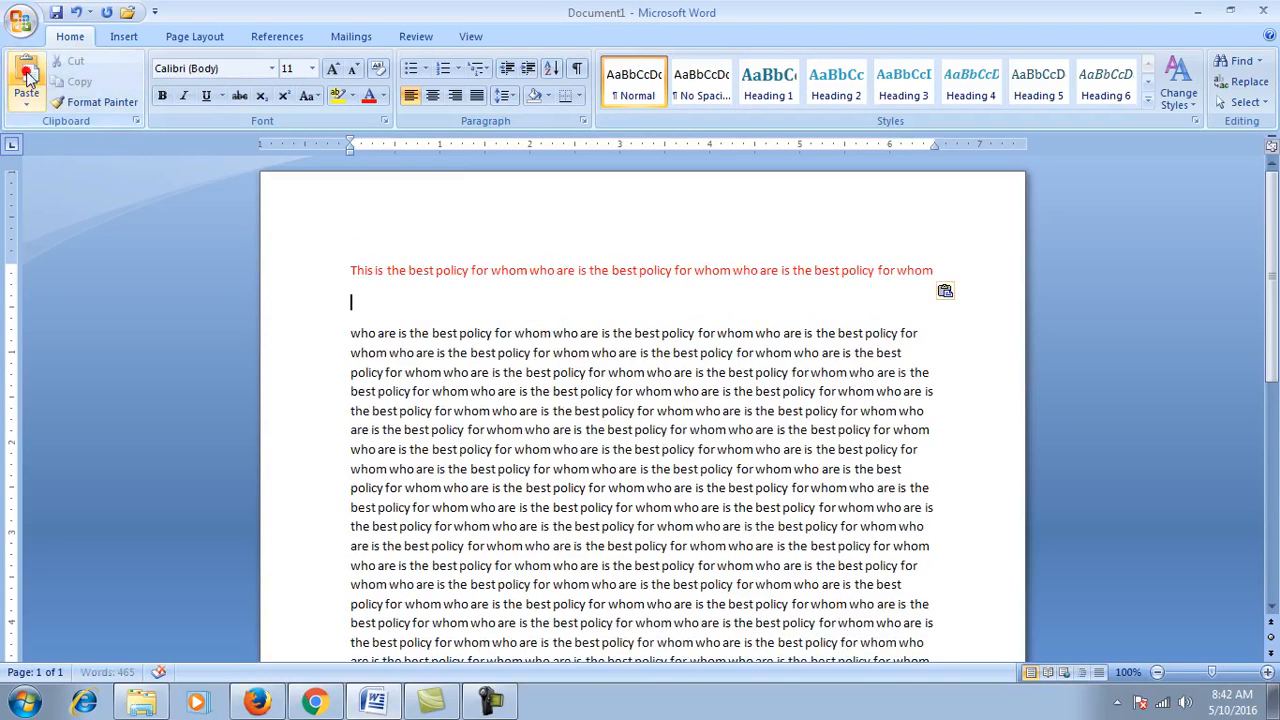
pyautogui.scroll(-5, 443, 252)
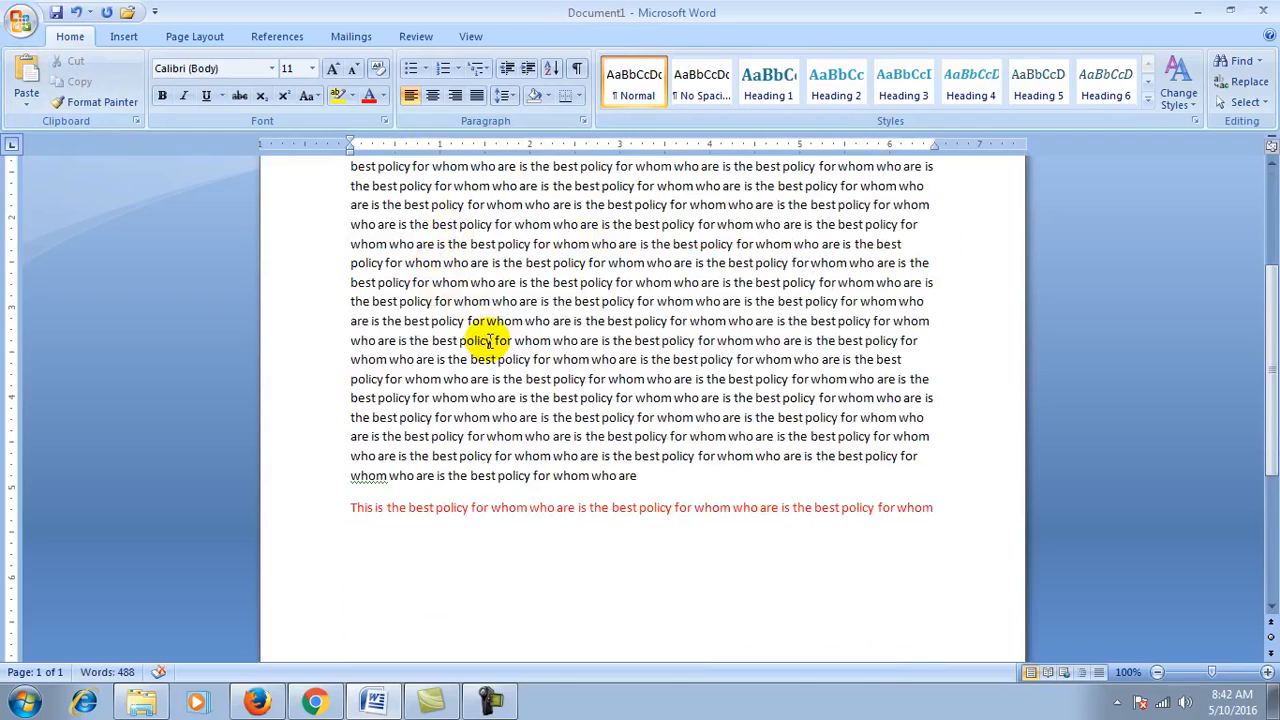
pyautogui.scroll(2, 488, 337)
pyautogui.scroll(-3, 486, 334)
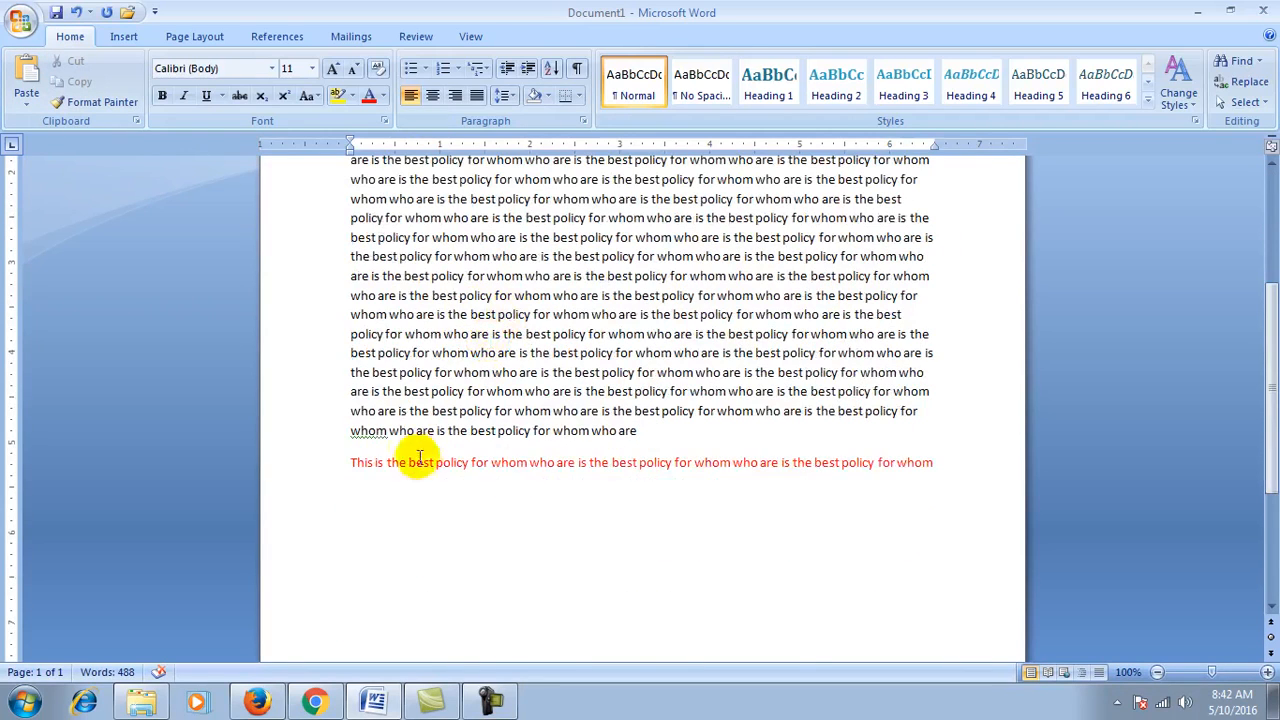
pyautogui.scroll(4, 600, 474)
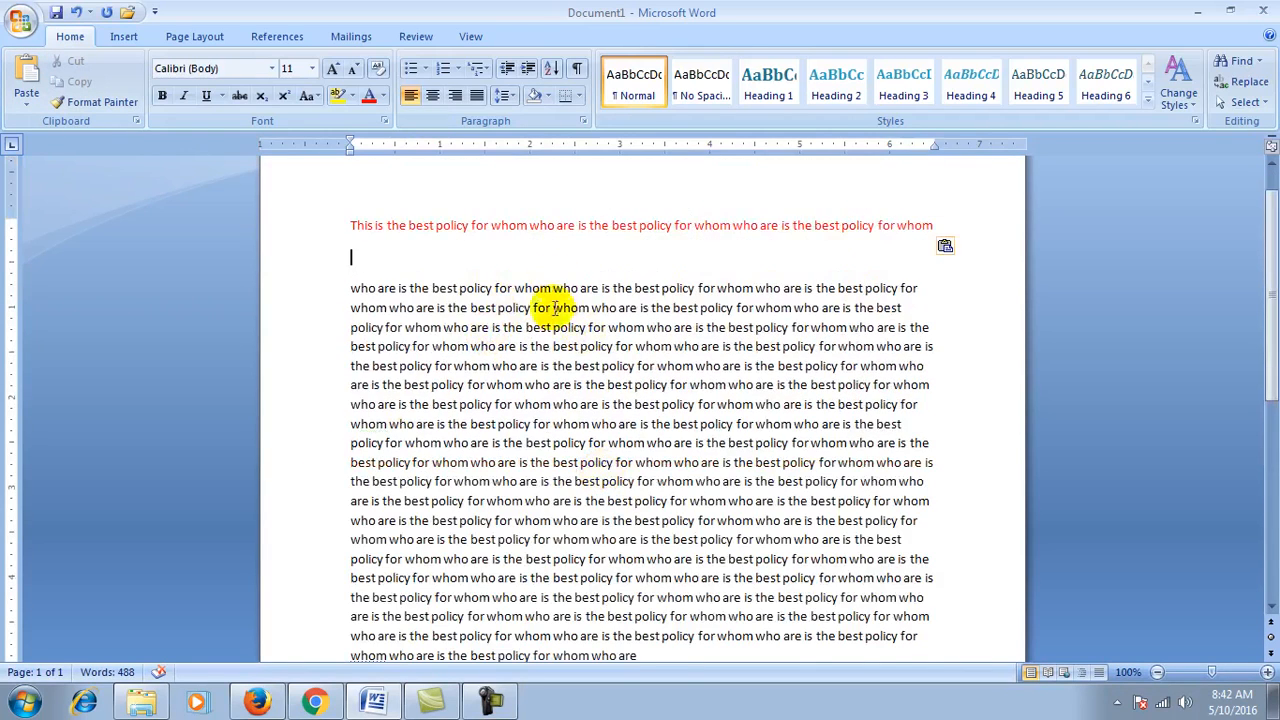
pyautogui.press('Delete')
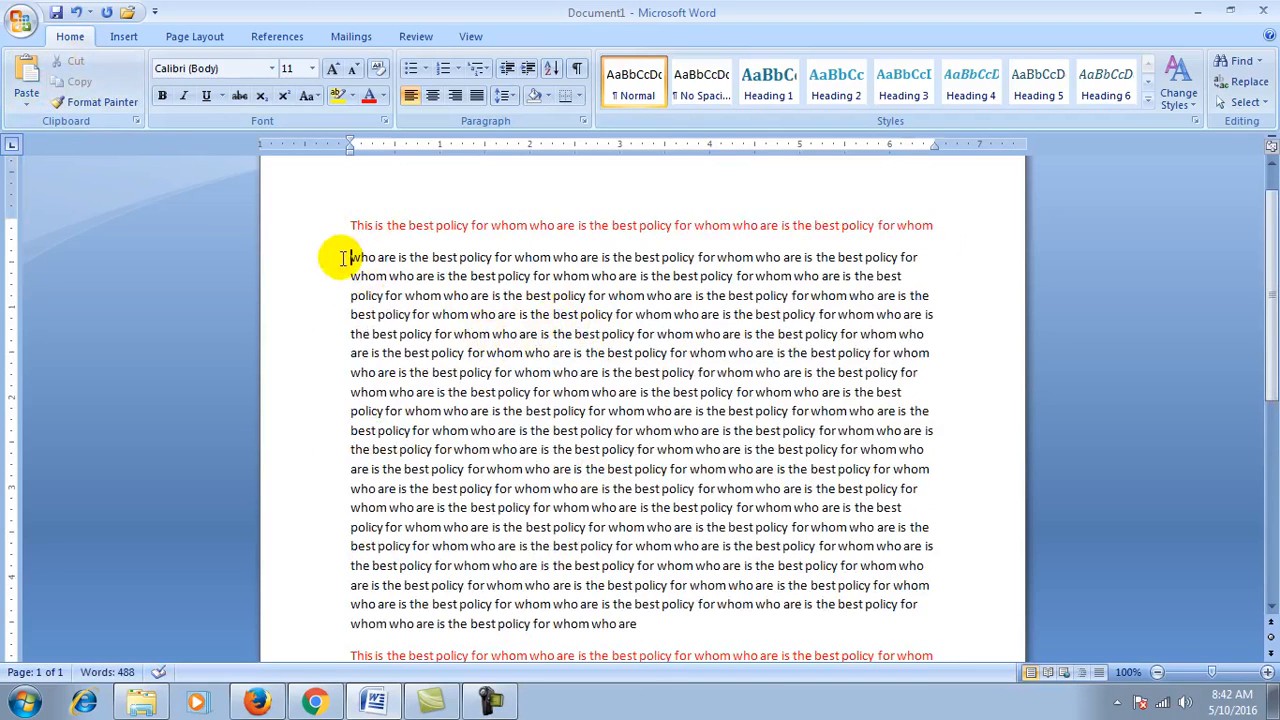
# Step: Make the top sentence and the next eight lines red with yellow highlighting
pyautogui.click(353, 228)
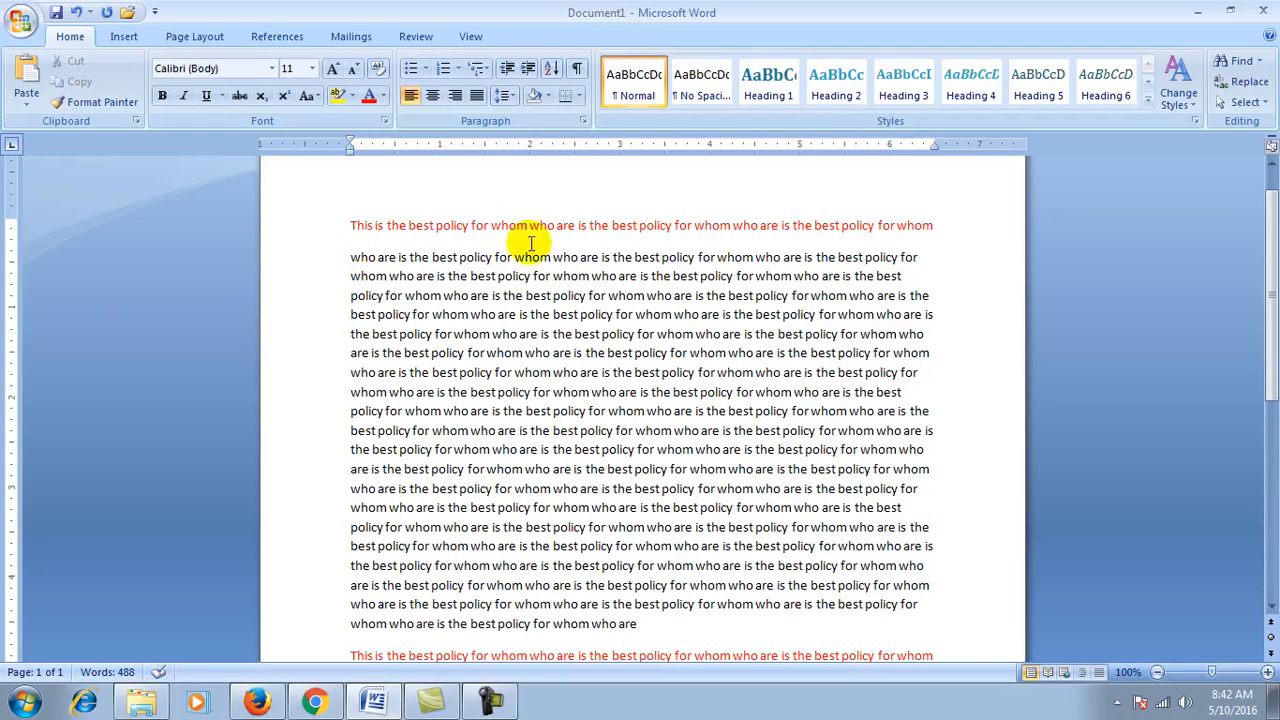
pyautogui.click(350, 224)
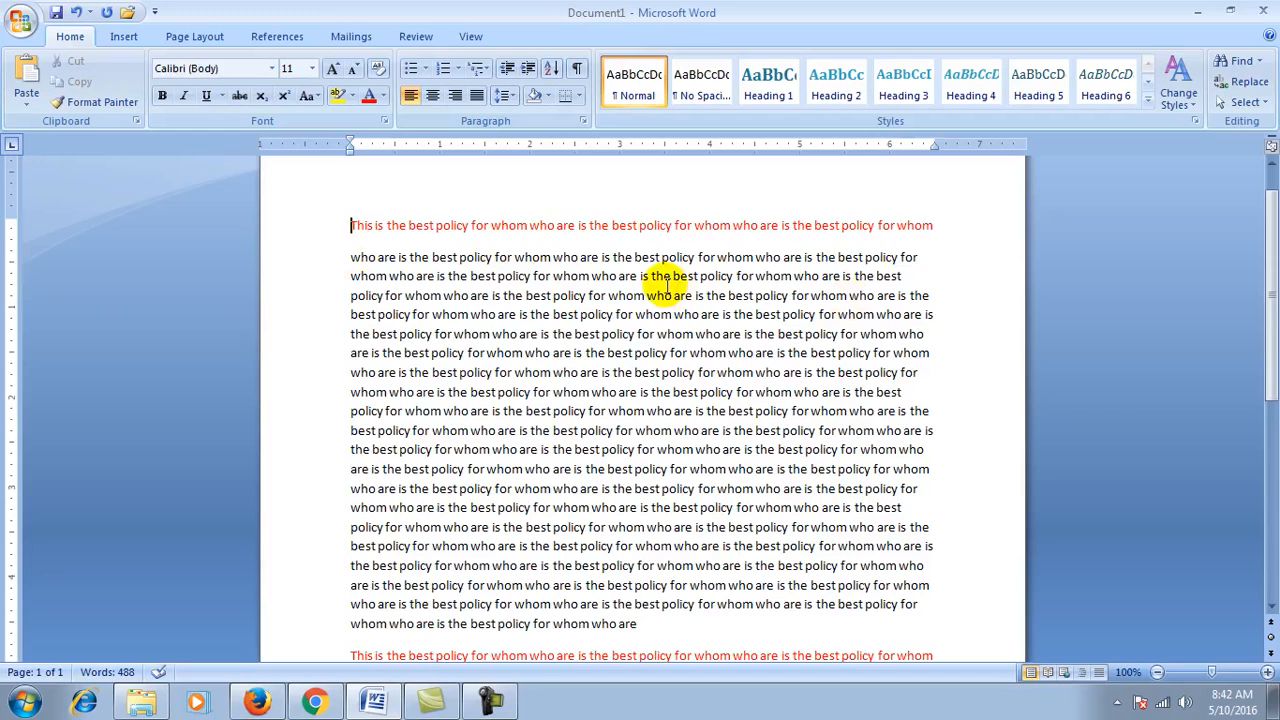
pyautogui.hotkey('shift', 'Down')
pyautogui.hotkey('shift', 'Down')
pyautogui.hotkey('shift', 'Down')
pyautogui.hotkey('shift', 'Down')
pyautogui.hotkey('shift', 'Down')
pyautogui.hotkey('shift', 'Down')
pyautogui.hotkey('shift', 'Down')
pyautogui.hotkey('shift', 'Down')
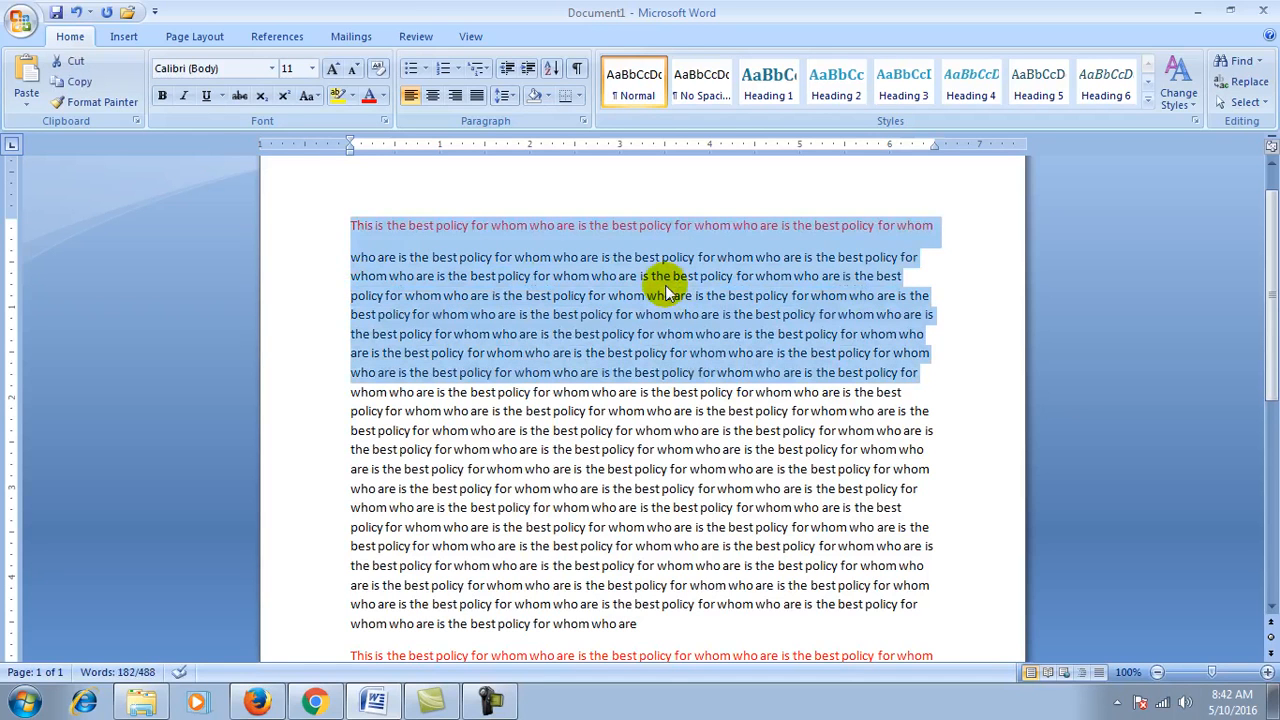
pyautogui.click(368, 96)
pyautogui.click(351, 96)
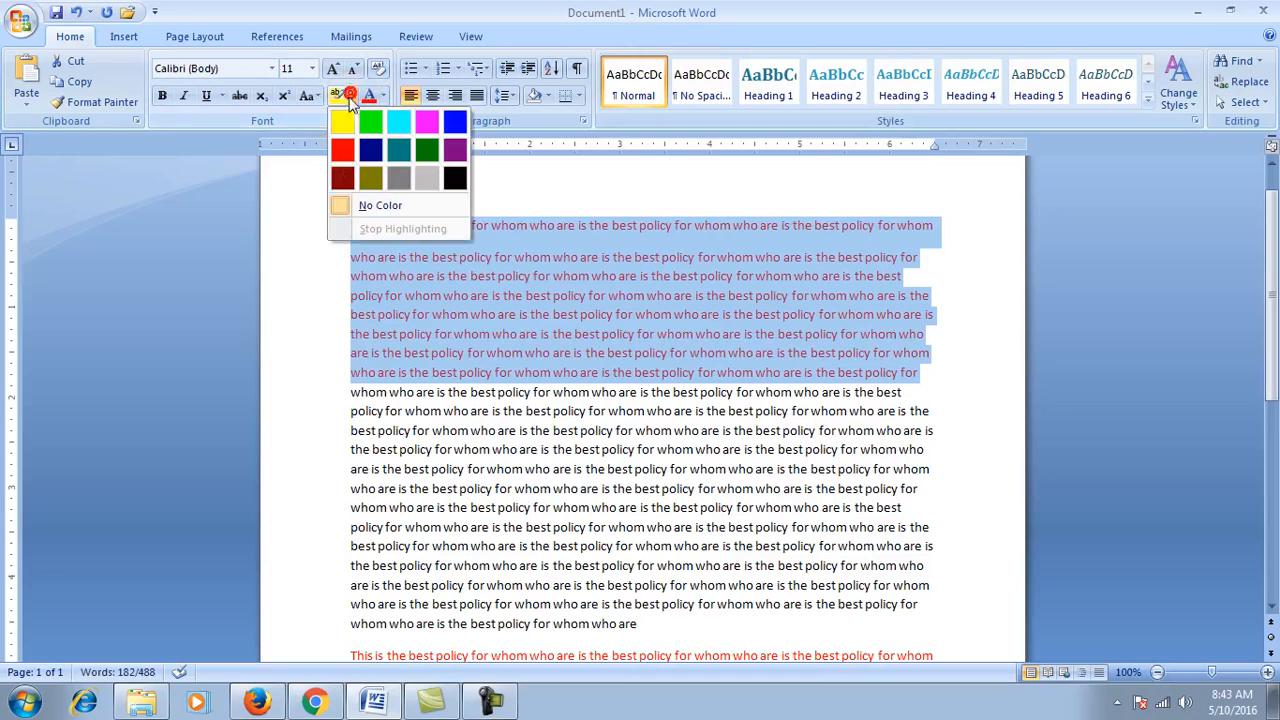
pyautogui.click(336, 116)
pyautogui.click(532, 333)
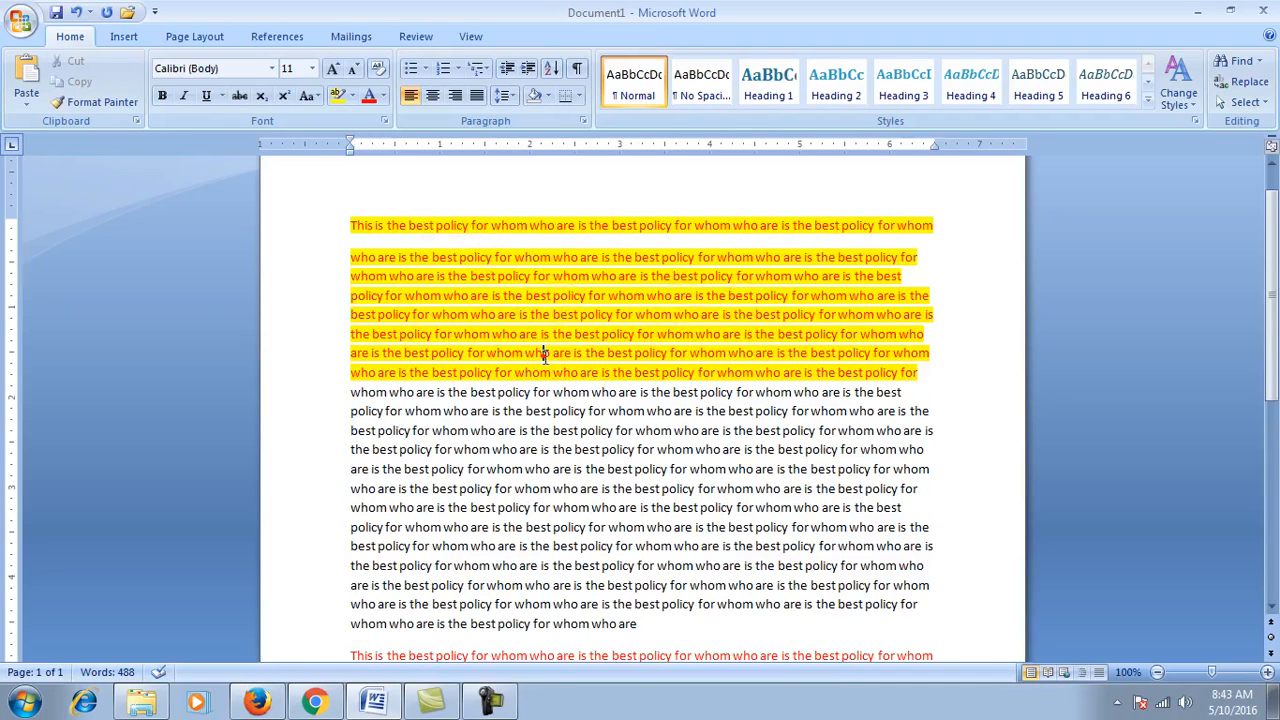
# Step: Put the insertion point inside the red, yellow-highlighted text
pyautogui.click(371, 392)
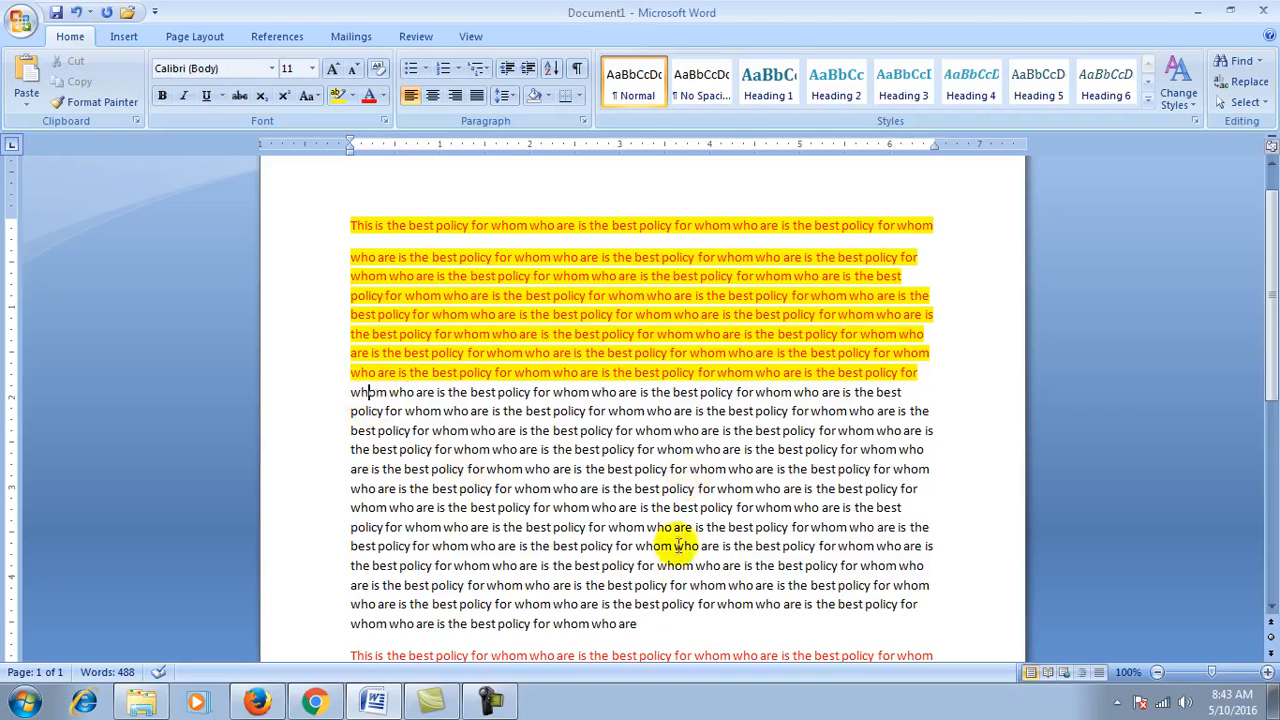
pyautogui.scroll(-1, 683, 540)
pyautogui.click(690, 611)
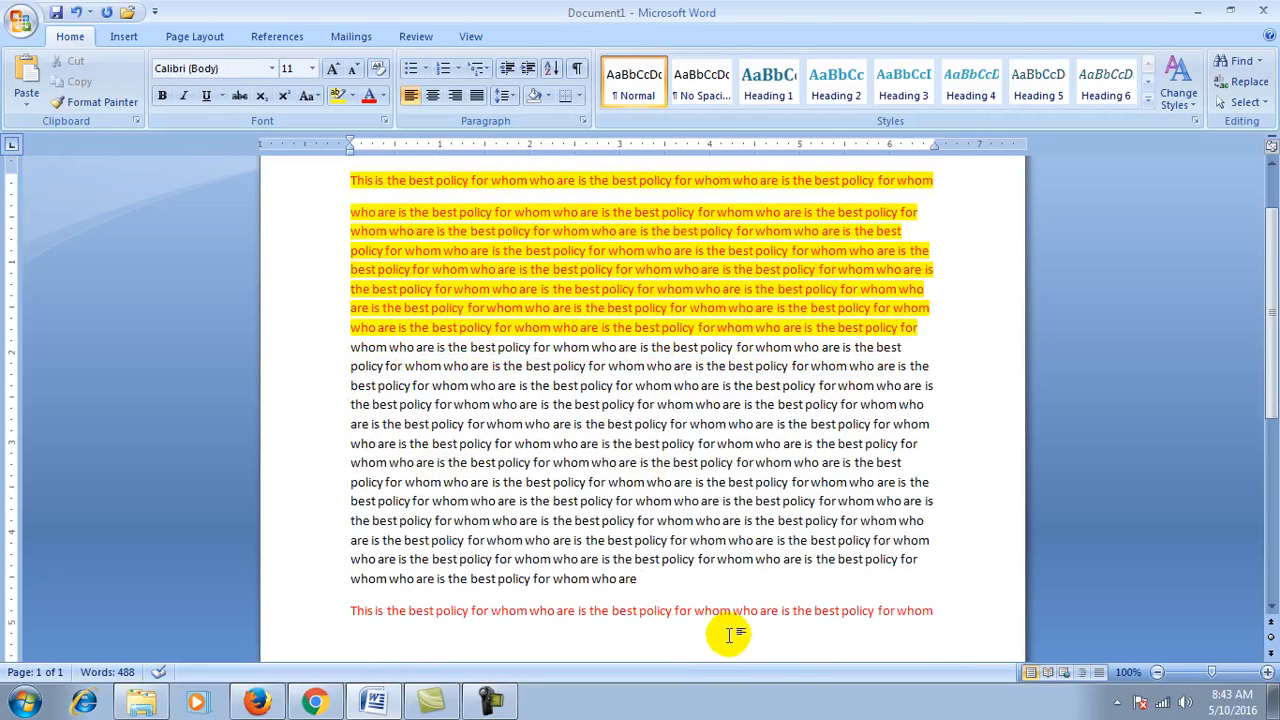
pyautogui.click(650, 213)
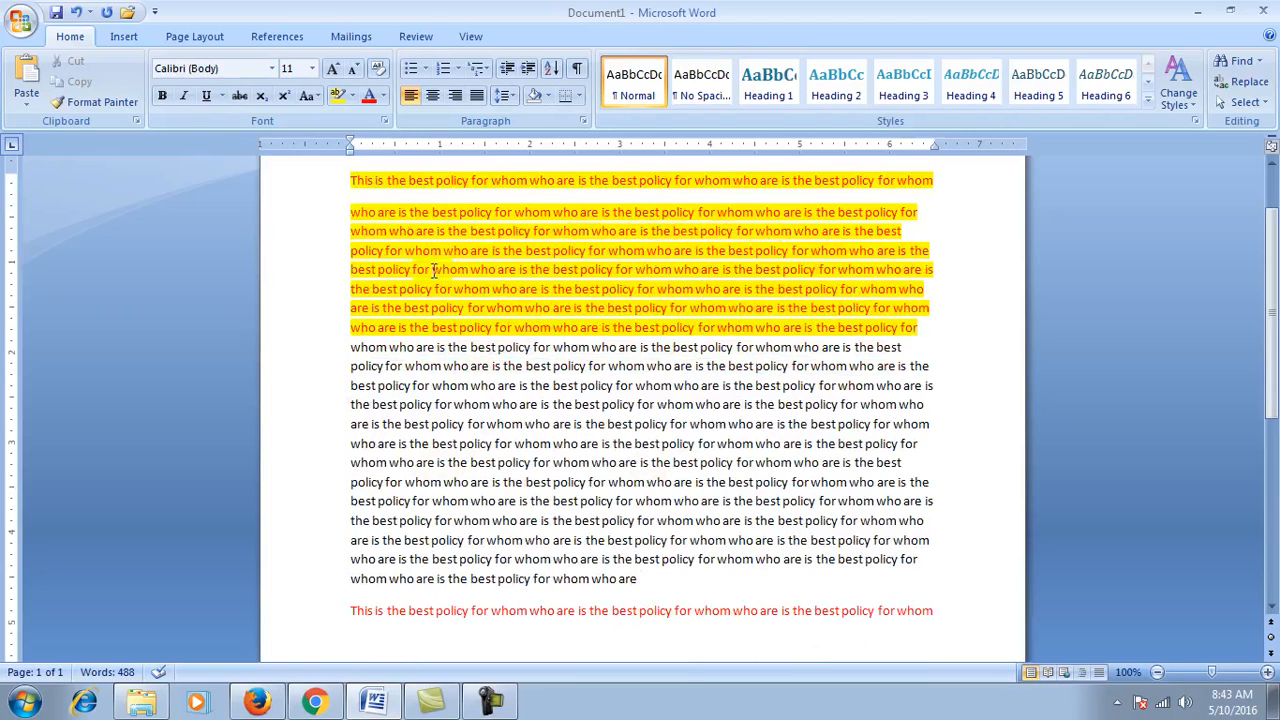
# Step: Use Format Painter to copy the red-on-yellow formatting onto four middle lines ending 'who are is'
pyautogui.click(75, 104)
pyautogui.click(358, 363)
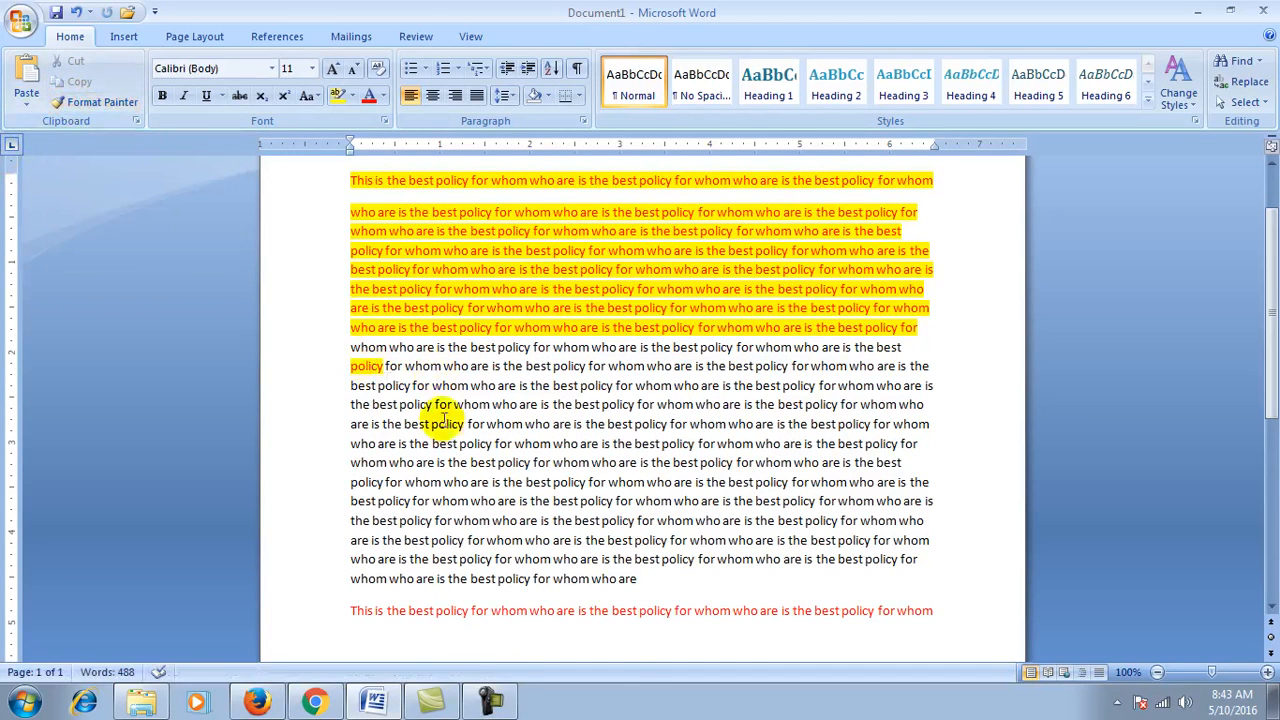
pyautogui.click(102, 103)
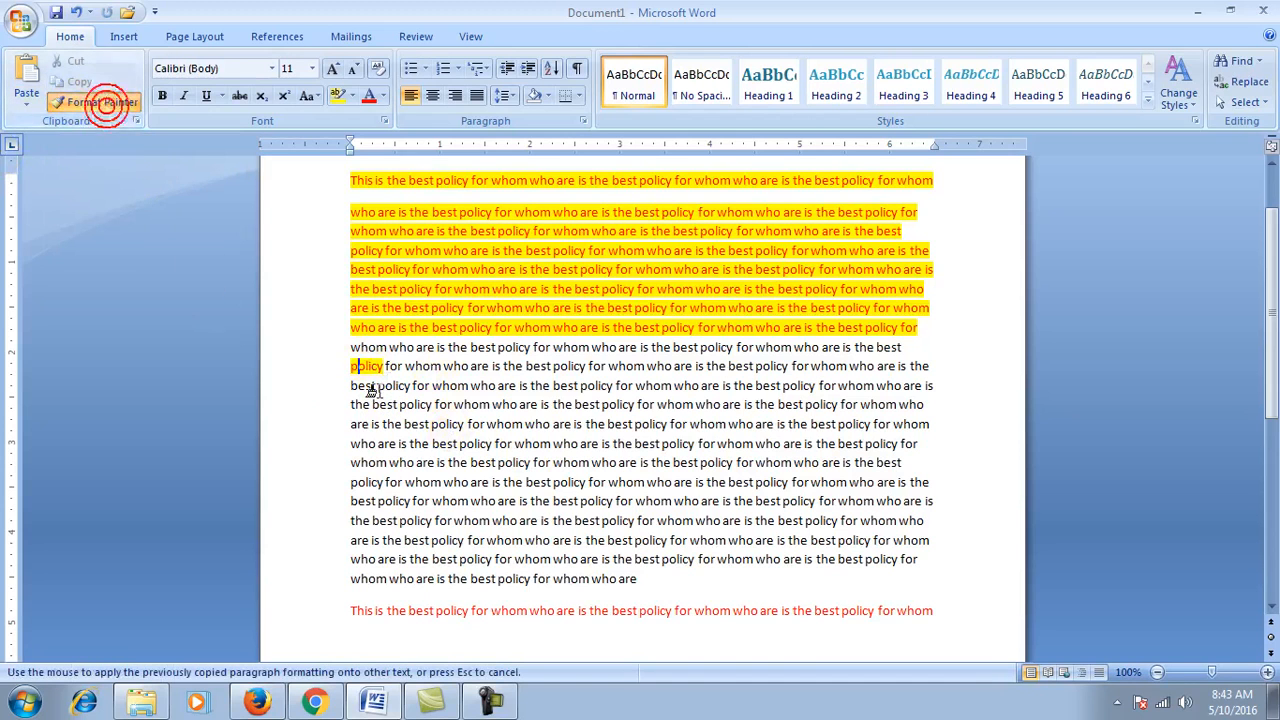
pyautogui.moveTo(352, 388); pyautogui.dragTo(372, 388)
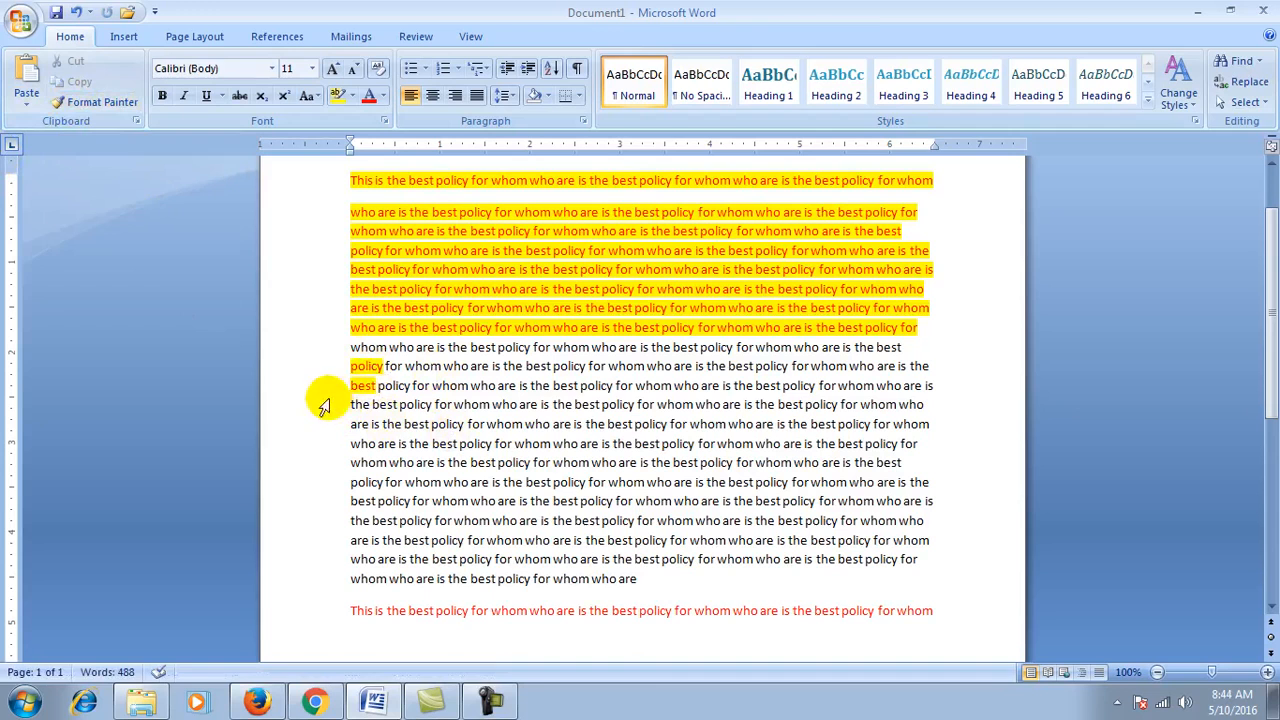
pyautogui.click(102, 103)
pyautogui.click(428, 386)
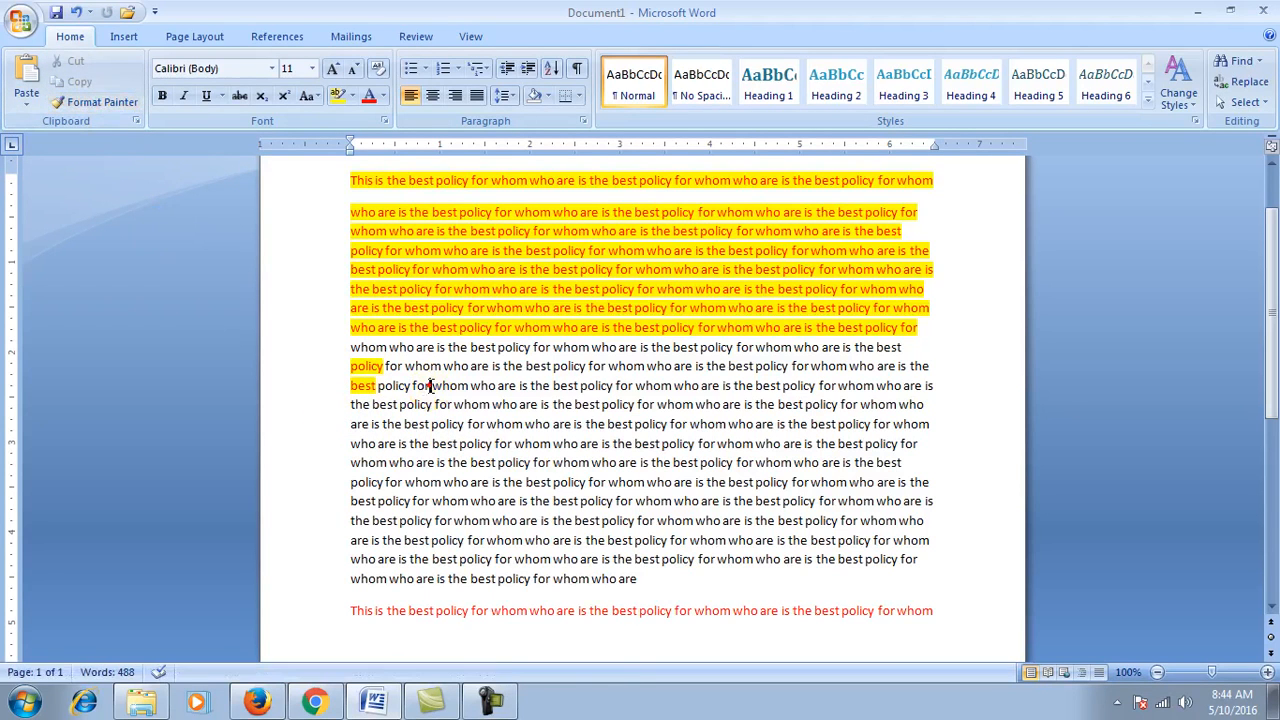
pyautogui.click(86, 104)
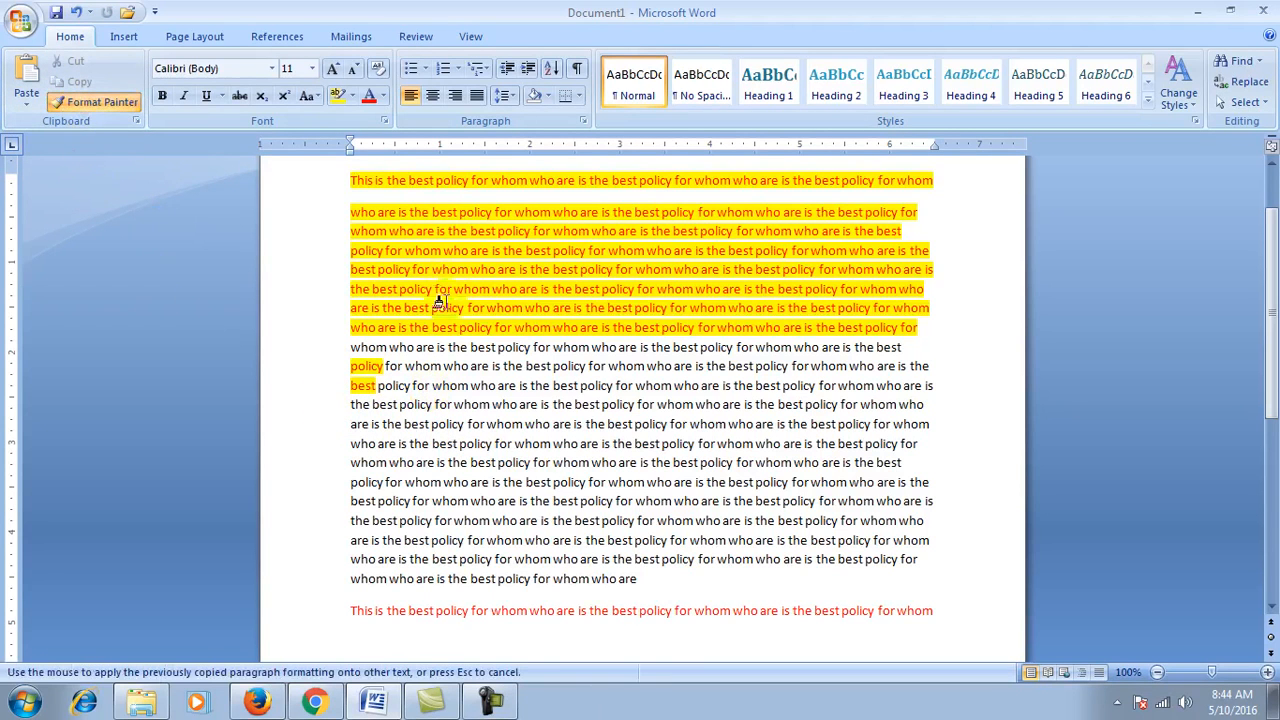
pyautogui.click(492, 702)
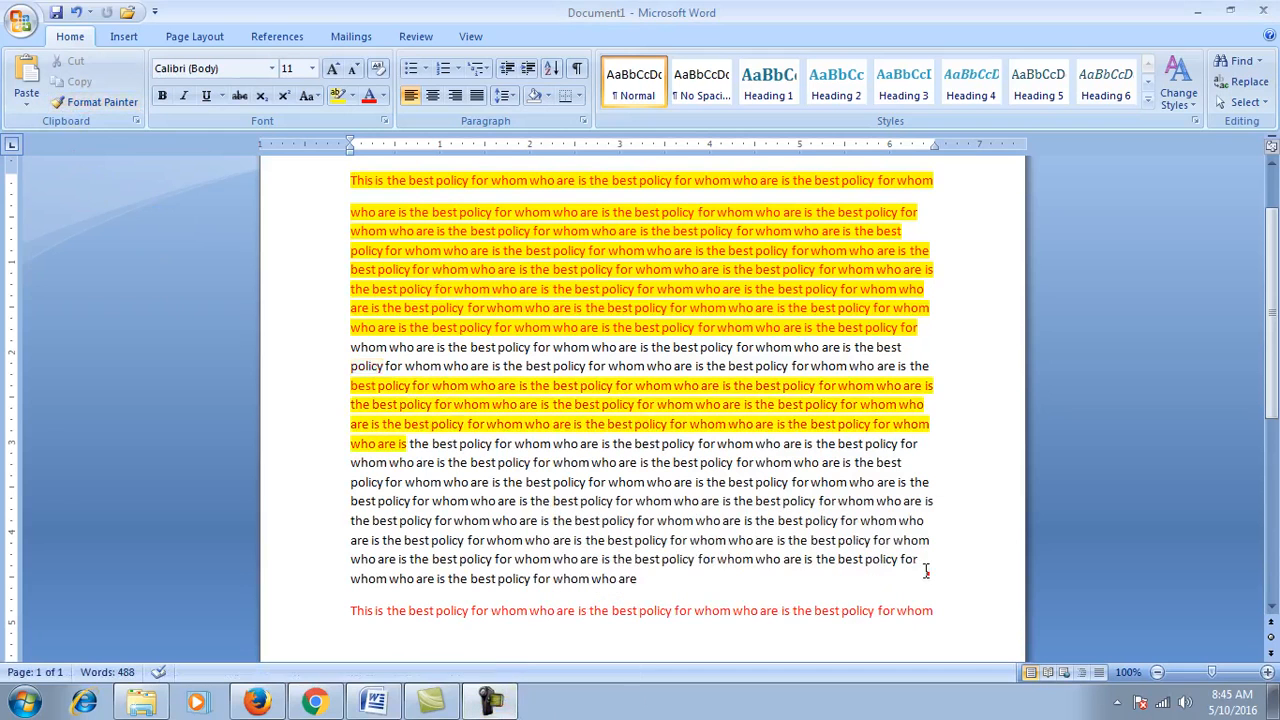
pyautogui.scroll(2, 520, 343)
pyautogui.click(370, 262)
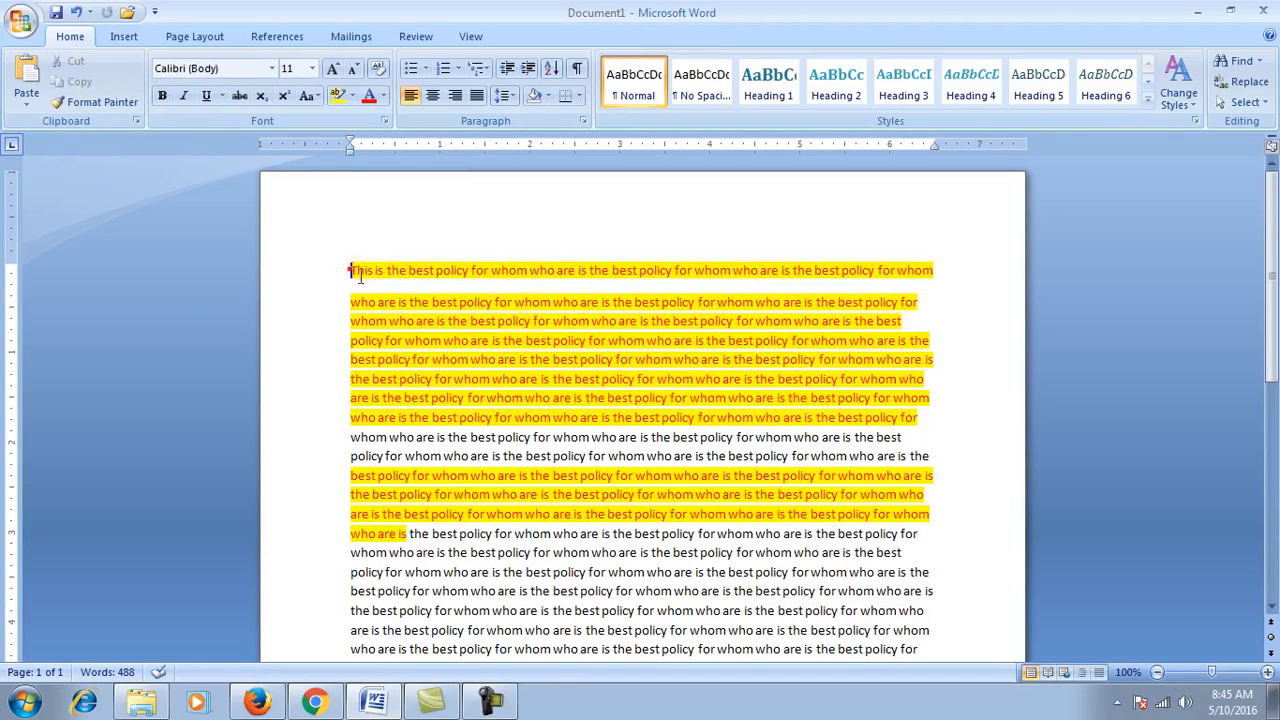
# Step: Select all the text and reset it to Automatic font colour with No Color highlighting
pyautogui.hotkey('shift', 'Down')
pyautogui.hotkey('shift', 'Down')
pyautogui.hotkey('shift', 'Down')
pyautogui.hotkey('shift', 'Down')
pyautogui.hotkey('shift', 'Down')
pyautogui.hotkey('shift', 'Down')
pyautogui.hotkey('shift', 'Down')
pyautogui.hotkey('shift', 'Down')
pyautogui.hotkey('shift', 'Down')
pyautogui.hotkey('shift', 'Down')
pyautogui.hotkey('shift', 'Down')
pyautogui.hotkey('shift', 'Down')
pyautogui.hotkey('shift', 'Down')
pyautogui.hotkey('shift', 'Down')
pyautogui.hotkey('shift', 'Down')
pyautogui.hotkey('shift', 'Down')
pyautogui.hotkey('shift', 'Down')
pyautogui.hotkey('shift', 'Down')
pyautogui.hotkey('shift', 'Down')
pyautogui.hotkey('shift', 'Down')
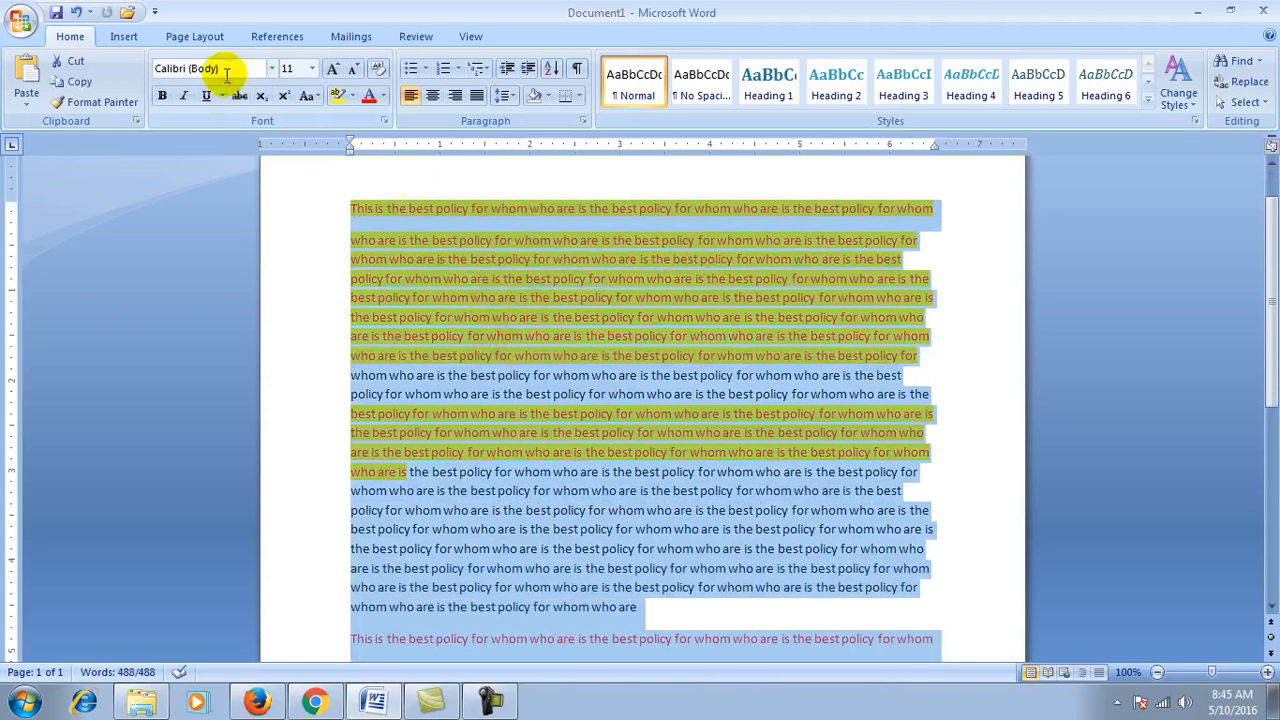
pyautogui.click(381, 96)
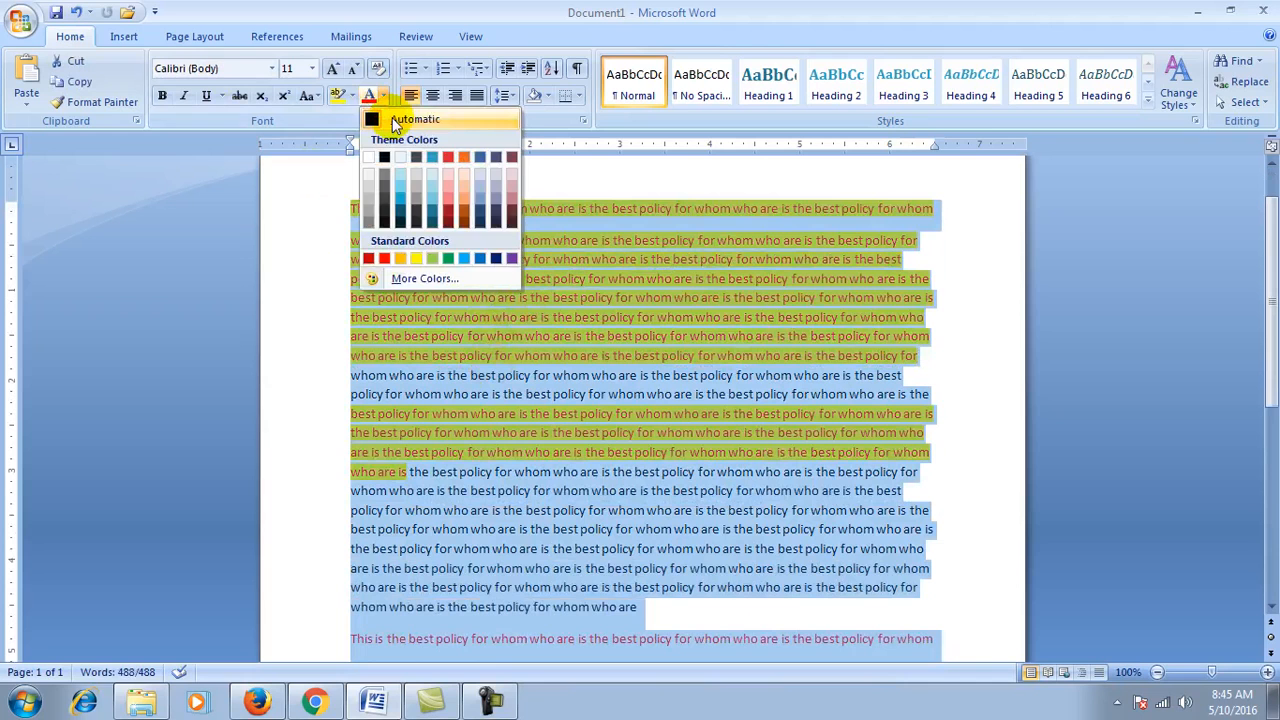
pyautogui.click(392, 118)
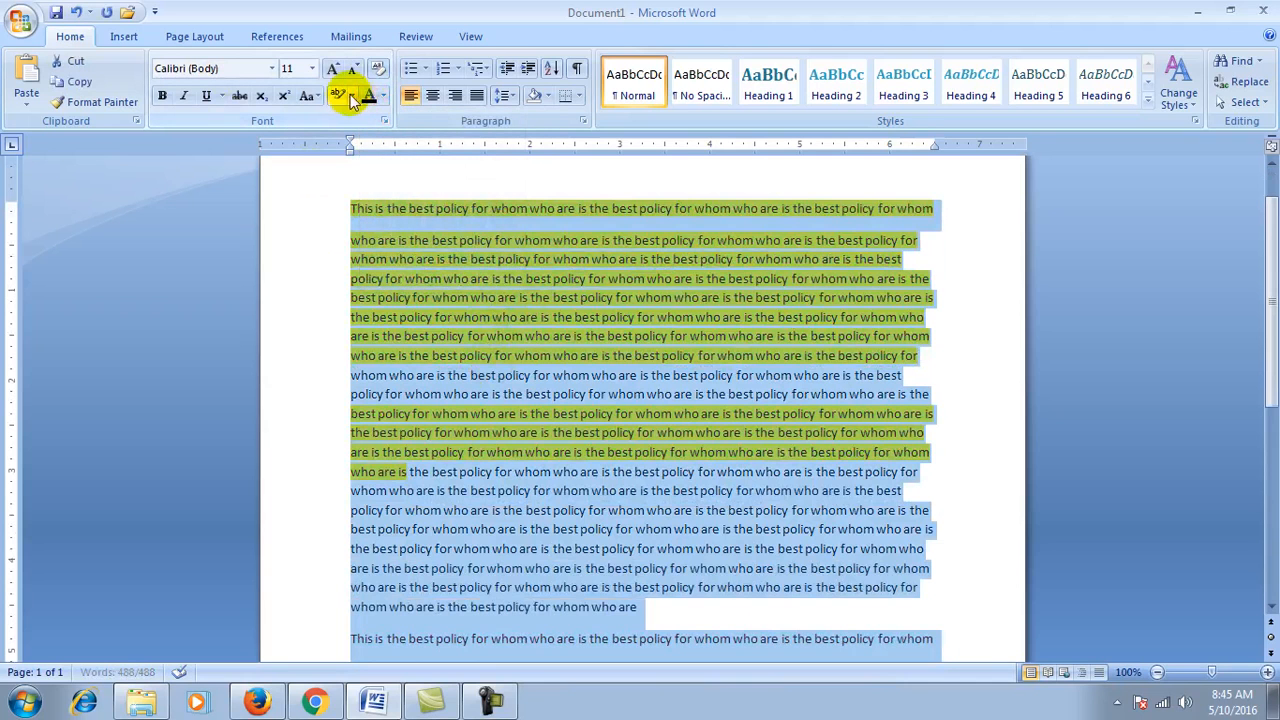
pyautogui.click(352, 96)
pyautogui.click(366, 206)
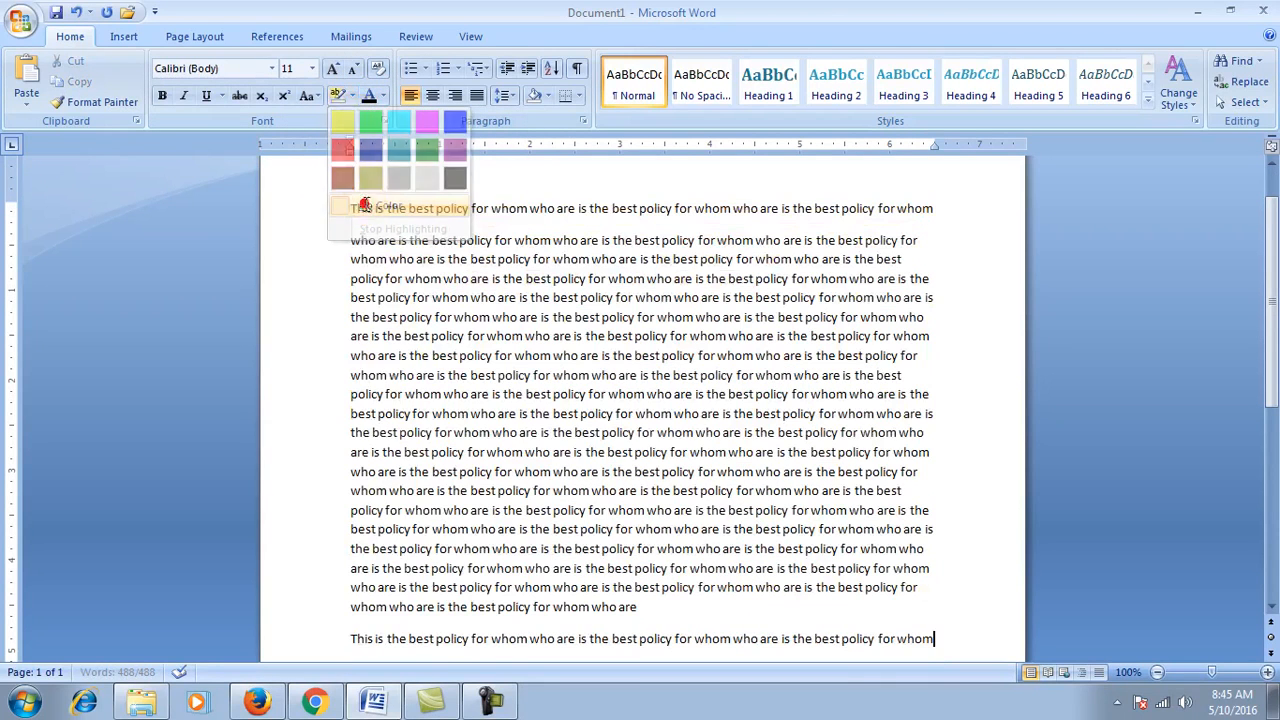
pyautogui.scroll(1, 477, 297)
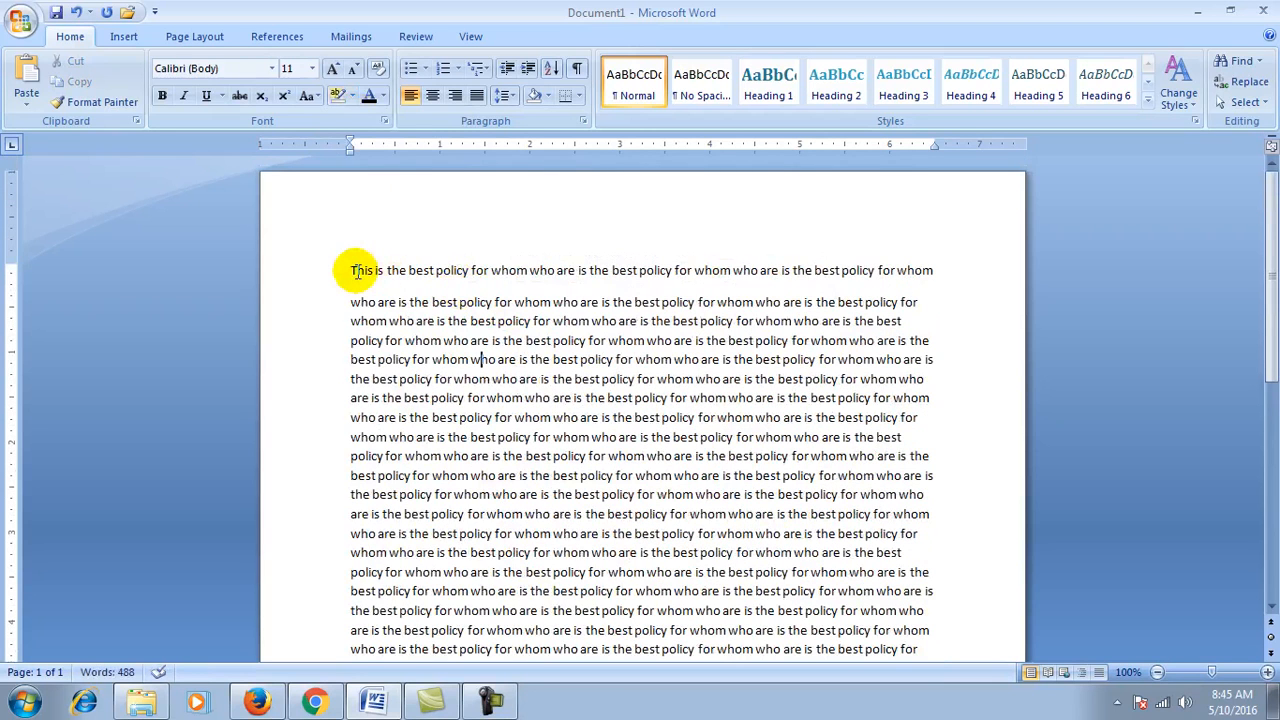
pyautogui.hotkey('shift', 'Down')
pyautogui.hotkey('shift', 'Up')
pyautogui.hotkey('ctrl', 'a')
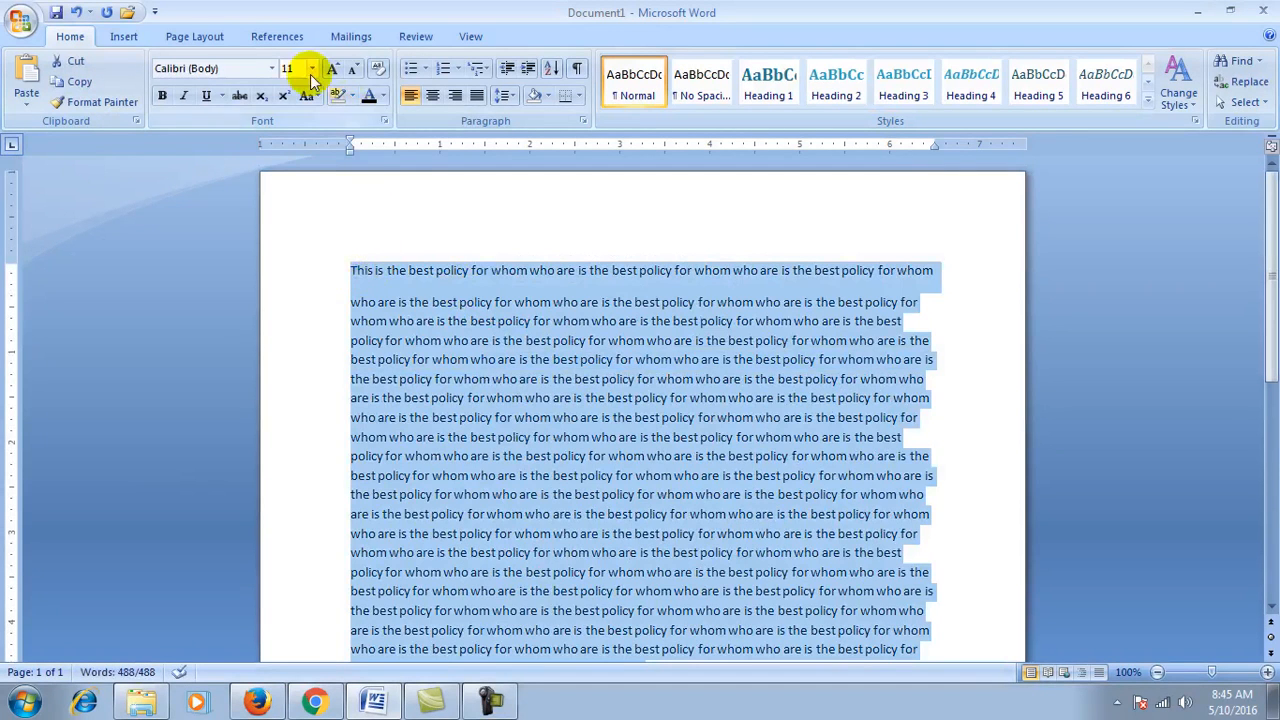
pyautogui.click(272, 68)
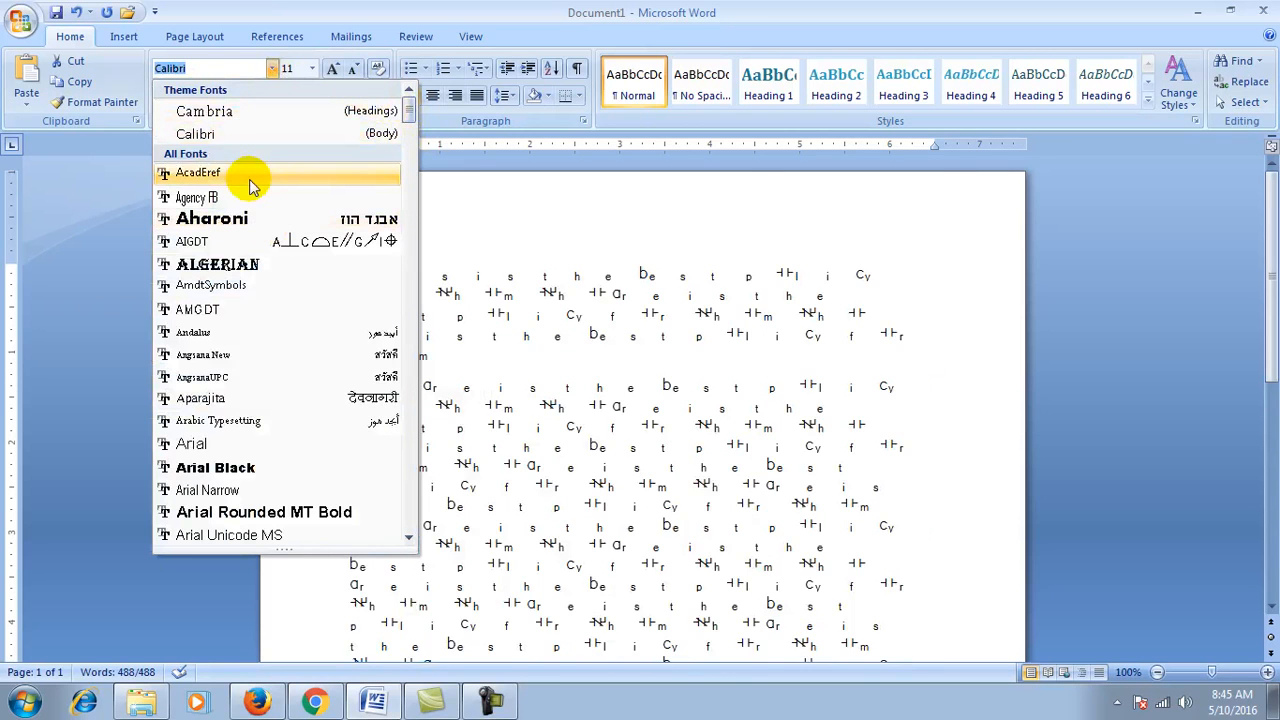
pyautogui.press('Down')
pyautogui.press('Down')
pyautogui.press('Down')
pyautogui.press('Down')
pyautogui.press('Down')
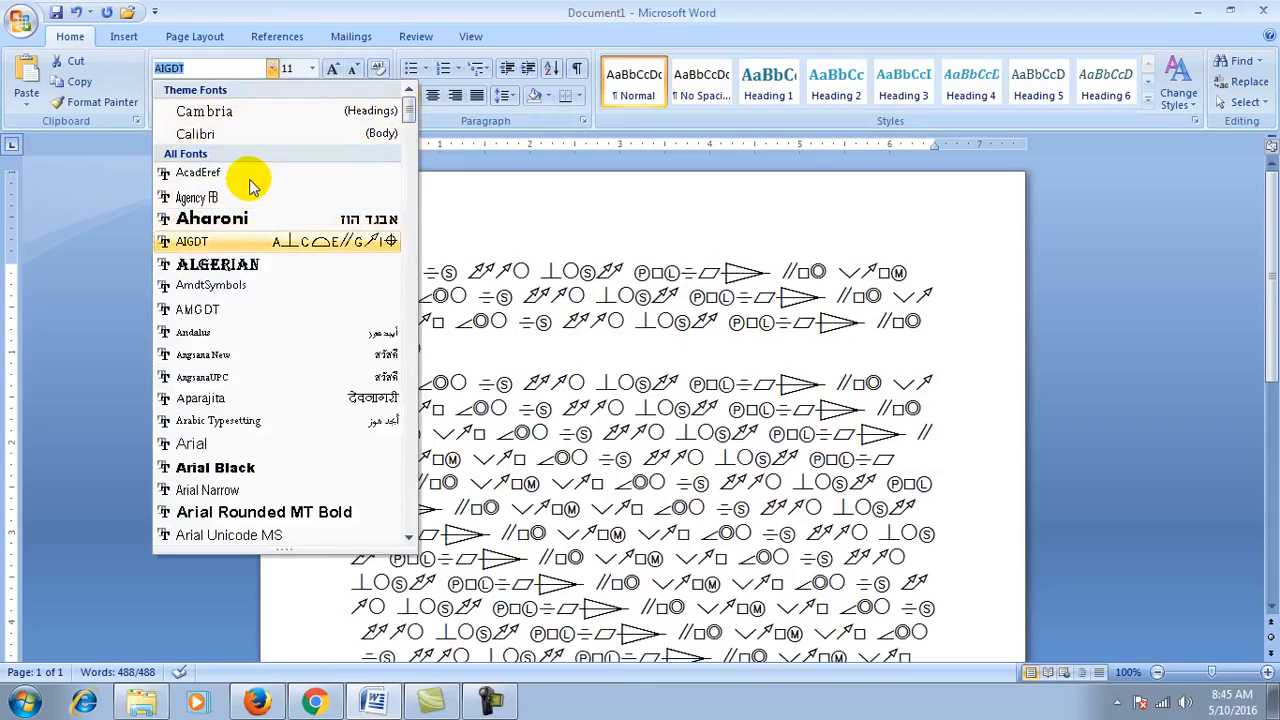
pyautogui.press('Down')
pyautogui.press('Down')
pyautogui.press('Down')
pyautogui.press('Down')
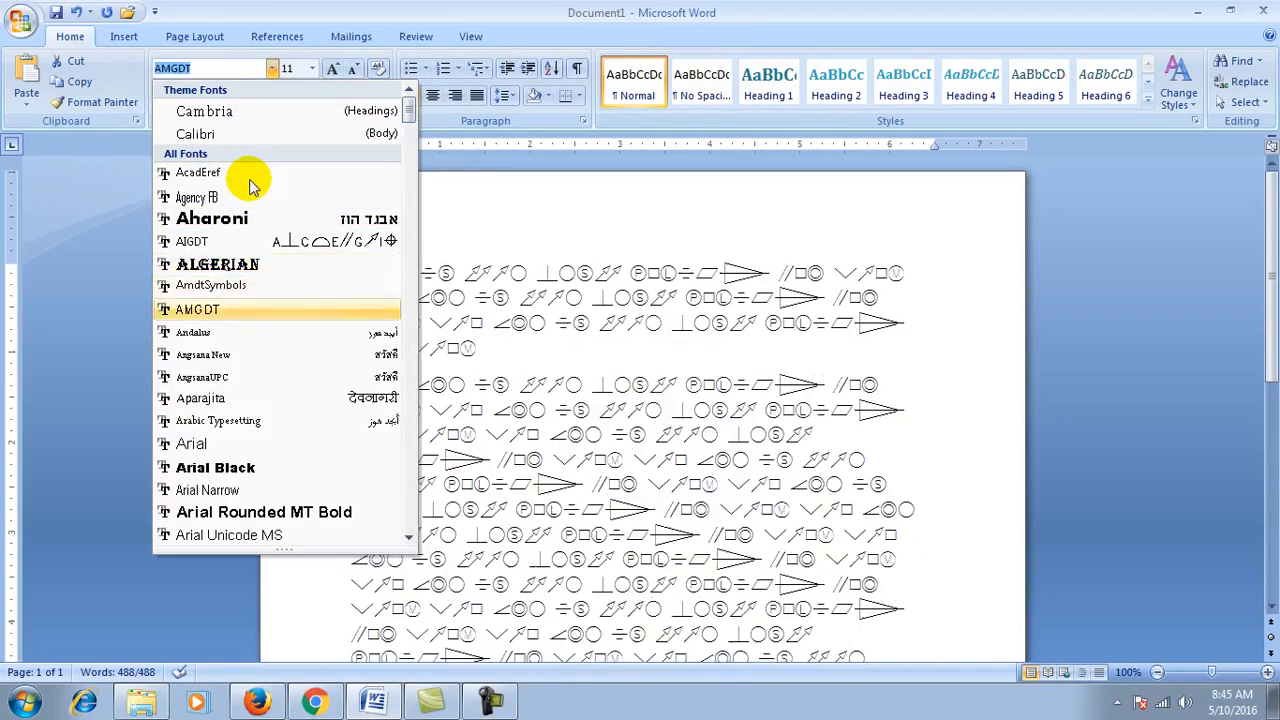
pyautogui.press('Down')
pyautogui.press('Down')
pyautogui.press('Down')
pyautogui.press('Down')
pyautogui.press('Down')
pyautogui.press('Down')
pyautogui.press('Down')
pyautogui.press('Down')
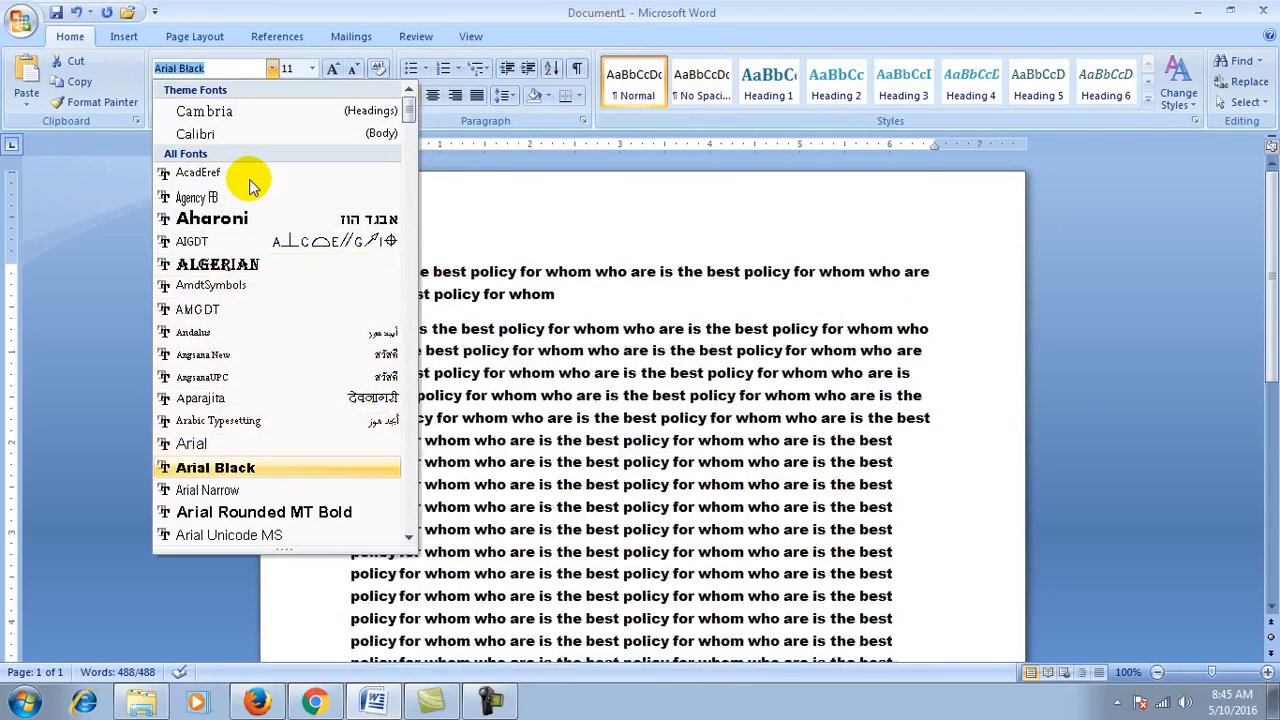
pyautogui.press('Down')
pyautogui.press('Down')
pyautogui.press('Down')
pyautogui.press('Down')
pyautogui.press('Down')
pyautogui.press('Down')
pyautogui.press('Down')
pyautogui.press('Down')
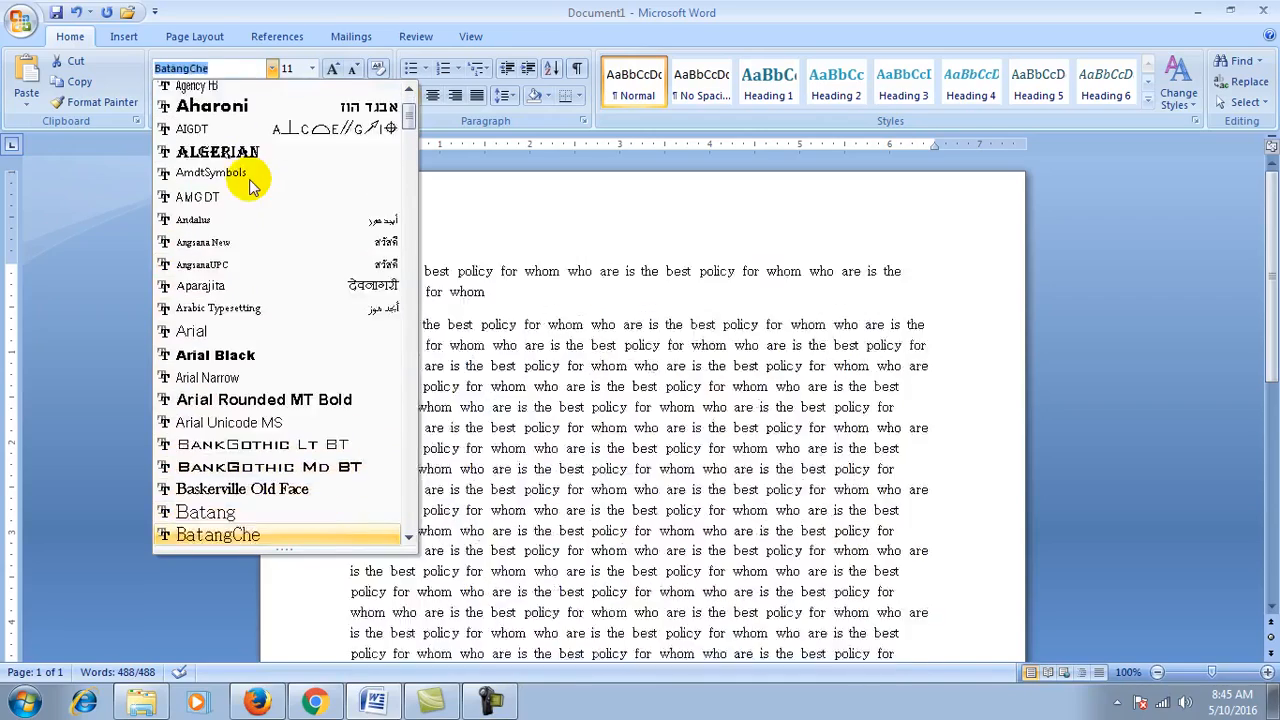
pyautogui.press('Down')
pyautogui.press('Down')
pyautogui.press('Down')
pyautogui.press('Down')
pyautogui.press('Down')
pyautogui.press('Down')
pyautogui.press('Down')
pyautogui.press('Down')
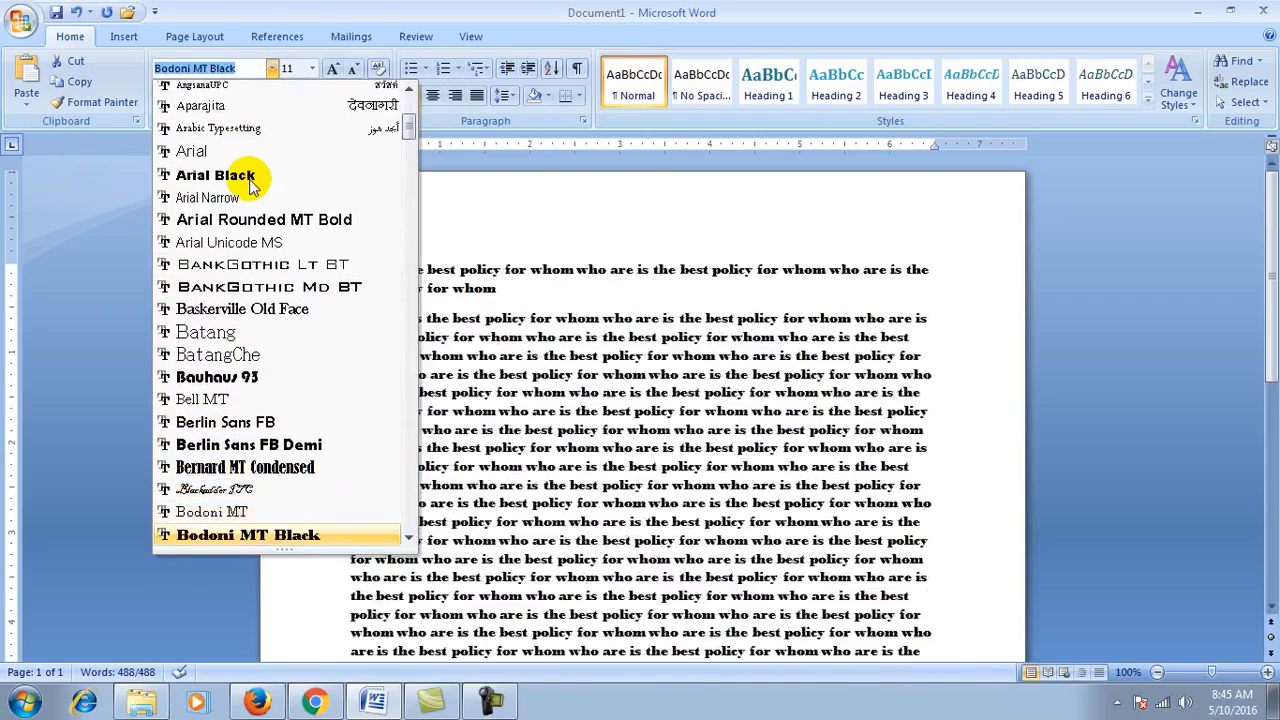
pyautogui.press('Down')
pyautogui.press('Down')
pyautogui.press('Down')
pyautogui.press('Down')
pyautogui.press('Down')
pyautogui.press('Down')
pyautogui.press('Down')
pyautogui.press('Down')
pyautogui.press('Down')
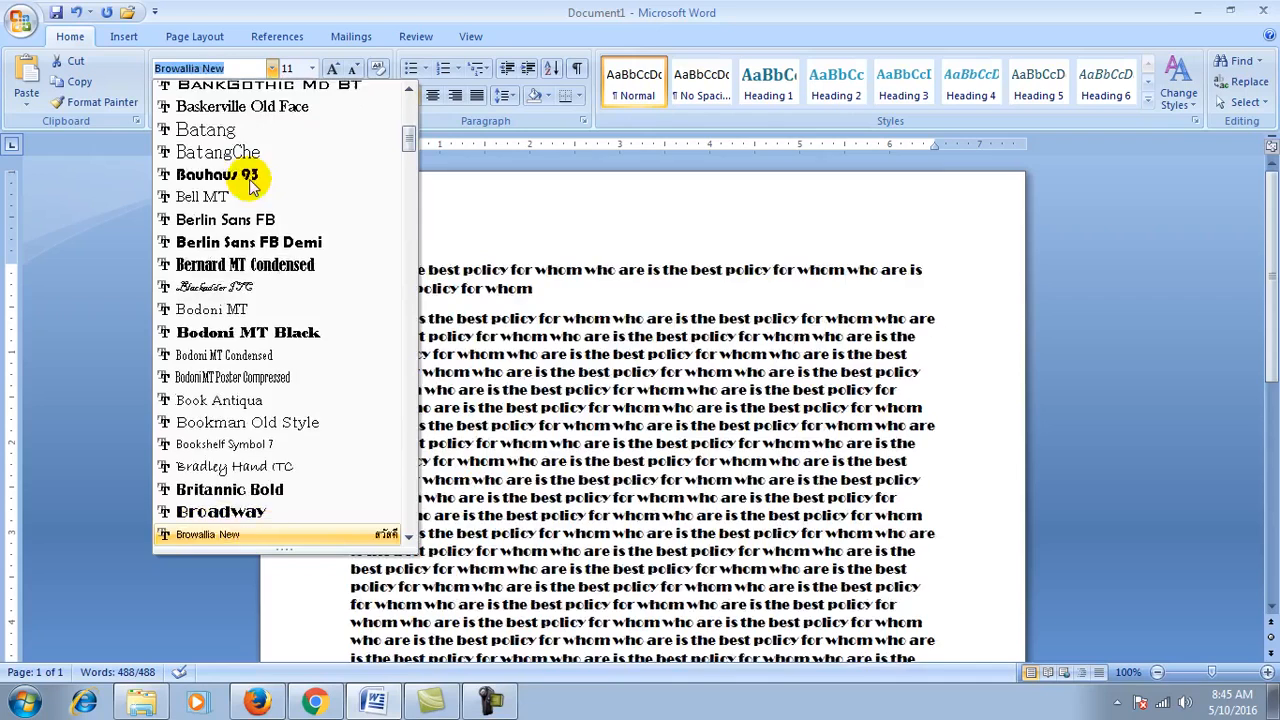
pyautogui.press('Down')
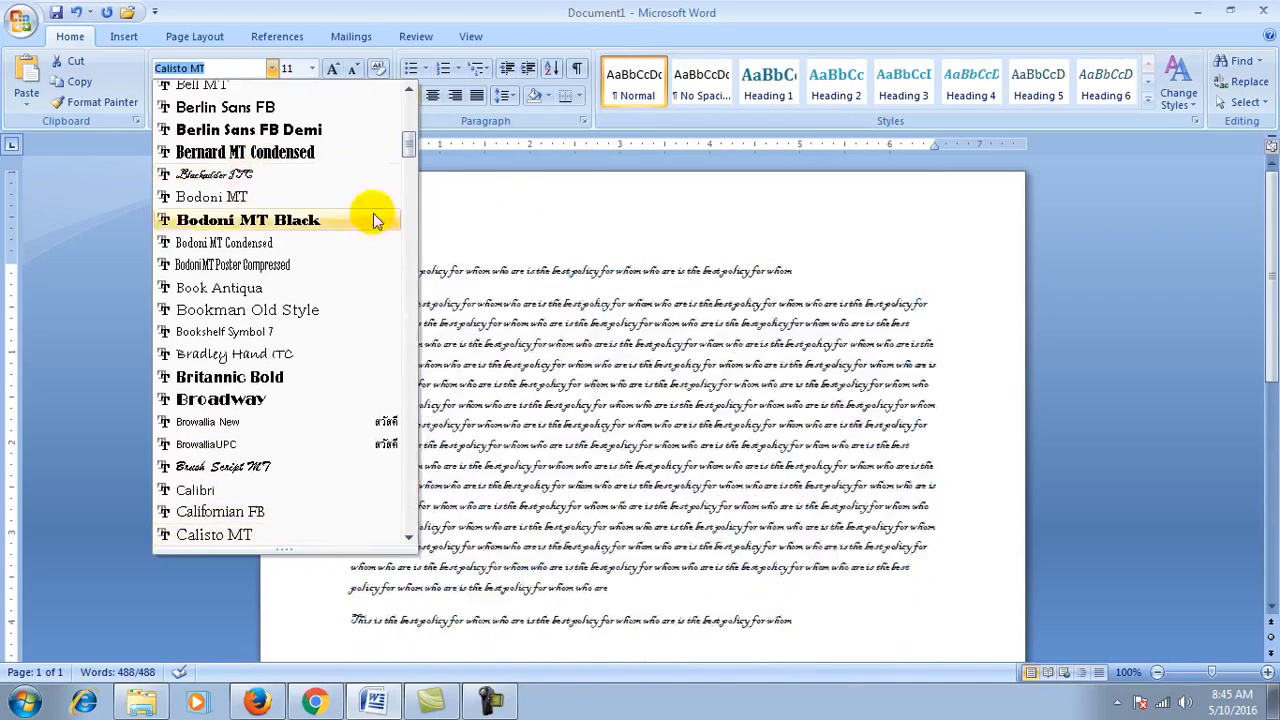
pyautogui.press('Escape')
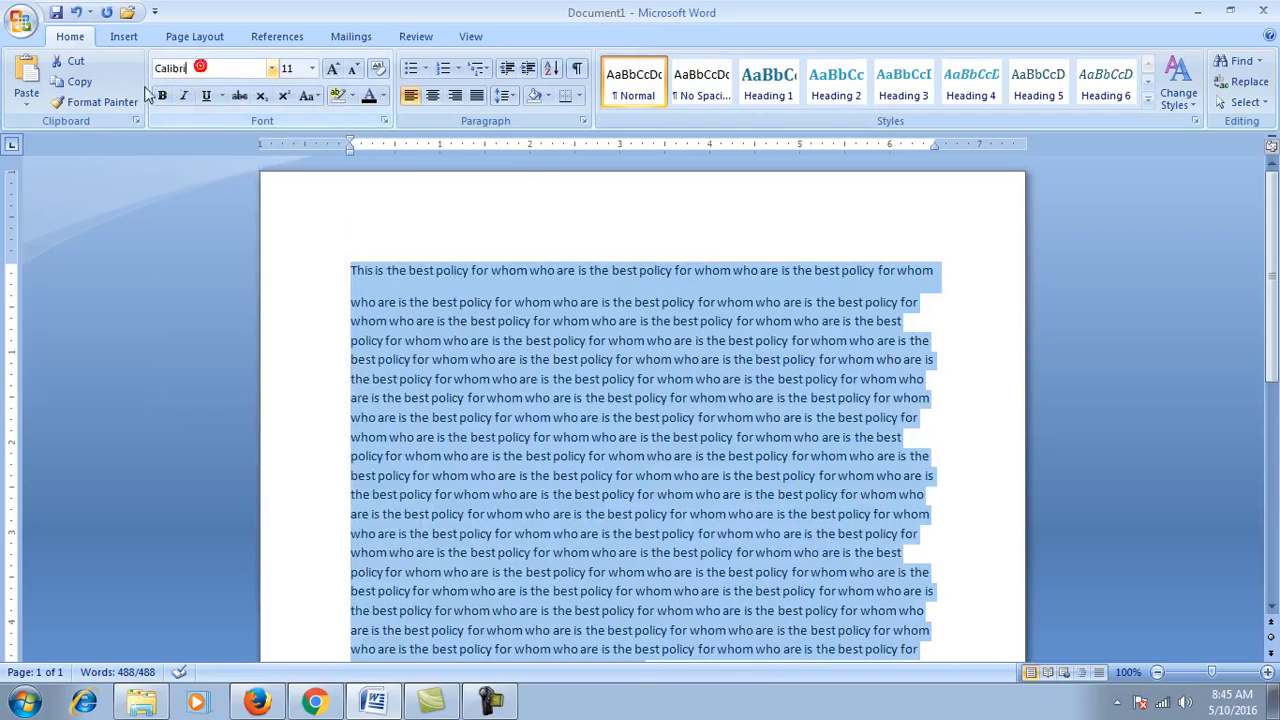
pyautogui.click(437, 306)
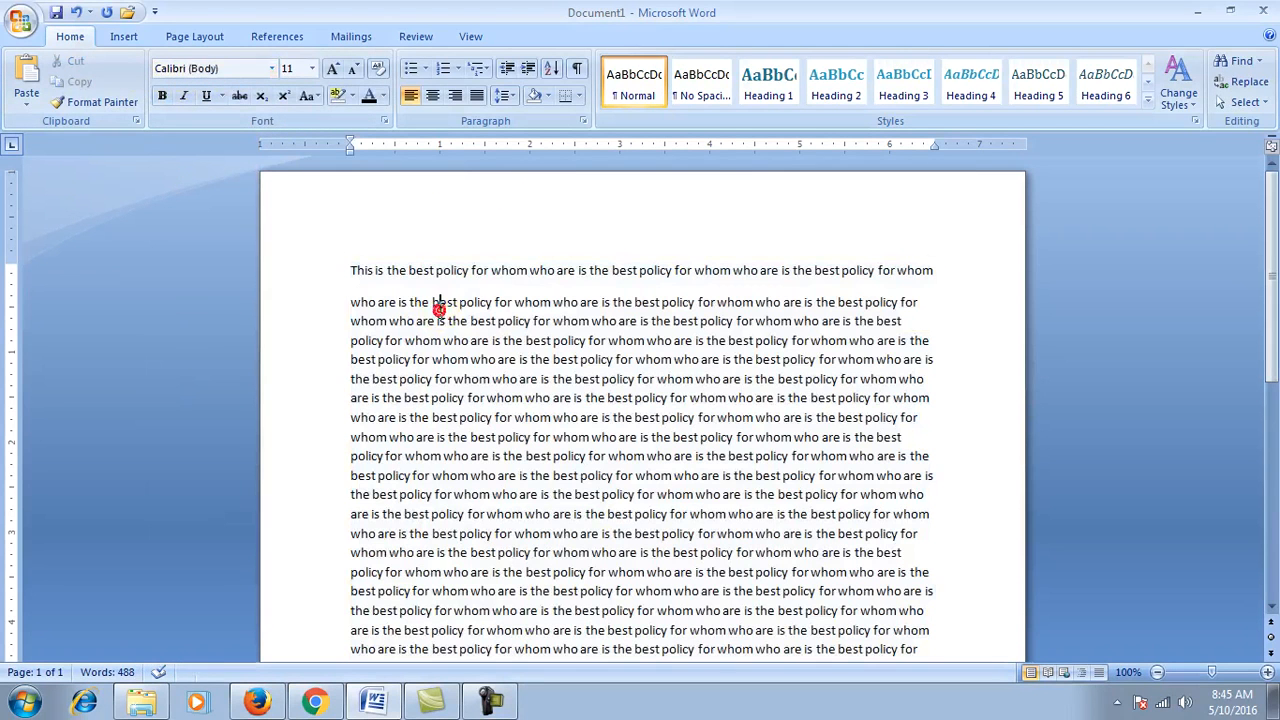
# Step: Select the text from the document start and change its font from Calibri to Algerian
pyautogui.click(352, 270)
pyautogui.hotkey('shift', 'Down')
pyautogui.hotkey('shift', 'Down')
pyautogui.hotkey('shift', 'Down')
pyautogui.hotkey('shift', 'Down')
pyautogui.hotkey('shift', 'Down')
pyautogui.hotkey('shift', 'Down')
pyautogui.hotkey('shift', 'Down')
pyautogui.hotkey('shift', 'Down')
pyautogui.hotkey('shift', 'Down')
pyautogui.hotkey('shift', 'Down')
pyautogui.hotkey('shift', 'Down')
pyautogui.hotkey('shift', 'Down')
pyautogui.hotkey('shift', 'Down')
pyautogui.hotkey('shift', 'Down')
pyautogui.hotkey('shift', 'Down')
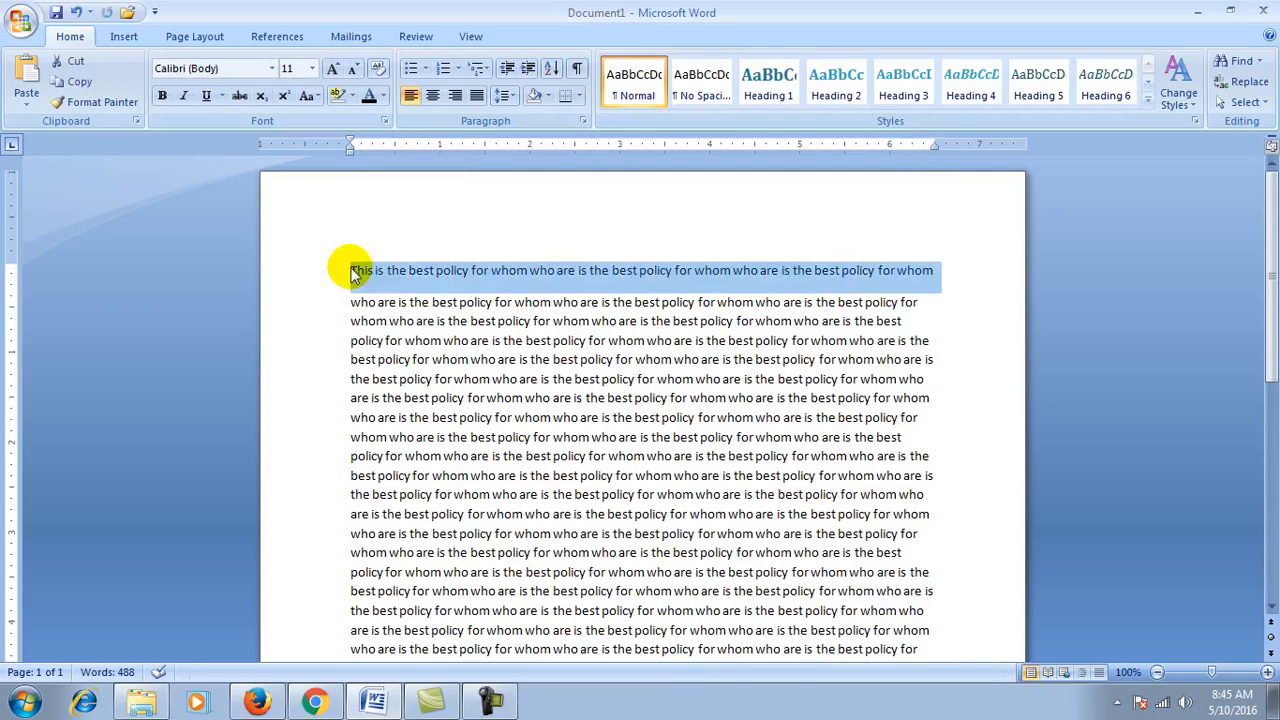
pyautogui.hotkey('shift', 'Down')
pyautogui.hotkey('shift', 'Down')
pyautogui.hotkey('shift', 'Down')
pyautogui.hotkey('shift', 'Down')
pyautogui.hotkey('shift', 'Down')
pyautogui.hotkey('shift', 'Down')
pyautogui.hotkey('shift', 'Down')
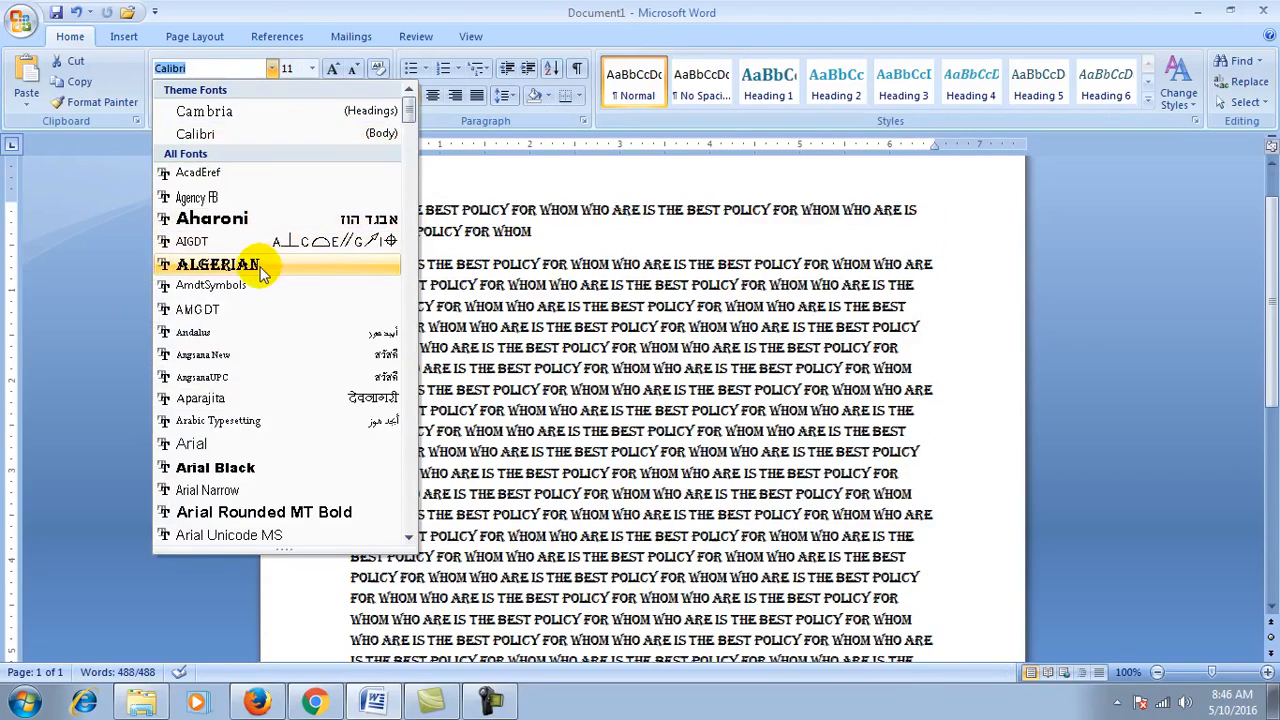
pyautogui.click(218, 264)
pyautogui.click(404, 285)
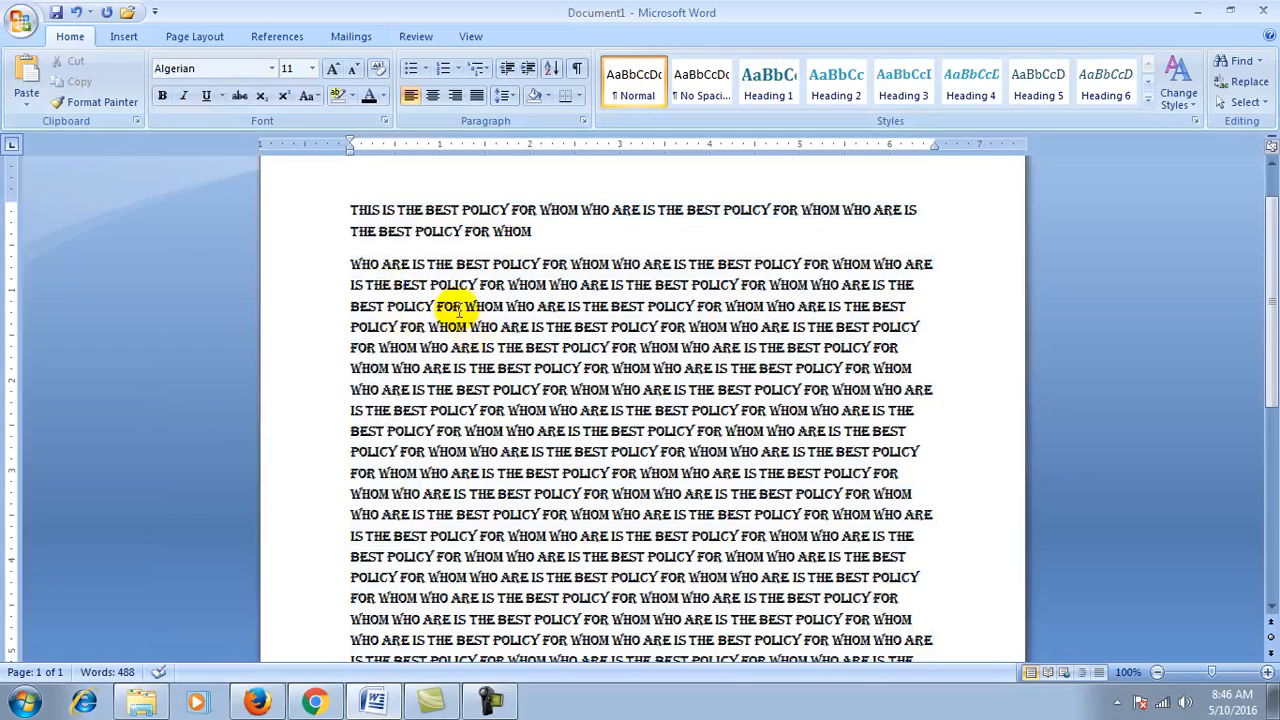
pyautogui.hotkey('ctrl', 'a')
pyautogui.click(450, 703)
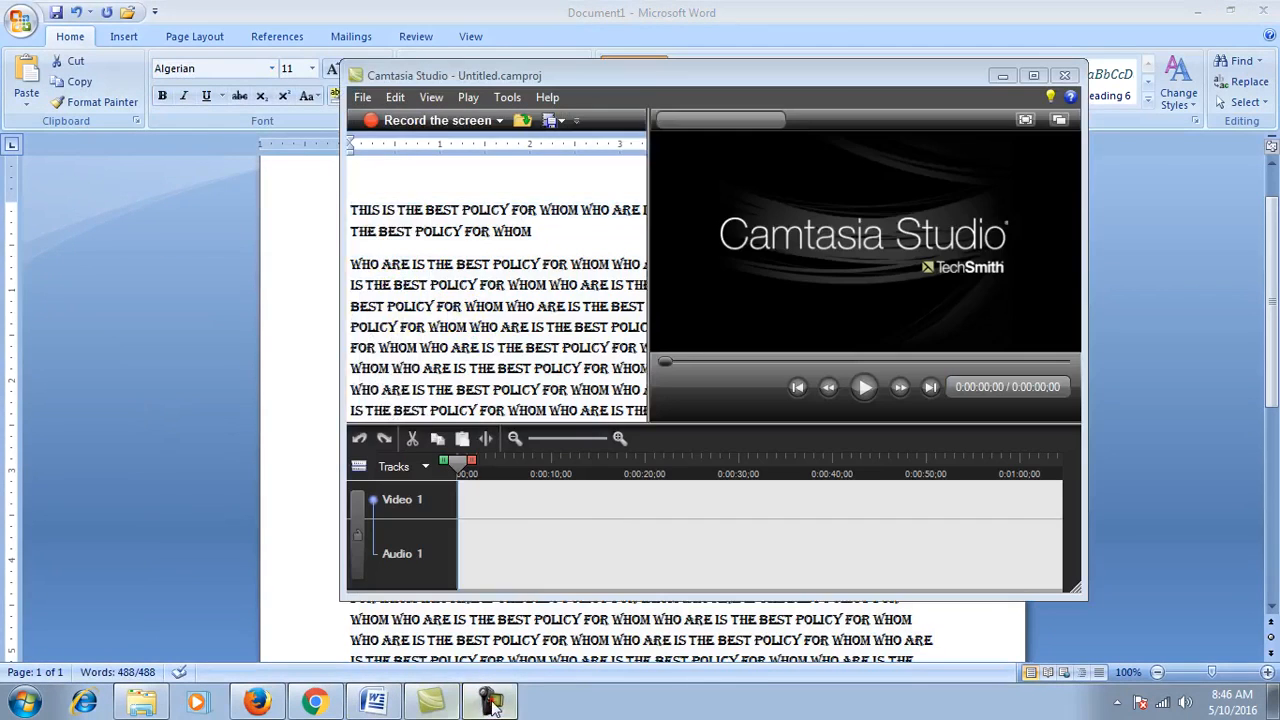
# Step: Return all the text to Calibri at size 24, then preview the font size list
pyautogui.click(490, 702)
pyautogui.click(930, 565)
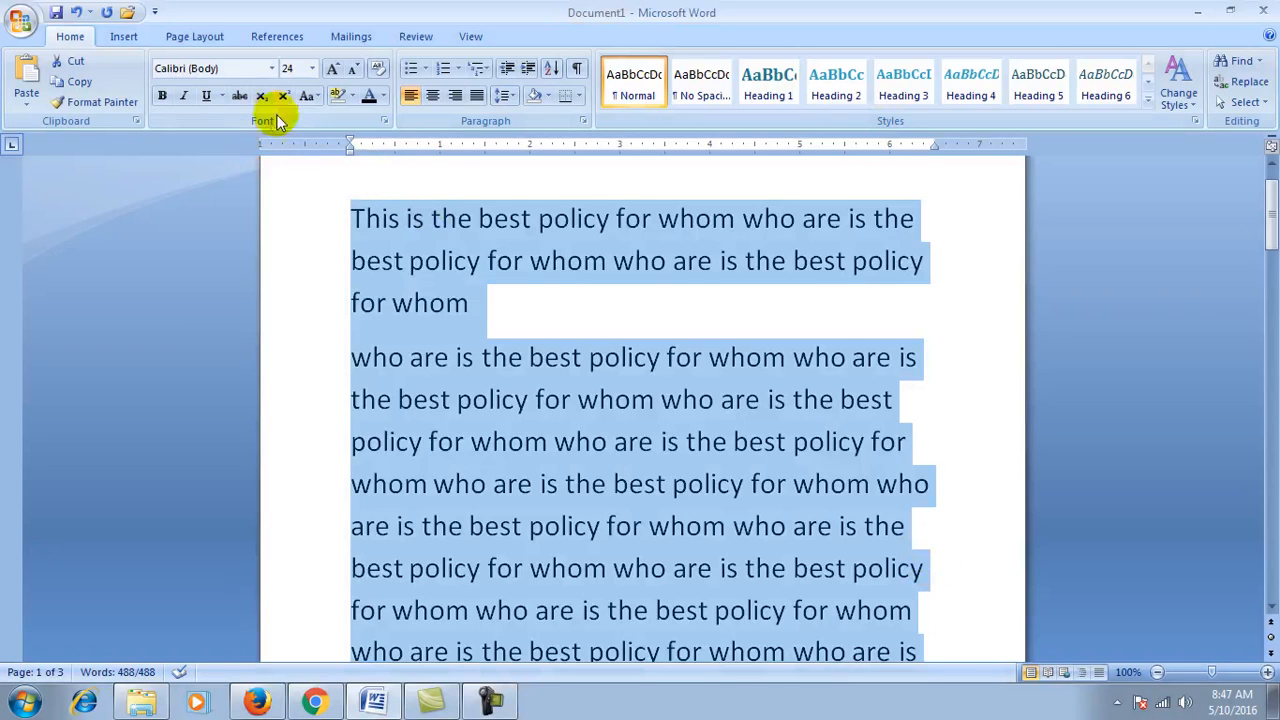
pyautogui.click(313, 70)
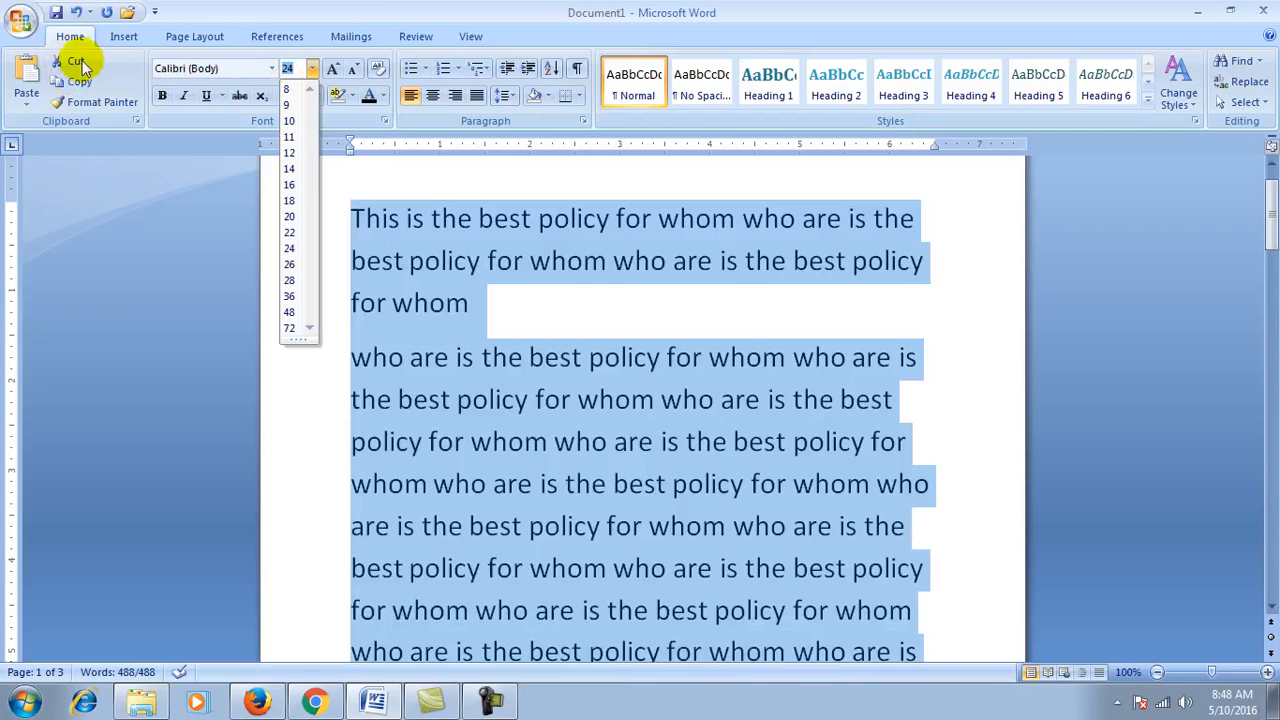
# Step: Apply font sizes 2, then 150, then 1500 to the whole text
pyautogui.click(364, 8)
pyautogui.click(303, 70)
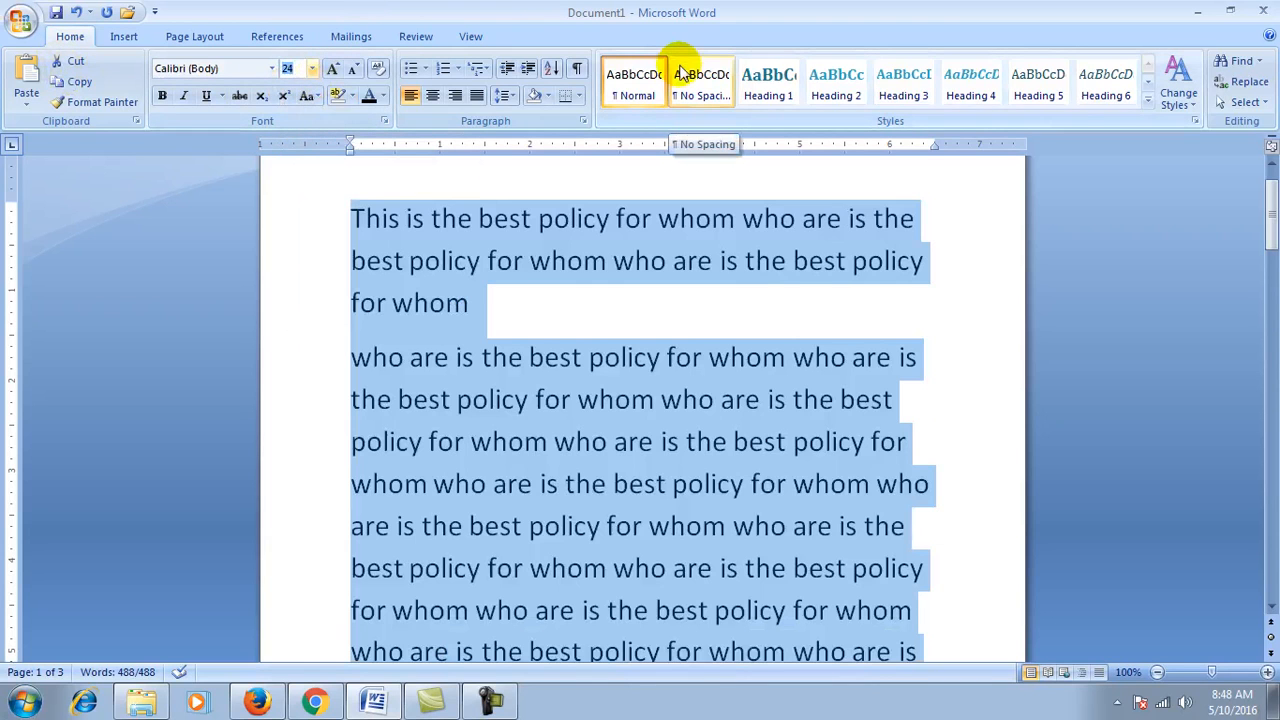
pyautogui.write('2')
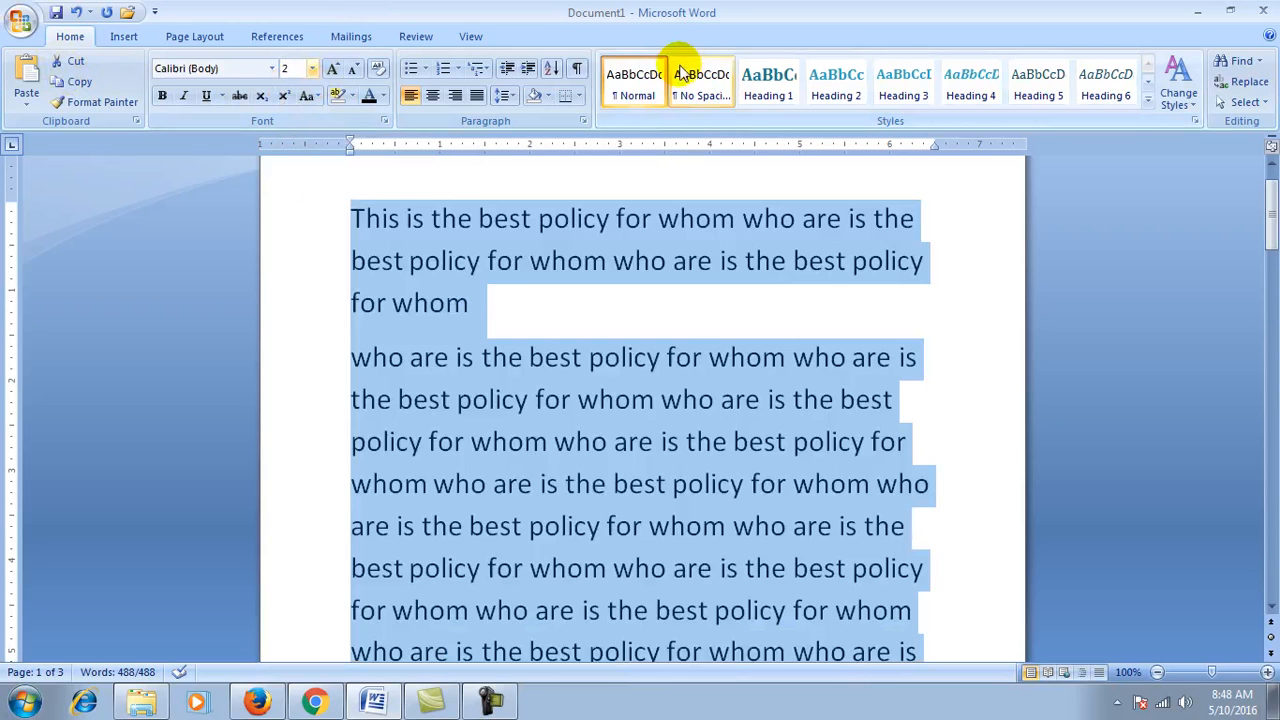
pyautogui.press('Return')
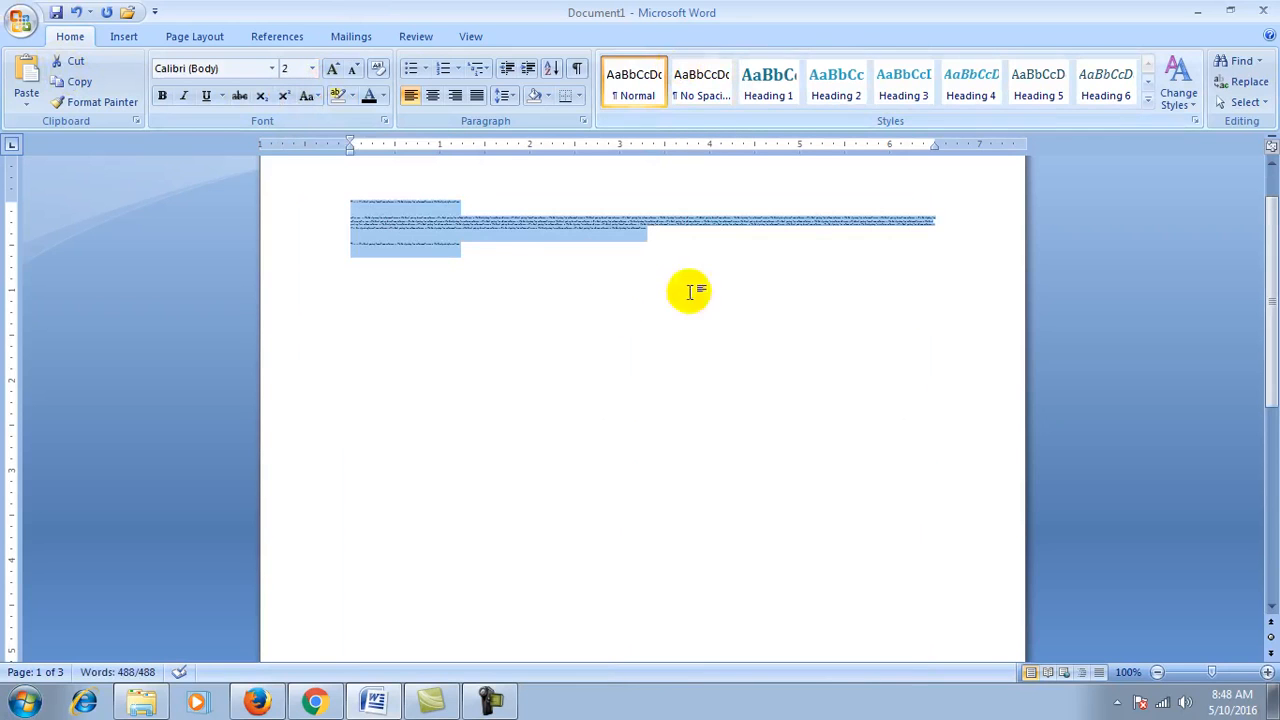
pyautogui.click(298, 69)
pyautogui.write('15')
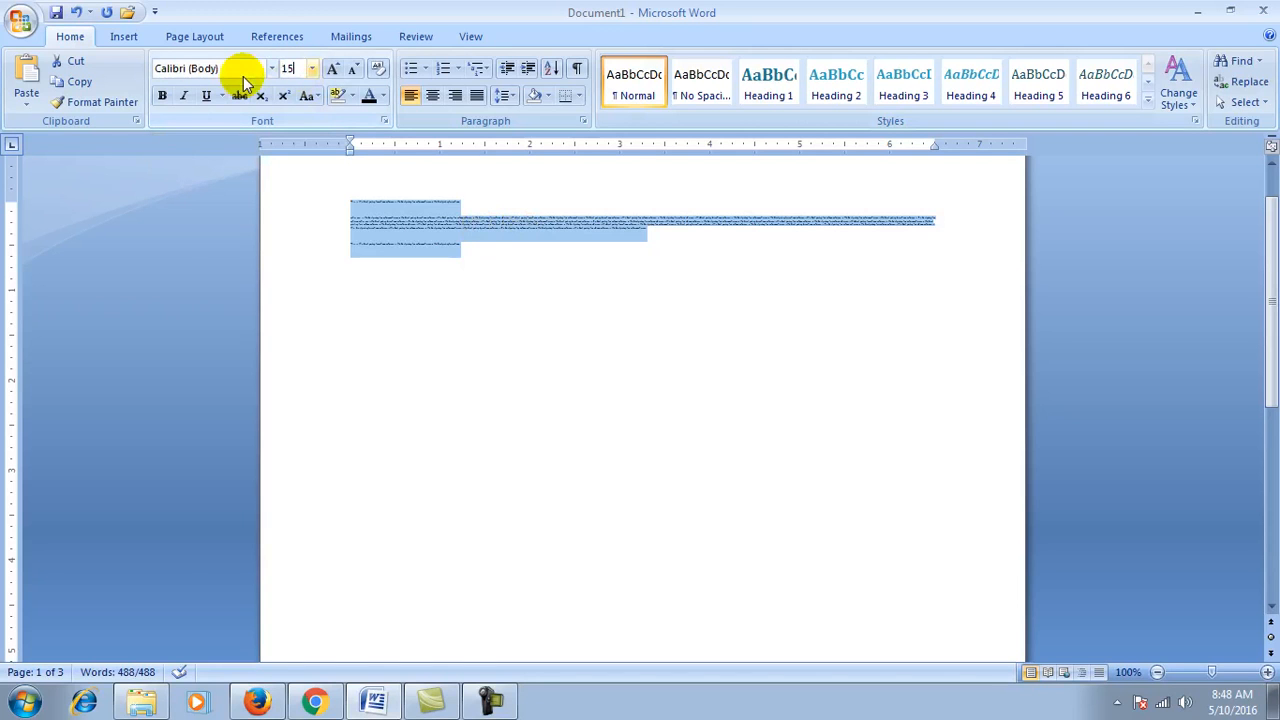
pyautogui.write('0')
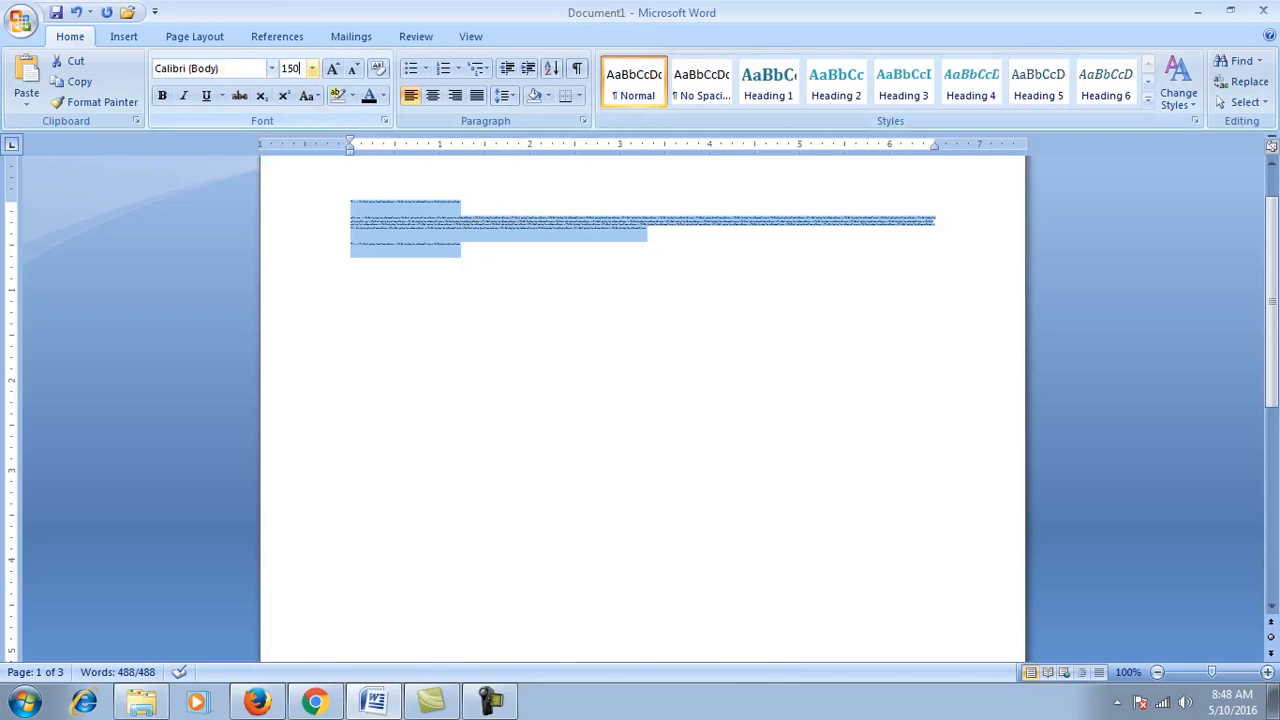
pyautogui.press('Return')
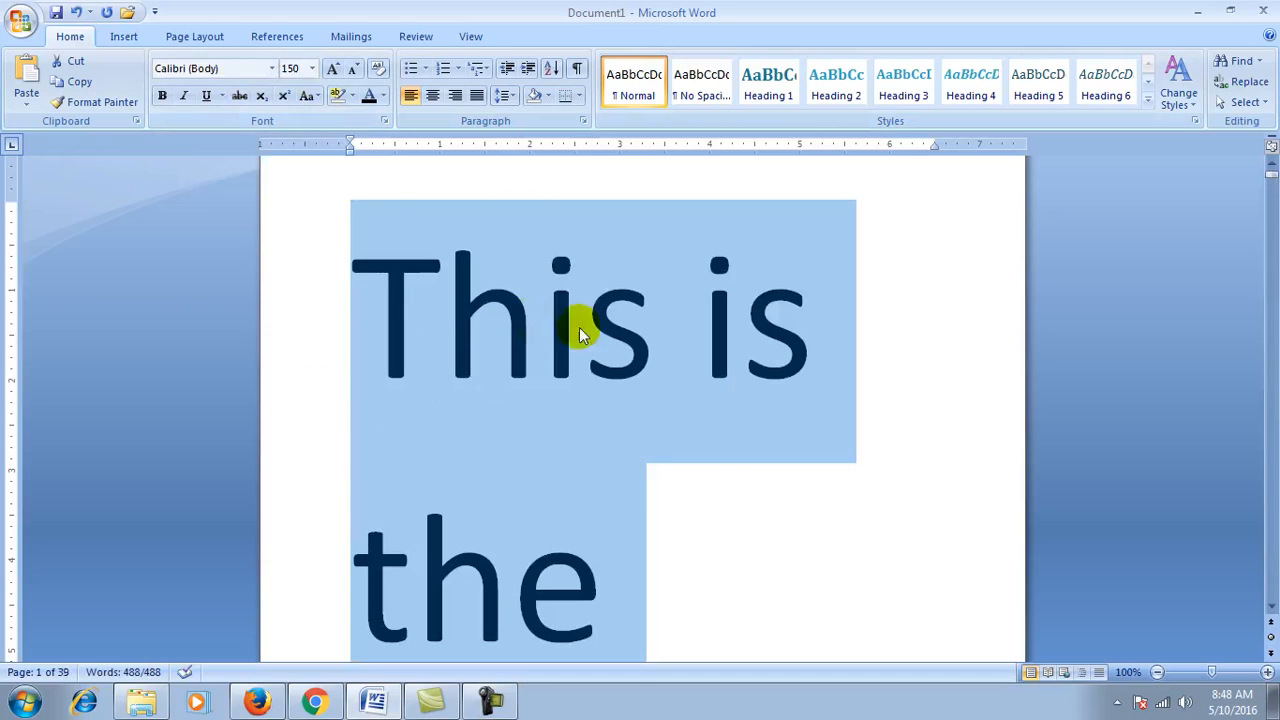
pyautogui.click(293, 68)
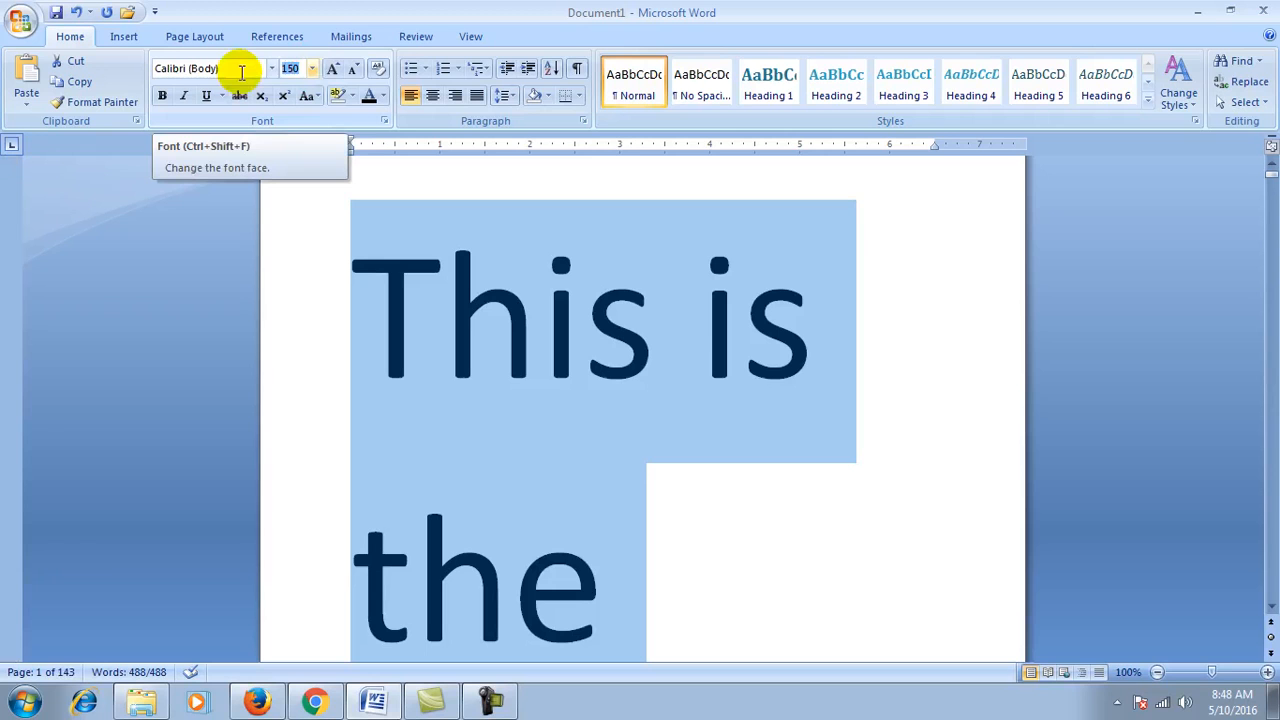
pyautogui.write('150')
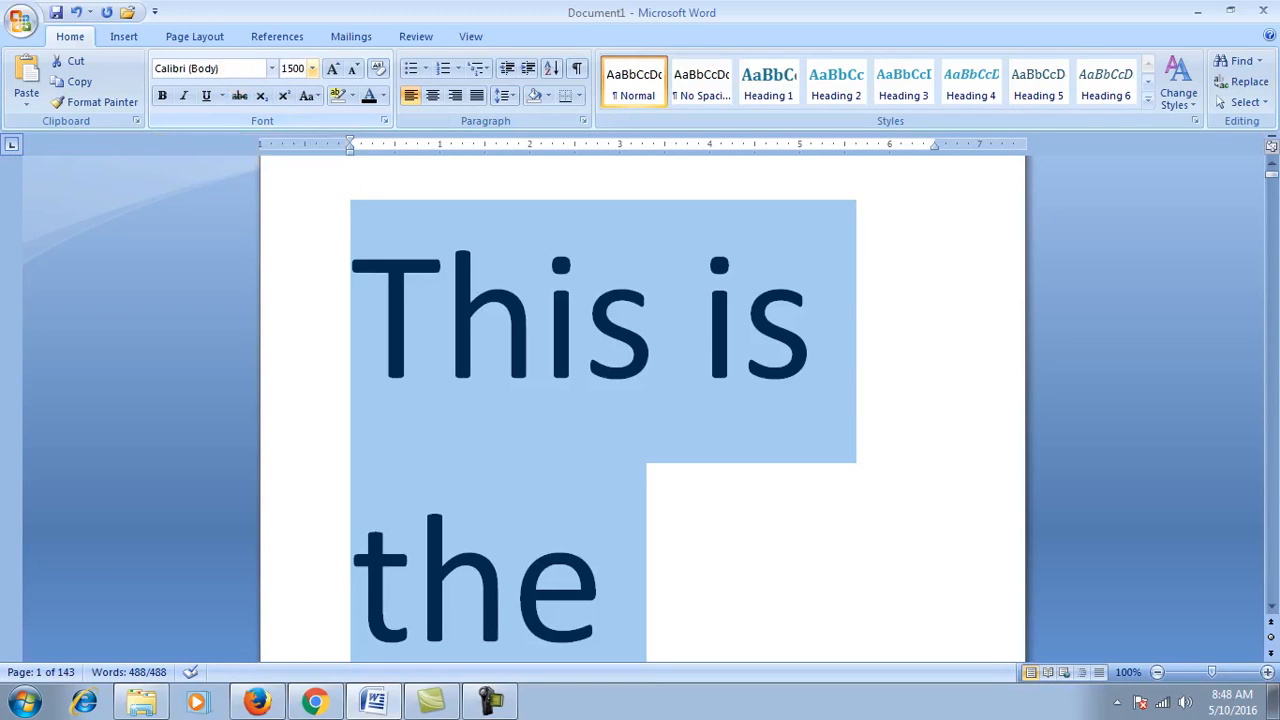
pyautogui.write('0')
pyautogui.press('Return')
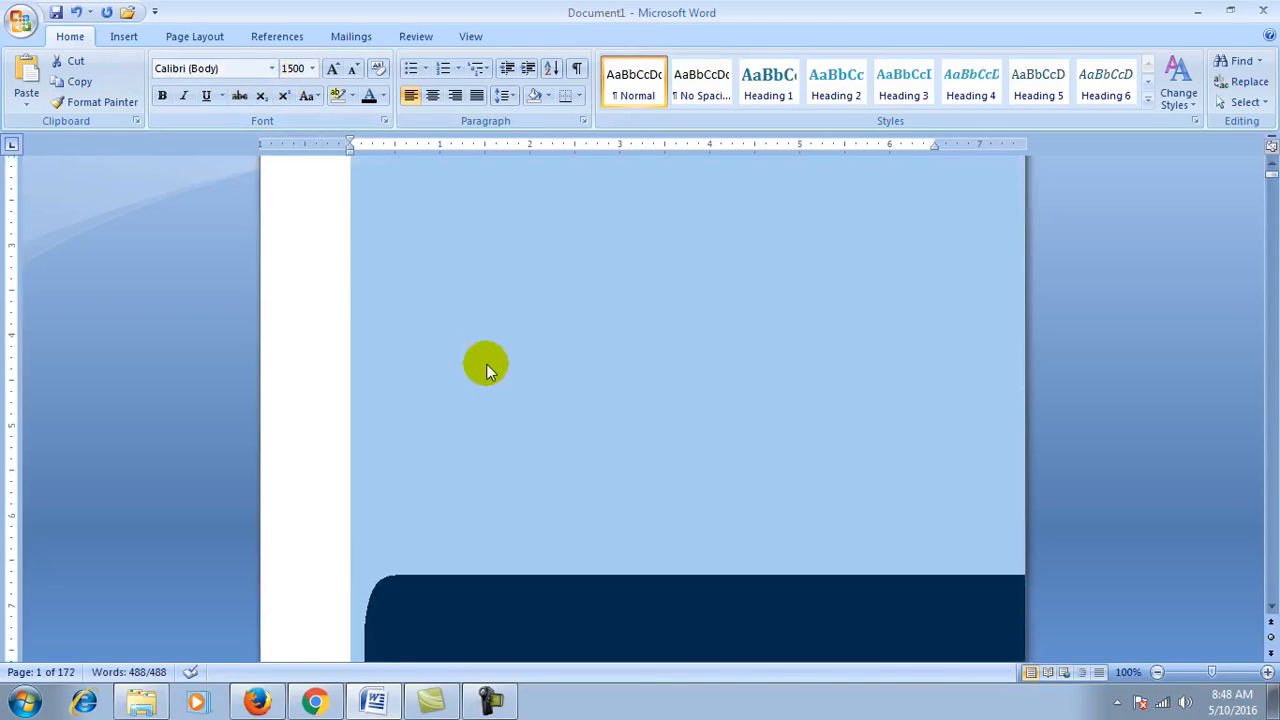
# Step: Attempt a font size of 15000 and dismiss the size-limit warning
pyautogui.scroll(-3, 486, 365)
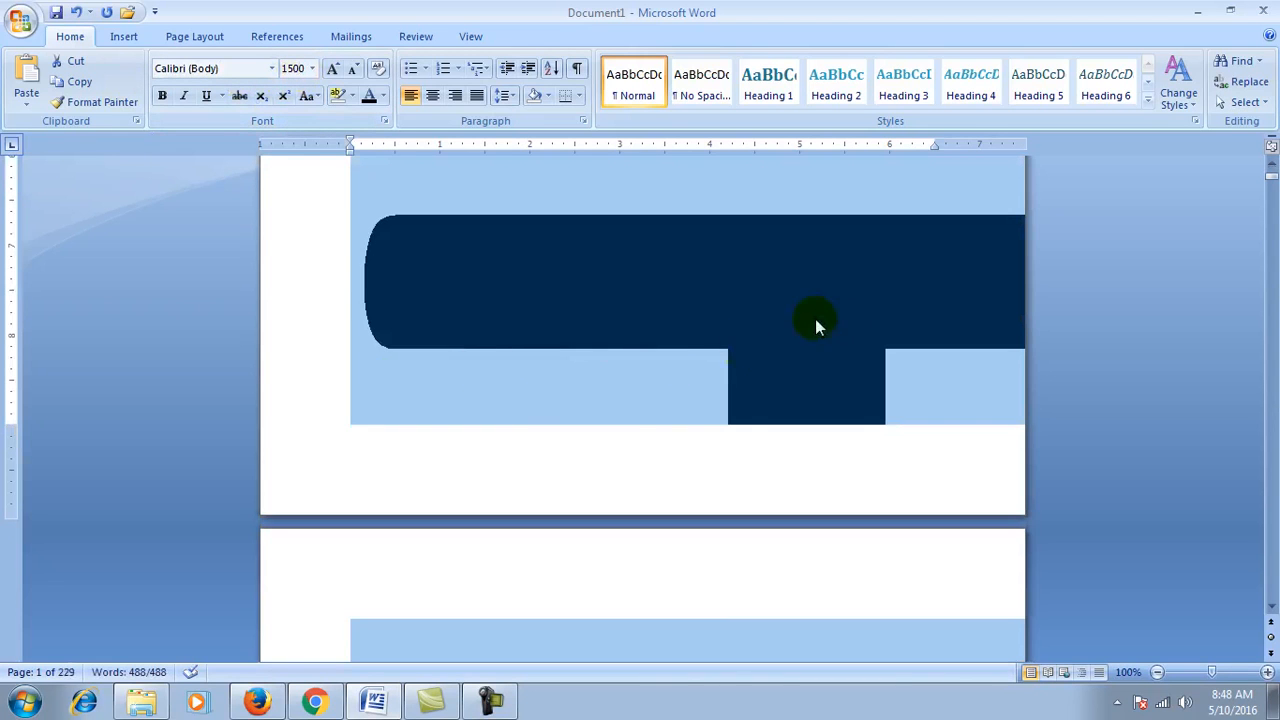
pyautogui.click(931, 138)
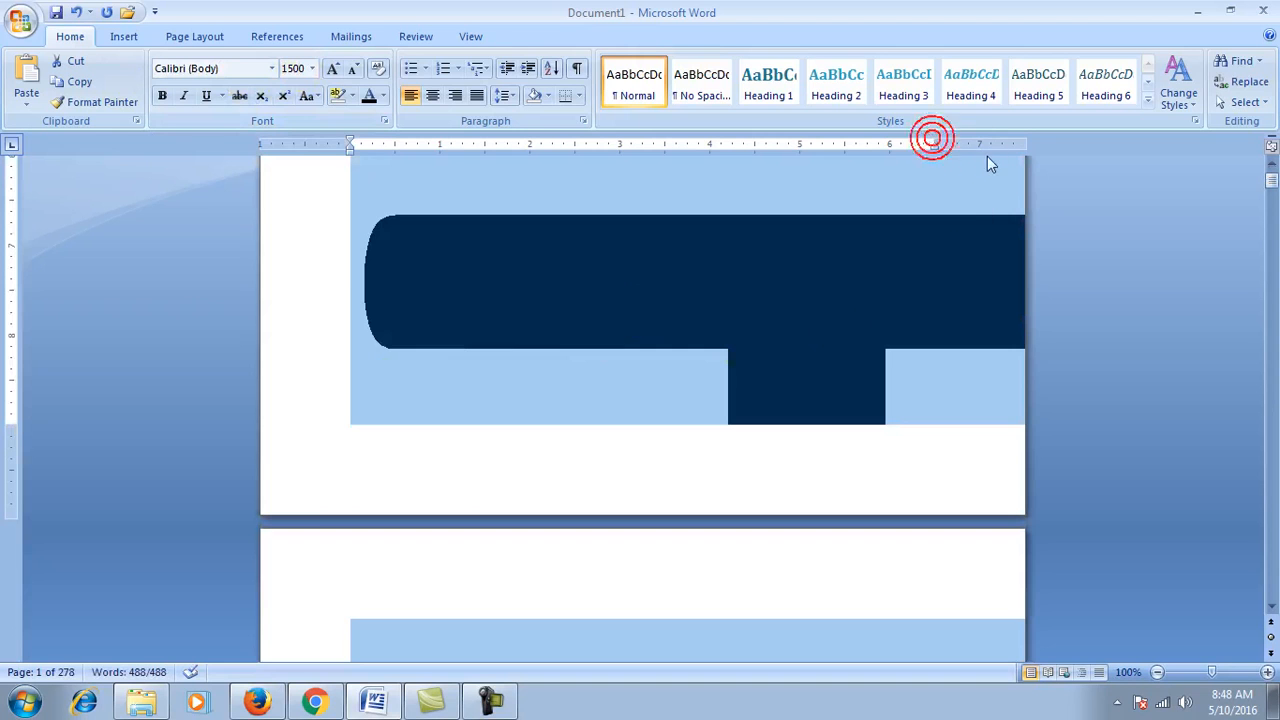
pyautogui.click(298, 68)
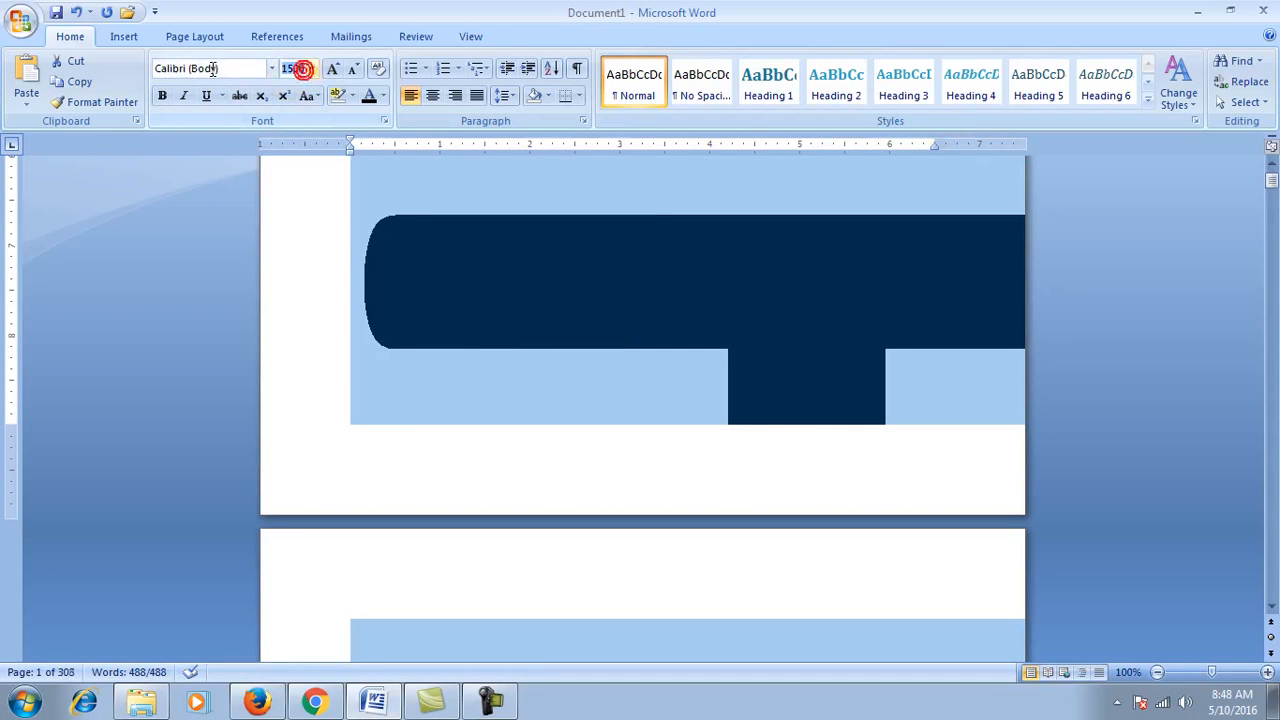
pyautogui.write('15')
pyautogui.press('Return')
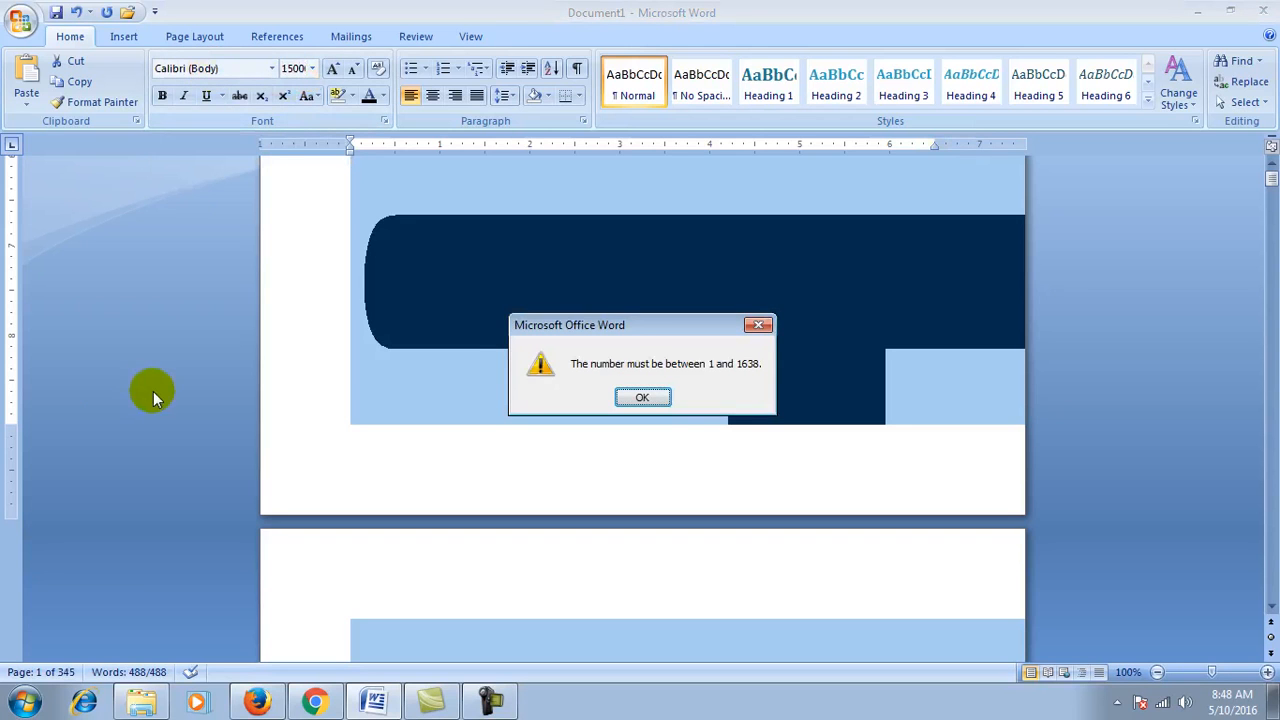
pyautogui.moveTo(616, 324); pyautogui.dragTo(537, 271)
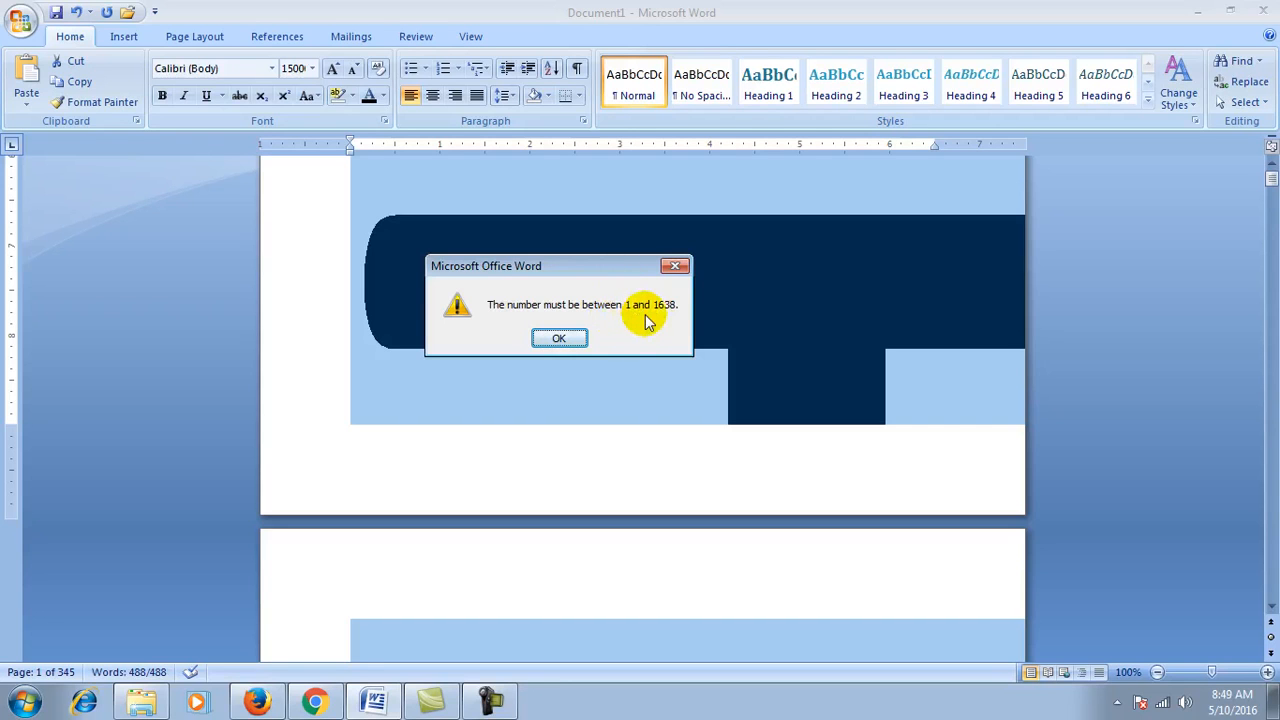
pyautogui.click(566, 340)
pyautogui.click(311, 69)
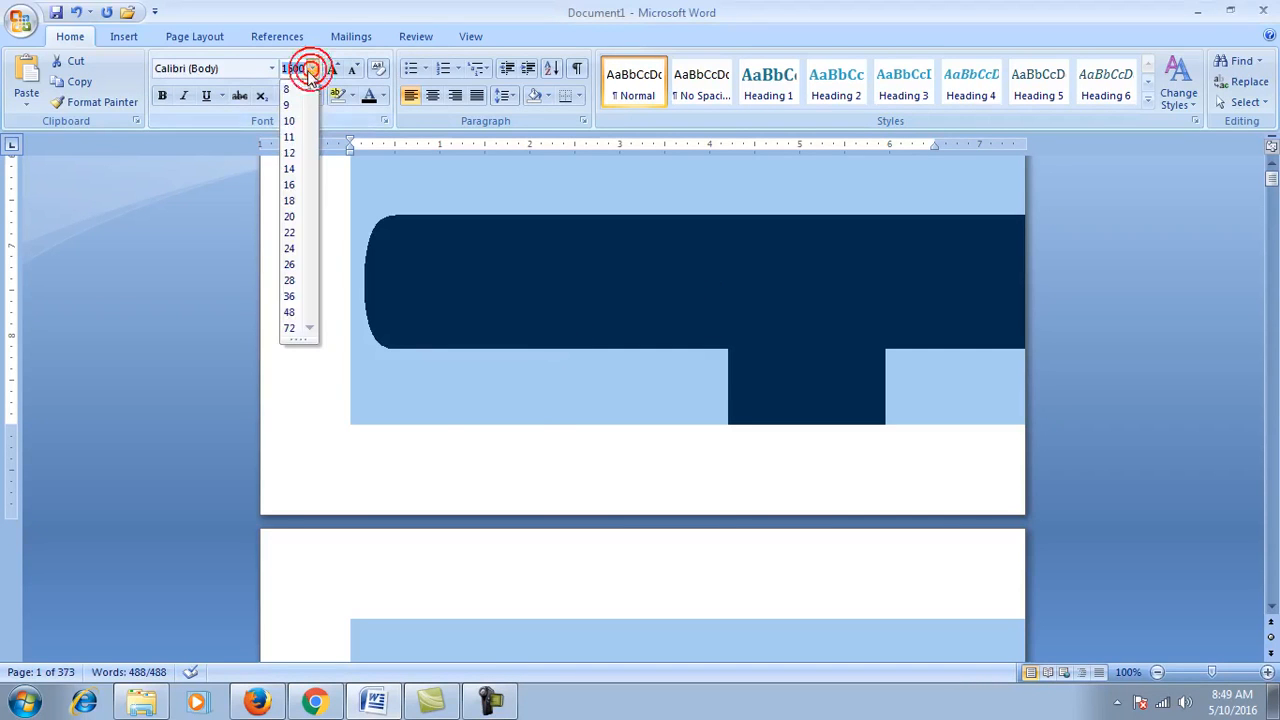
pyautogui.click(294, 136)
pyautogui.scroll(10, 460, 340)
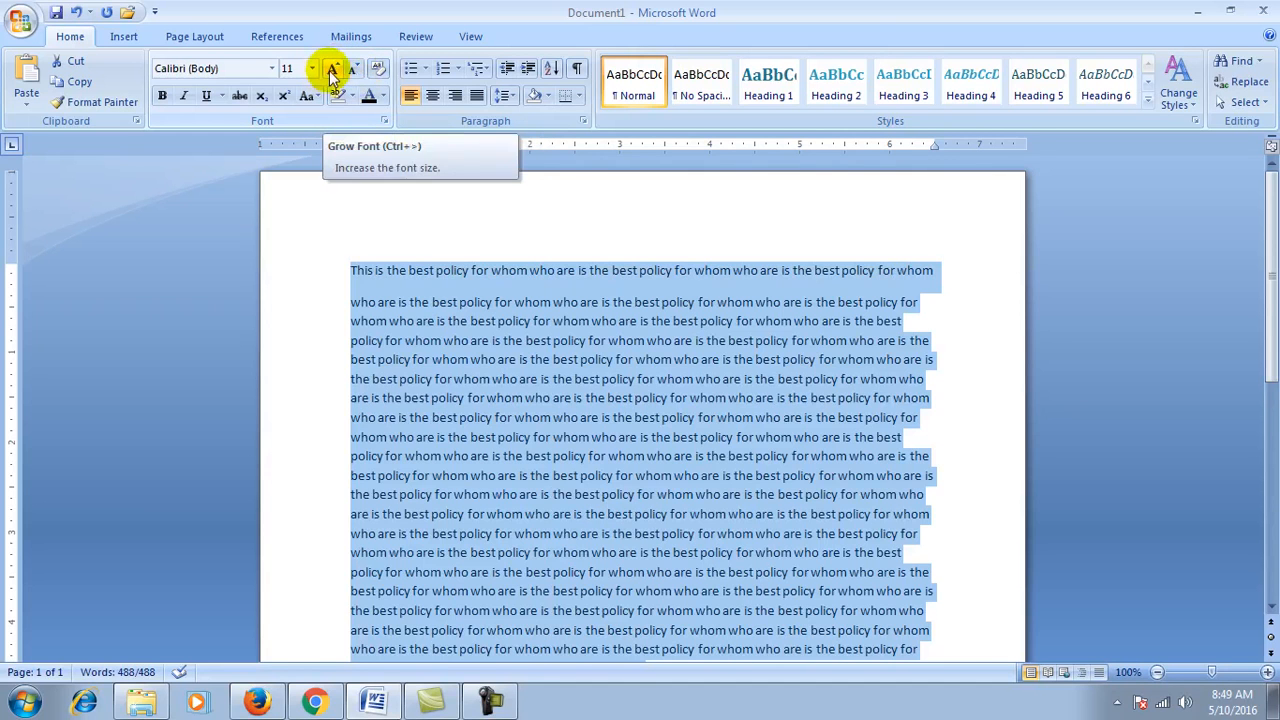
pyautogui.click(333, 70)
pyautogui.click(333, 70)
pyautogui.click(333, 70)
pyautogui.click(333, 70)
pyautogui.click(352, 70)
pyautogui.click(352, 70)
pyautogui.click(352, 70)
pyautogui.click(352, 70)
pyautogui.click(352, 70)
pyautogui.click(352, 70)
pyautogui.click(352, 70)
pyautogui.click(352, 70)
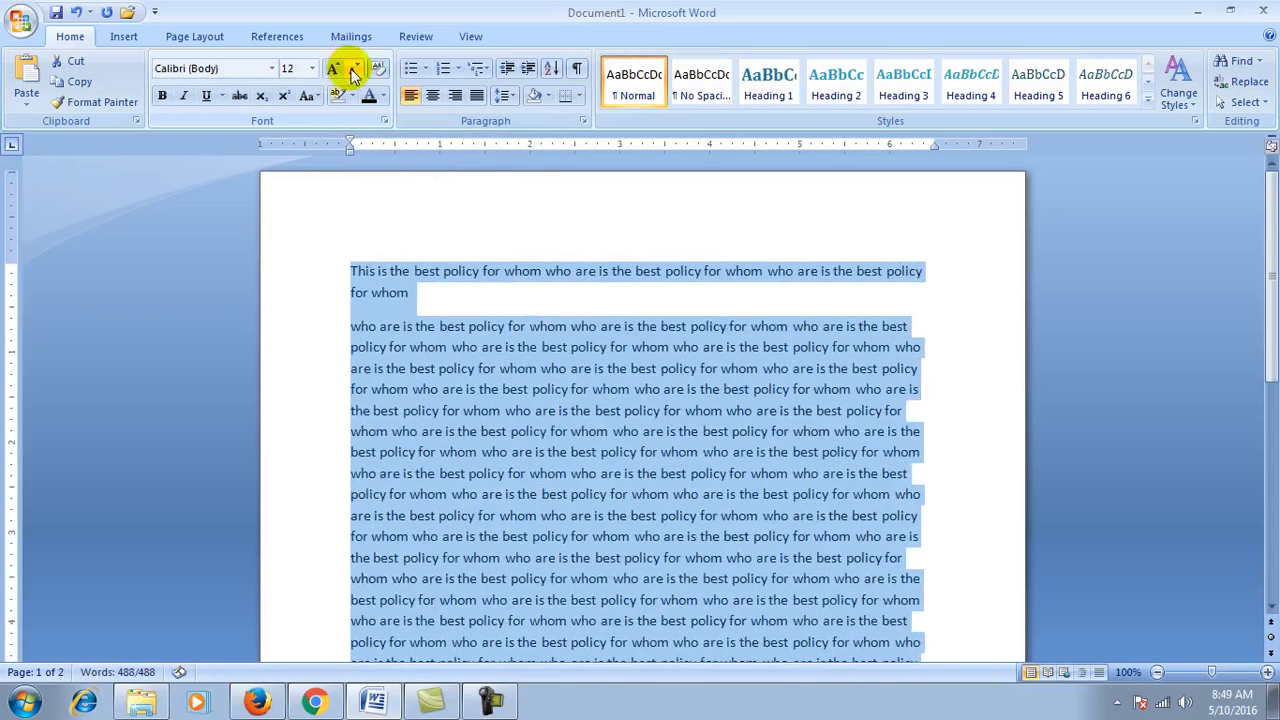
pyautogui.click(352, 70)
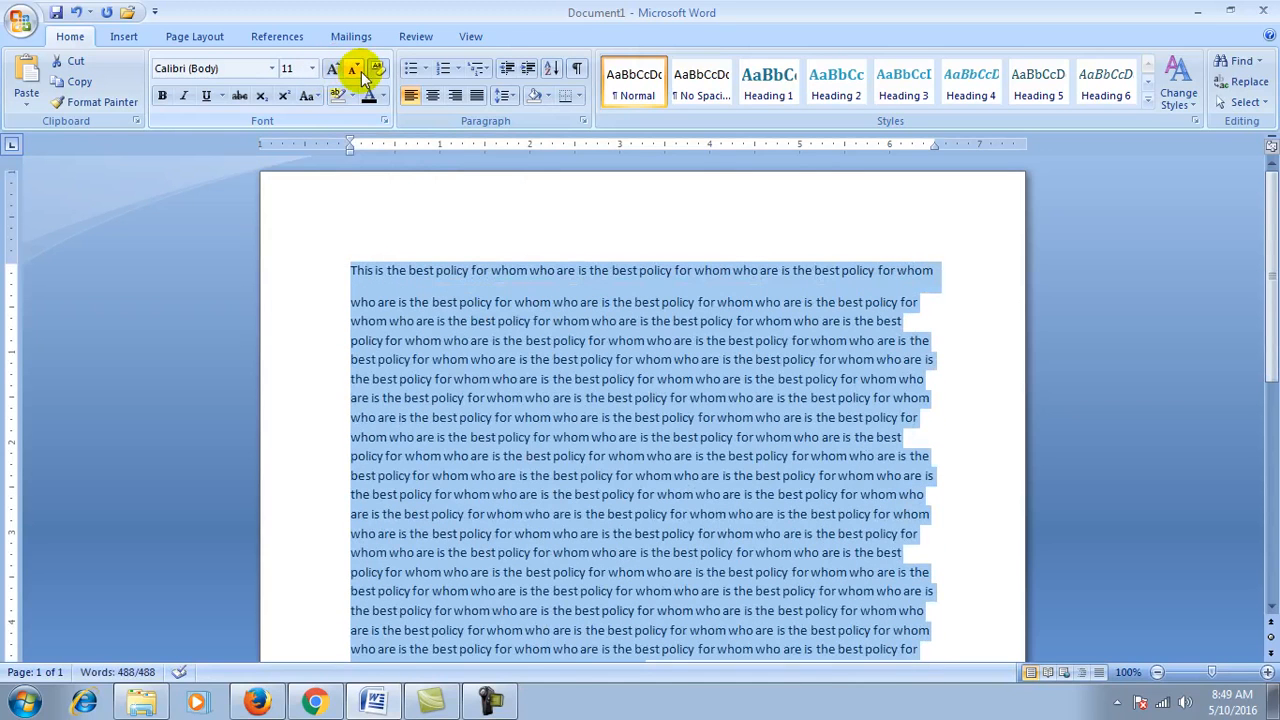
# Step: Make the entire document text bold, then remove the bold again
pyautogui.click(162, 97)
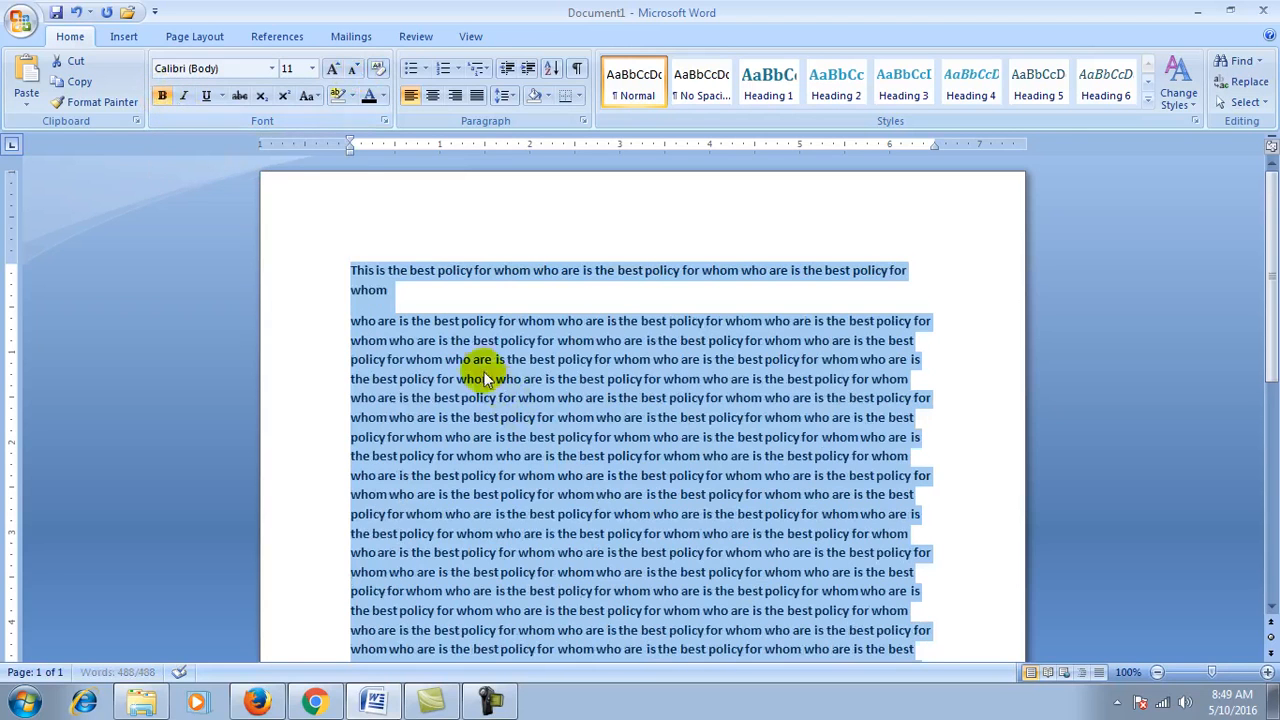
pyautogui.click(431, 357)
pyautogui.hotkey('ctrl', 'a')
pyautogui.hotkey('ctrl', 'b')
pyautogui.click(523, 366)
# Step: Bold the opening words 'This is', then delete all the document text
pyautogui.click(545, 272)
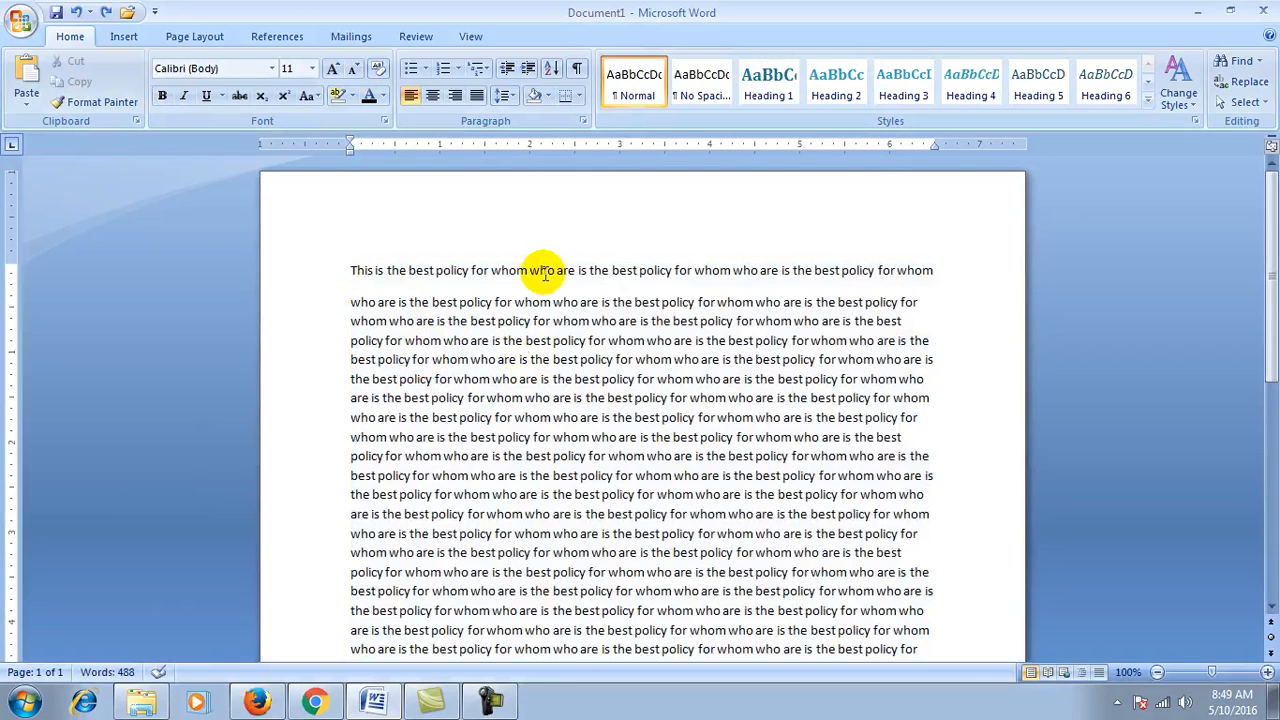
pyautogui.hotkey('shift', 'Right')
pyautogui.hotkey('shift', 'Right')
pyautogui.hotkey('shift', 'Right')
pyautogui.hotkey('shift', 'Right')
pyautogui.hotkey('shift', 'Right')
pyautogui.hotkey('shift', 'Right')
pyautogui.hotkey('shift', 'Right')
pyautogui.hotkey('shift', 'Right')
pyautogui.hotkey('shift', 'Right')
pyautogui.hotkey('shift', 'Right')
pyautogui.hotkey('shift', 'Right')
pyautogui.hotkey('shift', 'Right')
pyautogui.hotkey('shift', 'Right')
pyautogui.hotkey('shift', 'Right')
pyautogui.hotkey('shift', 'Right')
pyautogui.hotkey('shift', 'Right')
pyautogui.hotkey('shift', 'Right')
pyautogui.hotkey('shift', 'Right')
pyautogui.hotkey('shift', 'Right')
pyautogui.hotkey('shift', 'Right')
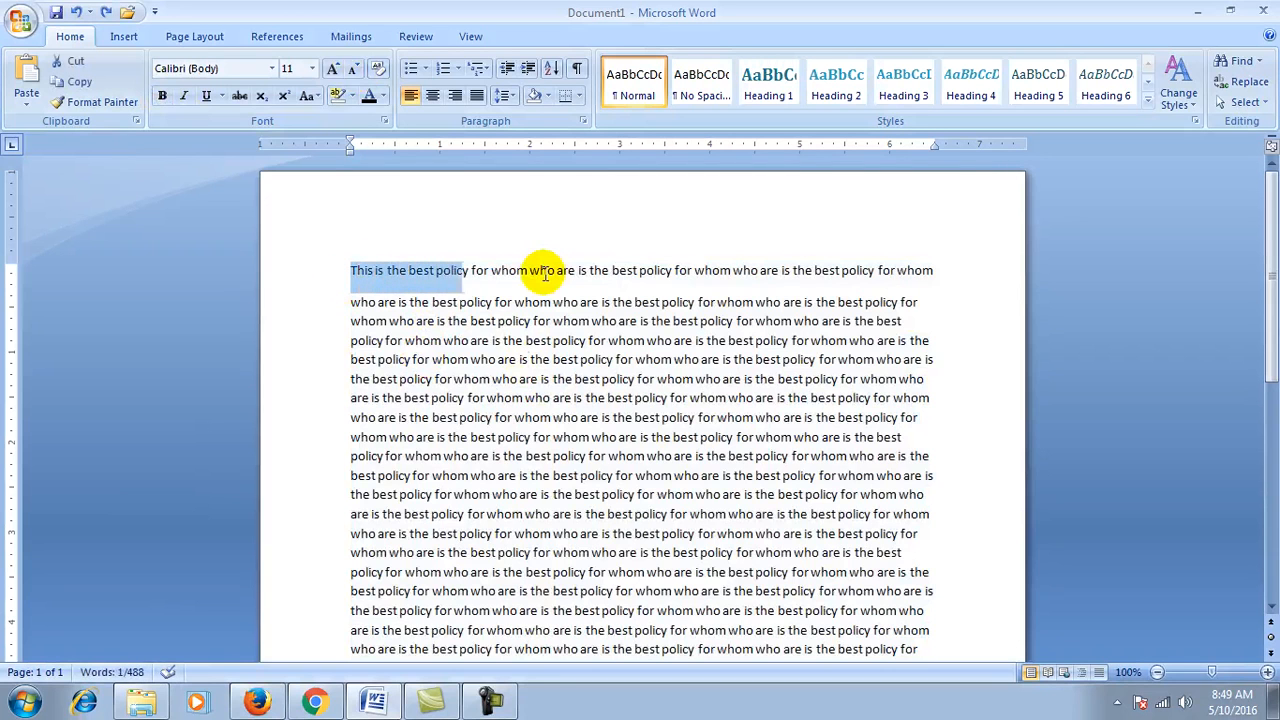
pyautogui.hotkey('shift', 'Right')
pyautogui.hotkey('shift', 'Right')
pyautogui.hotkey('shift', 'Right')
pyautogui.hotkey('shift', 'Right')
pyautogui.hotkey('shift', 'Right')
pyautogui.hotkey('shift', 'Right')
pyautogui.hotkey('shift', 'Right')
pyautogui.hotkey('shift', 'Right')
pyautogui.hotkey('shift', 'Right')
pyautogui.hotkey('shift', 'Right')
pyautogui.hotkey('shift', 'Right')
pyautogui.hotkey('shift', 'Right')
pyautogui.hotkey('shift', 'Right')
pyautogui.hotkey('shift', 'Right')
pyautogui.hotkey('shift', 'Right')
pyautogui.hotkey('shift', 'Right')
pyautogui.hotkey('shift', 'Right')
pyautogui.hotkey('shift', 'Right')
pyautogui.hotkey('shift', 'Right')
pyautogui.hotkey('shift', 'Right')
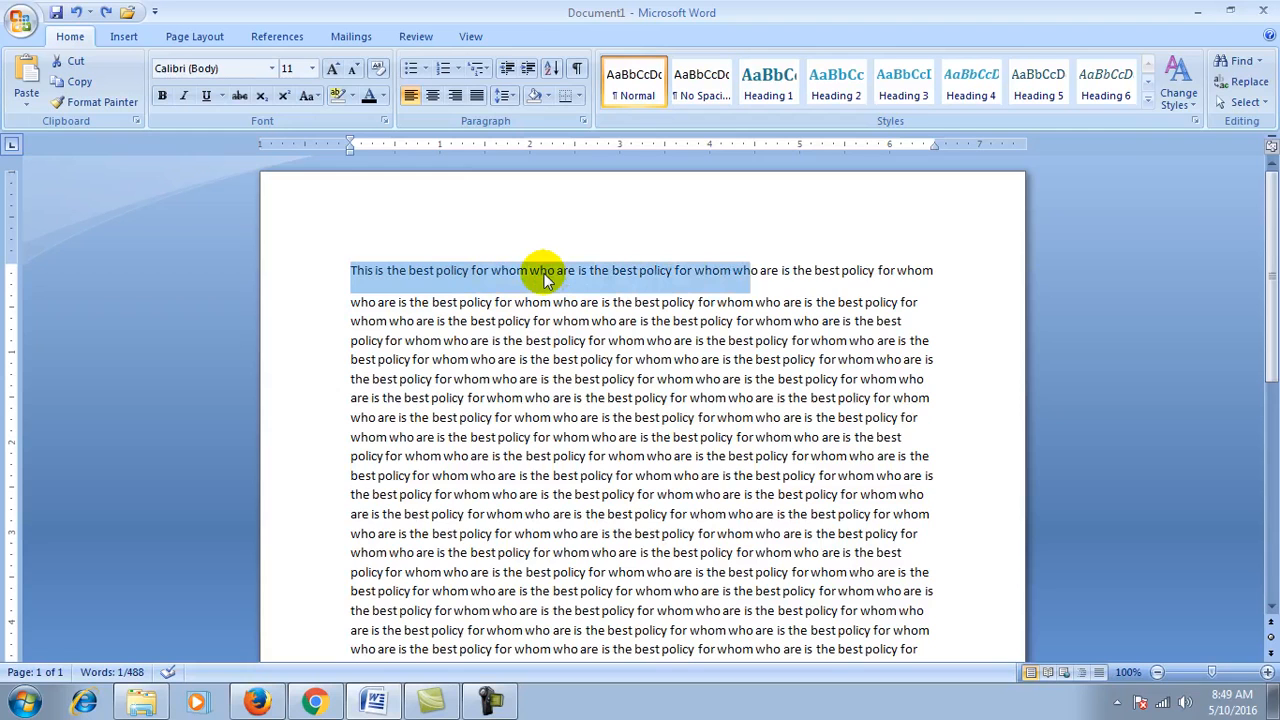
pyautogui.hotkey('shift', 'Right')
pyautogui.hotkey('shift', 'Right')
pyautogui.hotkey('shift', 'Right')
pyautogui.hotkey('shift', 'Right')
pyautogui.hotkey('shift', 'Right')
pyautogui.hotkey('shift', 'Right')
pyautogui.hotkey('shift', 'Right')
pyautogui.hotkey('shift', 'Right')
pyautogui.hotkey('shift', 'Right')
pyautogui.hotkey('shift', 'Right')
pyautogui.hotkey('shift', 'Right')
pyautogui.hotkey('shift', 'Right')
pyautogui.hotkey('shift', 'Right')
pyautogui.hotkey('shift', 'Right')
pyautogui.hotkey('shift', 'Right')
pyautogui.hotkey('shift', 'Right')
pyautogui.hotkey('shift', 'Right')
pyautogui.hotkey('shift', 'Right')
pyautogui.hotkey('shift', 'Right')
pyautogui.hotkey('shift', 'Right')
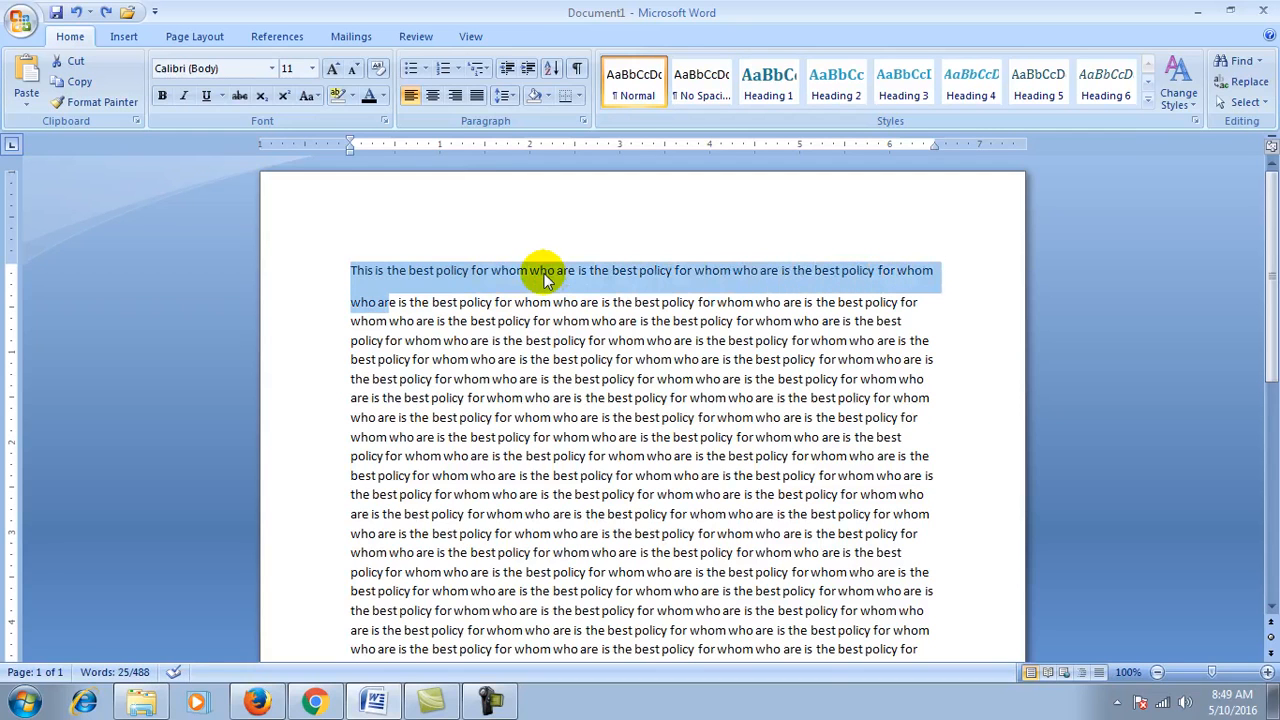
pyautogui.press('Left')
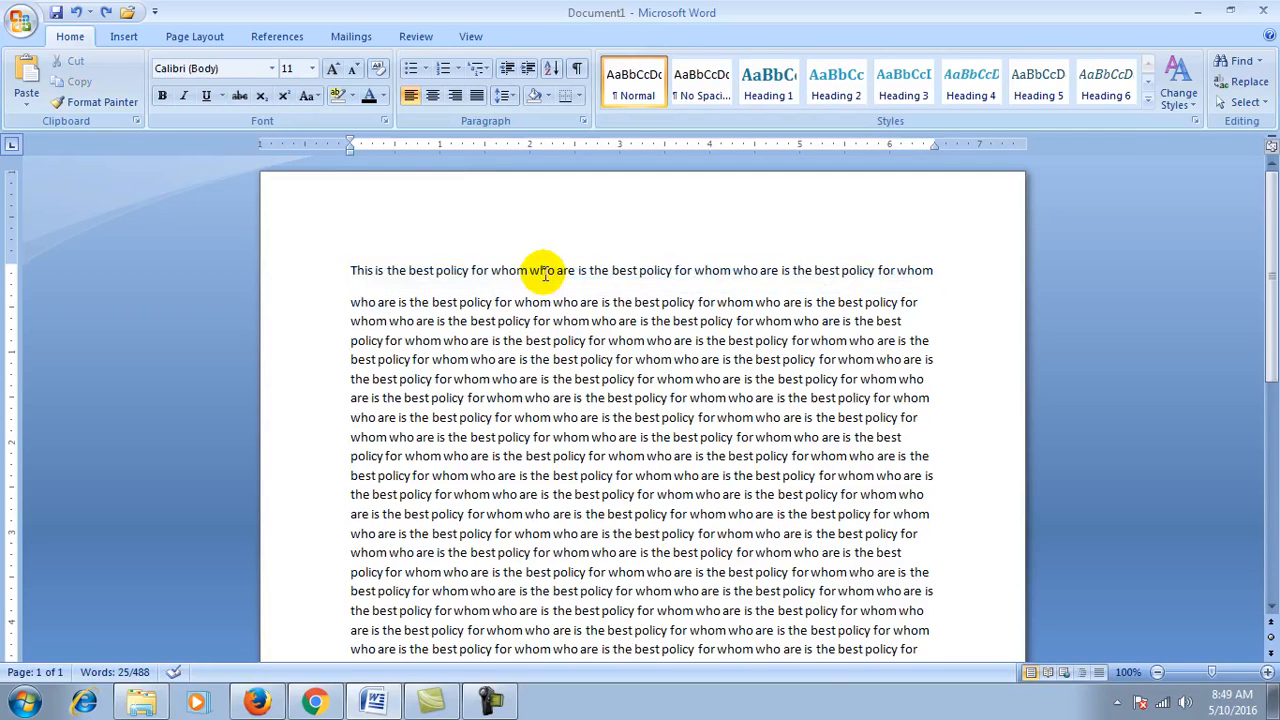
pyautogui.hotkey('shift', 'Right')
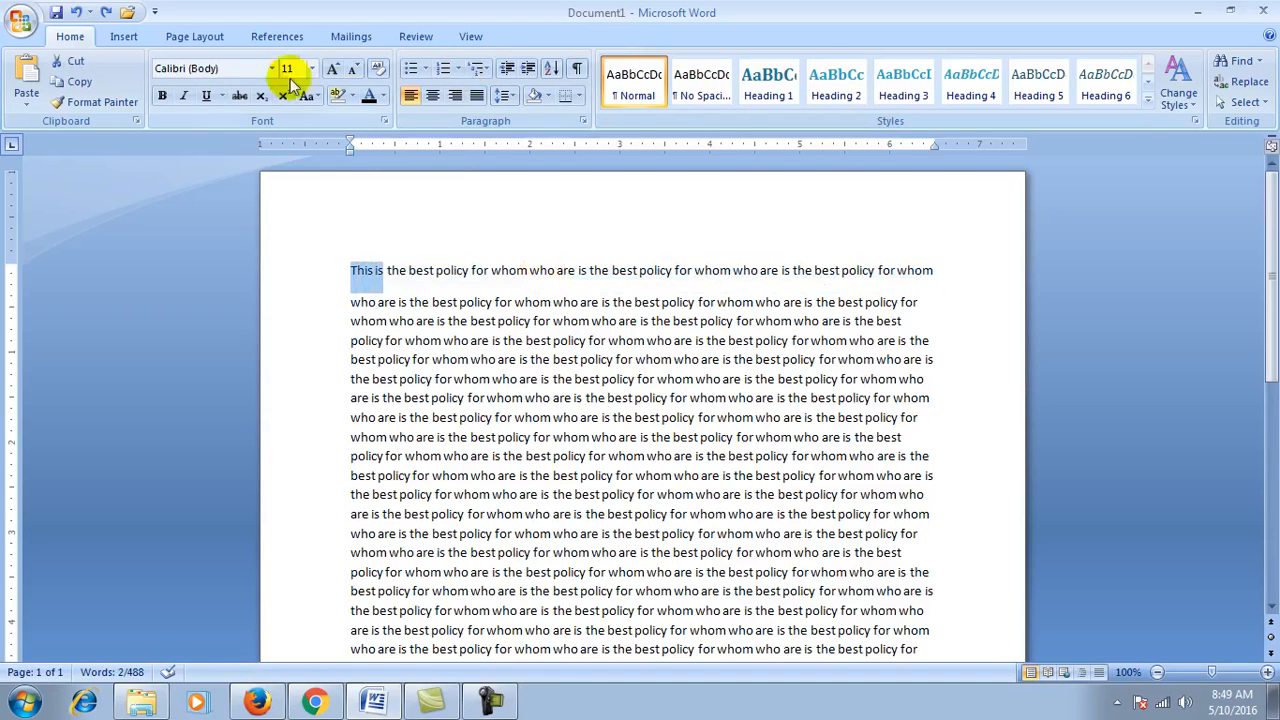
pyautogui.click(162, 96)
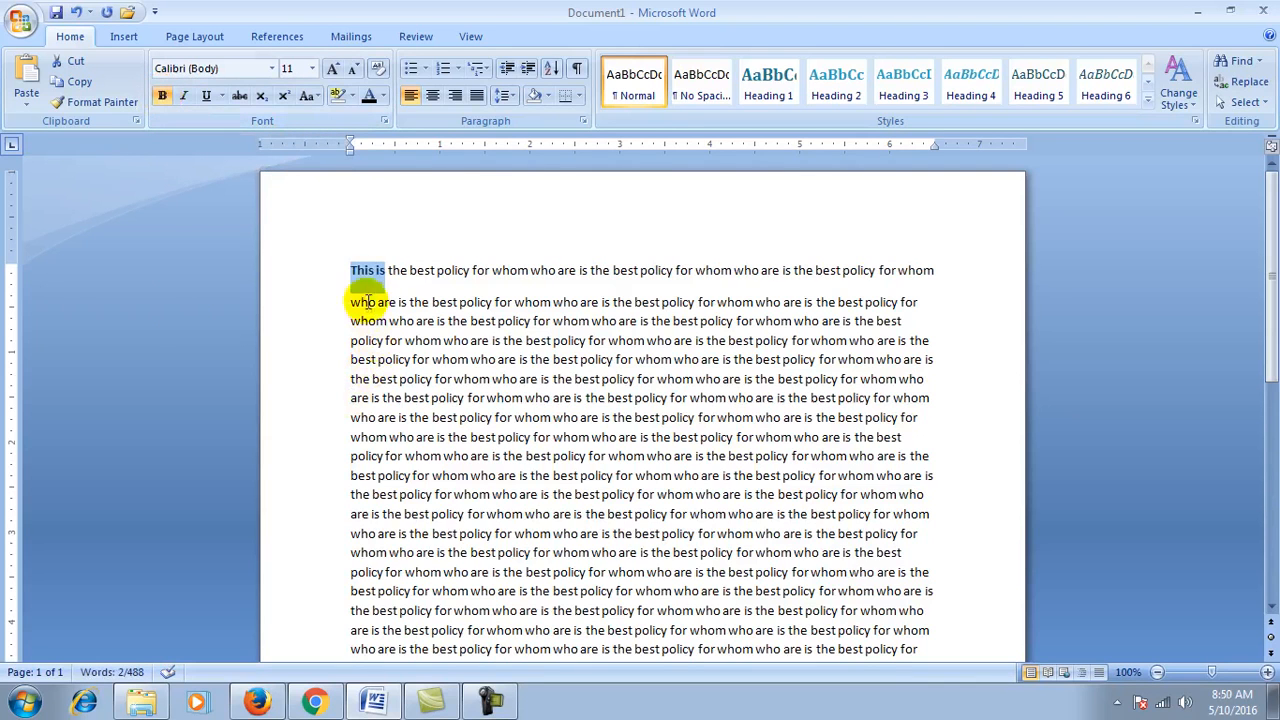
pyautogui.click(440, 342)
pyautogui.hotkey('ctrl', 'a')
pyautogui.press('Delete')
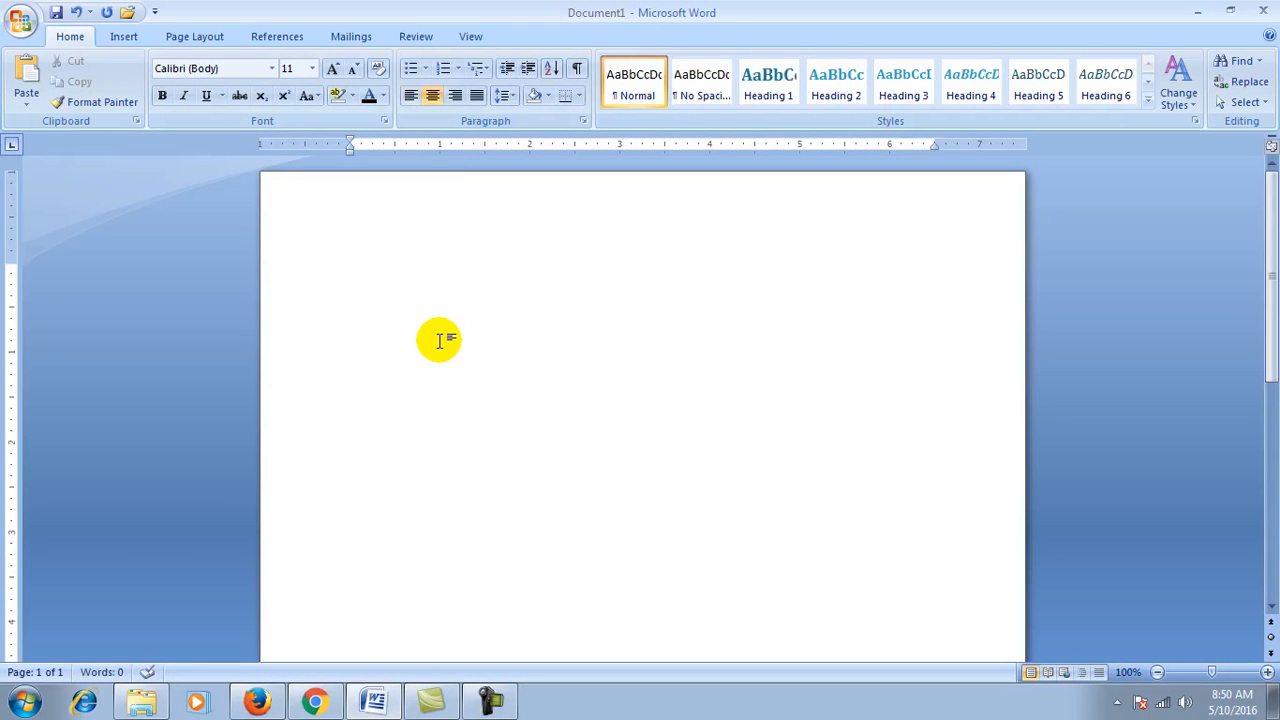
# Step: Type the title RESUME and make it 20 pt, underlined and bold
pyautogui.write('RESUME')
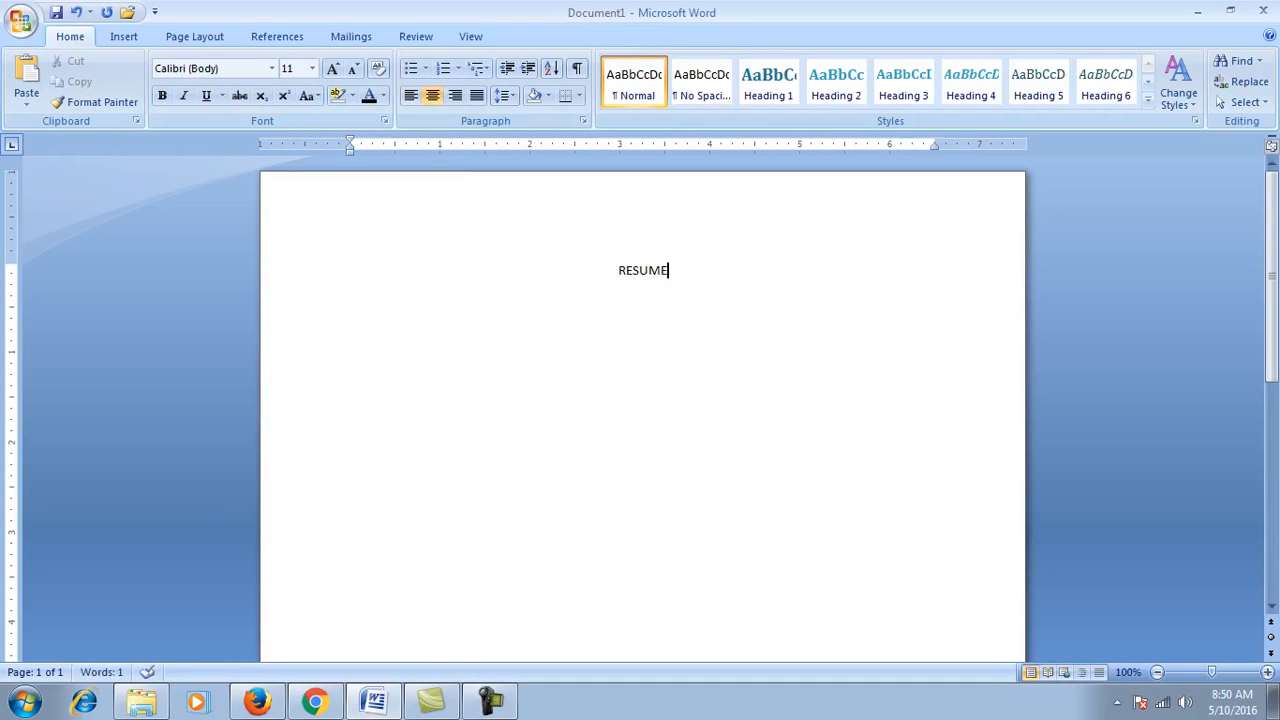
pyautogui.hotkey('shift', 'Left')
pyautogui.hotkey('shift', 'Left')
pyautogui.hotkey('shift', 'Left')
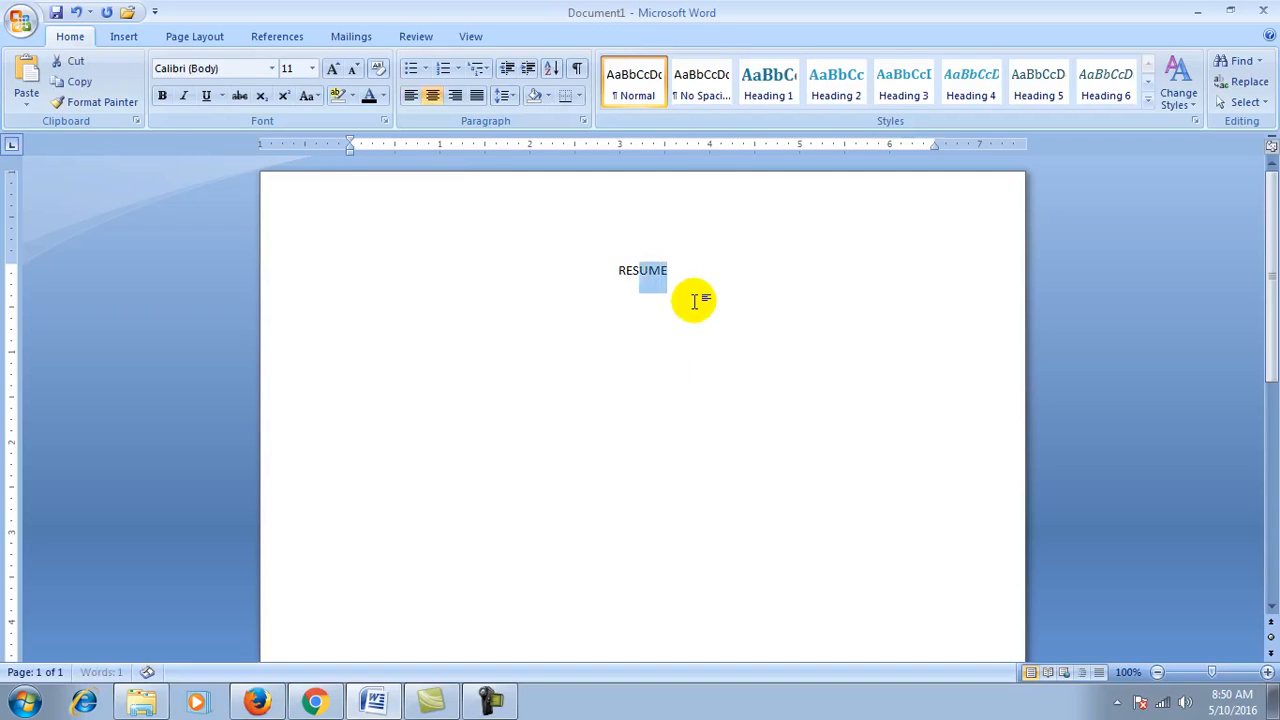
pyautogui.hotkey('ctrl', 'a')
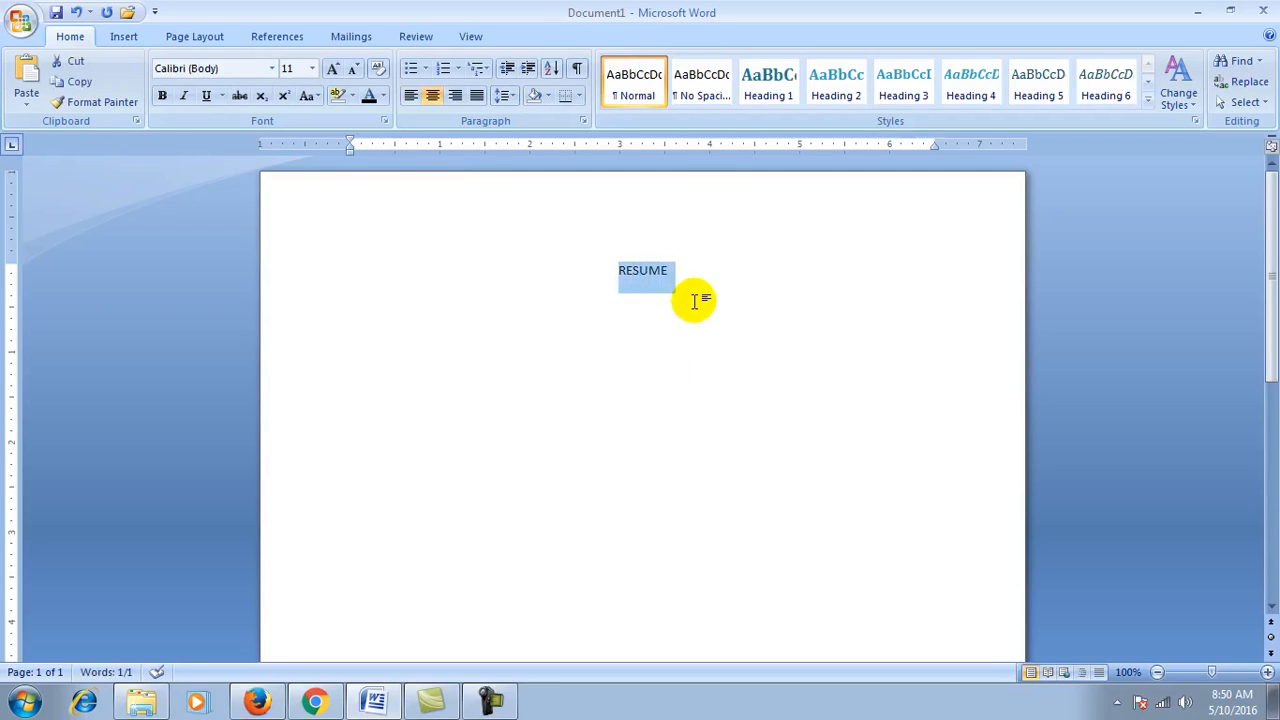
pyautogui.click(311, 69)
pyautogui.click(289, 216)
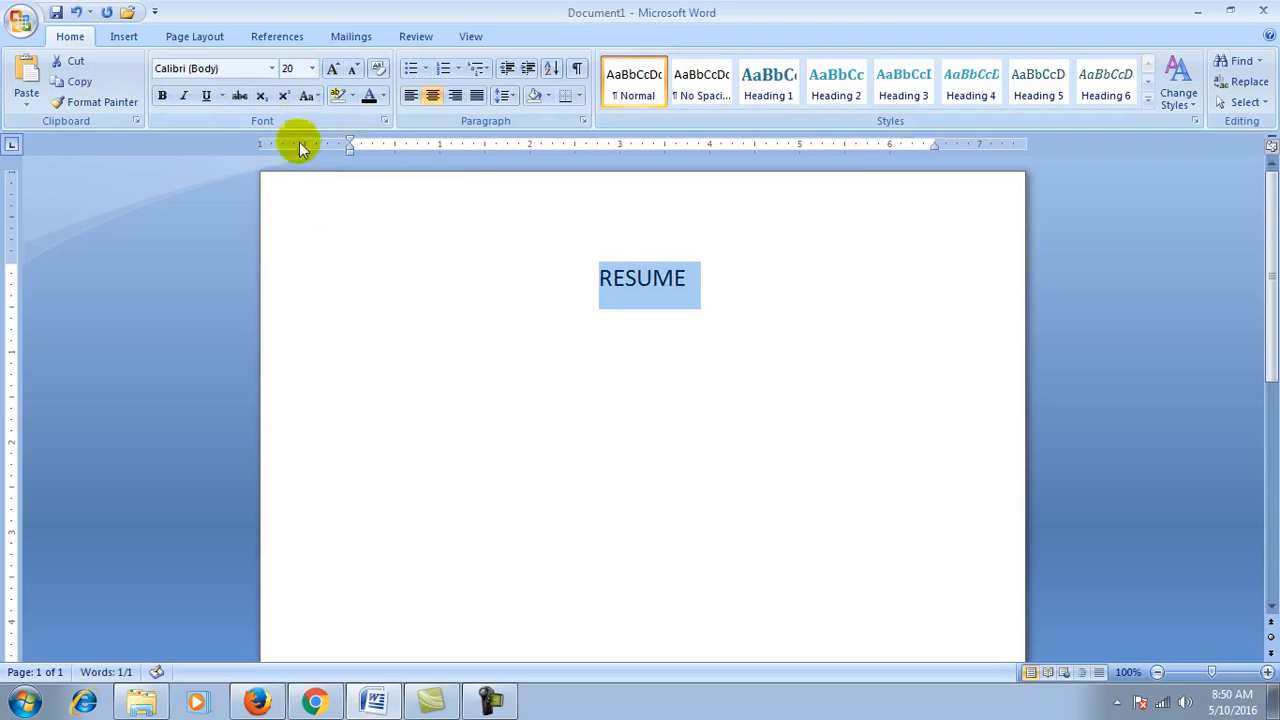
pyautogui.click(205, 96)
pyautogui.click(162, 97)
pyautogui.click(741, 287)
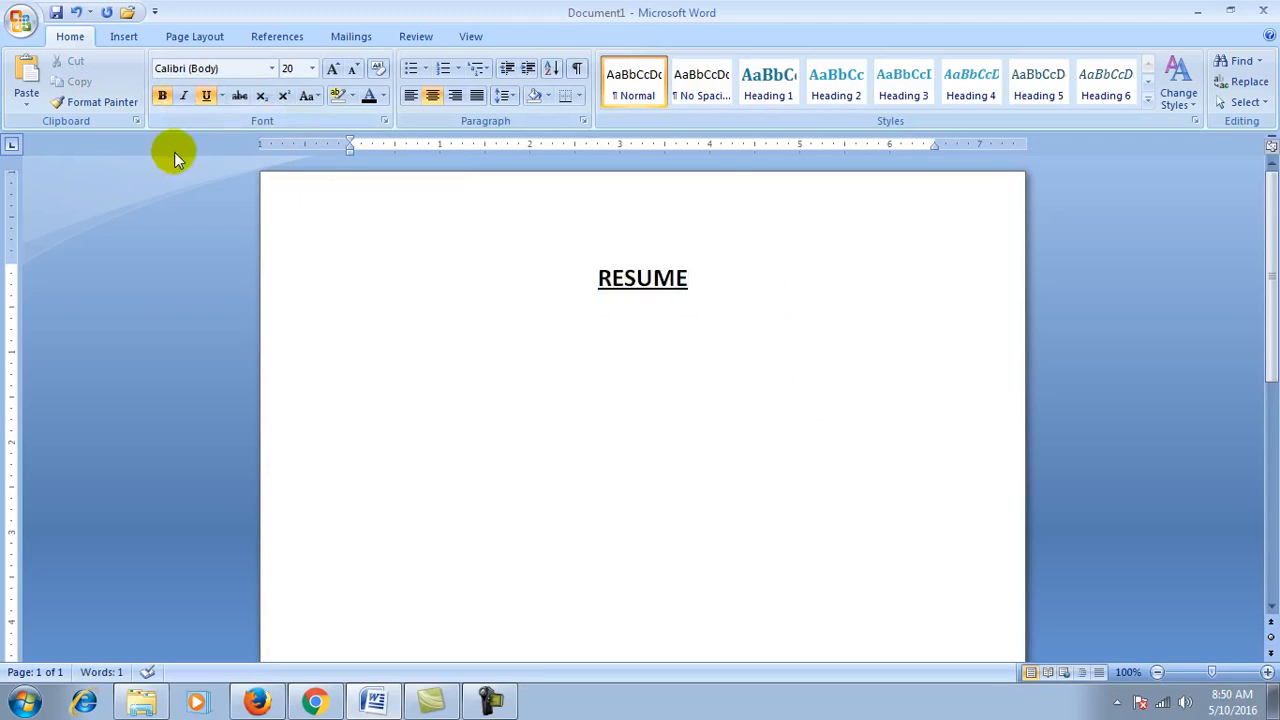
# Step: Toggle bold, italic and underline on RESUME, leaving it neither bold nor italic
pyautogui.tripleClick(658, 278)
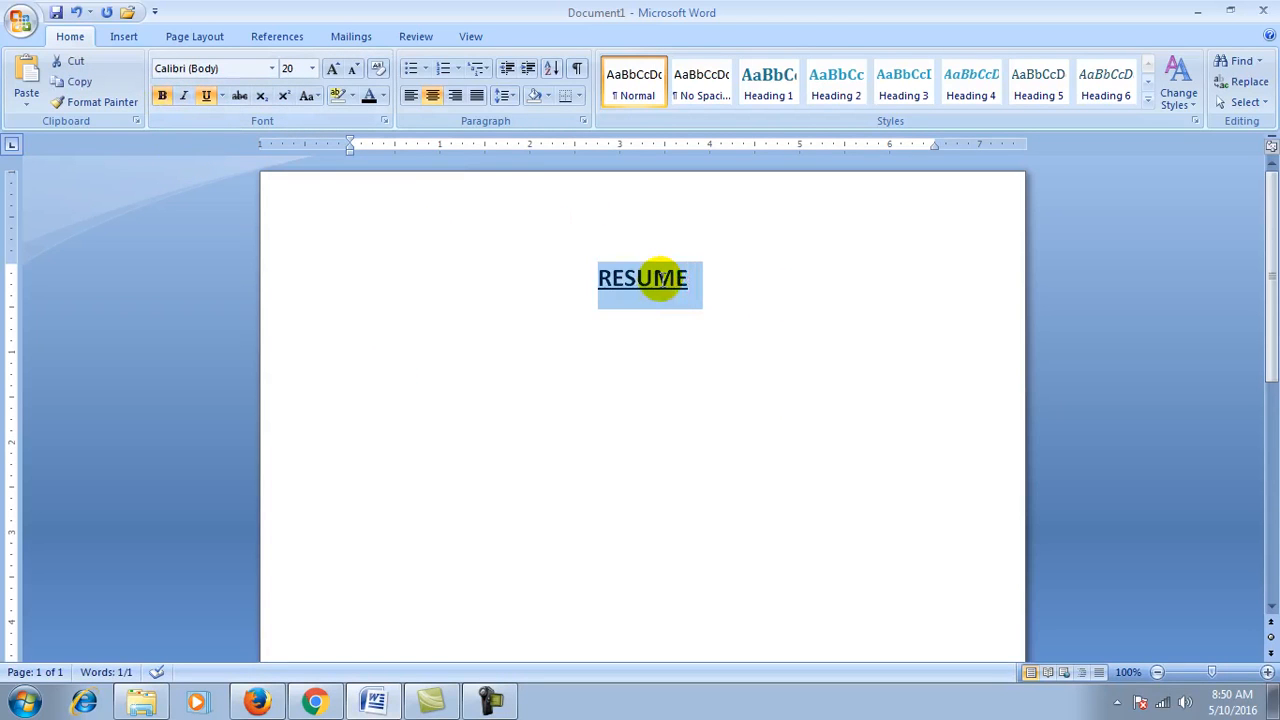
pyautogui.click(162, 95)
pyautogui.click(162, 95)
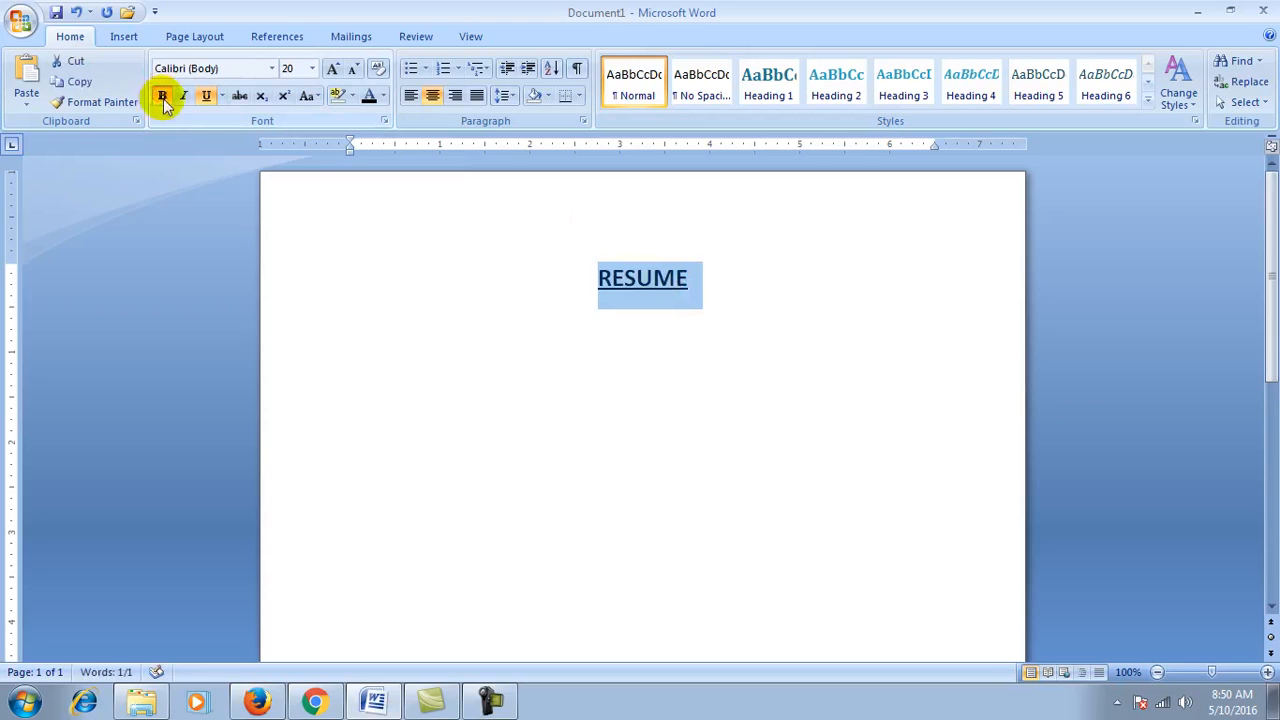
pyautogui.click(183, 96)
pyautogui.click(183, 96)
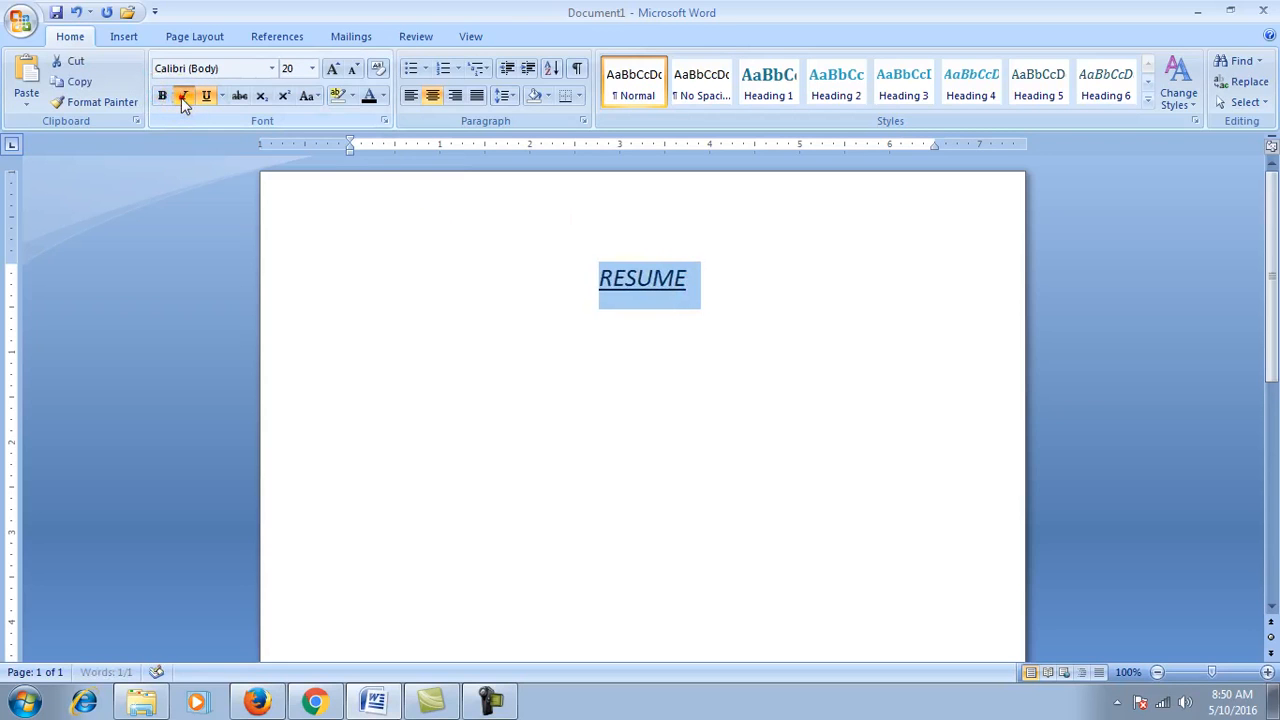
pyautogui.click(183, 96)
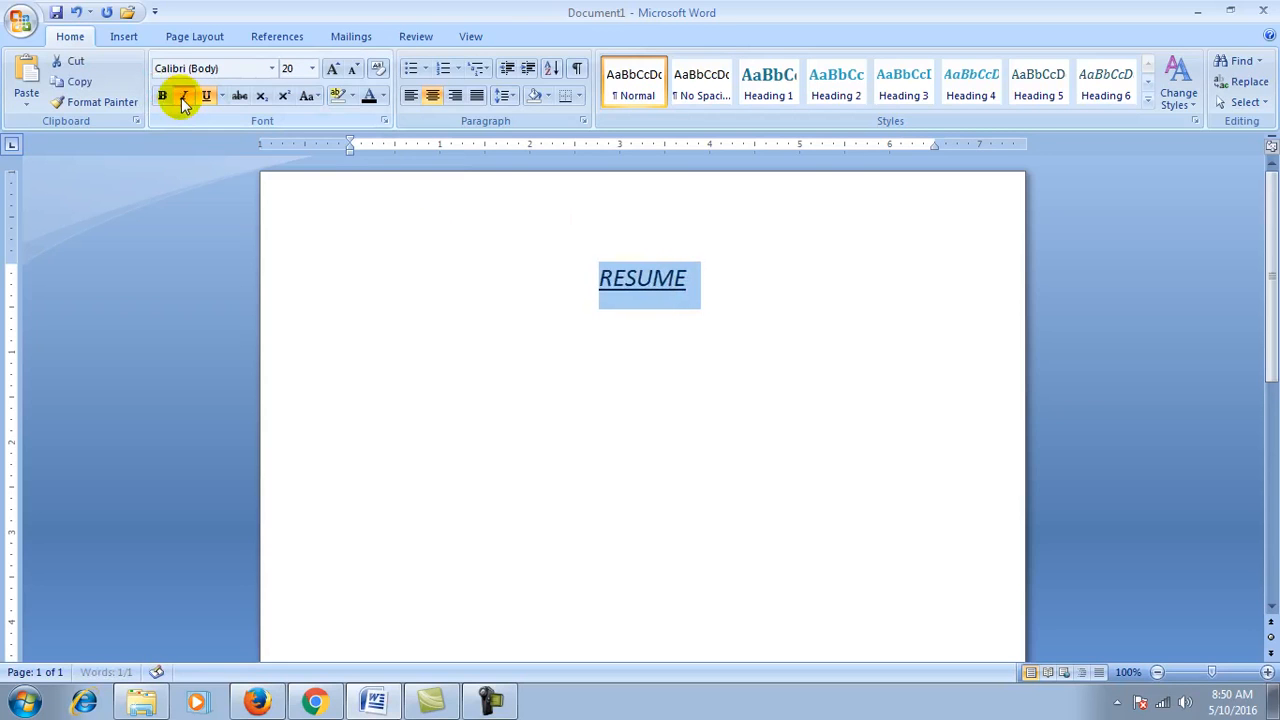
pyautogui.click(183, 96)
pyautogui.click(207, 96)
pyautogui.click(207, 96)
pyautogui.click(207, 96)
pyautogui.click(207, 96)
pyautogui.click(206, 96)
pyautogui.click(206, 96)
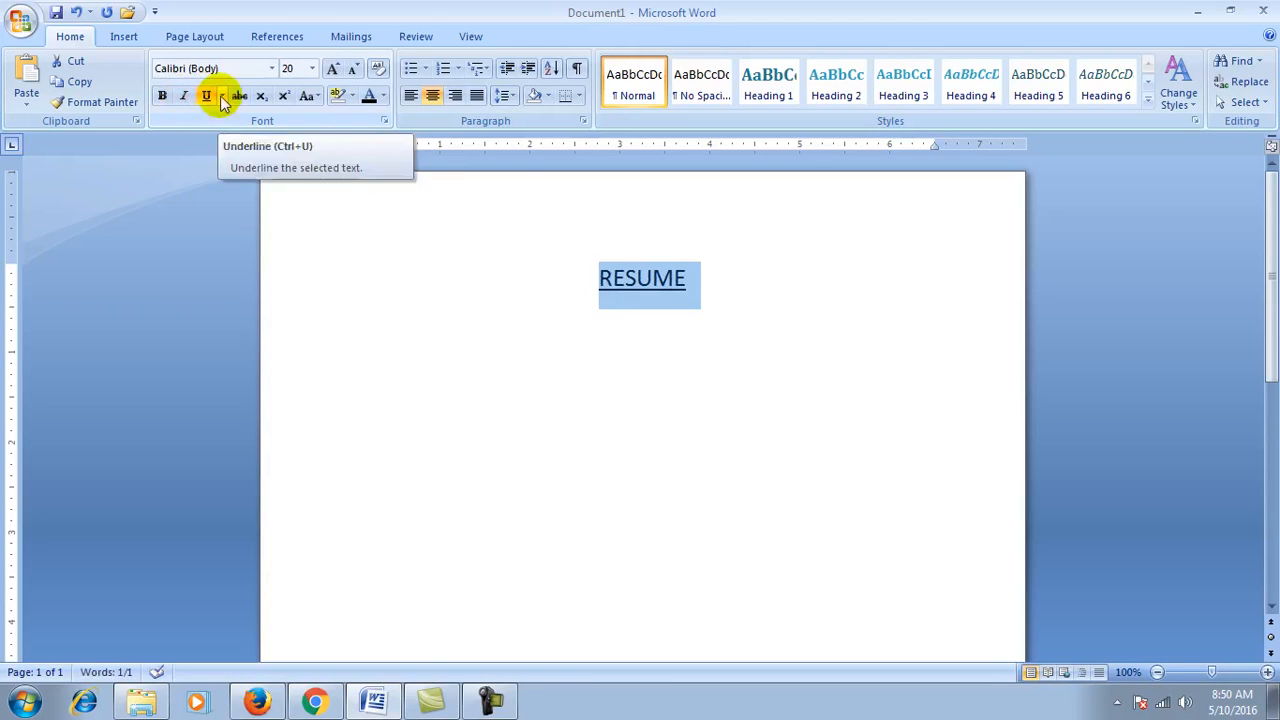
pyautogui.click(222, 96)
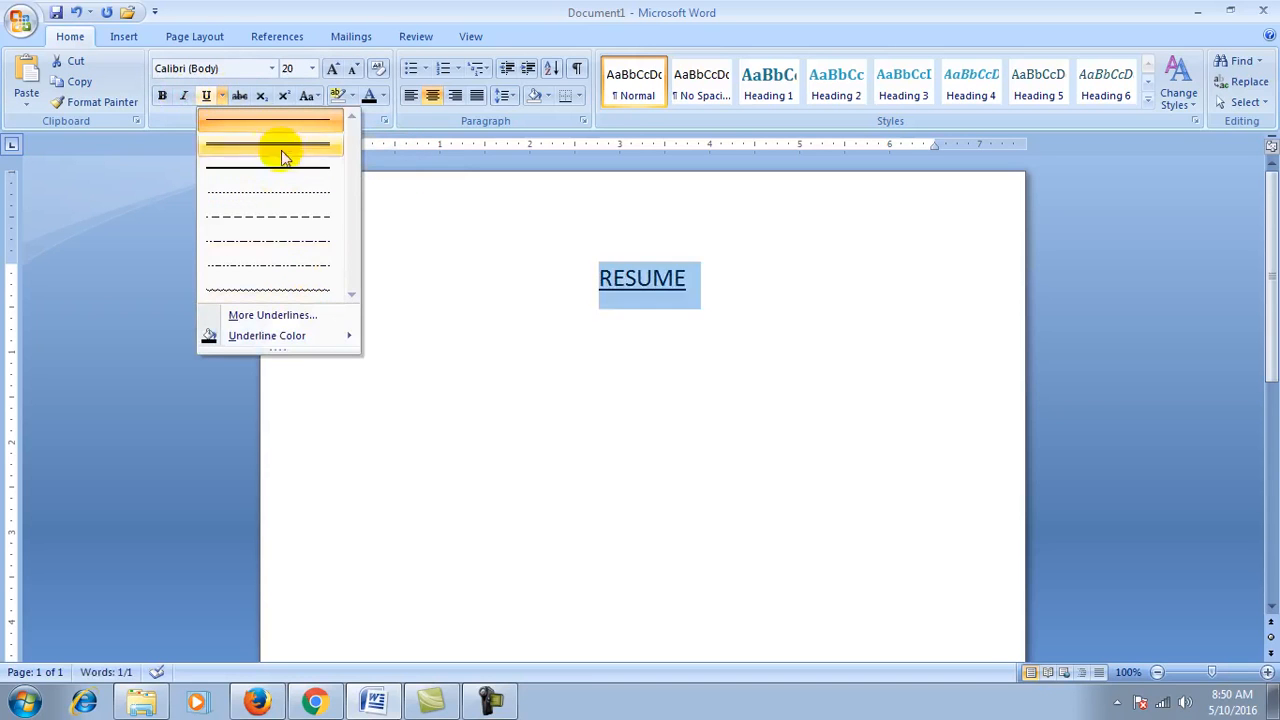
# Step: Try several underline styles on RESUME, settling on a single underline
pyautogui.click(279, 147)
pyautogui.click(222, 96)
pyautogui.click(244, 170)
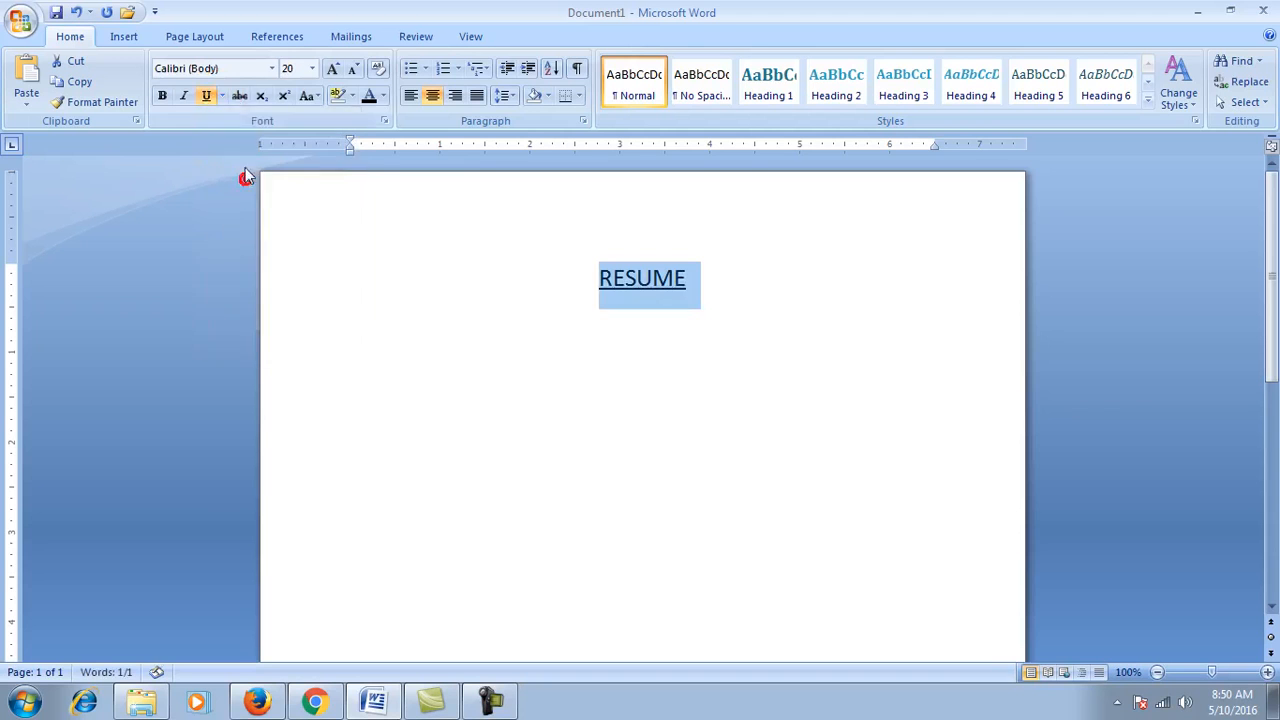
pyautogui.click(222, 96)
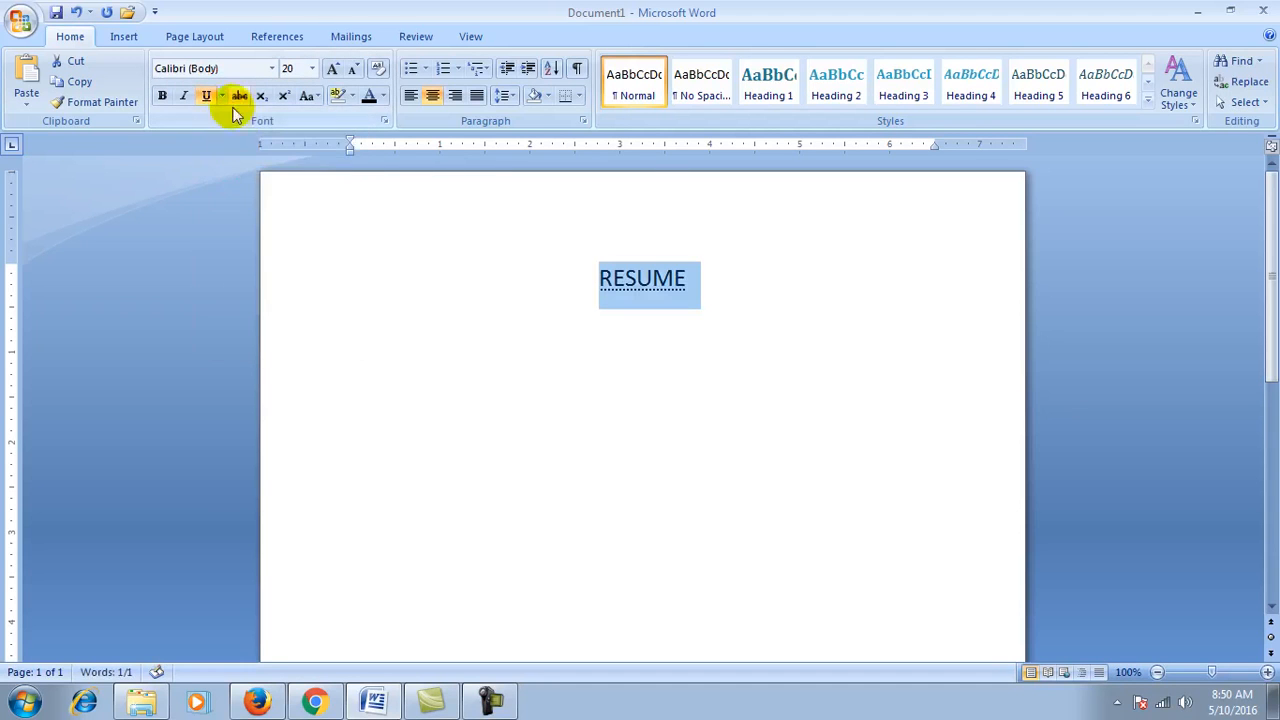
pyautogui.click(222, 96)
pyautogui.click(229, 135)
pyautogui.click(206, 96)
pyautogui.click(210, 96)
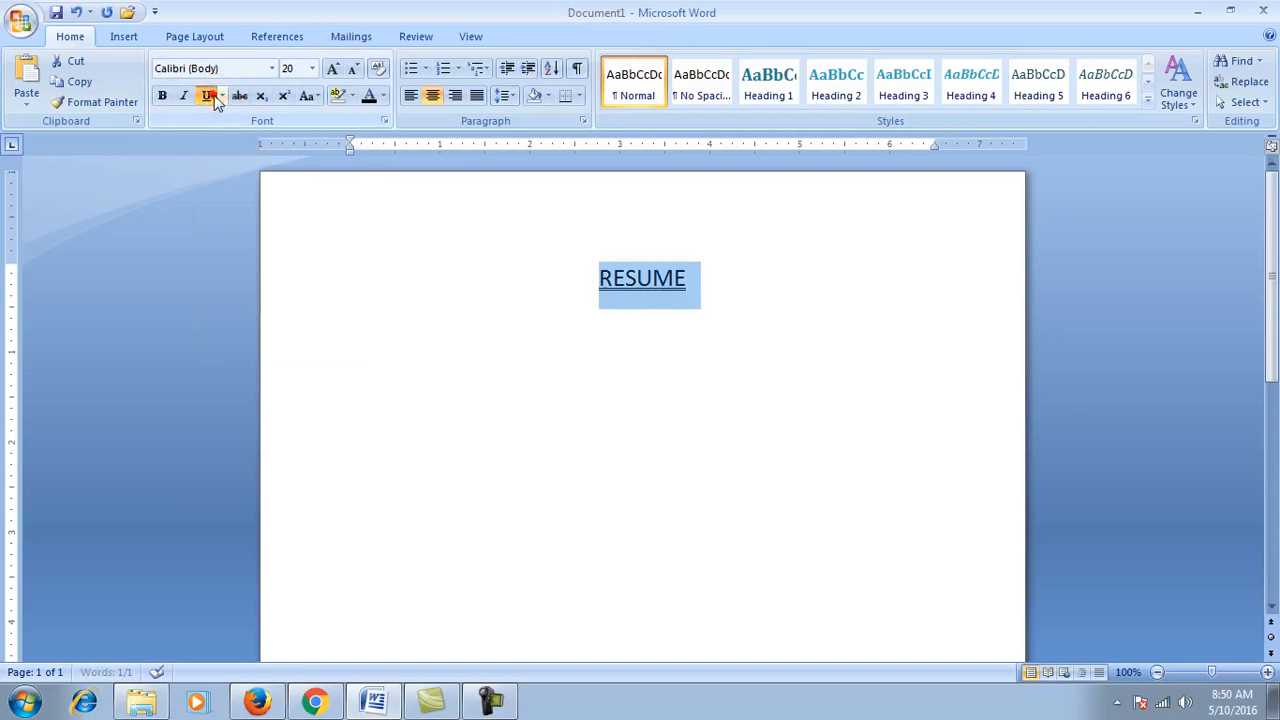
# Step: Make RESUME's underline red
pyautogui.click(222, 96)
pyautogui.moveTo(270, 335)
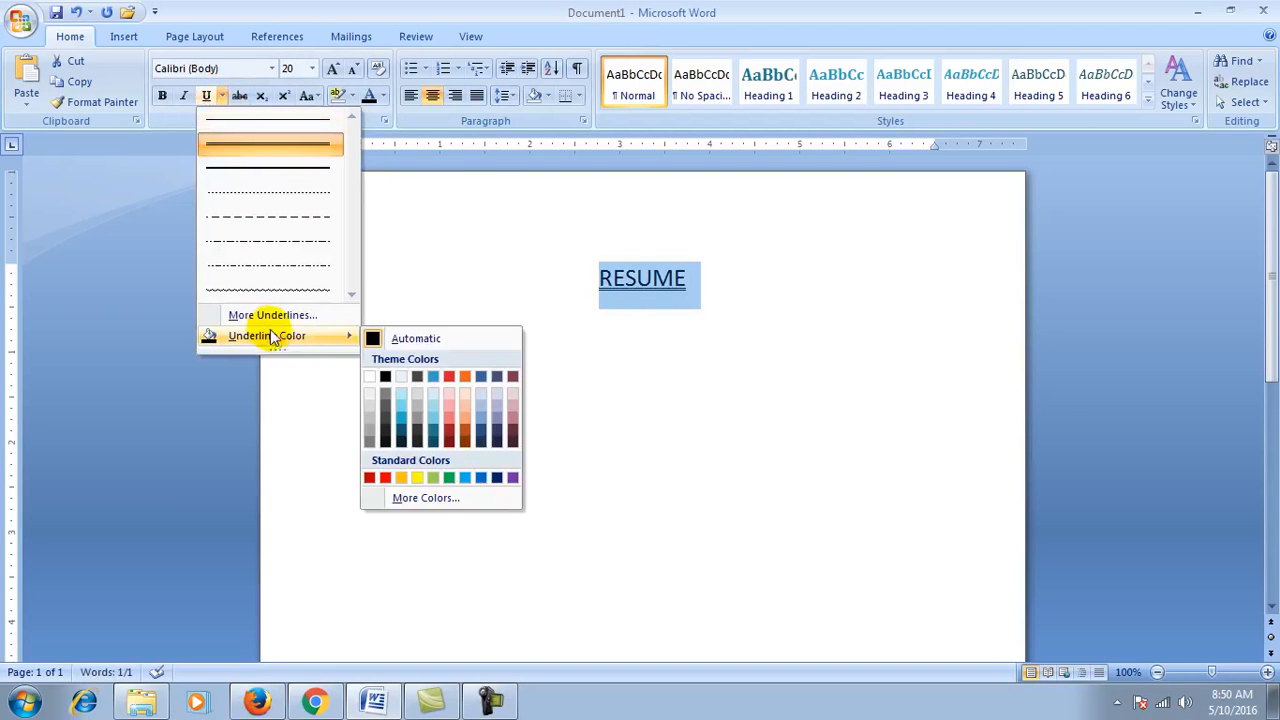
pyautogui.click(384, 477)
pyautogui.click(652, 376)
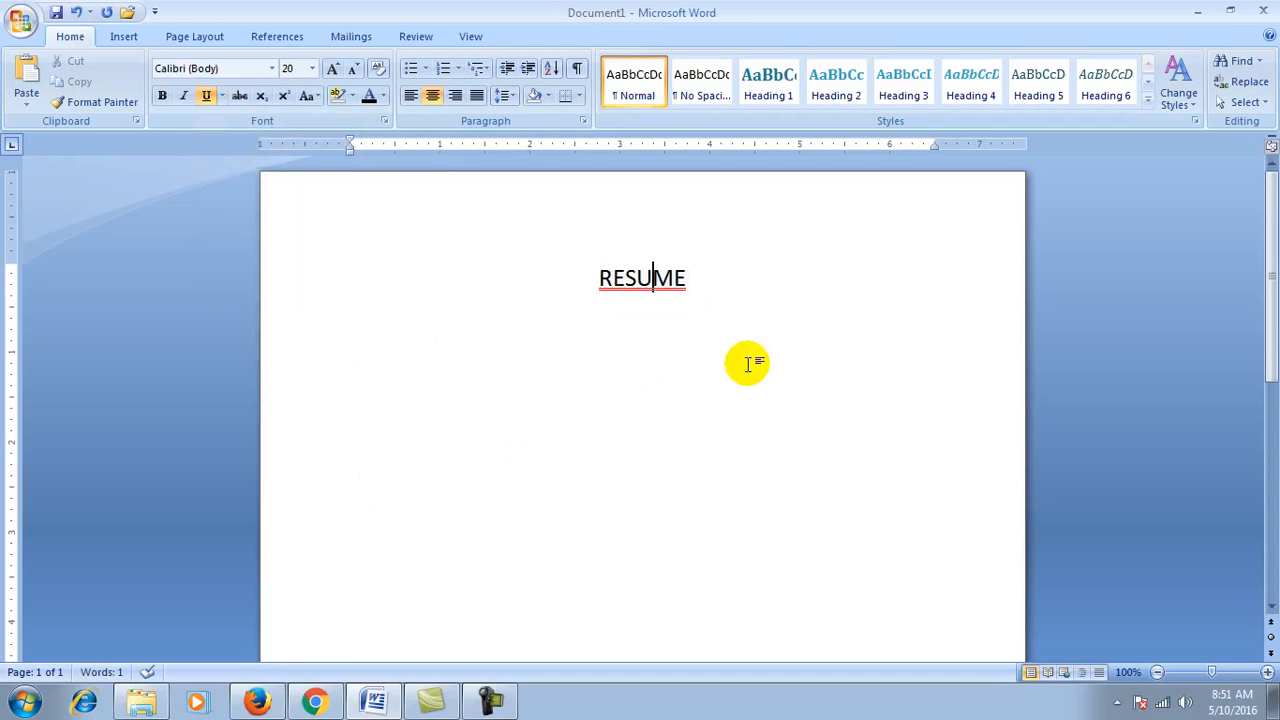
# Step: Reselect RESUME and remove its underline, leaving a plain 20 pt title
pyautogui.click(700, 278)
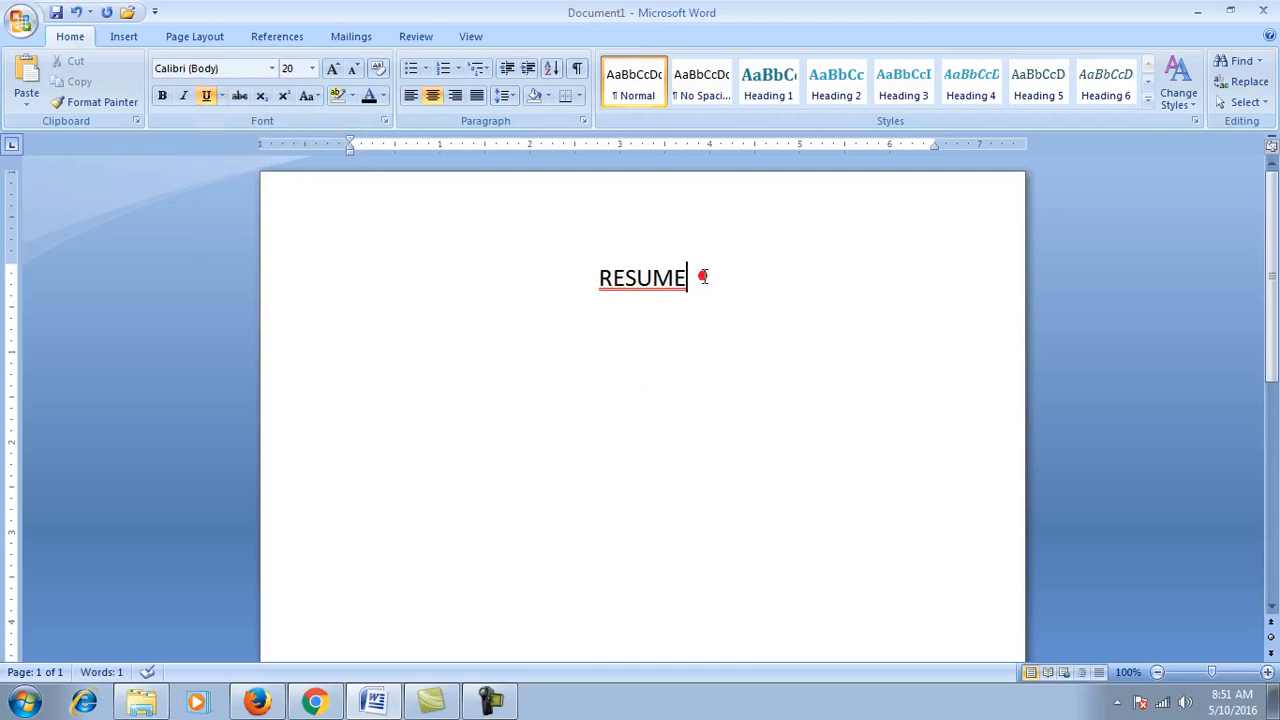
pyautogui.hotkey('shift', 'Left')
pyautogui.hotkey('shift', 'Left')
pyautogui.hotkey('shift', 'Left')
pyautogui.hotkey('shift', 'Left')
pyautogui.hotkey('shift', 'Left')
pyautogui.hotkey('shift', 'Left')
pyautogui.hotkey('shift', 'Left')
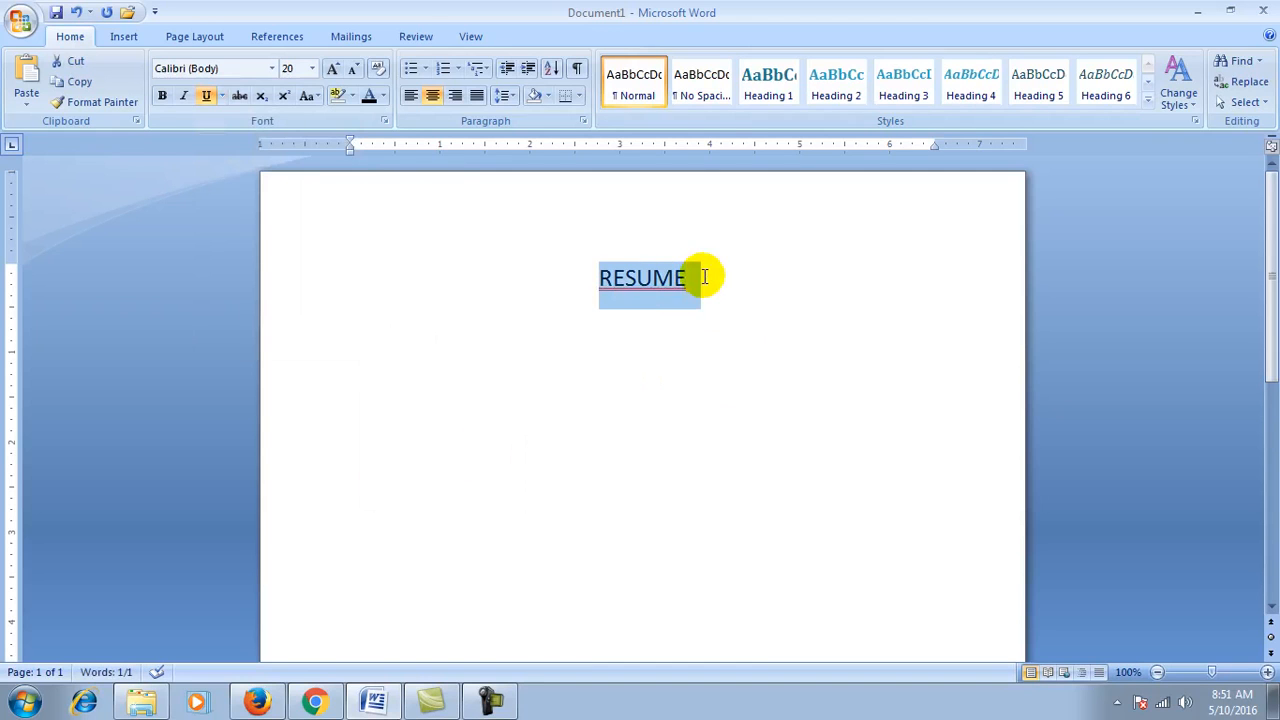
pyautogui.click(704, 277)
pyautogui.hotkey('shift', 'Left')
pyautogui.hotkey('shift', 'Left')
pyautogui.hotkey('shift', 'Left')
pyautogui.hotkey('shift', 'Left')
pyautogui.hotkey('shift', 'Left')
pyautogui.hotkey('shift', 'Left')
pyautogui.hotkey('shift', 'Left')
pyautogui.click(222, 96)
pyautogui.moveTo(337, 336)
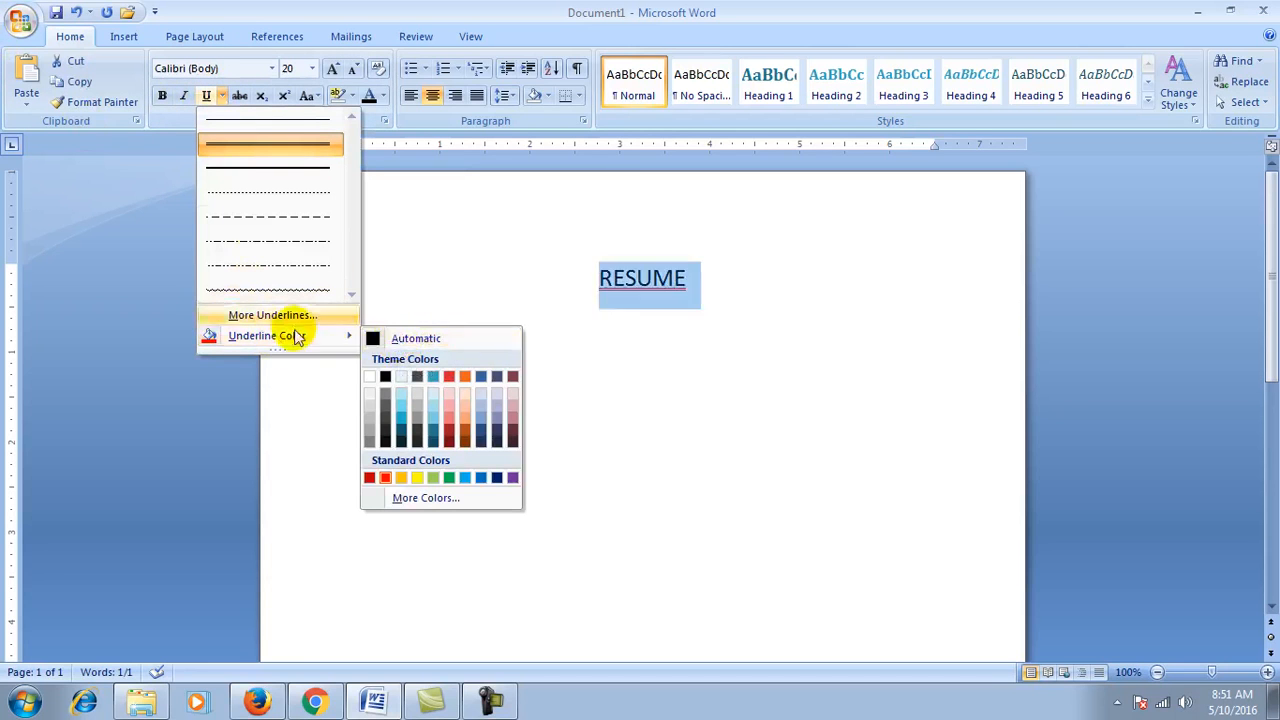
pyautogui.click(207, 97)
pyautogui.click(207, 97)
pyautogui.click(207, 97)
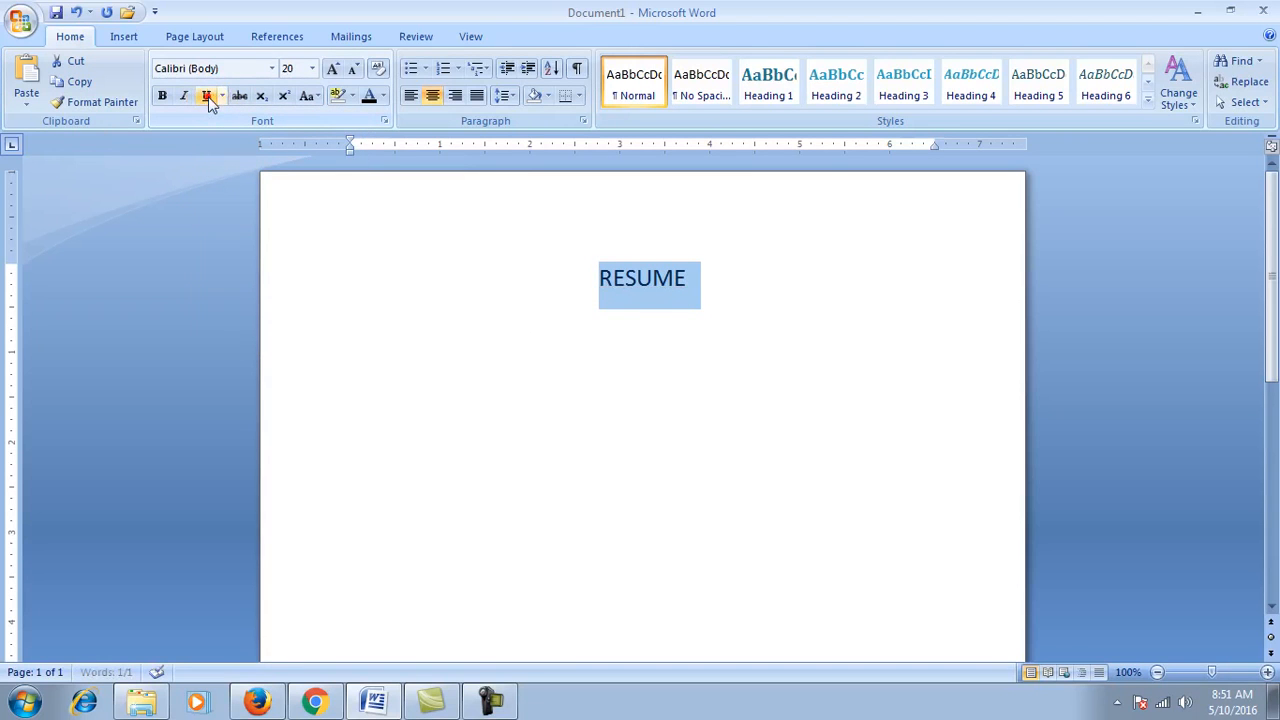
pyautogui.click(788, 343)
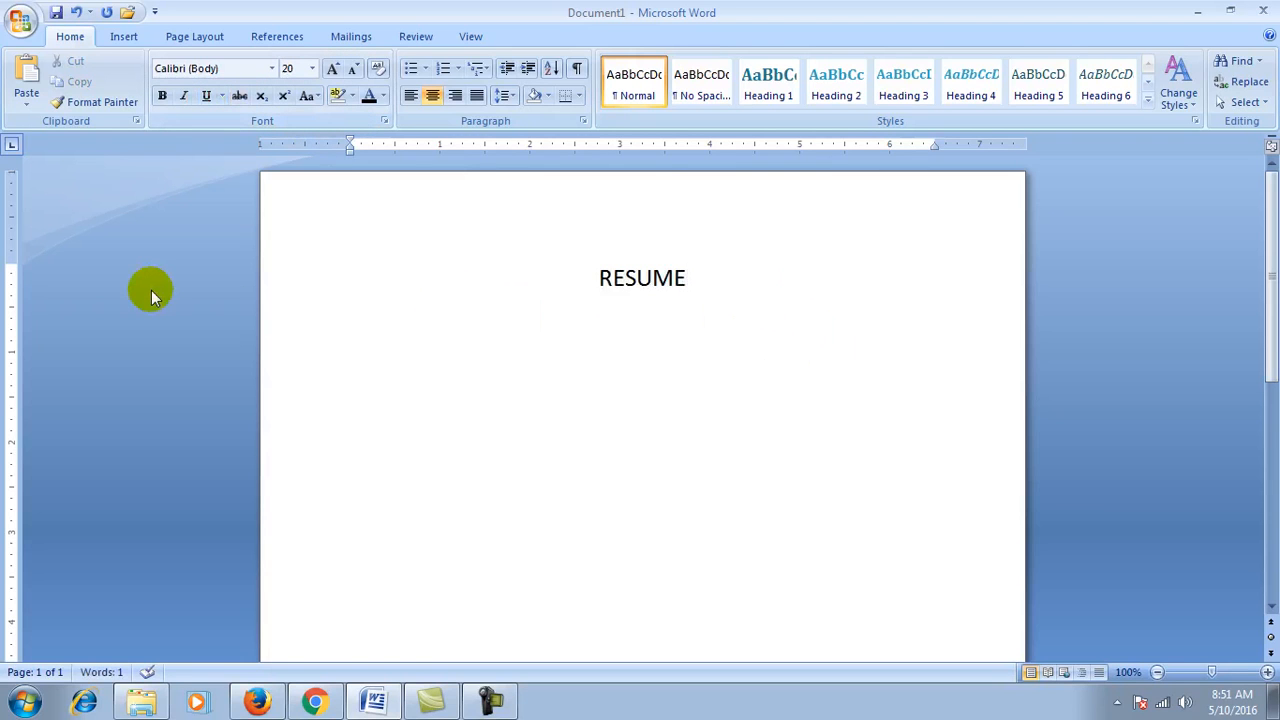
# Step: Replace the RESUME title with pasted copies of the red sample line
pyautogui.hotkey('ctrl', 'a')
pyautogui.press('Delete')
pyautogui.write('This is the best policy for whom who are is the best policy for whom who are is the best policy for whom')
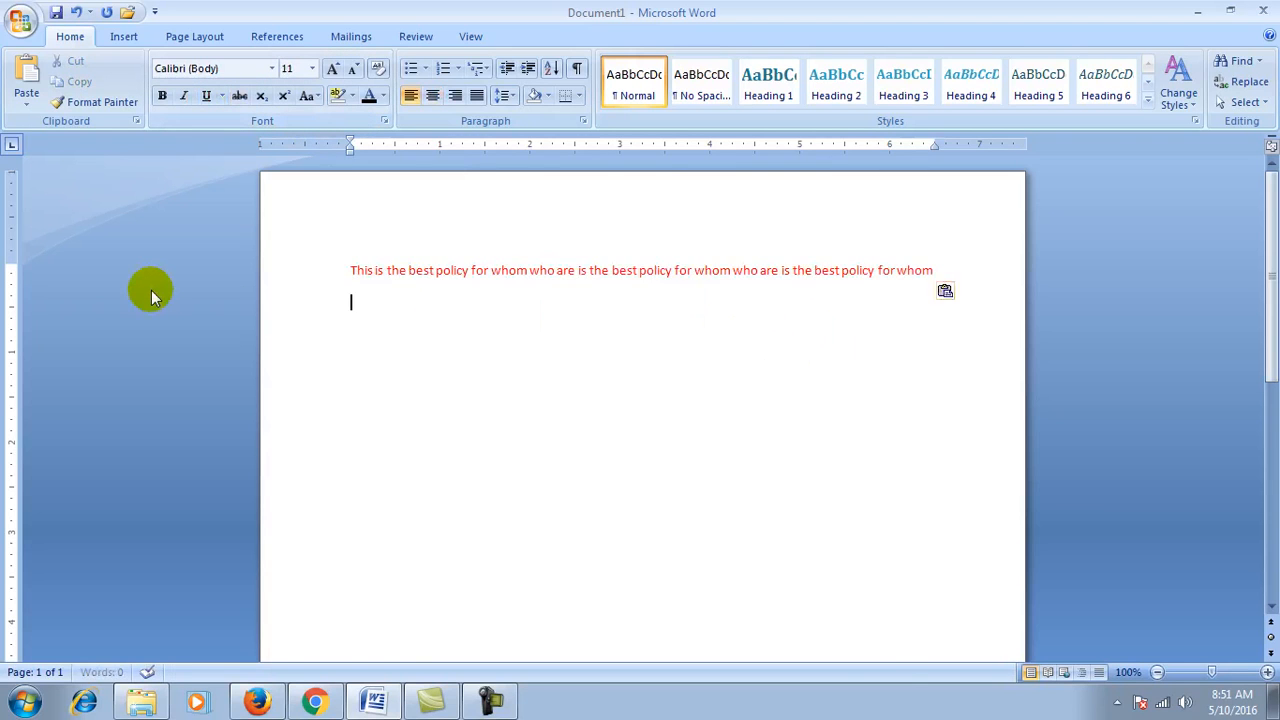
pyautogui.hotkey('ctrl', 'v')
pyautogui.hotkey('ctrl', 'v')
pyautogui.hotkey('ctrl', 'v')
pyautogui.hotkey('ctrl', 'v')
pyautogui.hotkey('ctrl', 'v')
pyautogui.hotkey('ctrl', 'v')
pyautogui.hotkey('ctrl', 'v')
pyautogui.hotkey('ctrl', 'v')
pyautogui.hotkey('ctrl', 'v')
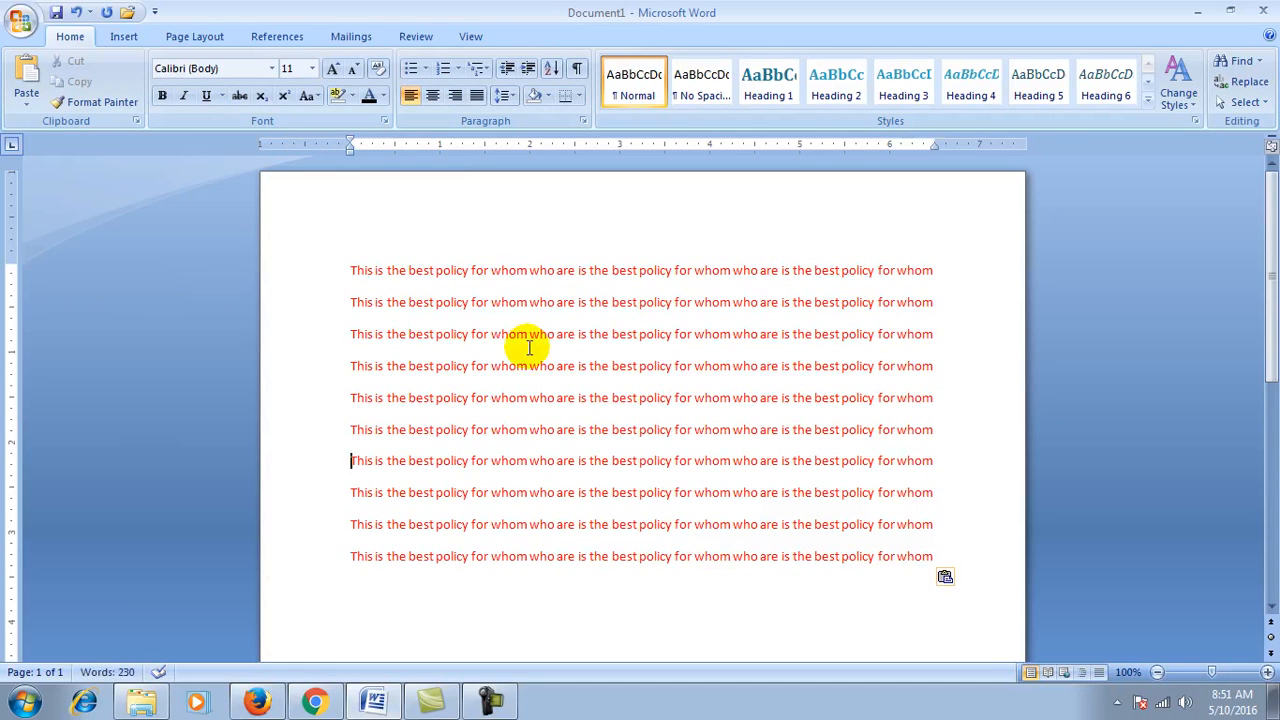
# Step: Select the ten lines, set them to Automatic black, and toggle strikethrough on and off
pyautogui.hotkey('shift', 'Down')
pyautogui.hotkey('shift', 'Down')
pyautogui.hotkey('shift', 'Down')
pyautogui.hotkey('shift', 'Down')
pyautogui.hotkey('shift', 'Down')
pyautogui.hotkey('shift', 'Down')
pyautogui.hotkey('shift', 'Down')
pyautogui.hotkey('shift', 'Down')
pyautogui.hotkey('shift', 'Down')
pyautogui.hotkey('shift', 'Down')
pyautogui.hotkey('shift', 'Down')
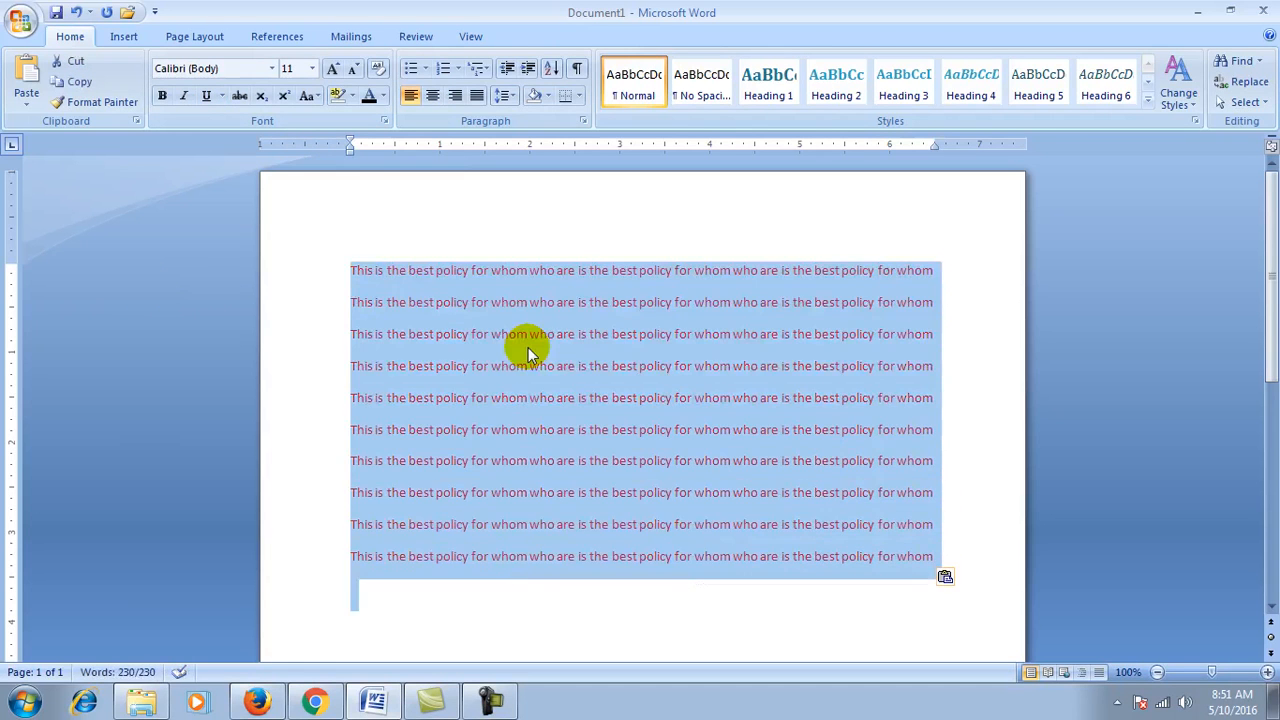
pyautogui.hotkey('shift', 'Up')
pyautogui.hotkey('shift', 'Right')
pyautogui.hotkey('shift', 'Right')
pyautogui.hotkey('shift', 'Right')
pyautogui.hotkey('shift', 'Right')
pyautogui.hotkey('shift', 'Right')
pyautogui.hotkey('shift', 'Right')
pyautogui.hotkey('shift', 'Right')
pyautogui.hotkey('shift', 'Right')
pyautogui.hotkey('shift', 'Right')
pyautogui.hotkey('shift', 'Right')
pyautogui.hotkey('shift', 'Right')
pyautogui.hotkey('shift', 'Right')
pyautogui.hotkey('shift', 'Right')
pyautogui.hotkey('shift', 'Right')
pyautogui.hotkey('shift', 'Right')
pyautogui.hotkey('shift', 'Right')
pyautogui.hotkey('shift', 'Right')
pyautogui.hotkey('shift', 'Right')
pyautogui.hotkey('shift', 'Right')
pyautogui.hotkey('shift', 'Right')
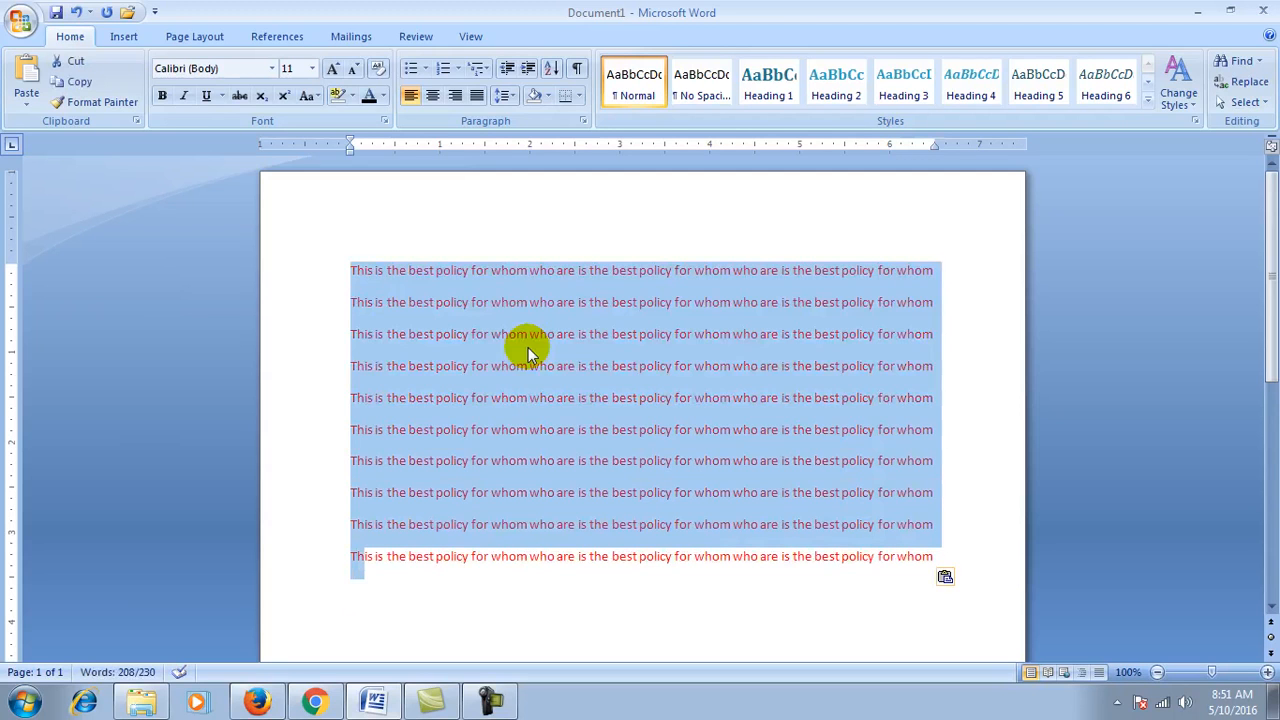
pyautogui.hotkey('shift', 'Right')
pyautogui.hotkey('shift', 'Right')
pyautogui.hotkey('shift', 'Right')
pyautogui.hotkey('shift', 'Right')
pyautogui.hotkey('shift', 'Right')
pyautogui.hotkey('shift', 'Right')
pyautogui.hotkey('shift', 'Right')
pyautogui.hotkey('shift', 'Right')
pyautogui.hotkey('shift', 'Right')
pyautogui.hotkey('shift', 'Right')
pyautogui.hotkey('shift', 'Right')
pyautogui.hotkey('shift', 'Right')
pyautogui.hotkey('shift', 'Right')
pyautogui.hotkey('shift', 'Right')
pyautogui.hotkey('shift', 'Right')
pyautogui.hotkey('shift', 'Right')
pyautogui.hotkey('shift', 'Right')
pyautogui.hotkey('shift', 'Right')
pyautogui.hotkey('shift', 'Right')
pyautogui.hotkey('shift', 'Right')
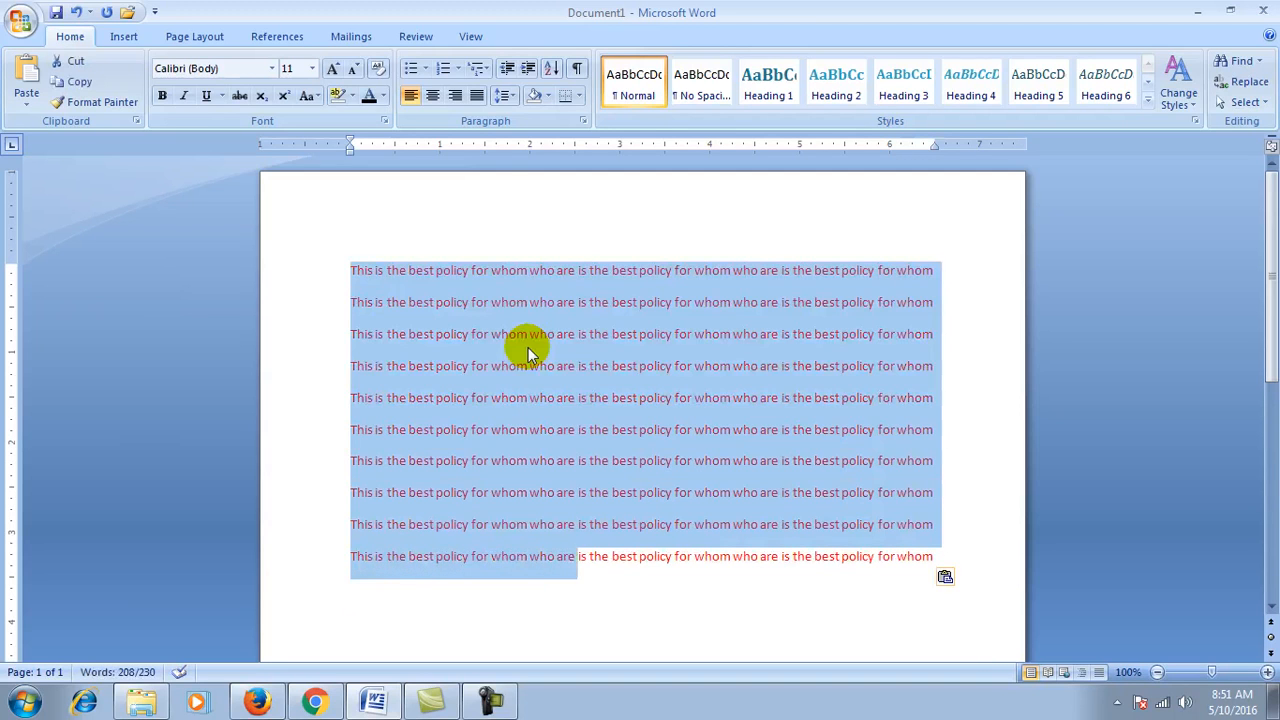
pyautogui.hotkey('shift', 'Right')
pyautogui.hotkey('shift', 'Right')
pyautogui.hotkey('shift', 'Right')
pyautogui.hotkey('shift', 'Right')
pyautogui.hotkey('shift', 'Right')
pyautogui.hotkey('shift', 'Right')
pyautogui.hotkey('shift', 'Right')
pyautogui.hotkey('shift', 'Right')
pyautogui.hotkey('shift', 'Right')
pyautogui.hotkey('shift', 'Right')
pyautogui.hotkey('shift', 'Right')
pyautogui.hotkey('shift', 'Right')
pyautogui.hotkey('shift', 'Right')
pyautogui.hotkey('shift', 'Right')
pyautogui.hotkey('shift', 'Right')
pyautogui.hotkey('shift', 'Right')
pyautogui.hotkey('shift', 'Right')
pyautogui.hotkey('shift', 'Right')
pyautogui.hotkey('shift', 'Right')
pyautogui.hotkey('shift', 'Right')
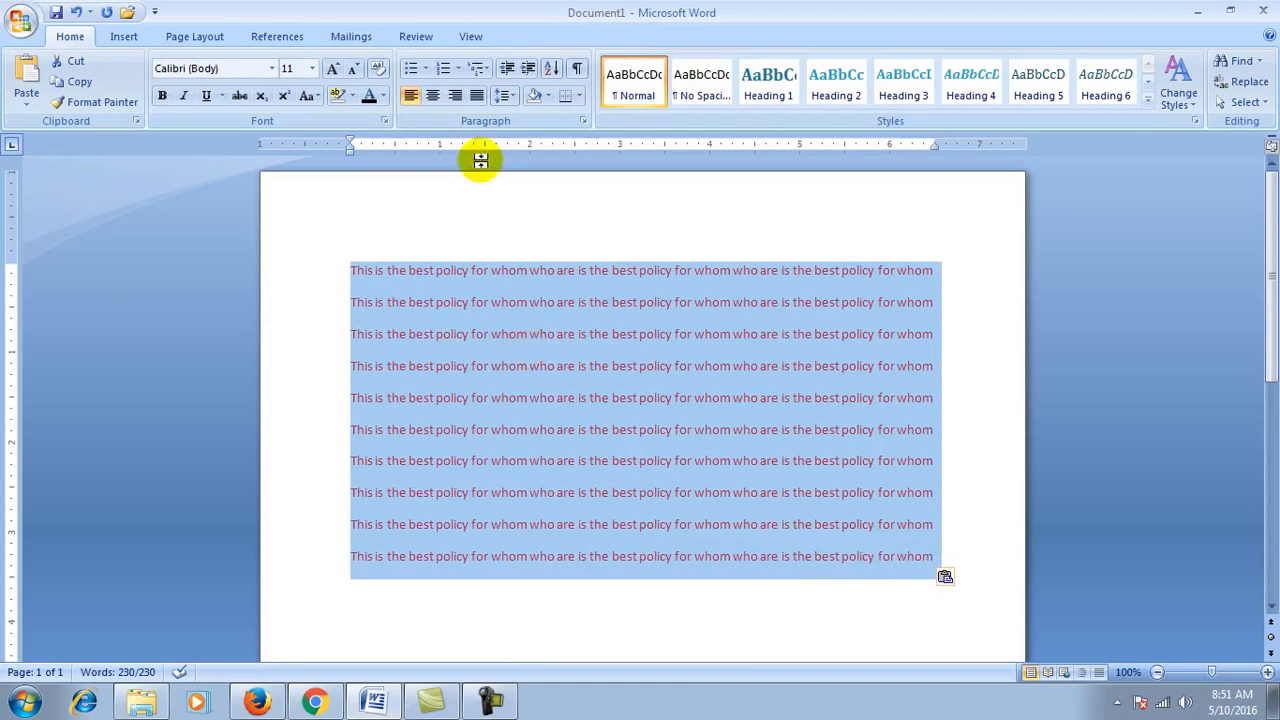
pyautogui.click(383, 96)
pyautogui.click(386, 120)
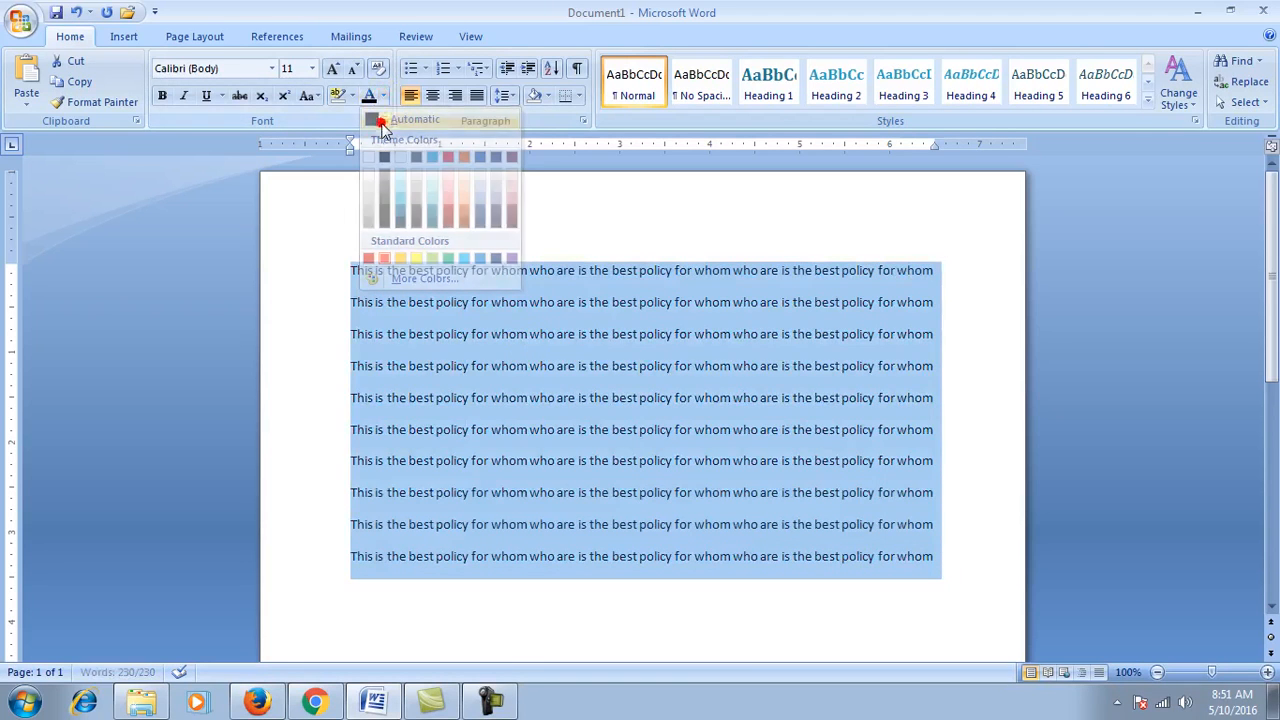
pyautogui.click(240, 96)
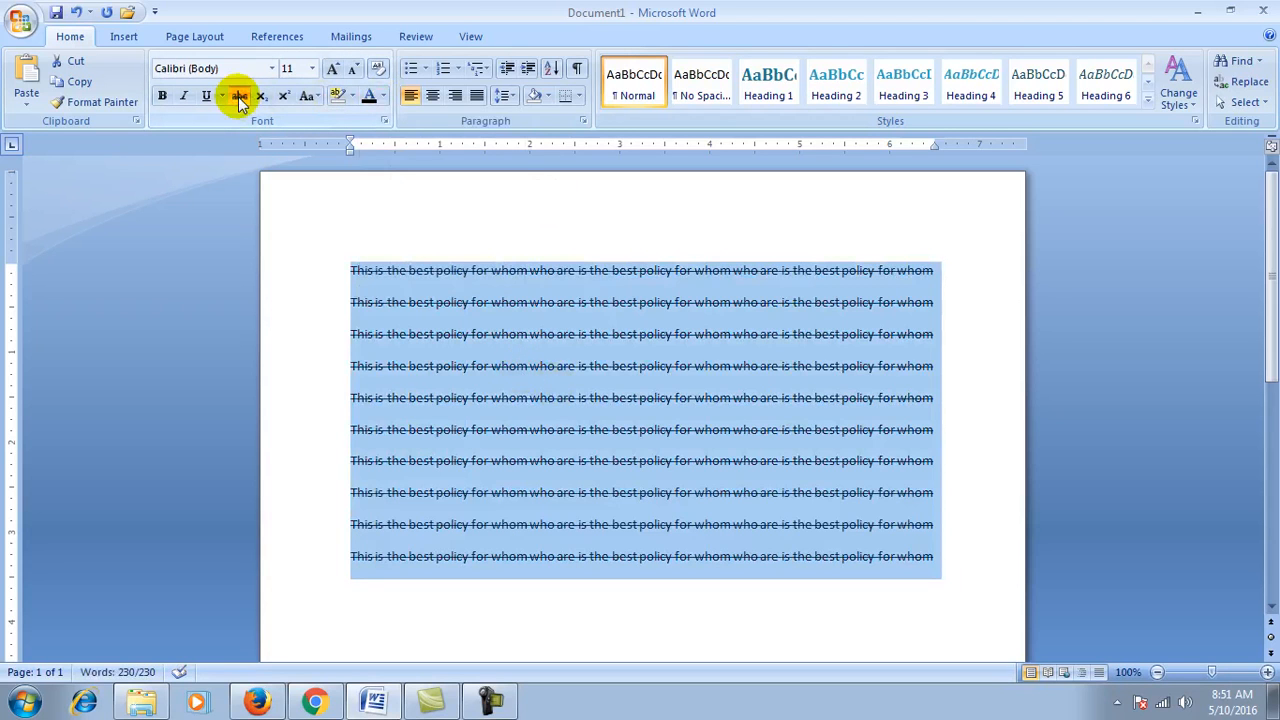
pyautogui.click(240, 96)
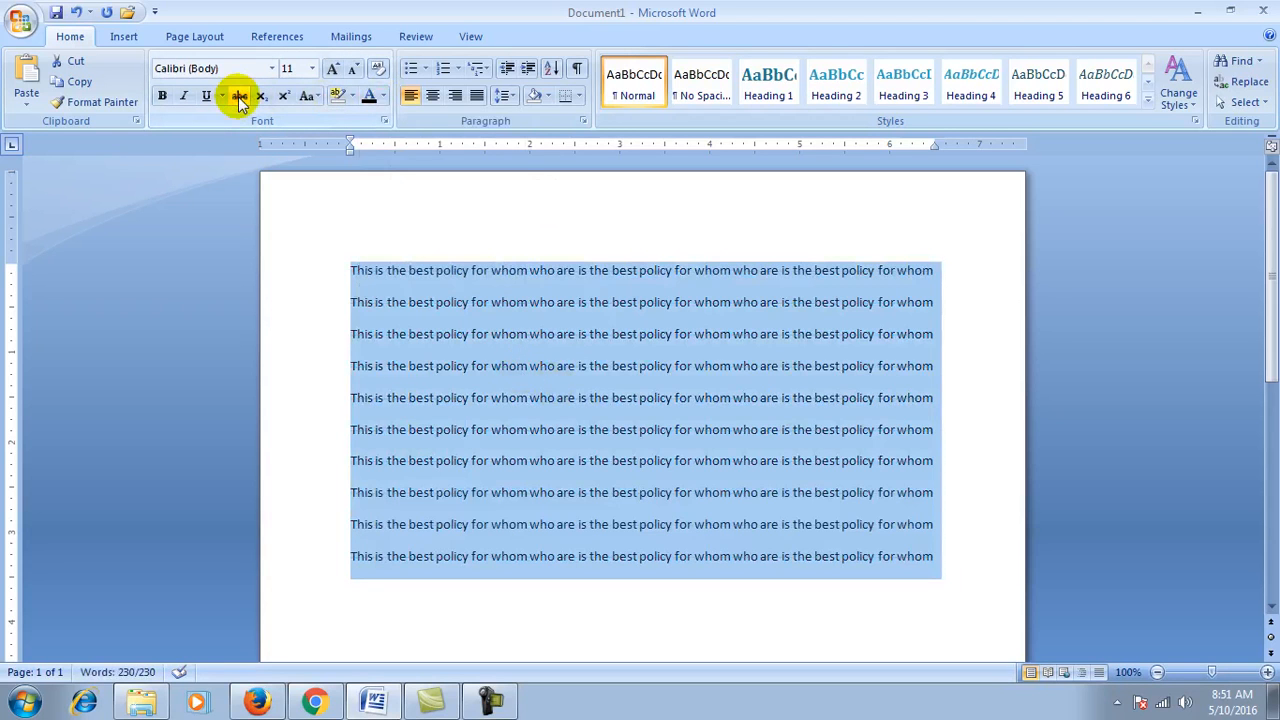
# Step: Strike through line 5 of the sample text
pyautogui.click(443, 386)
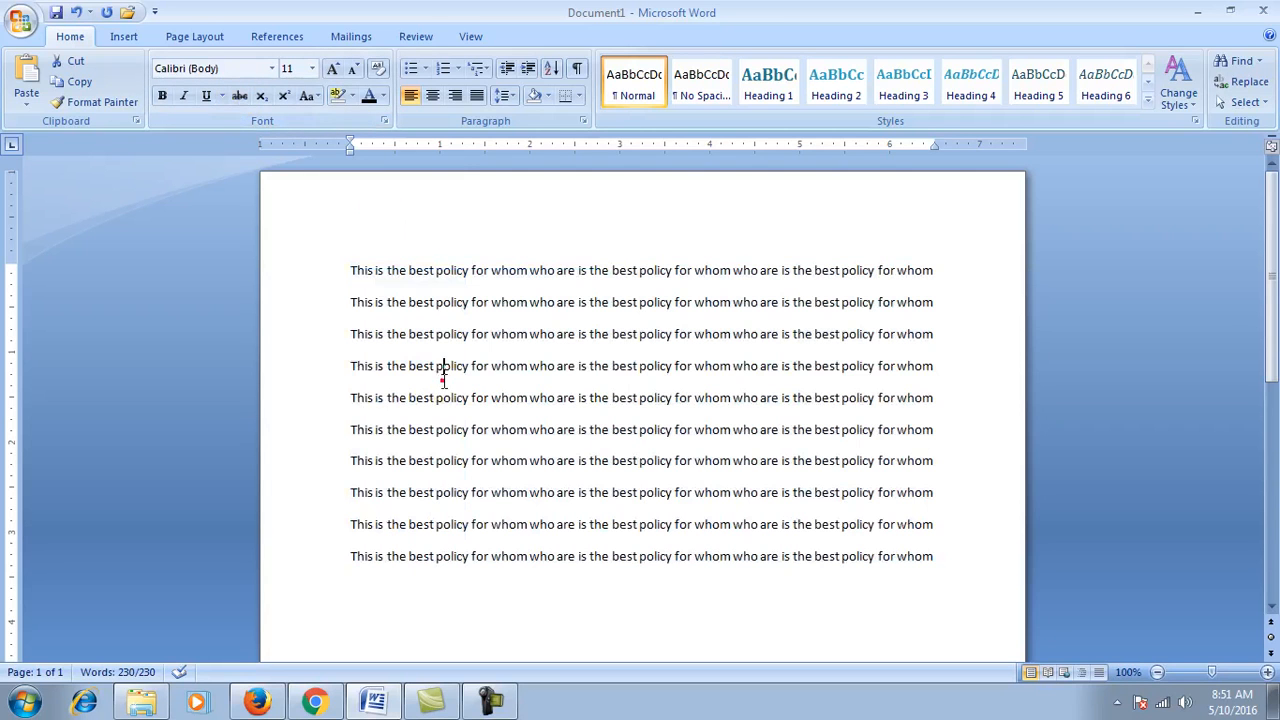
pyautogui.click(350, 400)
pyautogui.hotkey('shift', 'Right')
pyautogui.hotkey('shift', 'Right')
pyautogui.hotkey('shift', 'Right')
pyautogui.hotkey('shift', 'Right')
pyautogui.hotkey('shift', 'Right')
pyautogui.hotkey('shift', 'Right')
pyautogui.hotkey('shift', 'Right')
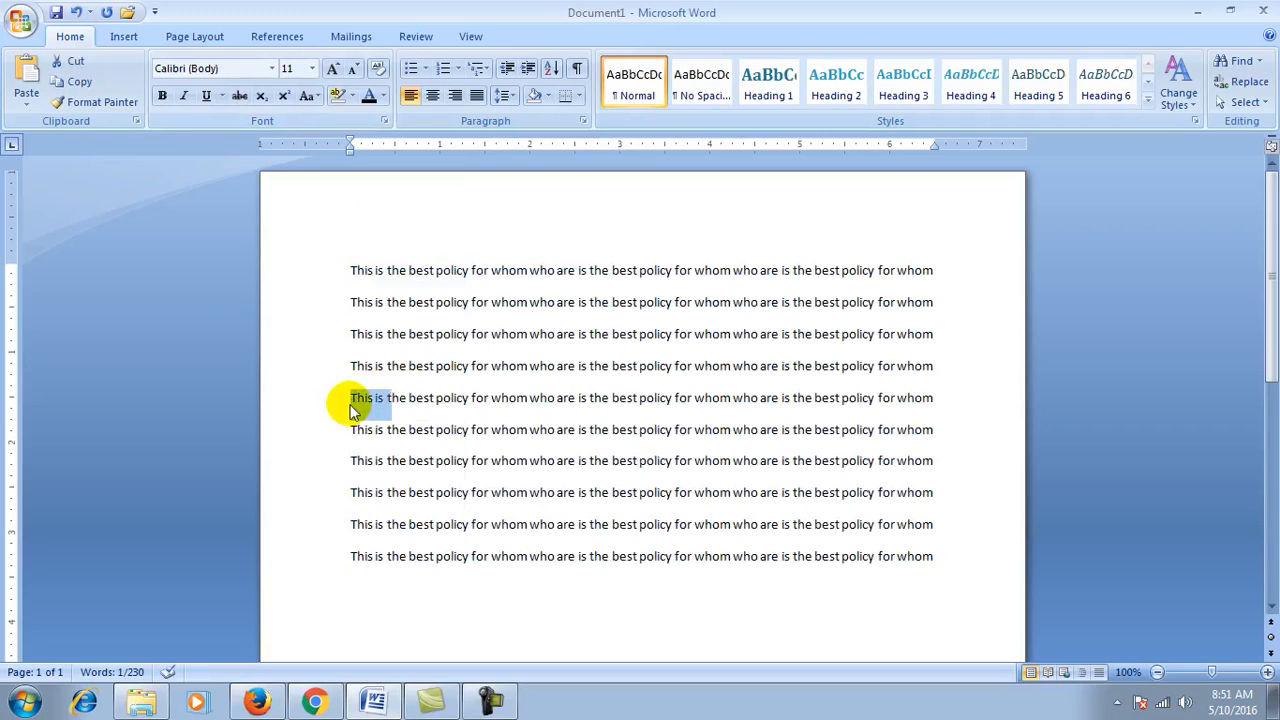
pyautogui.hotkey('shift', 'Right')
pyautogui.hotkey('shift', 'Right')
pyautogui.hotkey('shift', 'Right')
pyautogui.hotkey('shift', 'Right')
pyautogui.hotkey('shift', 'Right')
pyautogui.hotkey('shift', 'Right')
pyautogui.hotkey('shift', 'Right')
pyautogui.hotkey('shift', 'Right')
pyautogui.hotkey('shift', 'Right')
pyautogui.hotkey('shift', 'Right')
pyautogui.hotkey('shift', 'Right')
pyautogui.hotkey('shift', 'Right')
pyautogui.hotkey('shift', 'Right')
pyautogui.hotkey('shift', 'Right')
pyautogui.hotkey('shift', 'Right')
pyautogui.hotkey('shift', 'Right')
pyautogui.hotkey('shift', 'Right')
pyautogui.hotkey('shift', 'Right')
pyautogui.hotkey('shift', 'Right')
pyautogui.hotkey('shift', 'Right')
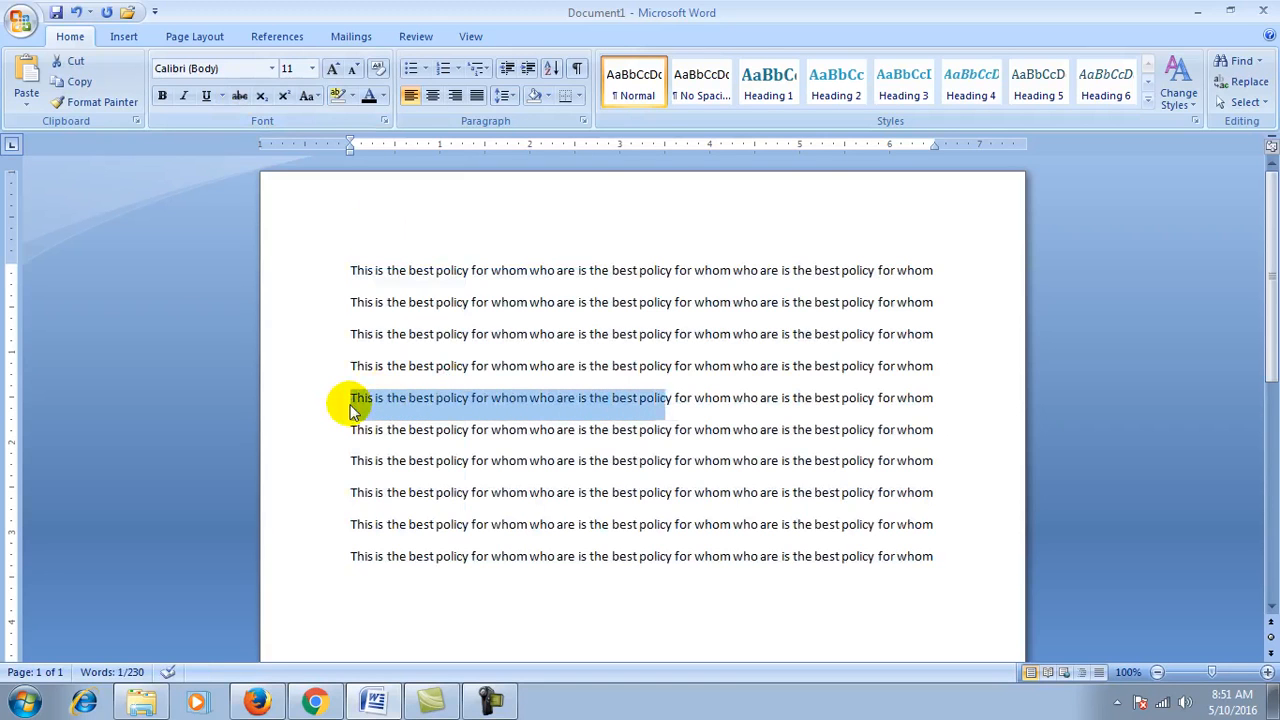
pyautogui.hotkey('shift', 'Right')
pyautogui.hotkey('shift', 'Right')
pyautogui.hotkey('shift', 'Right')
pyautogui.hotkey('shift', 'Right')
pyautogui.hotkey('shift', 'Right')
pyautogui.hotkey('shift', 'Right')
pyautogui.hotkey('shift', 'Right')
pyautogui.hotkey('shift', 'Right')
pyautogui.hotkey('shift', 'Right')
pyautogui.hotkey('shift', 'Right')
pyautogui.hotkey('shift', 'Right')
pyautogui.hotkey('shift', 'Right')
pyautogui.hotkey('shift', 'Right')
pyautogui.hotkey('shift', 'Right')
pyautogui.hotkey('shift', 'Right')
pyautogui.hotkey('shift', 'Right')
pyautogui.hotkey('shift', 'Right')
pyautogui.hotkey('shift', 'Right')
pyautogui.hotkey('shift', 'Right')
pyautogui.hotkey('shift', 'Right')
pyautogui.hotkey('shift', 'Right')
pyautogui.hotkey('shift', 'Right')
pyautogui.hotkey('shift', 'Right')
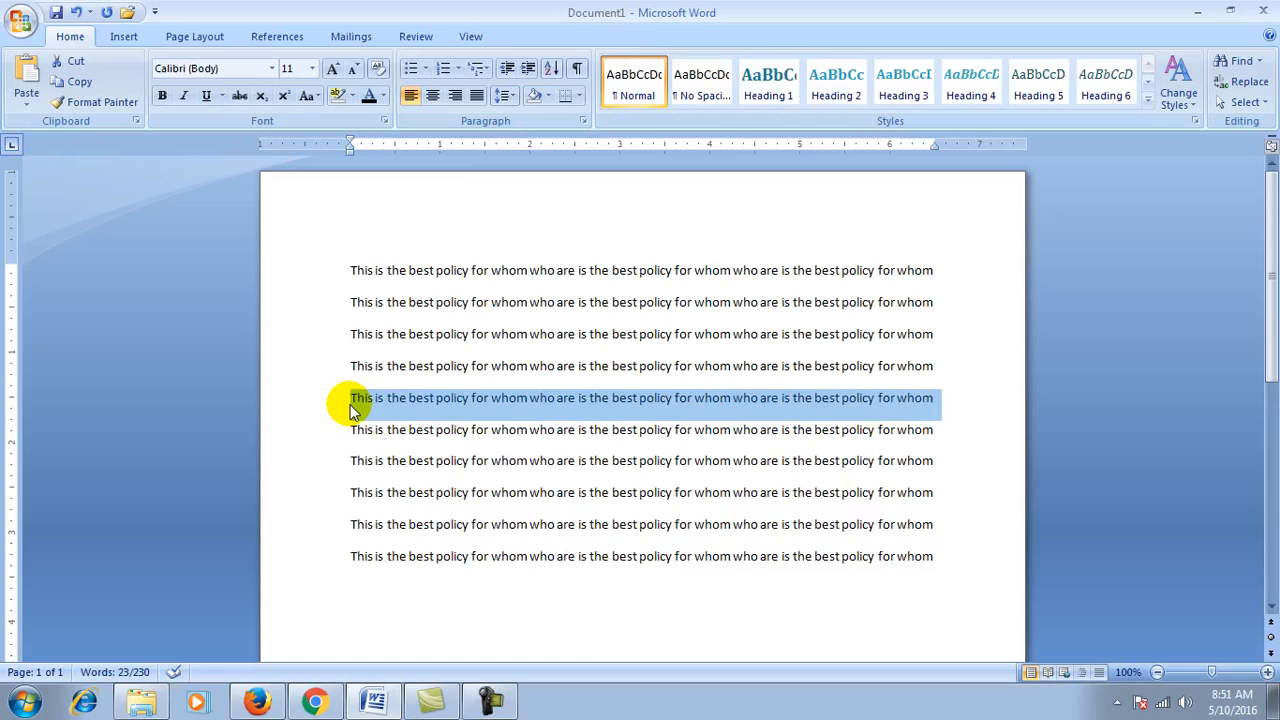
pyautogui.click(237, 96)
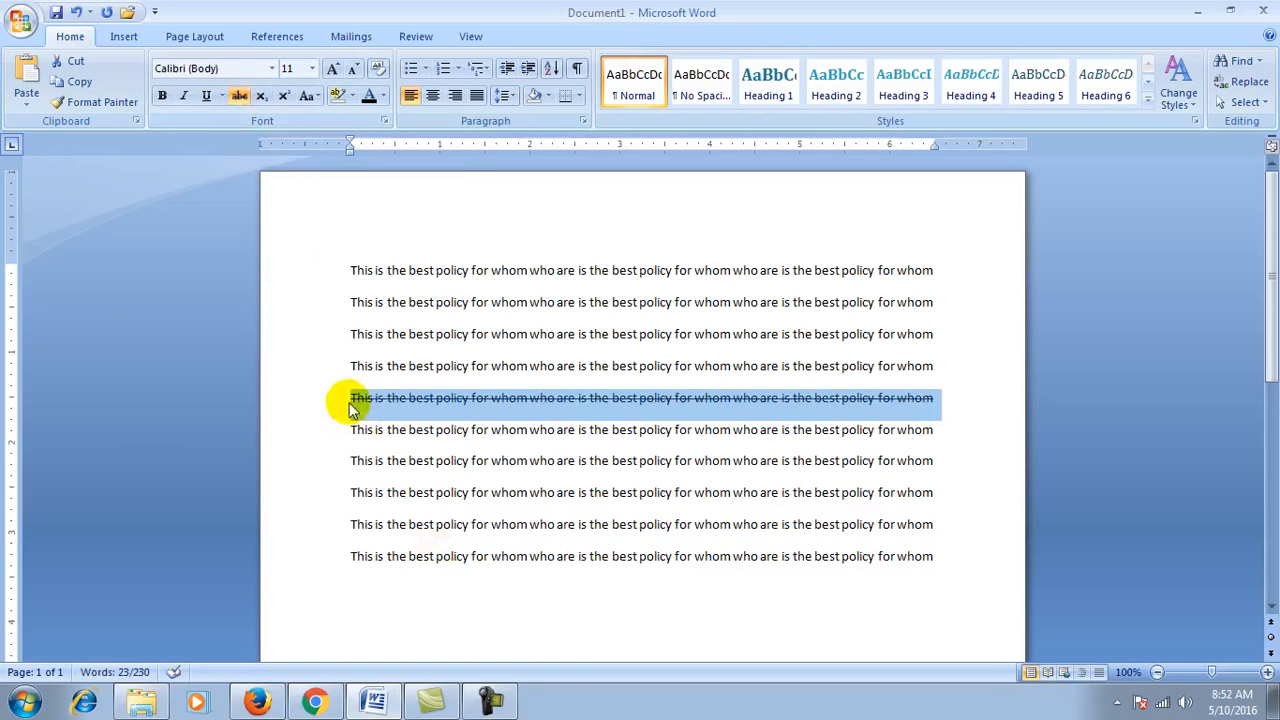
# Step: Undo the strikethrough and delete all the sample text
pyautogui.hotkey('ctrl', 'a')
pyautogui.hotkey('ctrl', 'z')
pyautogui.click(705, 412)
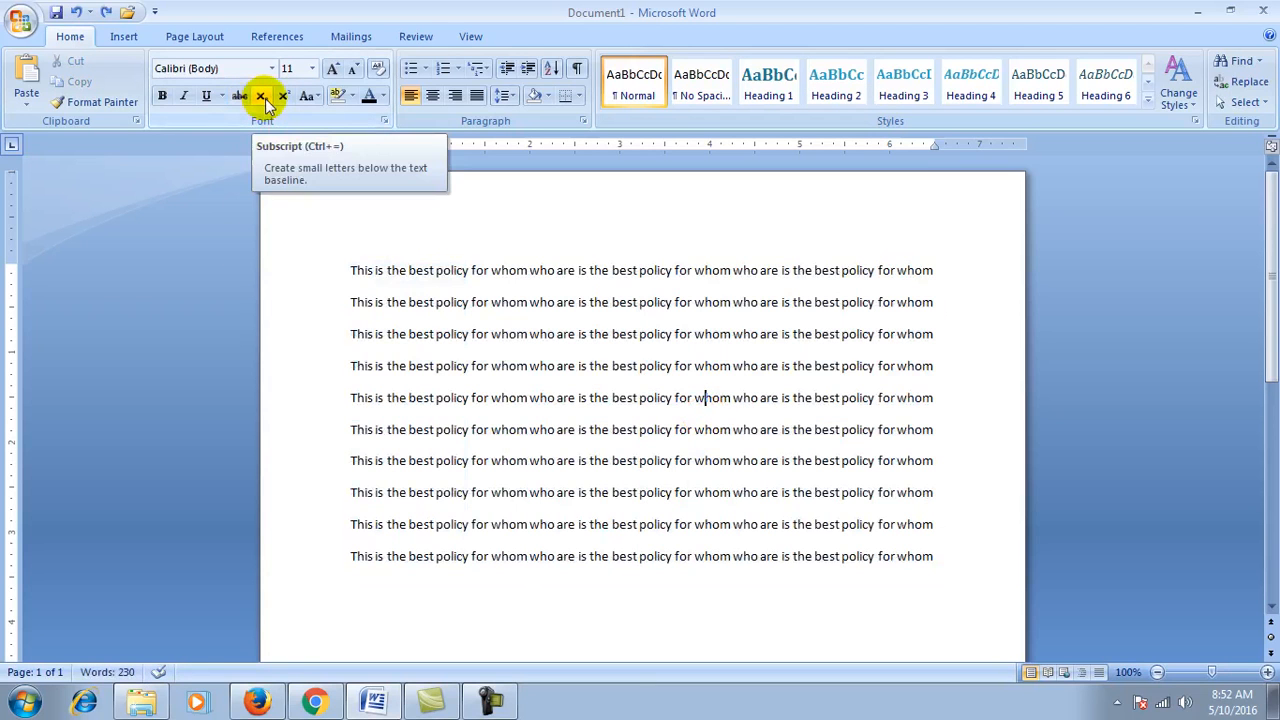
pyautogui.hotkey('ctrl', 'a')
pyautogui.press('Delete')
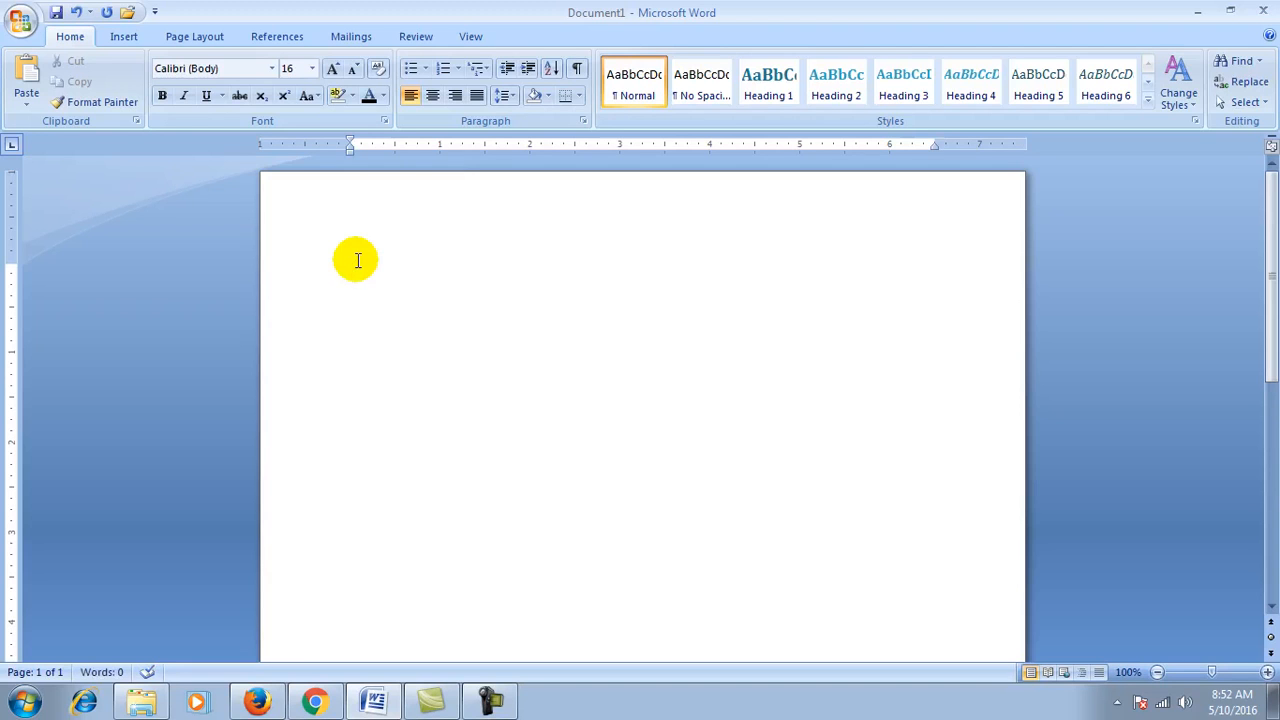
# Step: Type CO2+NO2+O2 and make the 2 in O2 subscript
pyautogui.write('co2+')
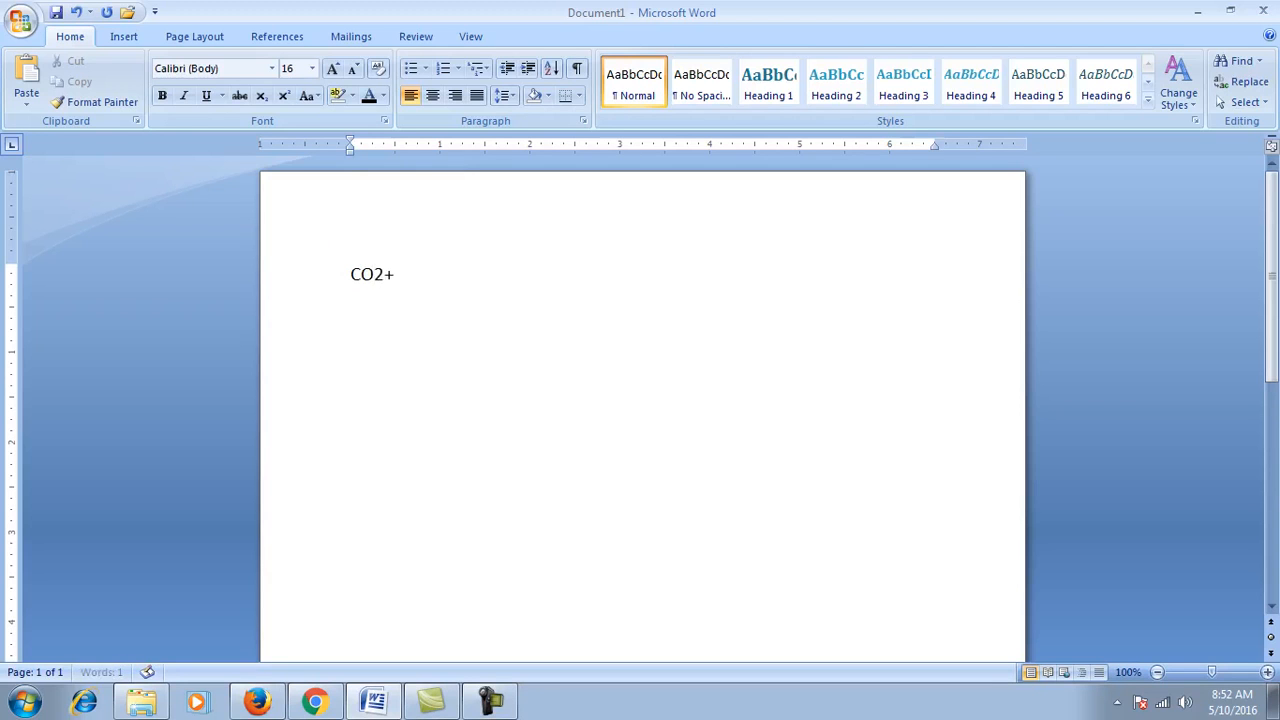
pyautogui.write('NO2+O2')
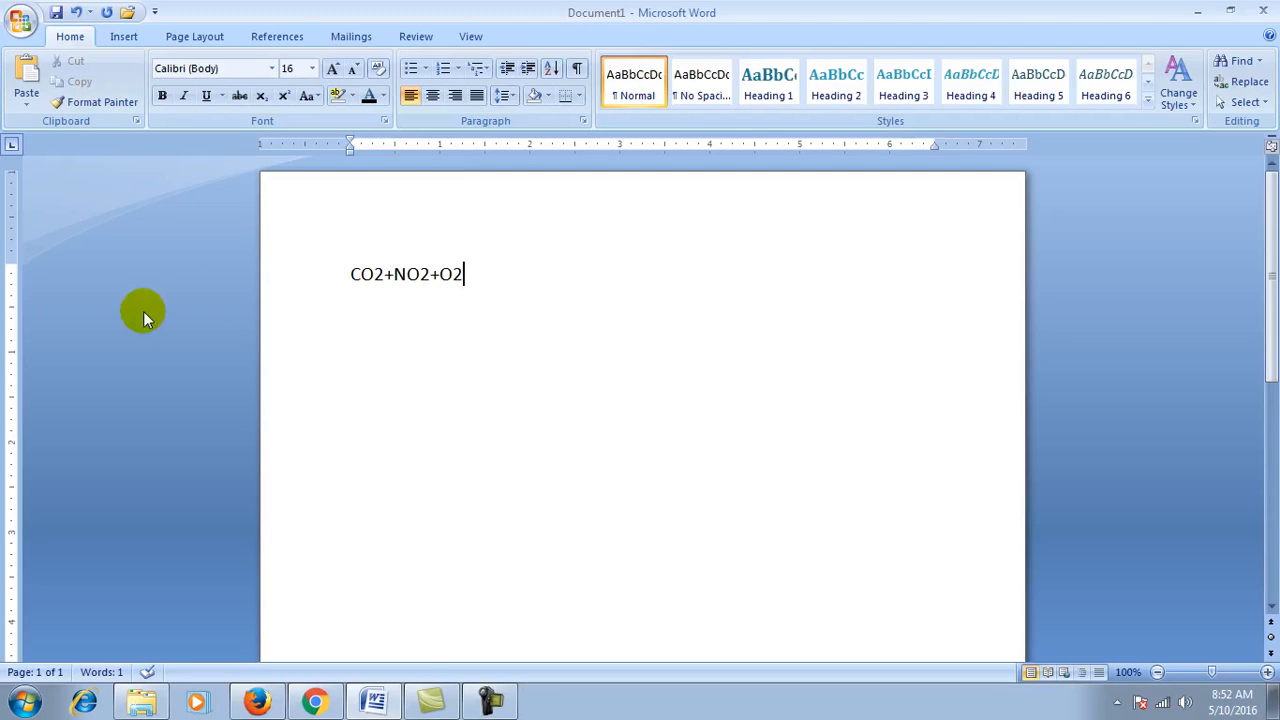
pyautogui.hotkey('shift', 'Left')
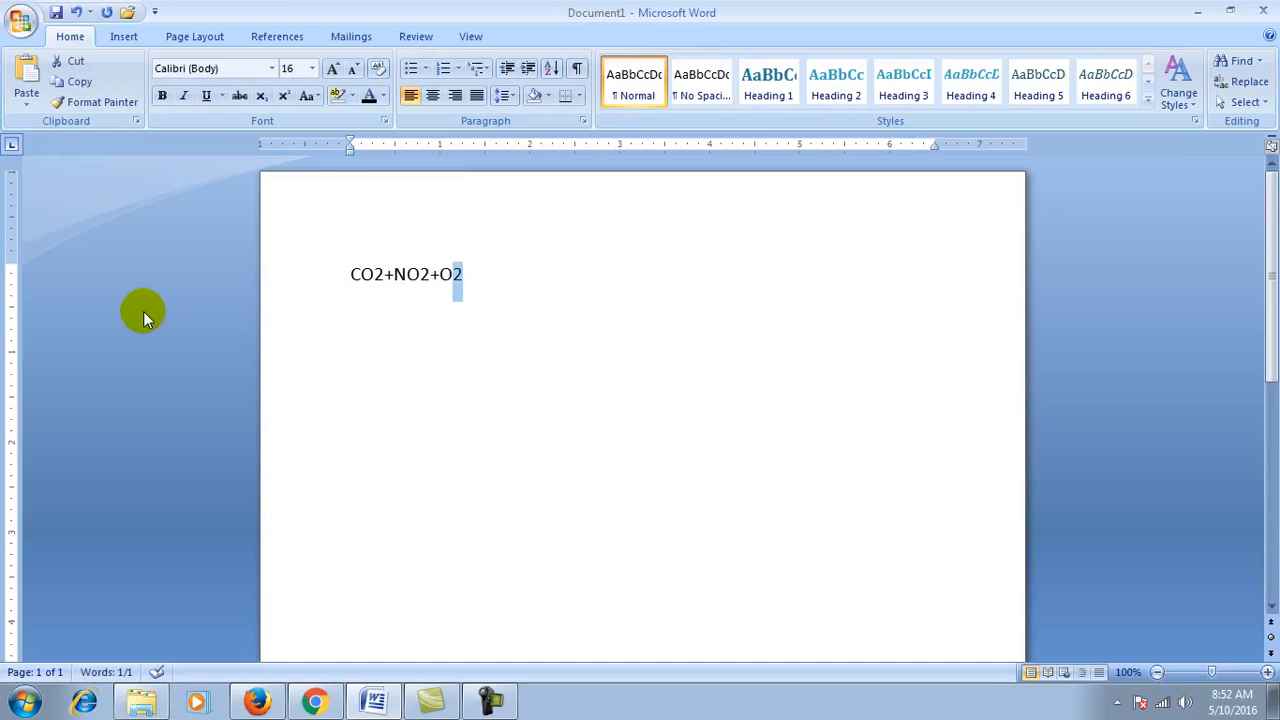
pyautogui.click(262, 101)
pyautogui.click(462, 313)
# Step: Subscript the 2s in NO2 and CO2 as well
pyautogui.click(424, 275)
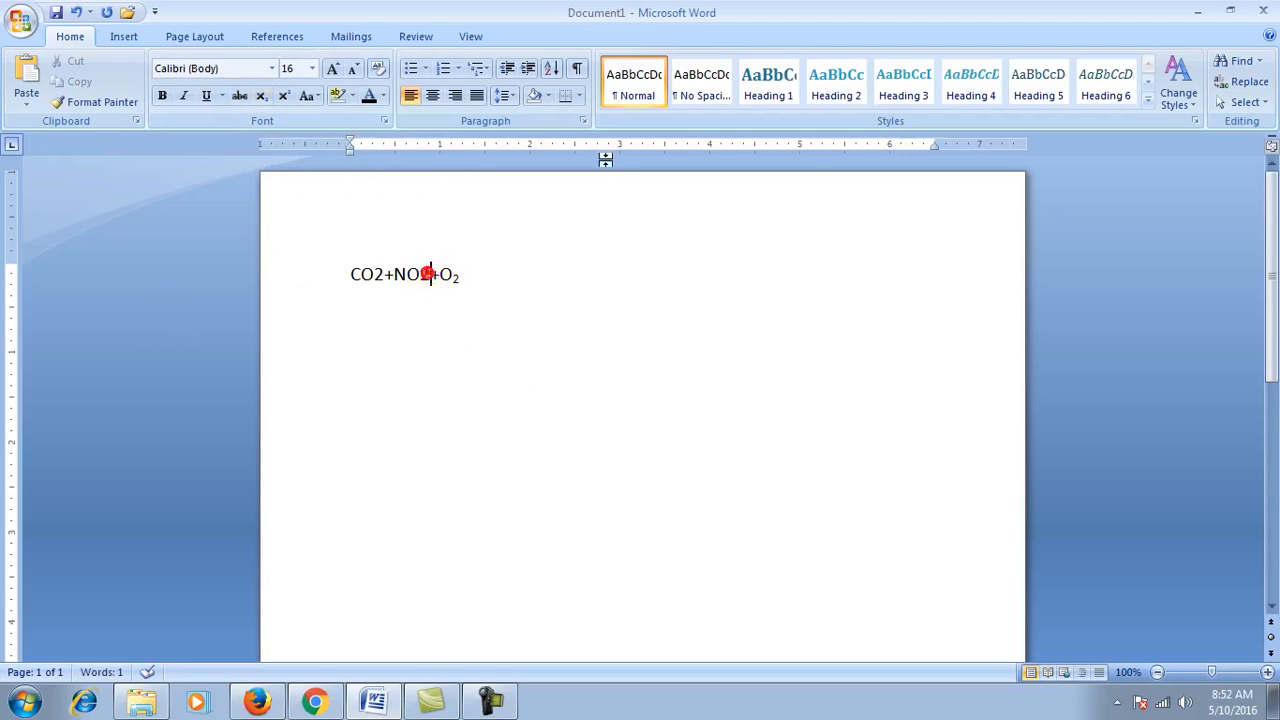
pyautogui.hotkey('shift', 'Right')
pyautogui.click(262, 96)
pyautogui.click(375, 274)
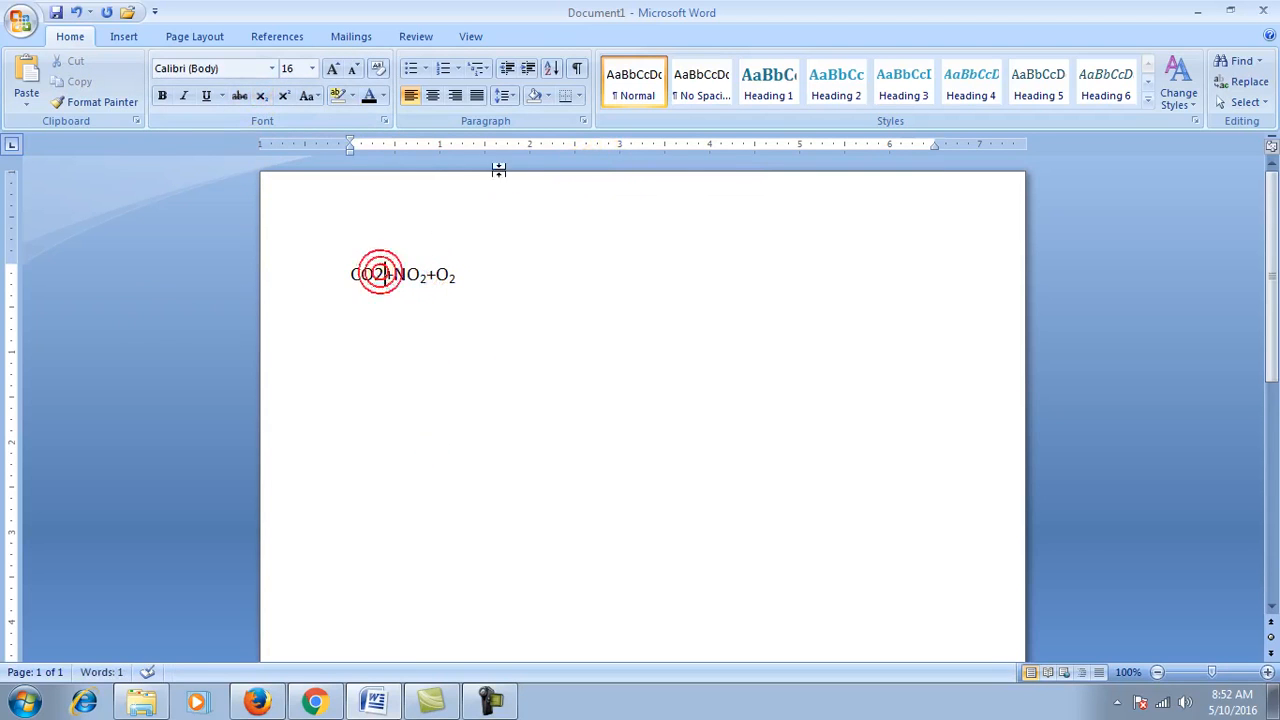
pyautogui.hotkey('shift', 'Left')
pyautogui.press('Right')
pyautogui.hotkey('shift', 'Right')
pyautogui.click(261, 96)
pyautogui.click(469, 448)
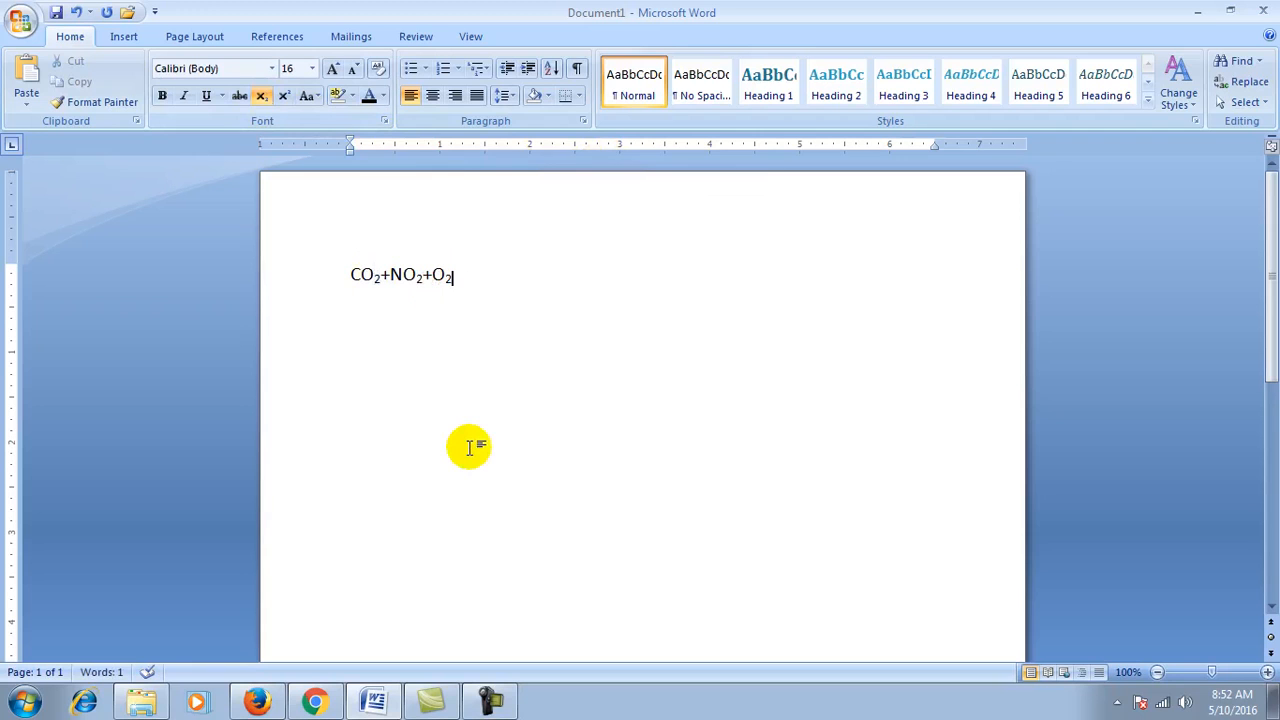
pyautogui.click(262, 97)
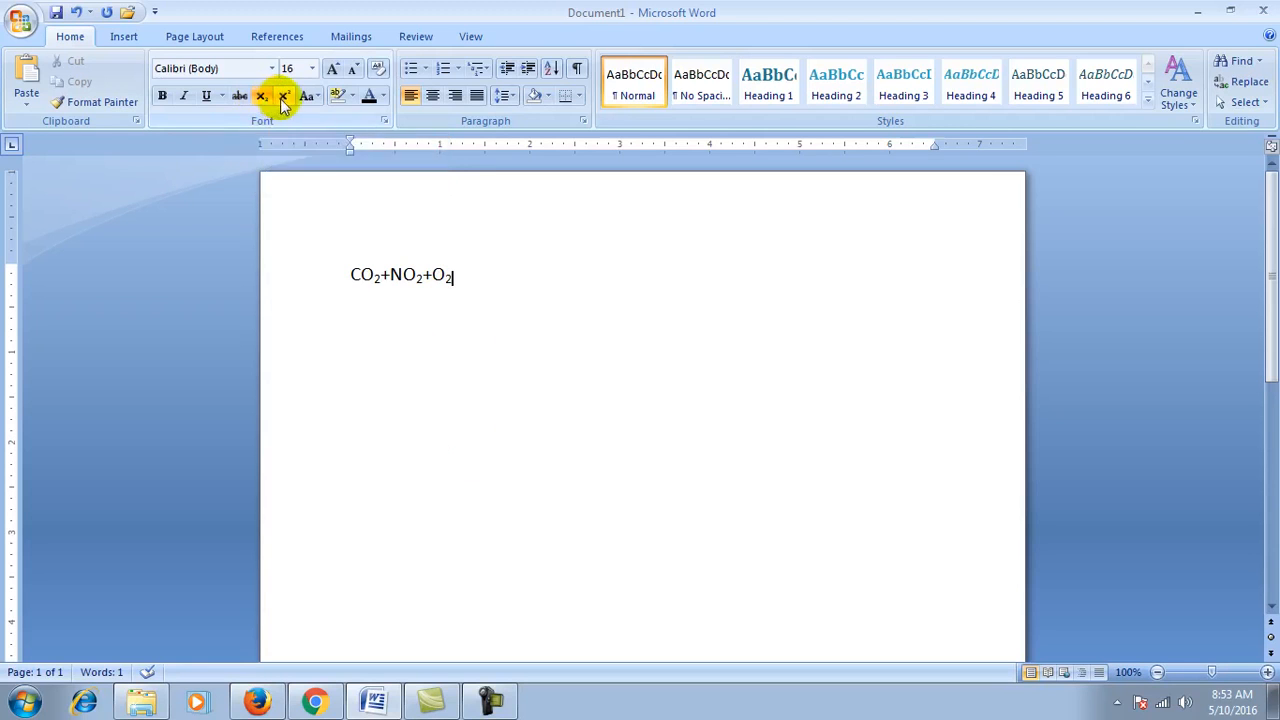
pyautogui.click(497, 289)
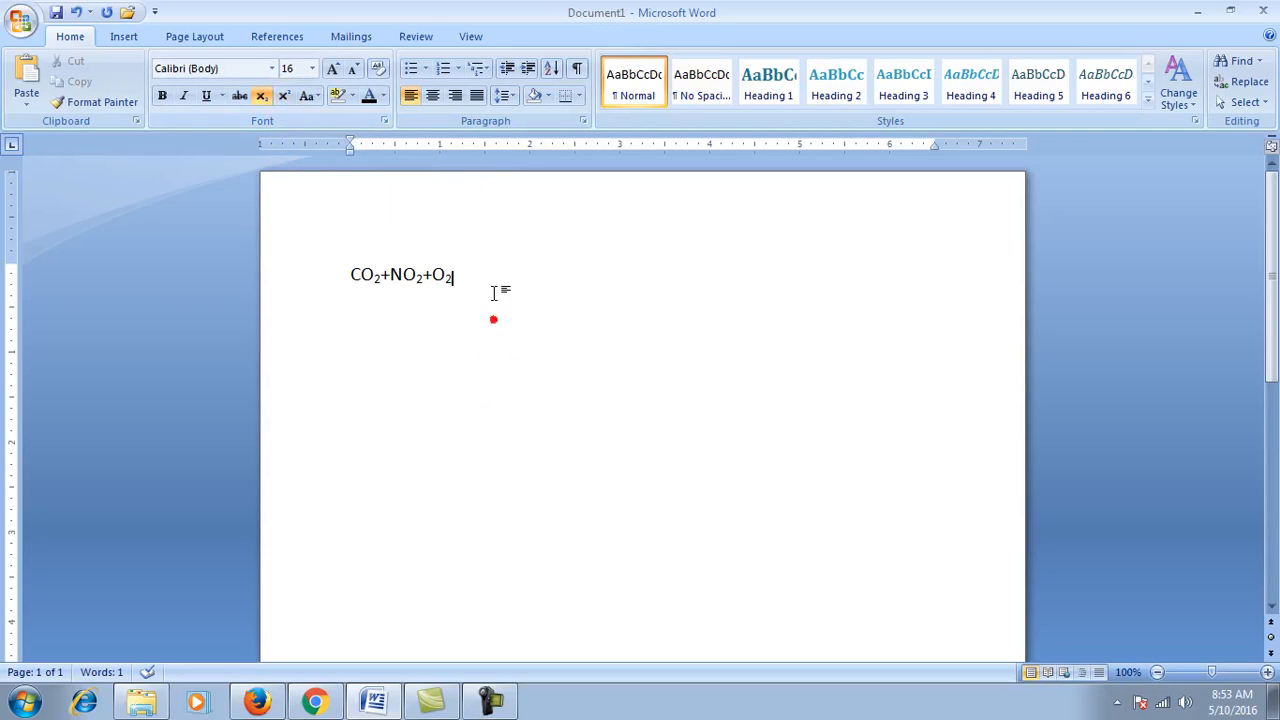
# Step: Replace the formula with 10², with the 2 as superscript, then delete it
pyautogui.press('BackSpace')
pyautogui.press('BackSpace')
pyautogui.press('BackSpace')
pyautogui.press('BackSpace')
pyautogui.press('BackSpace')
pyautogui.press('BackSpace')
pyautogui.press('BackSpace')
pyautogui.press('BackSpace')
pyautogui.press('BackSpace')
pyautogui.press('BackSpace')
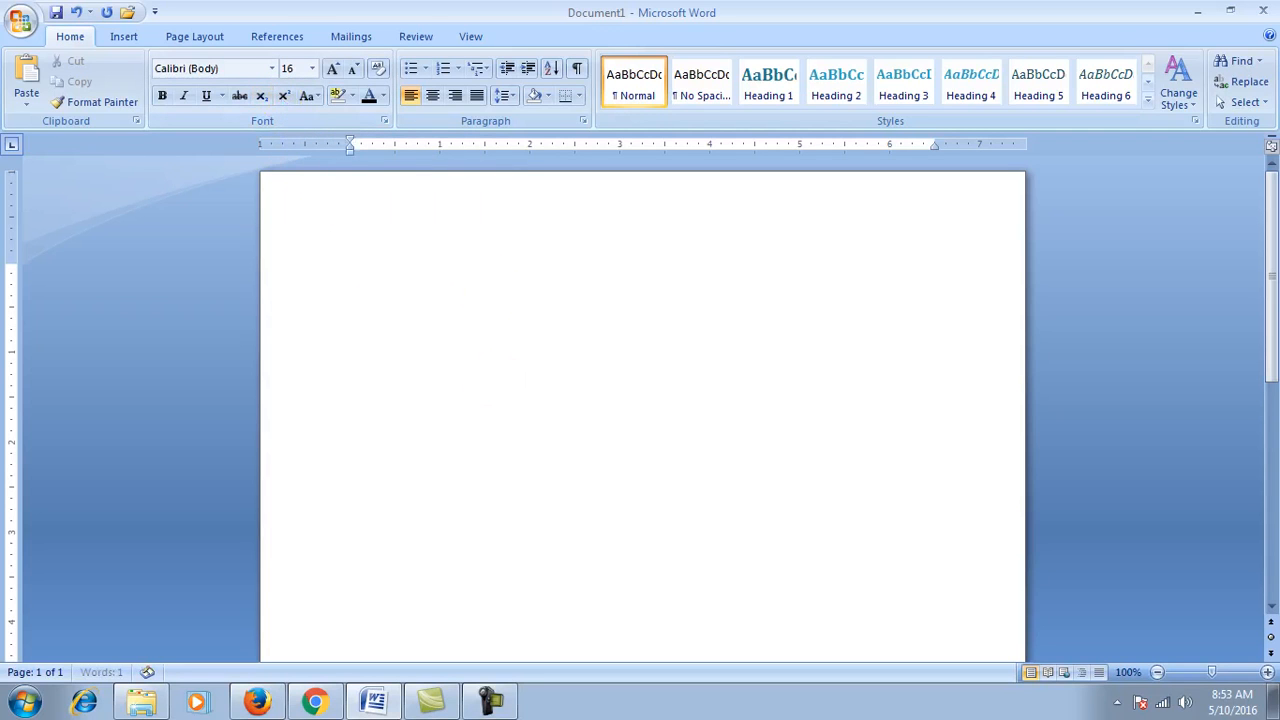
pyautogui.write('102')
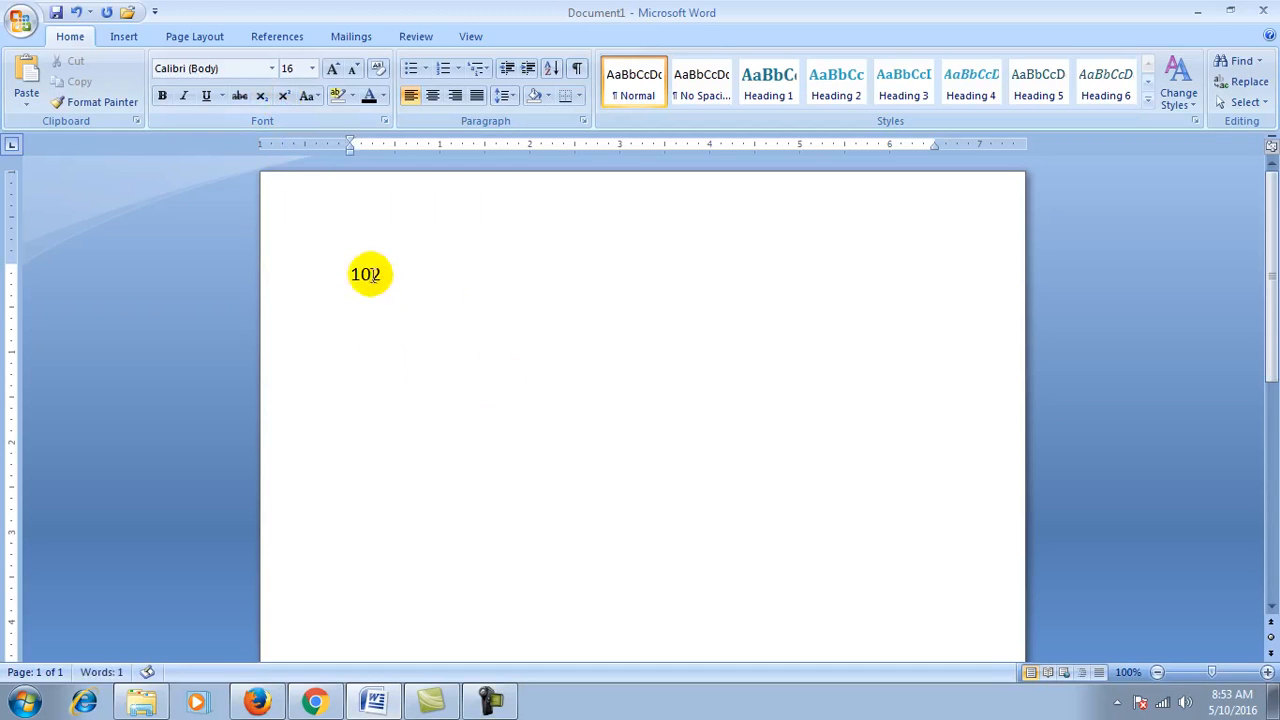
pyautogui.hotkey('shift', 'Left')
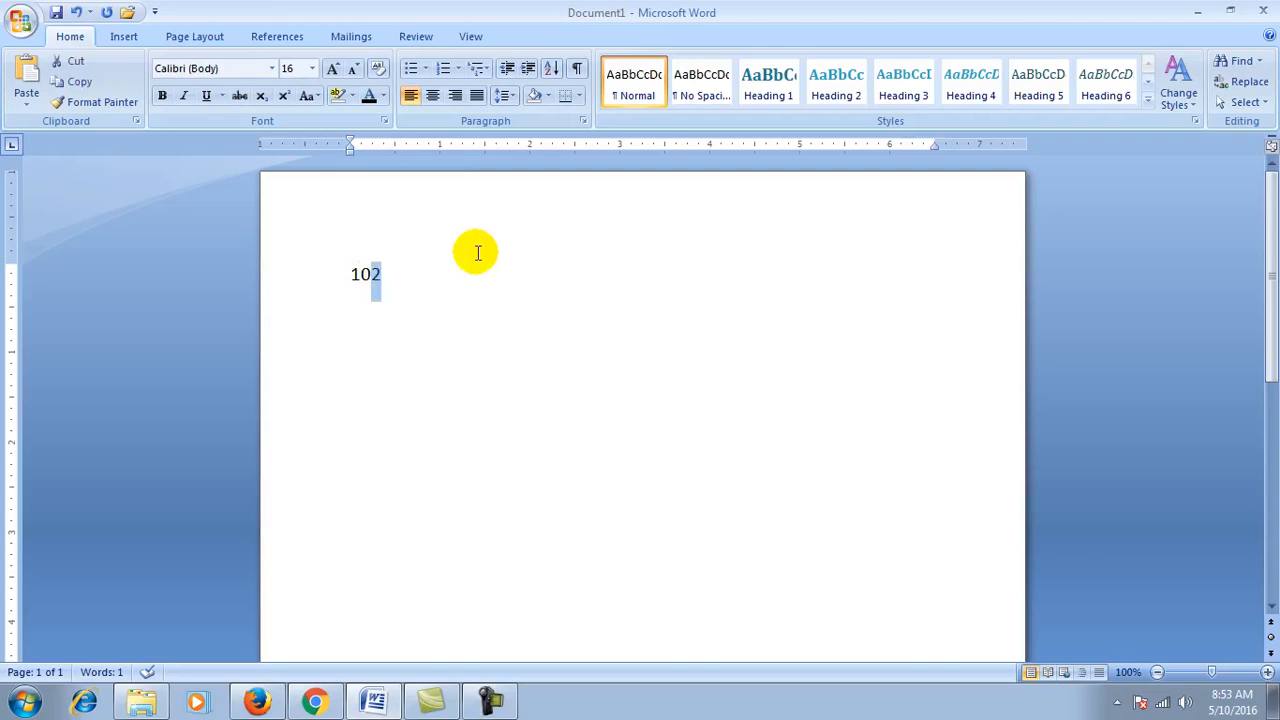
pyautogui.click(284, 95)
pyautogui.click(480, 349)
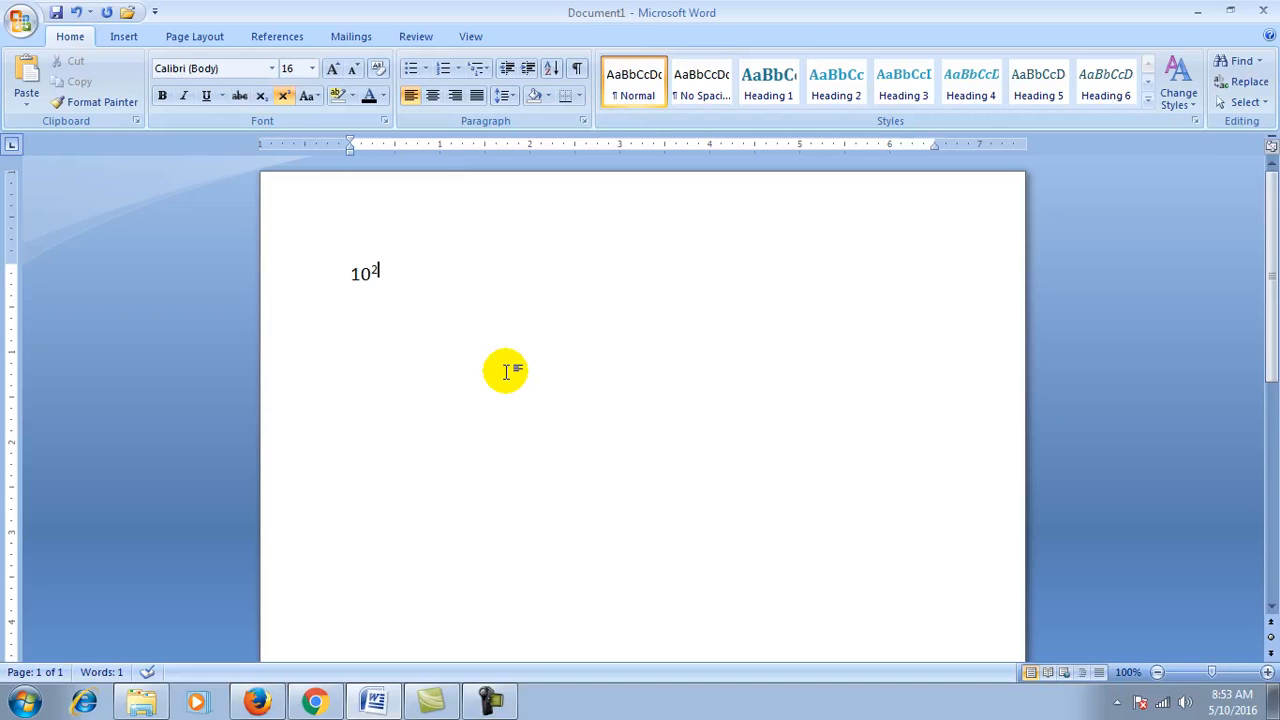
pyautogui.press('BackSpace')
pyautogui.press('BackSpace')
pyautogui.press('BackSpace')
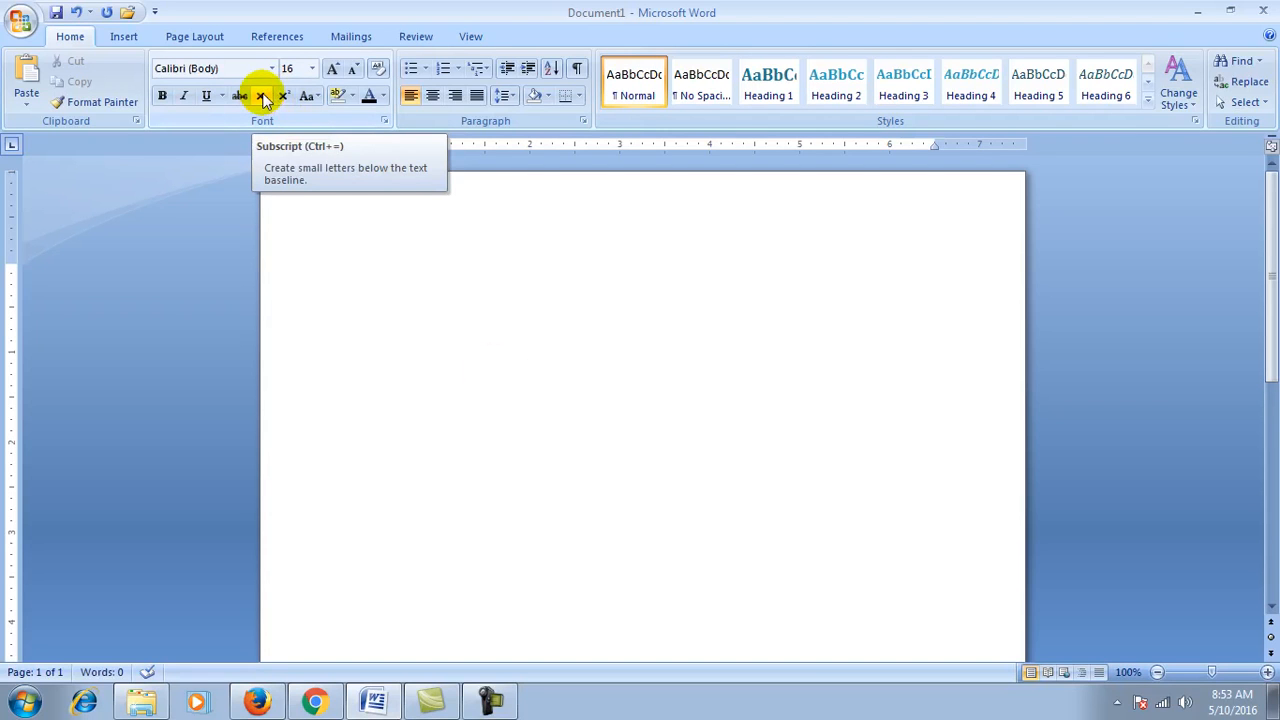
pyautogui.click(316, 97)
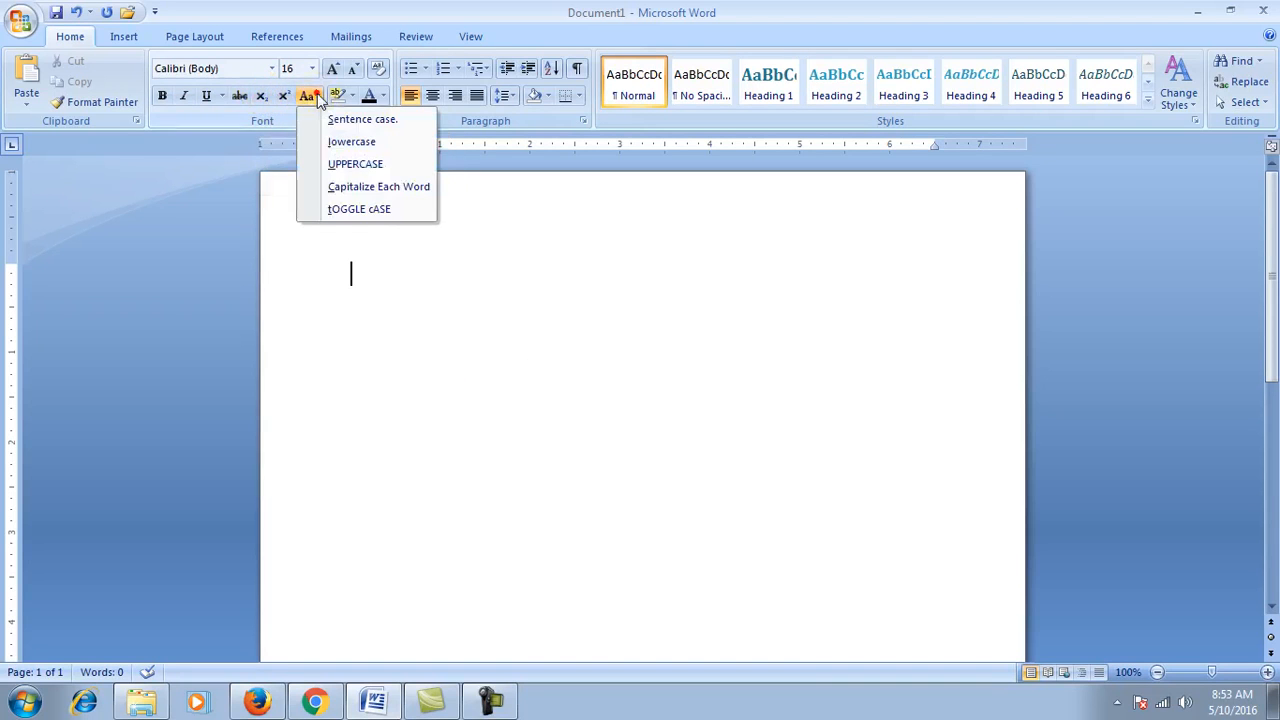
pyautogui.click(380, 243)
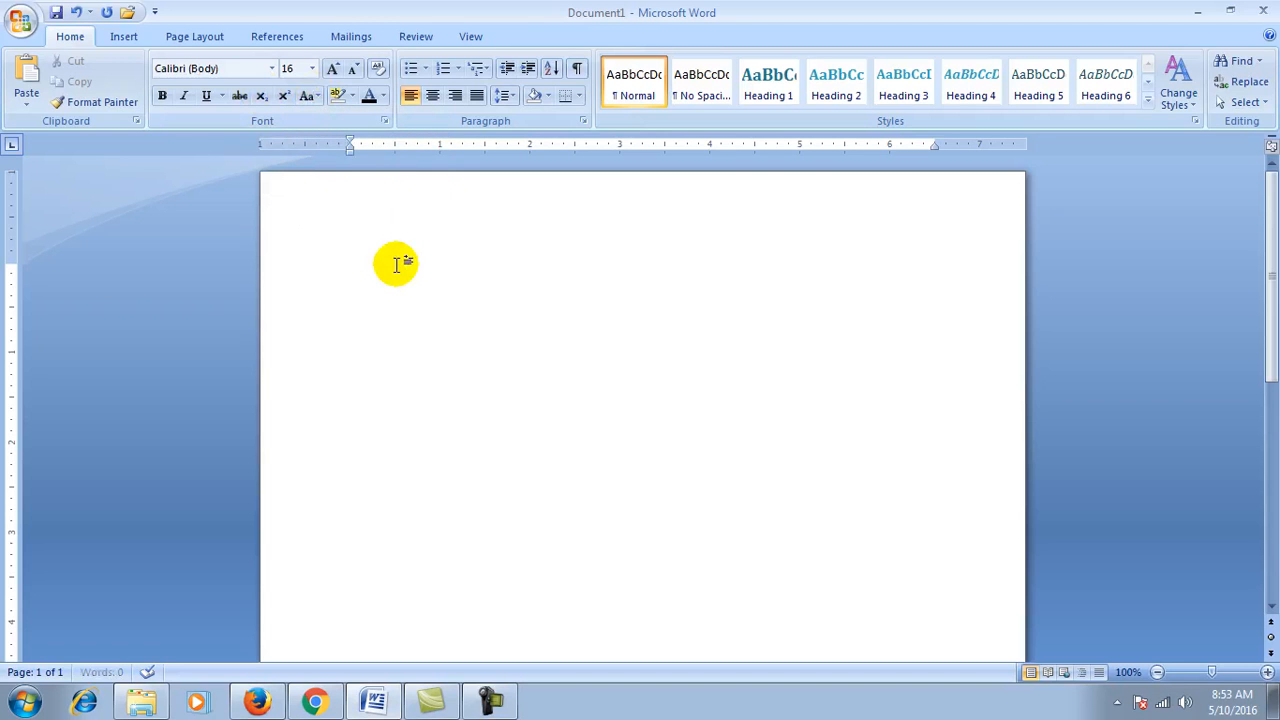
pyautogui.hotkey('ctrl', 'v')
pyautogui.hotkey('ctrl', 'v')
pyautogui.hotkey('ctrl', 'v')
pyautogui.hotkey('ctrl', 'v')
pyautogui.hotkey('ctrl', 'v')
pyautogui.hotkey('ctrl', 'v')
pyautogui.hotkey('ctrl', 'v')
pyautogui.hotkey('ctrl', 'v')
pyautogui.hotkey('ctrl', 'v')
pyautogui.hotkey('ctrl', 'v')
pyautogui.hotkey('ctrl', 'v')
pyautogui.hotkey('ctrl', 'v')
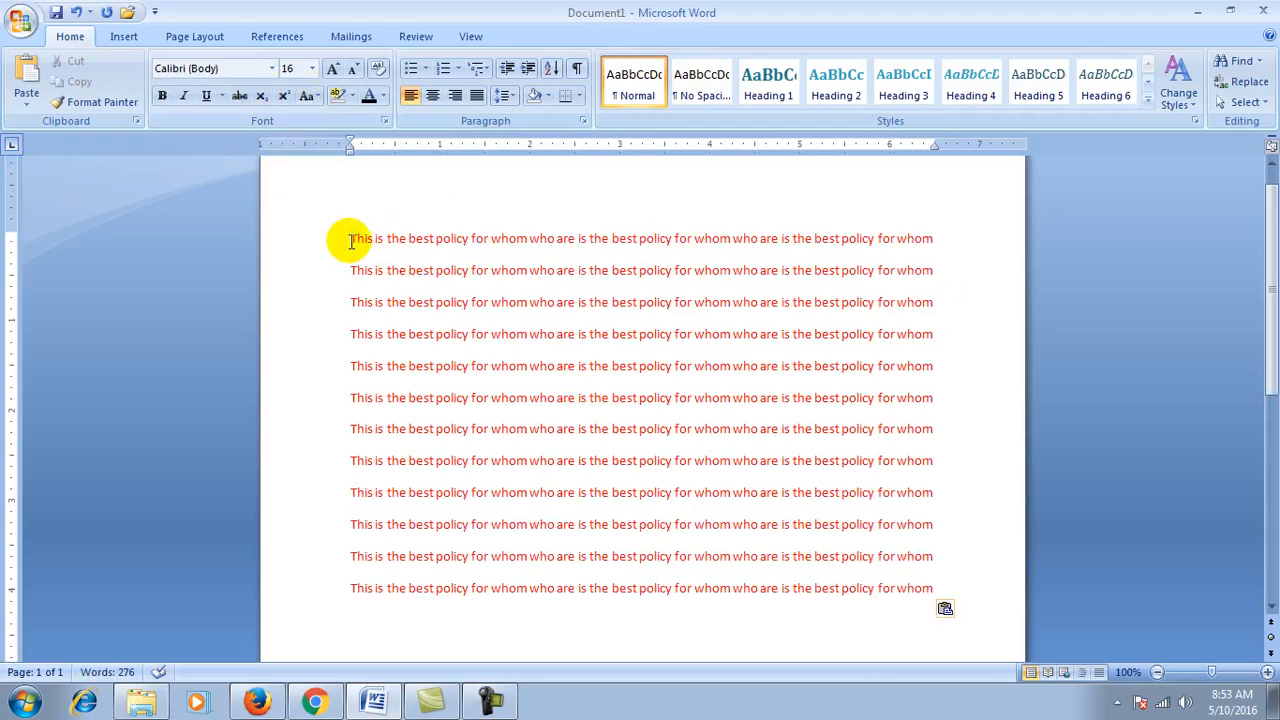
pyautogui.hotkey('ctrl', 'a')
pyautogui.click(369, 96)
pyautogui.click(316, 97)
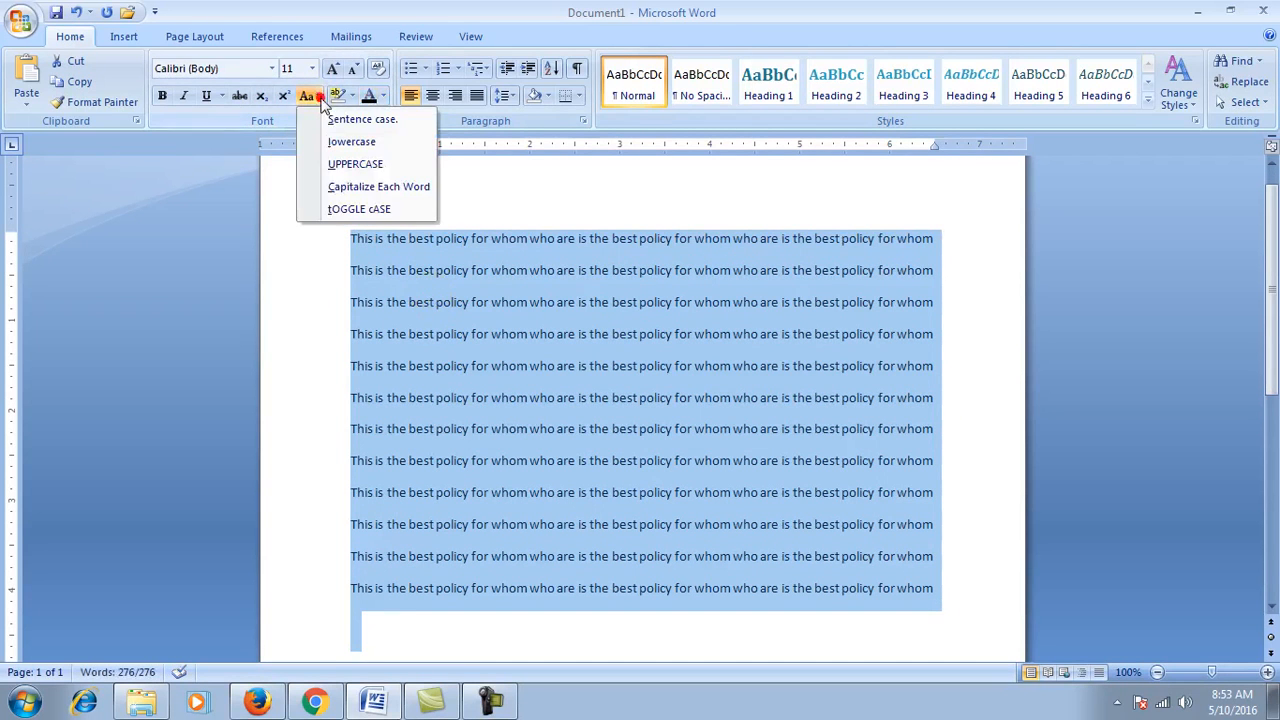
pyautogui.click(322, 119)
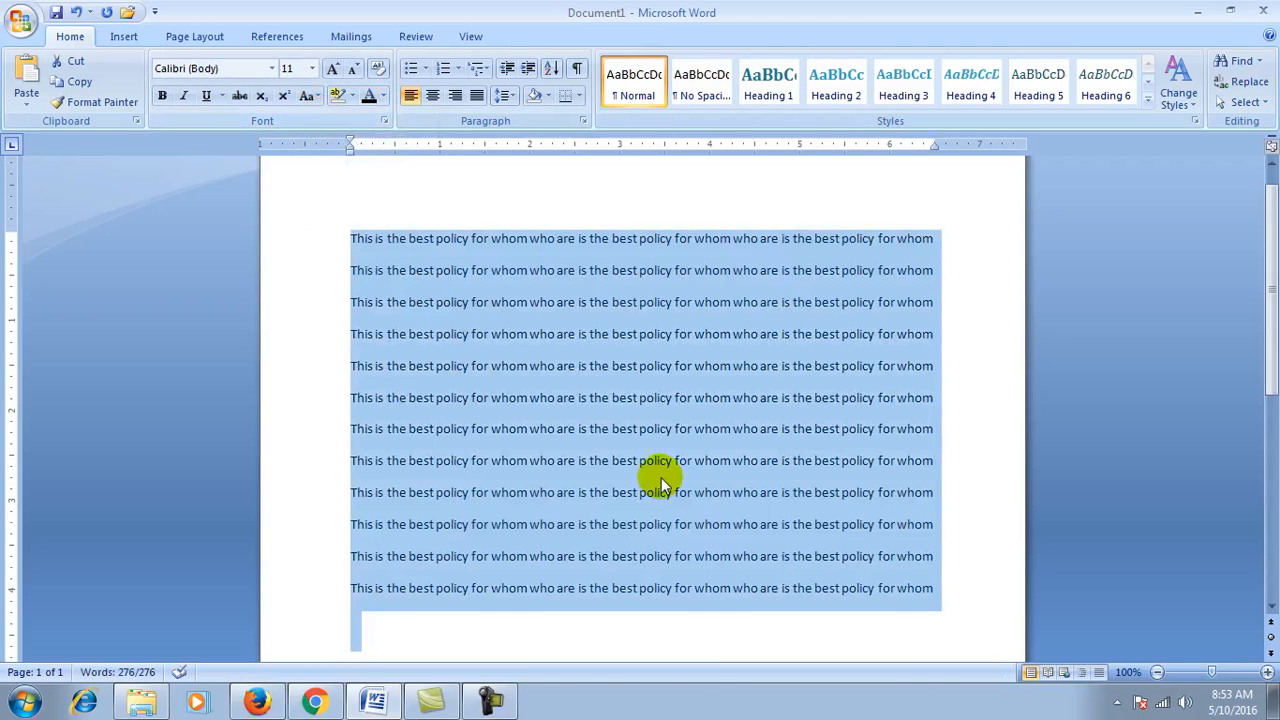
pyautogui.press('Delete')
# Step: Type 'ram and shyam are going to the market', paste the phrase after it, and select all
pyautogui.write('ra')
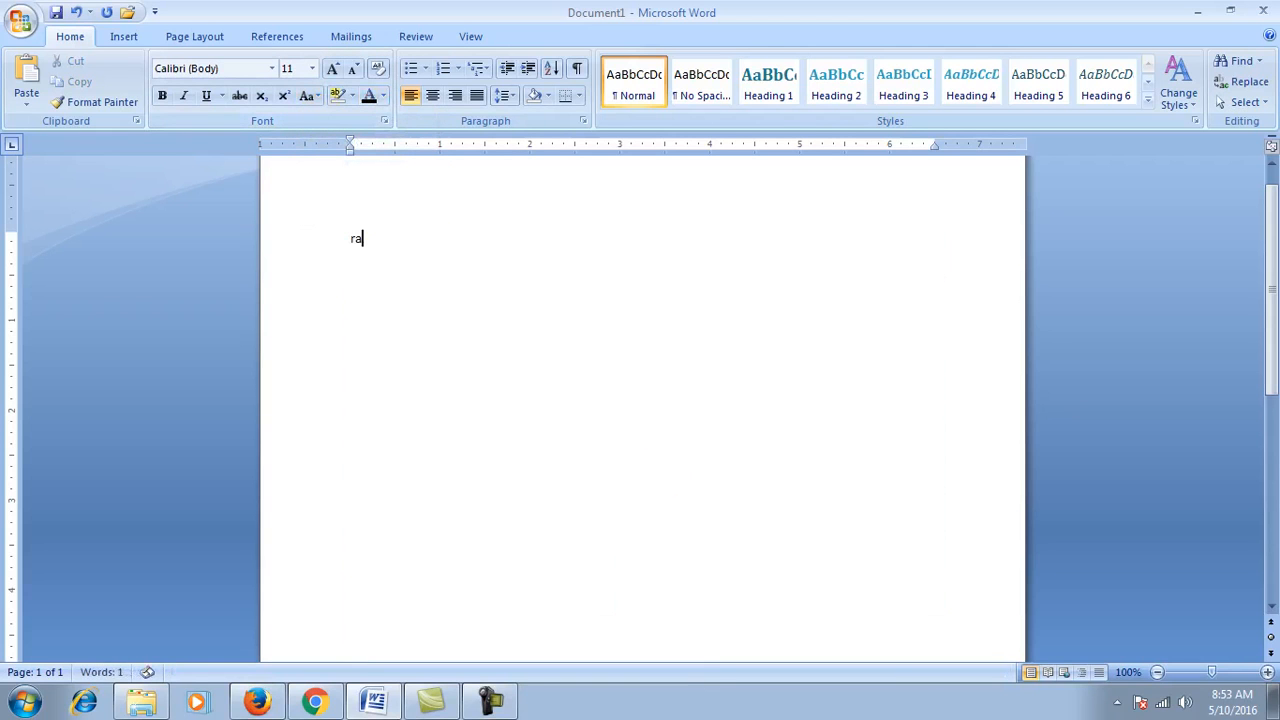
pyautogui.write('m and shyam are going t')
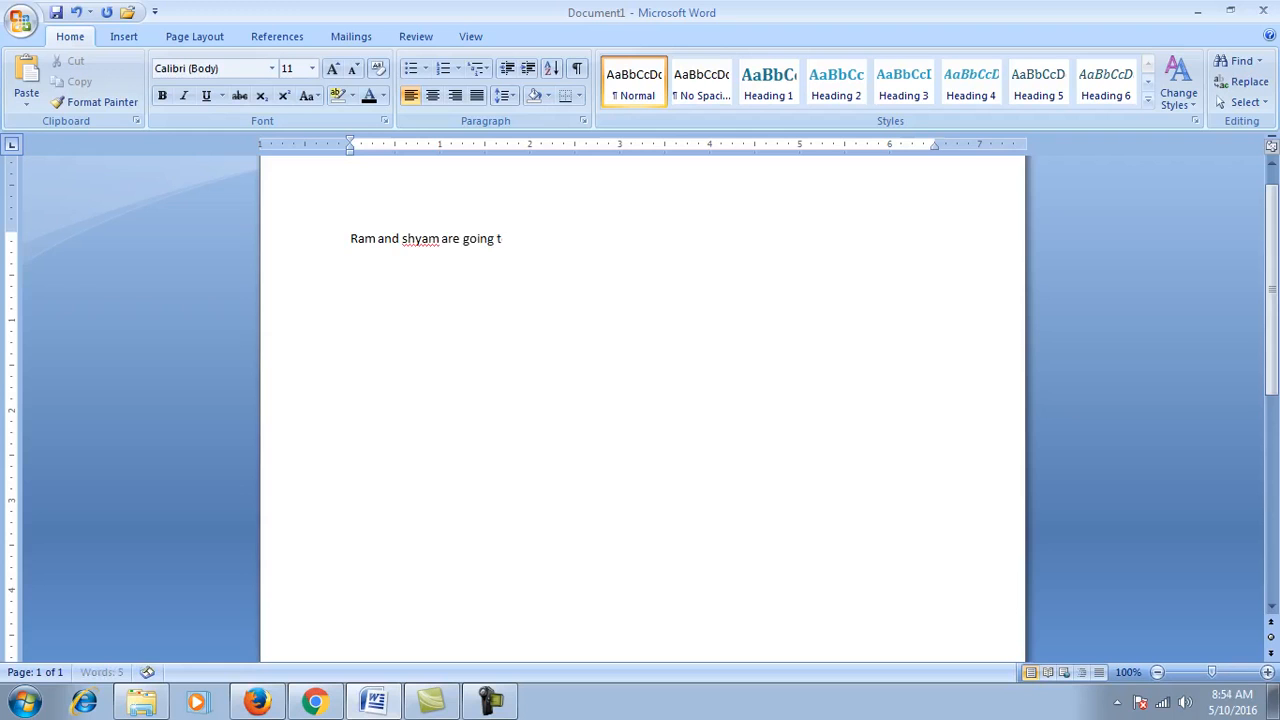
pyautogui.write('o the market')
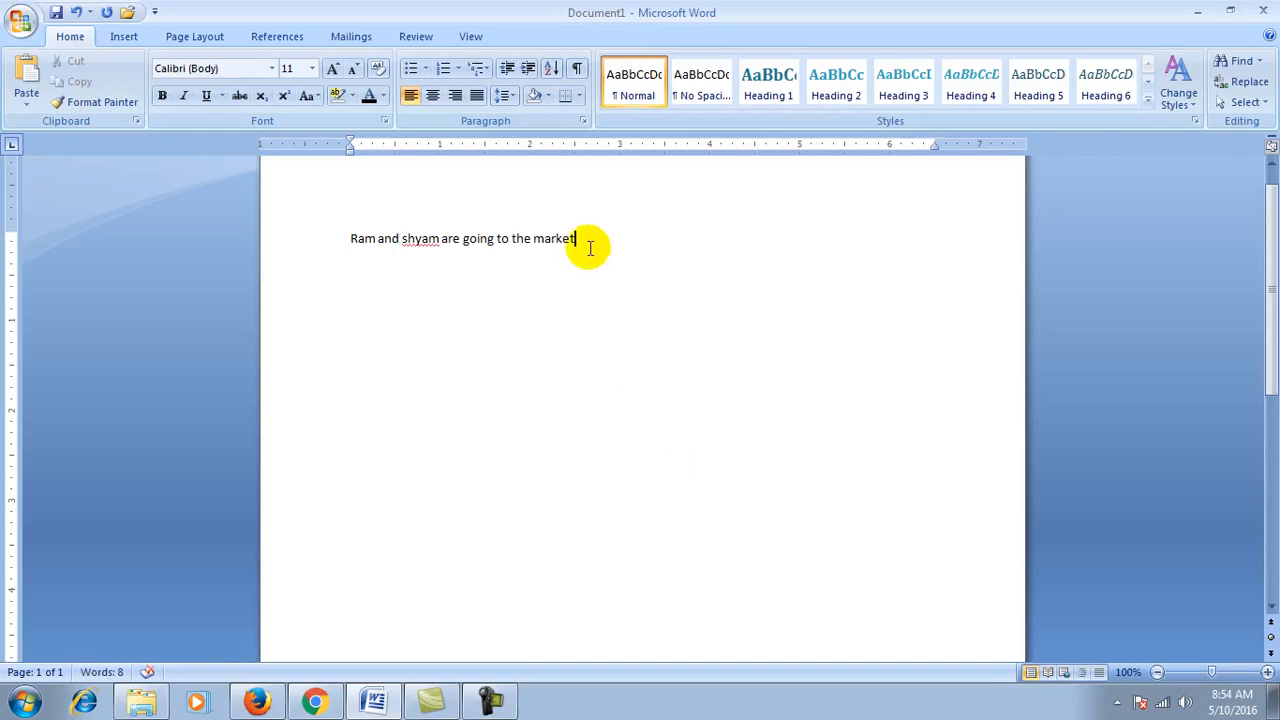
pyautogui.hotkey('shift', 'Left')
pyautogui.hotkey('shift', 'Left')
pyautogui.hotkey('shift', 'Left')
pyautogui.hotkey('shift', 'Left')
pyautogui.hotkey('shift', 'Left')
pyautogui.hotkey('shift', 'Left')
pyautogui.hotkey('shift', 'Left')
pyautogui.hotkey('shift', 'Left')
pyautogui.hotkey('shift', 'Left')
pyautogui.hotkey('shift', 'Left')
pyautogui.hotkey('shift', 'Left')
pyautogui.hotkey('shift', 'Left')
pyautogui.hotkey('shift', 'Left')
pyautogui.hotkey('shift', 'Left')
pyautogui.hotkey('shift', 'Left')
pyautogui.hotkey('shift', 'Left')
pyautogui.hotkey('shift', 'Left')
pyautogui.hotkey('shift', 'Left')
pyautogui.hotkey('shift', 'Left')
pyautogui.hotkey('shift', 'Left')
pyautogui.hotkey('shift', 'Left')
pyautogui.hotkey('shift', 'Left')
pyautogui.hotkey('shift', 'Left')
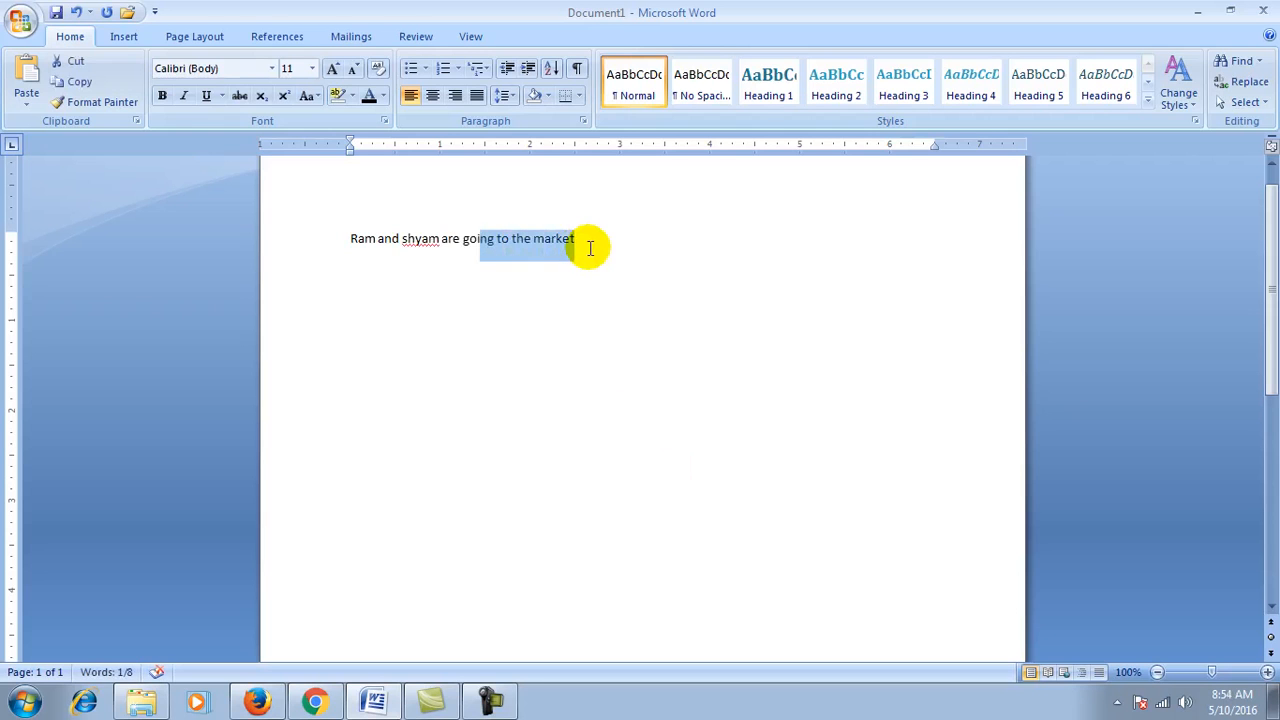
pyautogui.hotkey('ctrl', 'c')
pyautogui.click(590, 248)
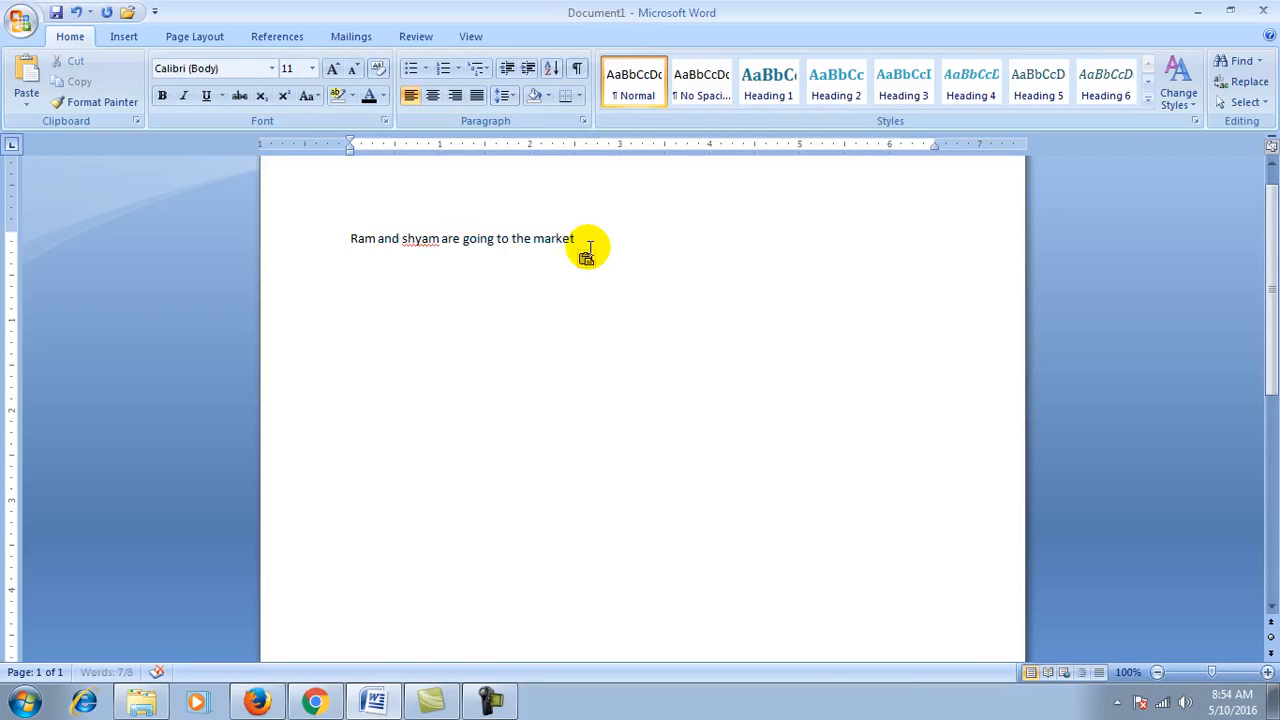
pyautogui.hotkey('ctrl', 'v')
pyautogui.hotkey('ctrl', 'v')
pyautogui.hotkey('ctrl', 'v')
pyautogui.hotkey('ctrl', 'v')
pyautogui.hotkey('ctrl', 'v')
pyautogui.hotkey('ctrl', 'v')
pyautogui.hotkey('ctrl', 'v')
pyautogui.hotkey('ctrl', 'v')
pyautogui.hotkey('ctrl', 'v')
pyautogui.hotkey('ctrl', 'v')
pyautogui.hotkey('ctrl', 'v')
pyautogui.hotkey('ctrl', 'v')
pyautogui.hotkey('ctrl', 'v')
pyautogui.hotkey('ctrl', 'v')
pyautogui.hotkey('ctrl', 'v')
pyautogui.hotkey('ctrl', 'v')
pyautogui.hotkey('ctrl', 'v')
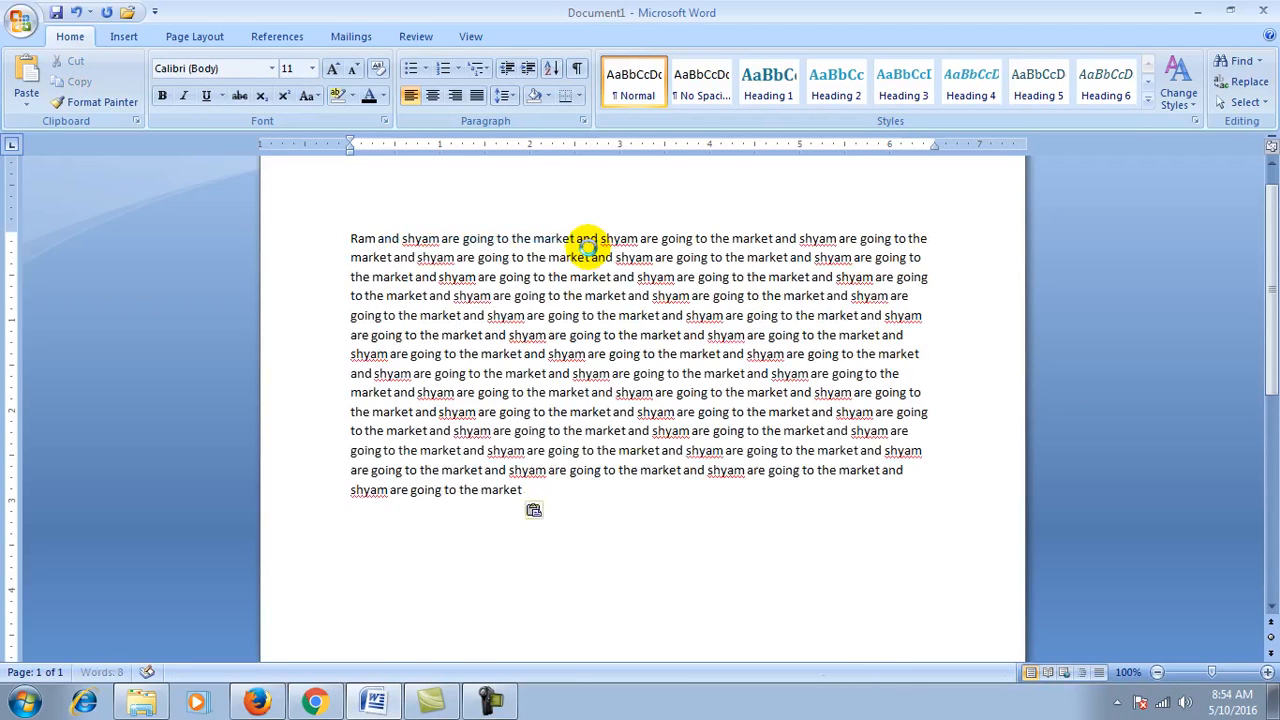
pyautogui.hotkey('ctrl', 'a')
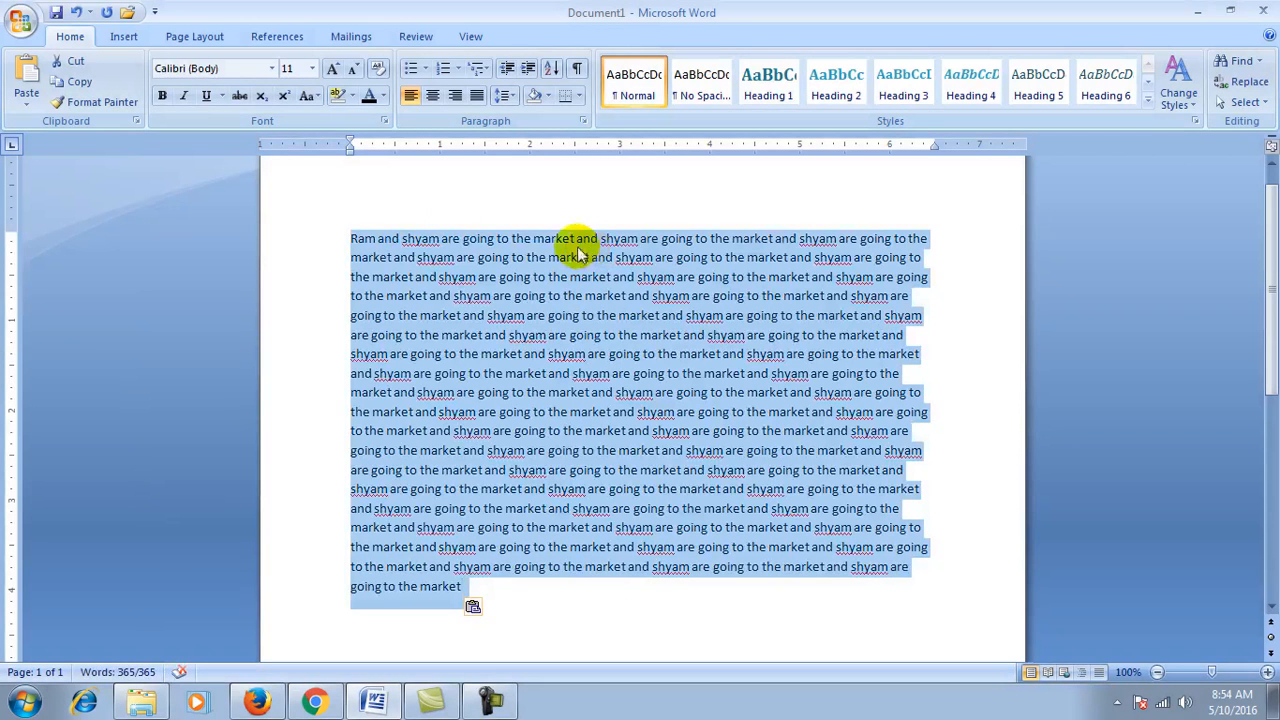
# Step: Change the selected text to UPPERCASE, then lowercase, then Capitalize Each Word
pyautogui.click(308, 96)
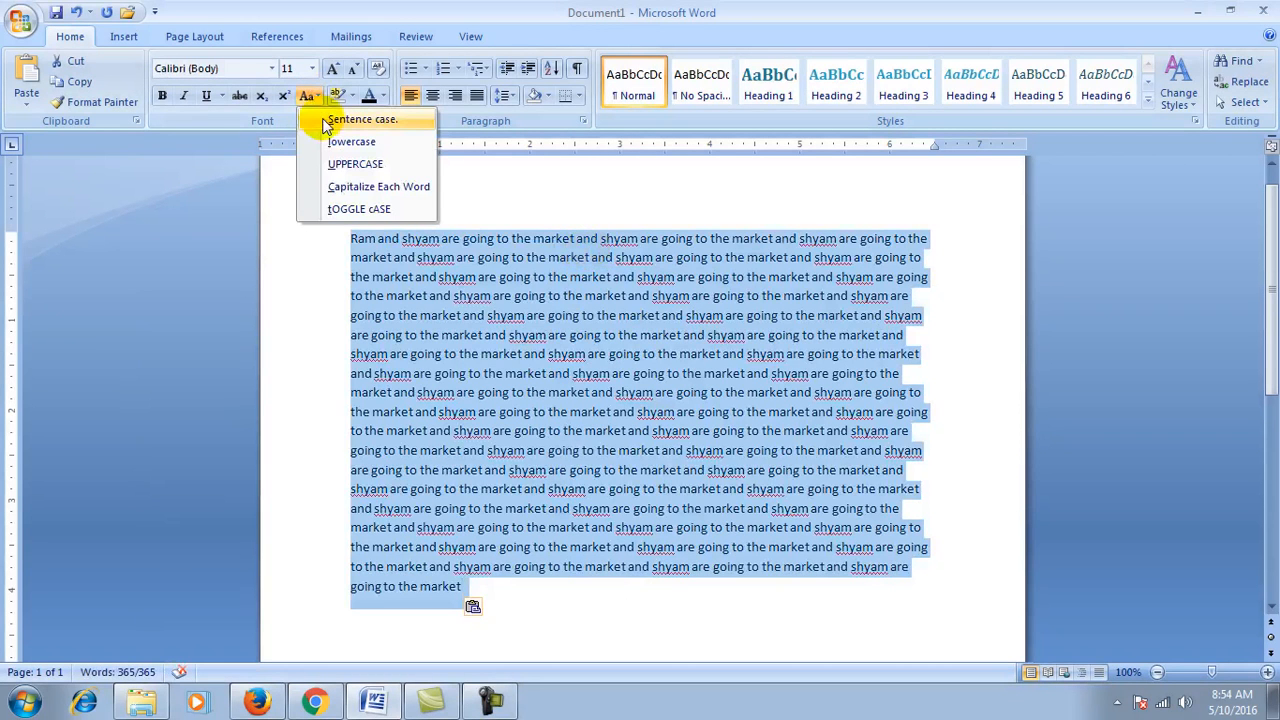
pyautogui.click(376, 167)
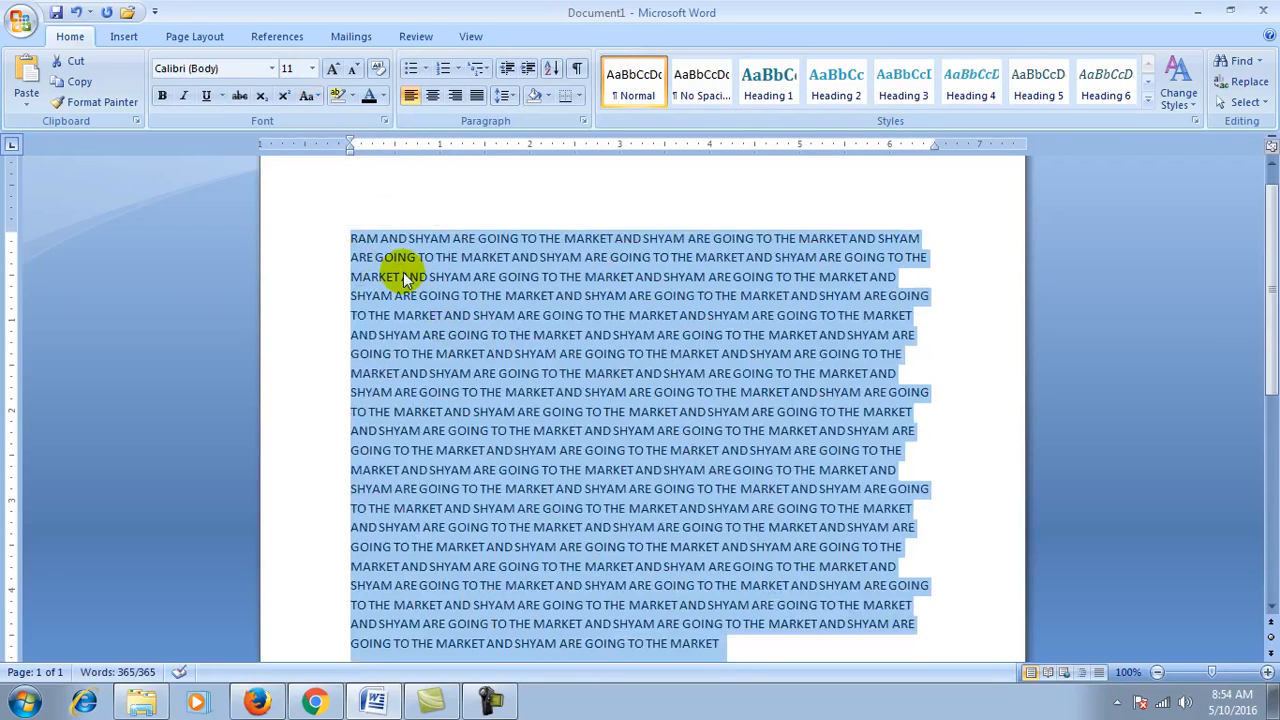
pyautogui.click(314, 95)
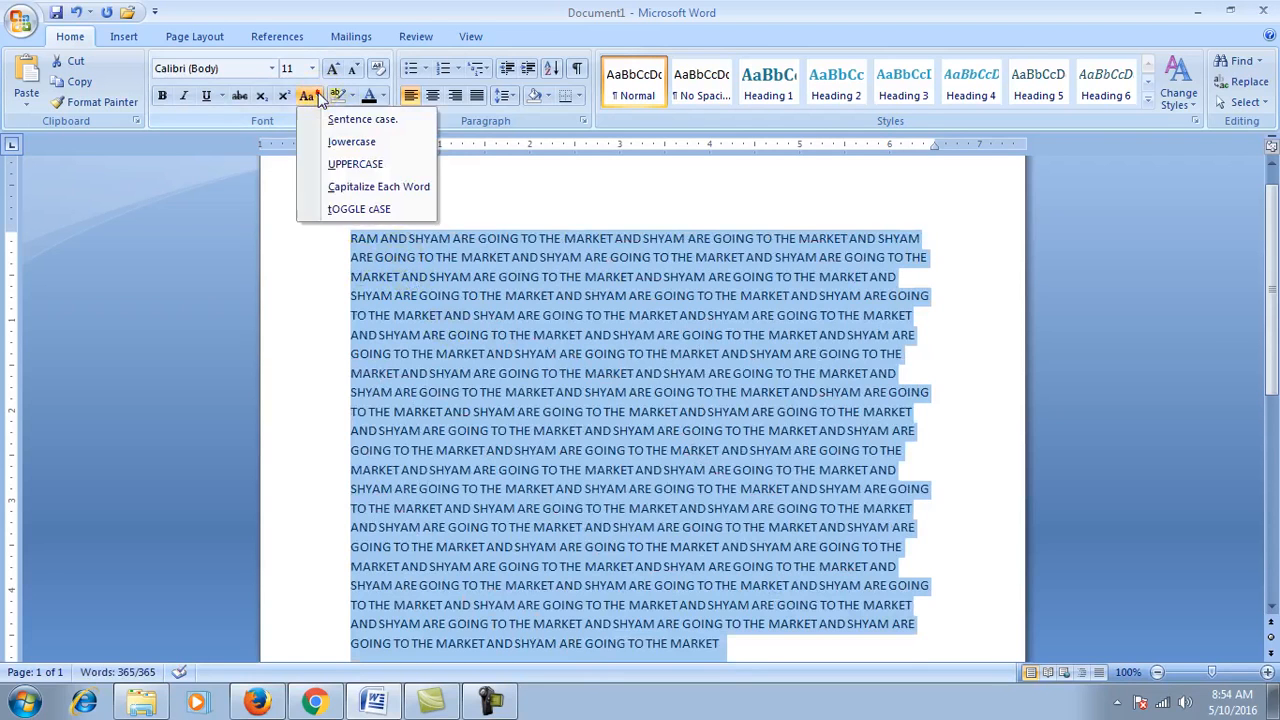
pyautogui.click(329, 145)
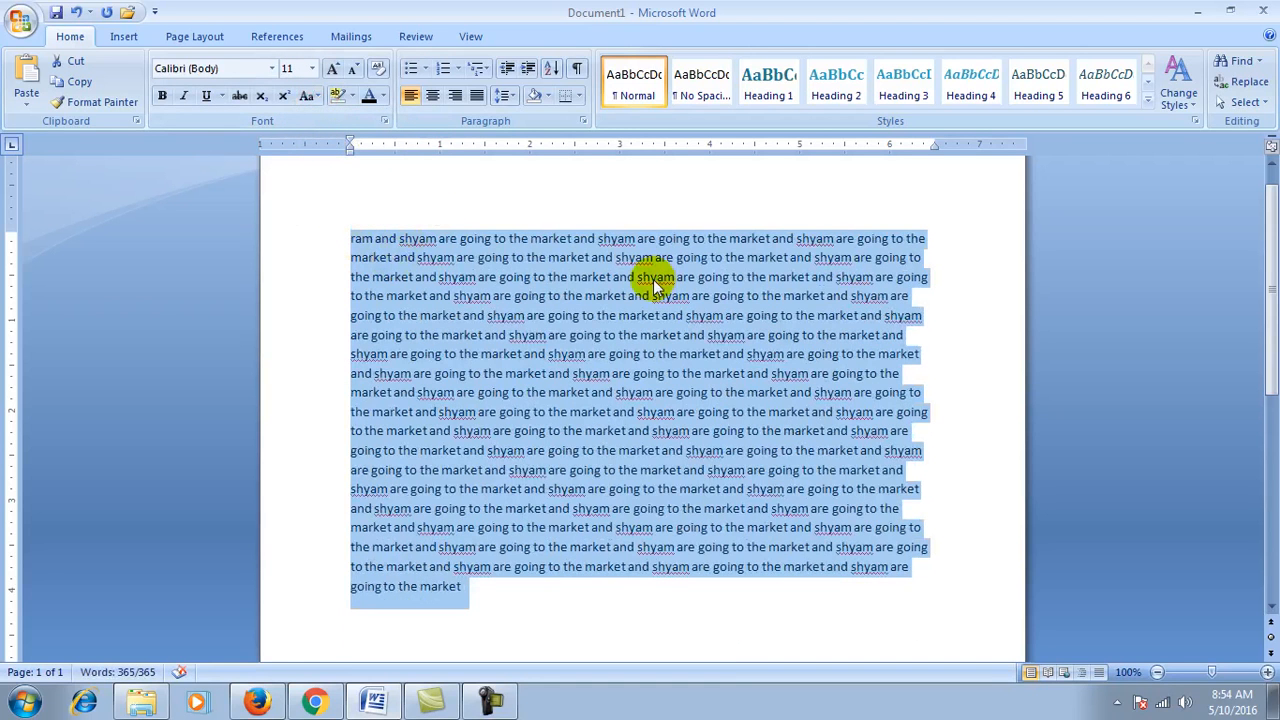
pyautogui.click(312, 95)
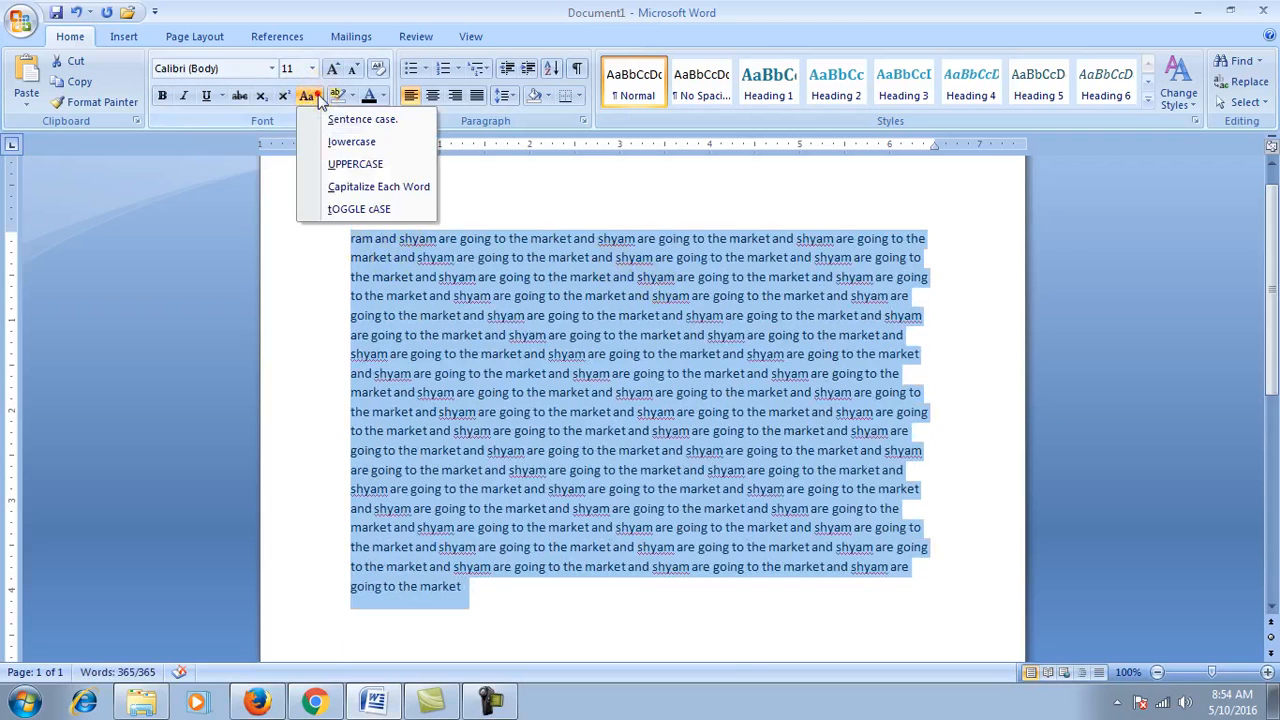
pyautogui.click(357, 192)
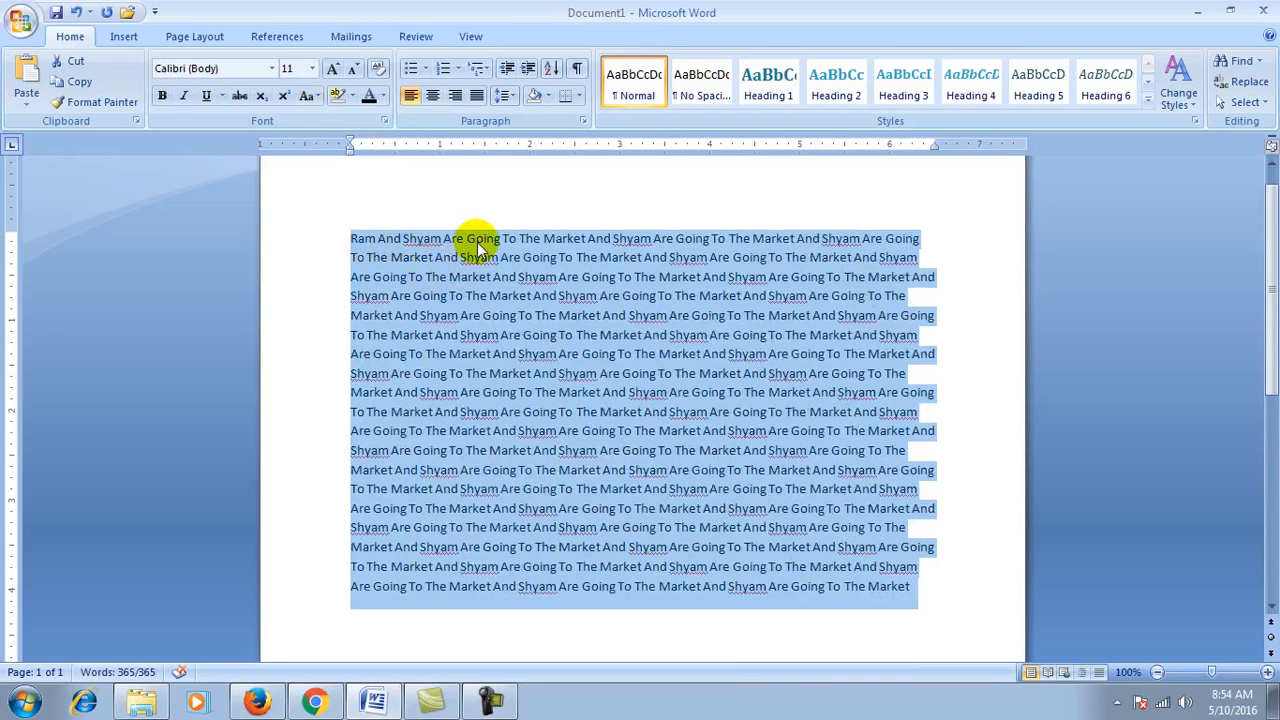
# Step: Apply tOGGLE cASE, then return the text to Sentence case
pyautogui.click(308, 96)
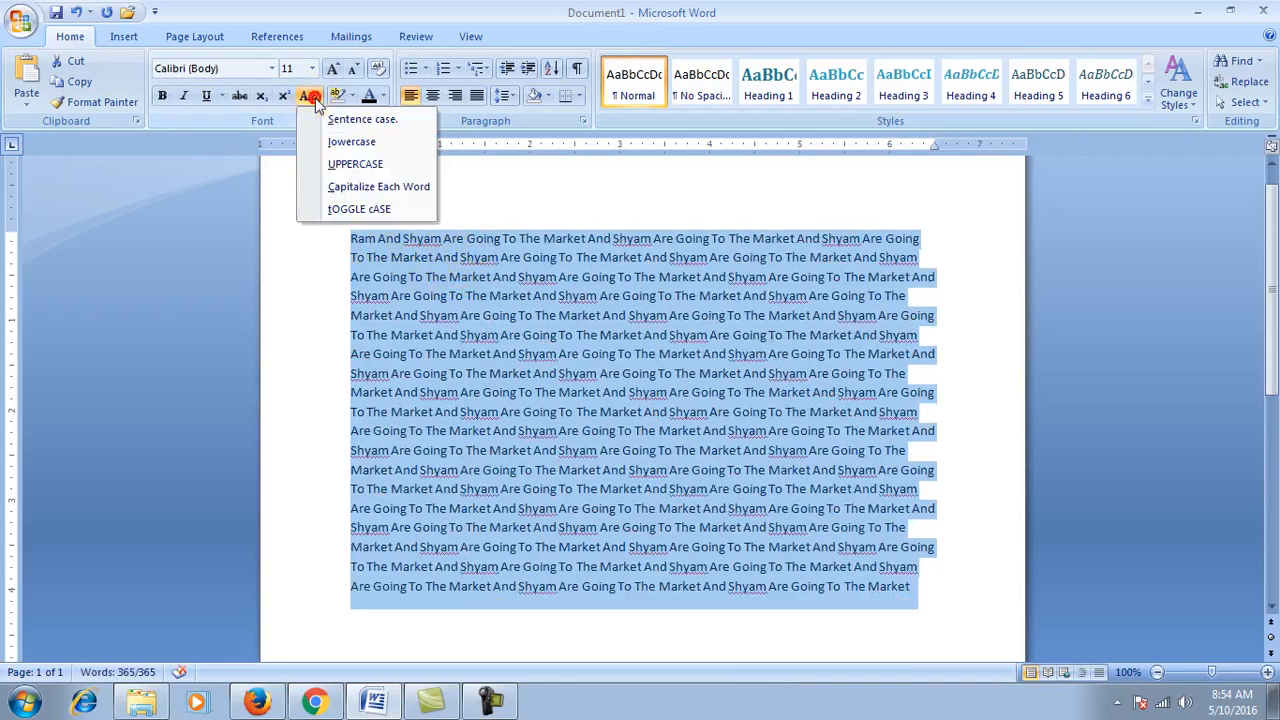
pyautogui.click(345, 208)
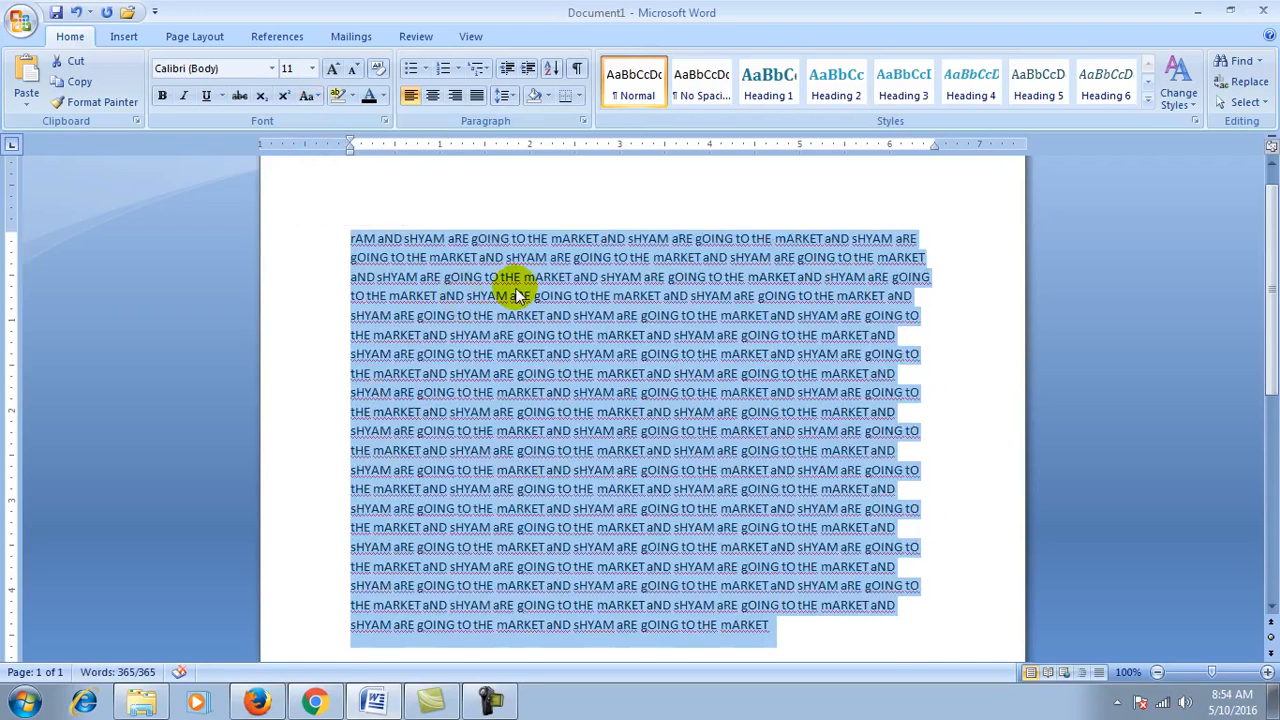
pyautogui.click(316, 96)
pyautogui.click(330, 119)
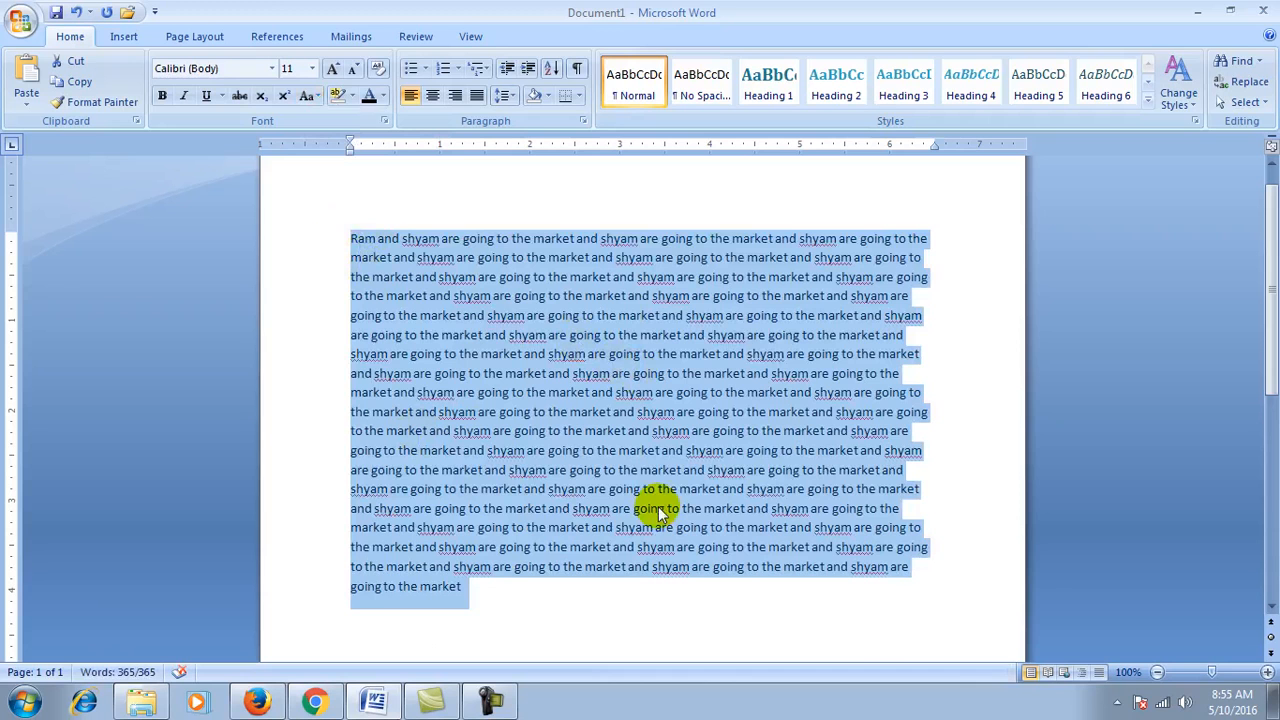
pyautogui.click(309, 95)
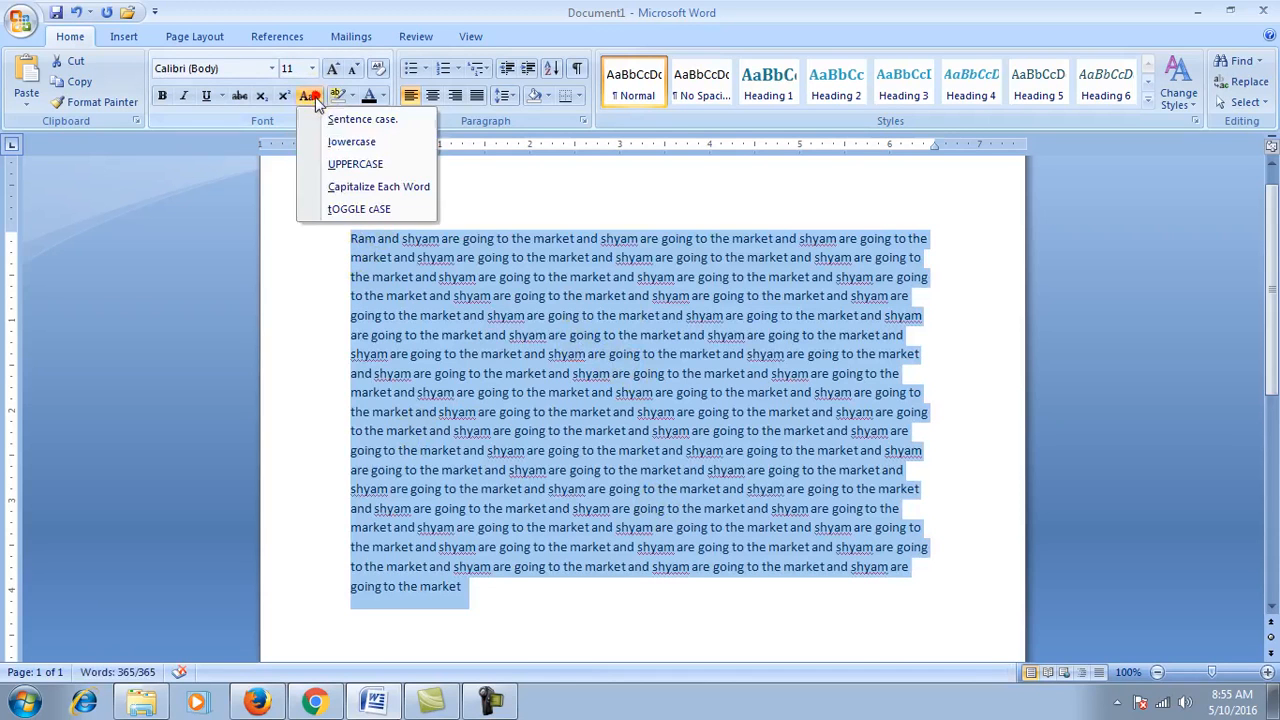
pyautogui.click(501, 354)
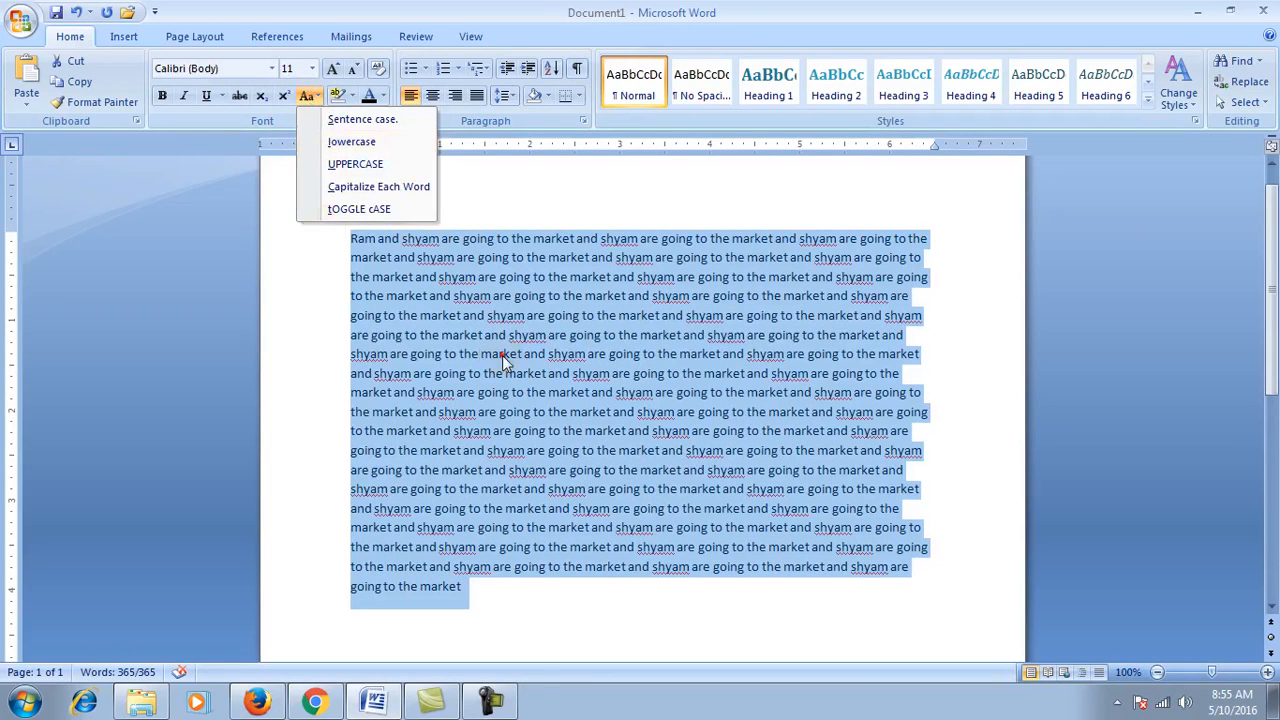
# Step: Colour the selected market text red
pyautogui.click(383, 96)
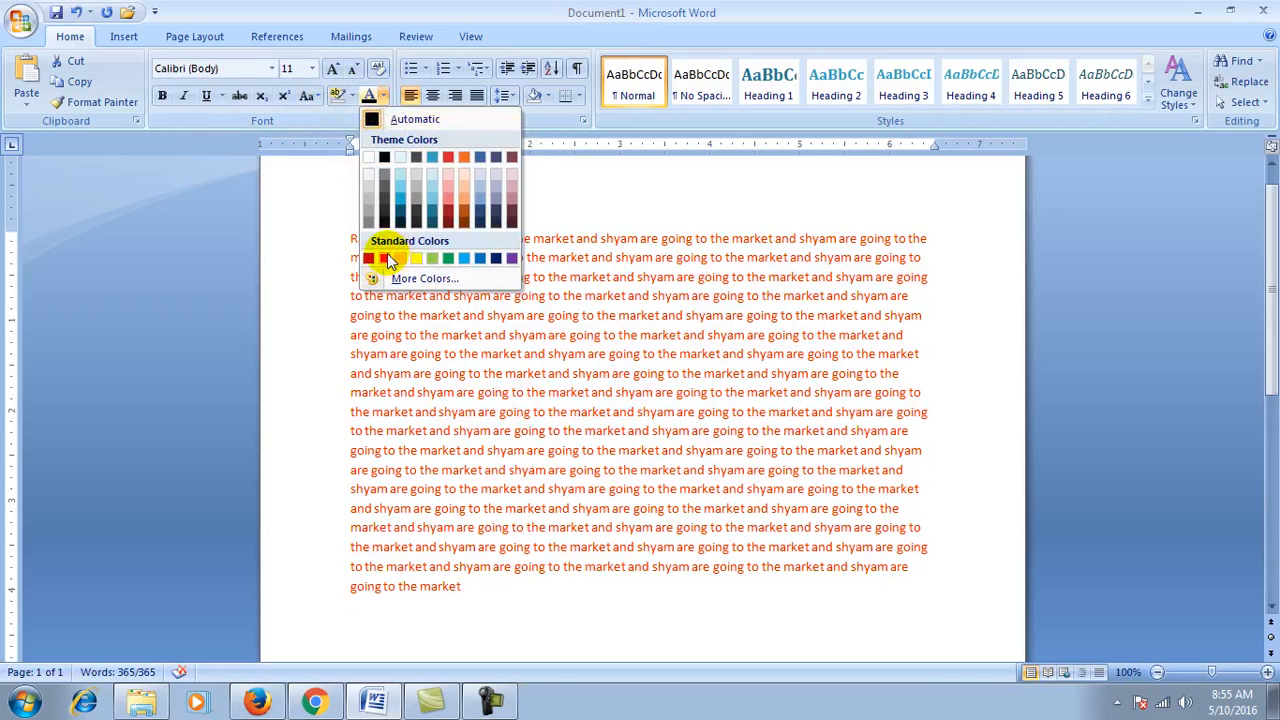
pyautogui.click(420, 27)
pyautogui.click(352, 96)
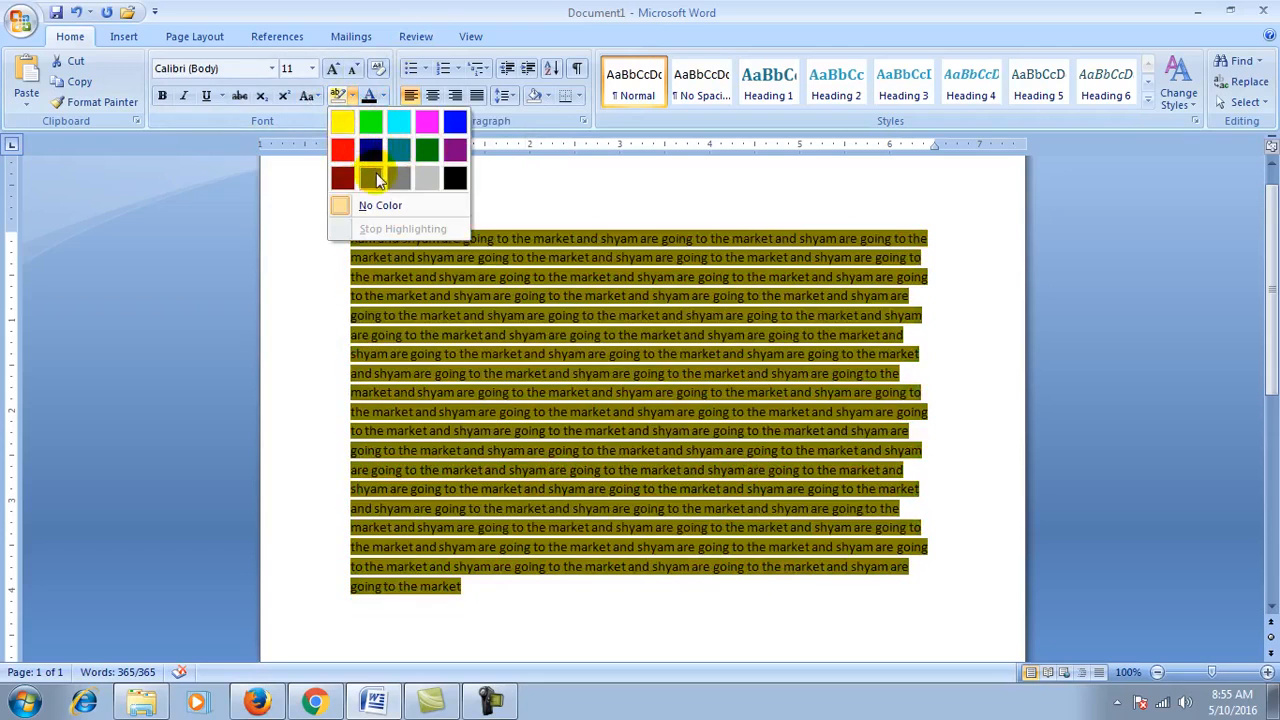
pyautogui.click(430, 8)
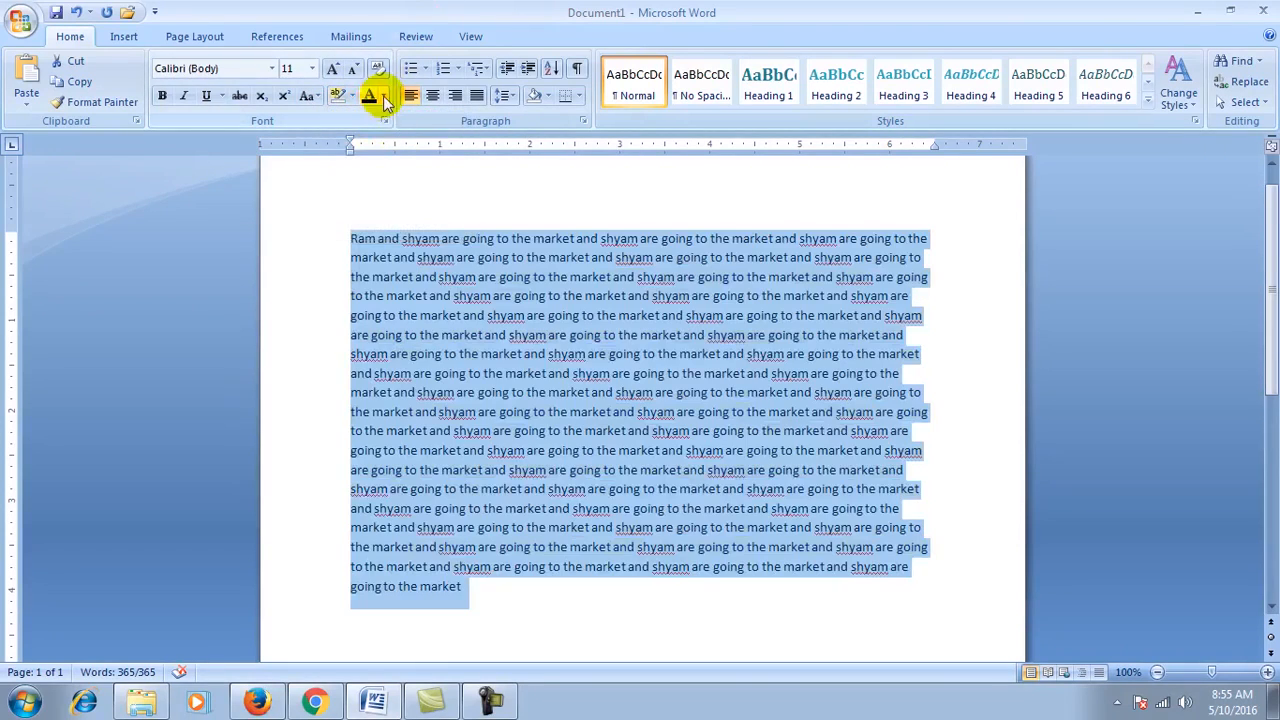
pyautogui.click(384, 97)
pyautogui.click(370, 258)
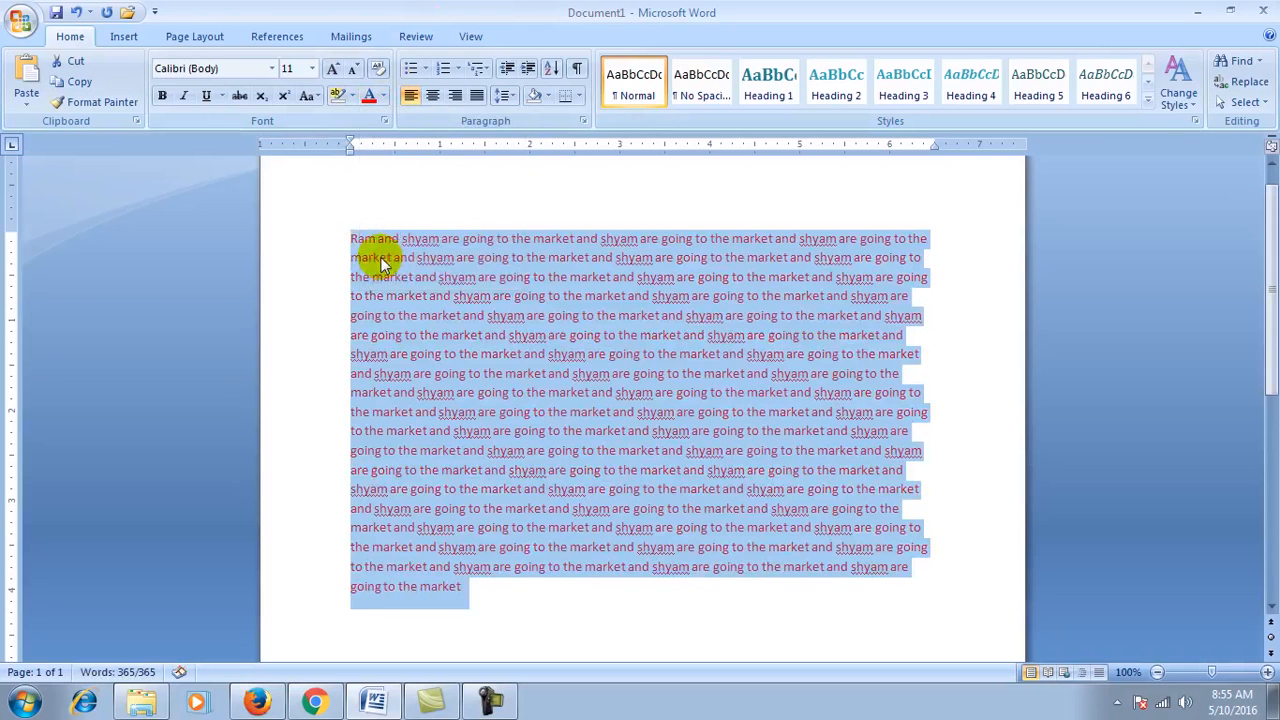
pyautogui.click(490, 343)
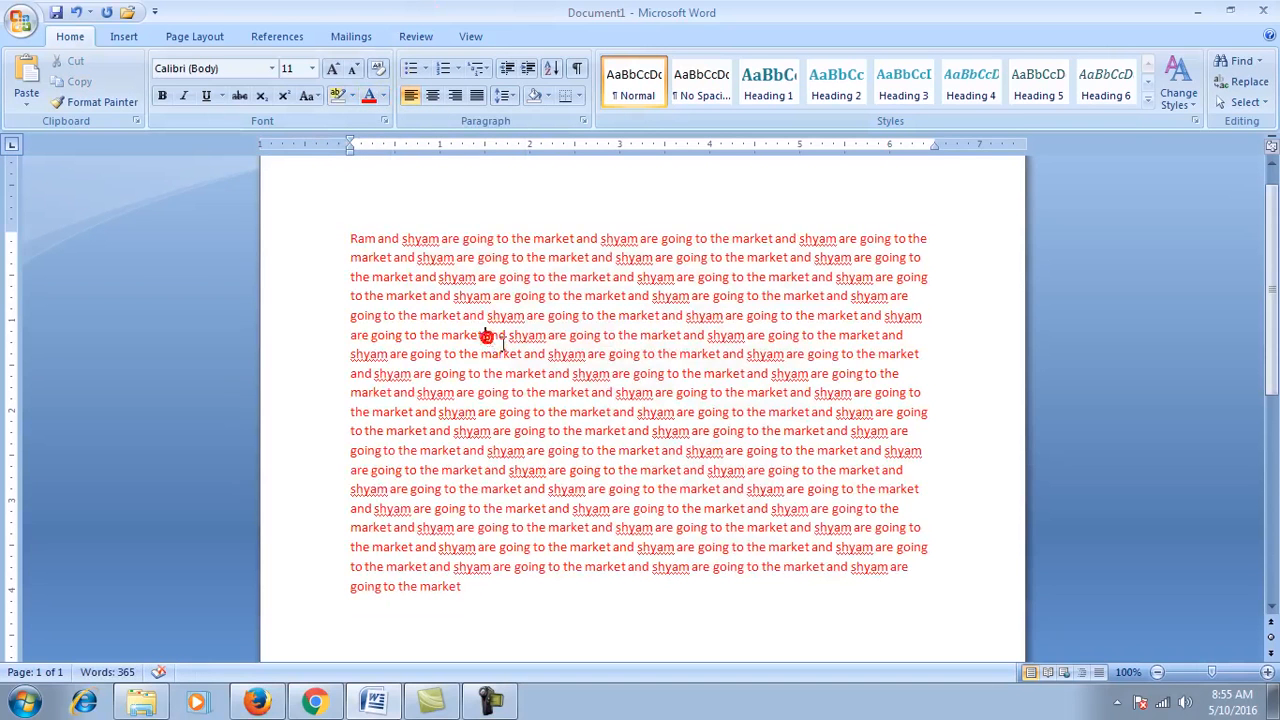
# Step: Clear the red paragraph's formatting, then delete all the document text
pyautogui.tripleClick(372, 237)
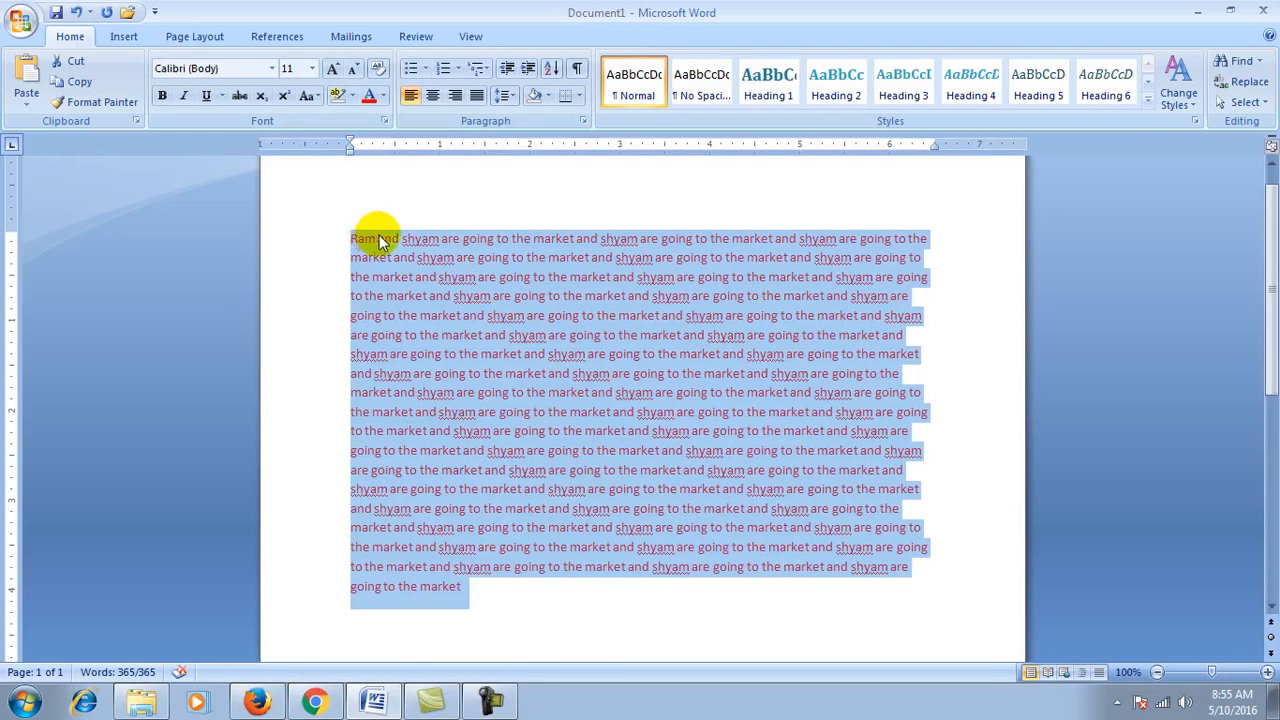
pyautogui.click(379, 72)
pyautogui.click(443, 350)
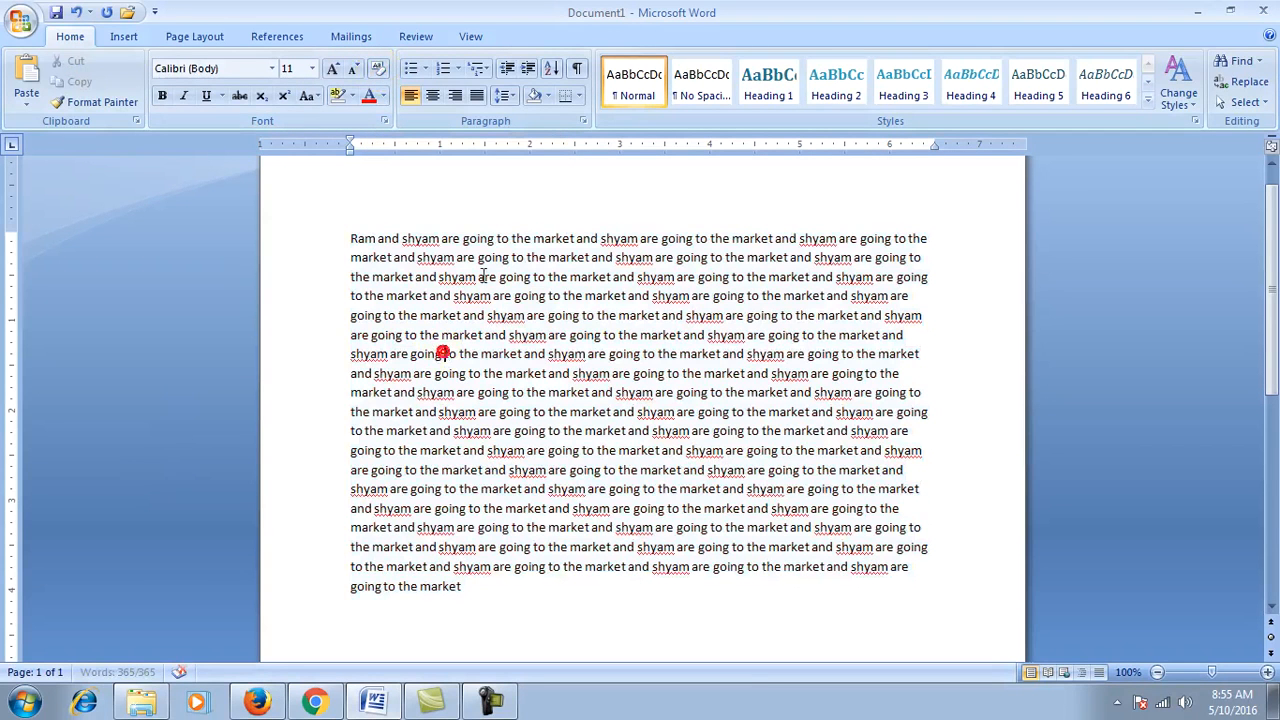
pyautogui.hotkey('ctrl', 'a')
pyautogui.hotkey('ctrl', 'Delete')
pyautogui.hotkey('ctrl', 'a')
pyautogui.press('Delete')
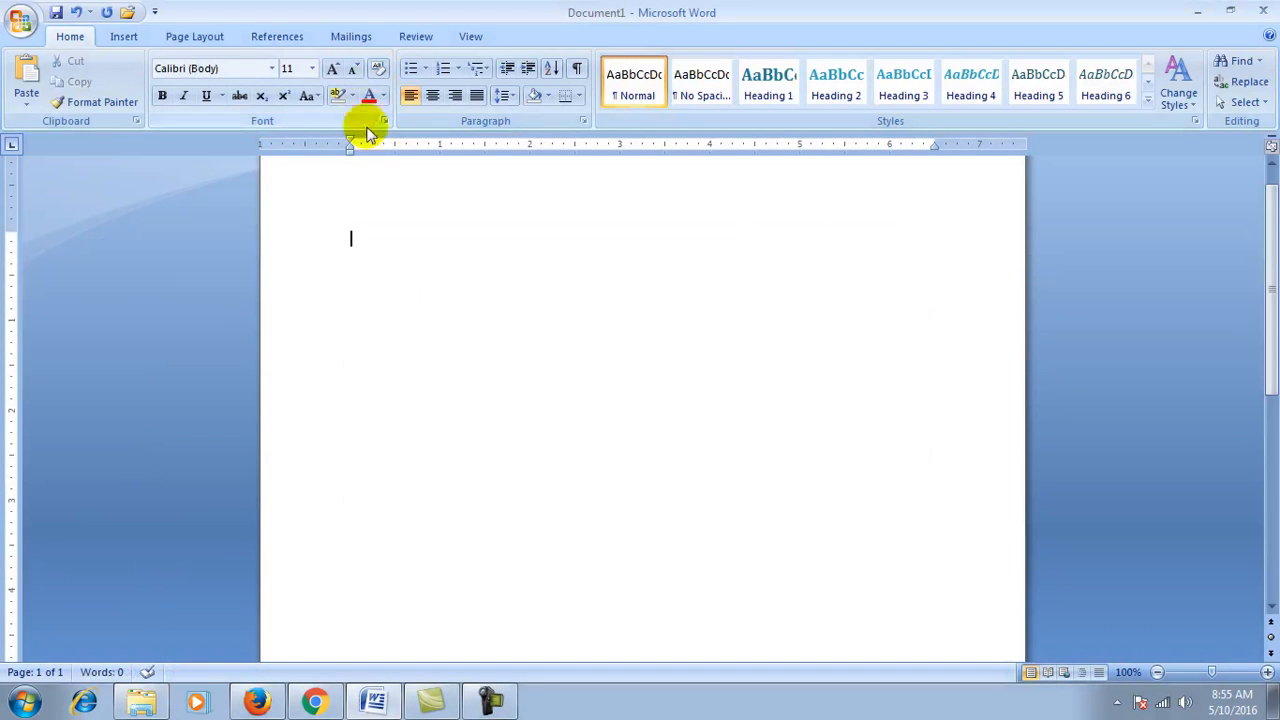
# Step: Apply the checkmark bullet from the Bullets library
pyautogui.click(425, 68)
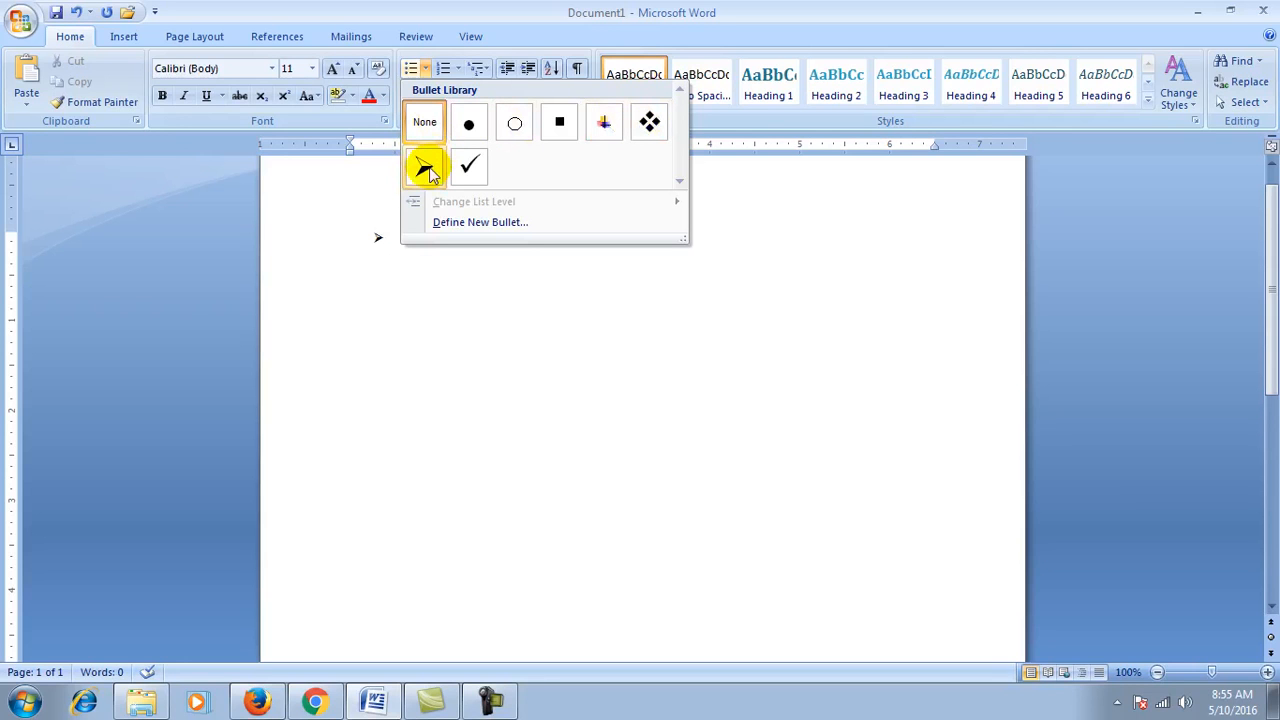
pyautogui.click(569, 20)
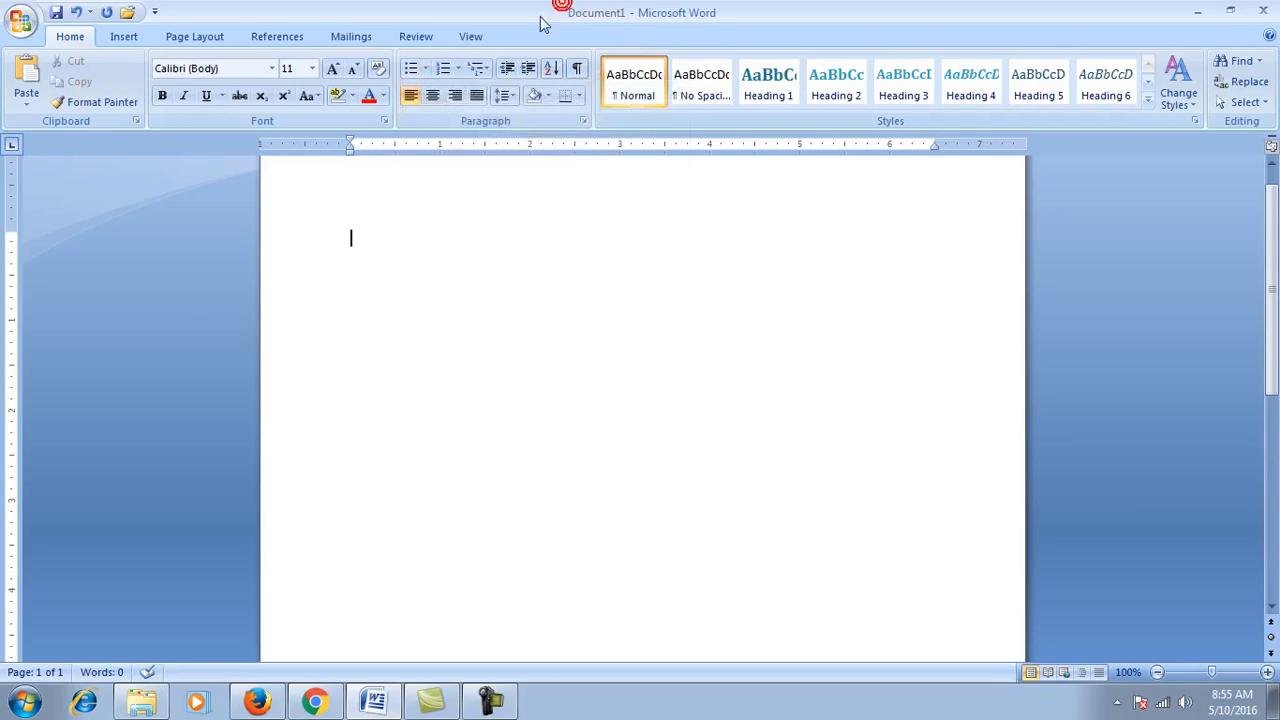
pyautogui.click(426, 72)
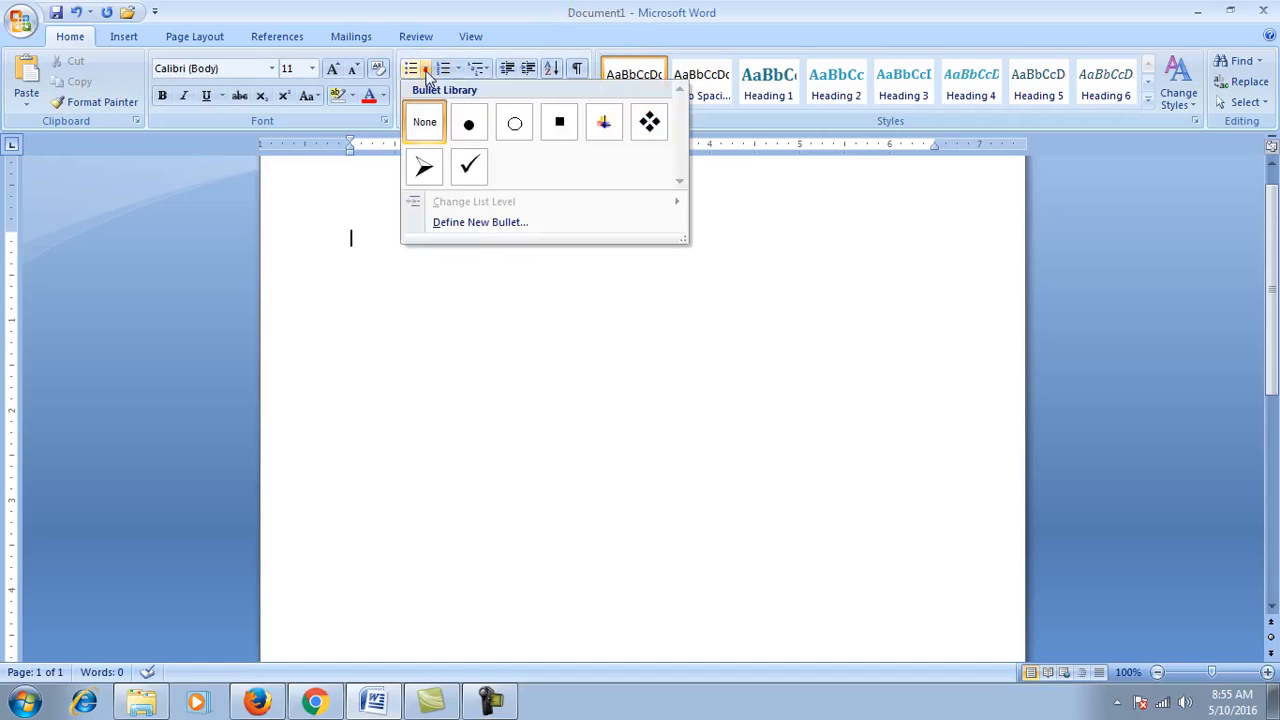
pyautogui.click(468, 168)
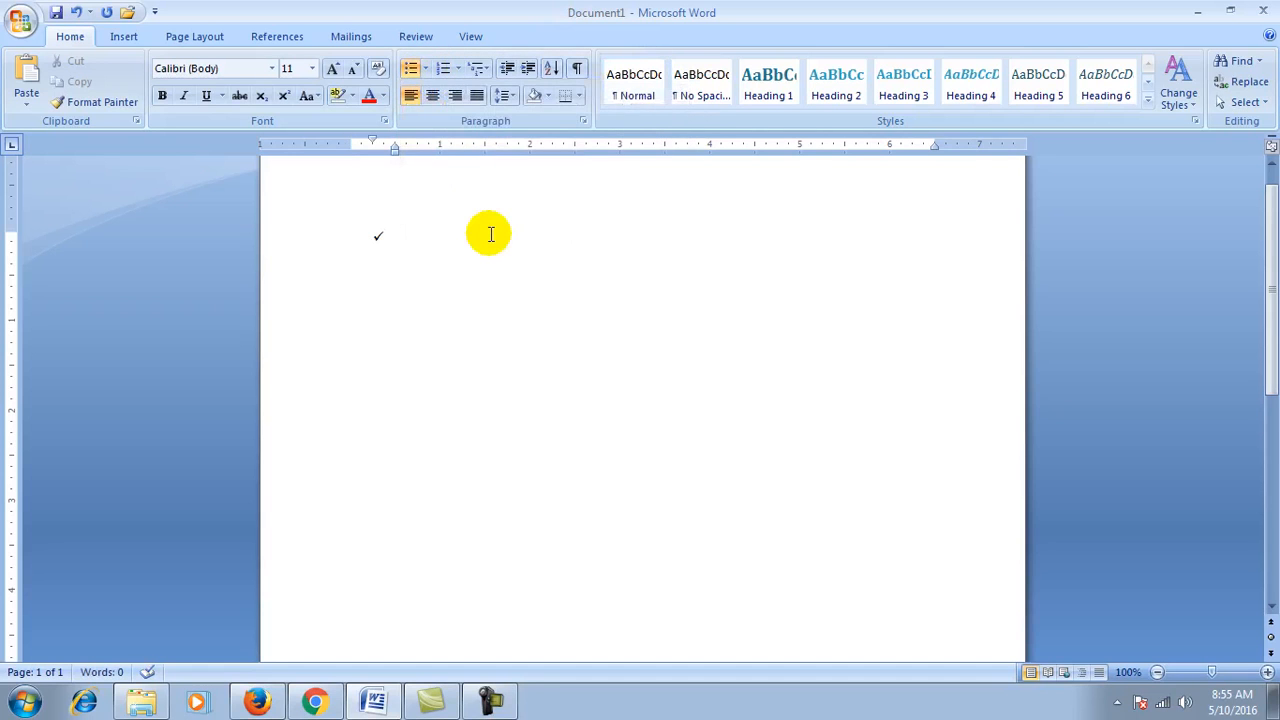
# Step: Type three lines of sample text as list items, leaving an empty fourth bullet
pyautogui.write('this')
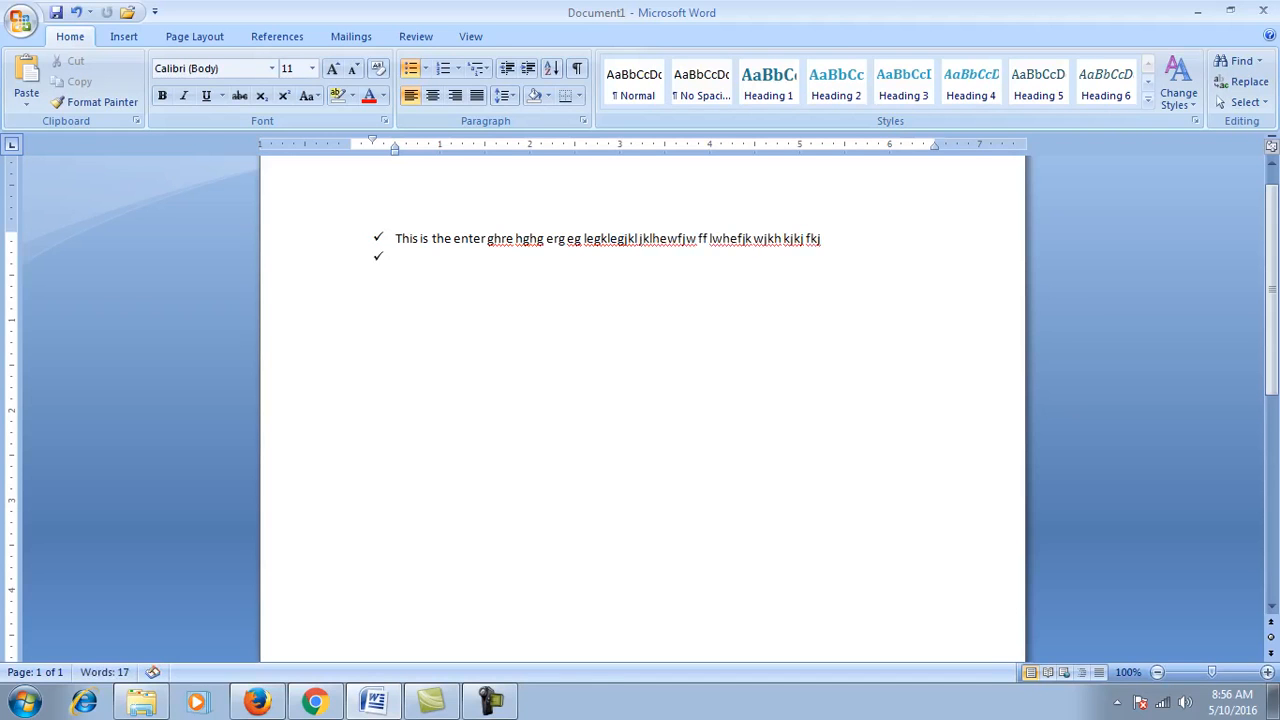
pyautogui.write('fjkhw ekjjkwhfj khewjkfh wekj fhkjw kjwh fkj')
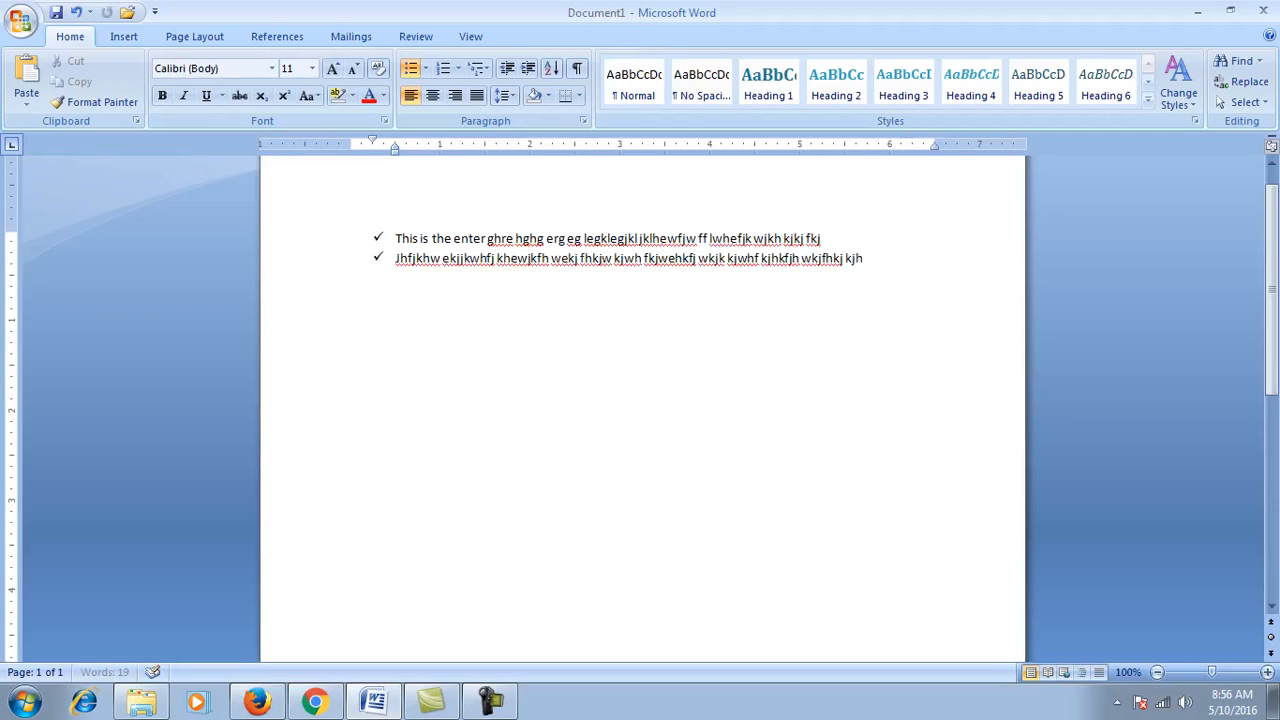
pyautogui.write('wehkfj wkjk kjwhf kjhkfjh wkjfhkj kjh')
pyautogui.press('Return')
pyautogui.write('ewj')
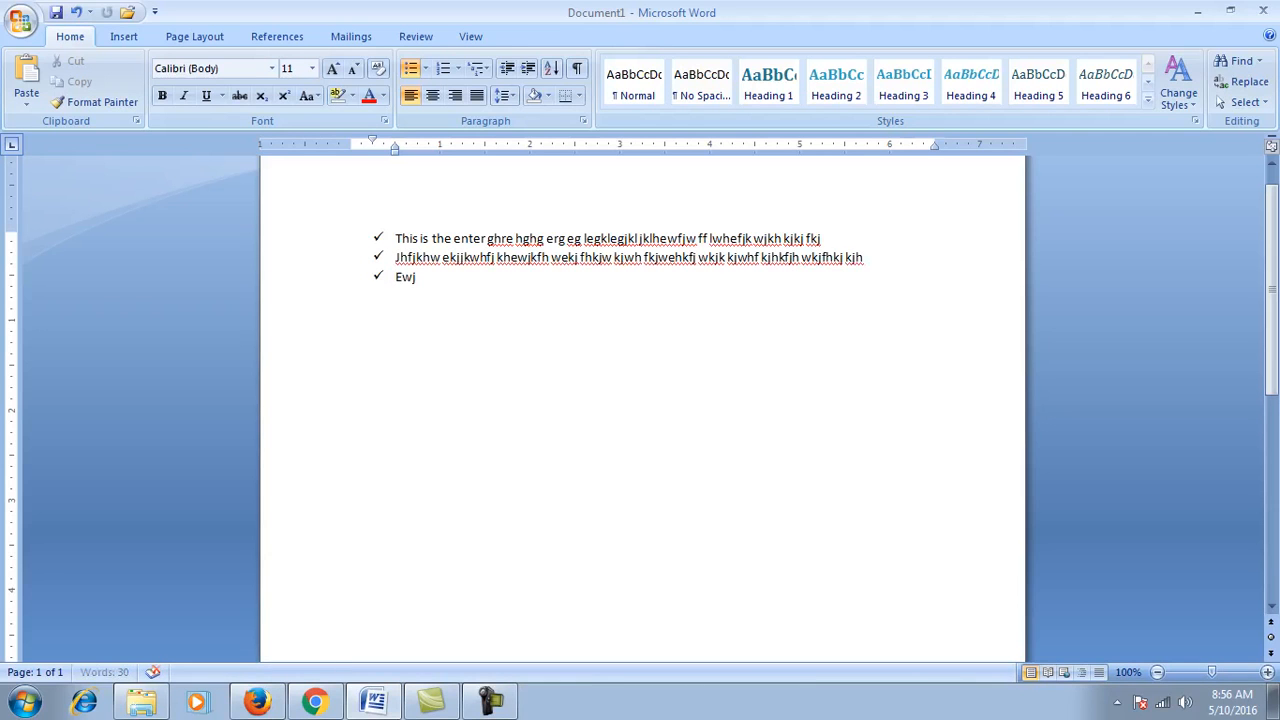
pyautogui.write(' wejkhfjkwehf jkwehfjkwhjfkh wejkfhkjewh hfjkwhfjkw jkfhw')
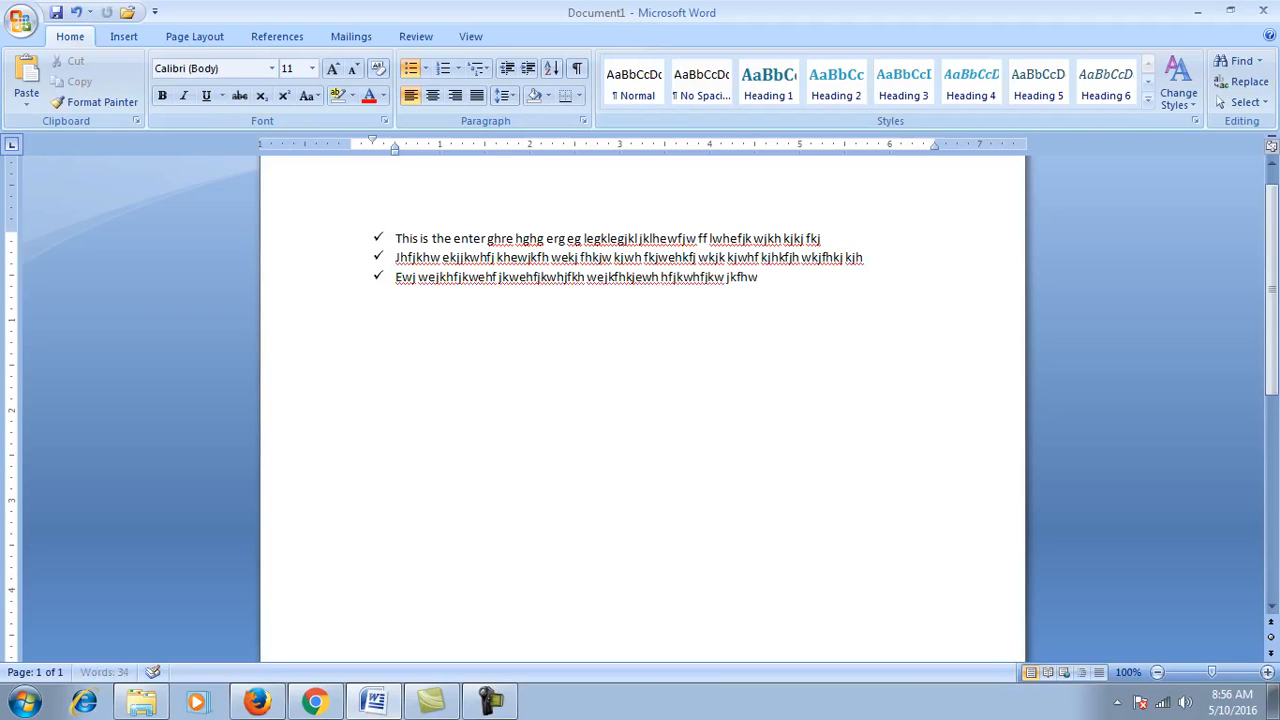
pyautogui.write('kjfkjw fkjwh fkewhk fjwhekjfkhkwkfwekjhfwhf wejkfh')
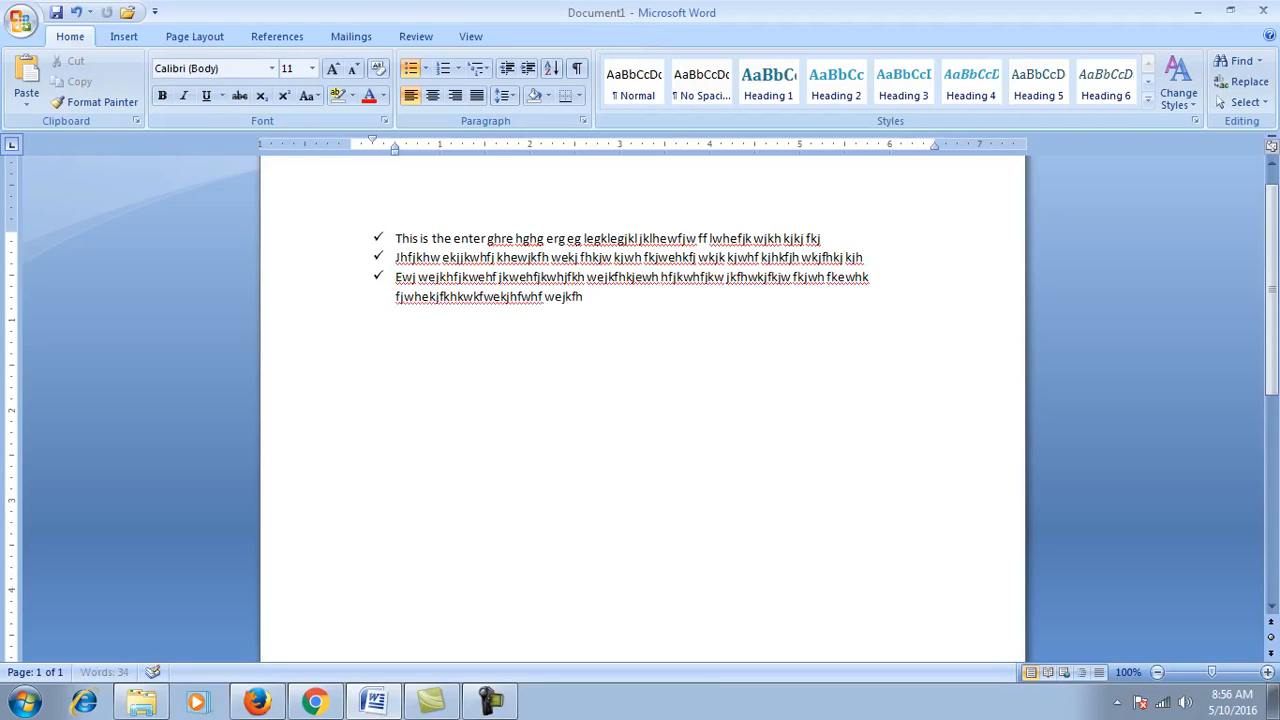
pyautogui.write(' wejkhfjkew hfkjwehf kjwehfjk wekjfhwkjfhdjkfh jksdhfjksdhf jksdhfjksd')
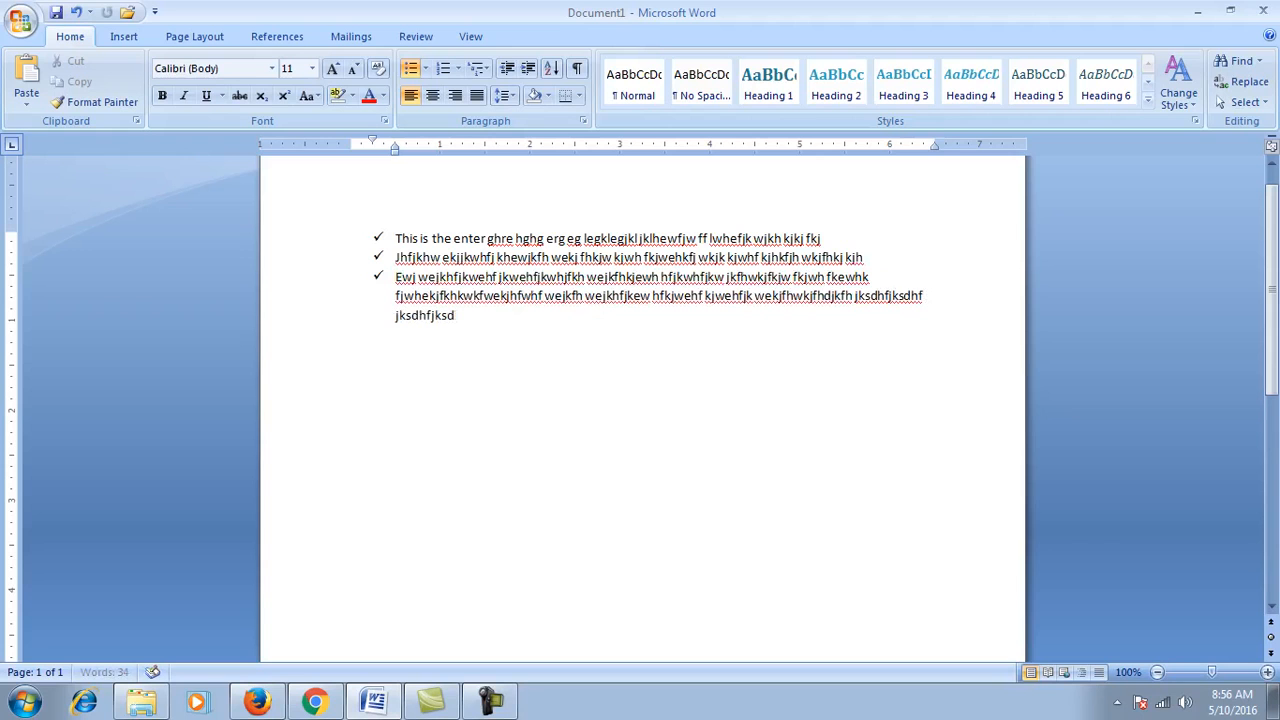
pyautogui.write('hfkjsdhfkjsdhfkjsdhfkjshdkjfs kfhskfskdj fkjsdh fkjsdhfkj sdkfjhsd kjfhsdkj fhjsdkfkjsdfk jsfkj sdhfsdkjfsdkj fsdjksdjksdjkf')
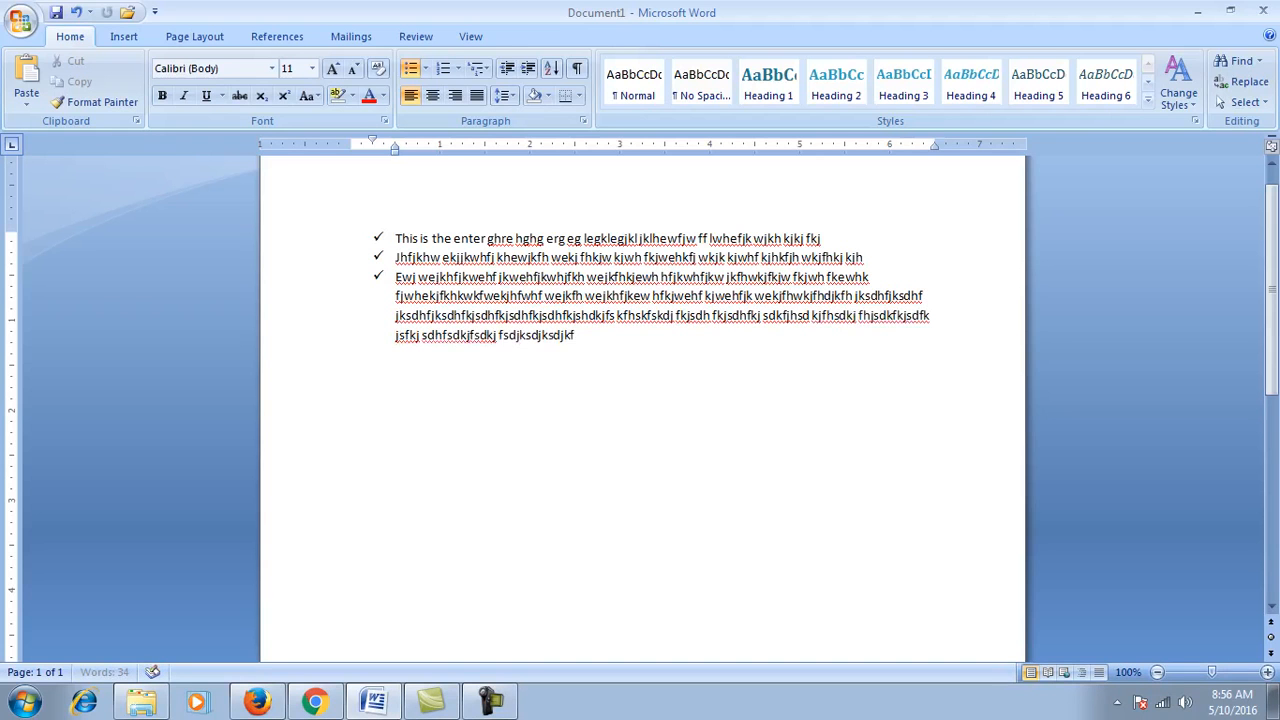
pyautogui.press('Return')
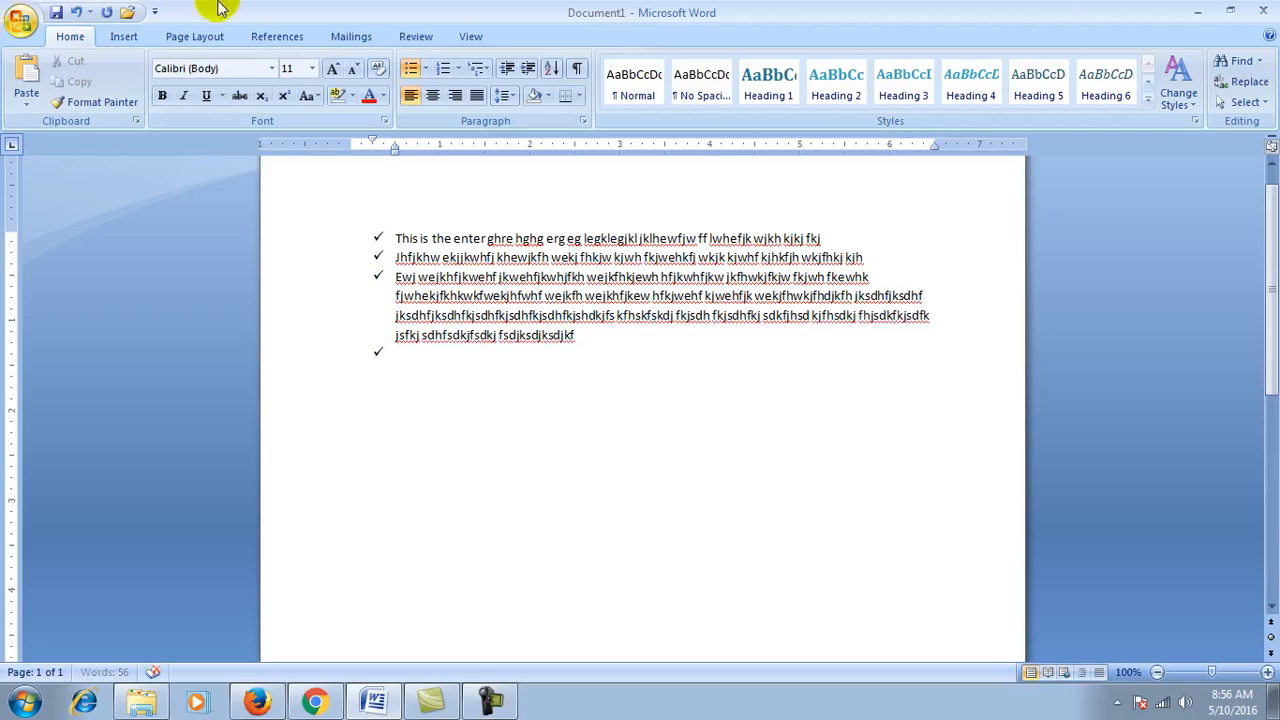
# Step: In Define New Bullet, preview fonts such as Wide Latin, Webdings and Bookshelf Symbol 7, then cancel
pyautogui.click(425, 68)
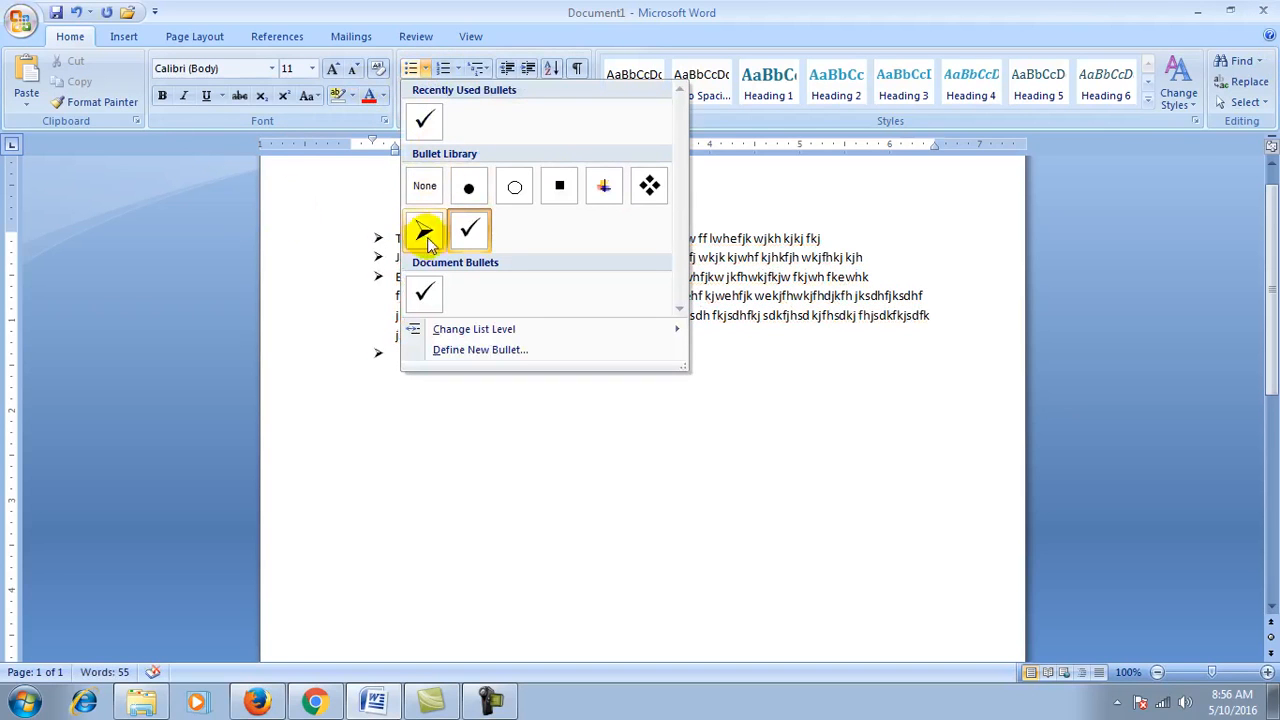
pyautogui.moveTo(526, 336)
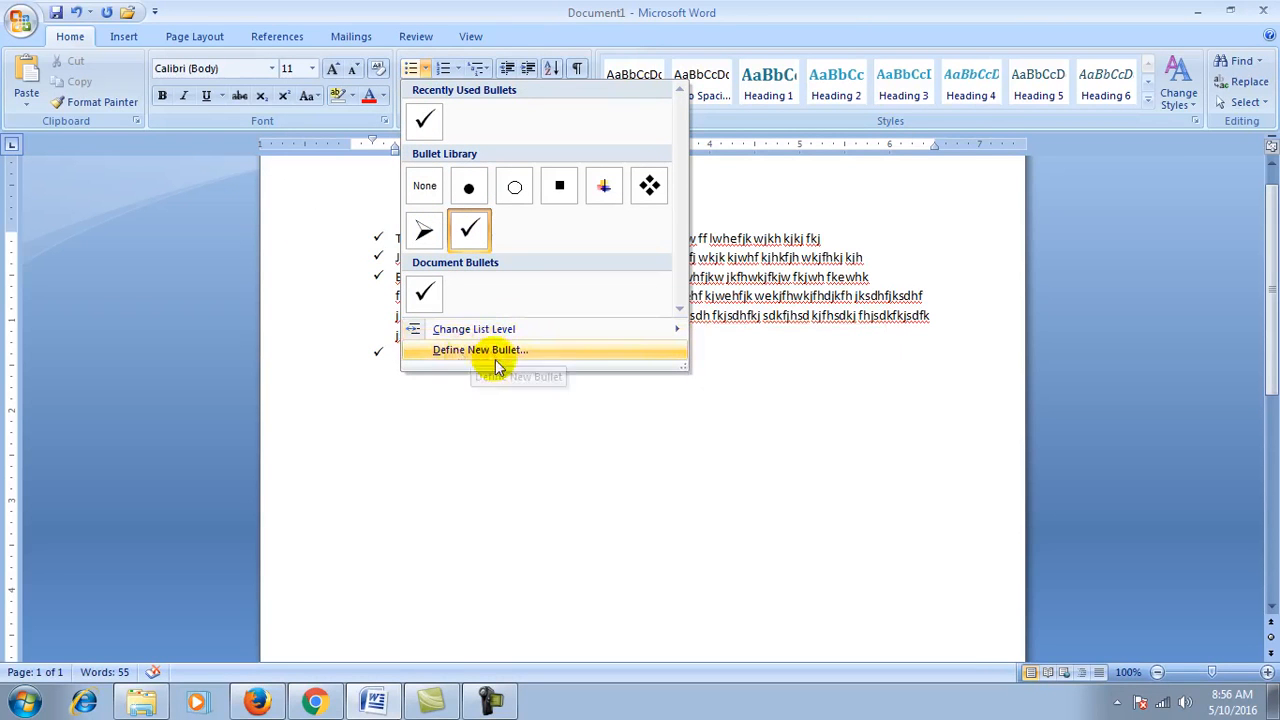
pyautogui.click(484, 356)
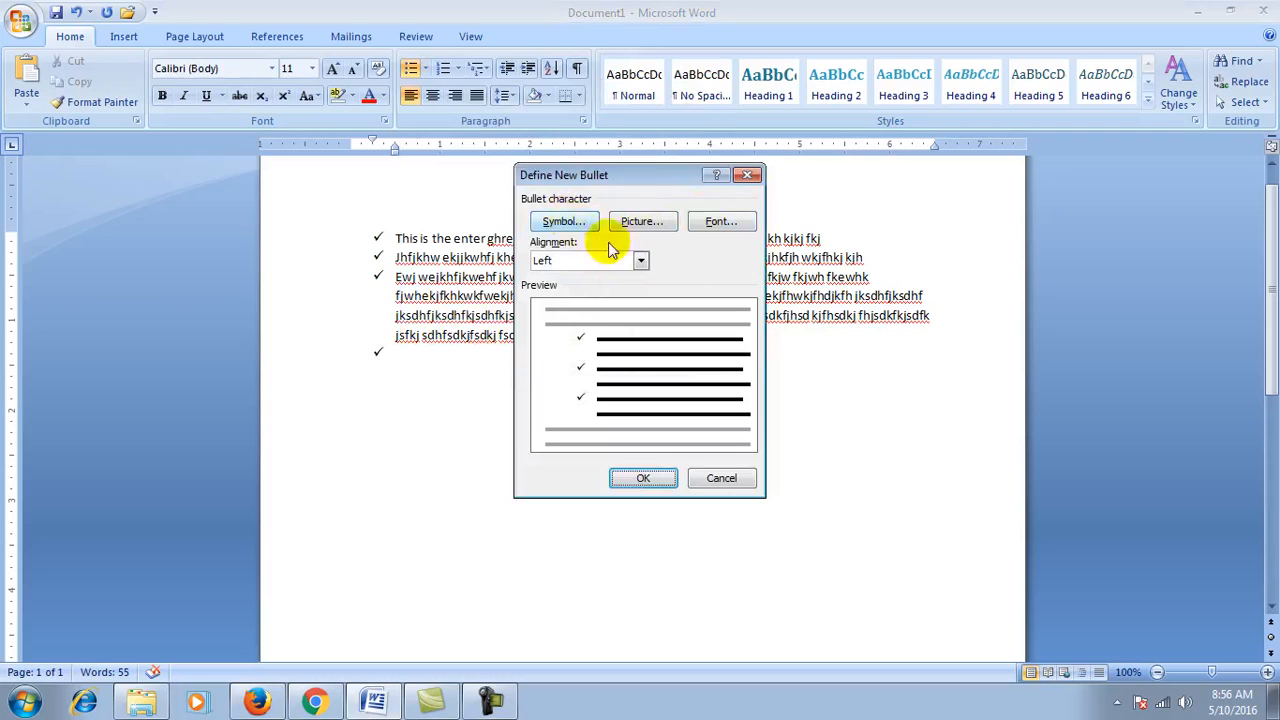
pyautogui.click(700, 226)
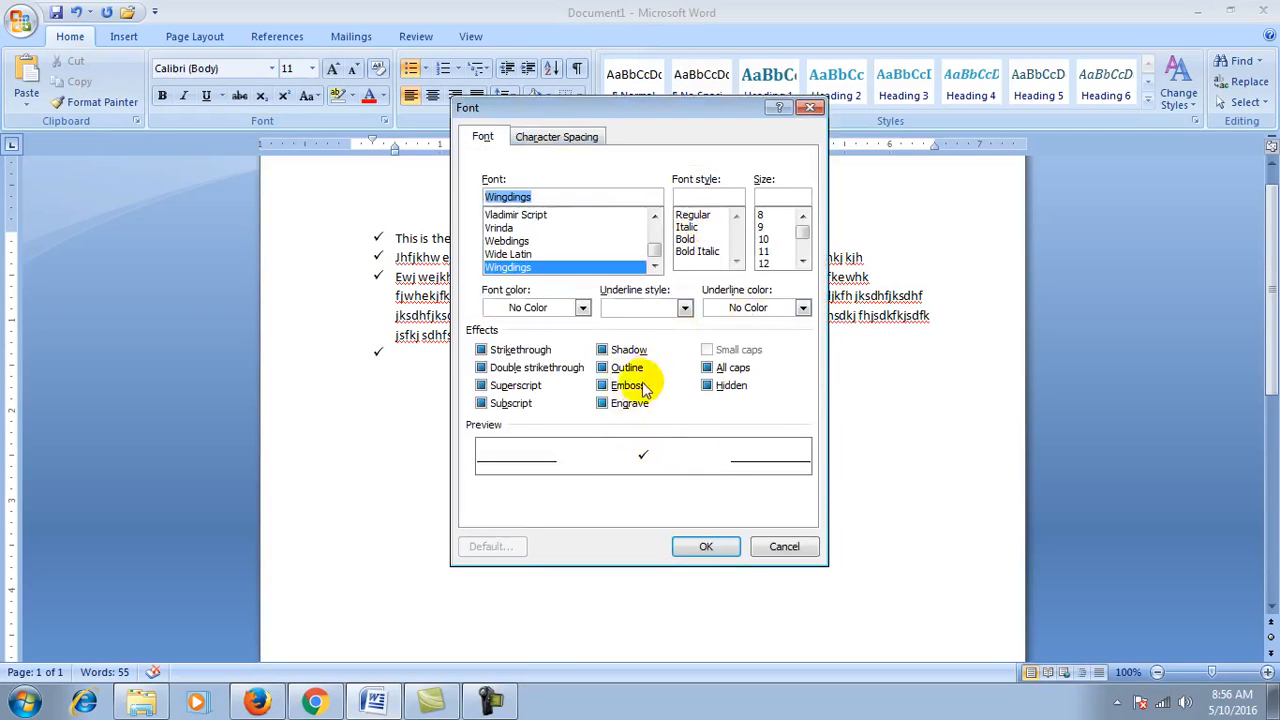
pyautogui.click(510, 254)
pyautogui.click(510, 241)
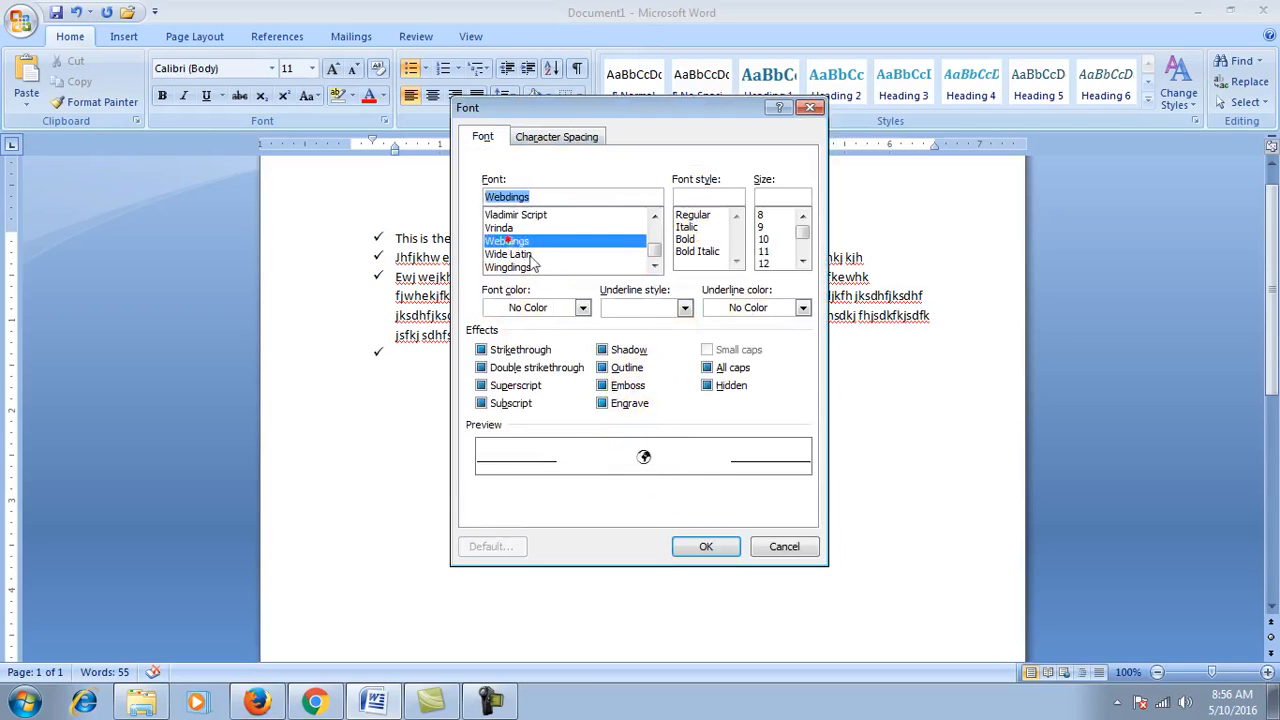
pyautogui.click(510, 228)
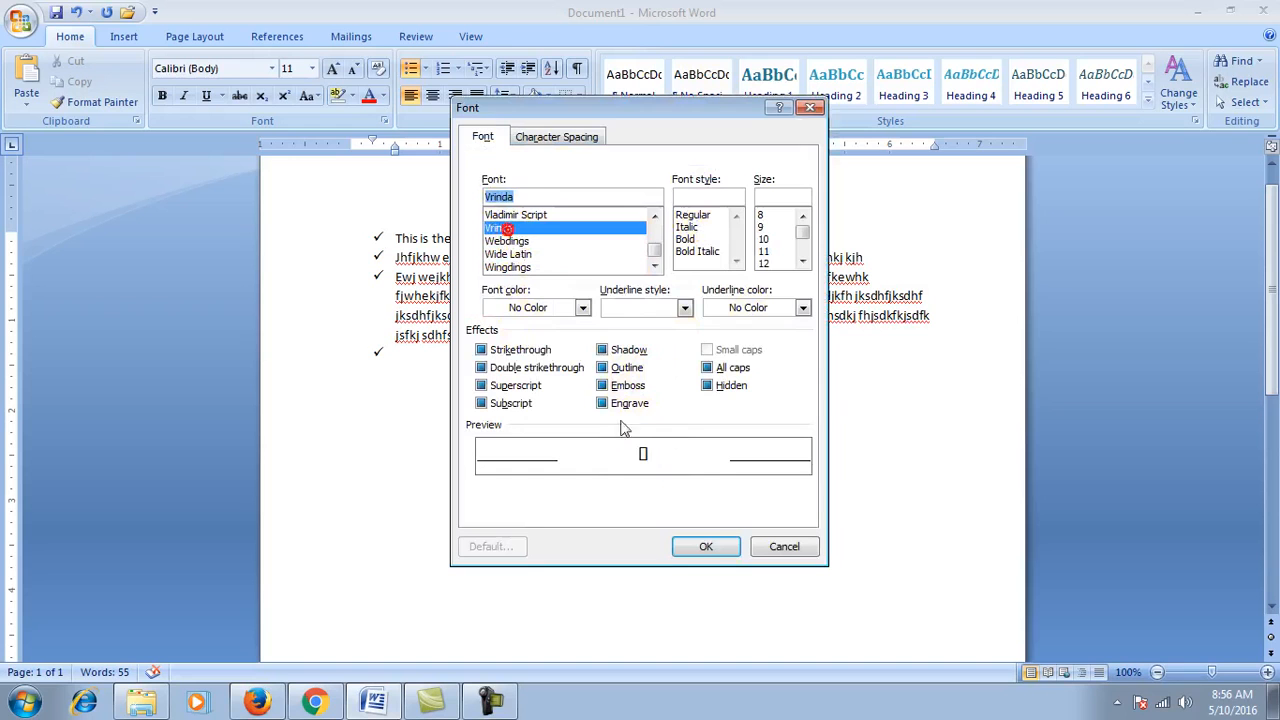
pyautogui.click(518, 215)
pyautogui.moveTo(654, 251); pyautogui.dragTo(655, 233)
pyautogui.click(560, 238)
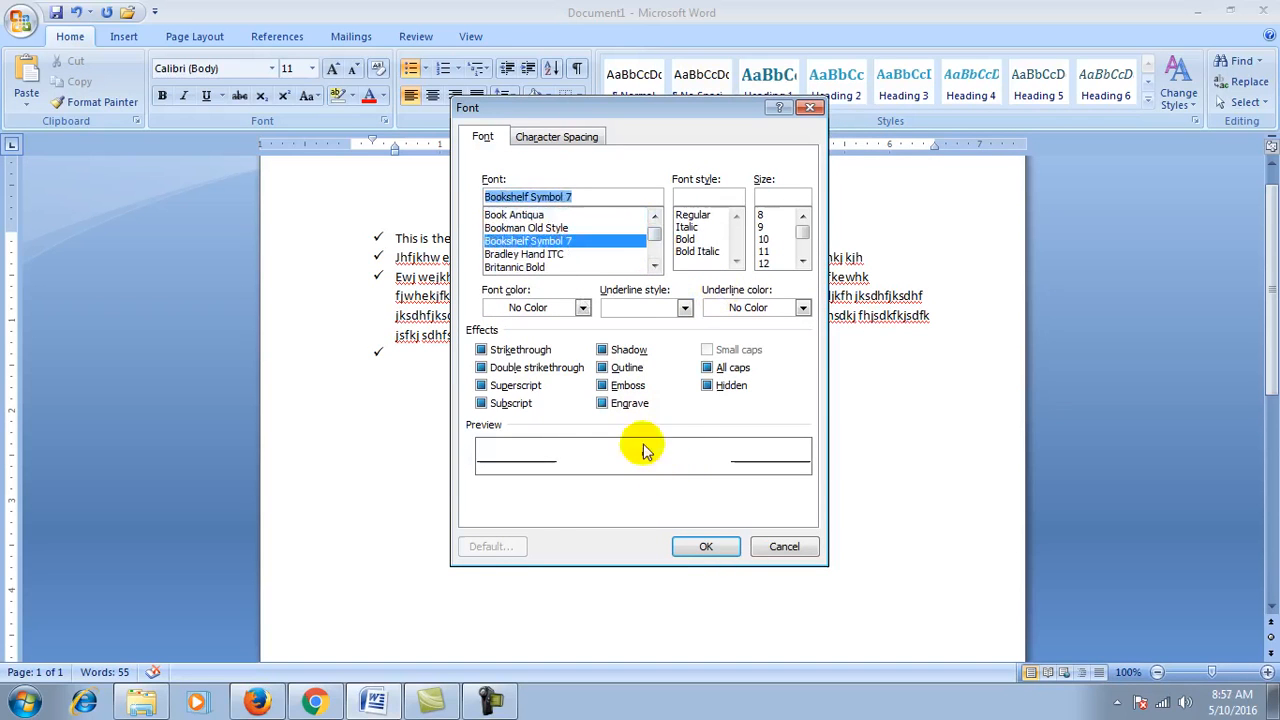
pyautogui.click(768, 546)
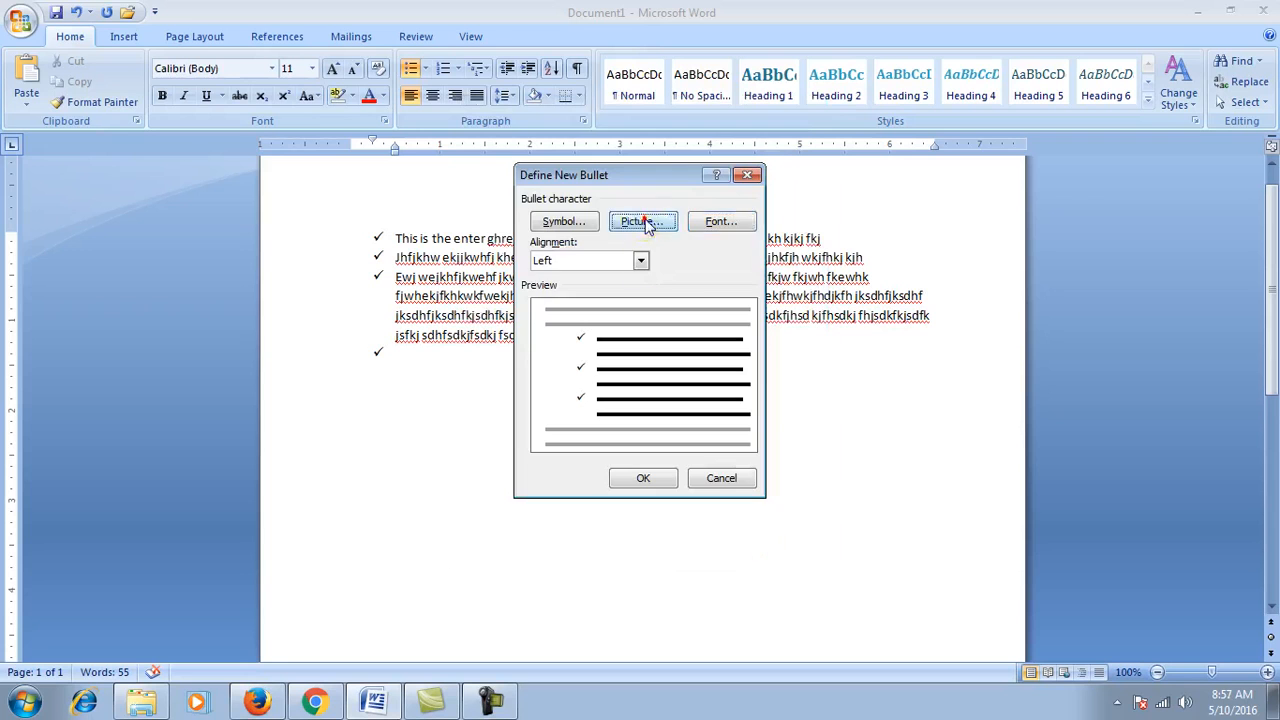
# Step: Open the Picture Bullet gallery and begin importing a picture file
pyautogui.click(645, 224)
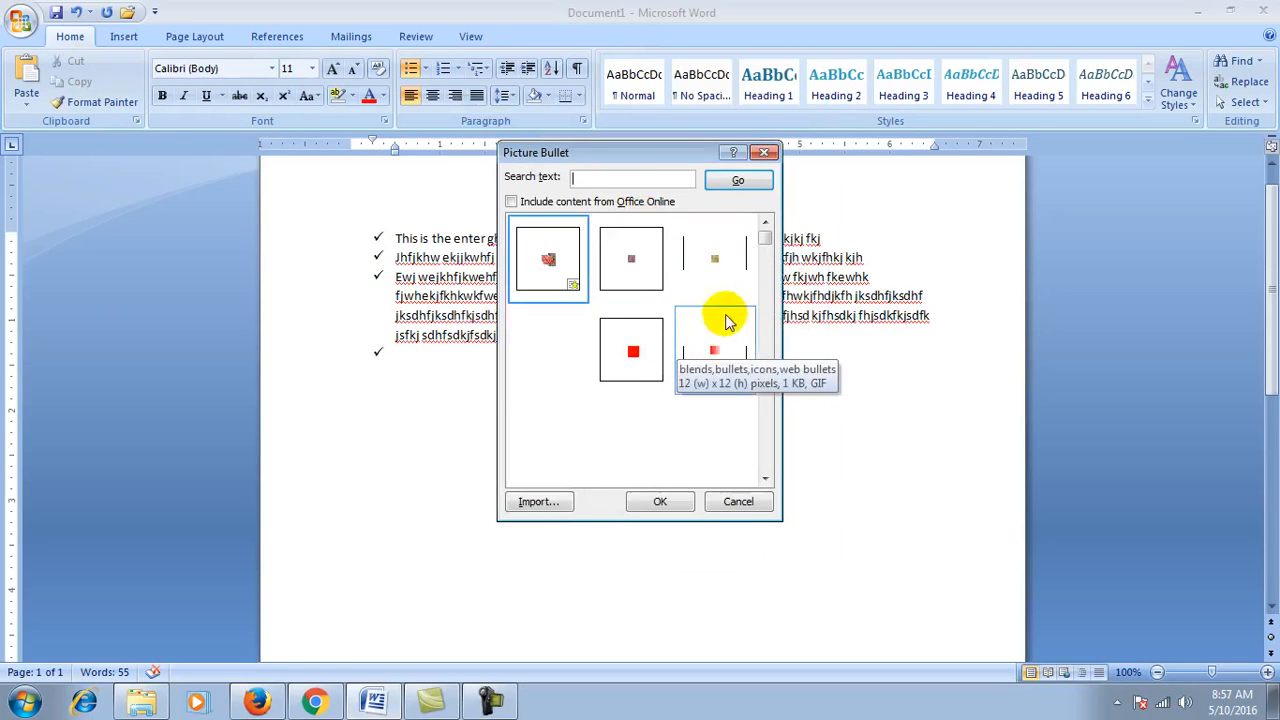
pyautogui.click(765, 478)
pyautogui.click(765, 478)
pyautogui.click(765, 478)
pyautogui.click(765, 478)
pyautogui.click(765, 478)
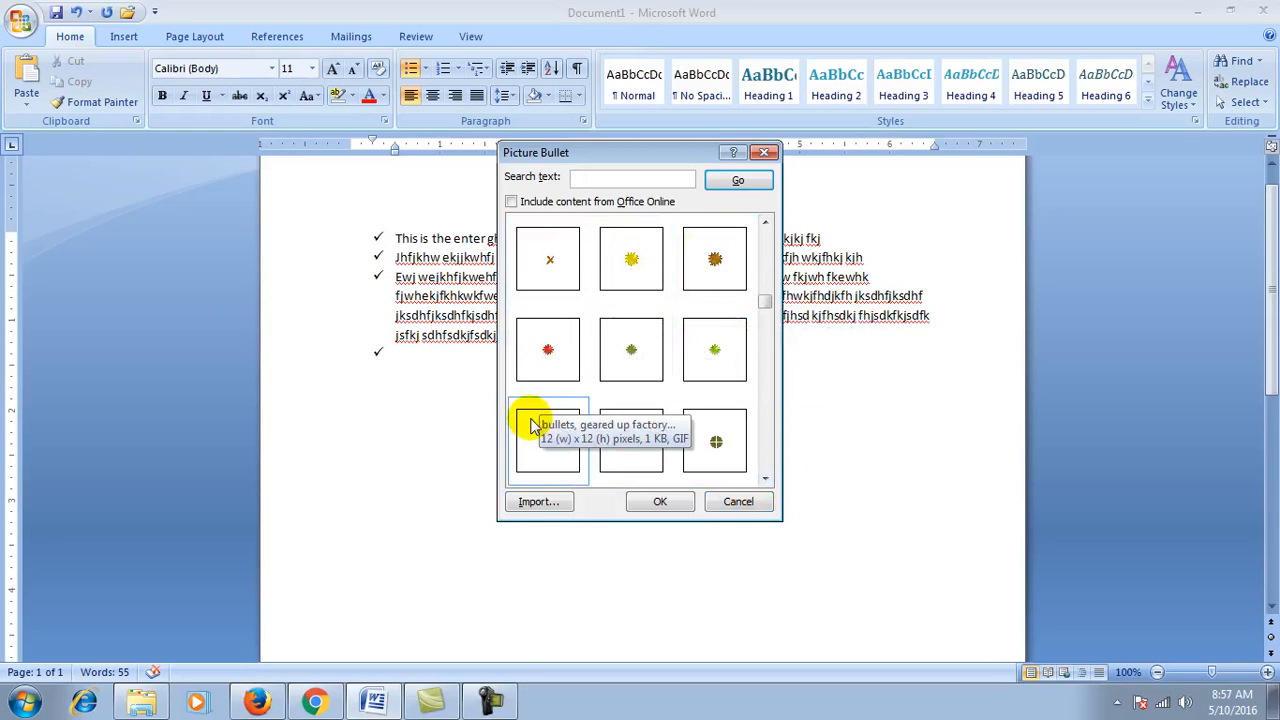
pyautogui.click(530, 508)
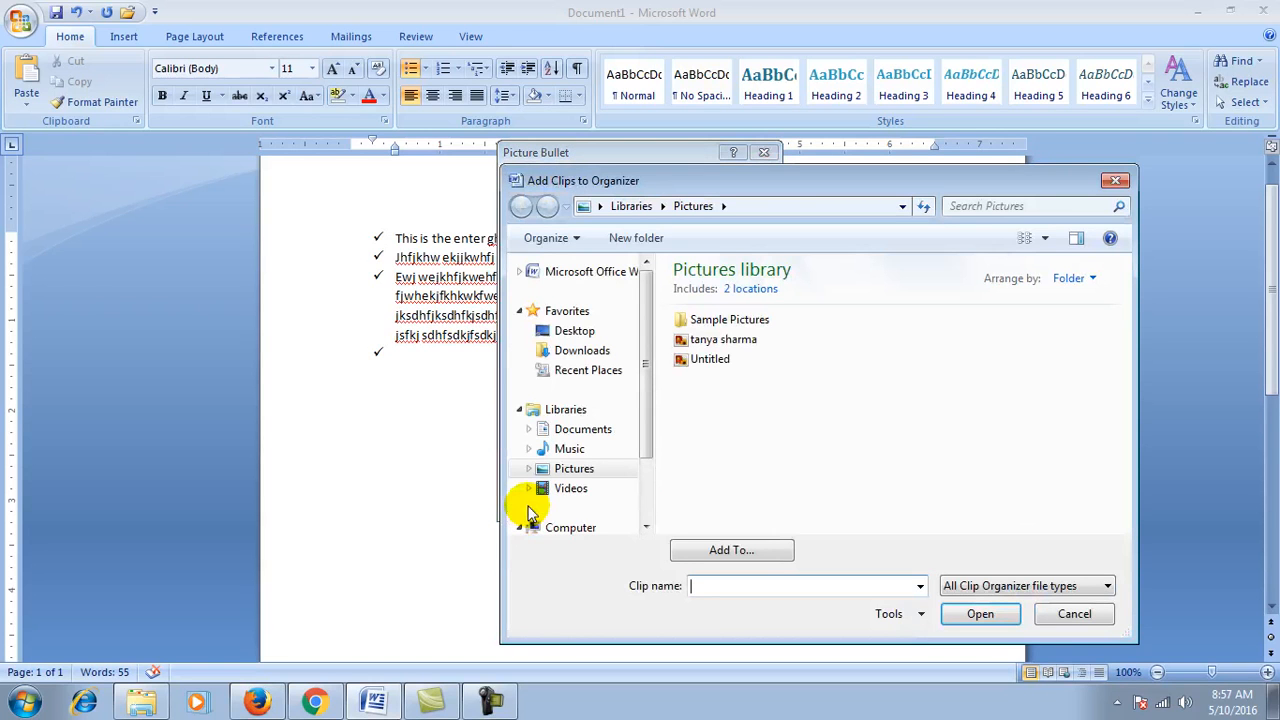
# Step: Import Hydrangeas from Sample Pictures and apply it as the list's bullet
pyautogui.doubleClick(731, 321)
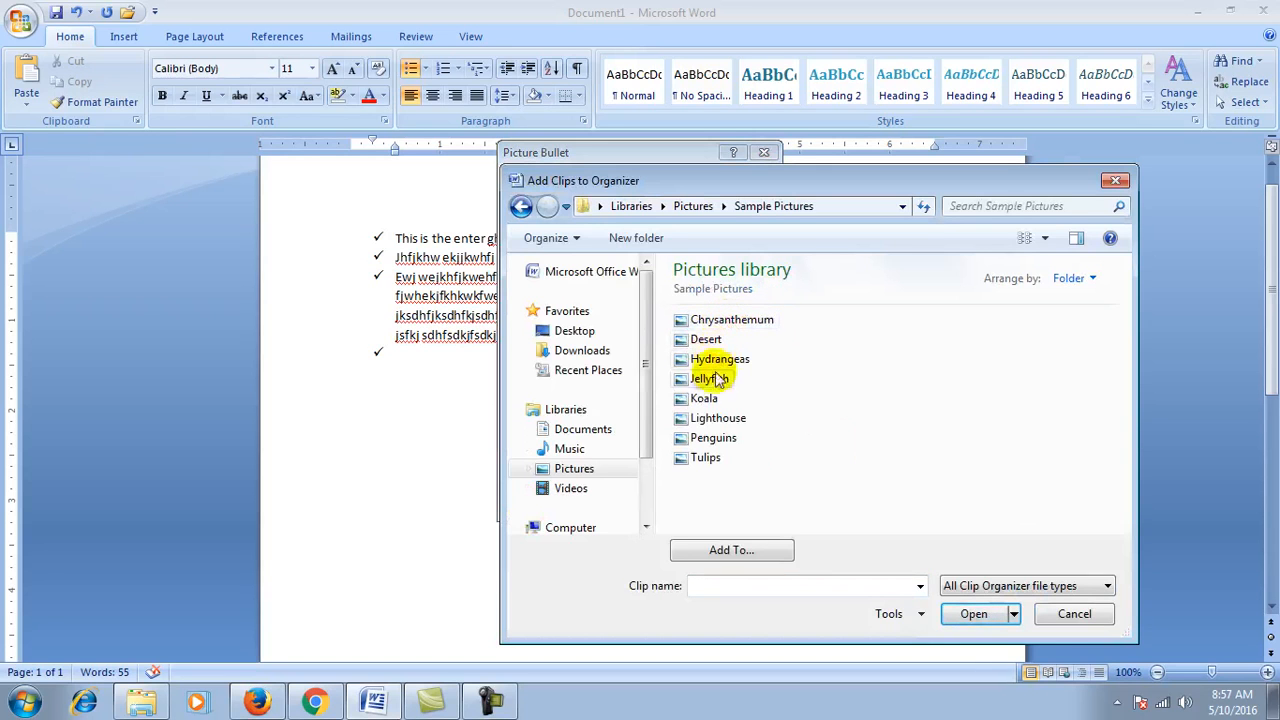
pyautogui.click(710, 458)
pyautogui.click(1045, 238)
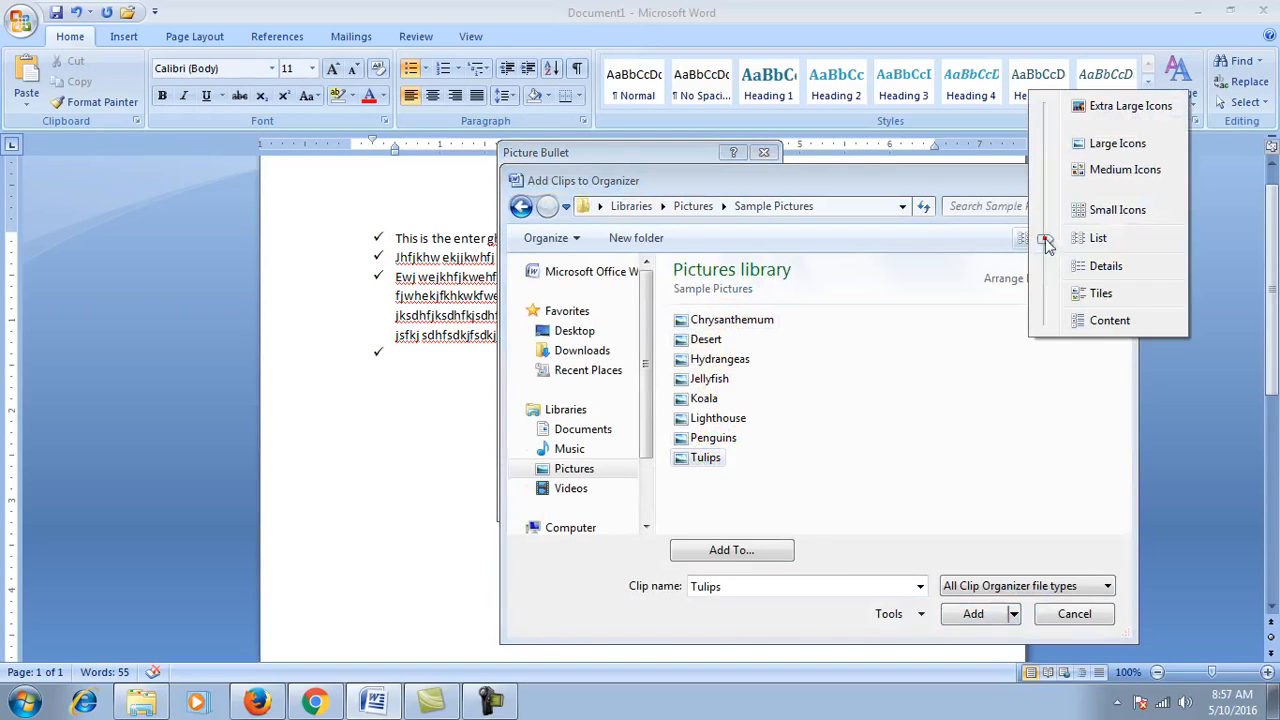
pyautogui.click(1098, 320)
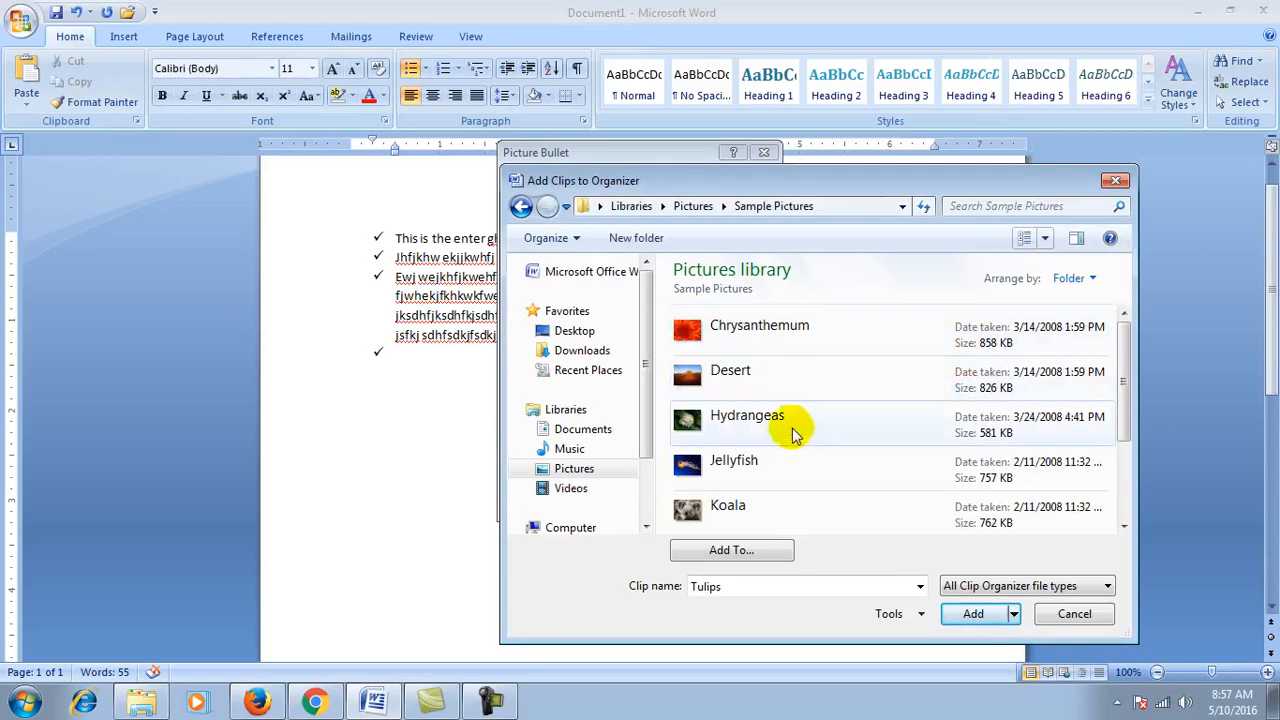
pyautogui.click(719, 422)
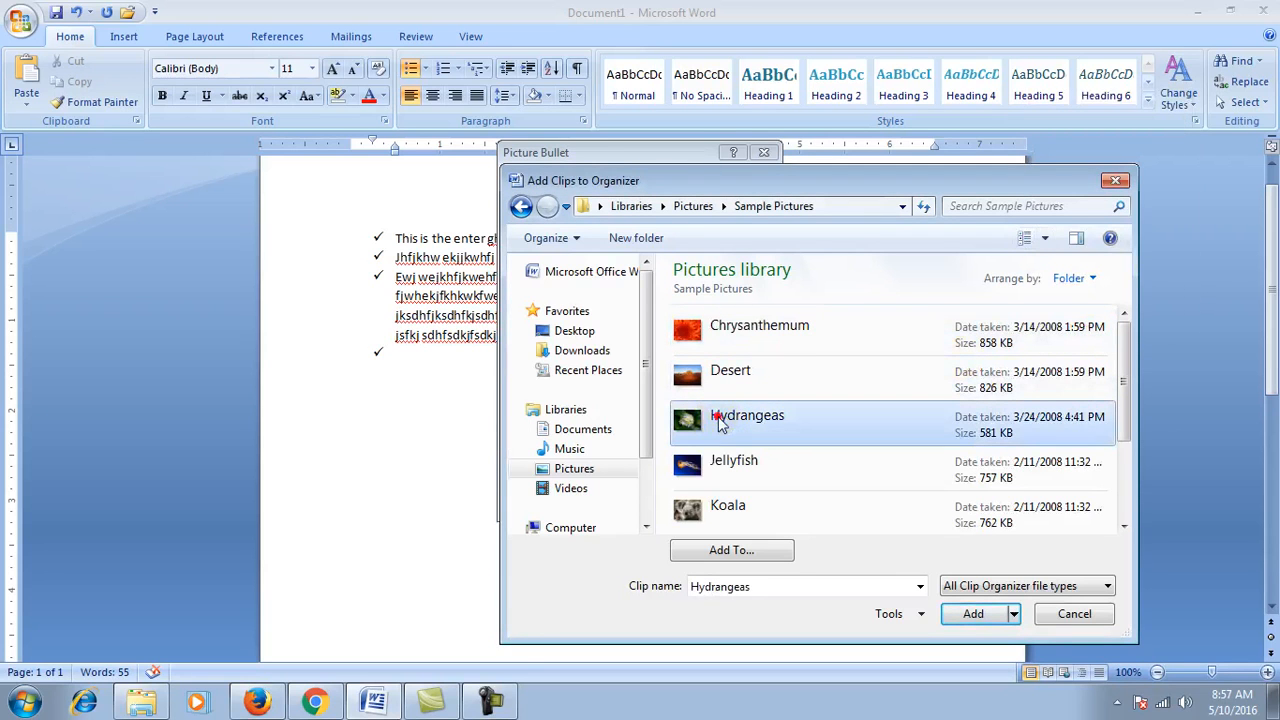
pyautogui.click(966, 612)
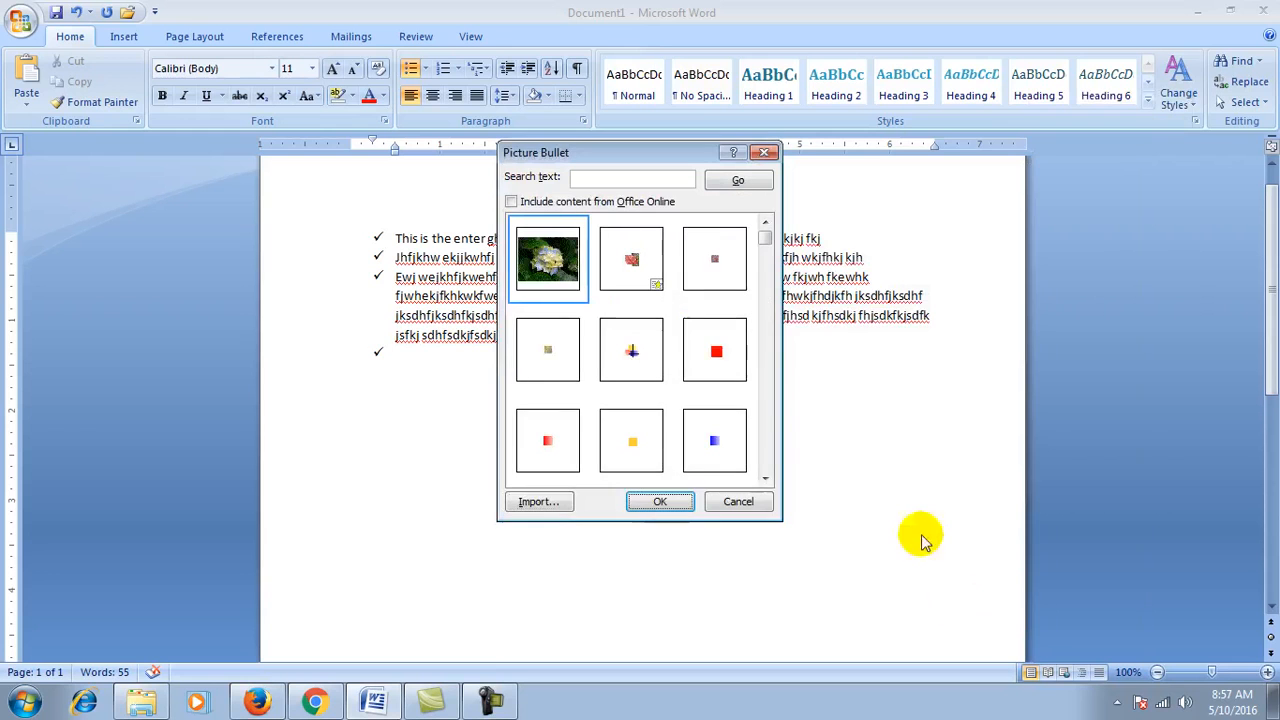
pyautogui.click(657, 502)
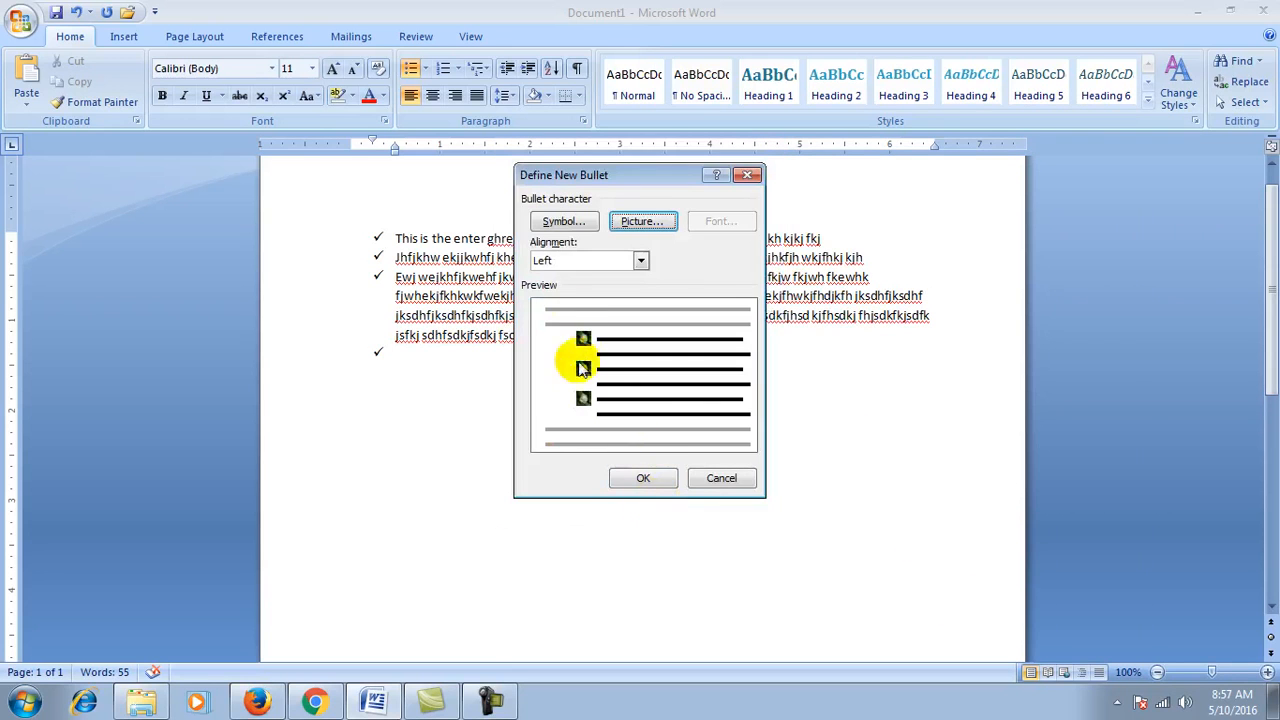
pyautogui.click(643, 478)
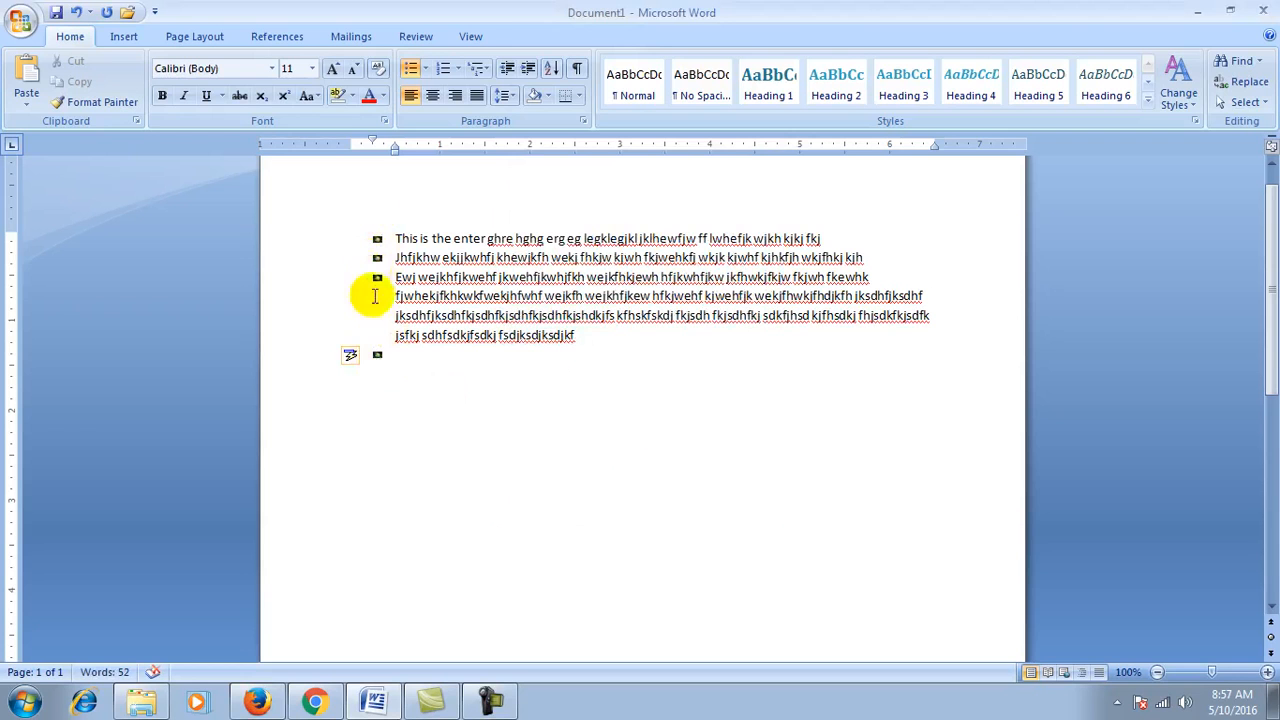
# Step: Zoom the document to 400%, then return it to 100%
pyautogui.click(471, 33)
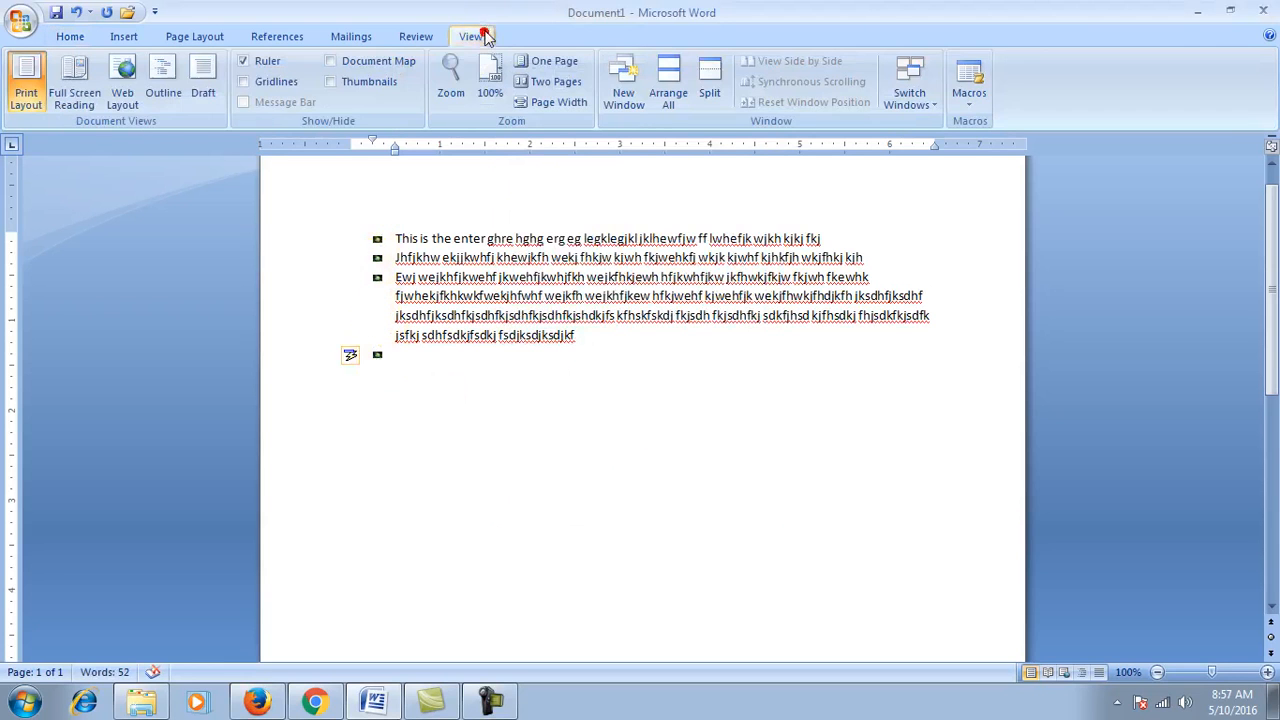
pyautogui.click(452, 78)
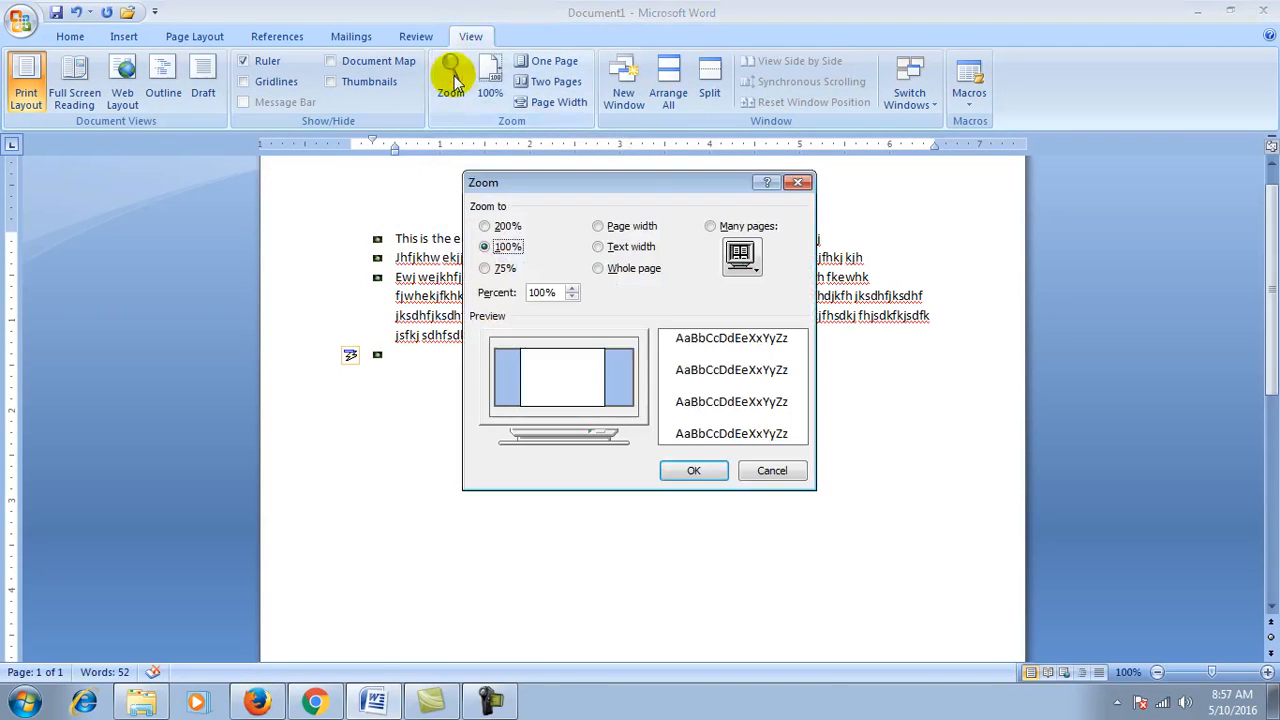
pyautogui.click(557, 293)
pyautogui.press('BackSpace')
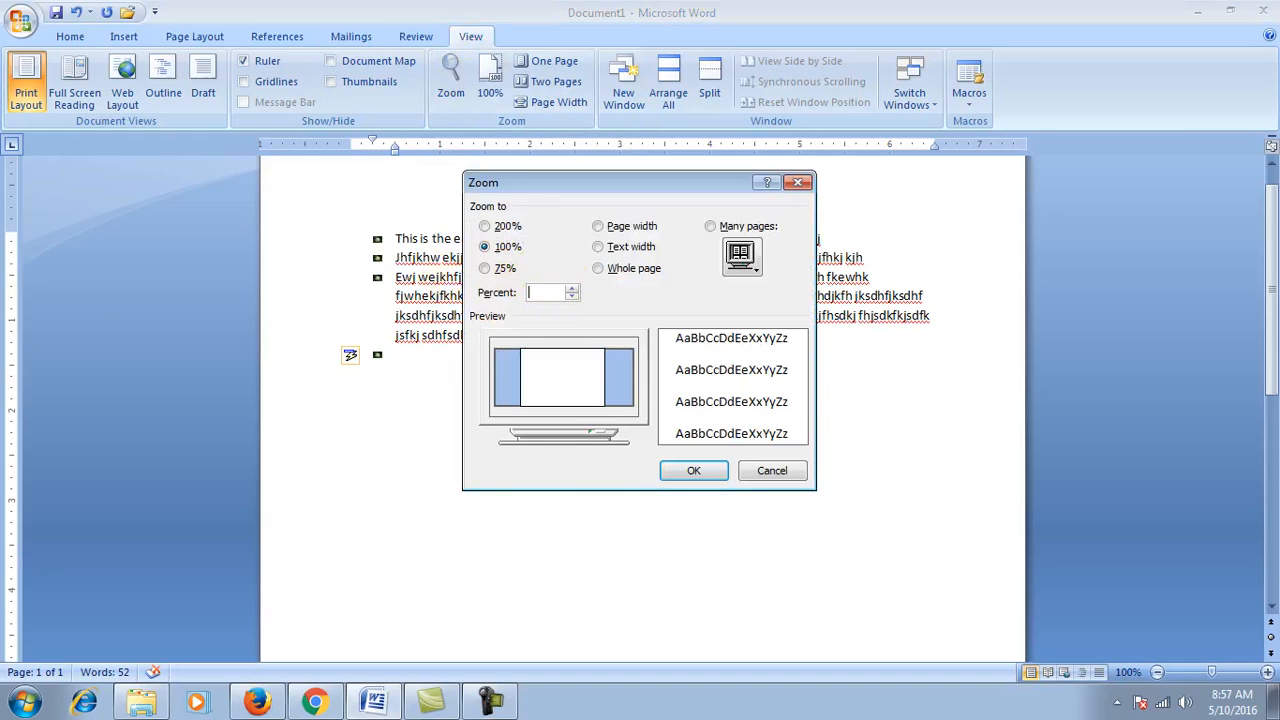
pyautogui.write('400')
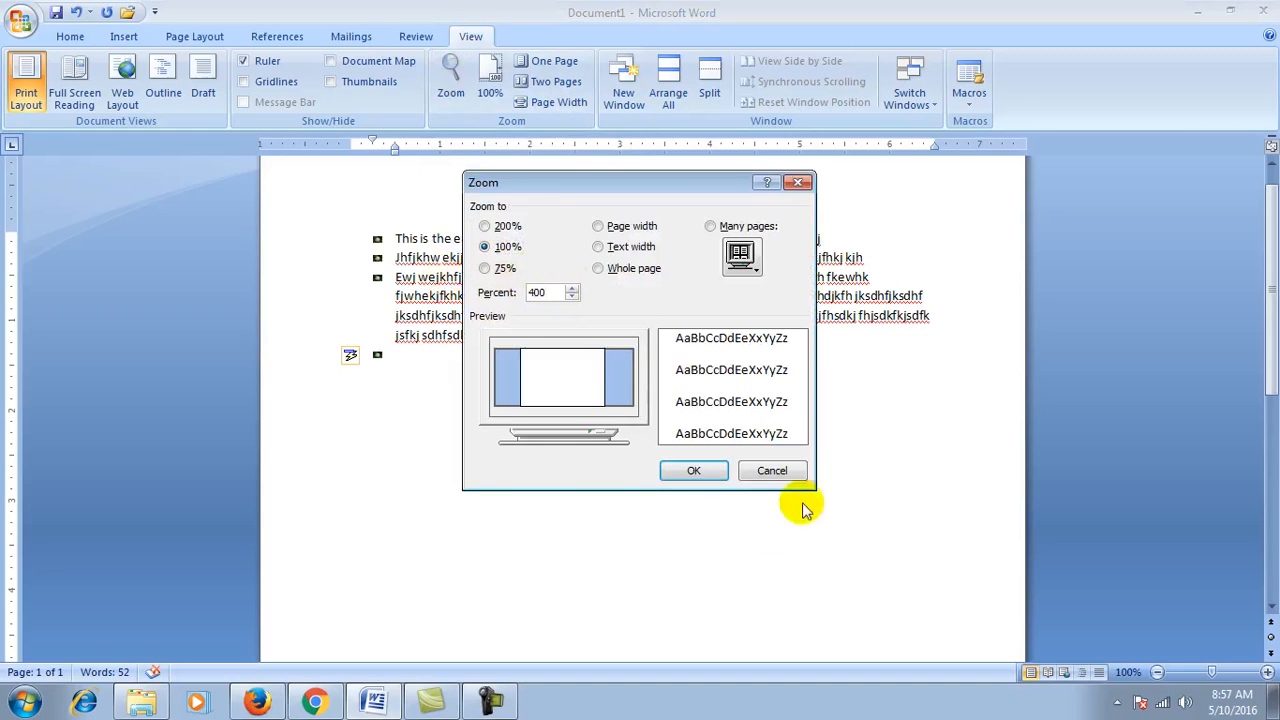
pyautogui.click(694, 470)
pyautogui.scroll(-3, 186, 592)
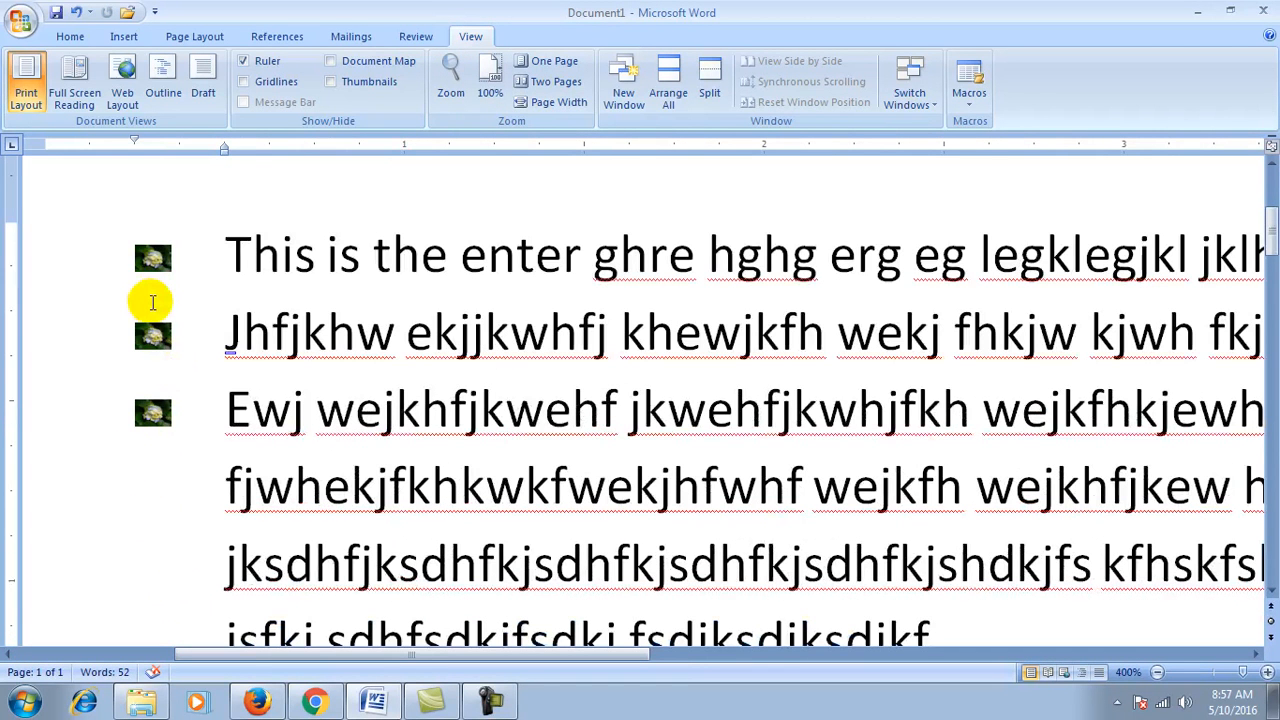
pyautogui.click(489, 80)
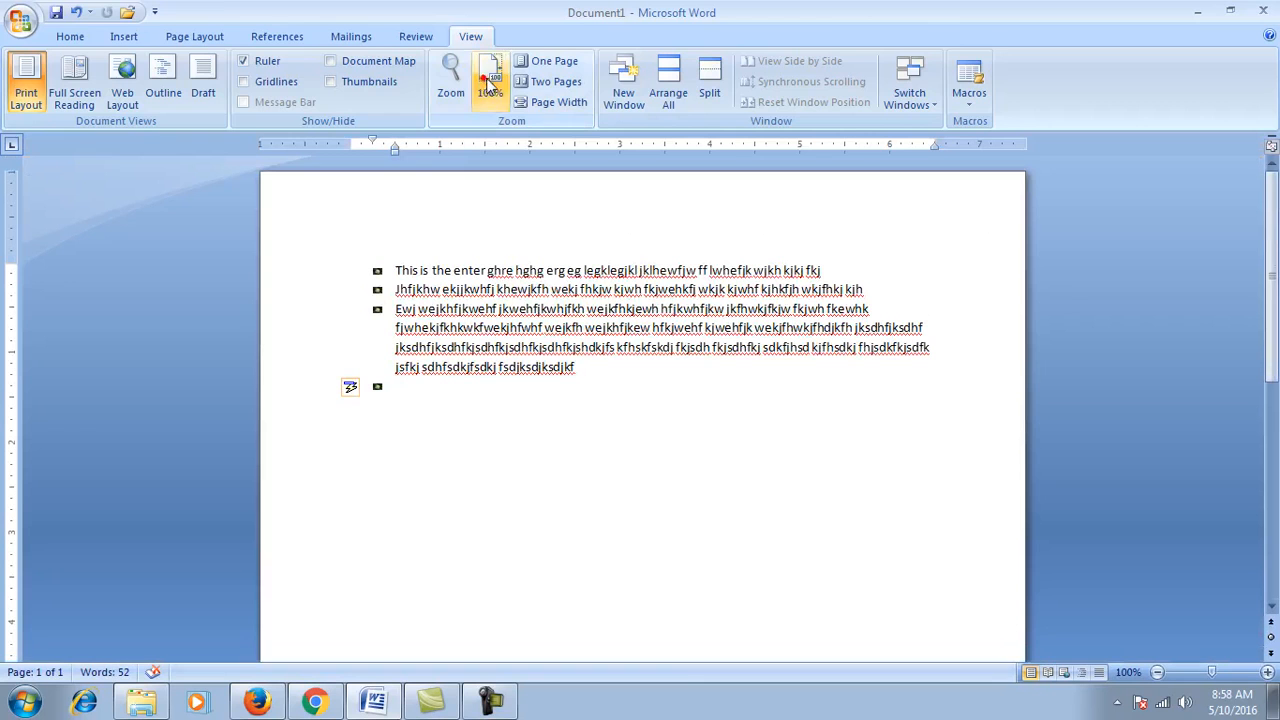
pyautogui.click(69, 36)
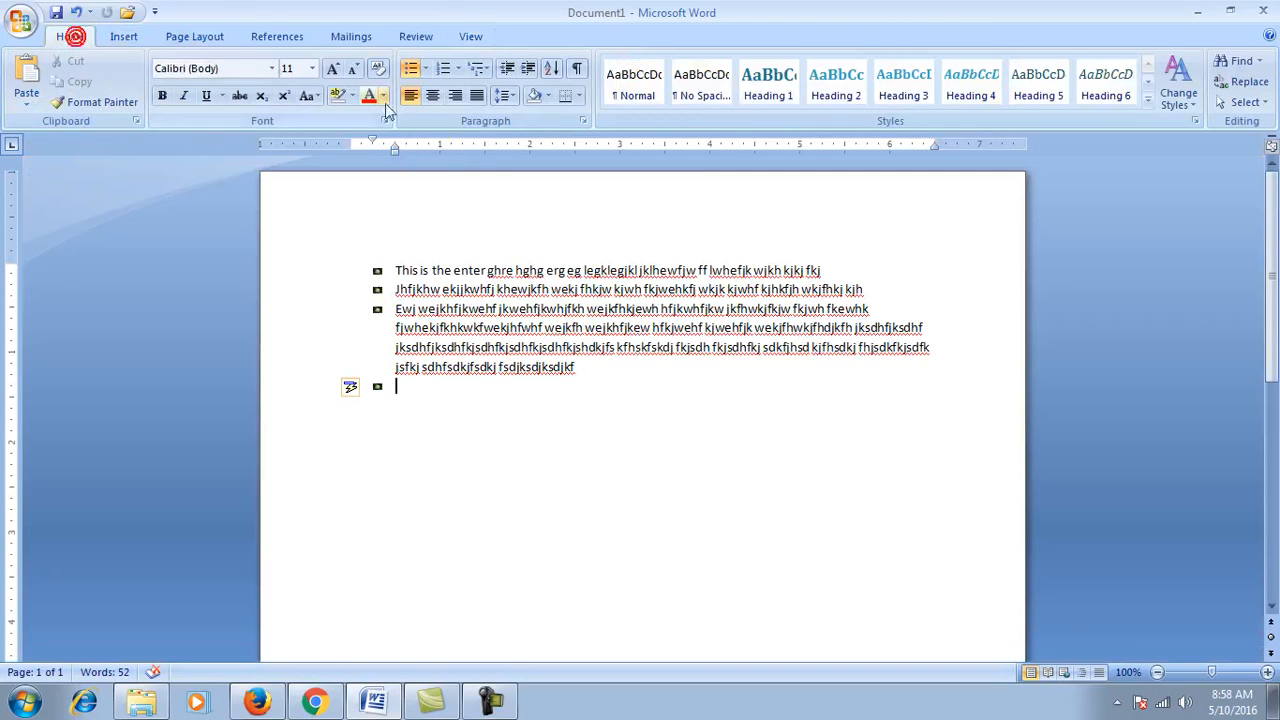
pyautogui.click(425, 68)
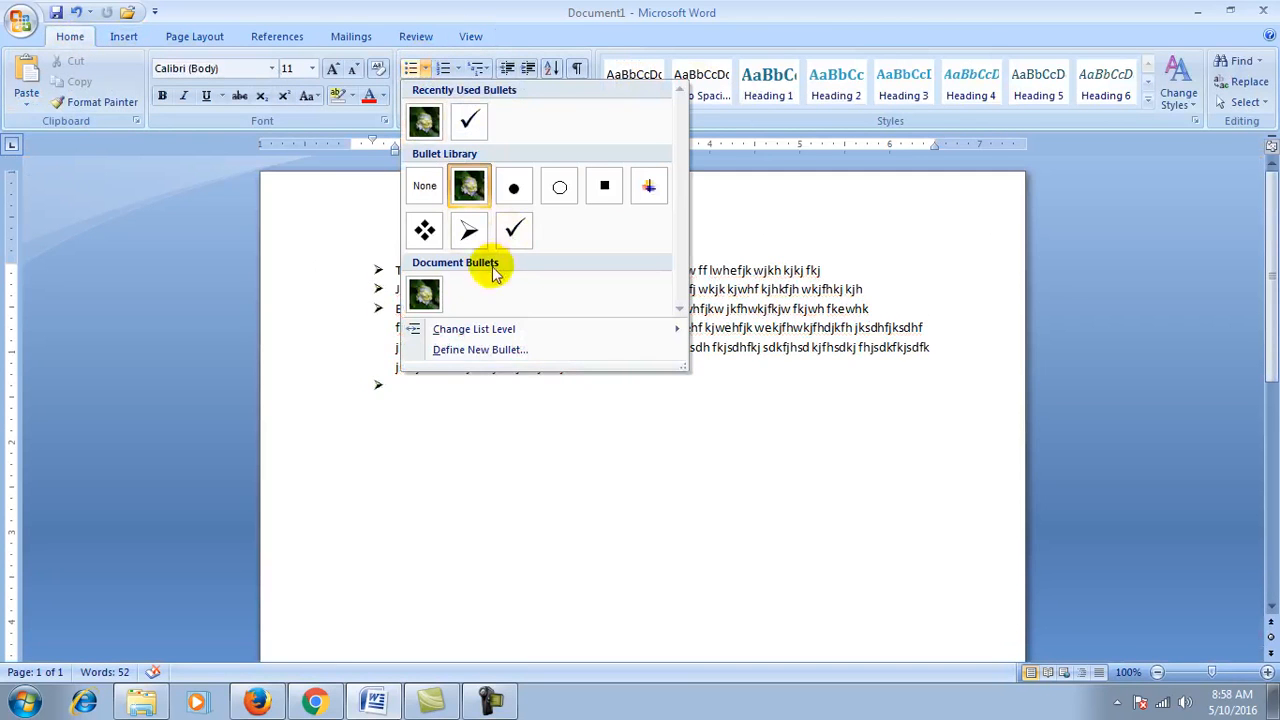
pyautogui.click(480, 350)
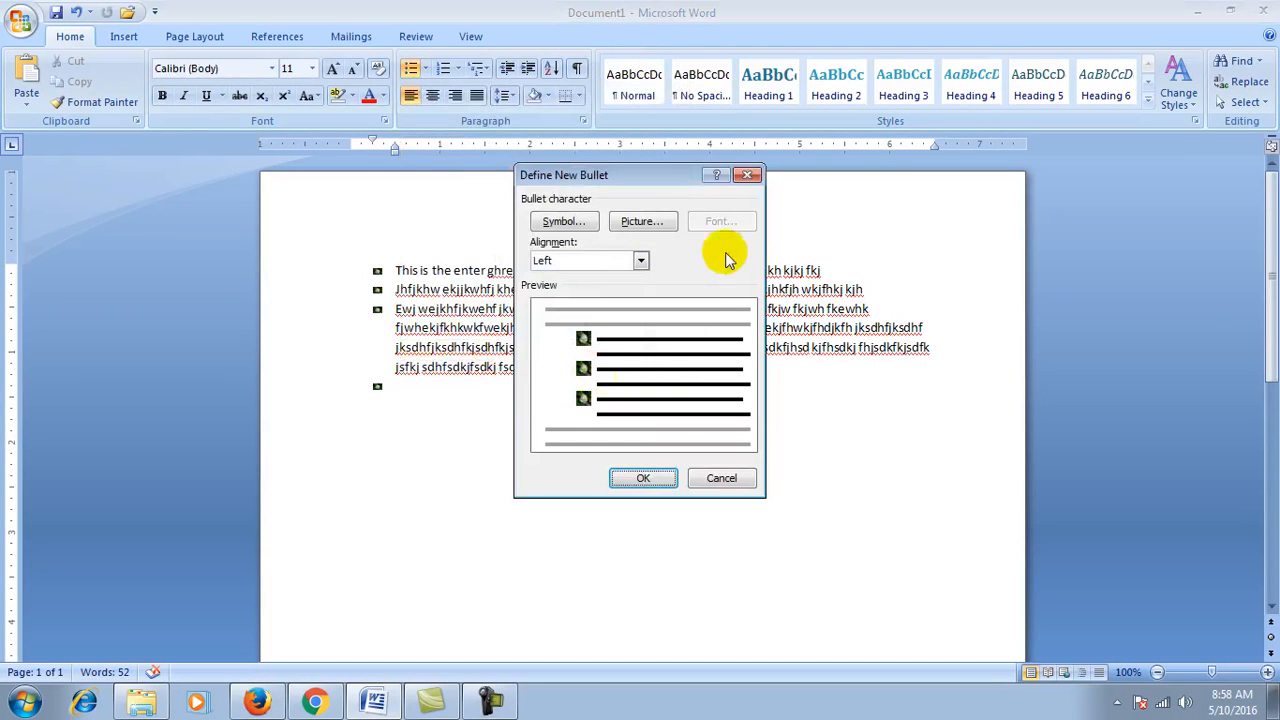
pyautogui.click(639, 221)
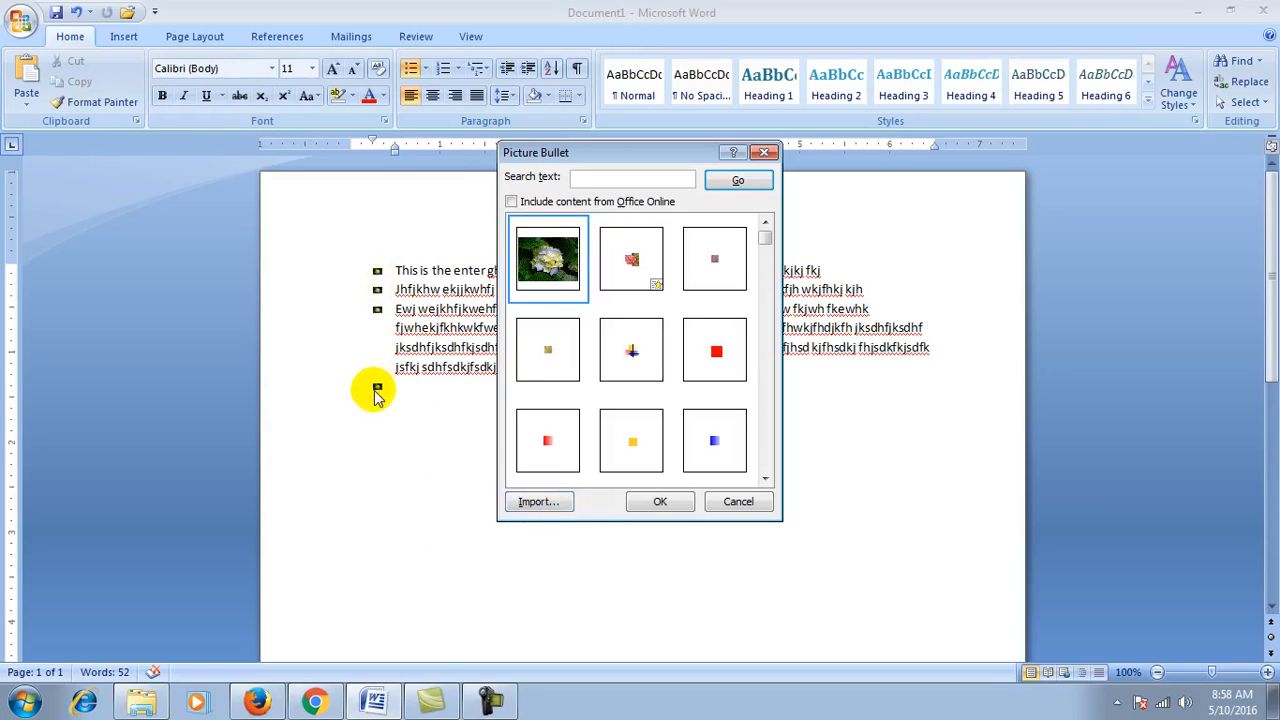
pyautogui.click(538, 501)
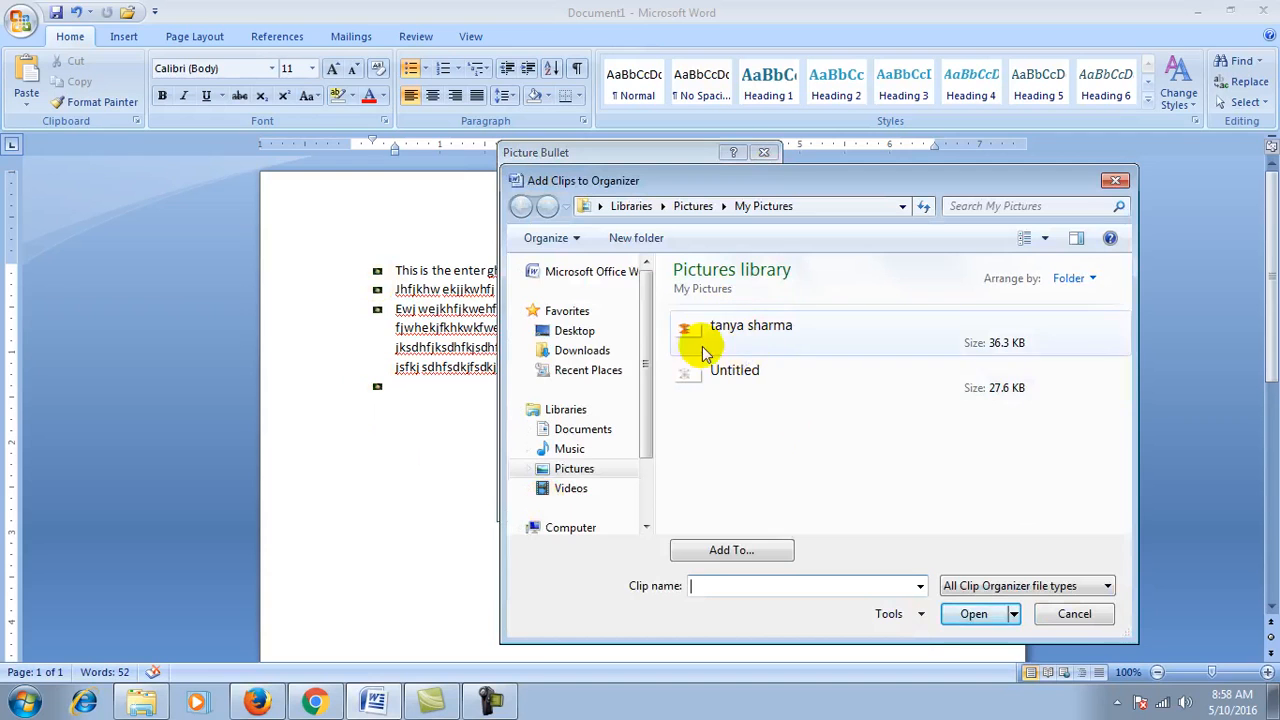
pyautogui.click(1060, 612)
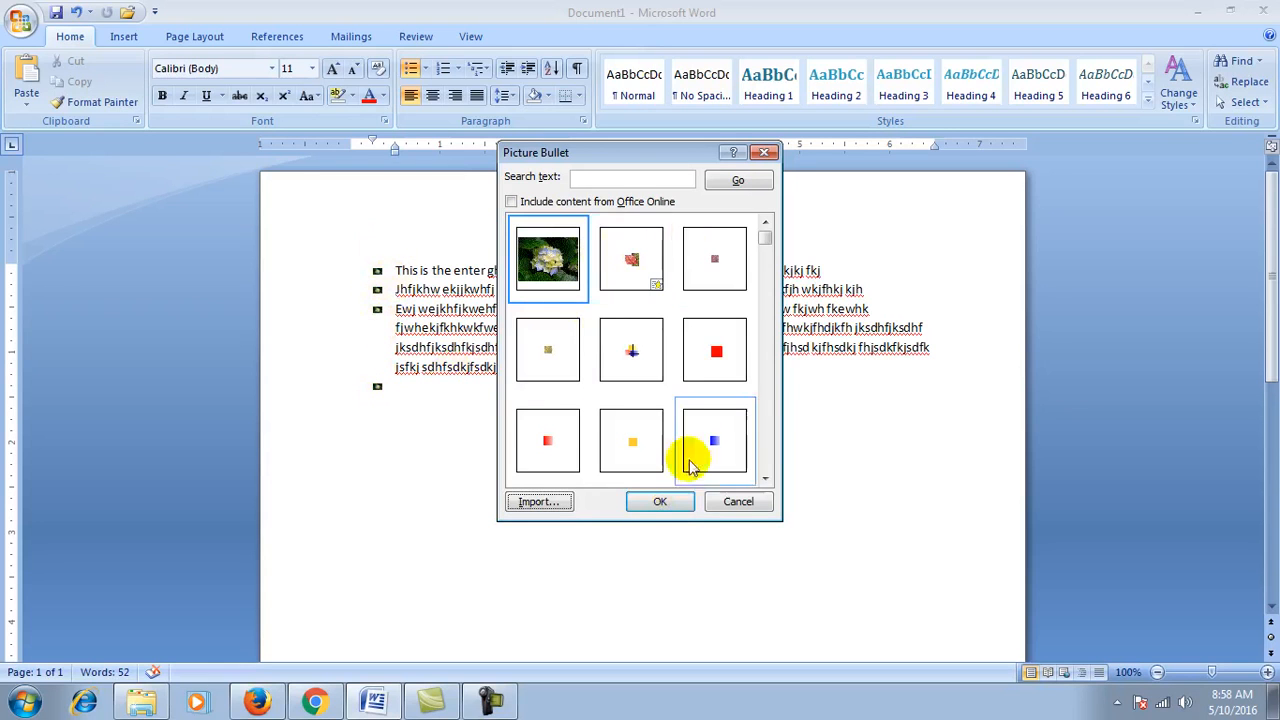
pyautogui.click(738, 501)
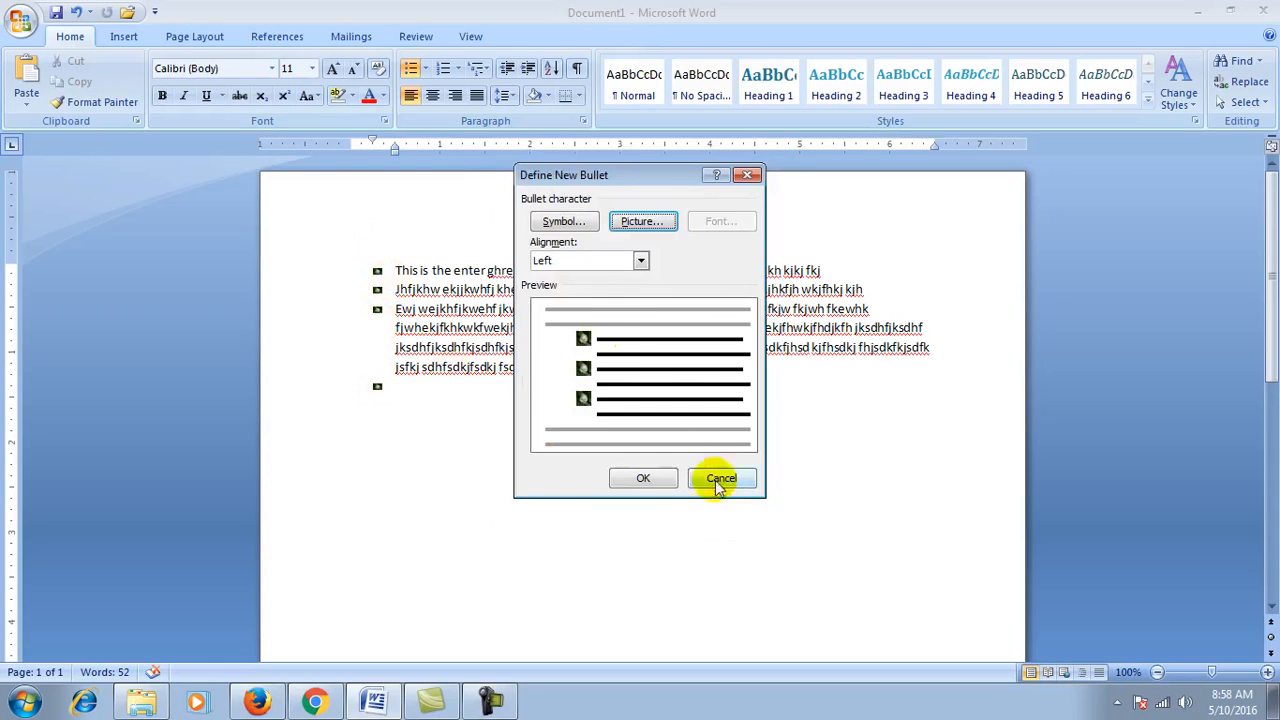
pyautogui.click(563, 222)
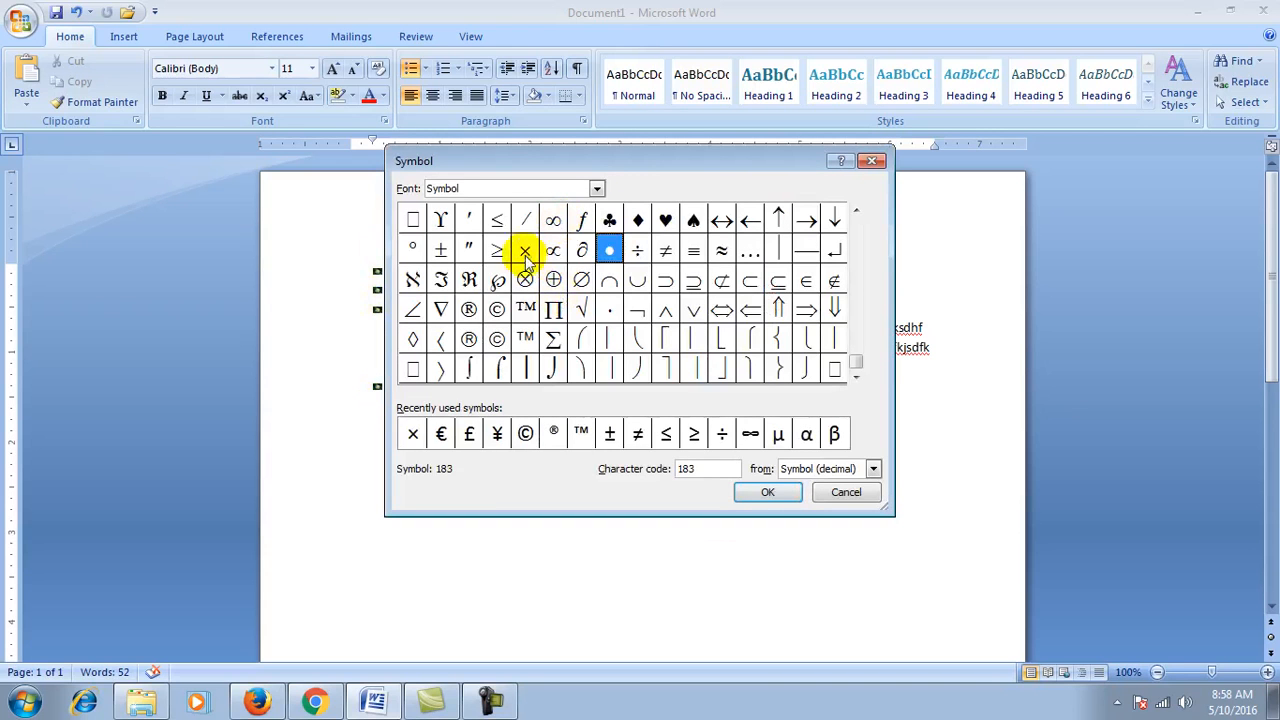
pyautogui.click(746, 253)
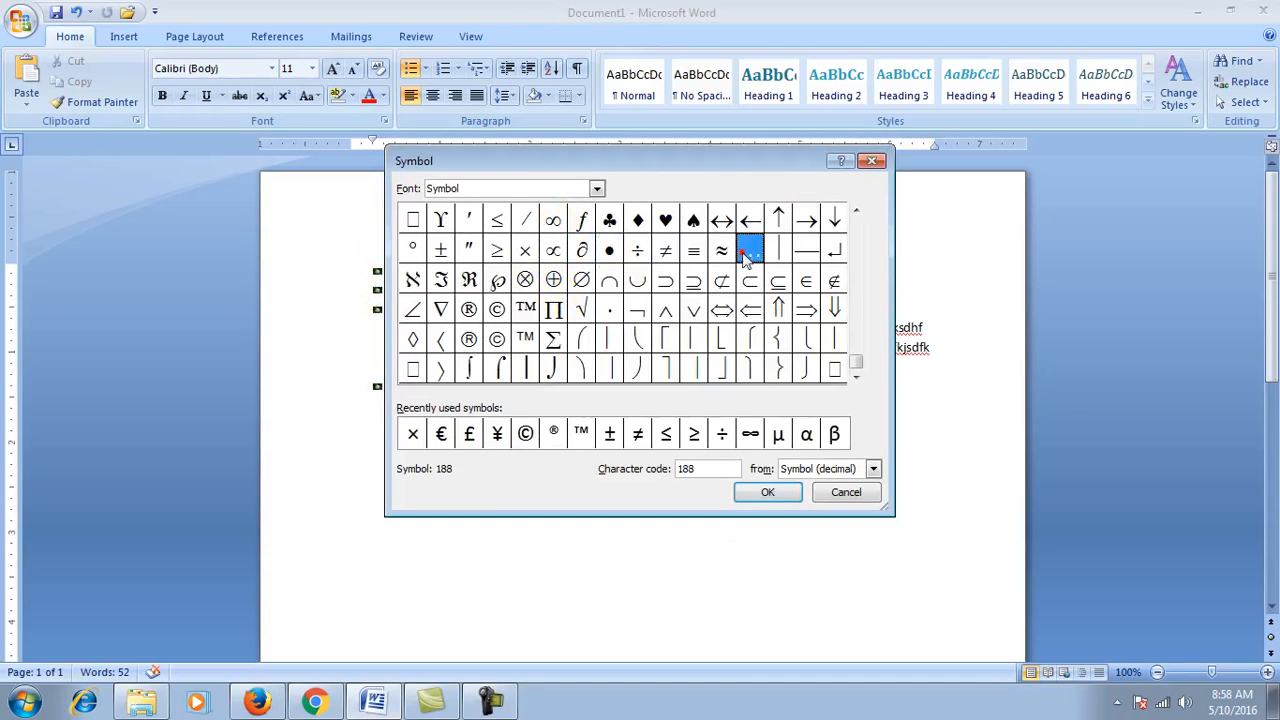
pyautogui.click(693, 220)
pyautogui.click(609, 338)
pyautogui.click(778, 280)
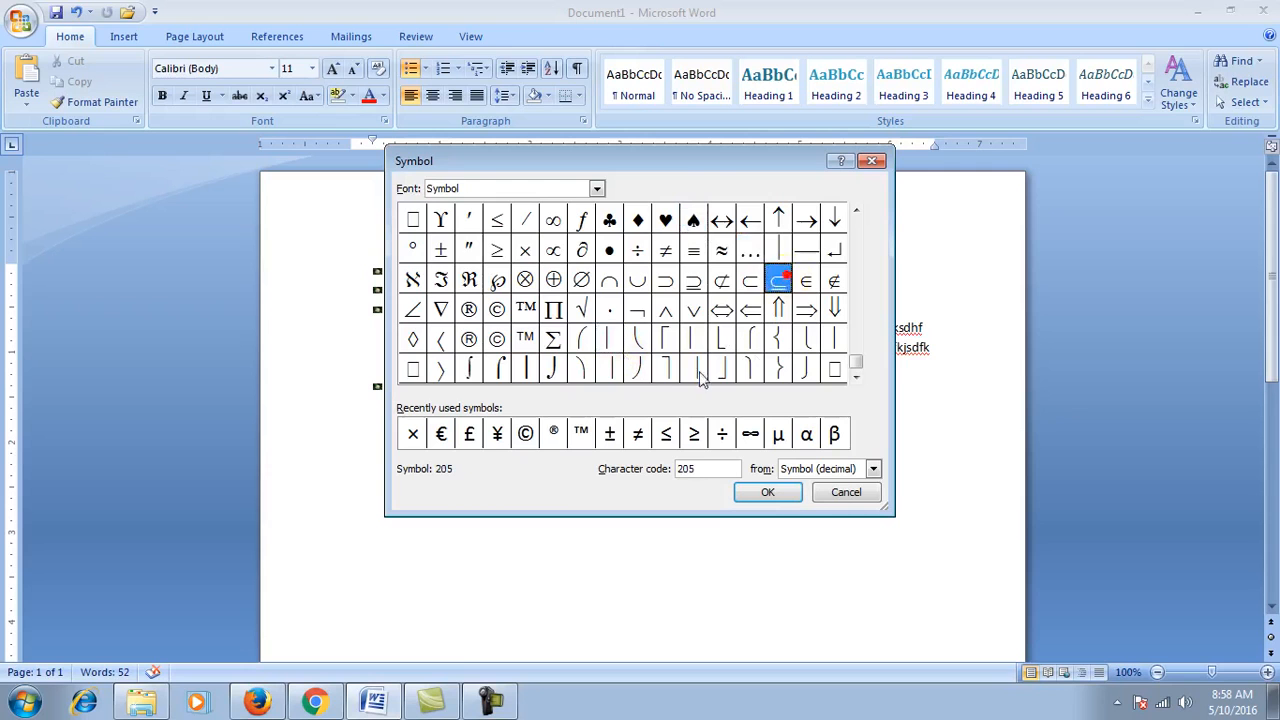
pyautogui.click(441, 280)
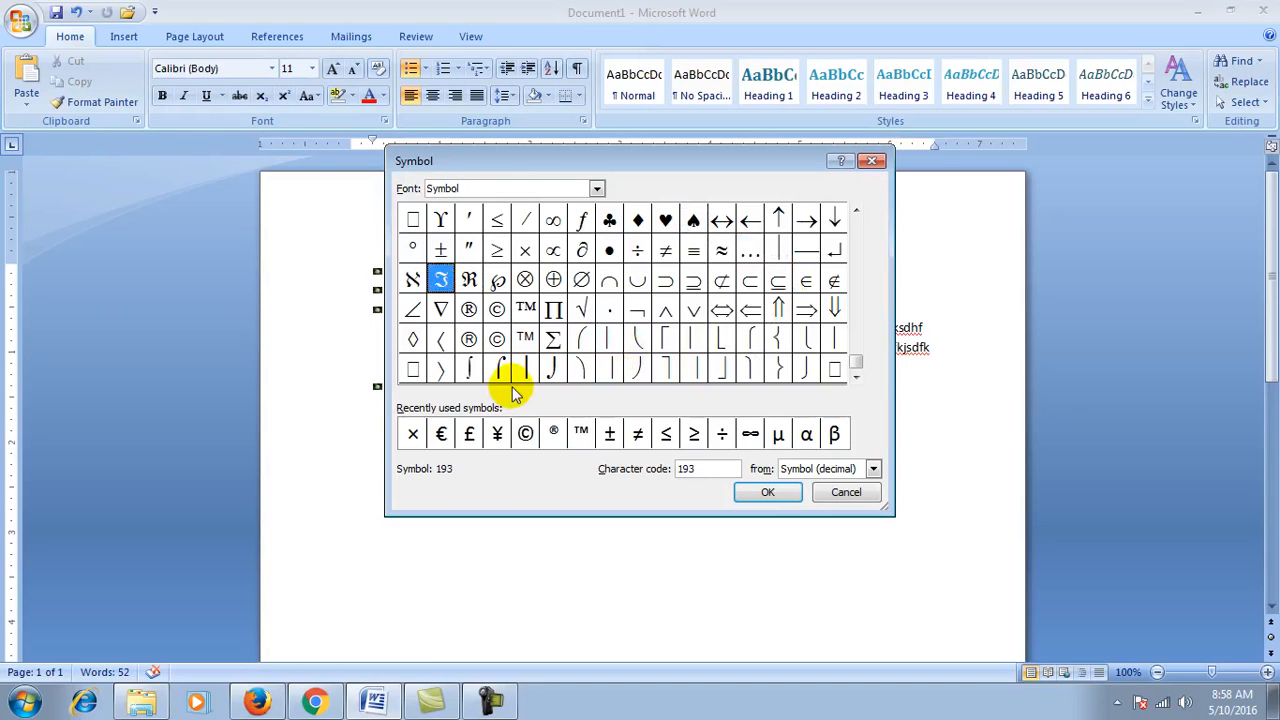
pyautogui.click(592, 188)
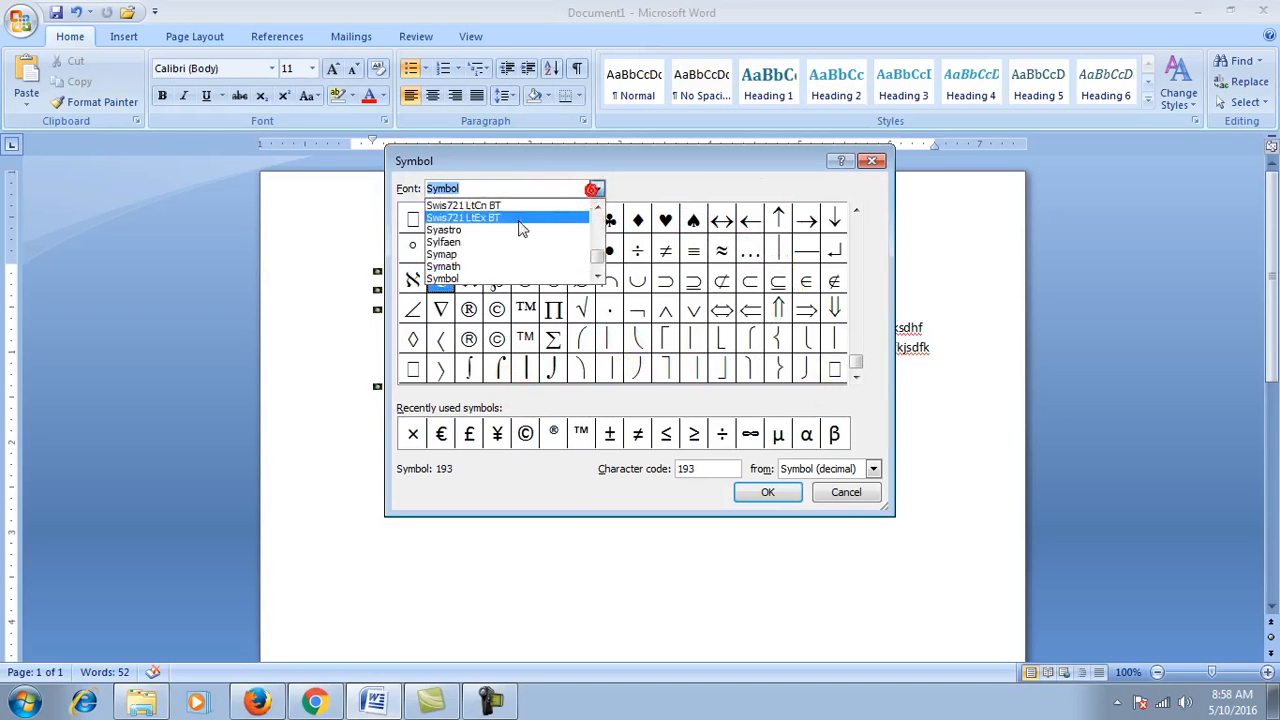
pyautogui.click(520, 220)
pyautogui.click(609, 308)
pyautogui.click(637, 248)
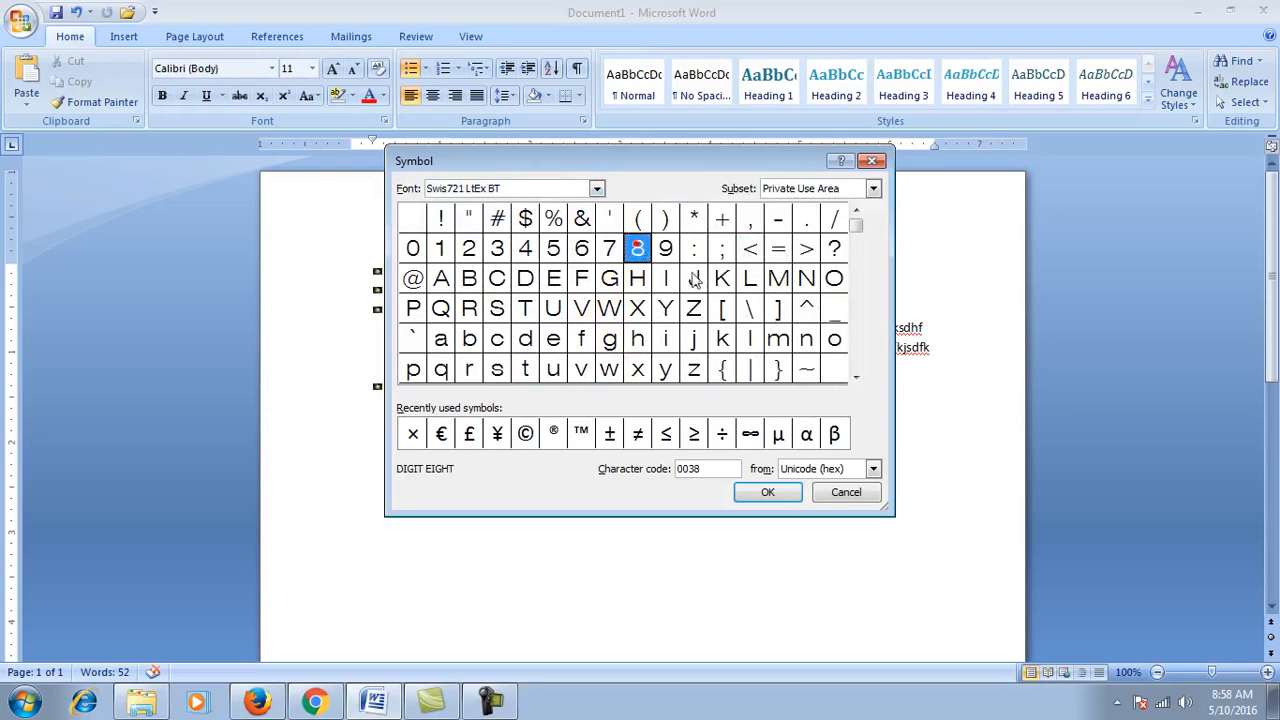
pyautogui.click(835, 494)
pyautogui.click(726, 478)
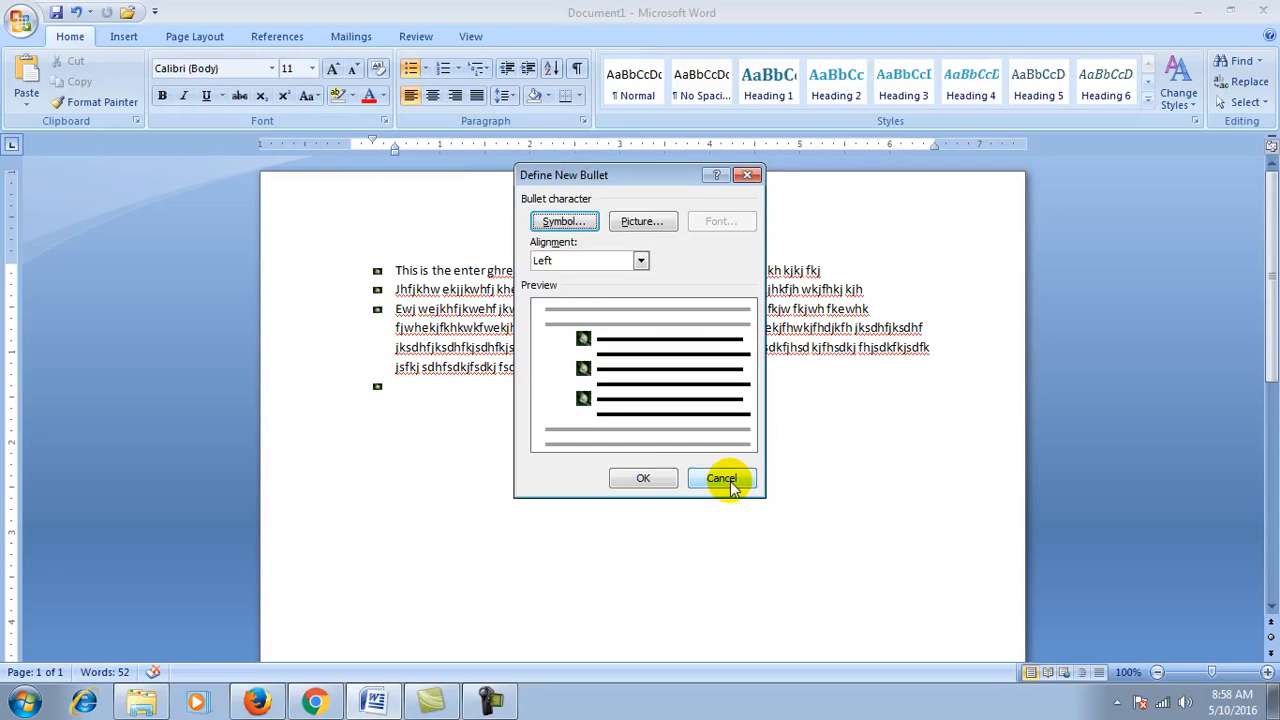
# Step: Delete all the bulleted text and start a list numbered 1. 2. 3
pyautogui.hotkey('ctrl', 'a')
pyautogui.press('Delete')
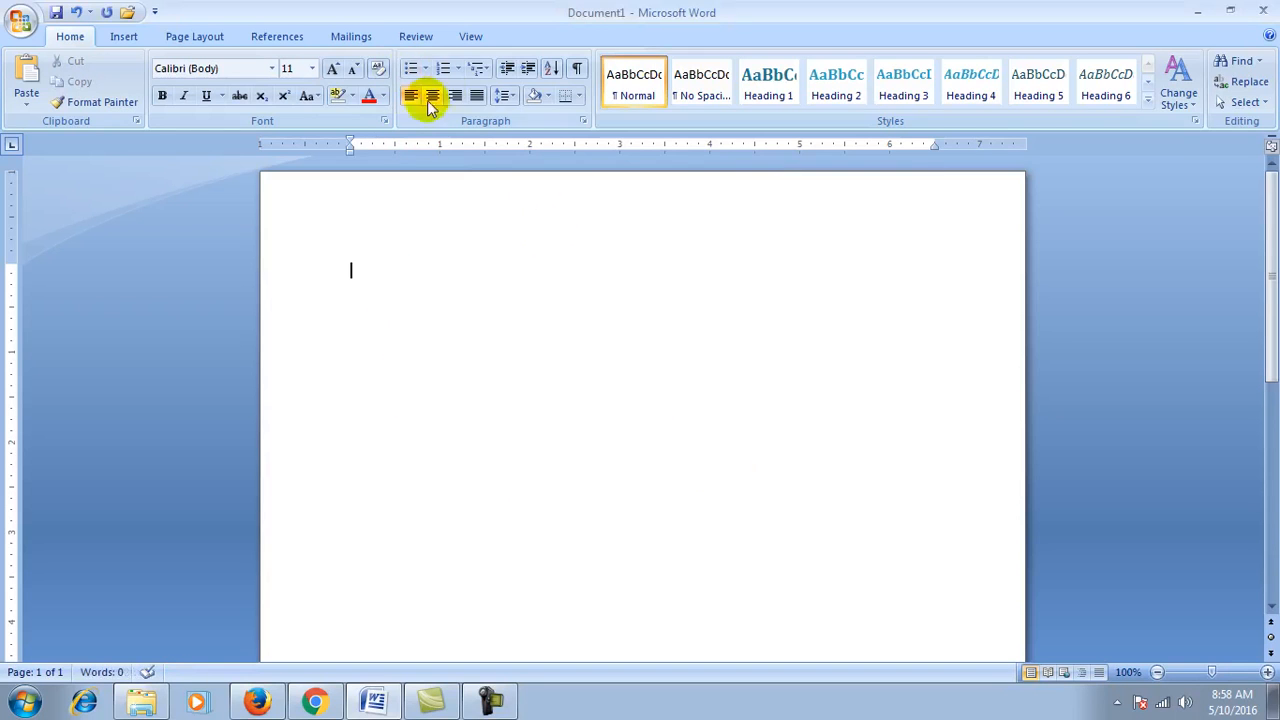
pyautogui.click(457, 69)
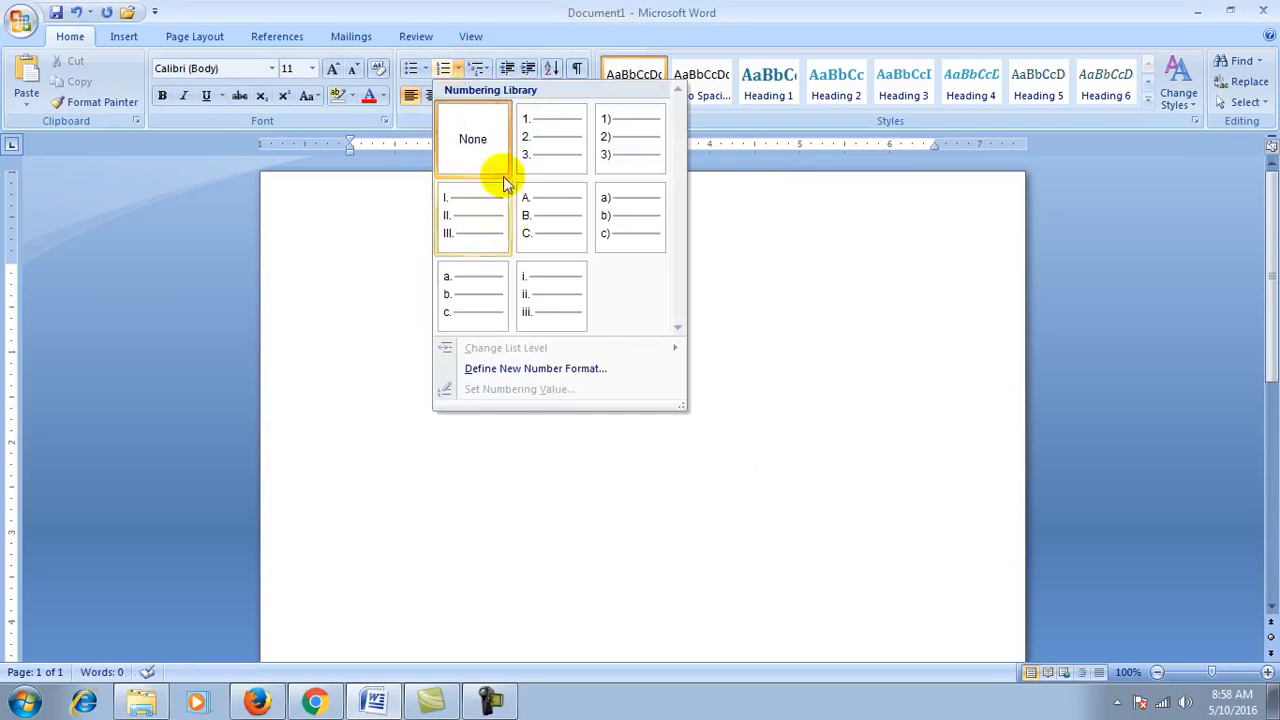
pyautogui.click(540, 137)
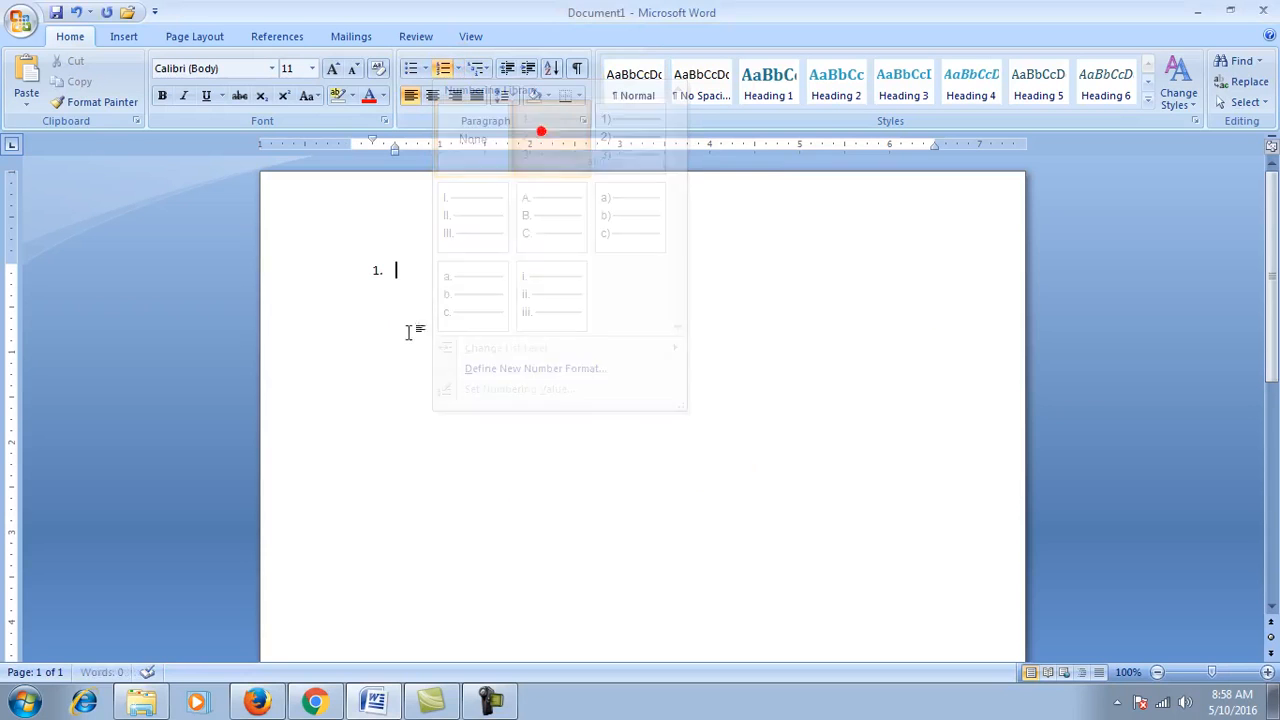
# Step: Type six sample-text items into the numbered list, then press Alt+F4
pyautogui.write('Fjlkwefj')
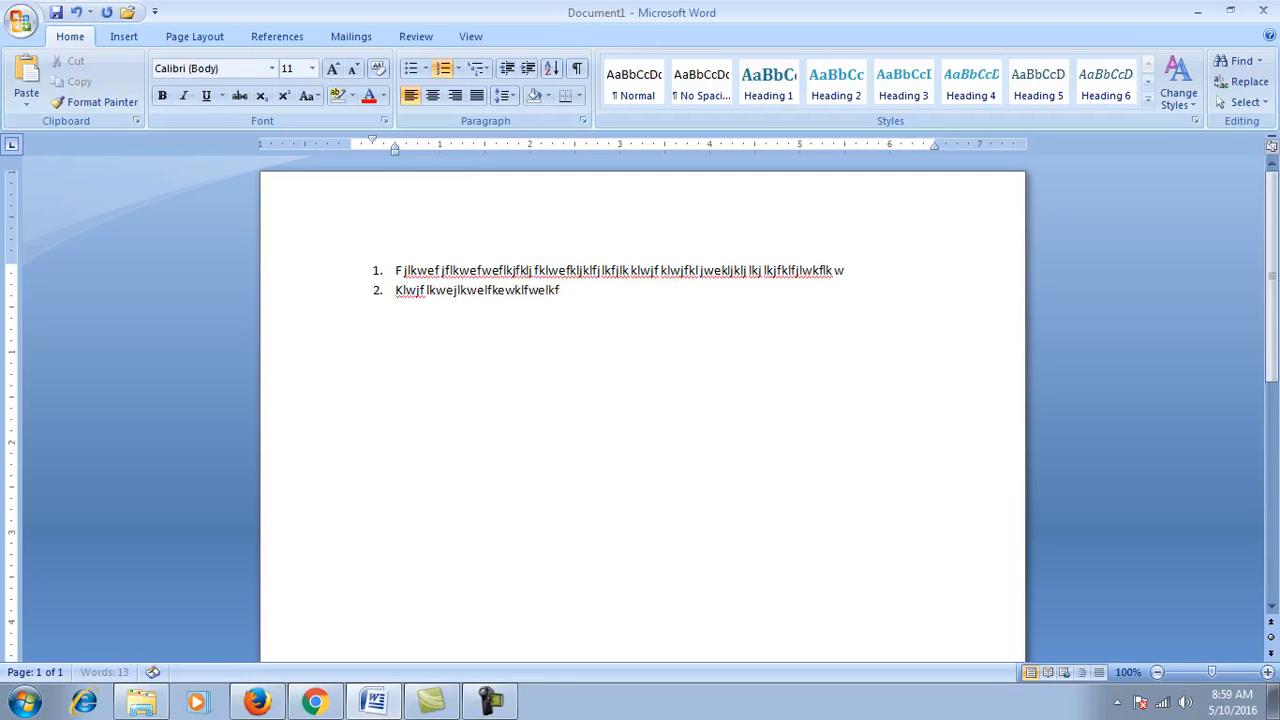
pyautogui.write('lkwe flkweflkwejlkwejlkj l')
pyautogui.press('Return')
pyautogui.write('fwefklwefjklwejklfweklfweklf weklfkwlfklfklwflkwe jflkwe')
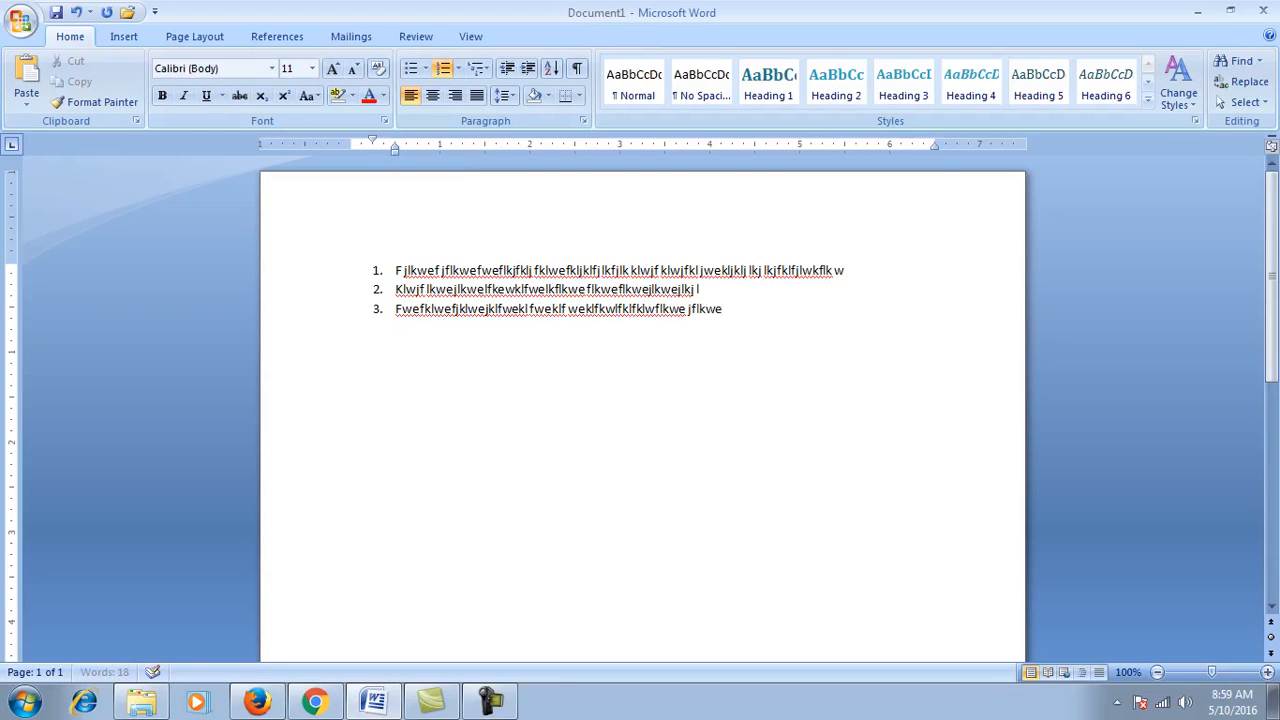
pyautogui.write('wekj kjwe fjkwe jkwe jkwe')
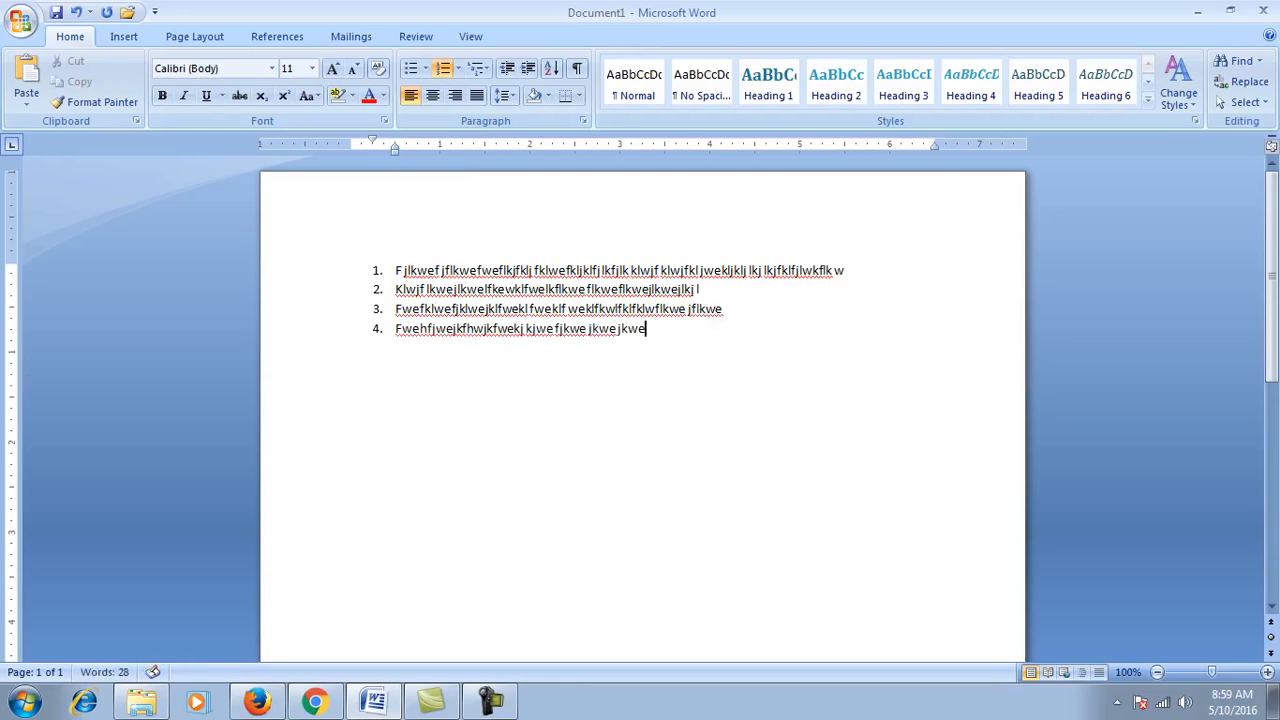
pyautogui.press('Return')
pyautogui.write('fwhfwehfj kwejkf')
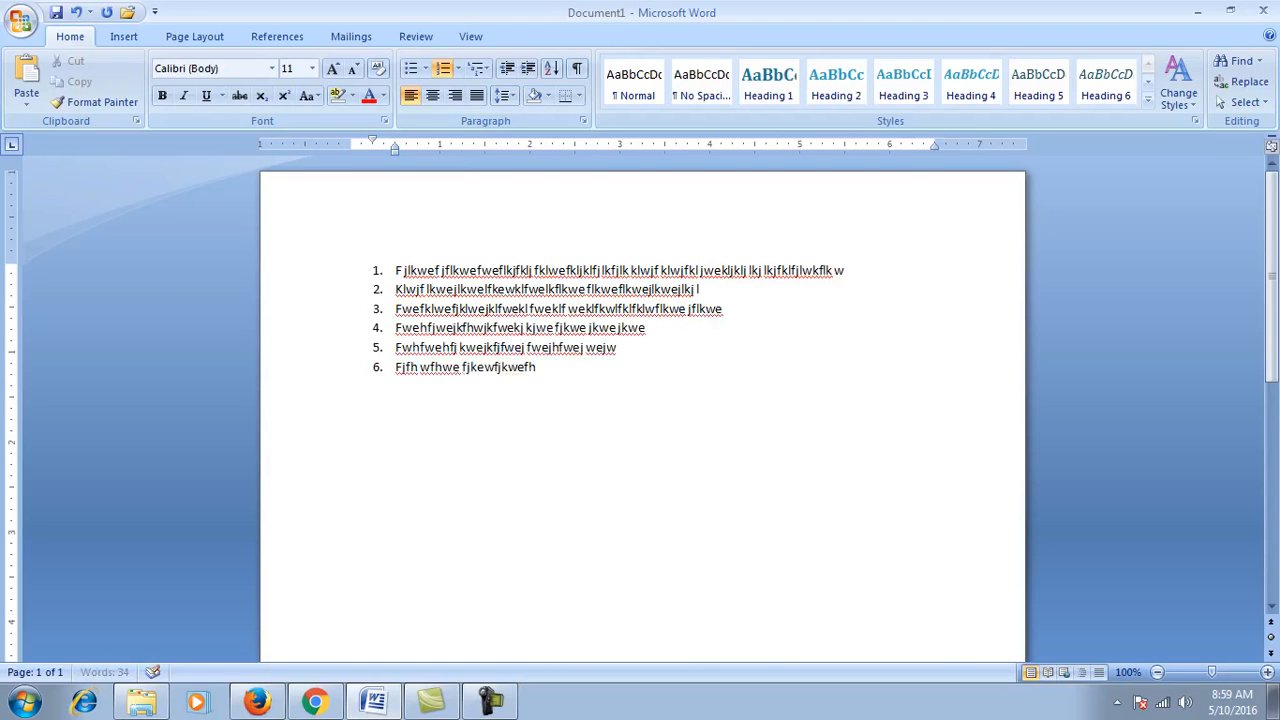
pyautogui.write('jkweh fkjwehf jkwehf wefj wejkfh kwjefjwe')
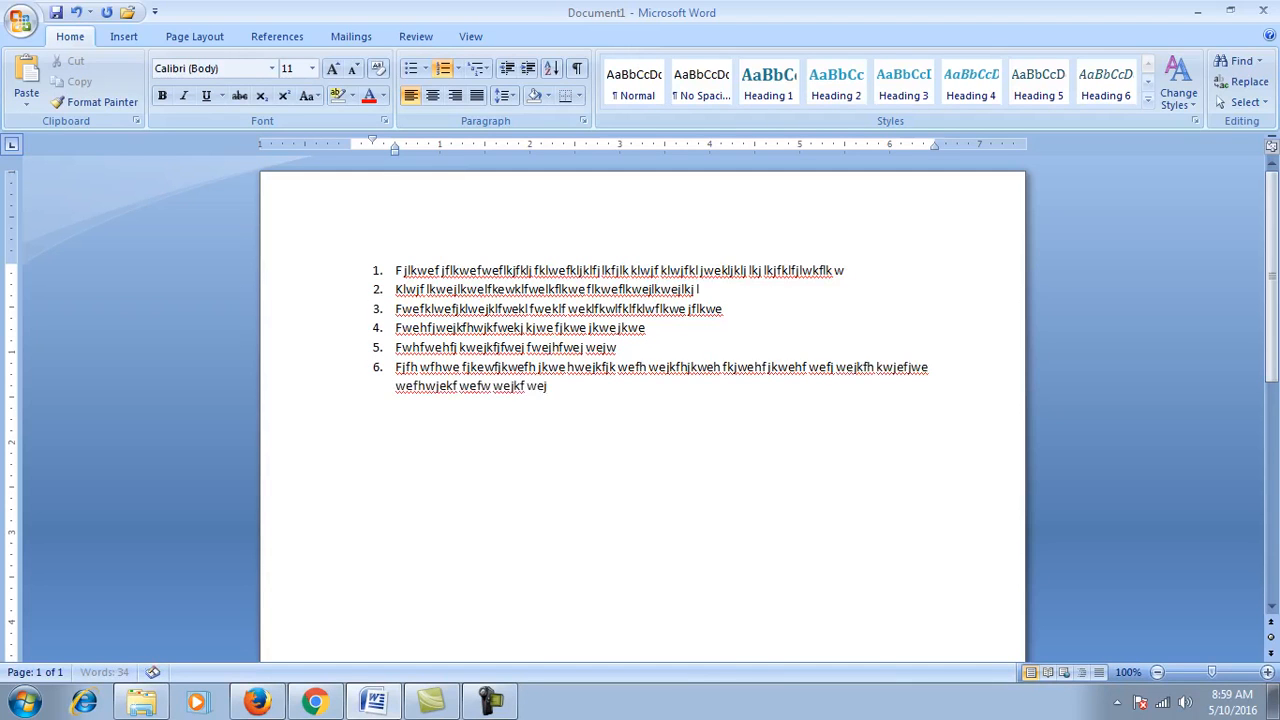
pyautogui.hotkey('alt', 'F4')
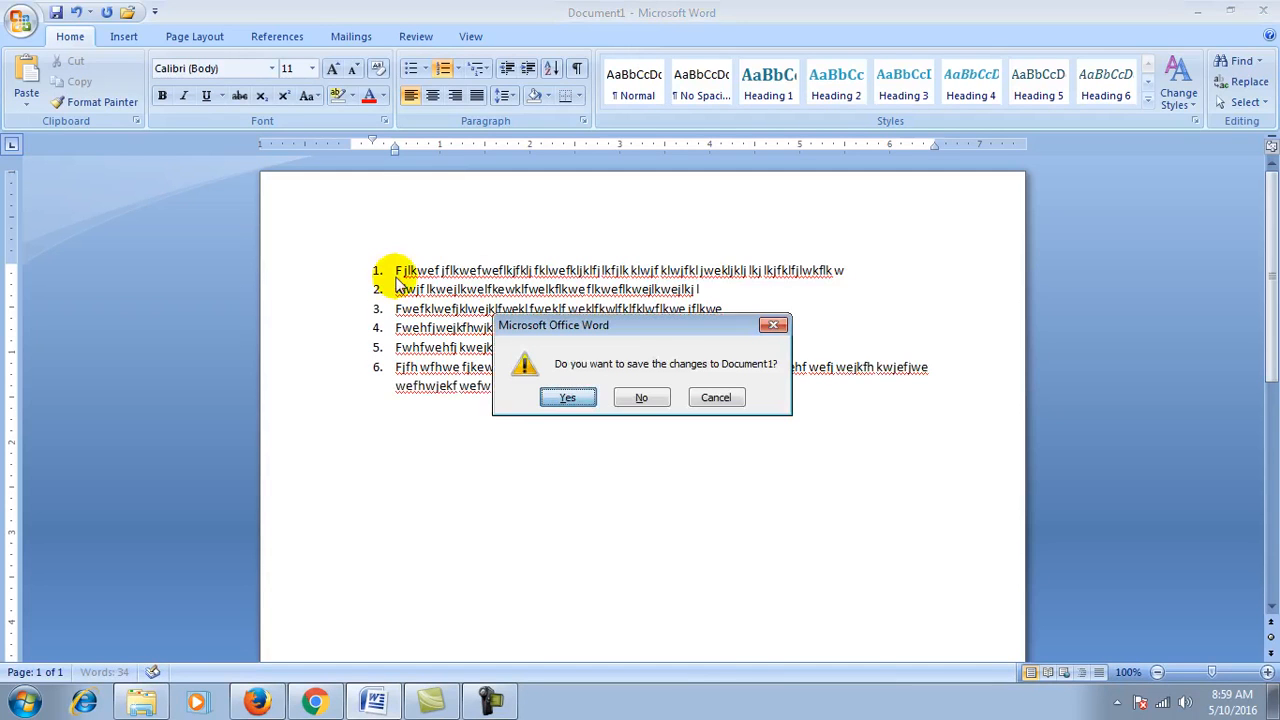
# Step: Dismiss the save prompt, add list items 7 to 9, and show the Numbering formats
pyautogui.press('Escape')
pyautogui.write('hwerwehkjrwejkrjkew rwejkr wekjrwekj rjkwer wehrwekj wejkrh kwejh rkjwehrk ew')
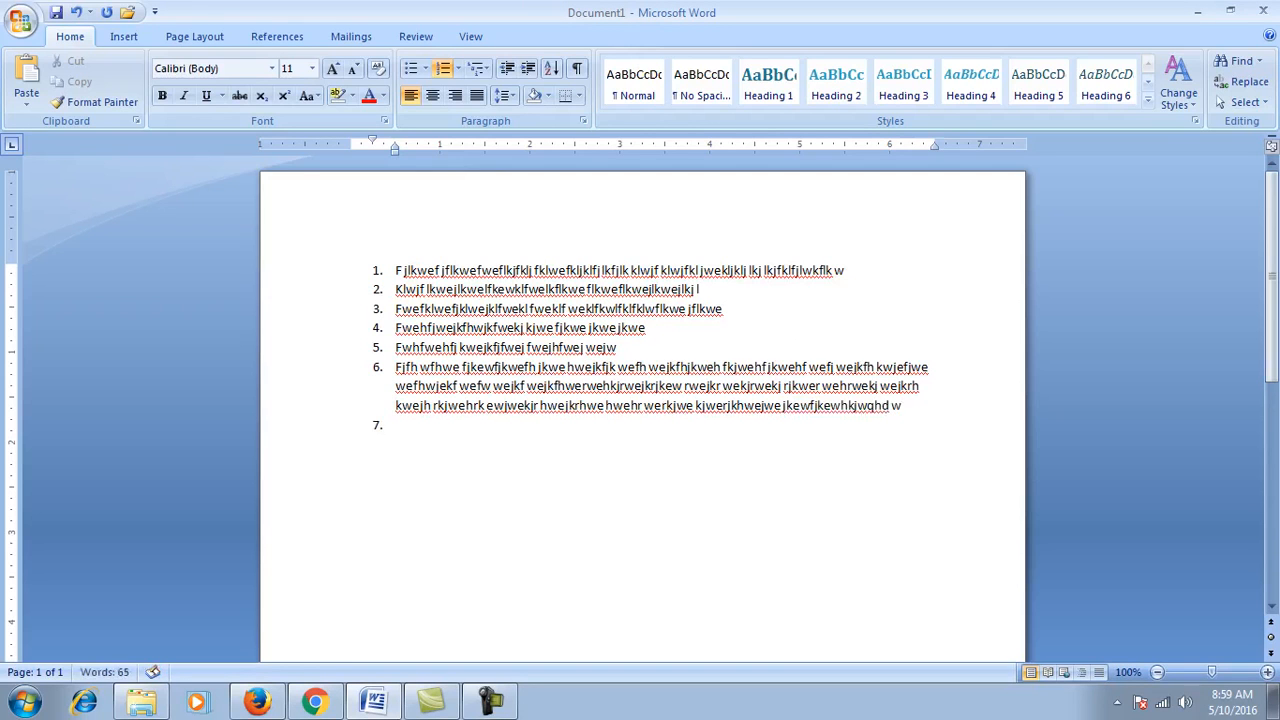
pyautogui.write('jekw')
pyautogui.press('Return')
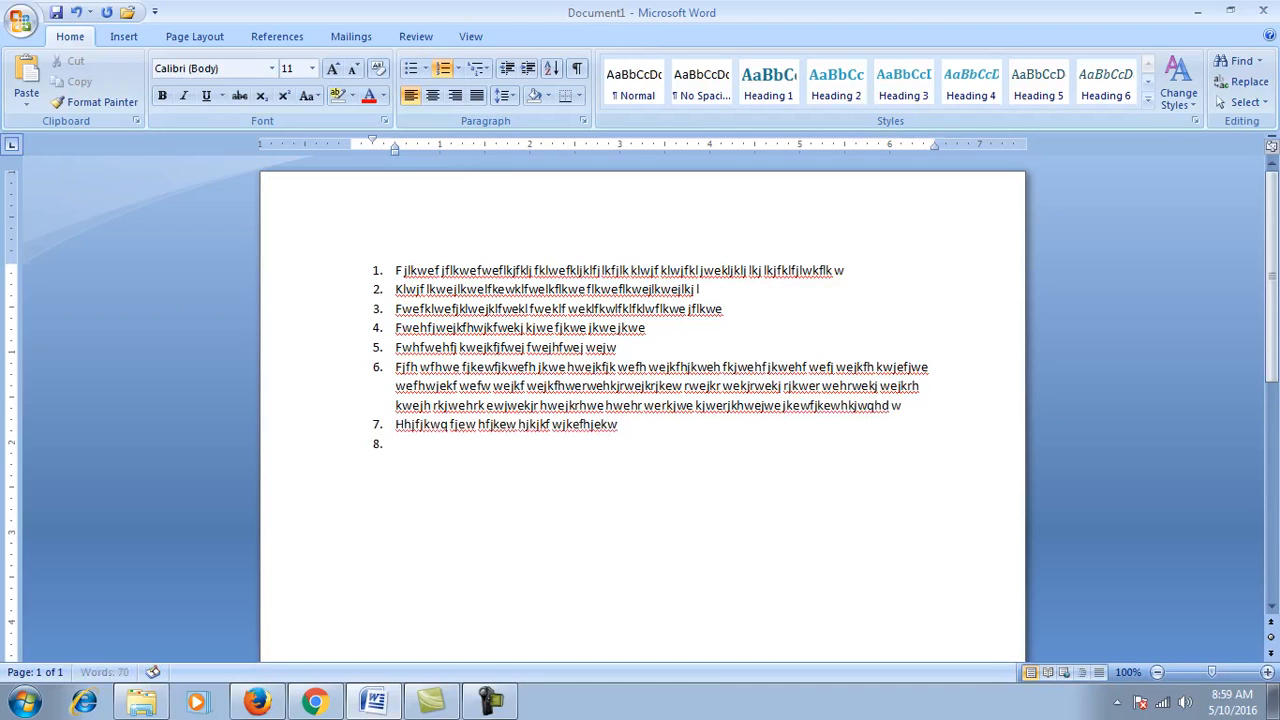
pyautogui.write('Jfgew jkf lkewjf hkjwekjfhlkjew jkwe')
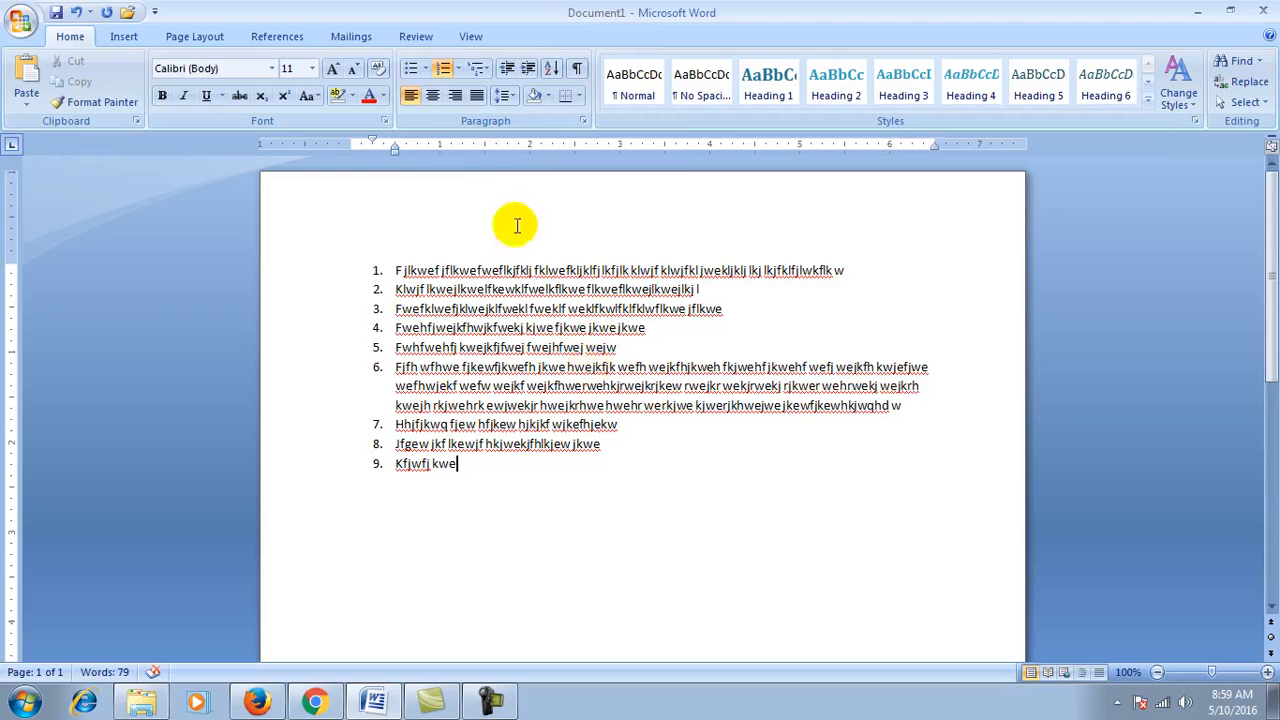
pyautogui.click(455, 68)
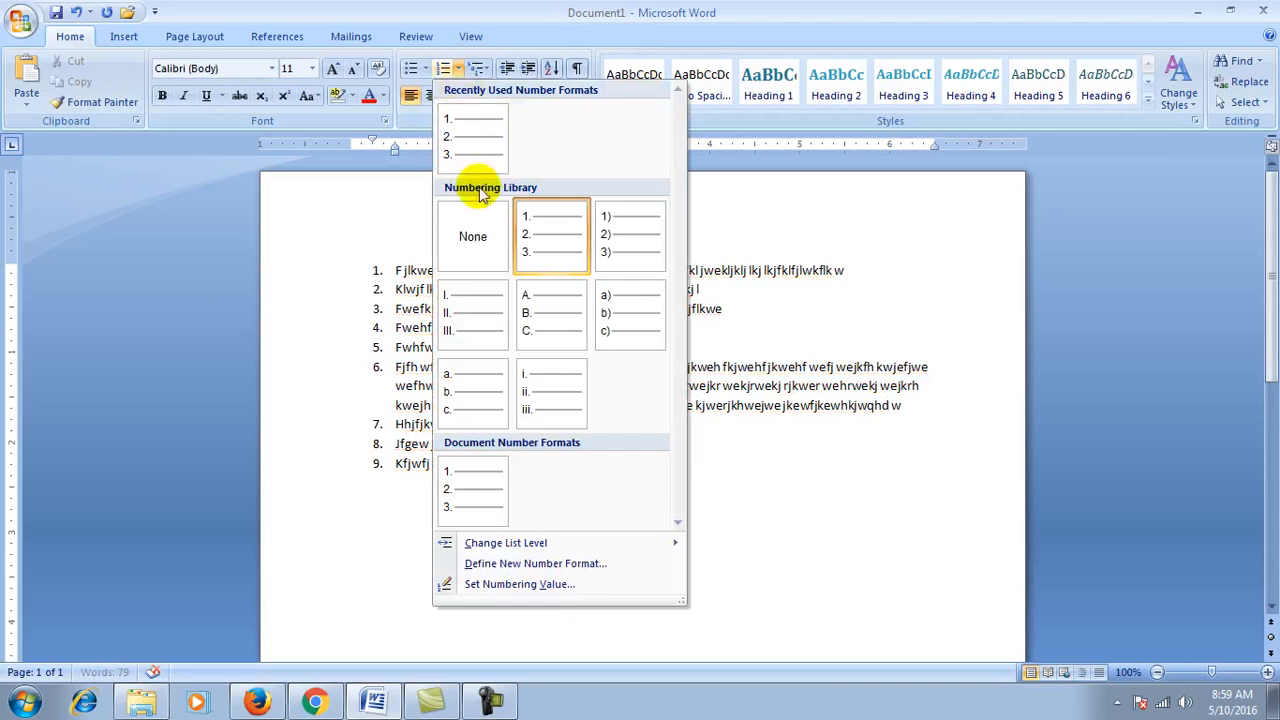
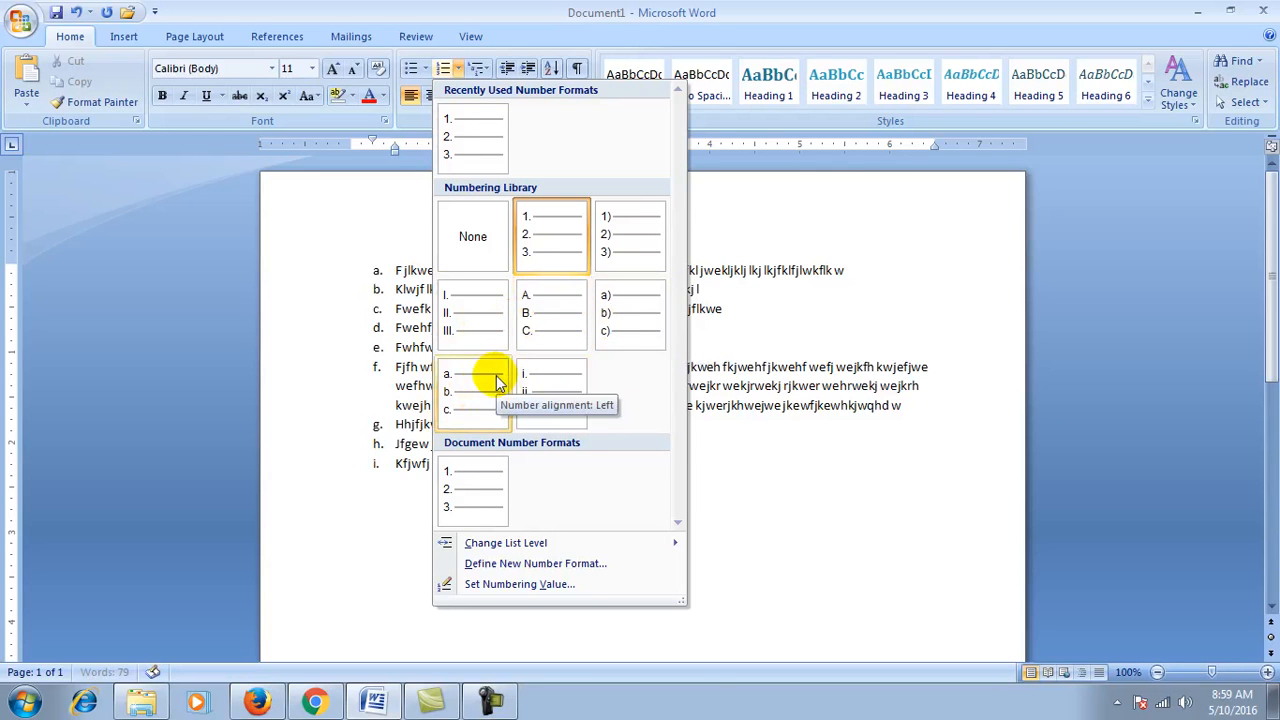
# Step: Close the Numbering gallery without applying a format, keeping the nine items numbered 1 to 9
pyautogui.click(746, 238)
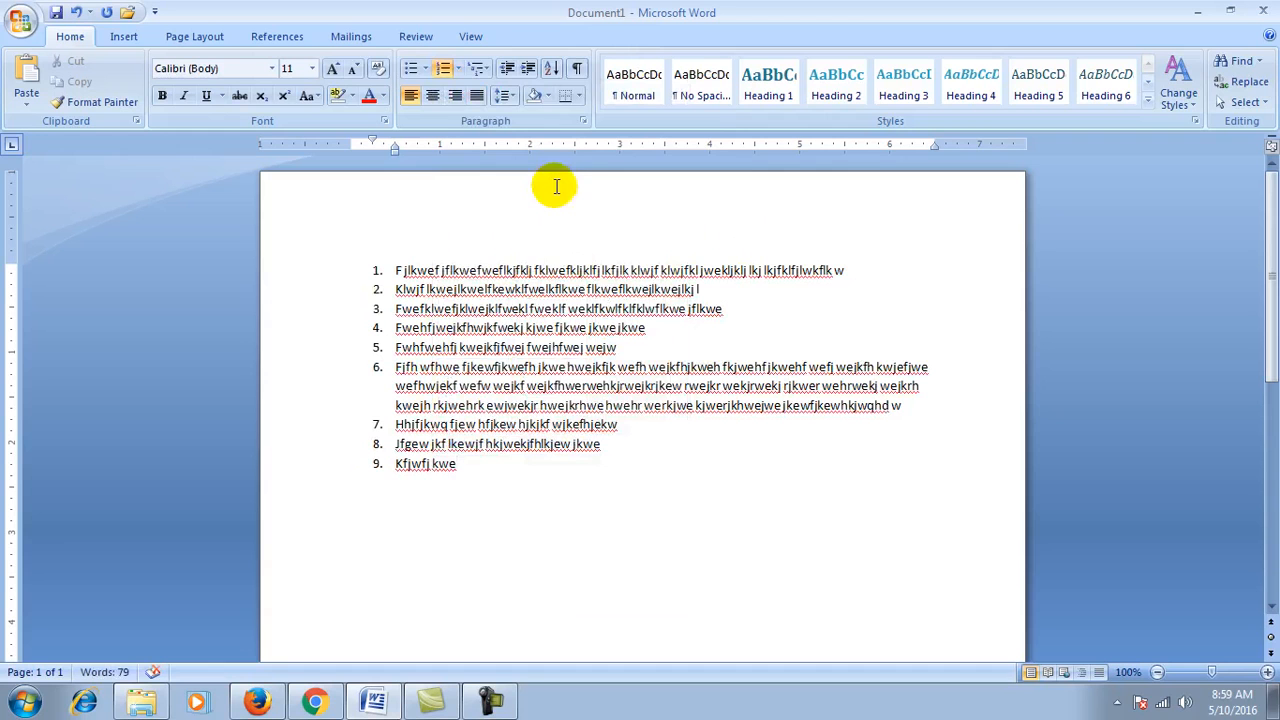
# Step: Replace the list with a paragraph of 'and shyam are going to the market' pasted repeatedly
pyautogui.hotkey('ctrl', 'a')
pyautogui.press('Delete')
pyautogui.write('and shyam are going to the market')
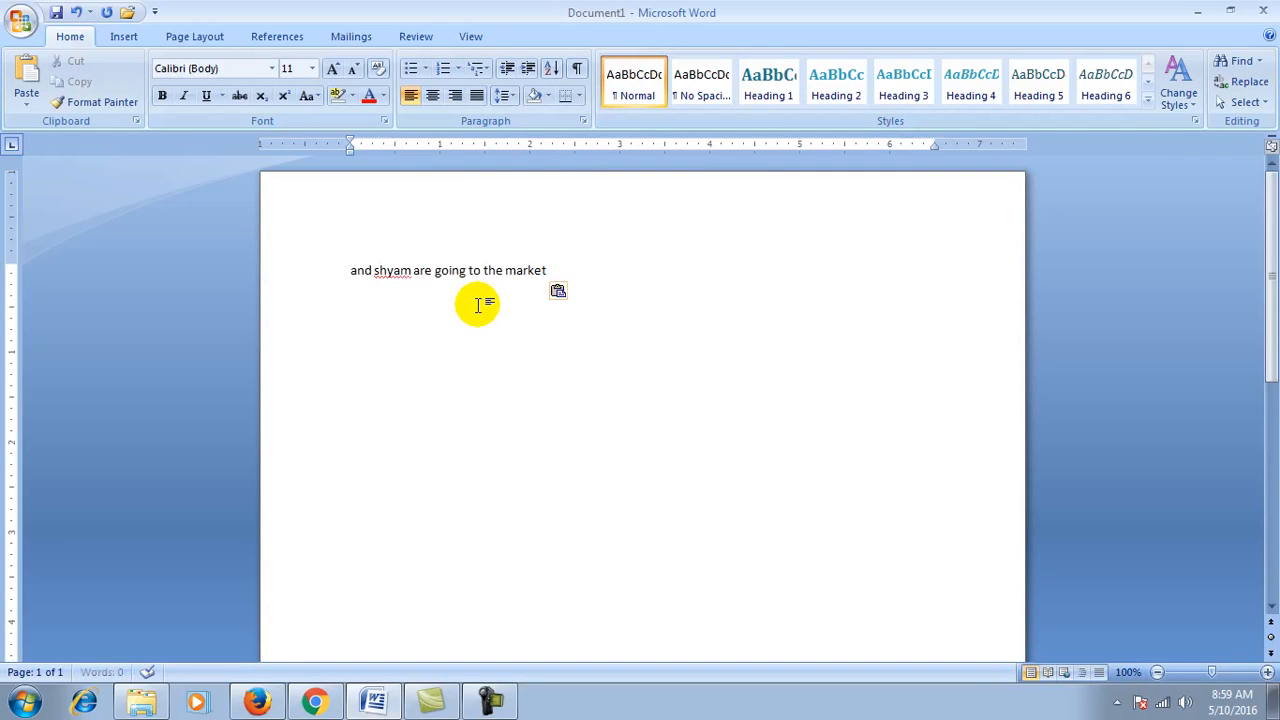
pyautogui.hotkey('ctrl', 'v')
pyautogui.hotkey('ctrl', 'v')
pyautogui.hotkey('ctrl', 'v')
pyautogui.hotkey('ctrl', 'v')
pyautogui.hotkey('ctrl', 'v')
pyautogui.hotkey('ctrl', 'v')
pyautogui.hotkey('ctrl', 'v')
pyautogui.hotkey('ctrl', 'v')
pyautogui.hotkey('ctrl', 'v')
pyautogui.hotkey('ctrl', 'v')
pyautogui.hotkey('ctrl', 'v')
pyautogui.hotkey('ctrl', 'v')
pyautogui.hotkey('ctrl', 'v')
pyautogui.hotkey('ctrl', 'v')
pyautogui.hotkey('ctrl', 'v')
pyautogui.hotkey('ctrl', 'v')
pyautogui.hotkey('ctrl', 'v')
pyautogui.hotkey('ctrl', 'v')
pyautogui.hotkey('ctrl', 'v')
pyautogui.hotkey('ctrl', 'v')
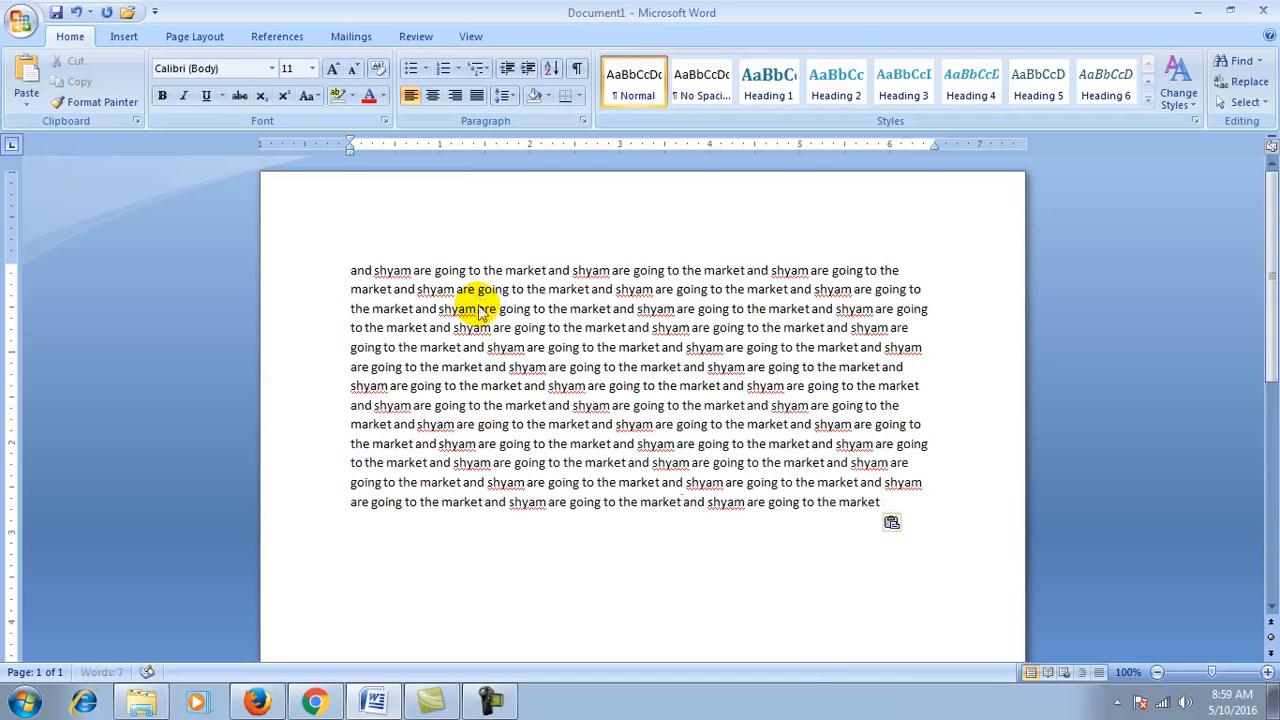
pyautogui.hotkey('ctrl', 'v')
pyautogui.hotkey('ctrl', 'v')
pyautogui.hotkey('ctrl', 'v')
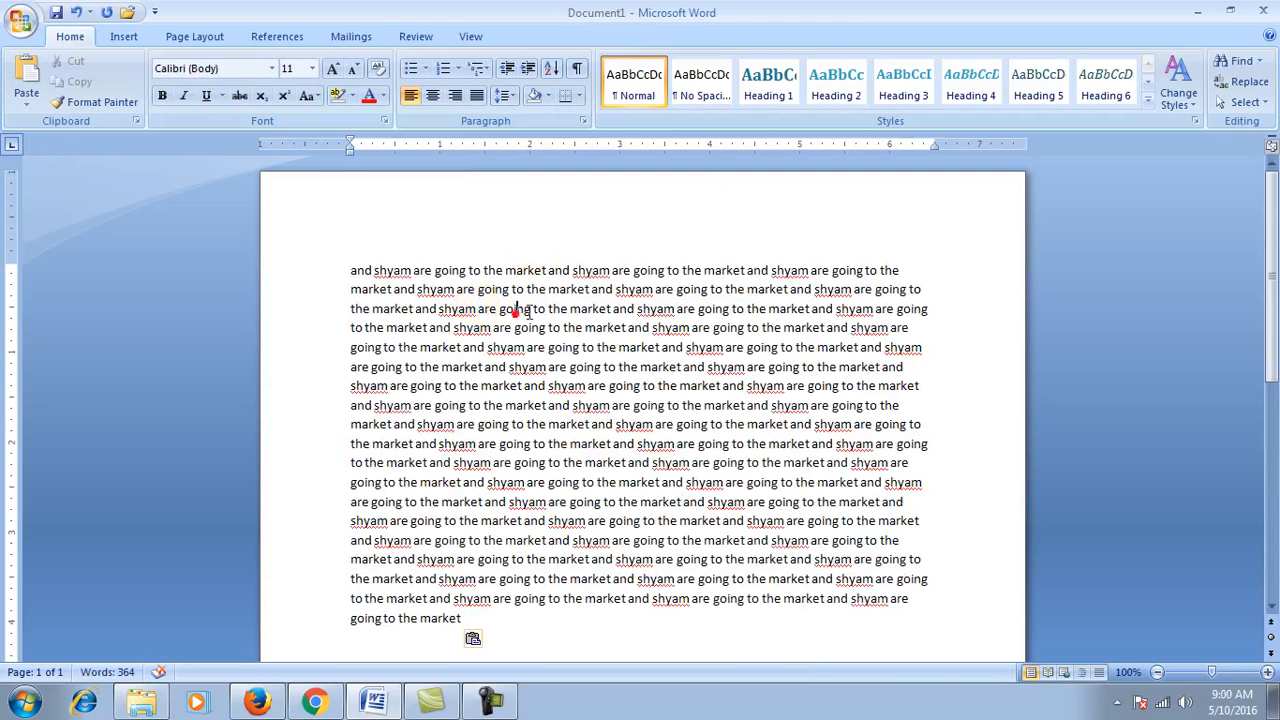
pyautogui.click(516, 309)
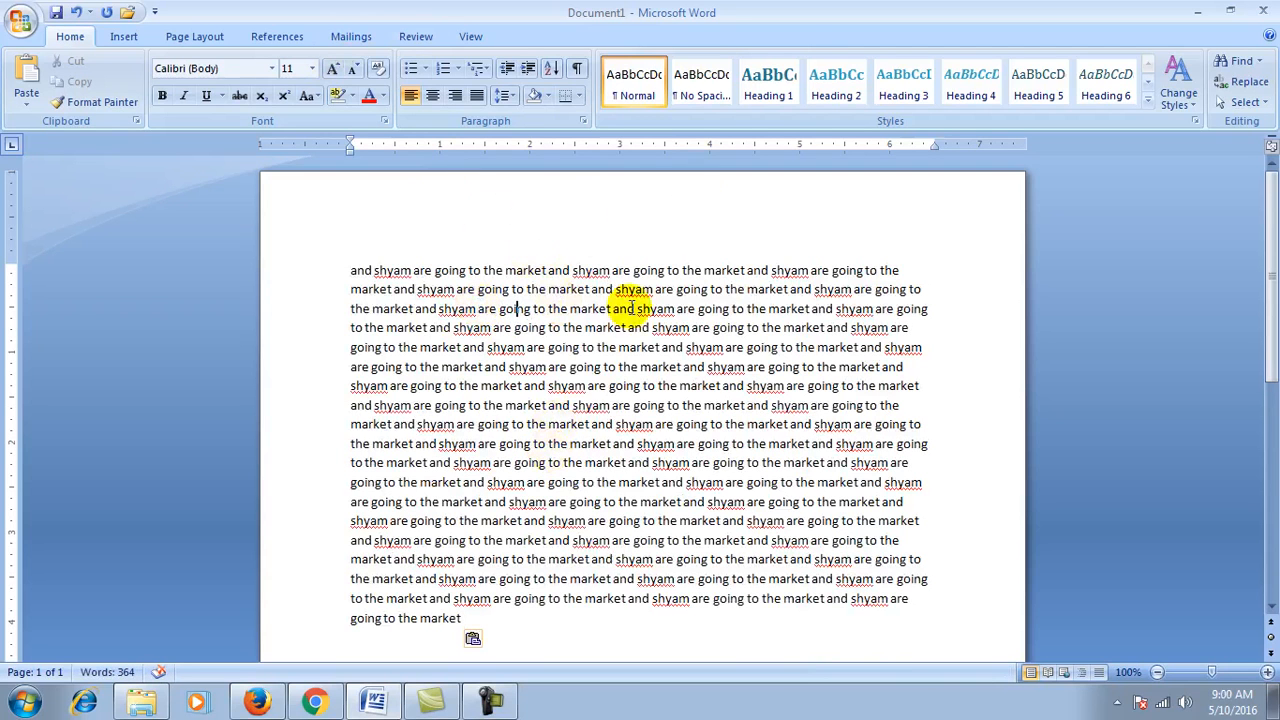
# Step: Increase and decrease the paragraph's indent several times, ending at its original left indent
pyautogui.click(527, 72)
pyautogui.click(527, 72)
pyautogui.click(527, 72)
pyautogui.click(527, 72)
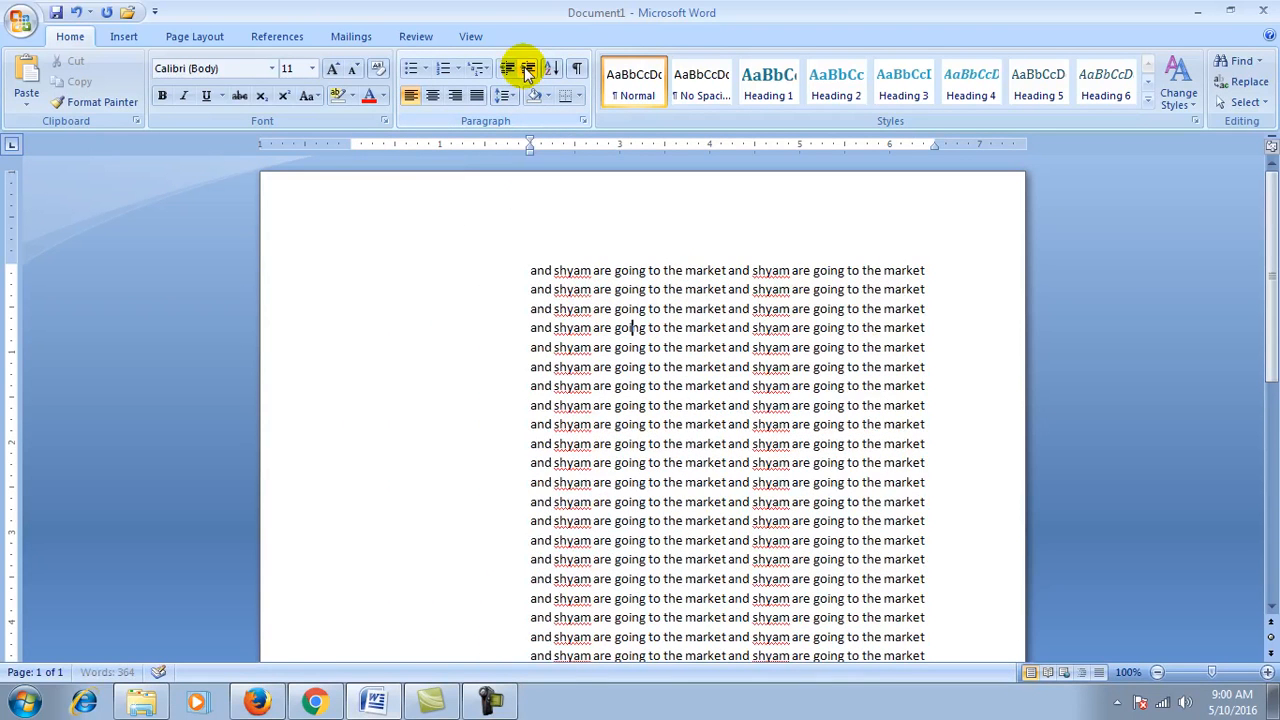
pyautogui.click(527, 72)
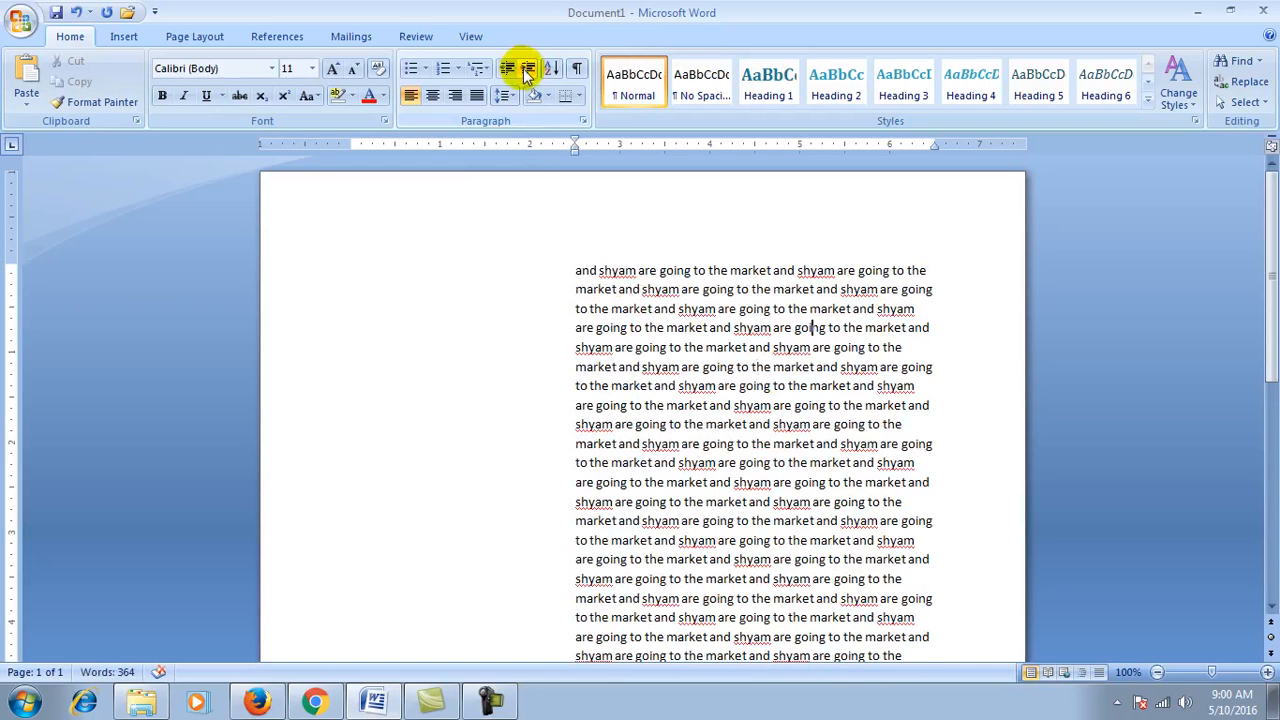
pyautogui.click(506, 72)
pyautogui.click(506, 72)
pyautogui.click(506, 72)
pyautogui.click(506, 72)
pyautogui.click(506, 72)
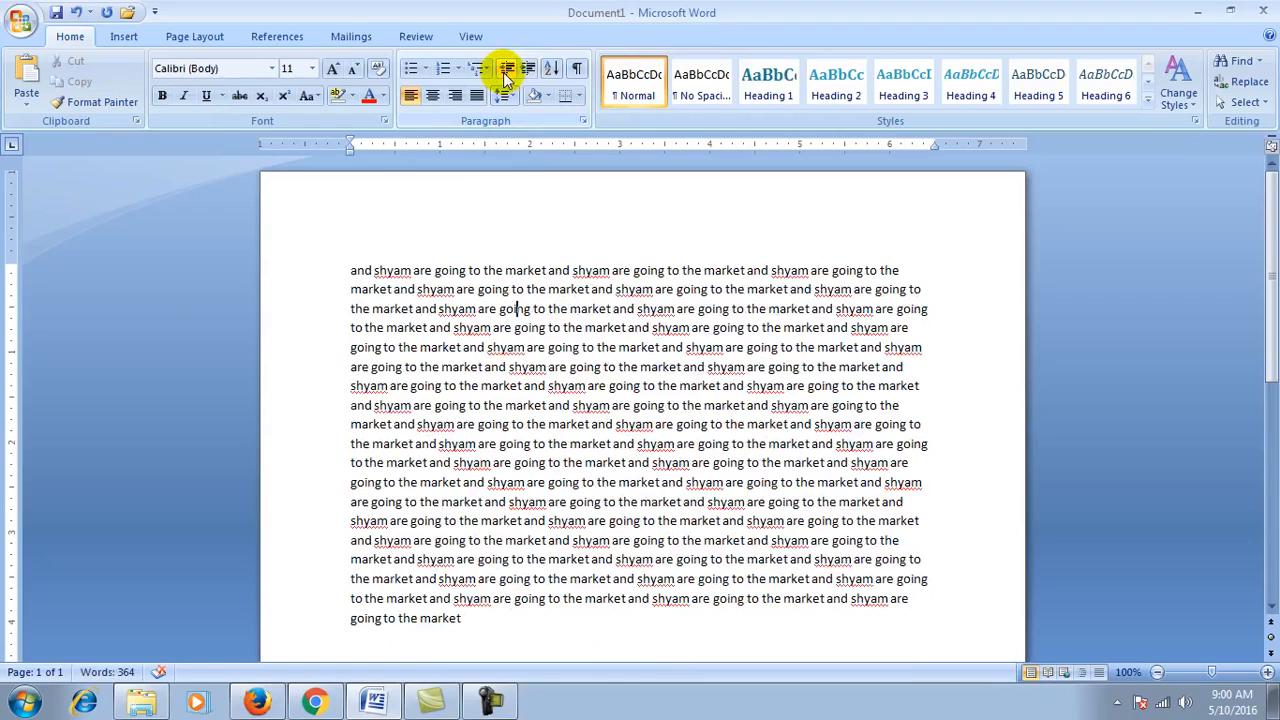
pyautogui.click(528, 70)
pyautogui.click(528, 70)
pyautogui.click(528, 70)
pyautogui.click(528, 70)
pyautogui.click(528, 70)
pyautogui.click(528, 70)
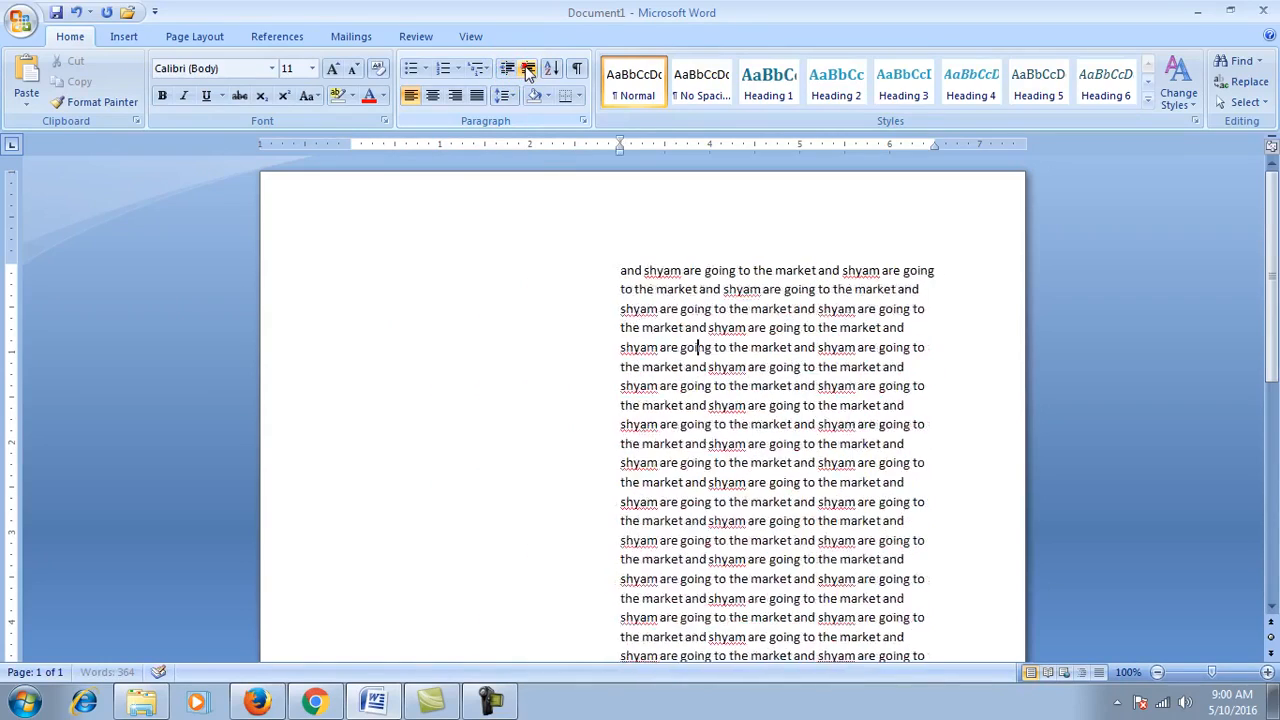
pyautogui.click(528, 70)
pyautogui.click(528, 70)
pyautogui.click(508, 72)
pyautogui.click(508, 72)
pyautogui.click(508, 72)
pyautogui.click(508, 72)
pyautogui.click(508, 72)
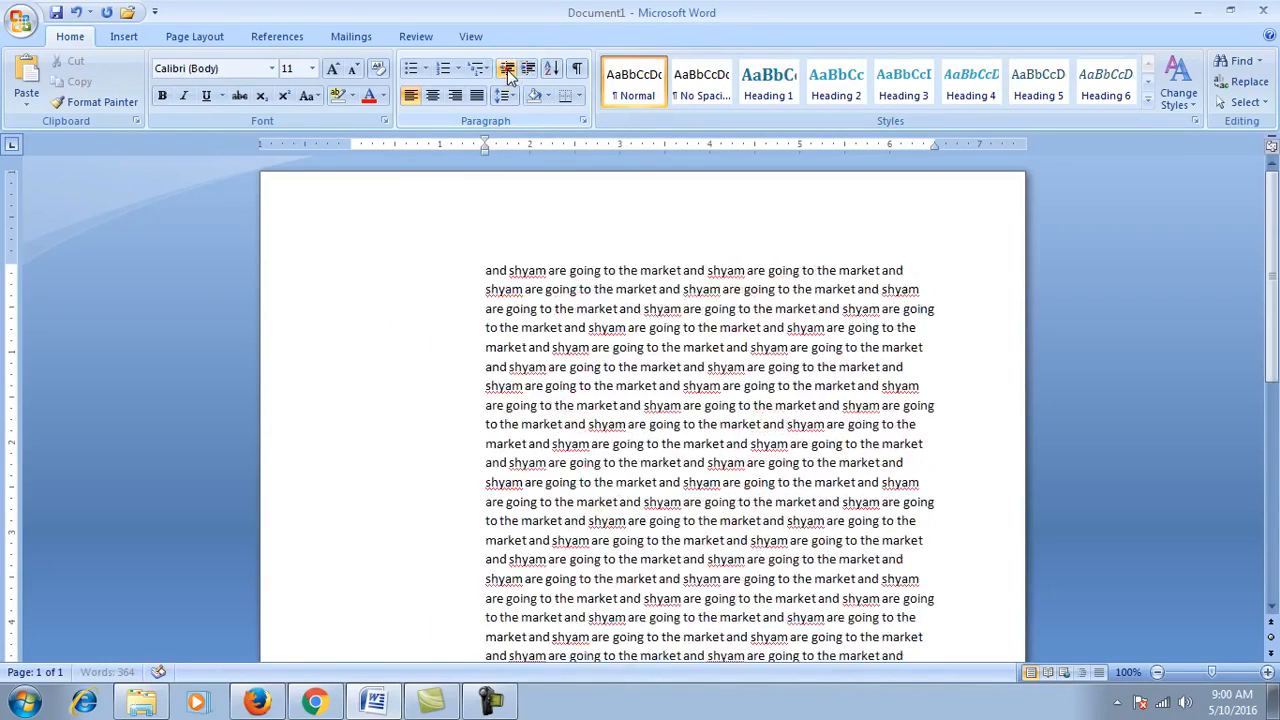
pyautogui.click(508, 72)
pyautogui.click(508, 72)
pyautogui.click(508, 72)
pyautogui.click(508, 72)
# Step: Clear the paragraph, type the 26 letters Q to M one per line, and select them all
pyautogui.hotkey('ctrl', 'a')
pyautogui.press('Delete')
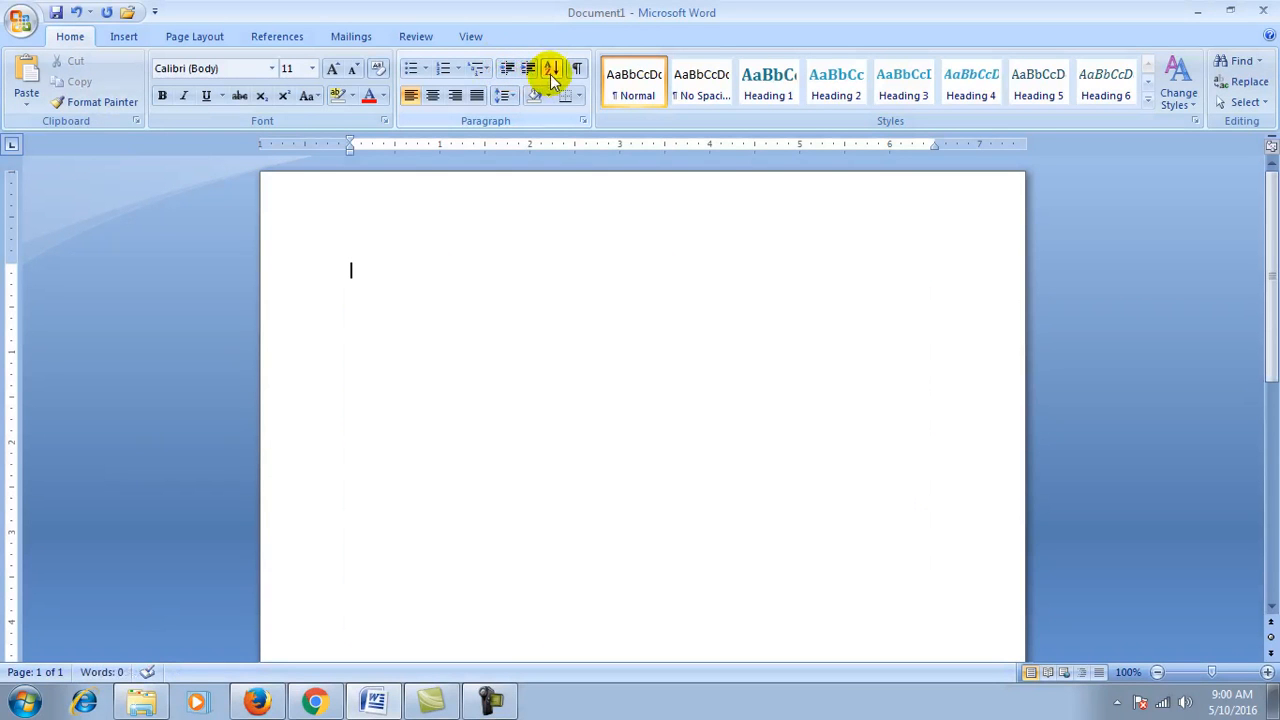
pyautogui.click(387, 265)
pyautogui.write('q')
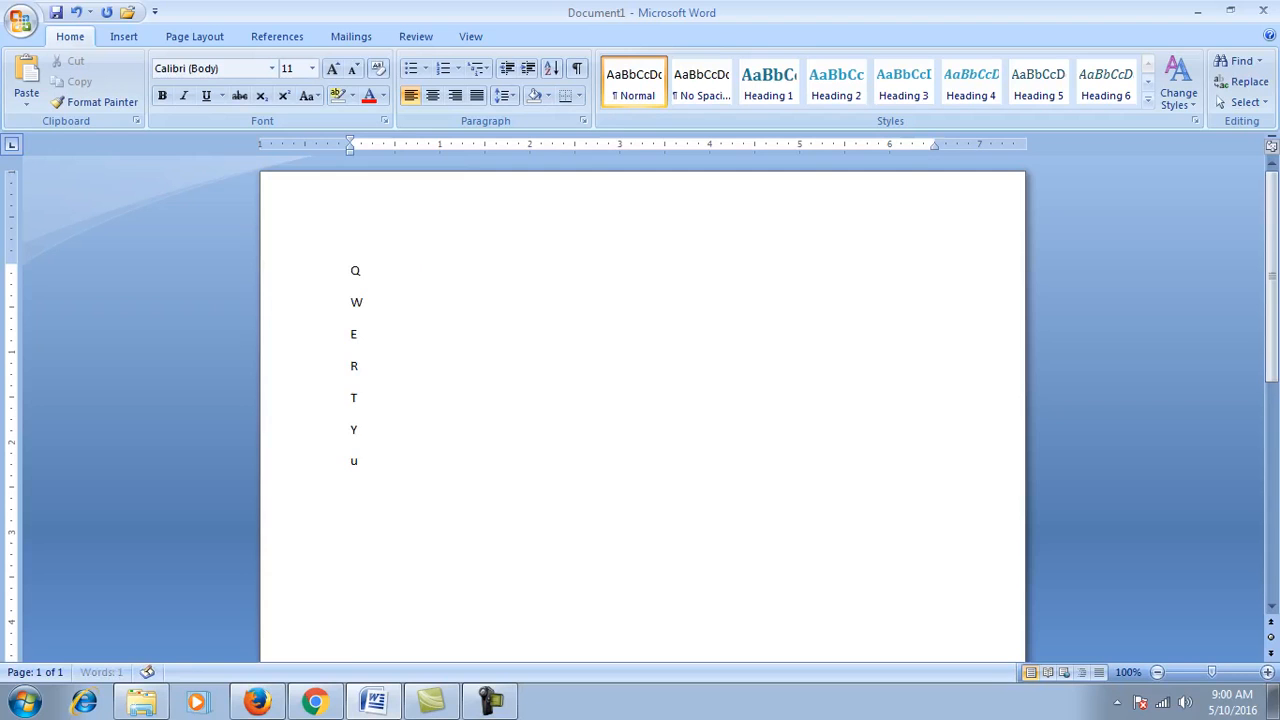
pyautogui.write('j h g f d s a z')
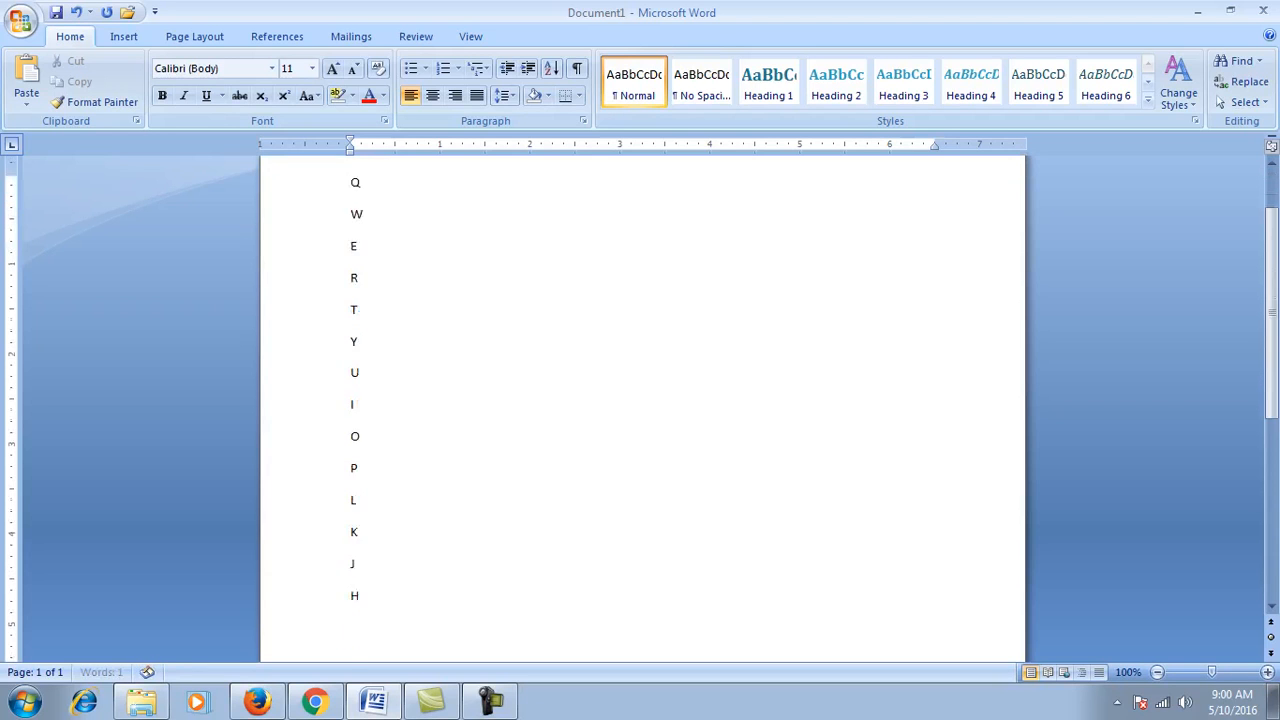
pyautogui.write(' x c v b n m')
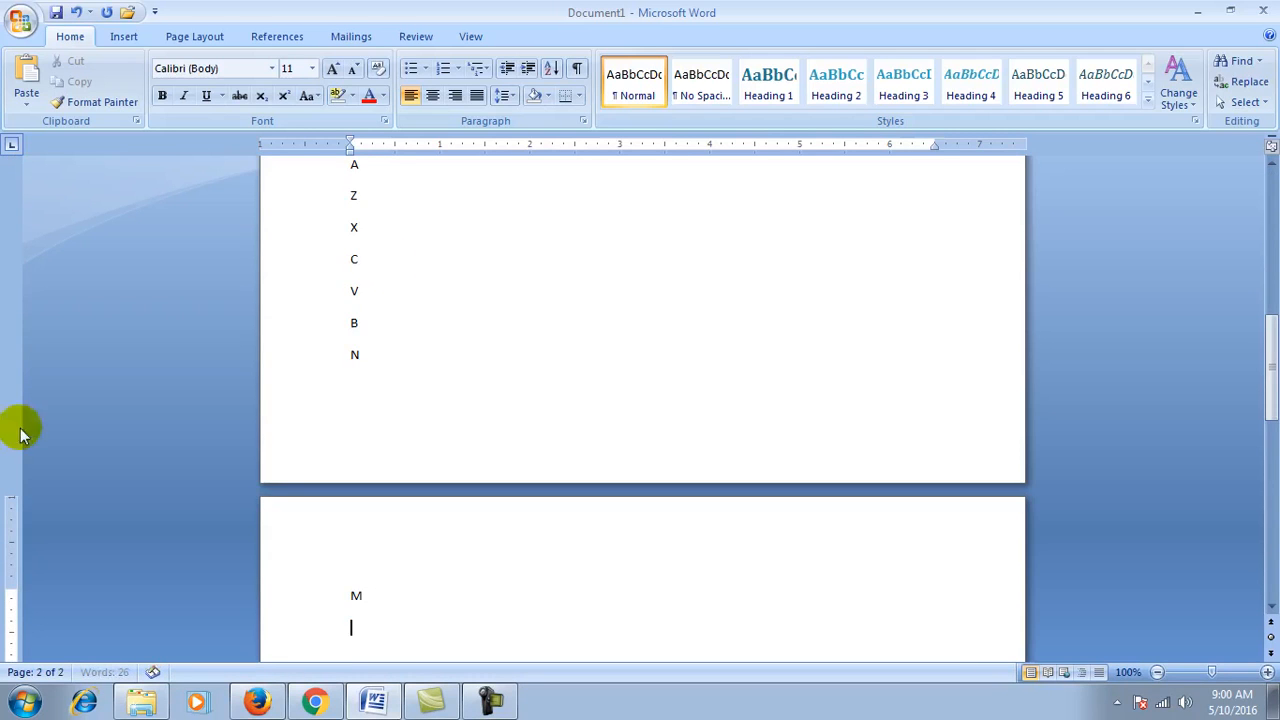
pyautogui.scroll(12, 271, 486)
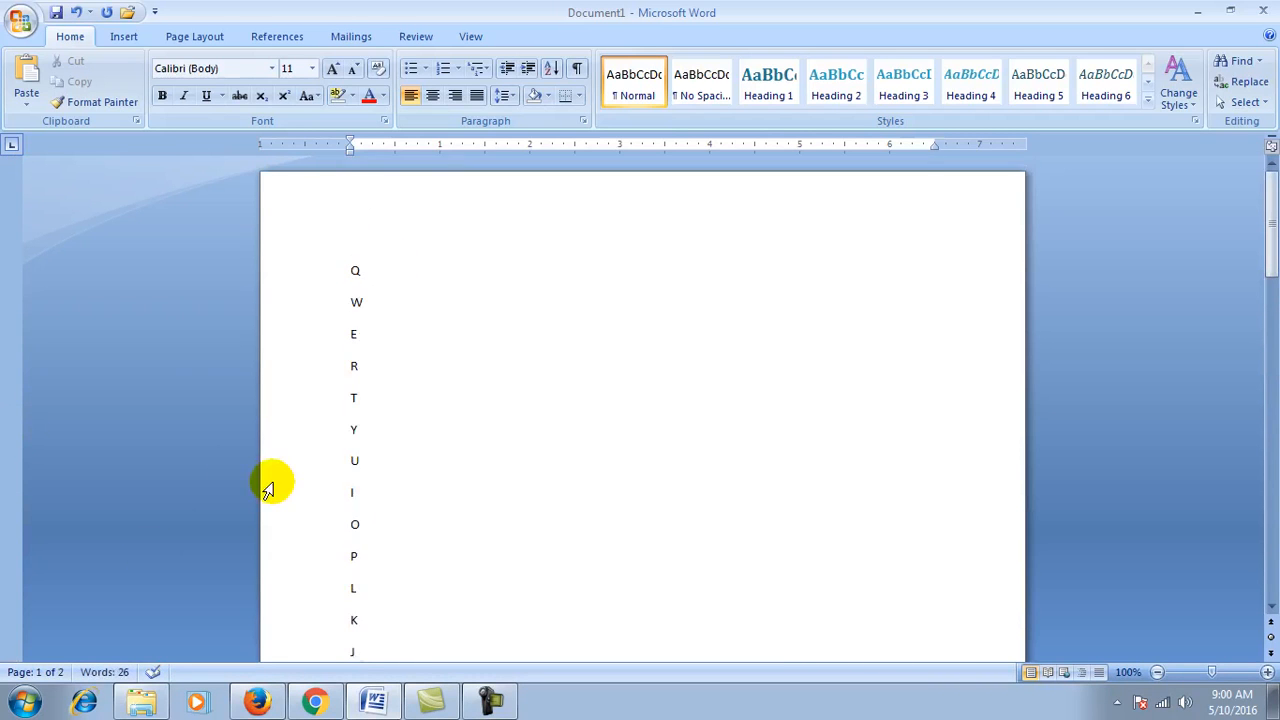
pyautogui.hotkey('ctrl', 'a')
pyautogui.scroll(-8, 360, 466)
pyautogui.scroll(12, 360, 466)
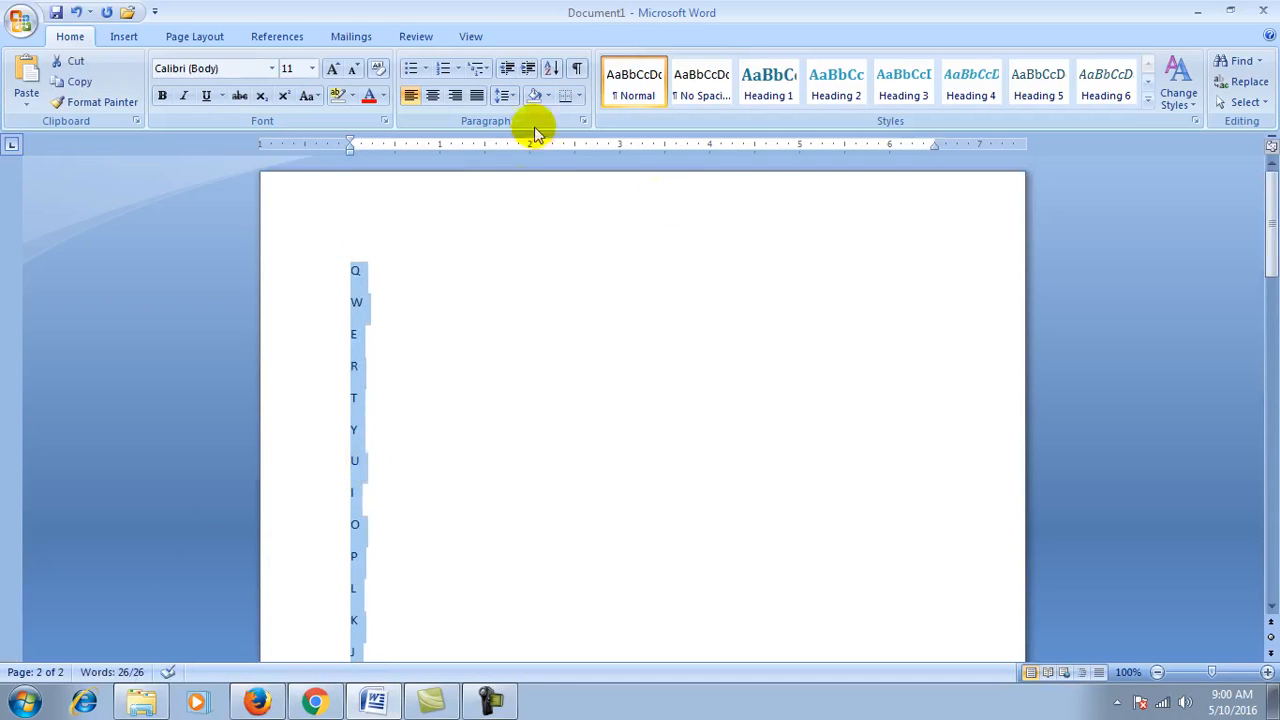
# Step: Sort the letter list in ascending order, A to Z
pyautogui.click(551, 68)
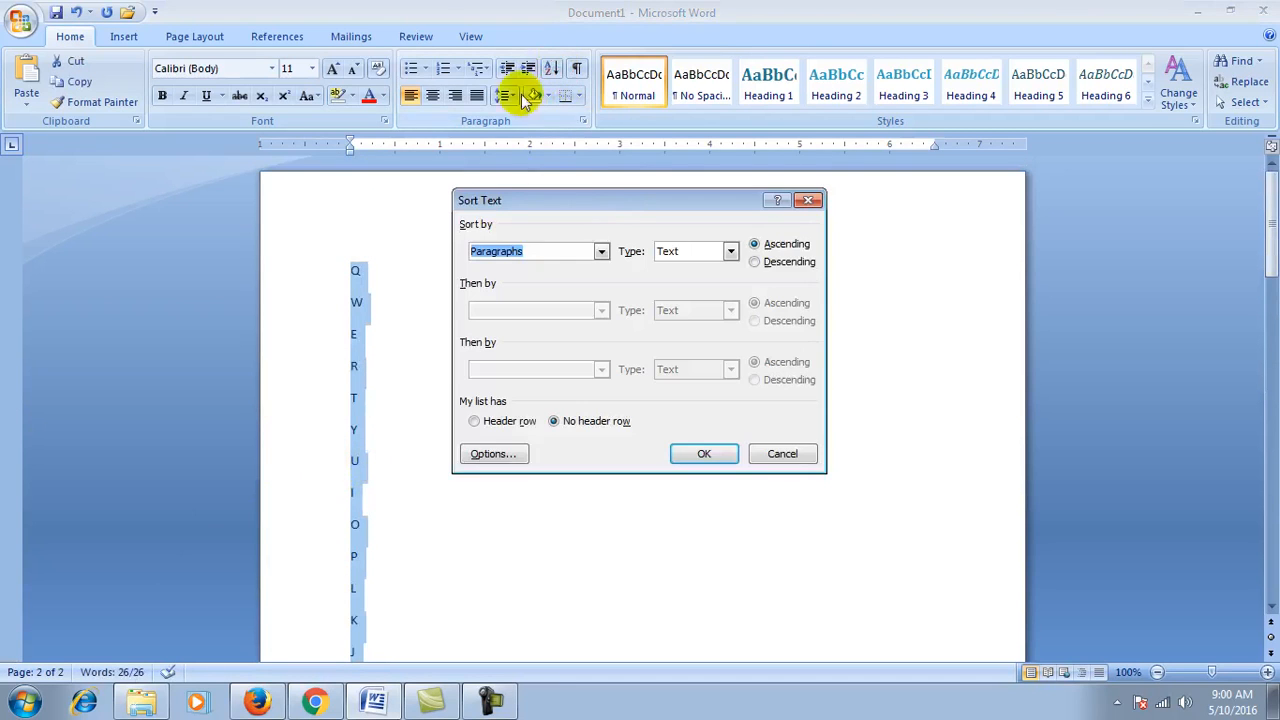
pyautogui.moveTo(580, 205); pyautogui.dragTo(630, 183)
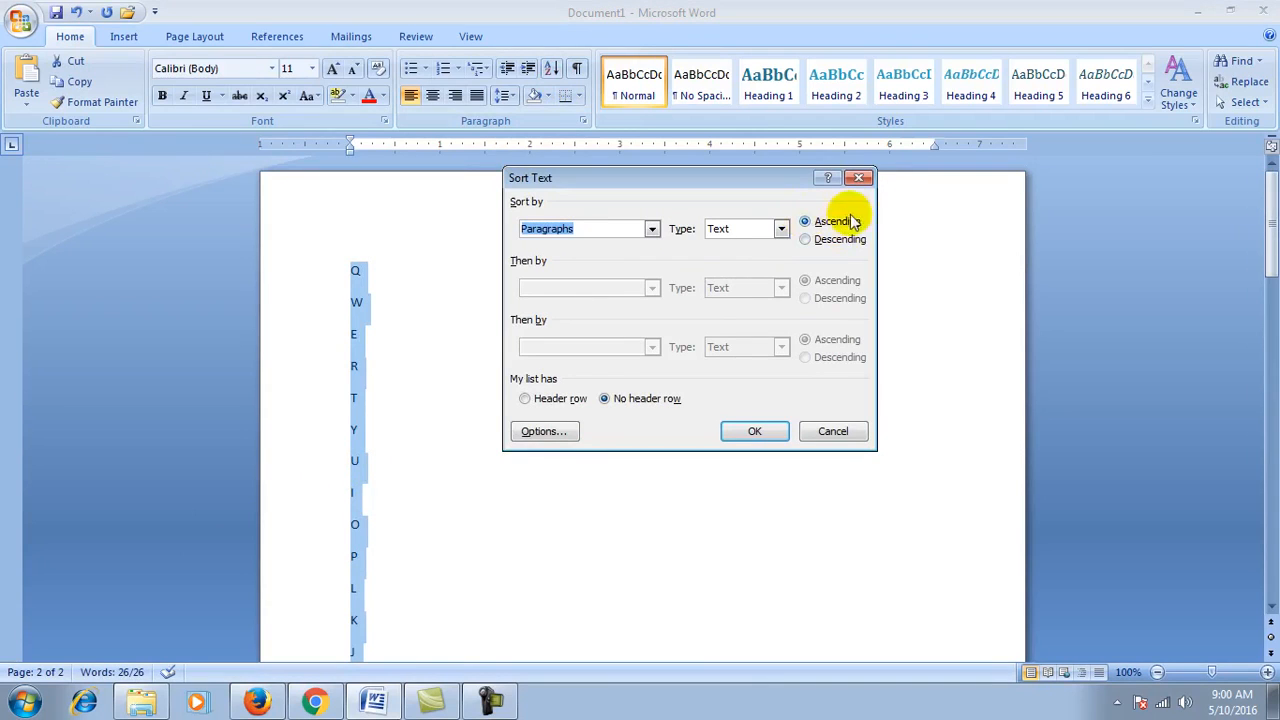
pyautogui.click(808, 240)
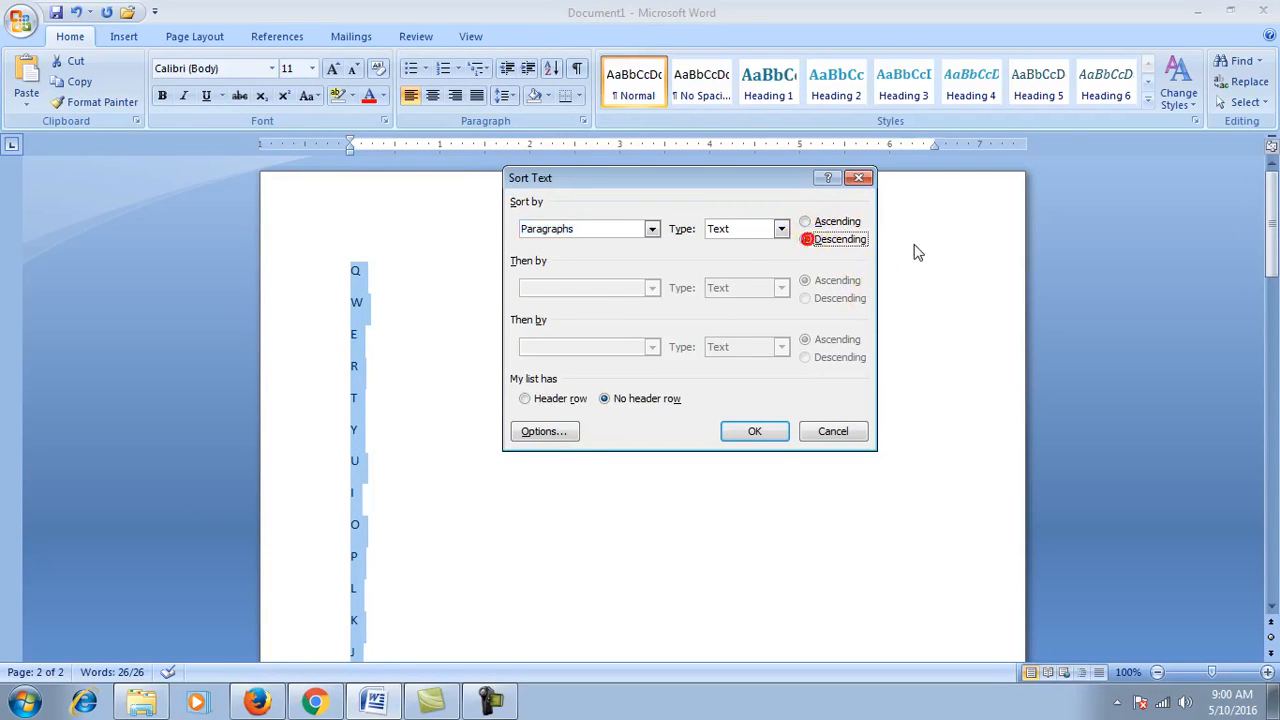
pyautogui.click(804, 222)
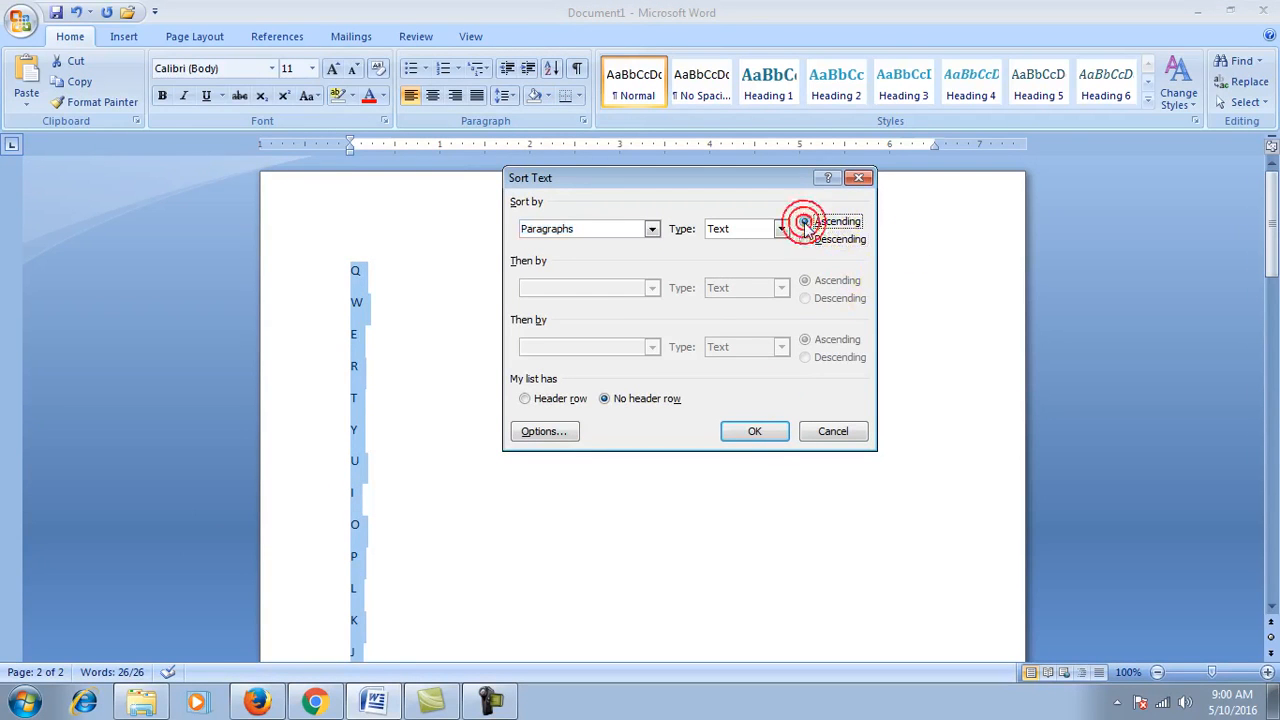
pyautogui.click(754, 433)
pyautogui.scroll(-12, 367, 423)
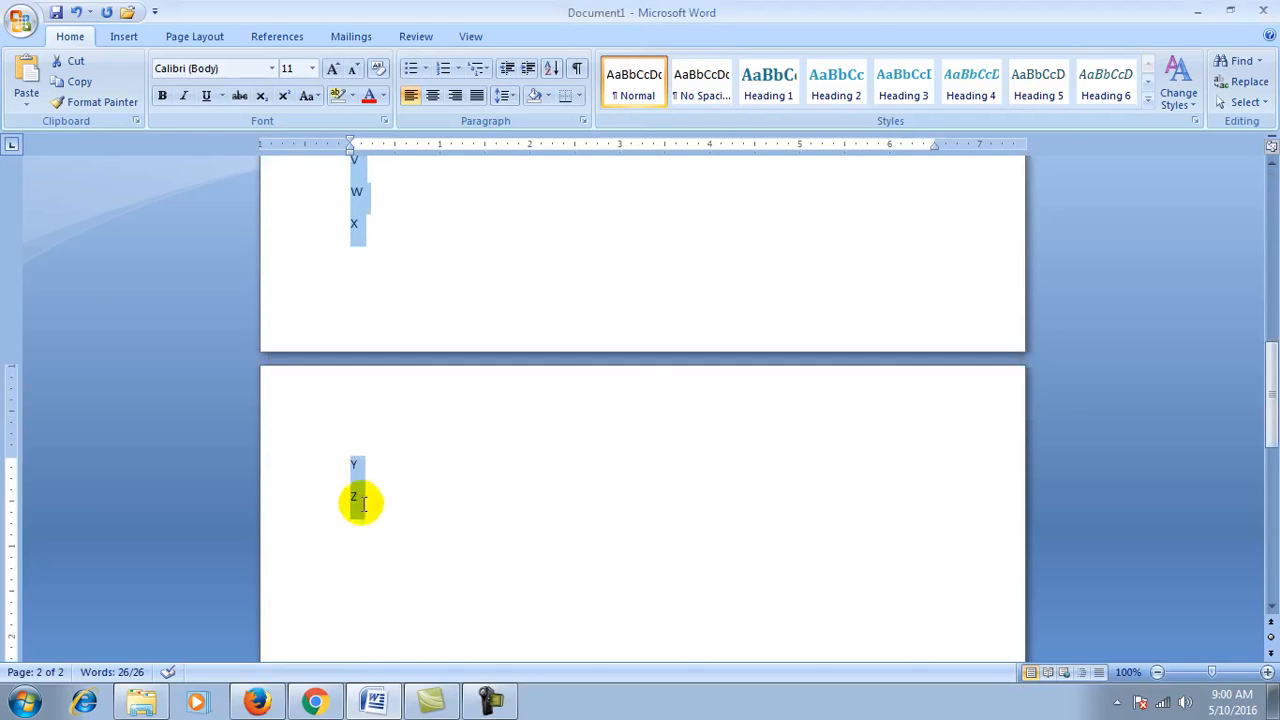
# Step: Re-sort the letters descending, Z to A, then delete the whole list
pyautogui.click(551, 70)
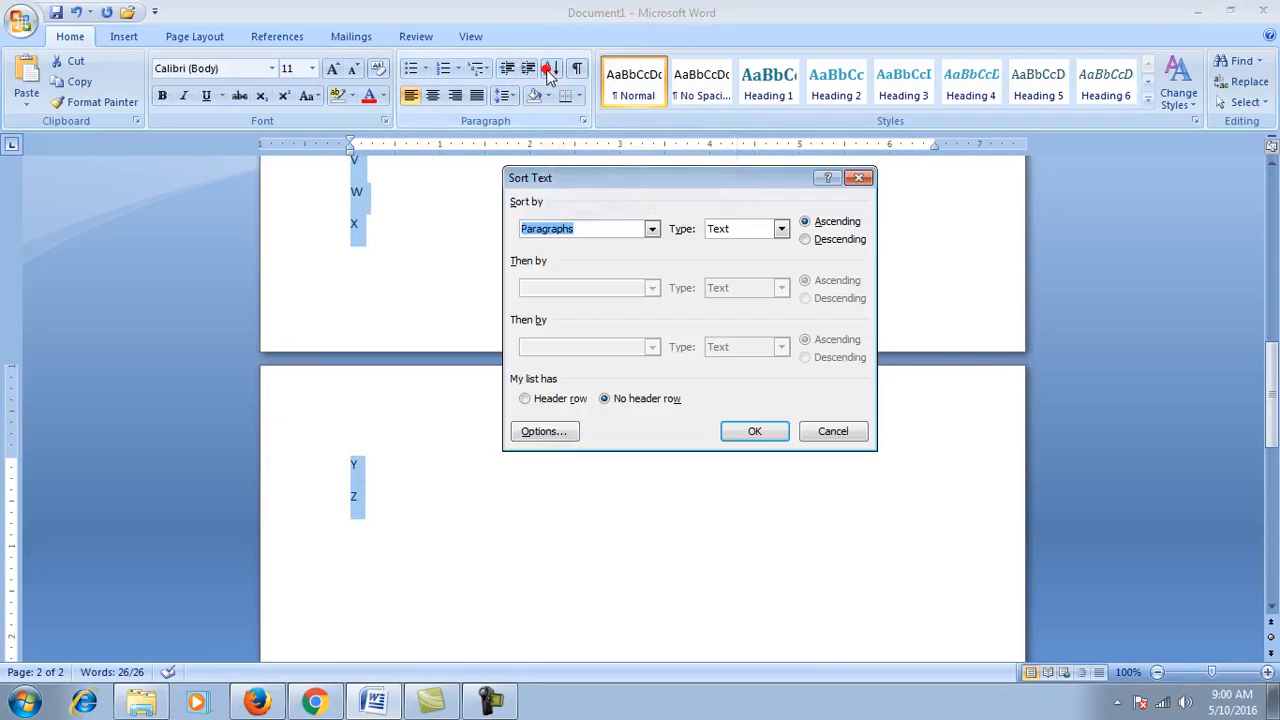
pyautogui.click(808, 240)
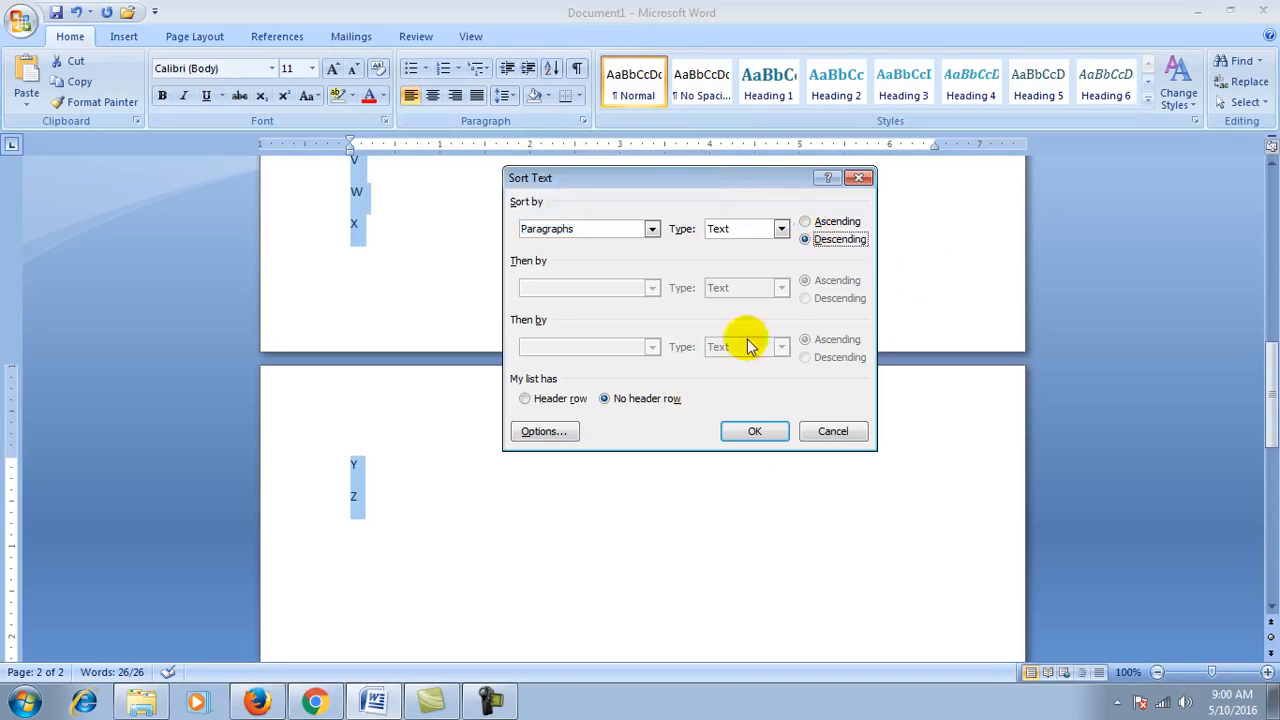
pyautogui.click(754, 432)
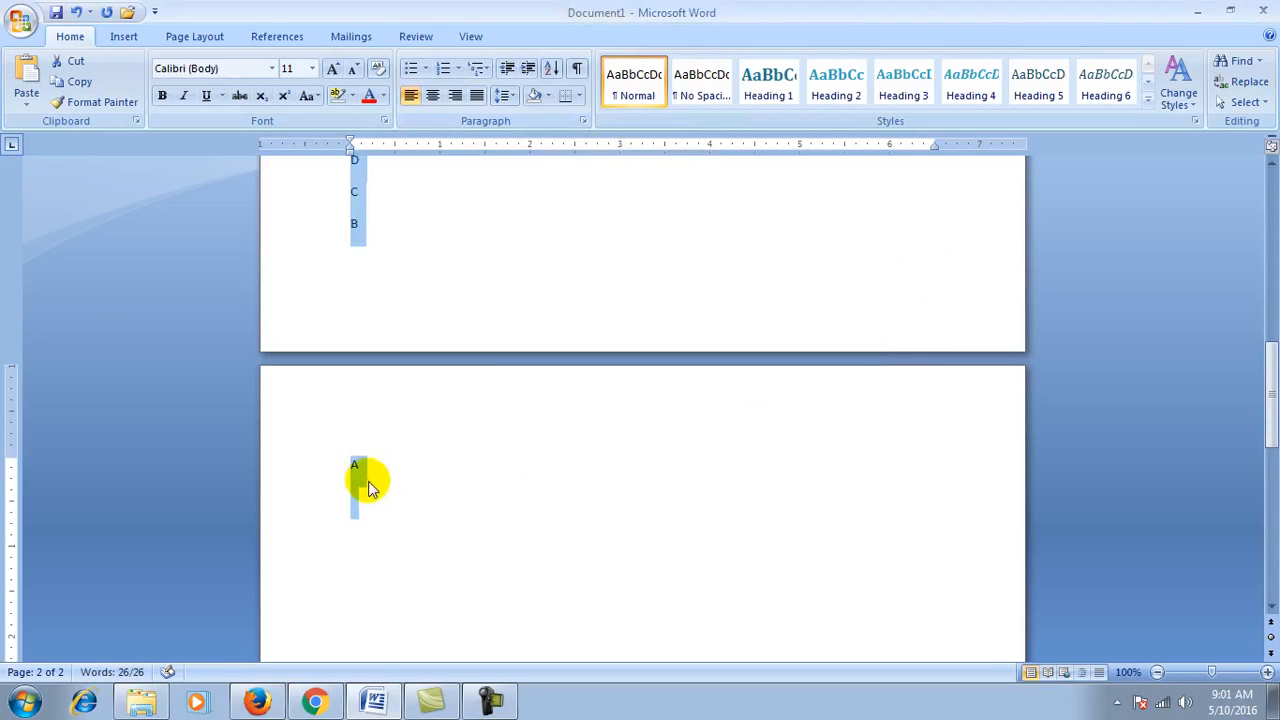
pyautogui.scroll(15, 366, 480)
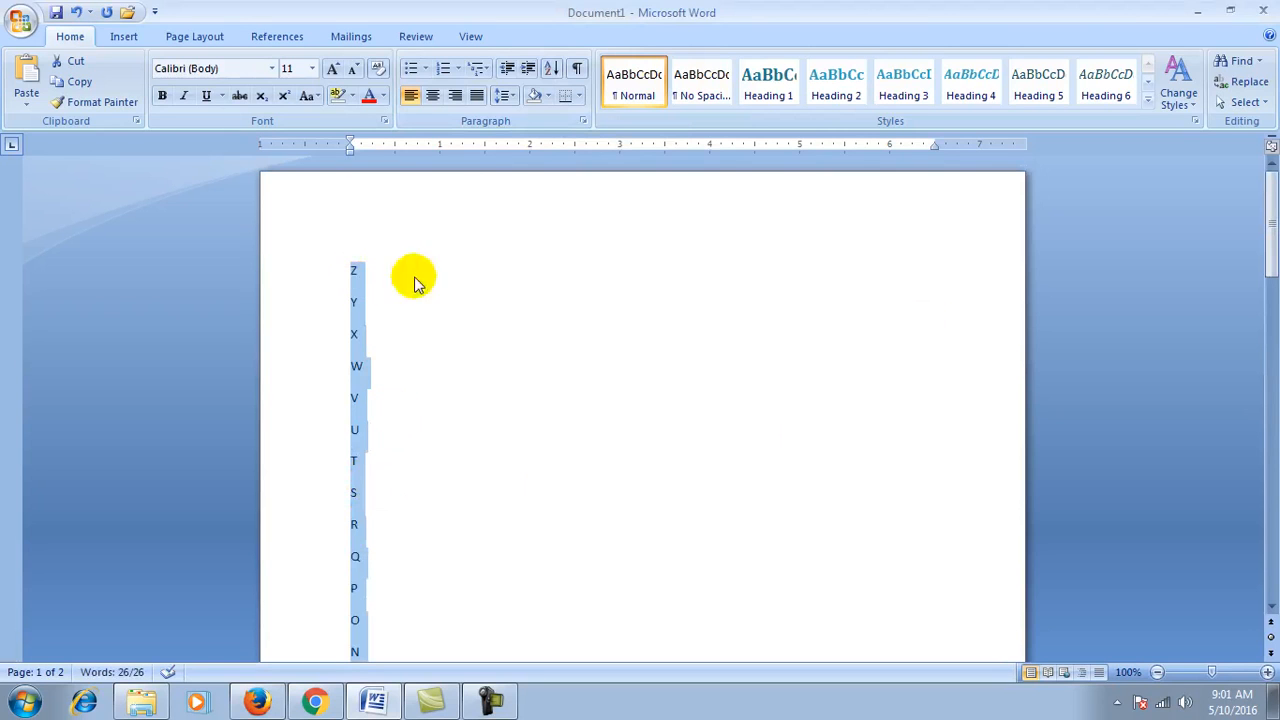
pyautogui.press('Delete')
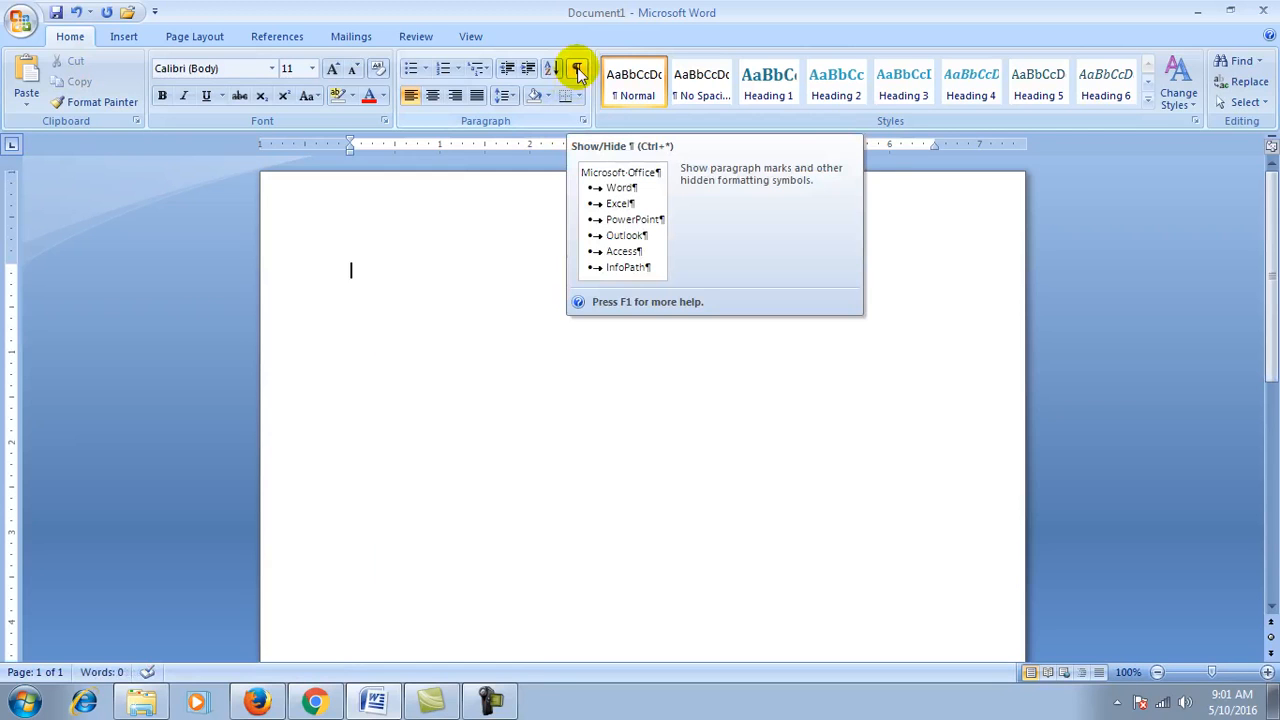
# Step: Add blank lines and a tab on the empty page, then show formatting marks
pyautogui.click(456, 333)
pyautogui.press('Return')
pyautogui.press('Return')
pyautogui.press('Return')
pyautogui.press('Return')
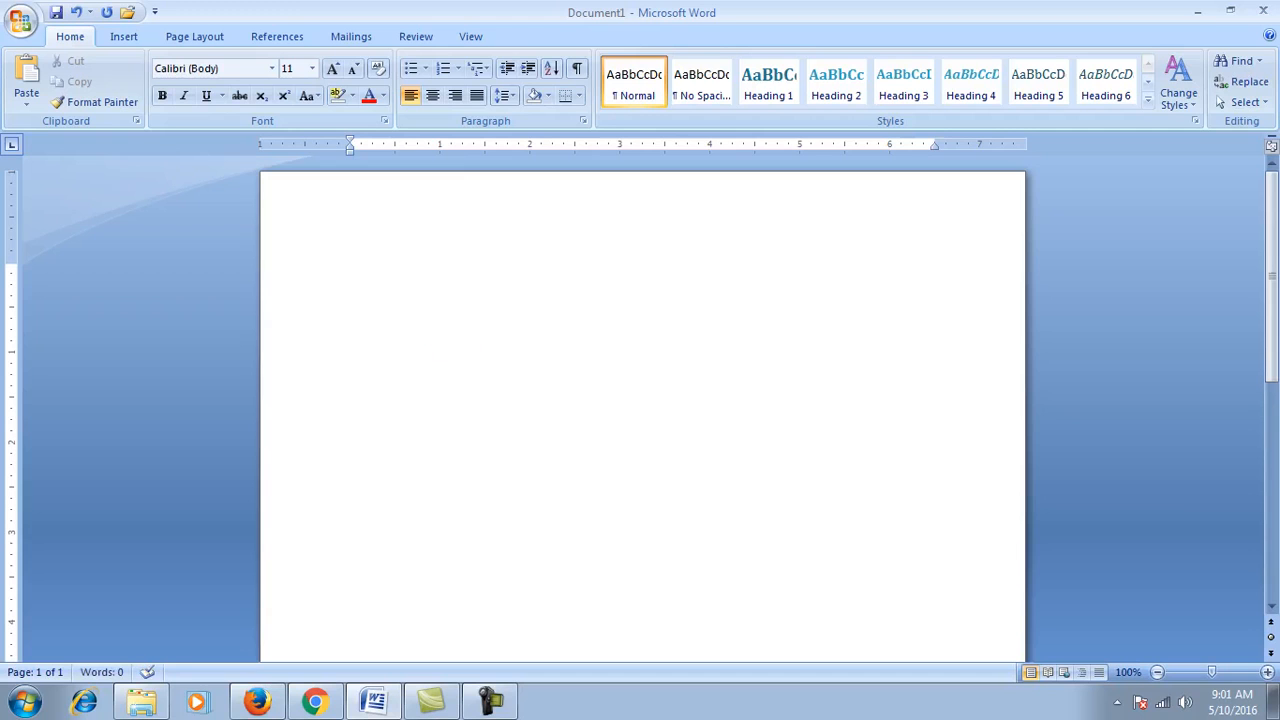
pyautogui.press('Tab')
pyautogui.press('Tab')
pyautogui.press('Tab')
pyautogui.click(577, 69)
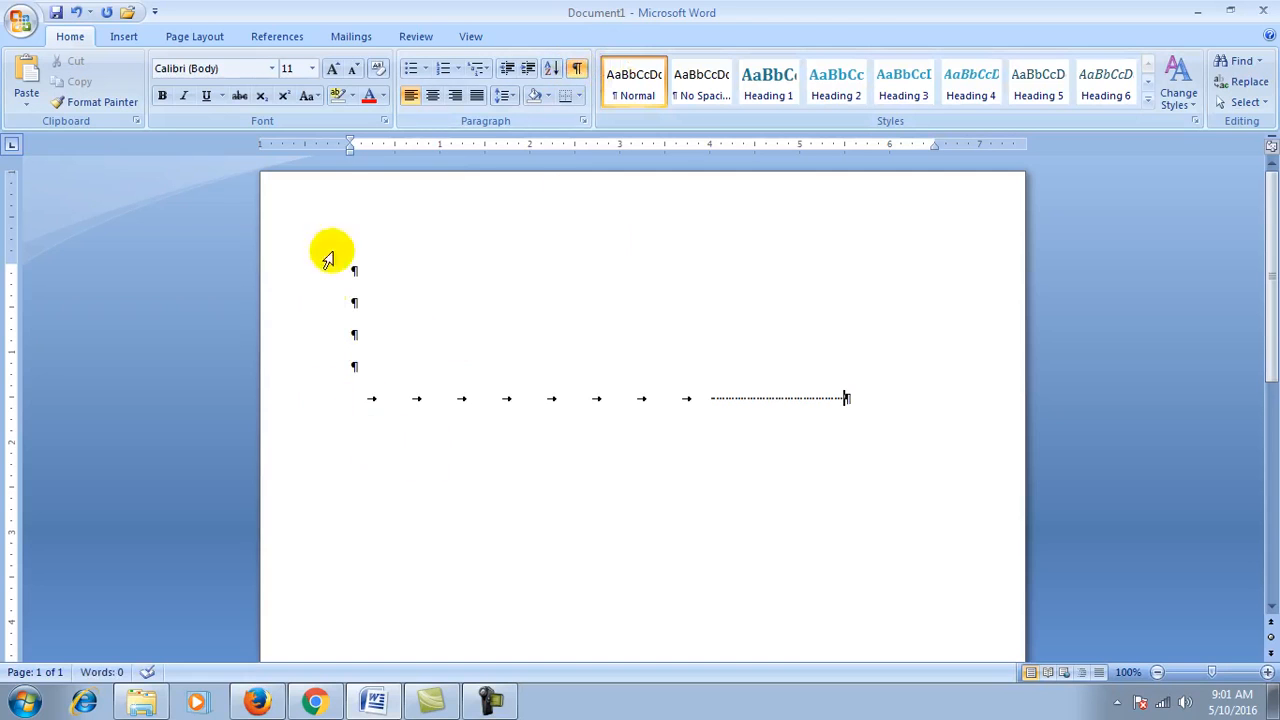
pyautogui.click(577, 70)
pyautogui.click(577, 70)
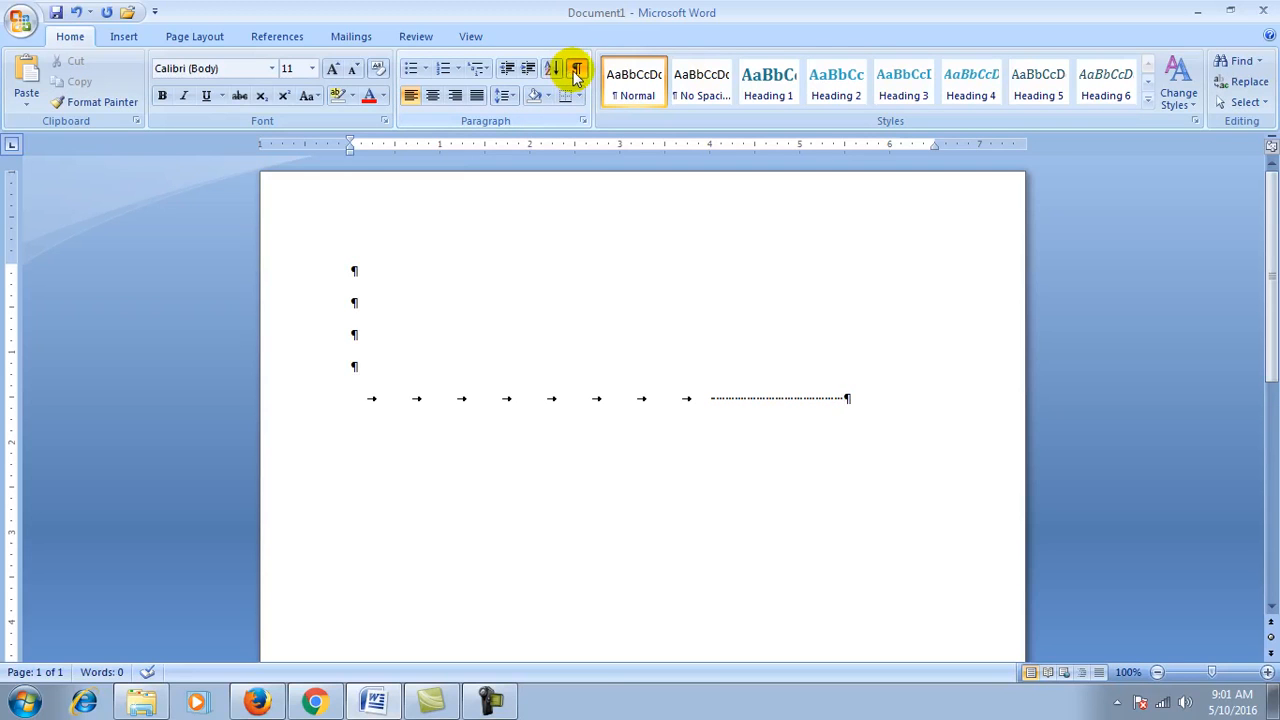
# Step: Toggle the formatting marks on and off, leaving them hidden
pyautogui.click(585, 323)
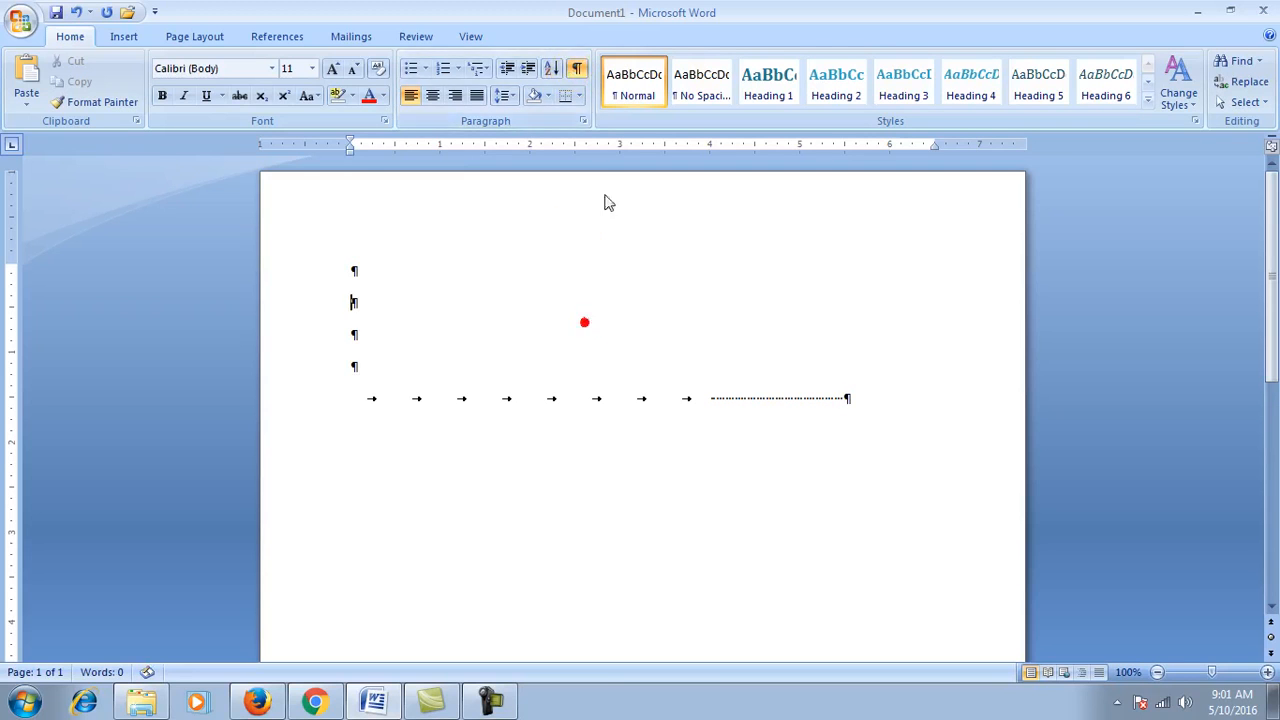
pyautogui.click(577, 68)
pyautogui.click(577, 68)
pyautogui.click(577, 68)
pyautogui.click(577, 68)
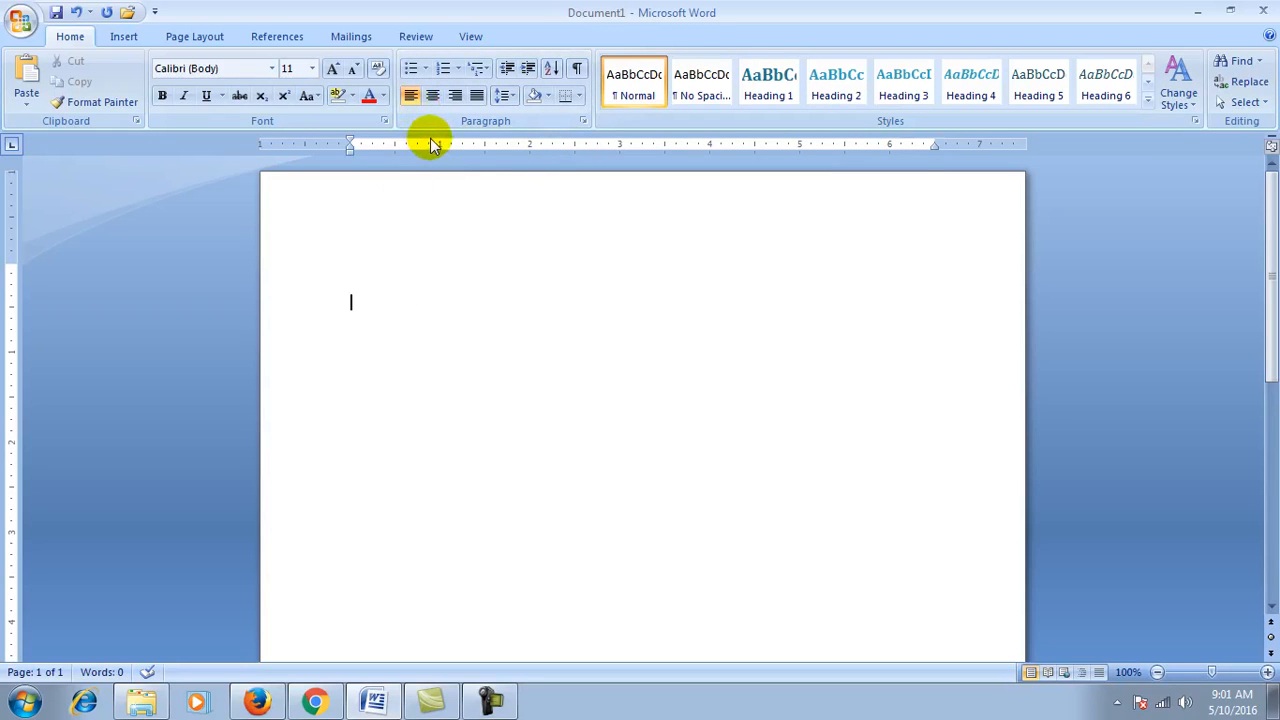
# Step: Type RESUME, try centre, left and right alignment, then replace it with the pasted sentence
pyautogui.write('RESUME')
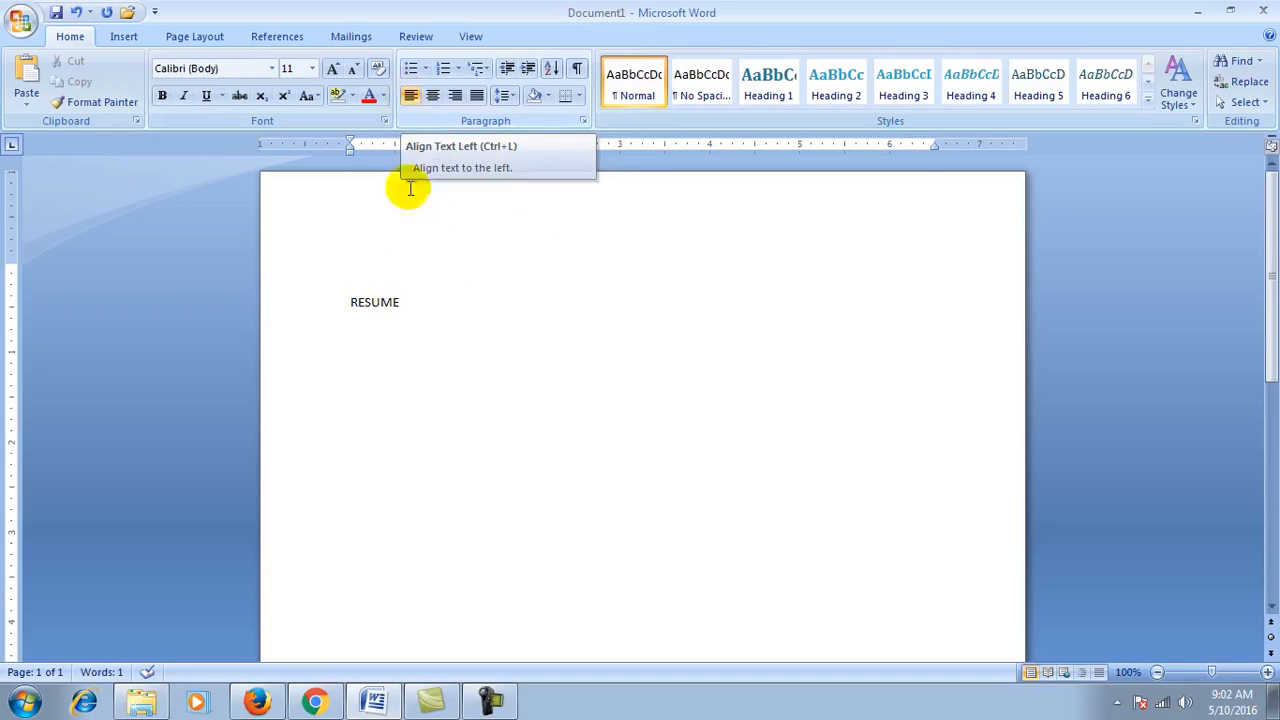
pyautogui.click(433, 97)
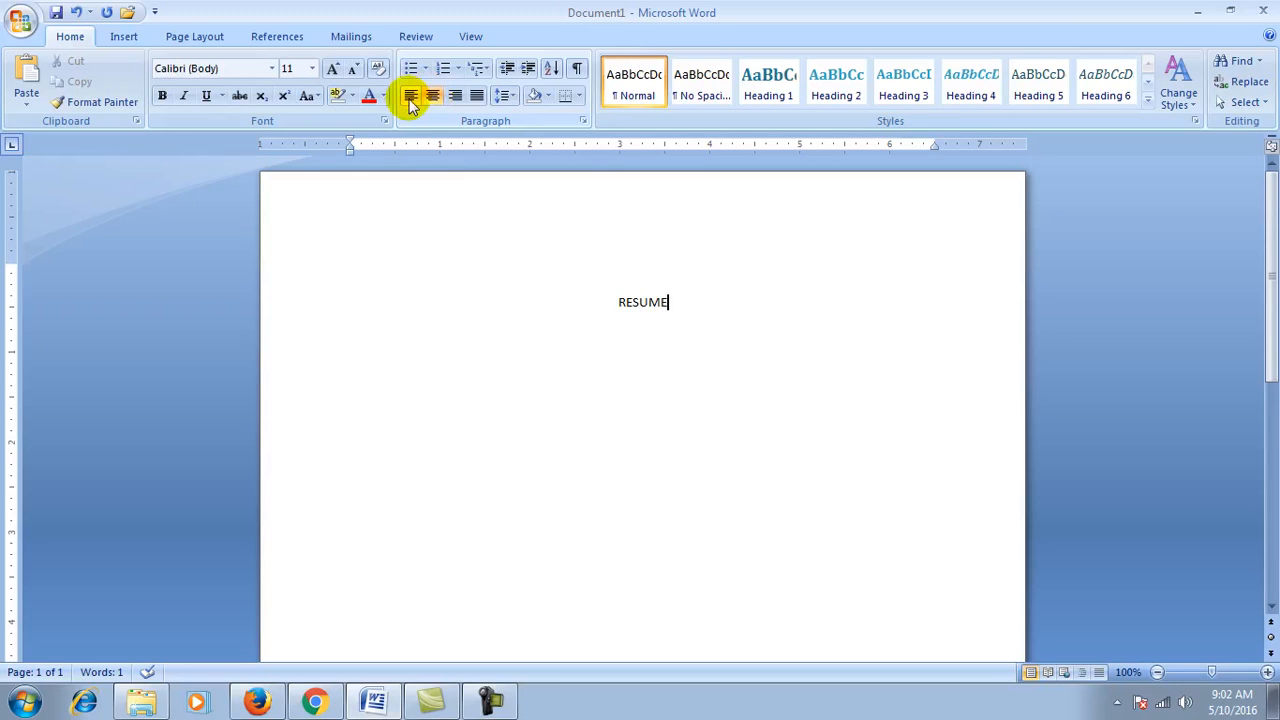
pyautogui.click(410, 100)
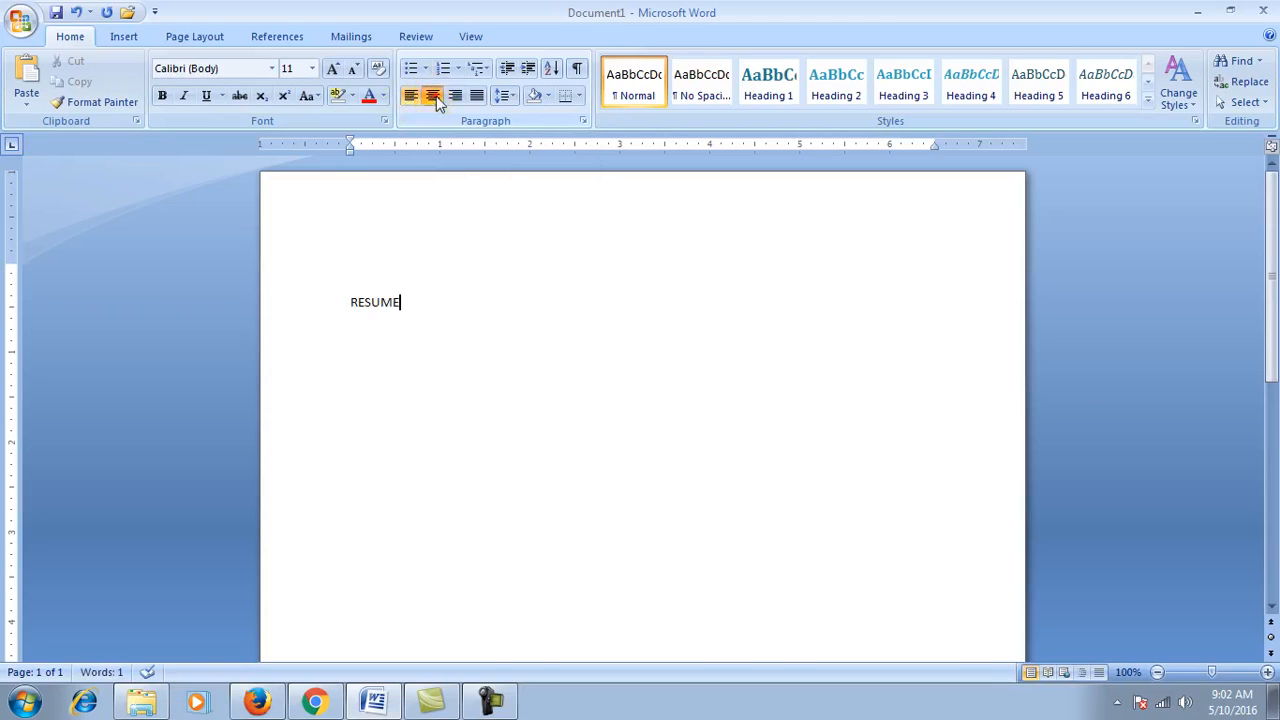
pyautogui.click(436, 96)
pyautogui.click(454, 97)
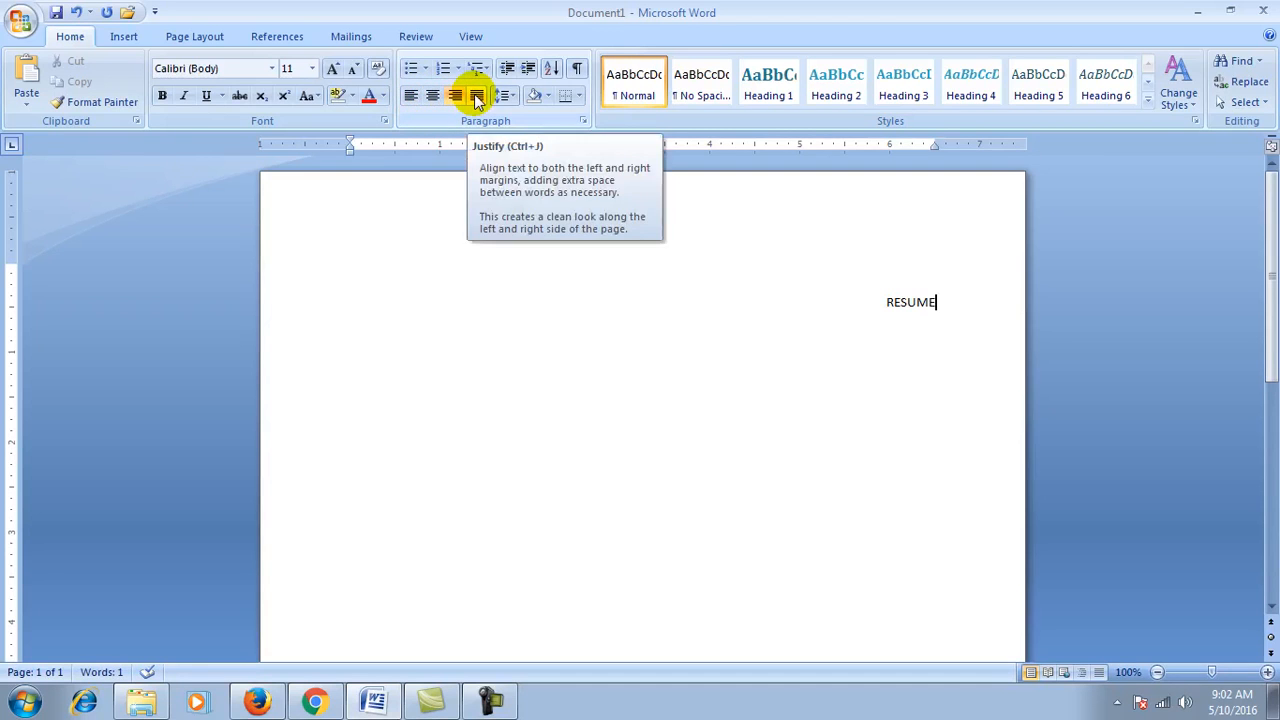
pyautogui.click(411, 97)
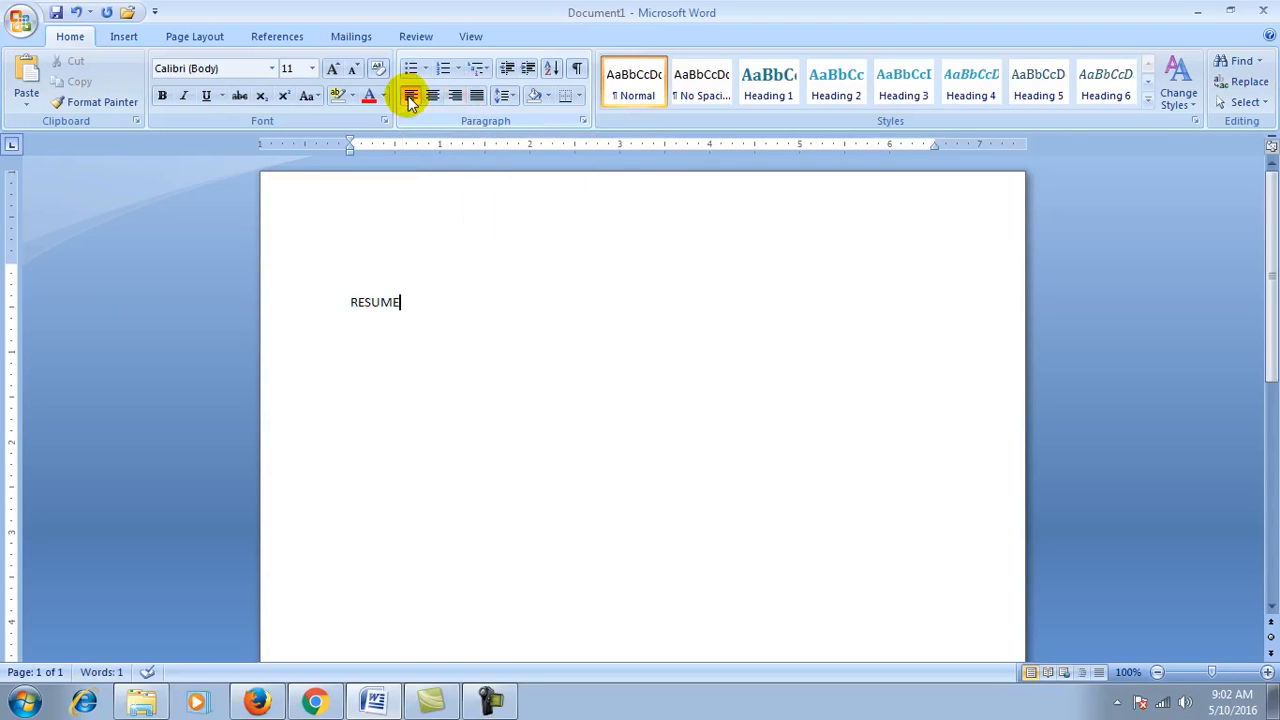
pyautogui.press('BackSpace')
pyautogui.press('BackSpace')
pyautogui.press('BackSpace')
pyautogui.press('BackSpace')
pyautogui.press('BackSpace')
pyautogui.press('BackSpace')
pyautogui.write('and shyam are going to the market')
pyautogui.hotkey('ctrl', 'v')
pyautogui.hotkey('ctrl', 'v')
pyautogui.hotkey('ctrl', 'v')
pyautogui.hotkey('ctrl', 'v')
pyautogui.hotkey('ctrl', 'v')
pyautogui.hotkey('ctrl', 'v')
pyautogui.hotkey('ctrl', 'v')
pyautogui.hotkey('ctrl', 'v')
pyautogui.hotkey('ctrl', 'v')
pyautogui.hotkey('ctrl', 'v')
pyautogui.hotkey('ctrl', 'v')
pyautogui.hotkey('ctrl', 'v')
pyautogui.hotkey('ctrl', 'v')
pyautogui.hotkey('ctrl', 'v')
pyautogui.hotkey('ctrl', 'v')
pyautogui.hotkey('ctrl', 'v')
pyautogui.hotkey('ctrl', 'v')
pyautogui.hotkey('ctrl', 'v')
pyautogui.hotkey('ctrl', 'v')
pyautogui.hotkey('ctrl', 'v')
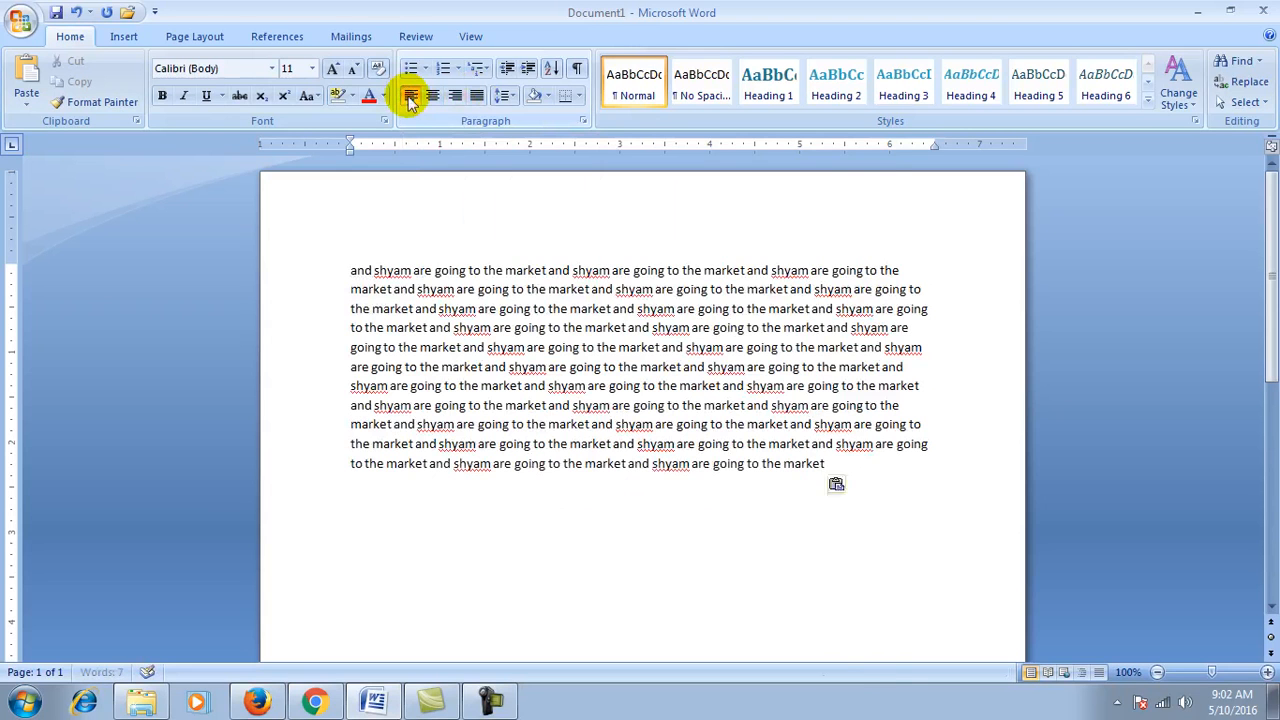
# Step: Paste more copies of the sentence, select all the text, and justify it
pyautogui.hotkey('ctrl', 'v')
pyautogui.hotkey('ctrl', 'v')
pyautogui.hotkey('ctrl', 'v')
pyautogui.hotkey('ctrl', 'v')
pyautogui.hotkey('ctrl', 'v')
pyautogui.hotkey('ctrl', 'v')
pyautogui.hotkey('ctrl', 'v')
pyautogui.hotkey('ctrl', 'v')
pyautogui.hotkey('ctrl', 'v')
pyautogui.hotkey('ctrl', 'v')
pyautogui.hotkey('ctrl', 'v')
pyautogui.hotkey('ctrl', 'v')
pyautogui.hotkey('ctrl', 'v')
pyautogui.hotkey('ctrl', 'v')
pyautogui.hotkey('ctrl', 'v')
pyautogui.hotkey('ctrl', 'v')
pyautogui.hotkey('ctrl', 'v')
pyautogui.hotkey('ctrl', 'v')
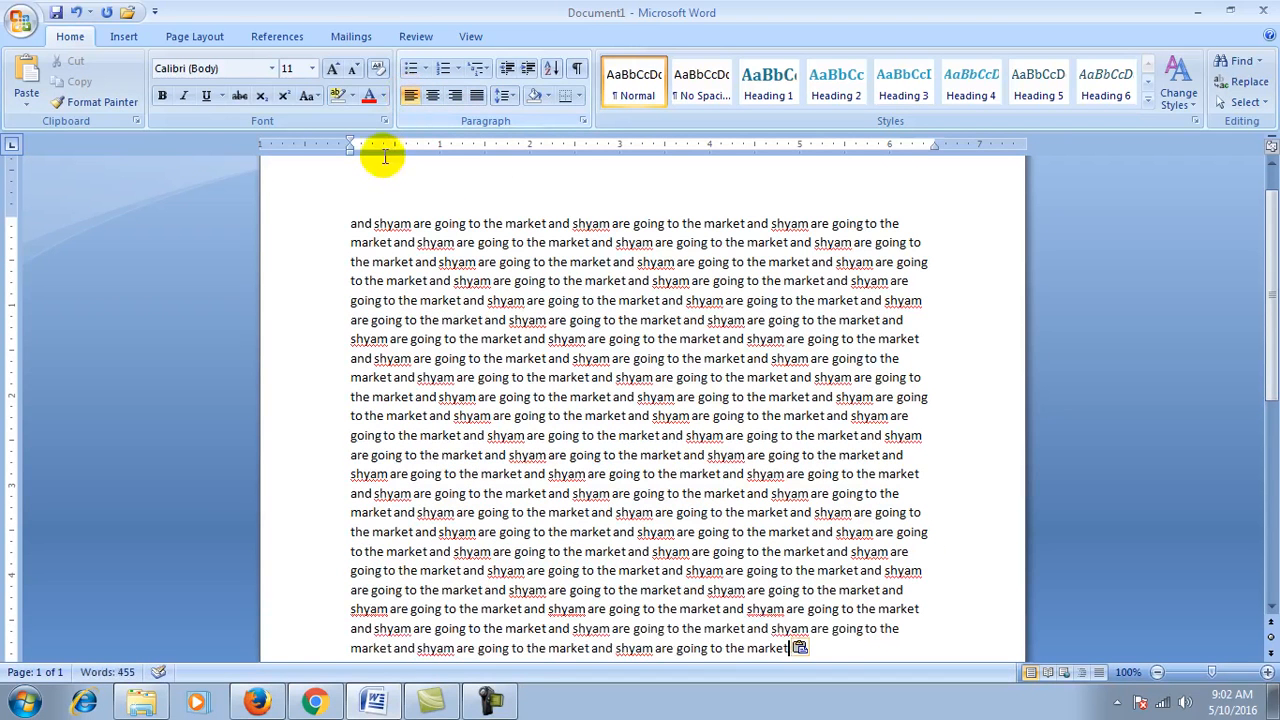
pyautogui.hotkey('ctrl', 'a')
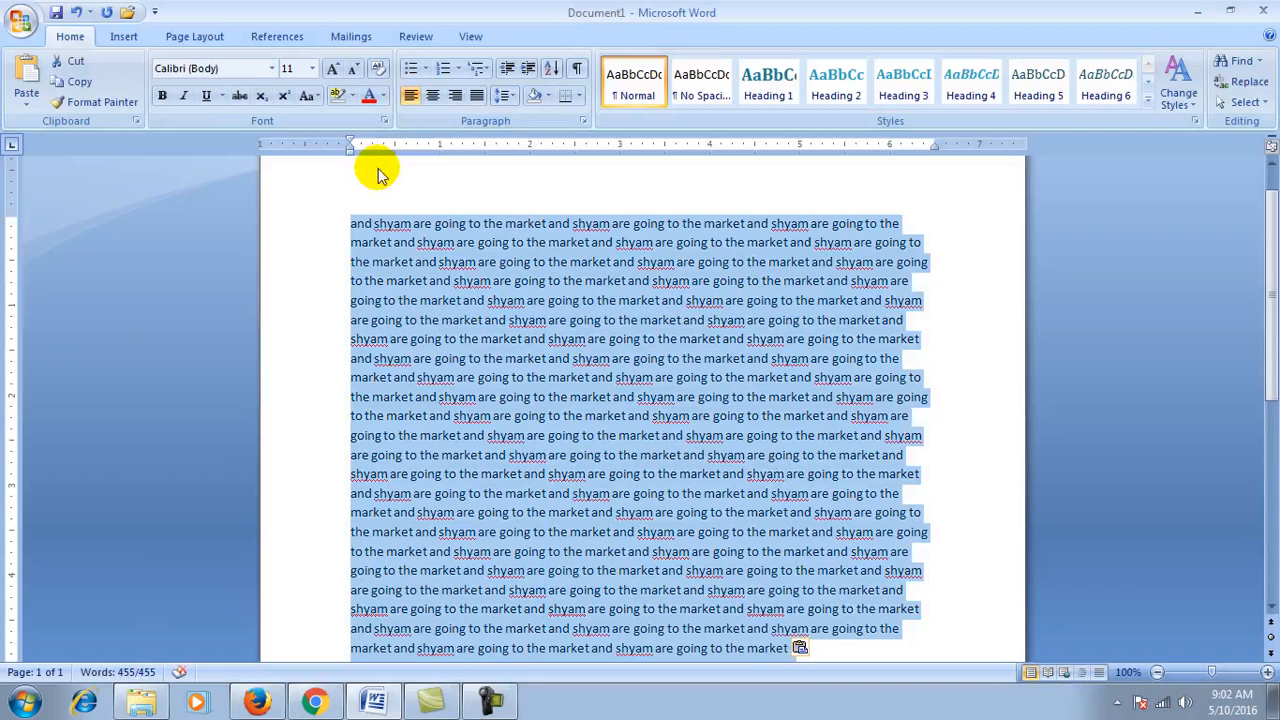
pyautogui.scroll(-1, 526, 286)
pyautogui.scroll(2, 526, 286)
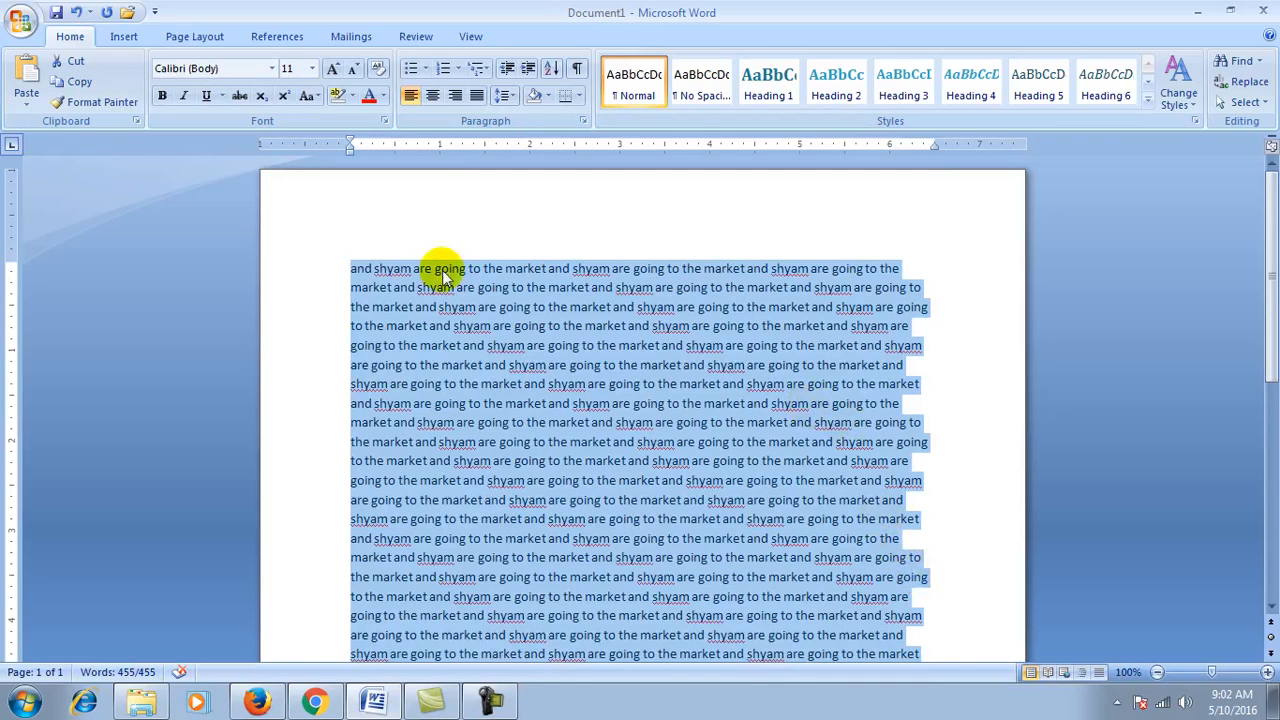
pyautogui.hotkey('ctrl', 'v')
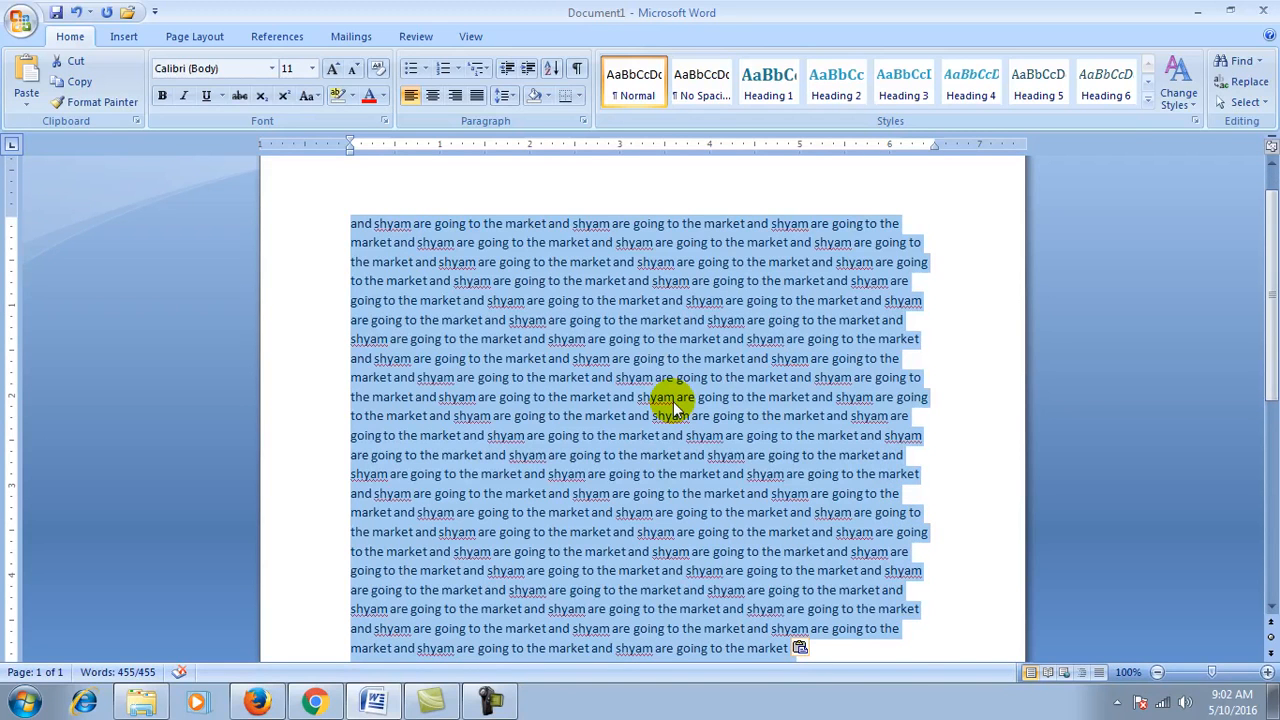
pyautogui.click(478, 97)
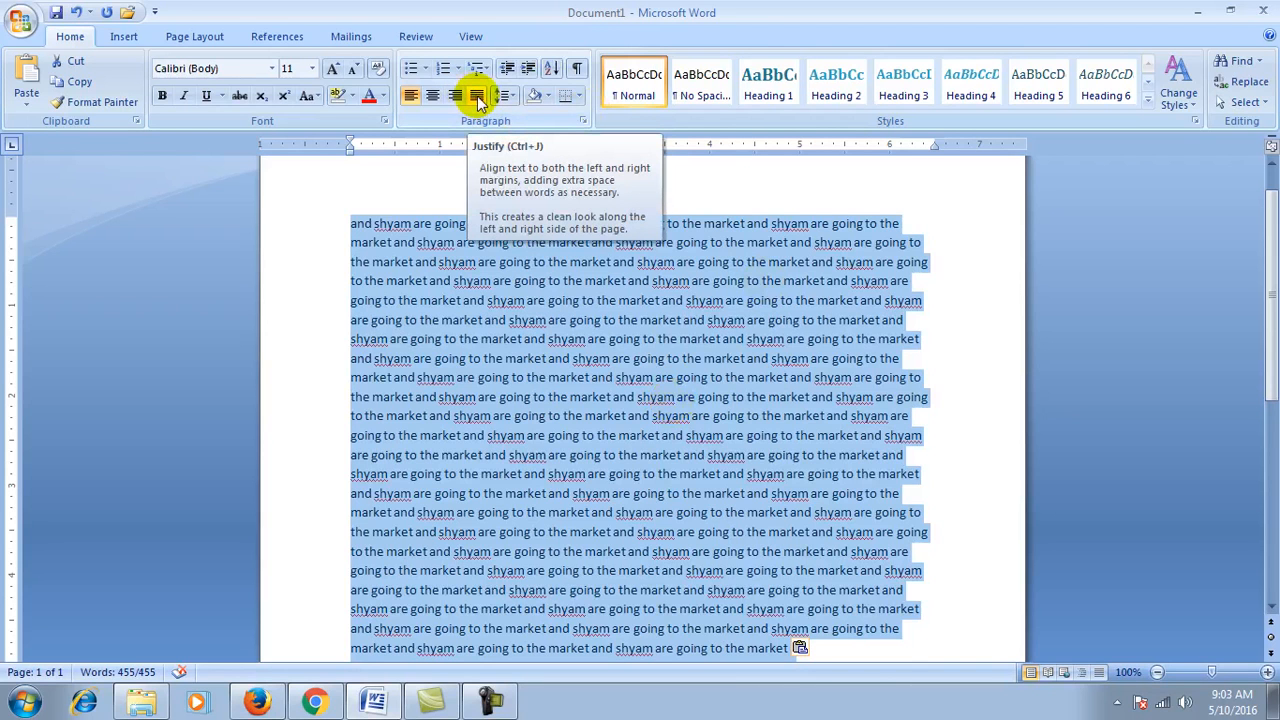
pyautogui.click(478, 97)
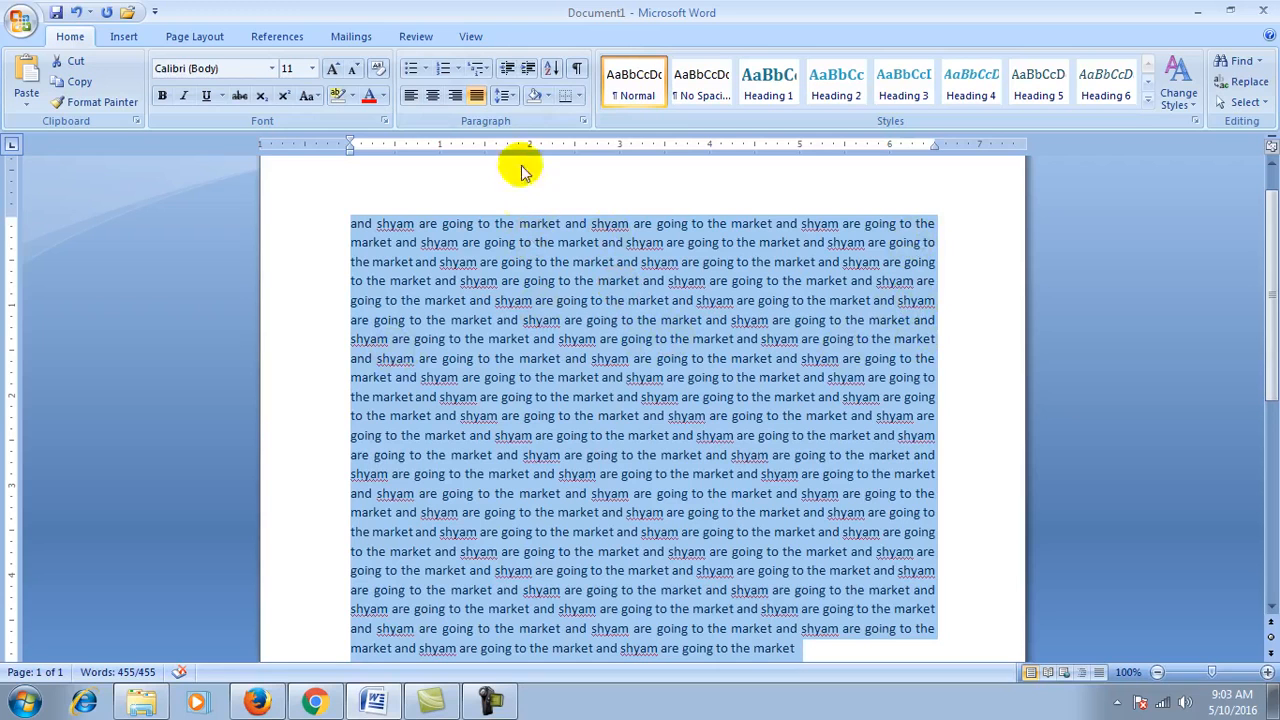
# Step: Try single, 1.5, double, 2.5 and triple line spacing, settling on 1.15
pyautogui.click(510, 100)
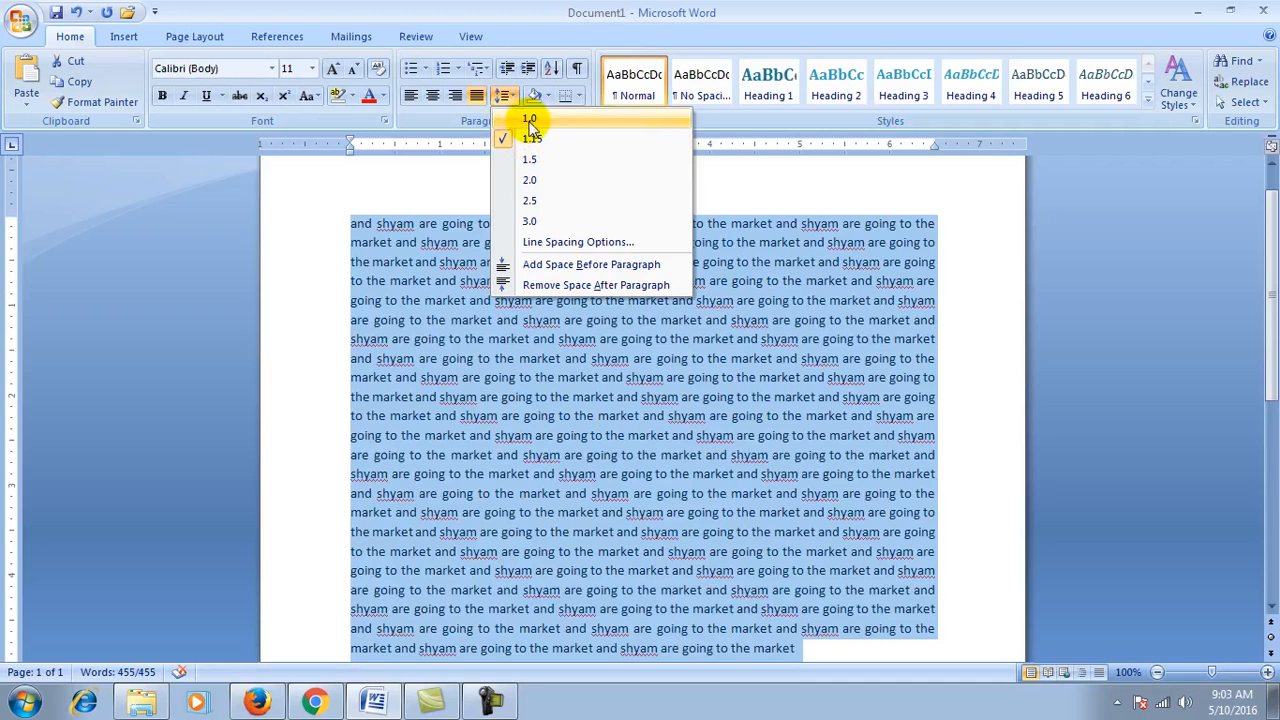
pyautogui.click(530, 121)
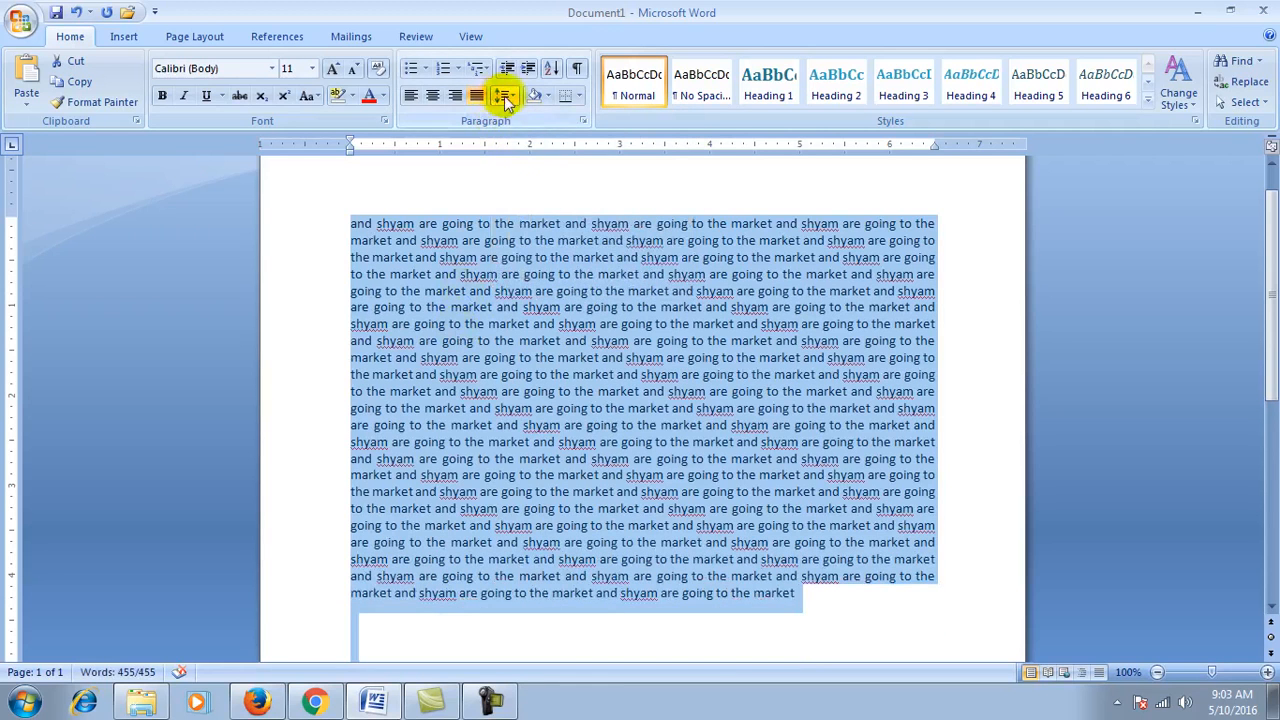
pyautogui.click(502, 95)
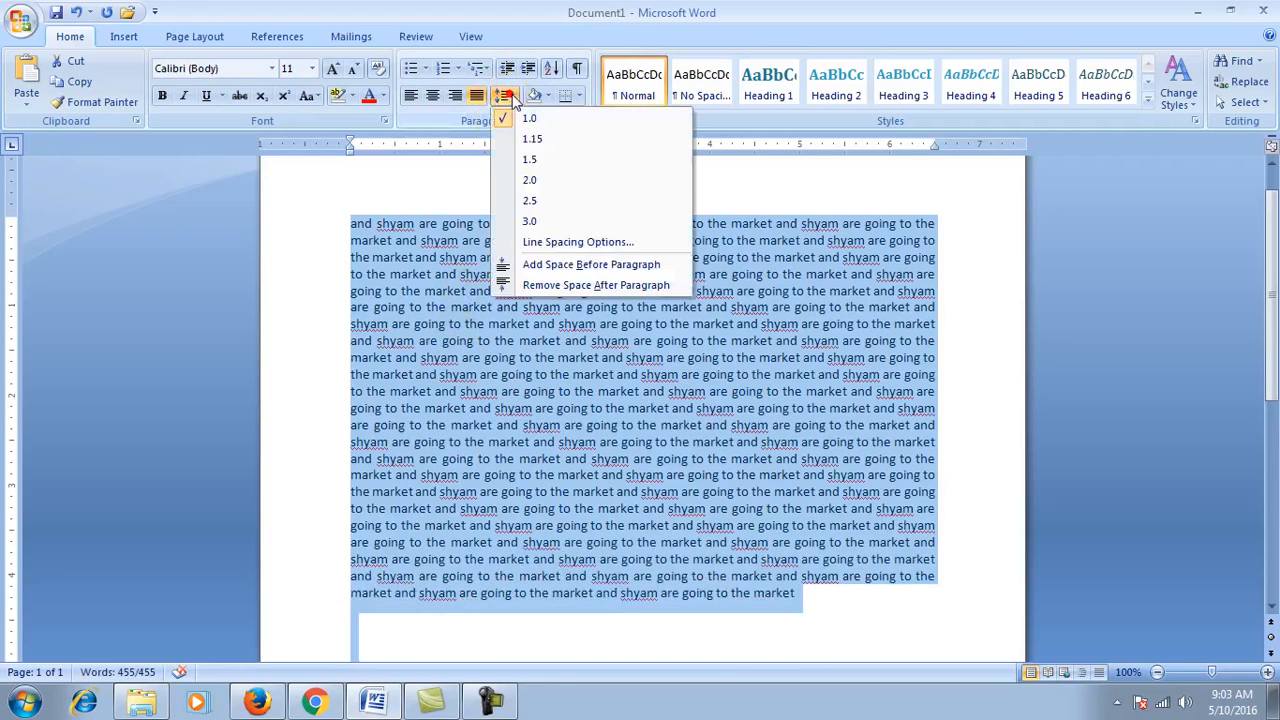
pyautogui.click(527, 162)
pyautogui.click(508, 95)
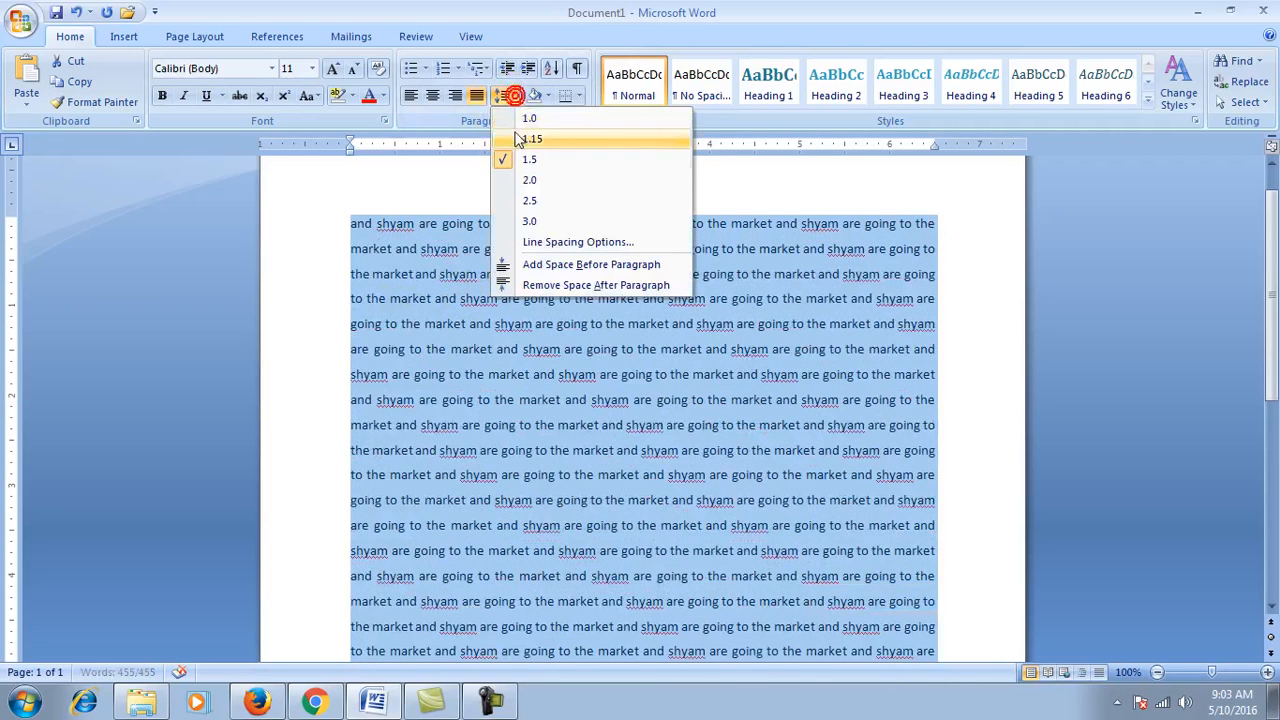
pyautogui.click(516, 184)
pyautogui.click(503, 95)
pyautogui.click(522, 201)
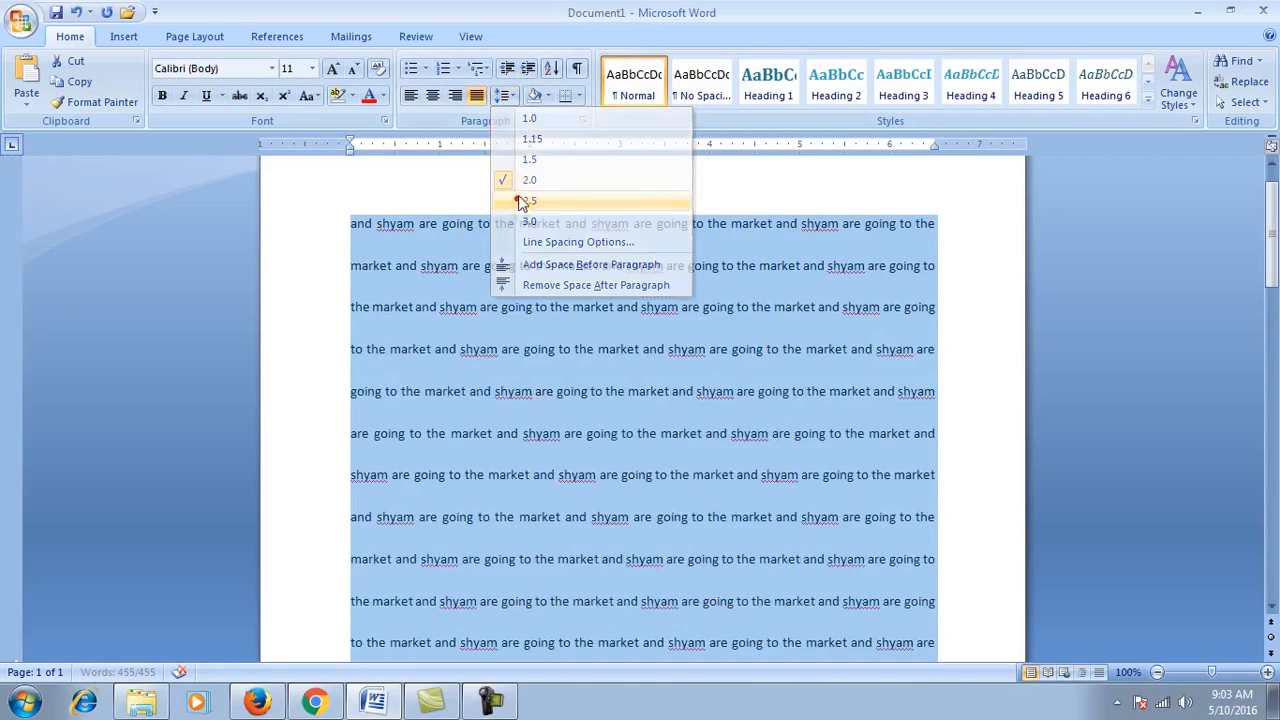
pyautogui.click(510, 95)
pyautogui.click(516, 220)
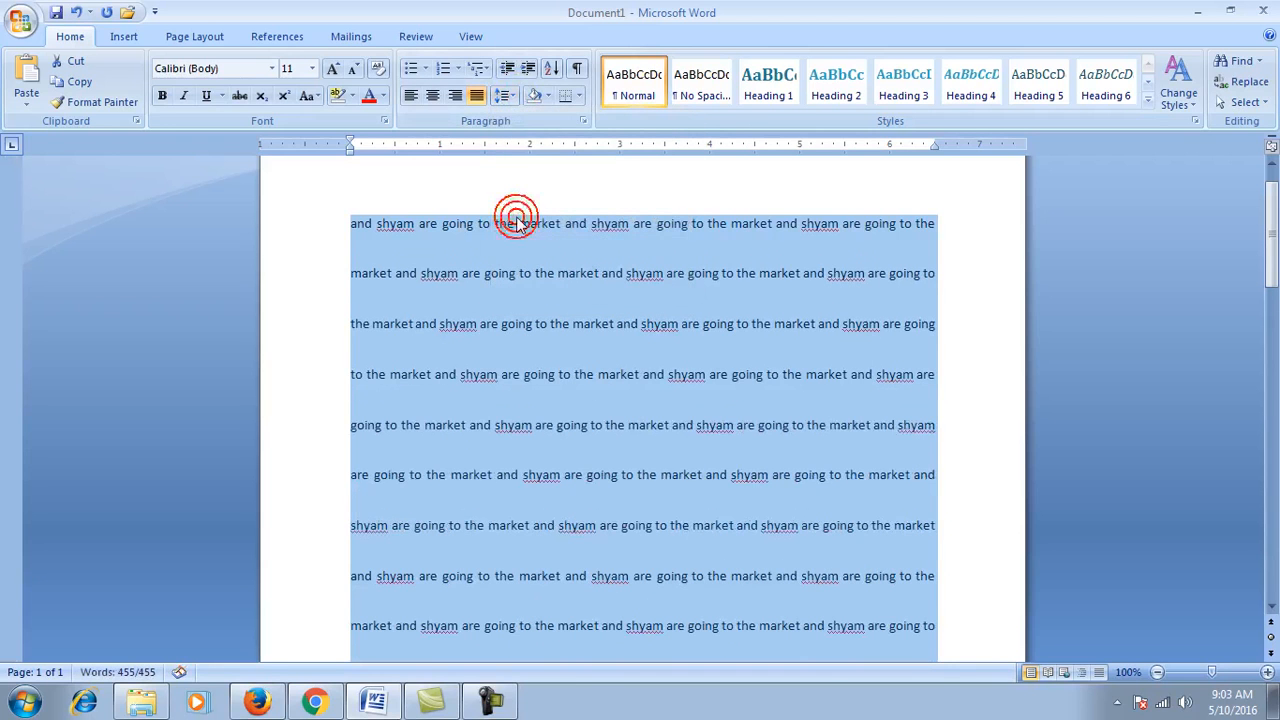
pyautogui.click(505, 95)
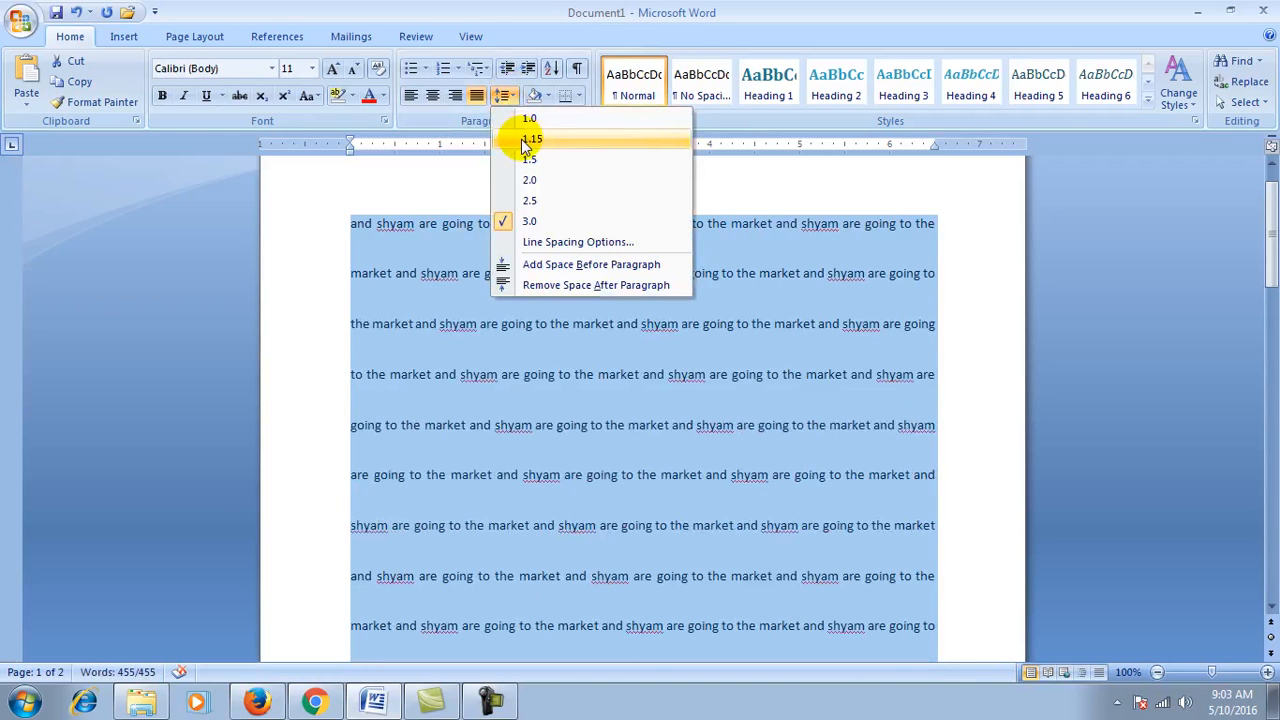
pyautogui.click(528, 140)
pyautogui.click(507, 95)
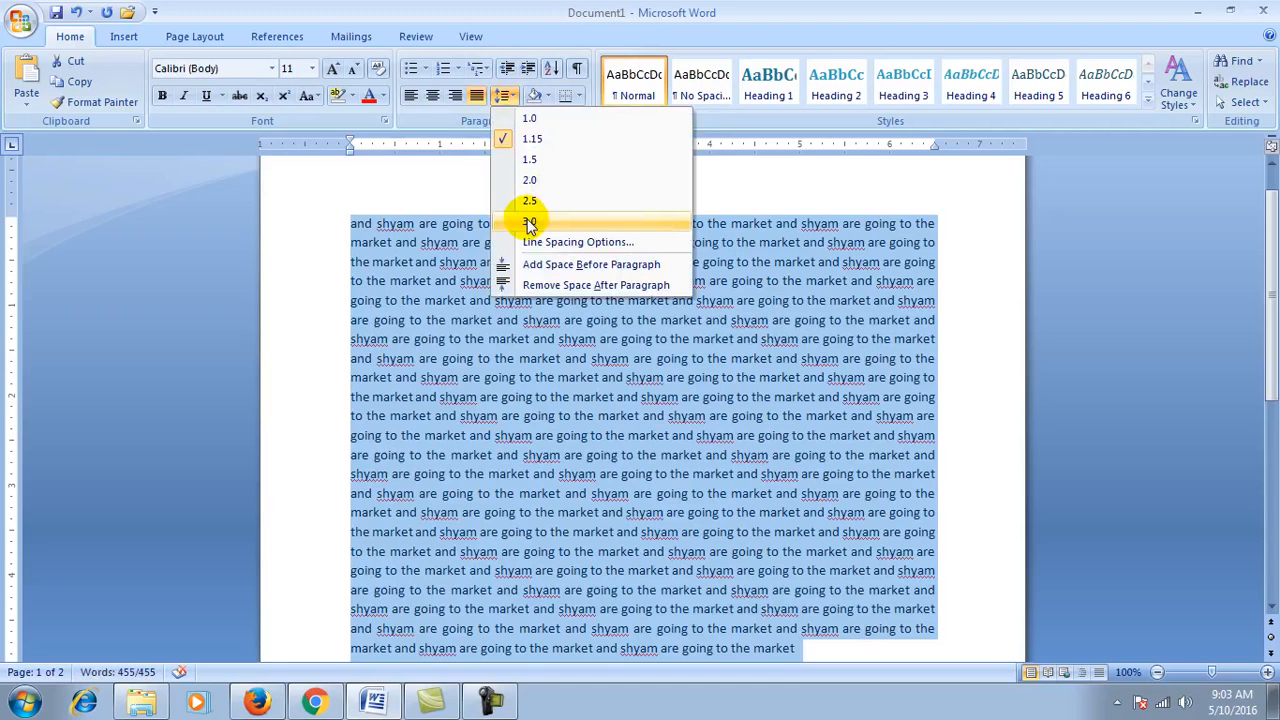
# Step: In the Paragraph dialog, raise the Multiple line spacing to 10, then lower it to 4.5
pyautogui.click(590, 243)
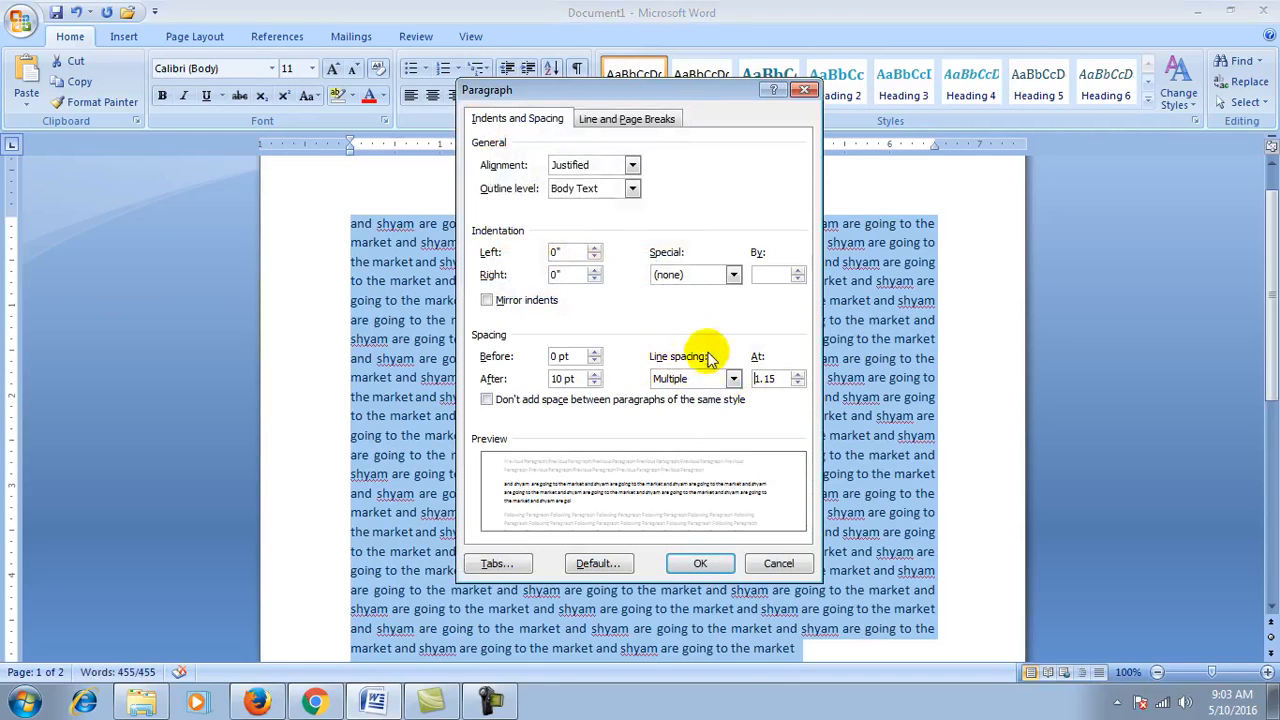
pyautogui.click(797, 375)
pyautogui.click(797, 375)
pyautogui.click(797, 375)
pyautogui.click(797, 375)
pyautogui.click(797, 376)
pyautogui.click(797, 376)
pyautogui.click(797, 376)
pyautogui.click(797, 376)
pyautogui.click(797, 376)
pyautogui.click(797, 376)
pyautogui.click(797, 384)
pyautogui.click(797, 384)
pyautogui.click(797, 384)
pyautogui.click(797, 384)
pyautogui.click(797, 384)
pyautogui.click(797, 384)
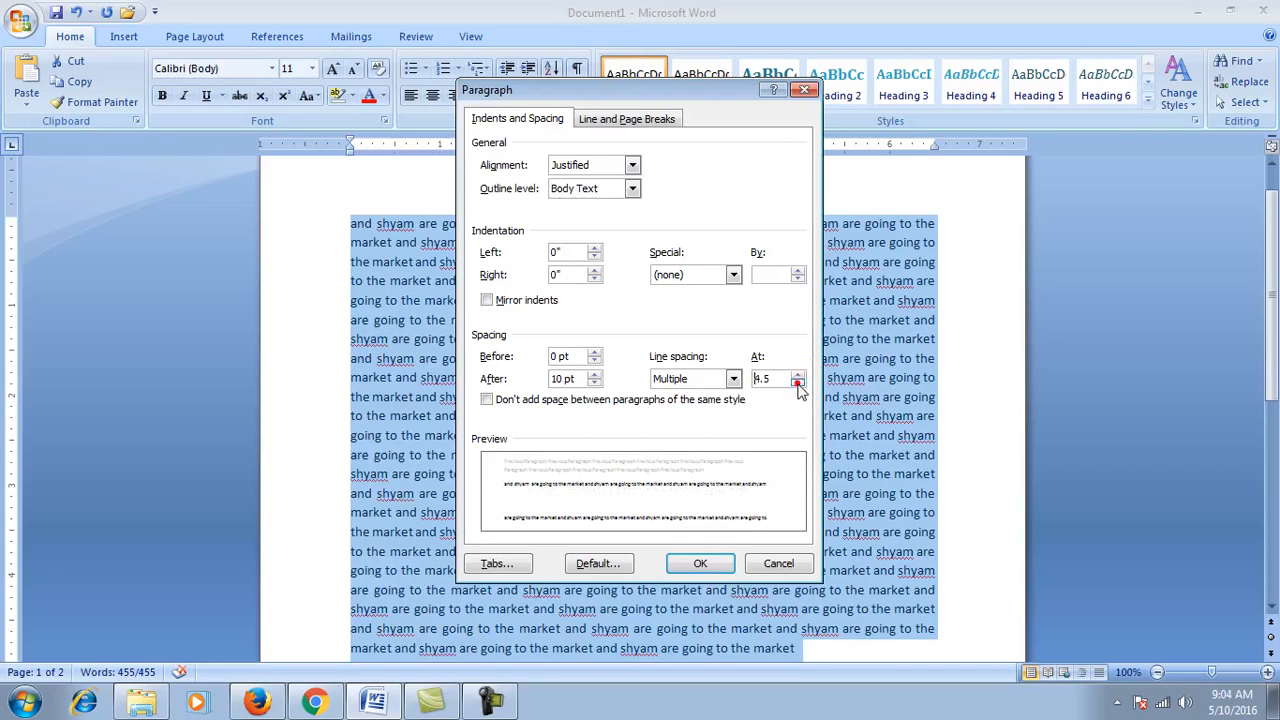
# Step: Set the line spacing multiple back to 10 and apply it, spreading the text over six pages
pyautogui.click(797, 375)
pyautogui.click(797, 375)
pyautogui.click(797, 375)
pyautogui.click(797, 375)
pyautogui.click(797, 375)
pyautogui.click(797, 375)
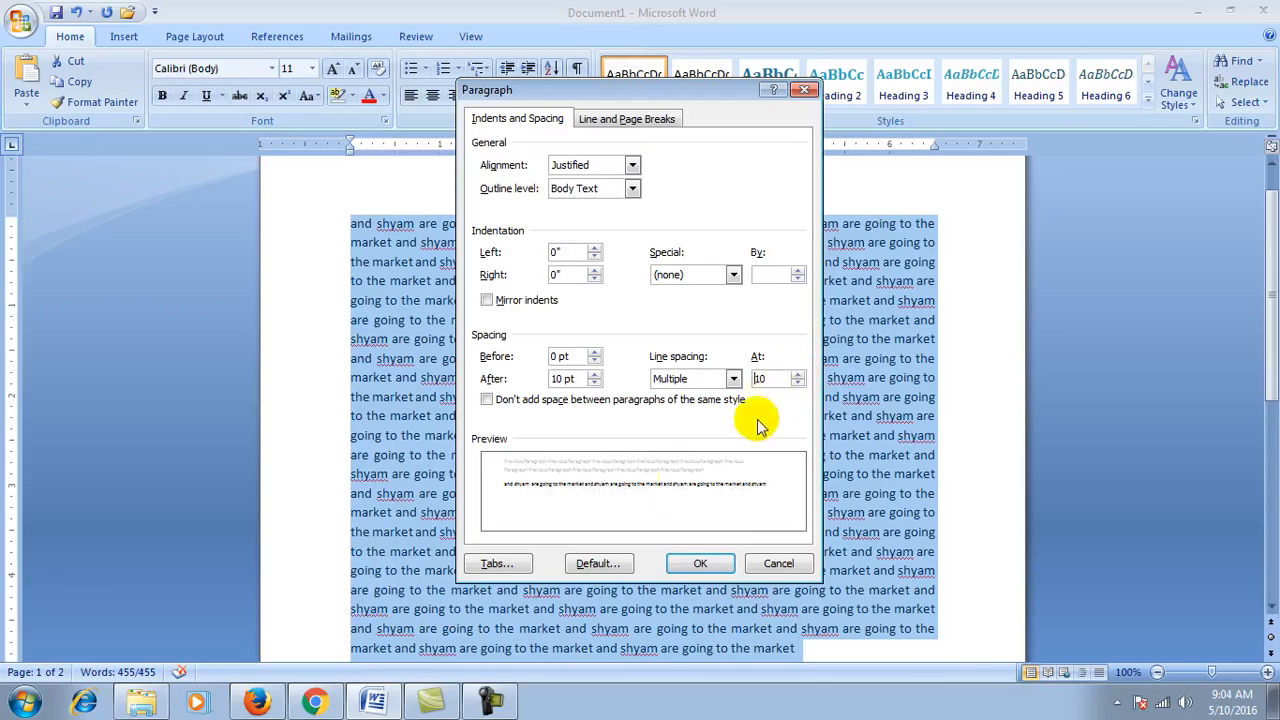
pyautogui.click(700, 566)
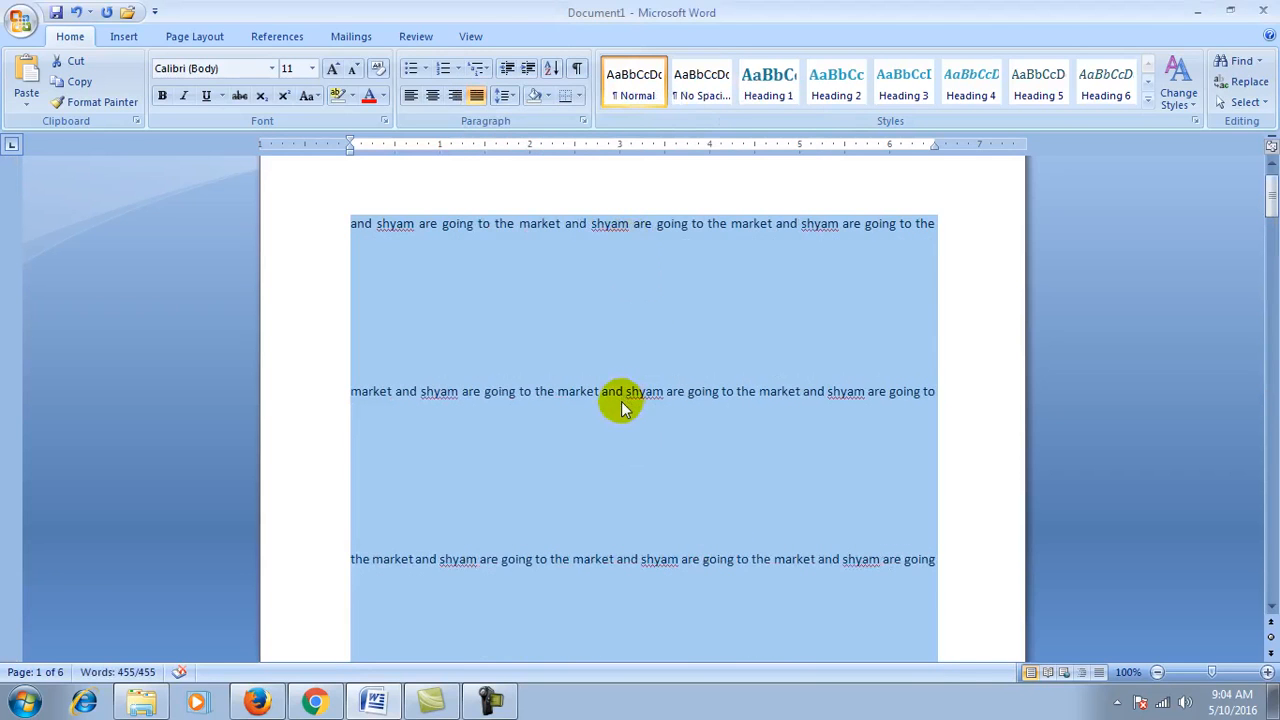
pyautogui.scroll(-3, 623, 401)
pyautogui.scroll(-8, 623, 401)
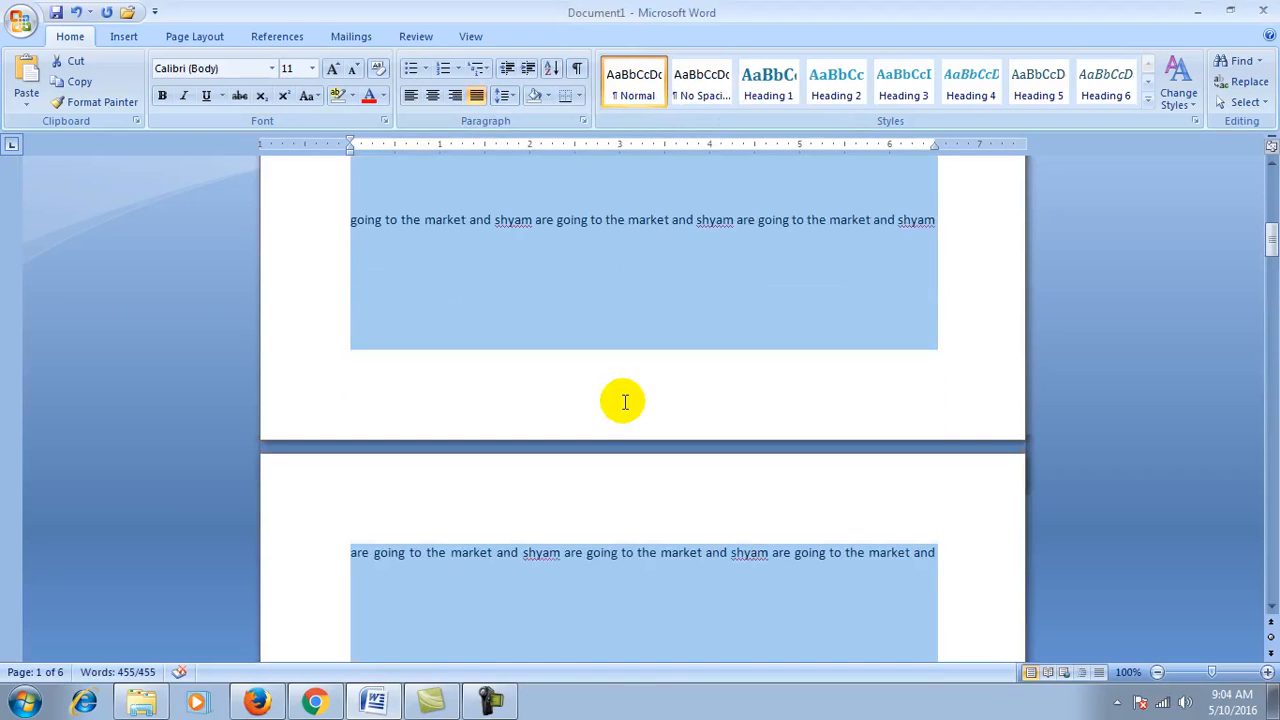
pyautogui.scroll(5, 623, 401)
pyautogui.scroll(5, 623, 407)
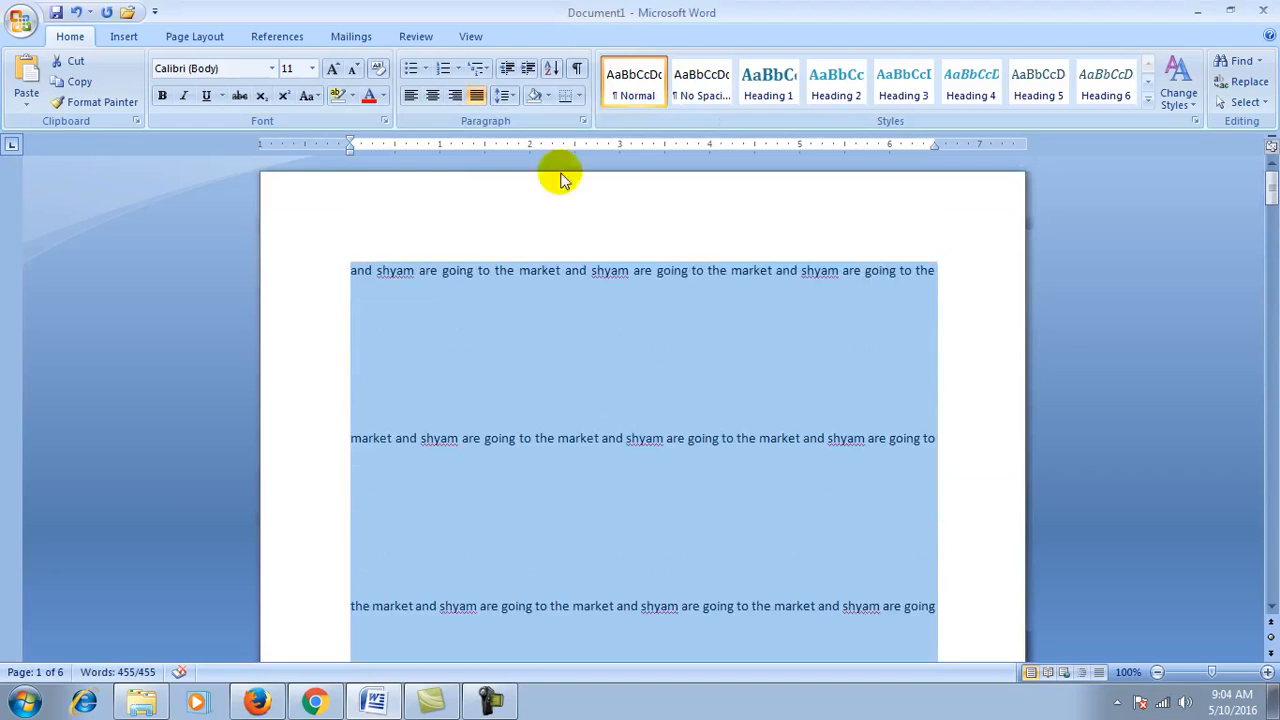
pyautogui.click(505, 95)
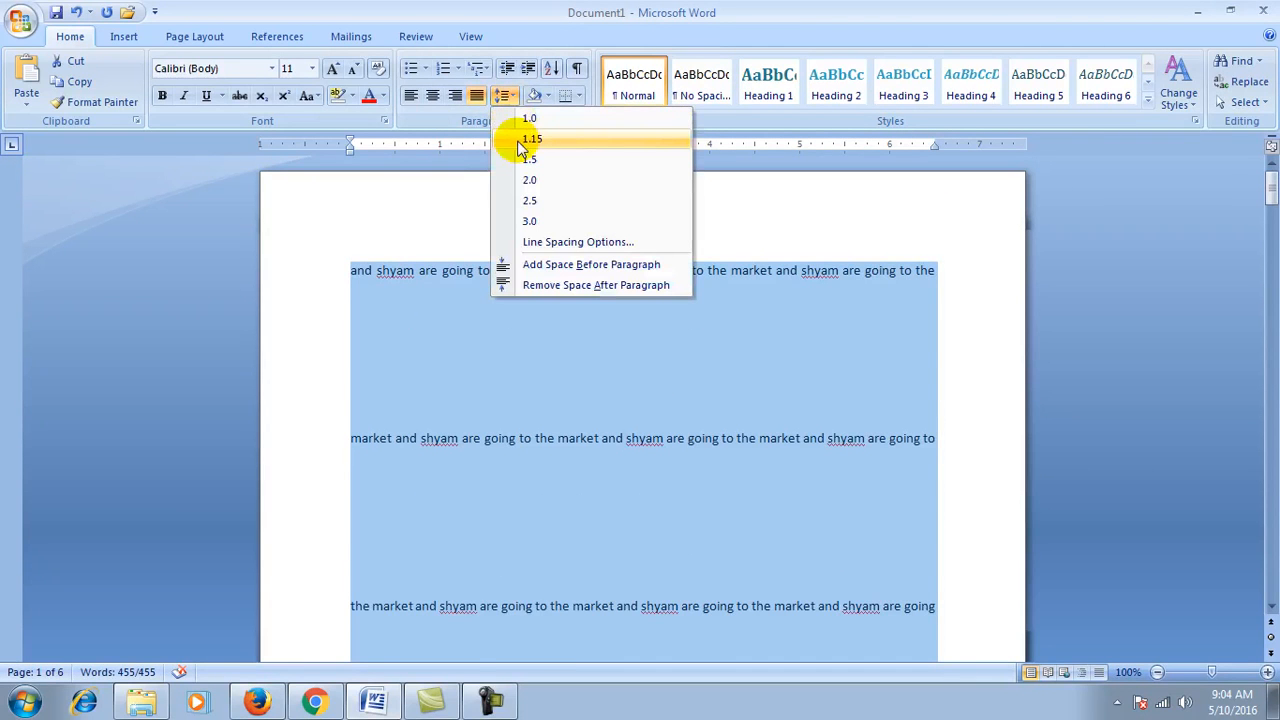
pyautogui.click(519, 145)
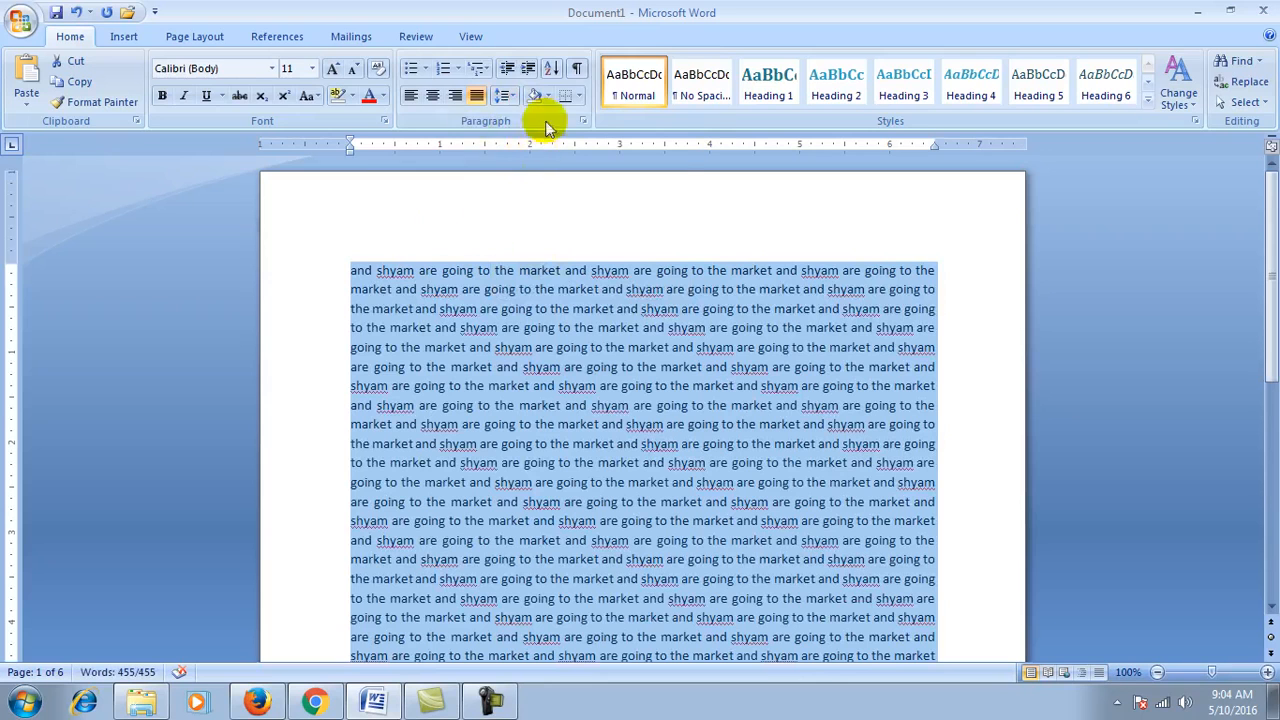
pyautogui.click(547, 95)
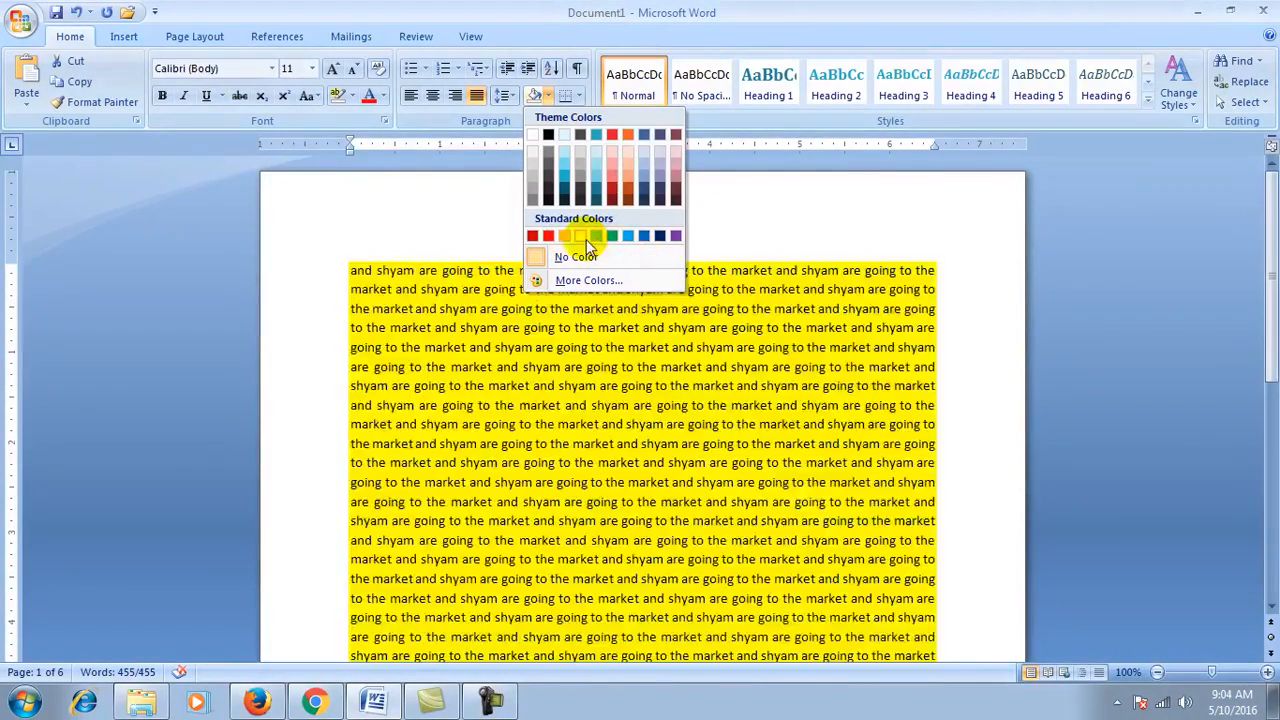
pyautogui.click(578, 236)
pyautogui.click(648, 478)
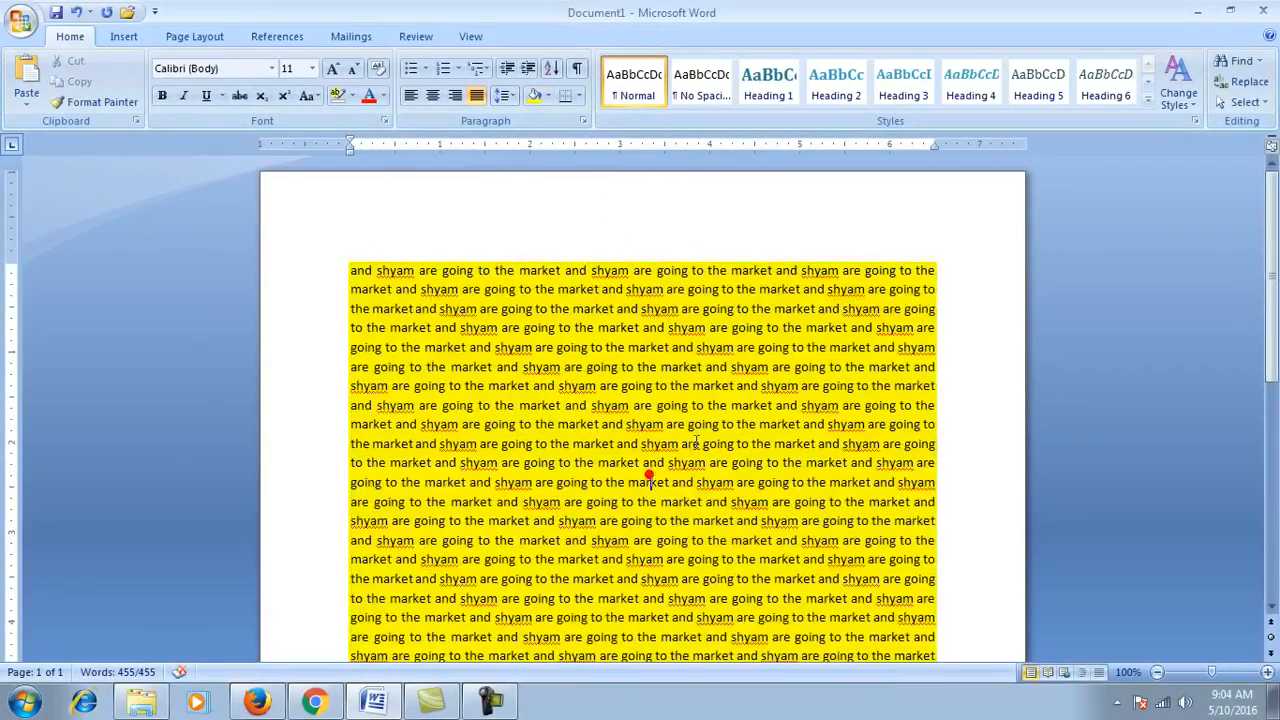
pyautogui.scroll(-8, 697, 443)
pyautogui.scroll(8, 697, 443)
pyautogui.tripleClick(697, 443)
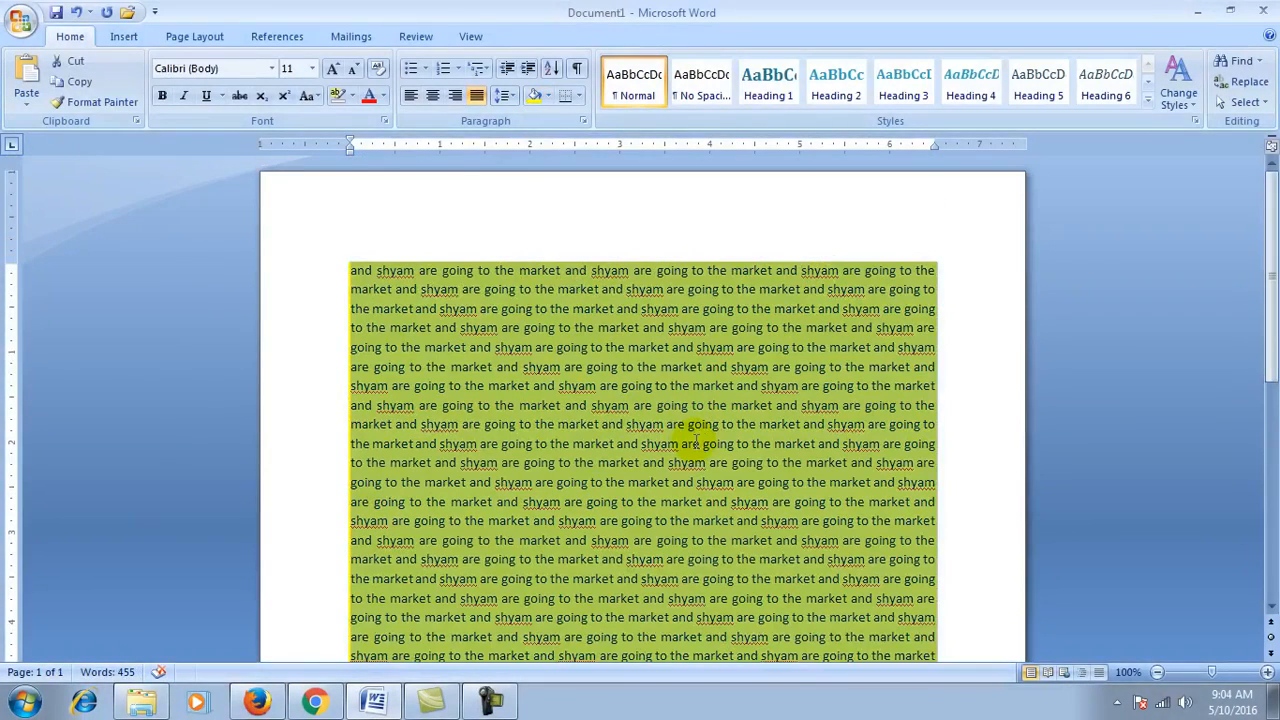
pyautogui.click(548, 95)
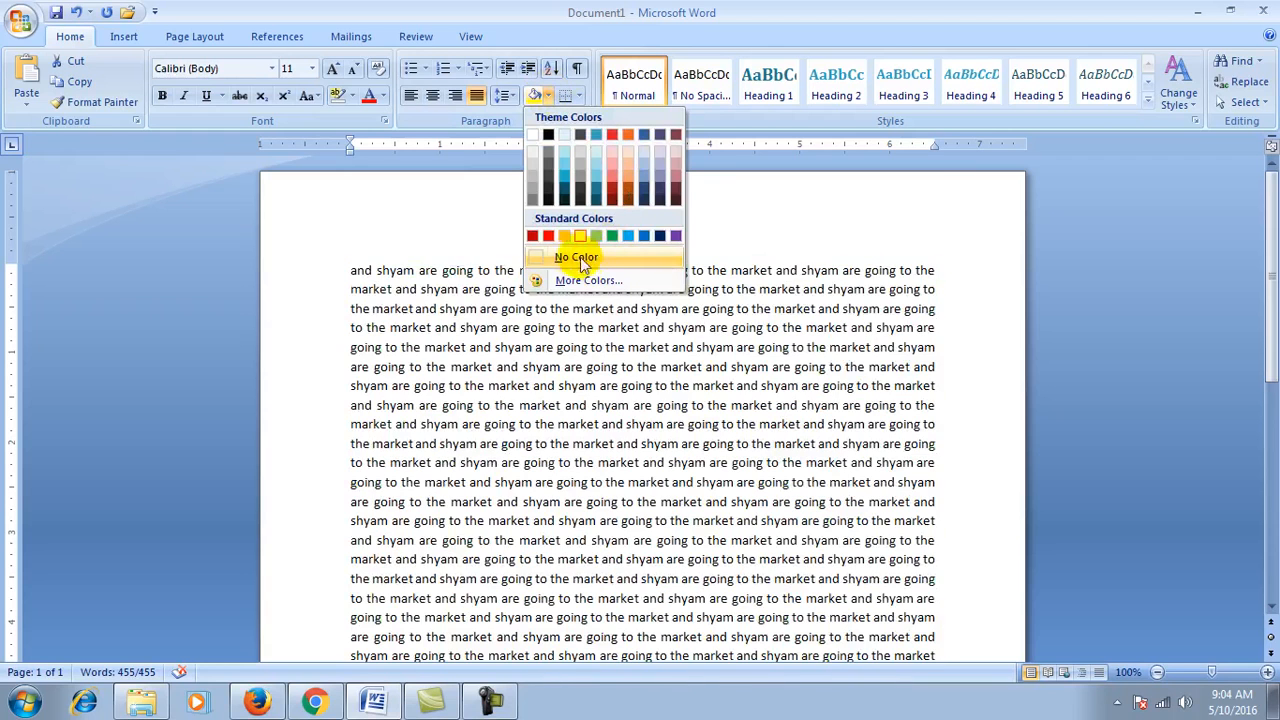
pyautogui.click(577, 258)
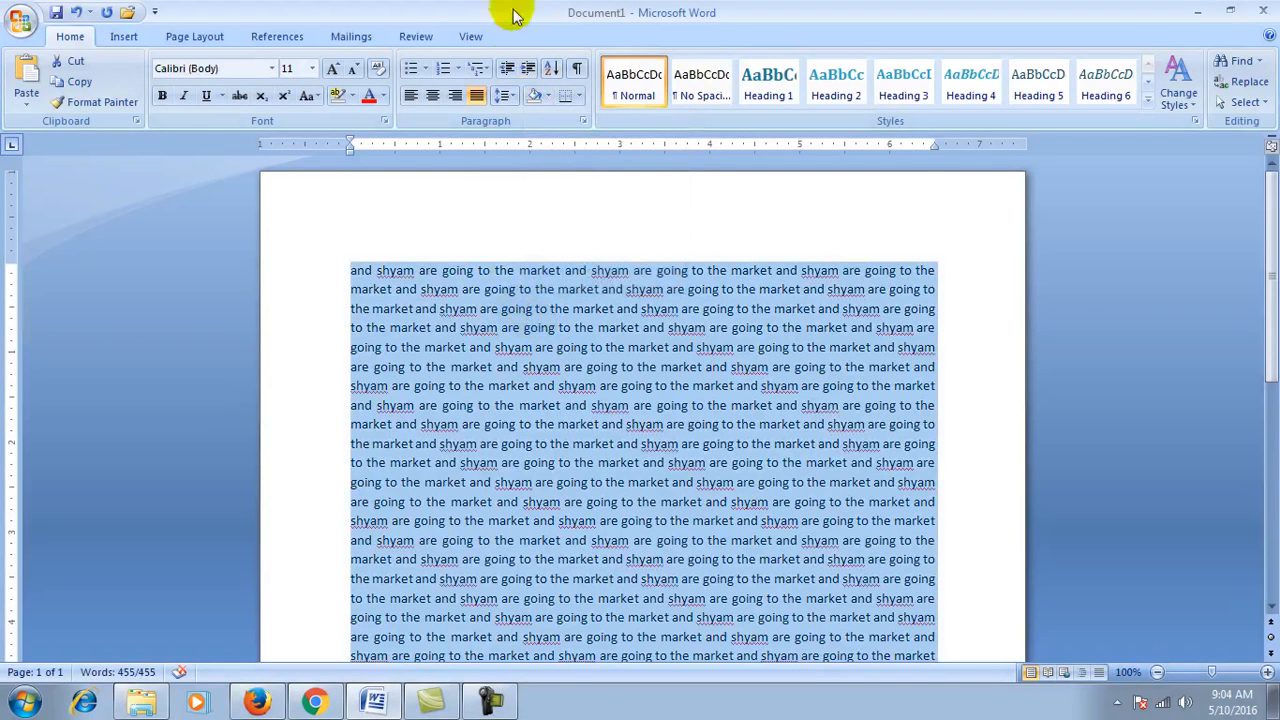
pyautogui.click(578, 96)
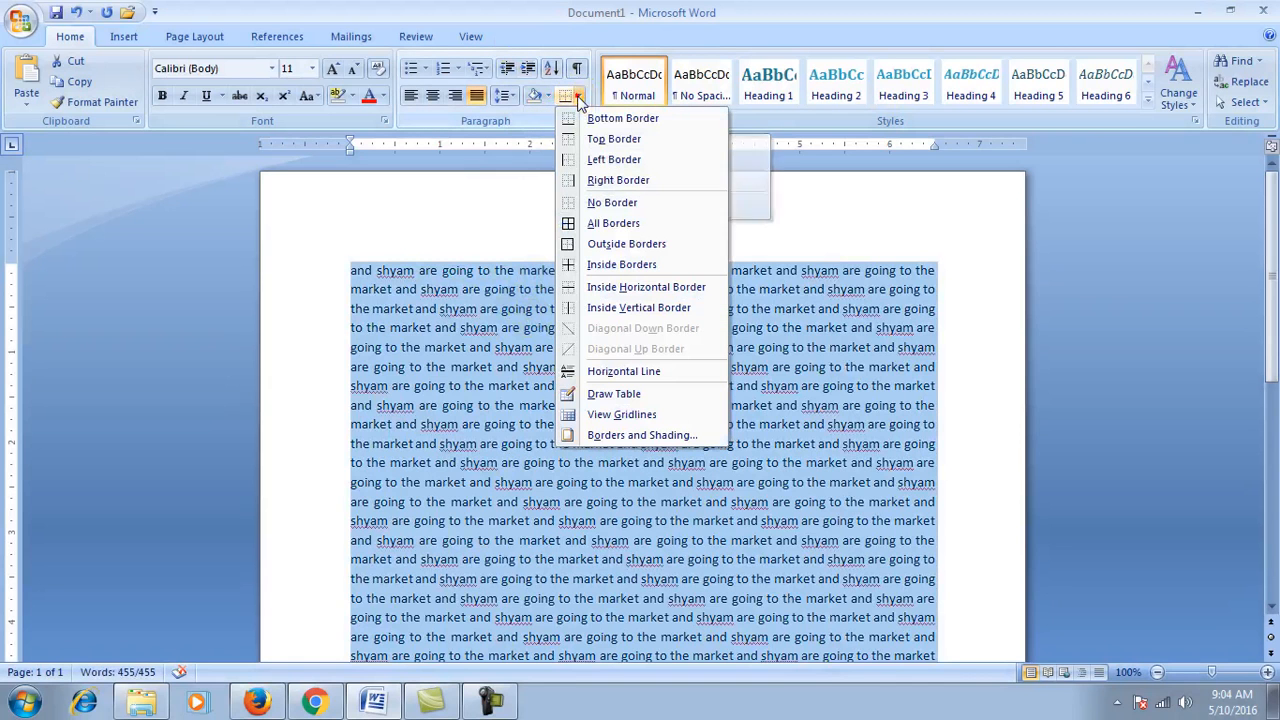
pyautogui.click(597, 226)
pyautogui.scroll(-1, 563, 442)
pyautogui.scroll(-4, 563, 440)
pyautogui.scroll(3, 597, 465)
pyautogui.click(604, 428)
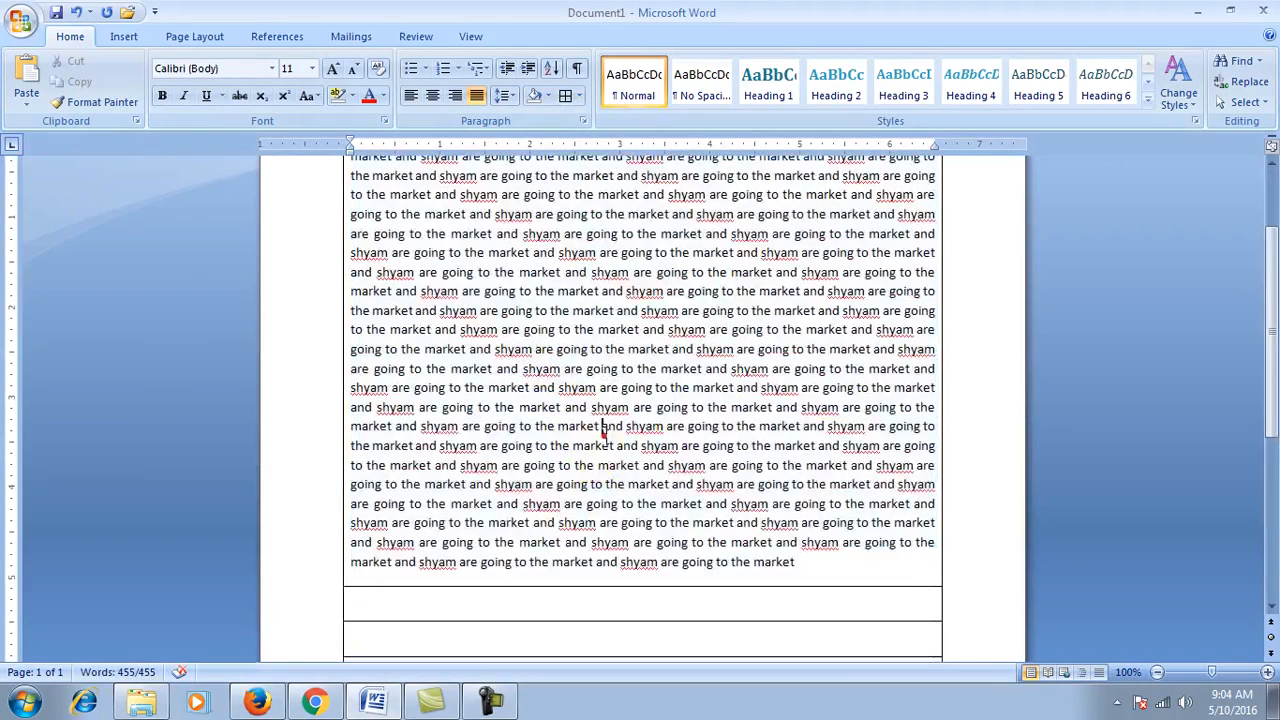
pyautogui.scroll(-5, 605, 434)
pyautogui.hotkey('ctrl', 'a')
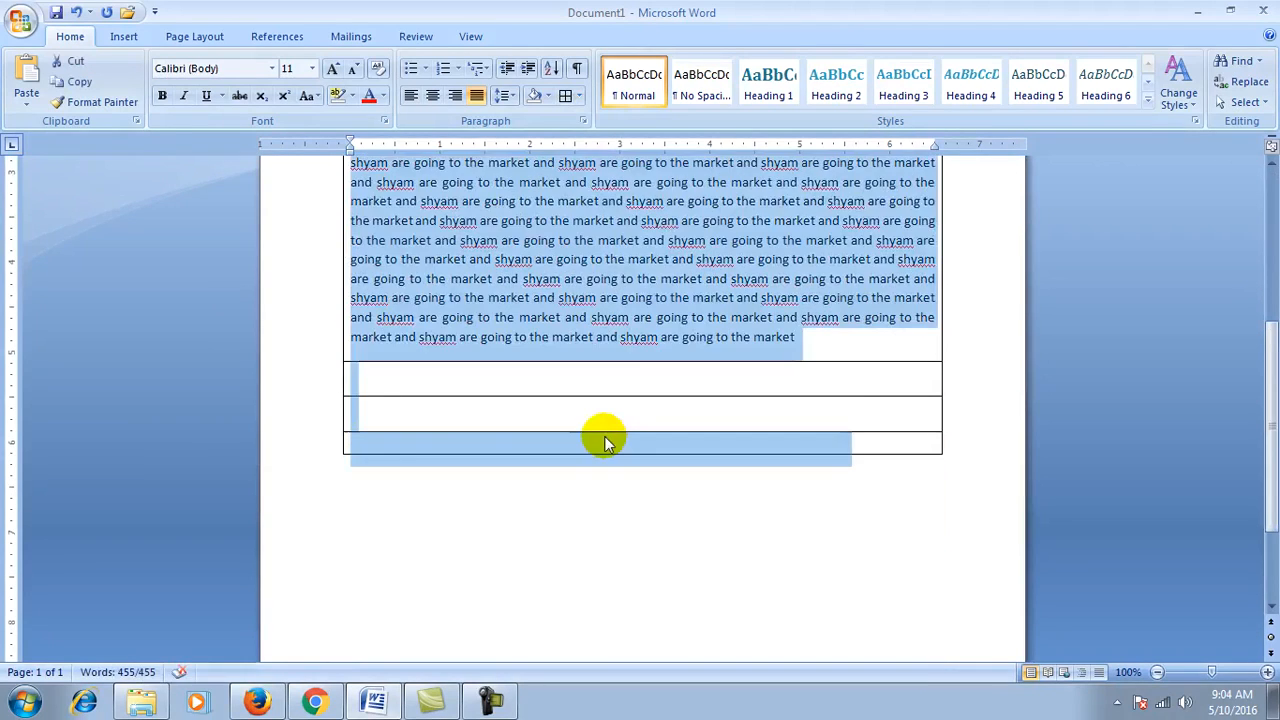
pyautogui.click(582, 95)
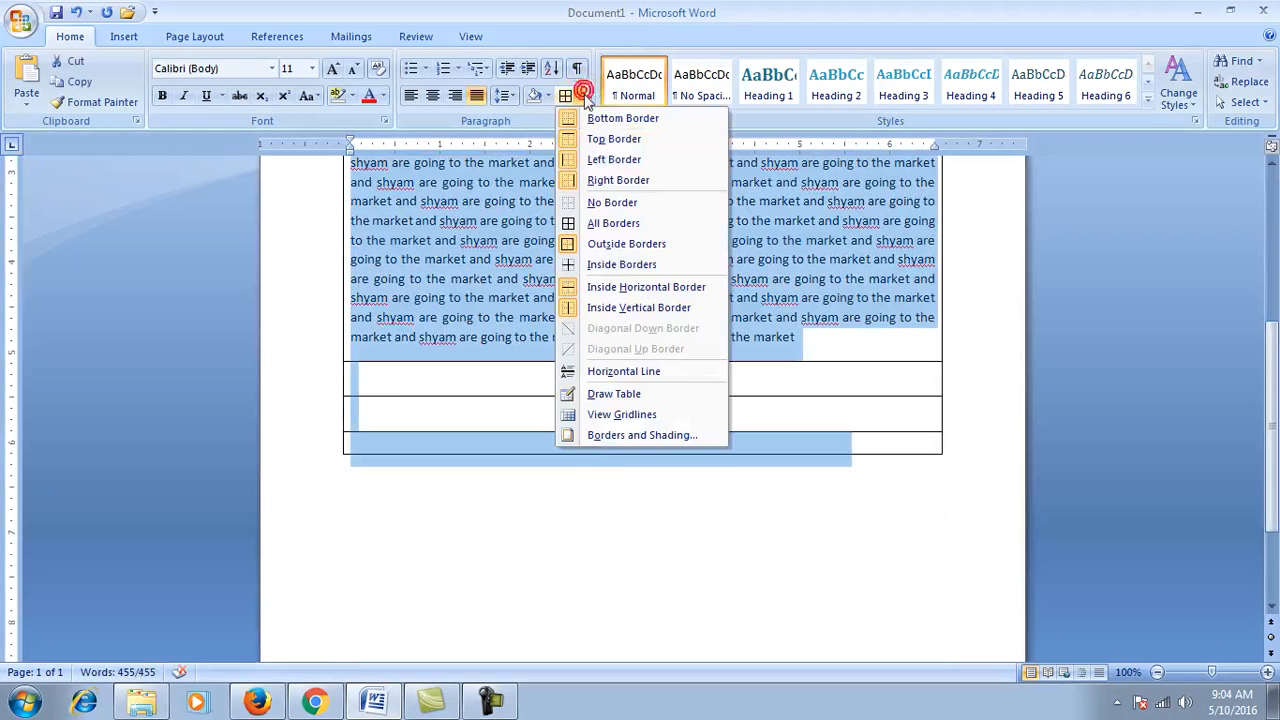
pyautogui.click(610, 202)
pyautogui.click(671, 296)
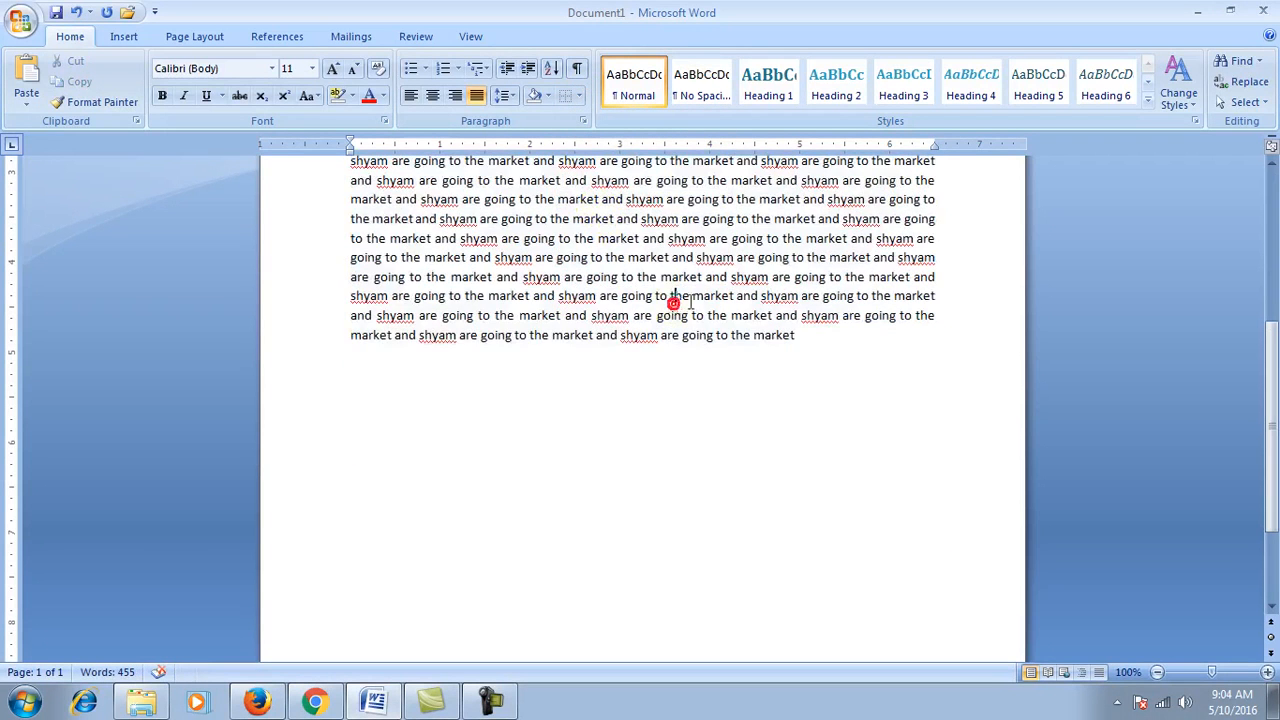
pyautogui.scroll(4, 715, 390)
pyautogui.scroll(4, 715, 390)
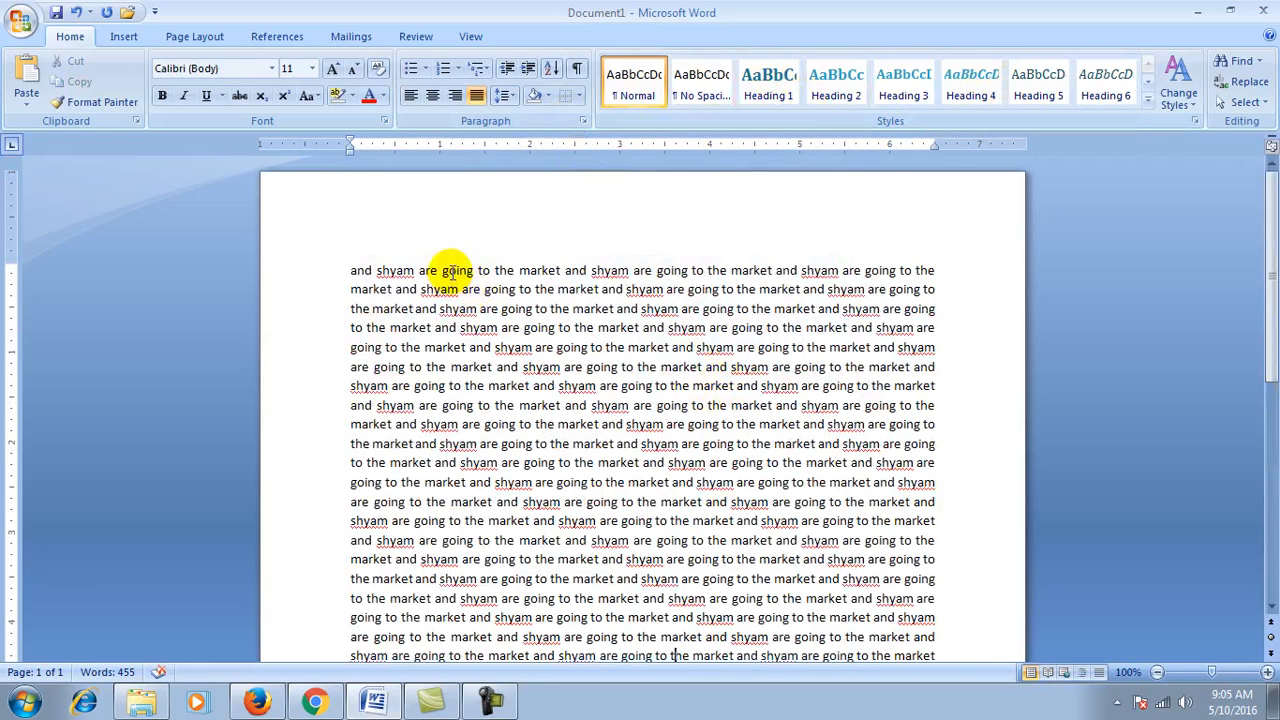
# Step: Preview text styles from the expanded Styles gallery without applying one, then reselect all the text
pyautogui.hotkey('ctrl', 'a')
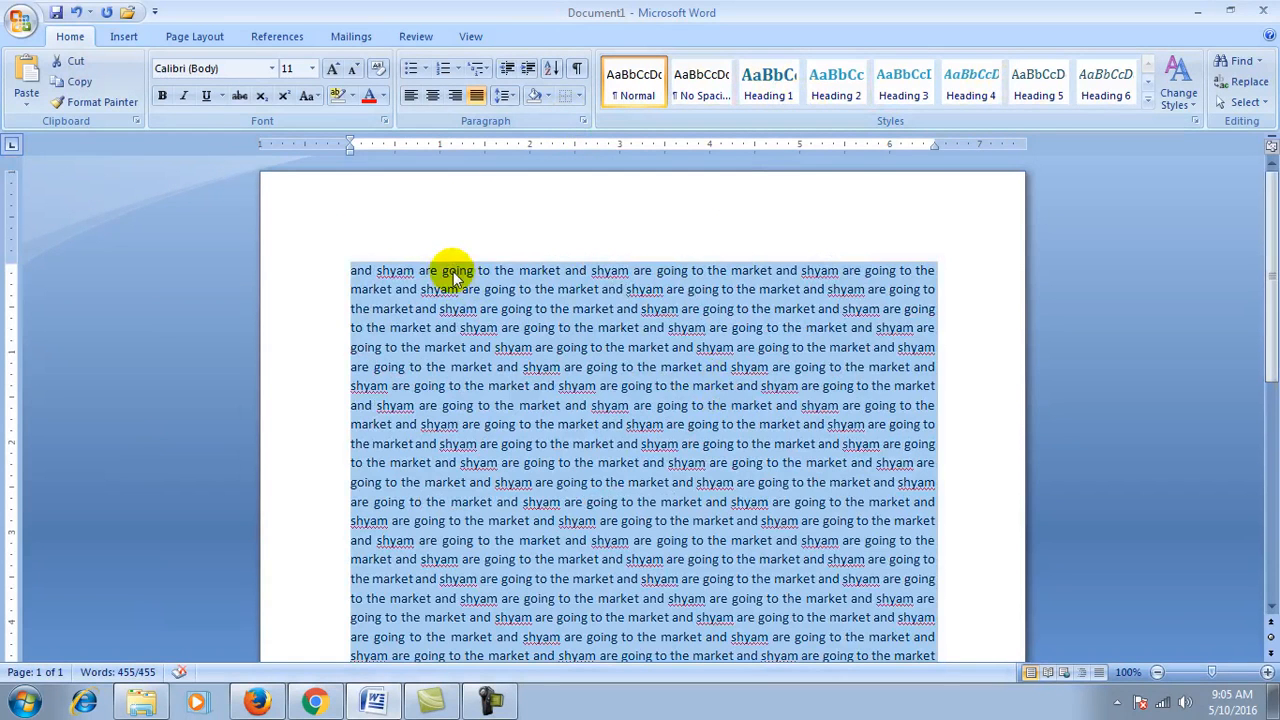
pyautogui.click(1147, 105)
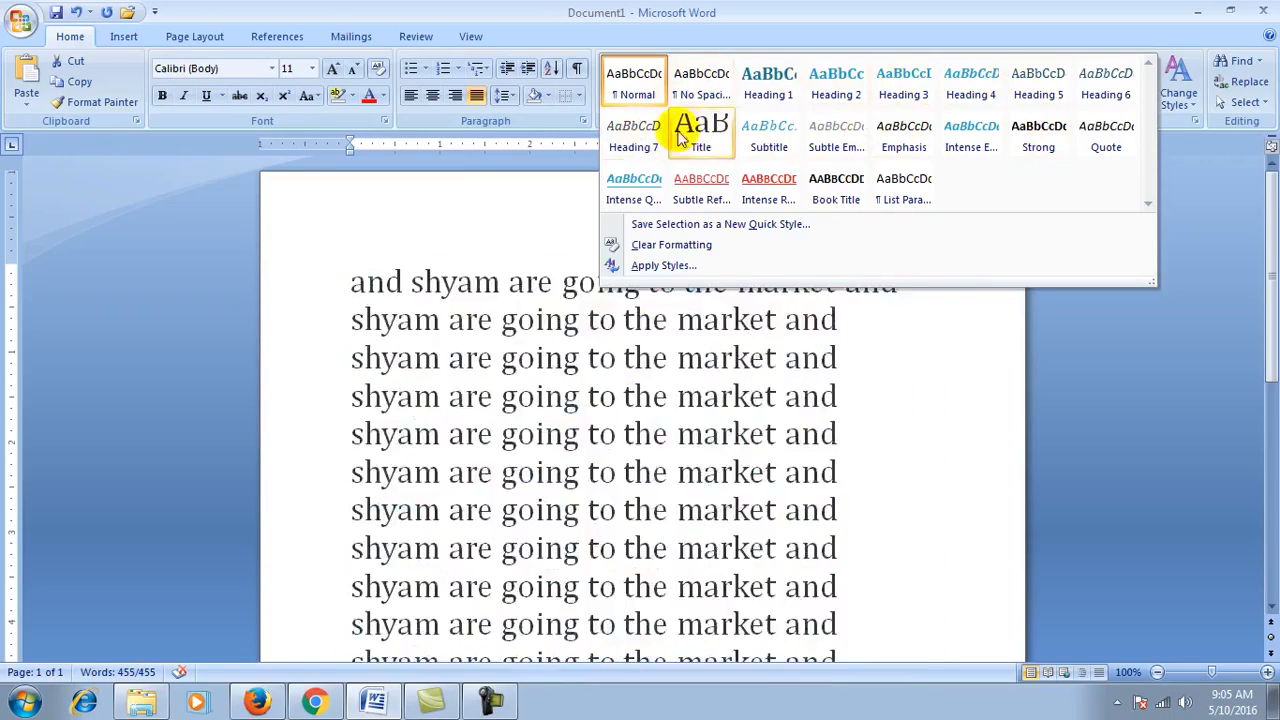
pyautogui.press('Escape')
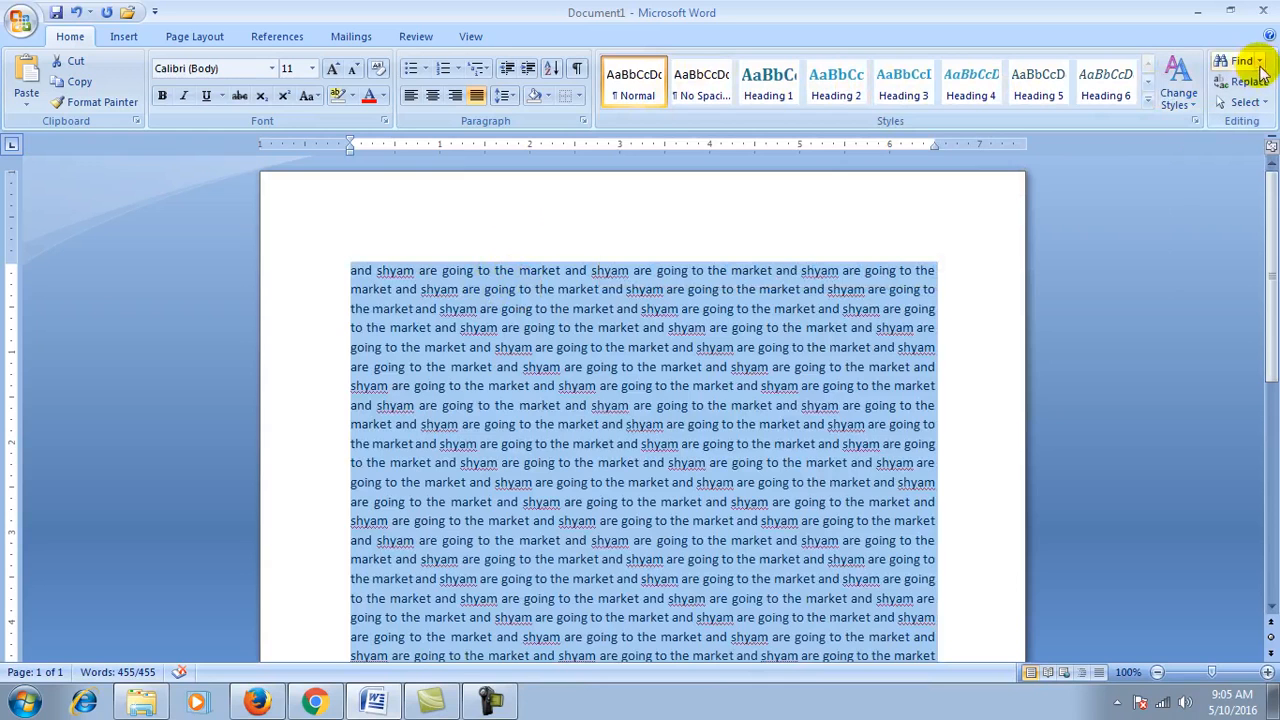
pyautogui.click(826, 272)
pyautogui.hotkey('ctrl', 'a')
# Step: Clear the page, type 'Ram and shyam are best friends and go to school daily', and copy it
pyautogui.press('Delete')
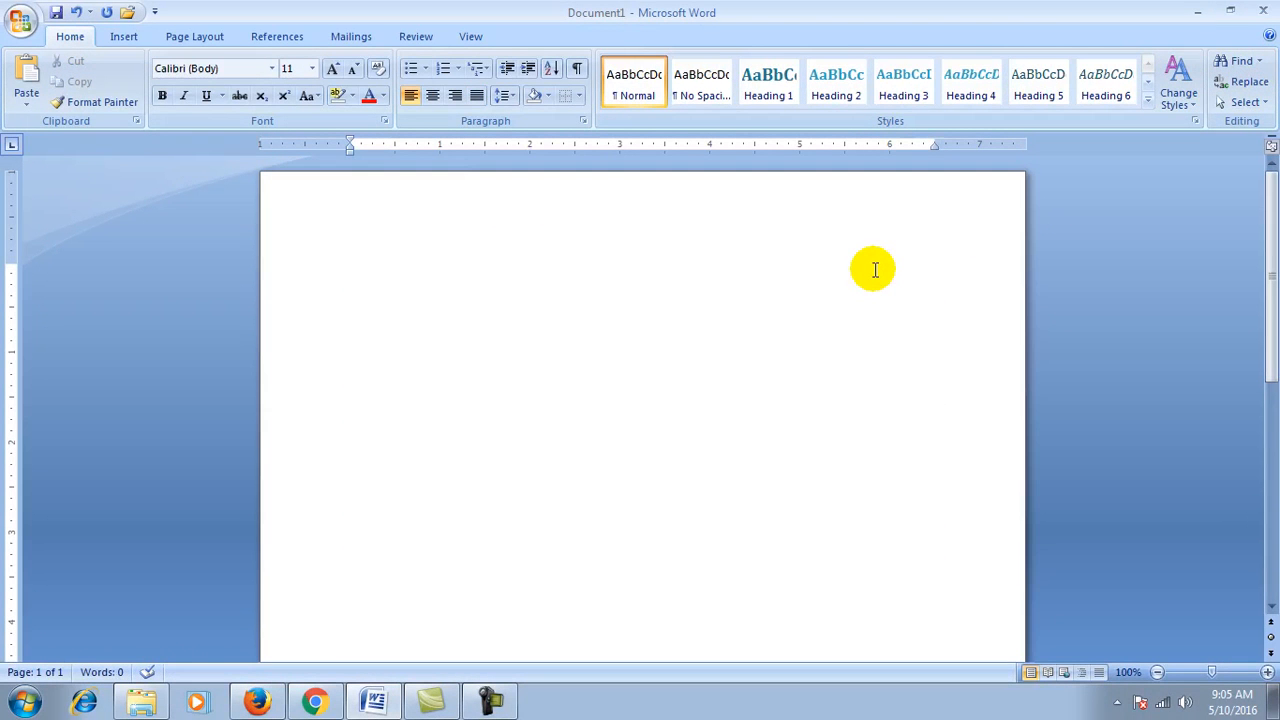
pyautogui.write('r')
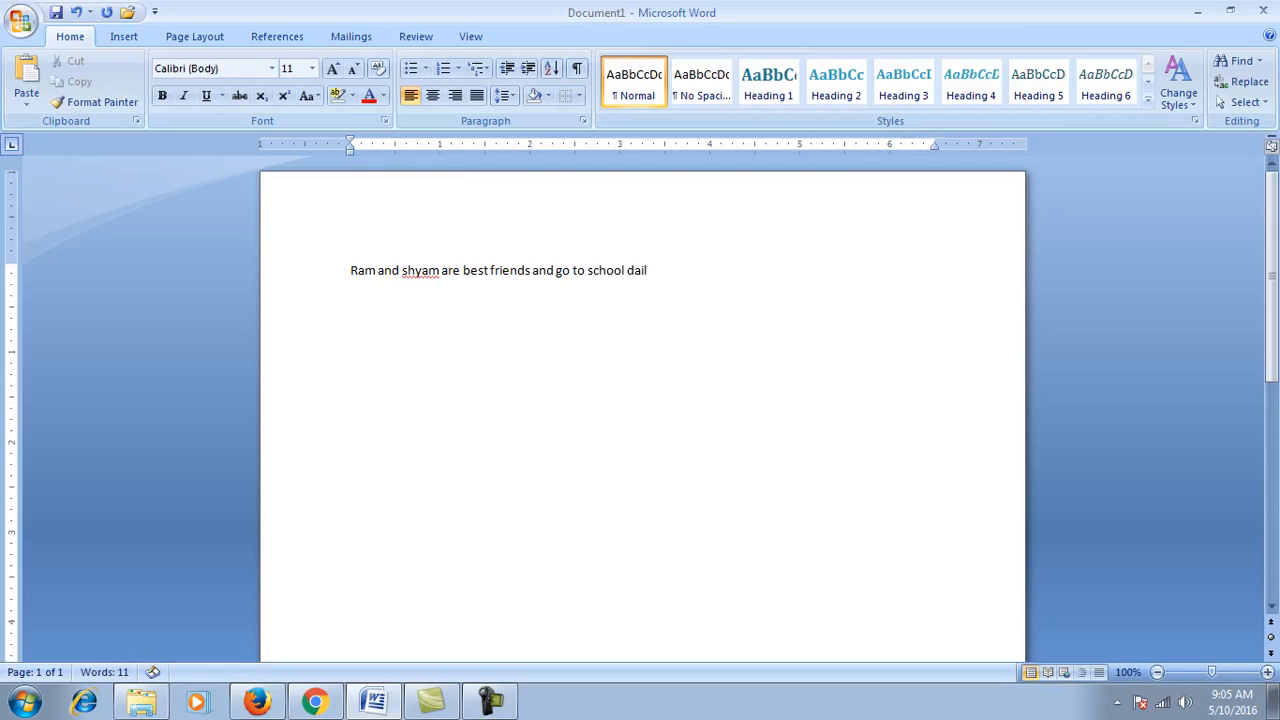
pyautogui.moveTo(655, 272); pyautogui.dragTo(384, 278)
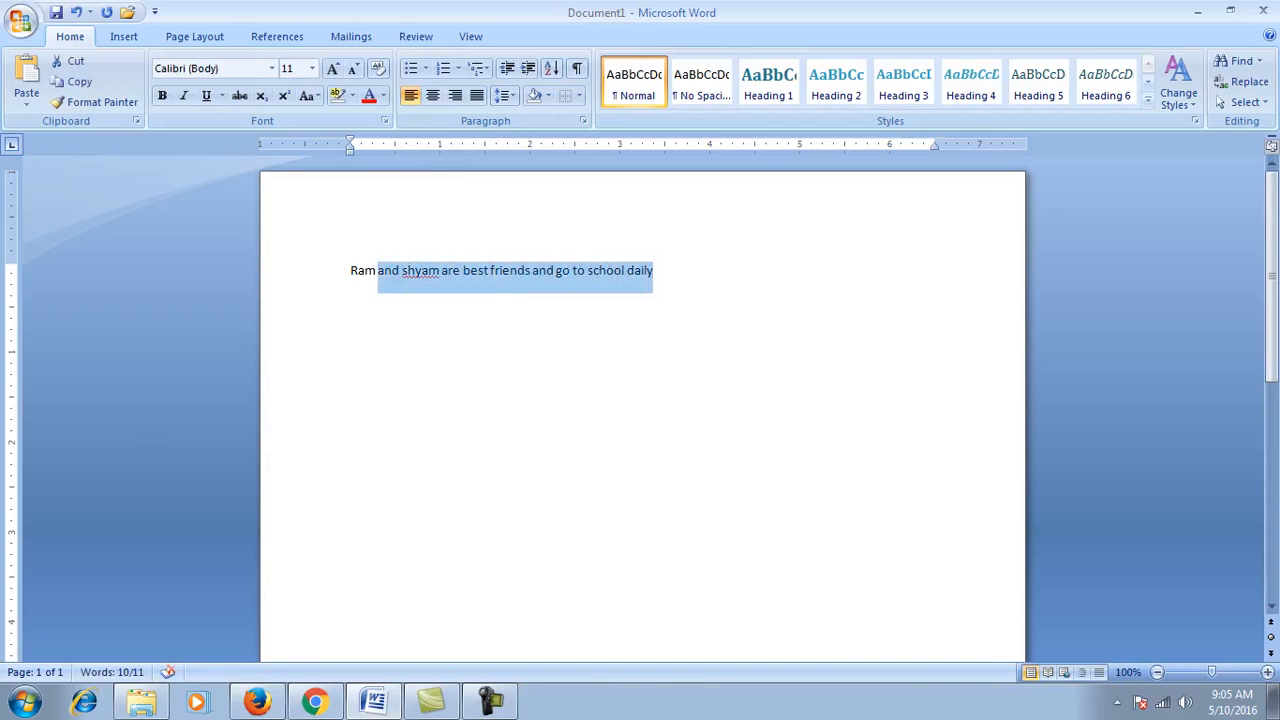
pyautogui.hotkey('ctrl', 'c')
pyautogui.hotkey('ctrl', 'v')
pyautogui.hotkey('ctrl', 'v')
pyautogui.hotkey('ctrl', 'v')
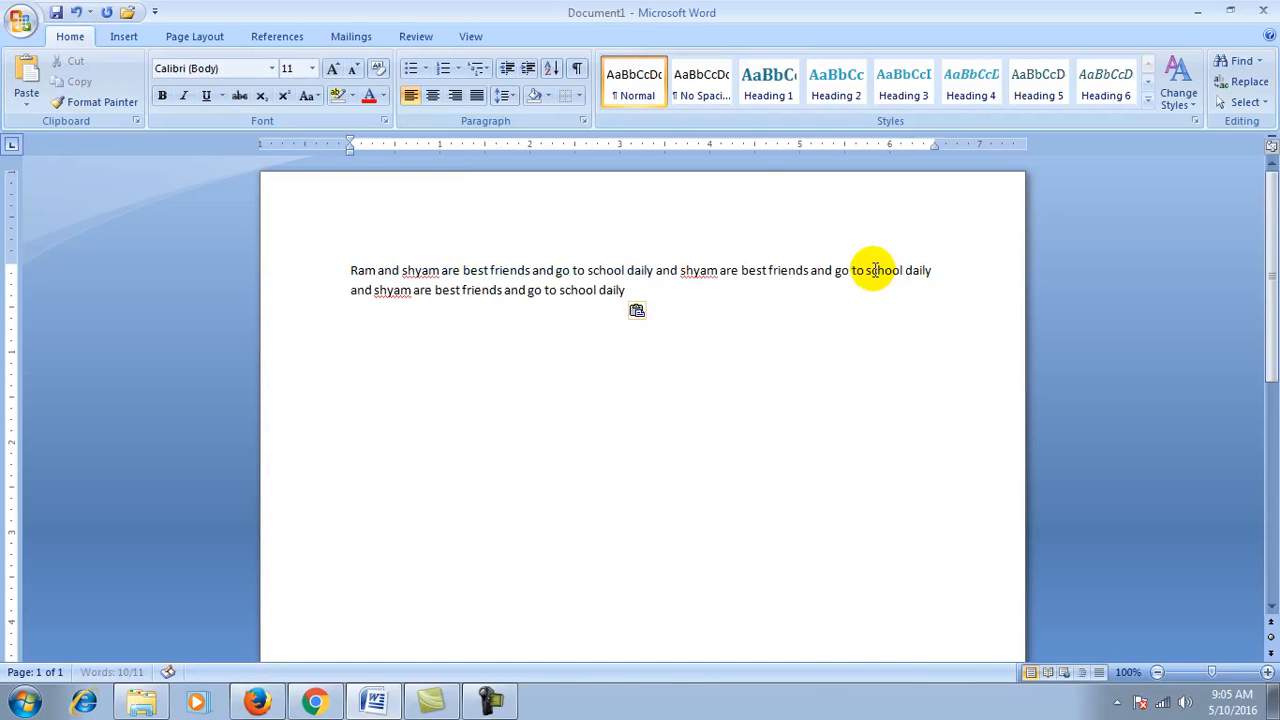
pyautogui.hotkey('ctrl', 'v')
pyautogui.hotkey('ctrl', 'v')
pyautogui.hotkey('ctrl', 'v')
pyautogui.hotkey('ctrl', 'v')
pyautogui.hotkey('ctrl', 'v')
pyautogui.hotkey('ctrl', 'v')
pyautogui.hotkey('ctrl', 'v')
pyautogui.hotkey('ctrl', 'v')
pyautogui.hotkey('ctrl', 'v')
pyautogui.hotkey('ctrl', 'v')
pyautogui.hotkey('ctrl', 'v')
pyautogui.hotkey('ctrl', 'v')
pyautogui.hotkey('ctrl', 'v')
pyautogui.hotkey('ctrl', 'v')
pyautogui.hotkey('ctrl', 'v')
pyautogui.hotkey('ctrl', 'v')
pyautogui.hotkey('ctrl', 'v')
pyautogui.hotkey('ctrl', 'v')
pyautogui.hotkey('ctrl', 'v')
pyautogui.hotkey('ctrl', 'v')
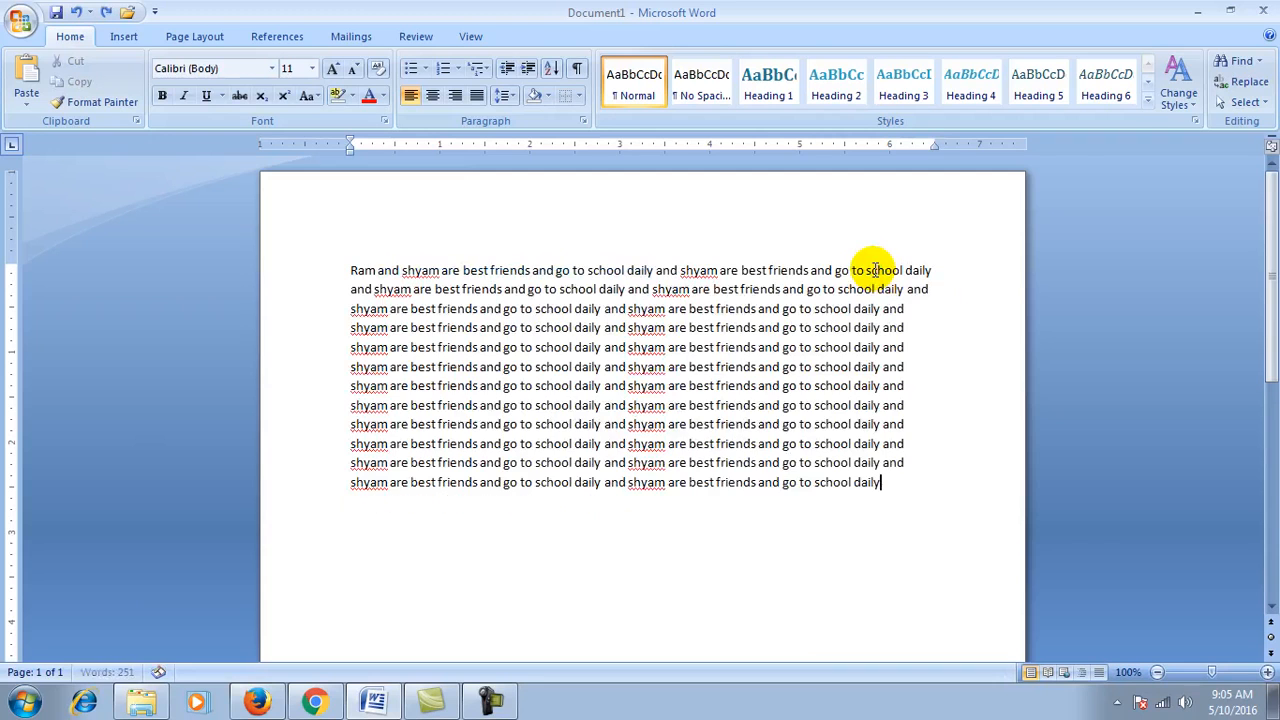
pyautogui.hotkey('ctrl', 'z')
pyautogui.hotkey('ctrl', 'z')
pyautogui.hotkey('ctrl', 'z')
pyautogui.hotkey('ctrl', 'z')
pyautogui.hotkey('ctrl', 'z')
pyautogui.hotkey('ctrl', 'z')
pyautogui.hotkey('ctrl', 'z')
pyautogui.hotkey('ctrl', 'z')
pyautogui.hotkey('ctrl', 'z')
pyautogui.hotkey('ctrl', 'z')
pyautogui.hotkey('ctrl', 'z')
pyautogui.hotkey('ctrl', 'z')
pyautogui.hotkey('ctrl', 'z')
pyautogui.hotkey('ctrl', 'z')
pyautogui.hotkey('ctrl', 'z')
pyautogui.hotkey('ctrl', 'z')
pyautogui.hotkey('ctrl', 'z')
pyautogui.hotkey('ctrl', 'z')
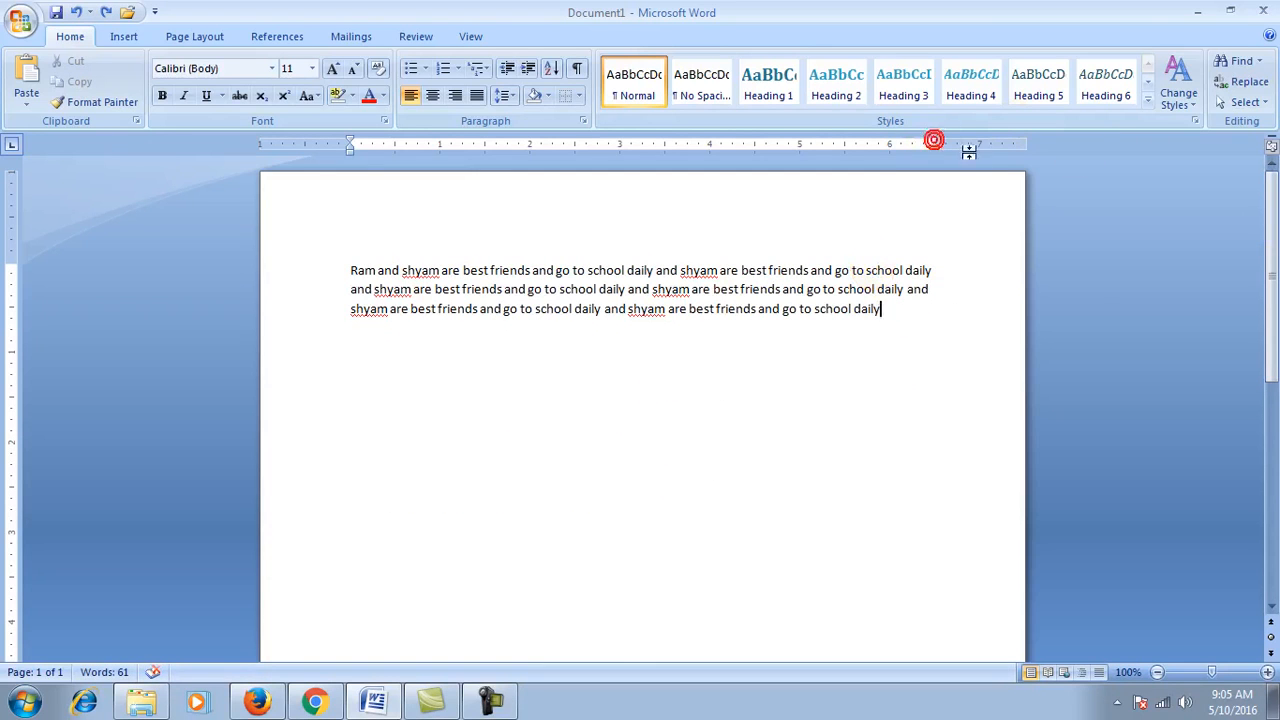
# Step: Paste the sentence many more times until the document reaches 911 words
pyautogui.click(480, 705)
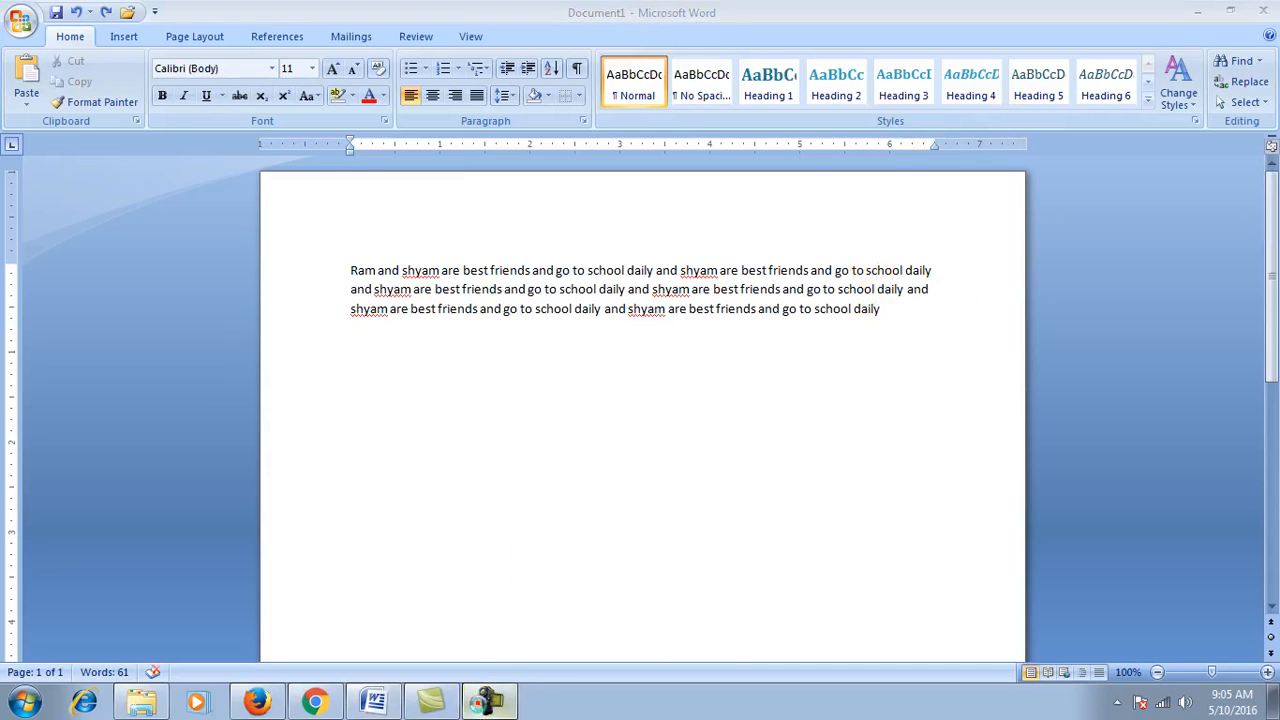
pyautogui.click(930, 572)
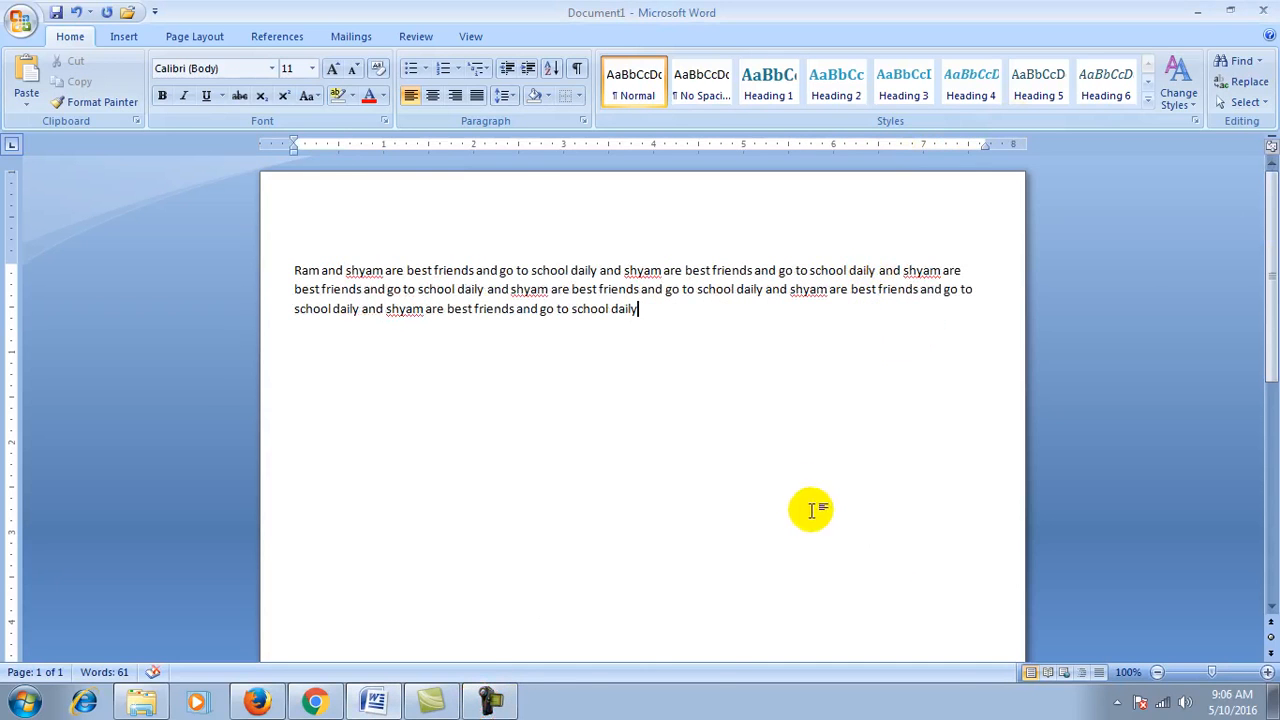
pyautogui.hotkey('ctrl', 'v')
pyautogui.hotkey('ctrl', 'v')
pyautogui.hotkey('ctrl', 'v')
pyautogui.hotkey('ctrl', 'v')
pyautogui.hotkey('ctrl', 'v')
pyautogui.hotkey('ctrl', 'v')
pyautogui.hotkey('ctrl', 'v')
pyautogui.hotkey('ctrl', 'v')
pyautogui.hotkey('ctrl', 'v')
pyautogui.hotkey('ctrl', 'v')
pyautogui.hotkey('ctrl', 'v')
pyautogui.hotkey('ctrl', 'v')
pyautogui.hotkey('ctrl', 'v')
pyautogui.hotkey('ctrl', 'v')
pyautogui.hotkey('ctrl', 'v')
pyautogui.hotkey('ctrl', 'v')
pyautogui.hotkey('ctrl', 'v')
pyautogui.hotkey('ctrl', 'v')
pyautogui.hotkey('ctrl', 'v')
pyautogui.hotkey('ctrl', 'v')
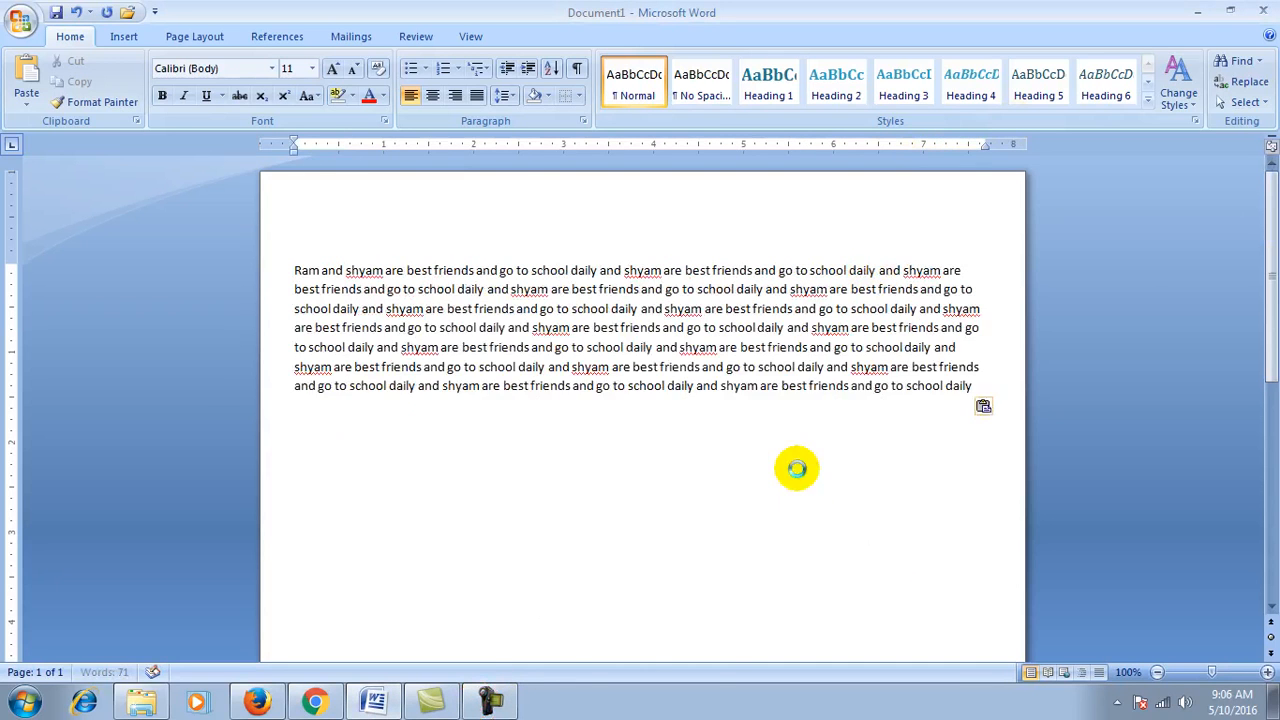
pyautogui.hotkey('ctrl', 'v')
pyautogui.hotkey('ctrl', 'v')
pyautogui.hotkey('ctrl', 'v')
pyautogui.hotkey('ctrl', 'v')
pyautogui.hotkey('ctrl', 'v')
pyautogui.hotkey('ctrl', 'v')
pyautogui.hotkey('ctrl', 'v')
pyautogui.hotkey('ctrl', 'v')
pyautogui.hotkey('ctrl', 'v')
pyautogui.hotkey('ctrl', 'v')
pyautogui.hotkey('ctrl', 'v')
pyautogui.hotkey('ctrl', 'v')
pyautogui.hotkey('ctrl', 'v')
pyautogui.hotkey('ctrl', 'v')
pyautogui.hotkey('ctrl', 'v')
pyautogui.hotkey('ctrl', 'v')
pyautogui.hotkey('ctrl', 'v')
pyautogui.hotkey('ctrl', 'v')
pyautogui.hotkey('ctrl', 'v')
pyautogui.hotkey('ctrl', 'v')
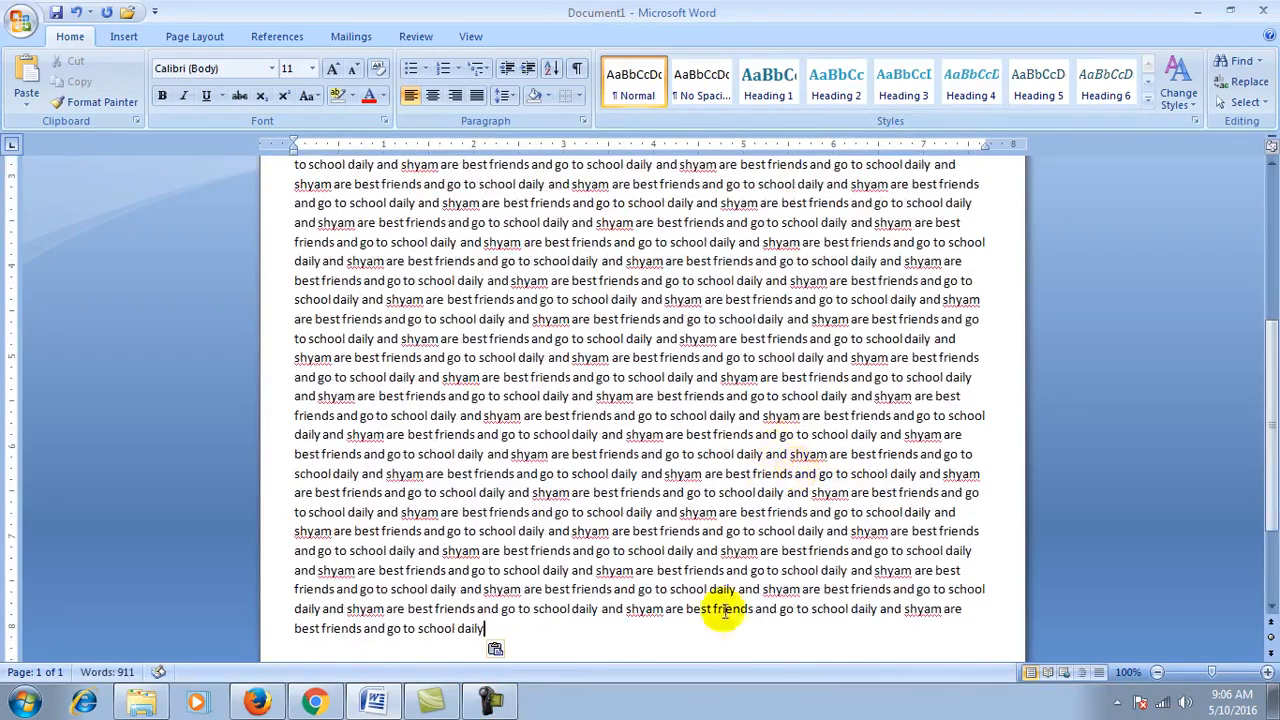
pyautogui.scroll(10, 686, 523)
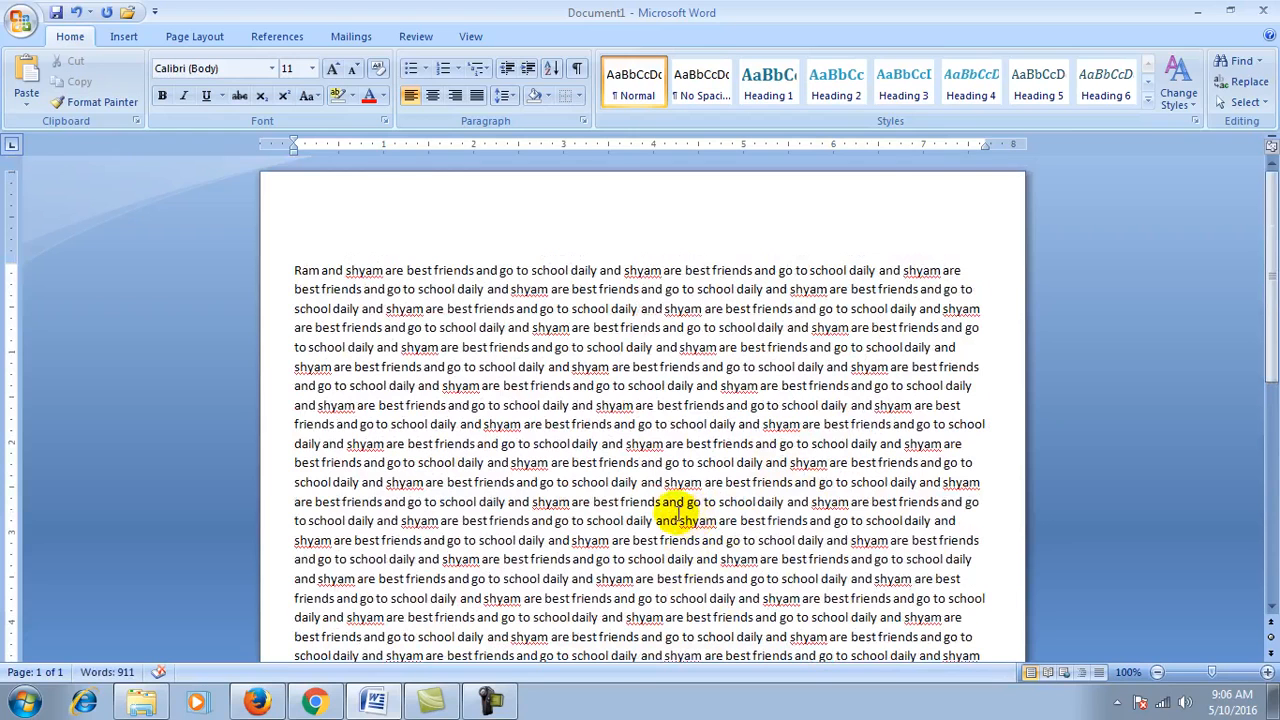
pyautogui.click(1259, 61)
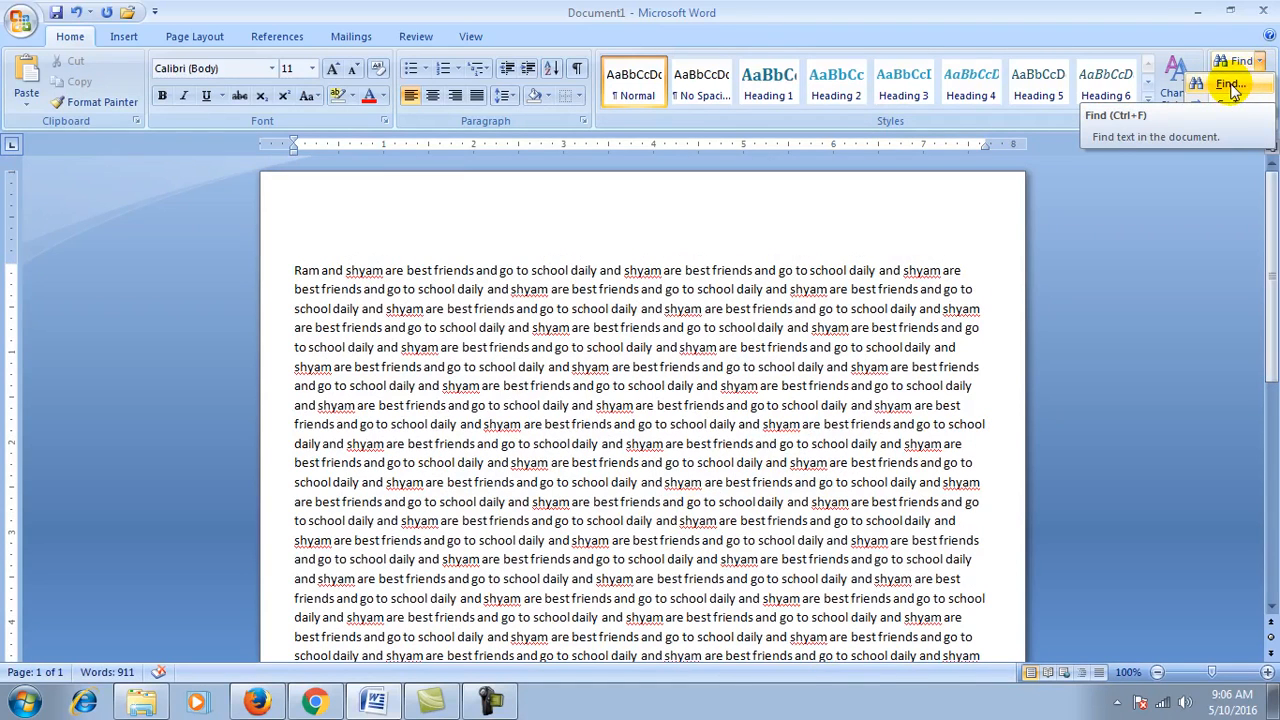
# Step: Open Find and Replace, move it off the text, and enter 'best' as the search term
pyautogui.click(1231, 87)
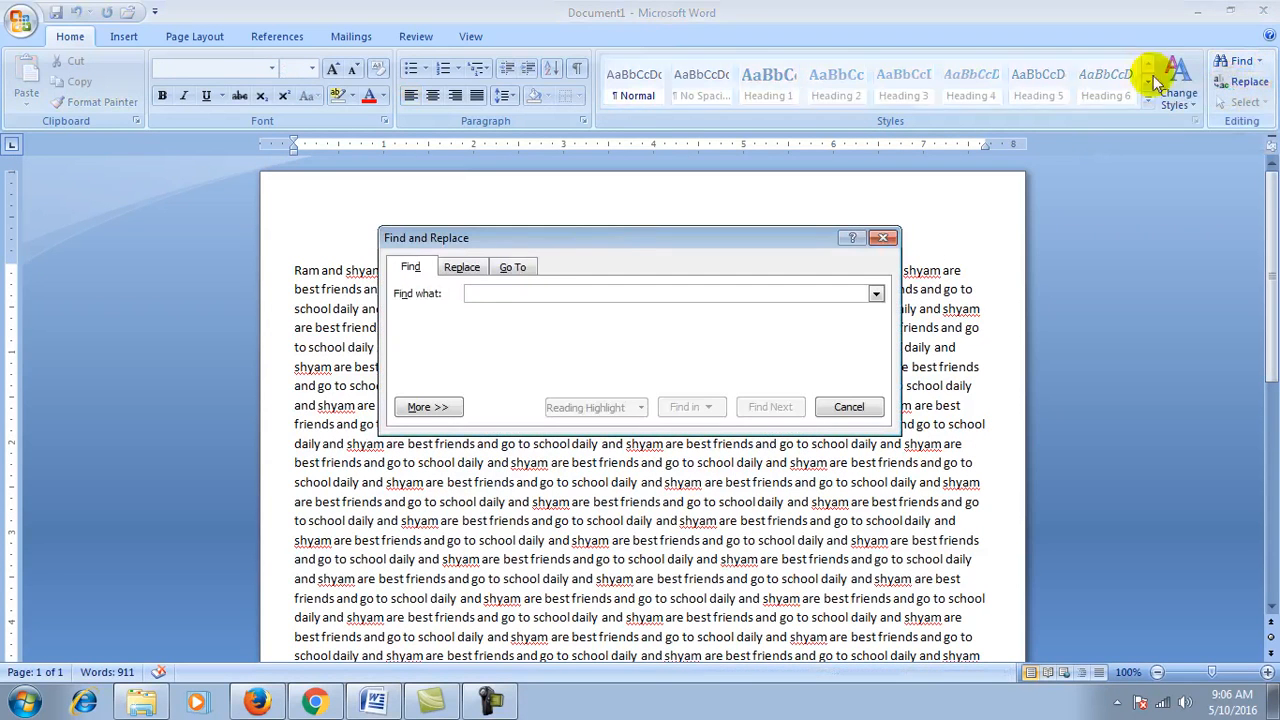
pyautogui.moveTo(606, 240); pyautogui.dragTo(320, 52)
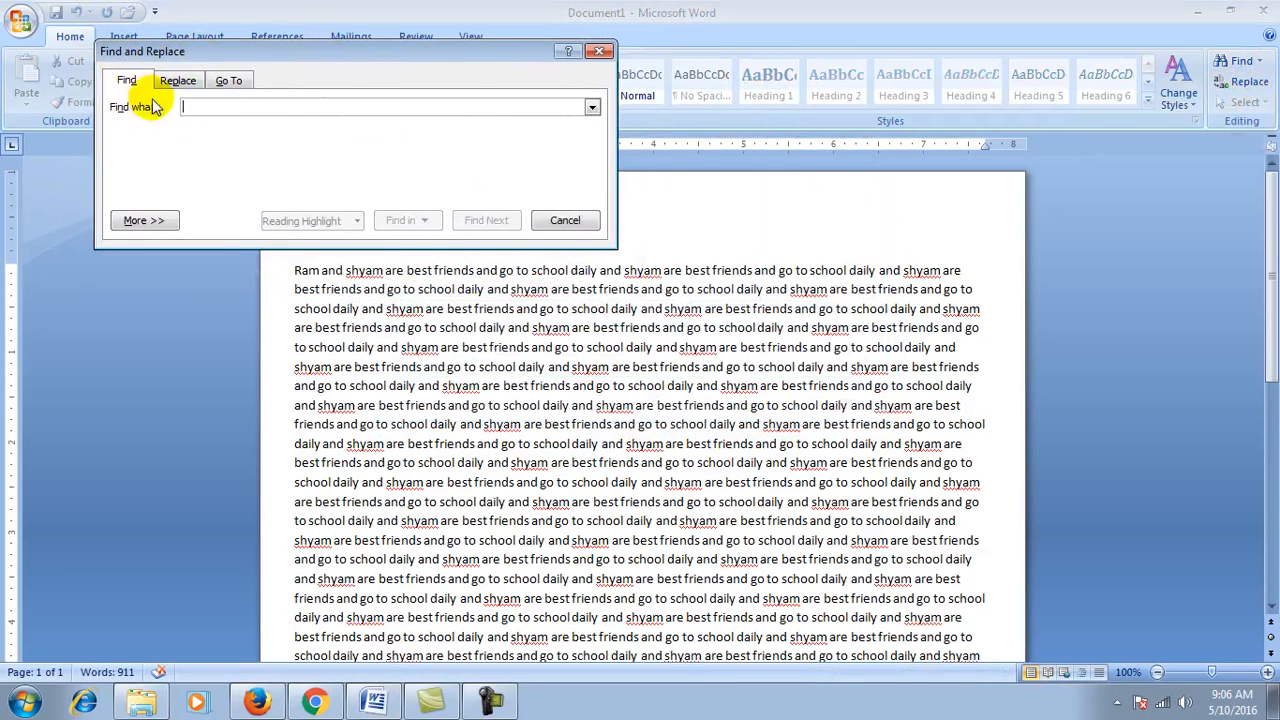
pyautogui.moveTo(426, 51); pyautogui.dragTo(432, 32)
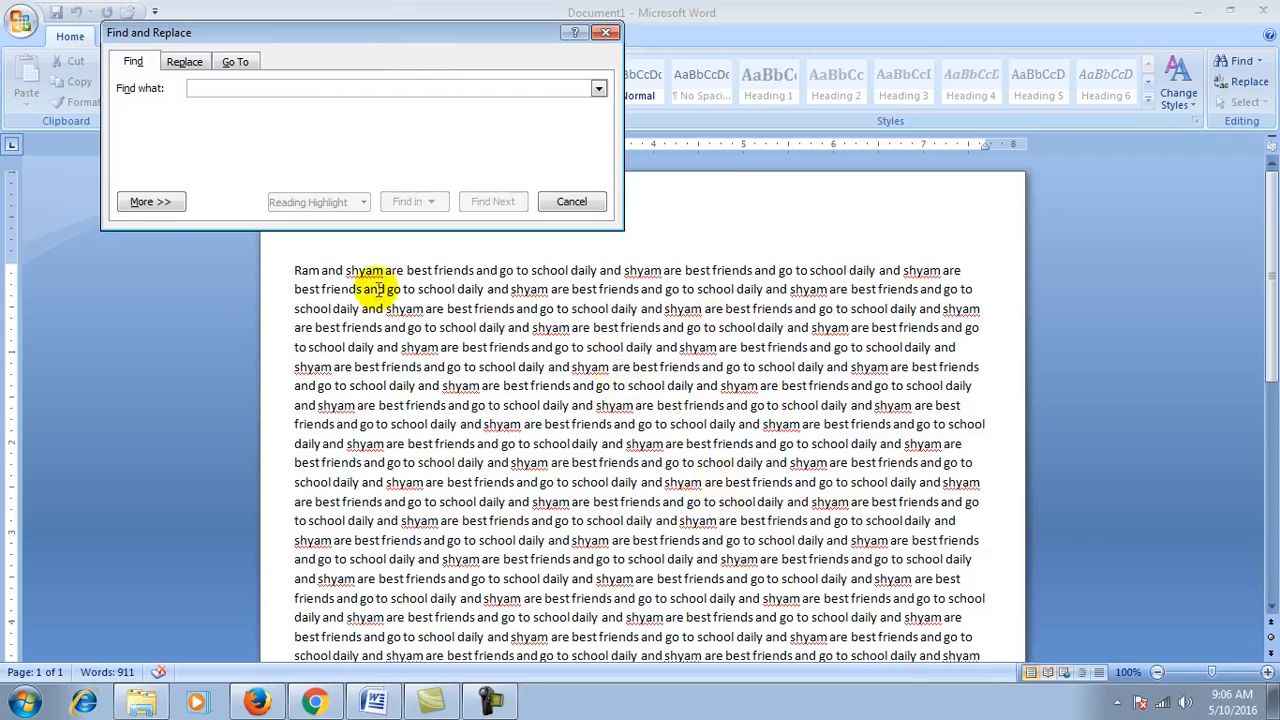
pyautogui.click(214, 88)
pyautogui.write('best')
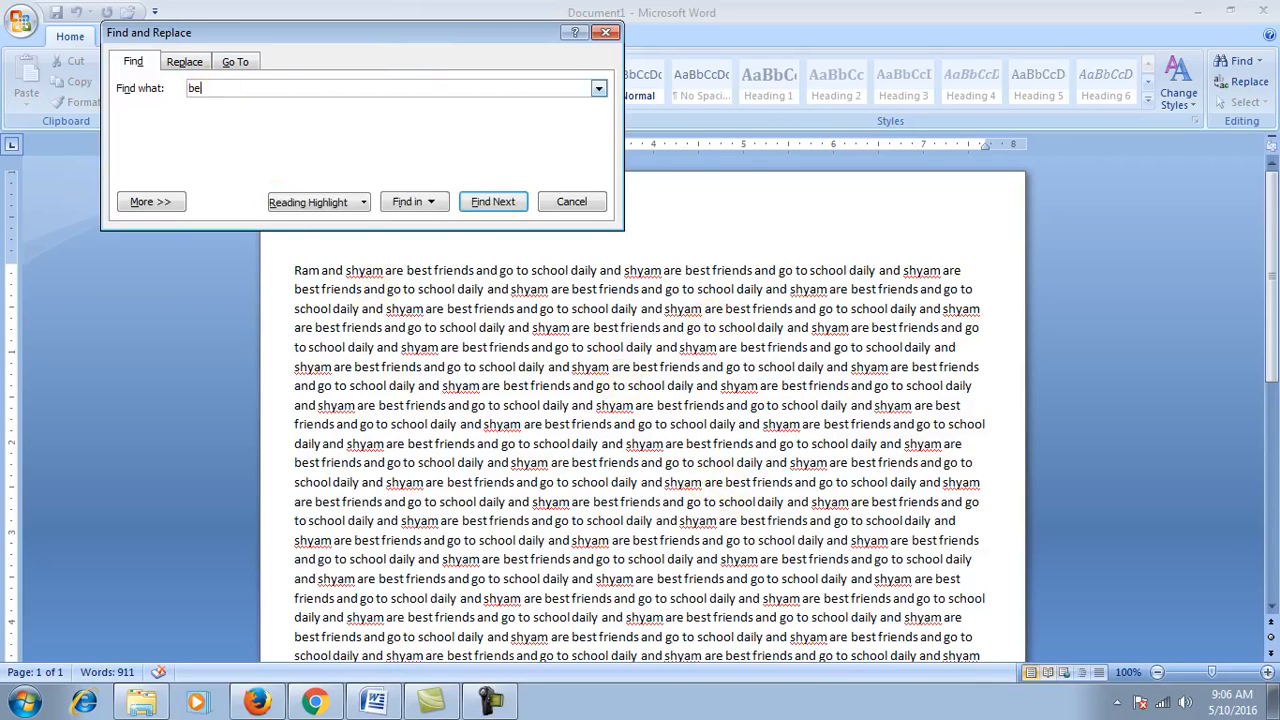
# Step: Step through each occurrence of 'best' down the paragraph with Find Next
pyautogui.click(490, 202)
pyautogui.click(490, 202)
pyautogui.click(490, 202)
pyautogui.click(493, 202)
pyautogui.click(493, 202)
pyautogui.click(493, 202)
pyautogui.click(493, 202)
pyautogui.click(493, 202)
pyautogui.click(492, 202)
pyautogui.click(492, 202)
pyautogui.click(492, 202)
pyautogui.click(492, 202)
pyautogui.click(492, 202)
pyautogui.click(492, 202)
pyautogui.click(490, 202)
pyautogui.click(490, 202)
pyautogui.click(490, 202)
pyautogui.click(490, 202)
pyautogui.click(490, 202)
pyautogui.click(490, 202)
pyautogui.click(490, 202)
pyautogui.click(490, 202)
pyautogui.click(490, 202)
pyautogui.click(490, 202)
pyautogui.click(490, 202)
pyautogui.click(490, 202)
pyautogui.click(490, 202)
pyautogui.click(490, 202)
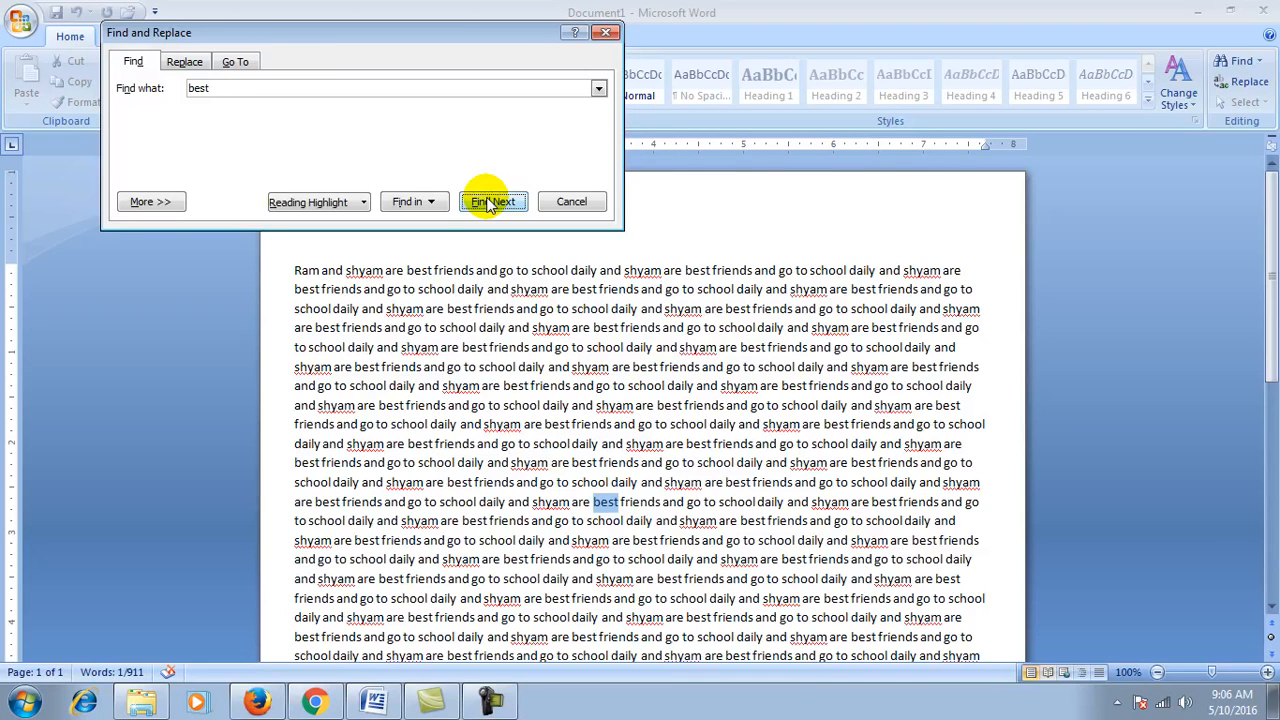
pyautogui.click(490, 202)
pyautogui.click(491, 203)
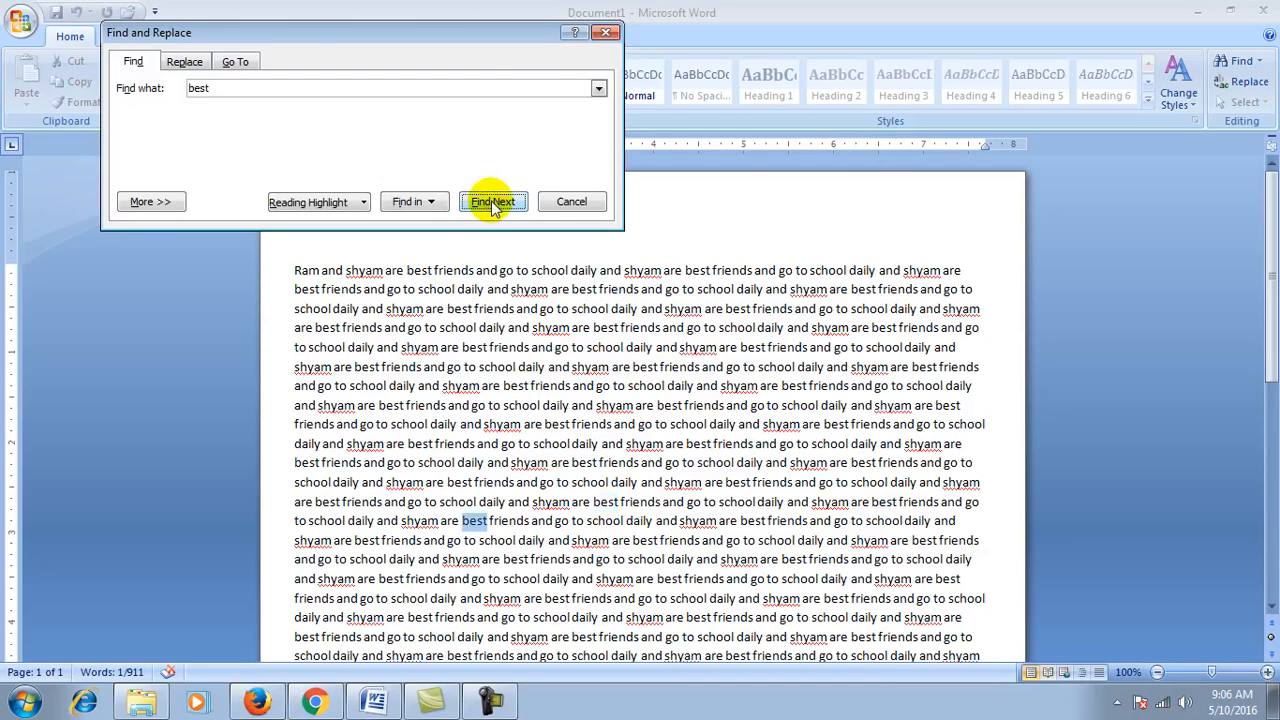
pyautogui.click(492, 204)
pyautogui.click(492, 204)
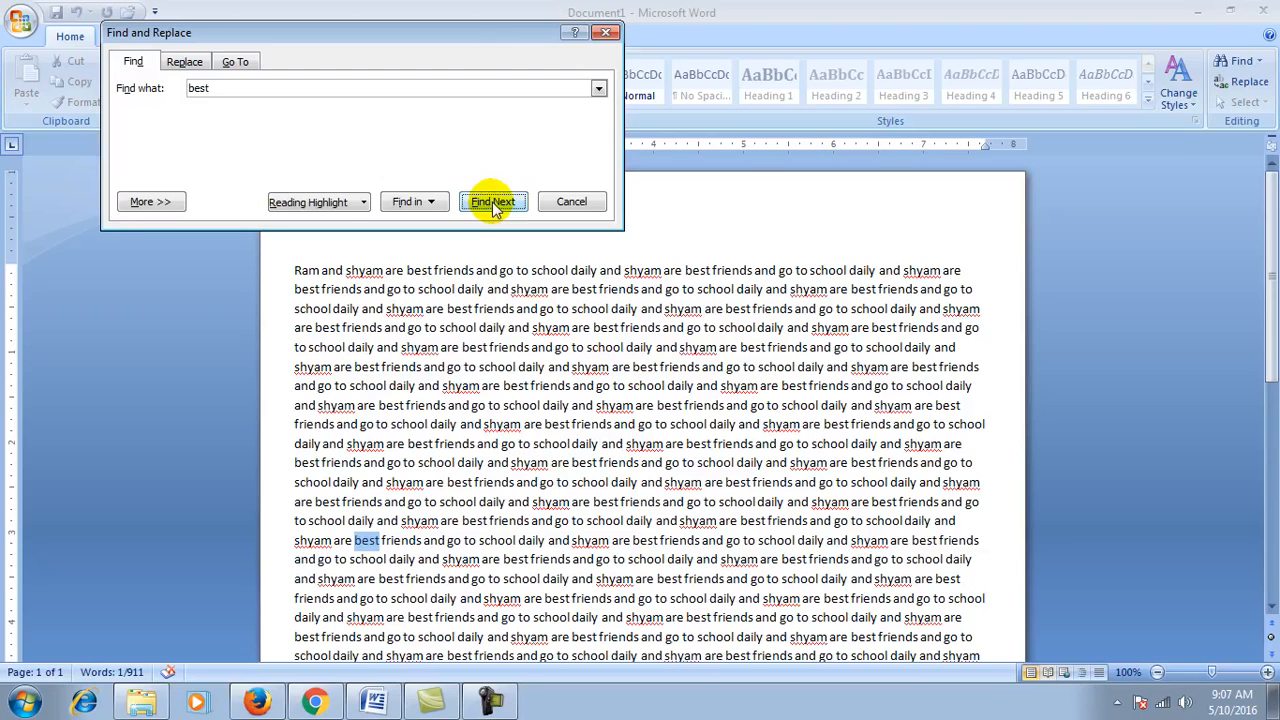
pyautogui.click(492, 203)
pyautogui.click(492, 203)
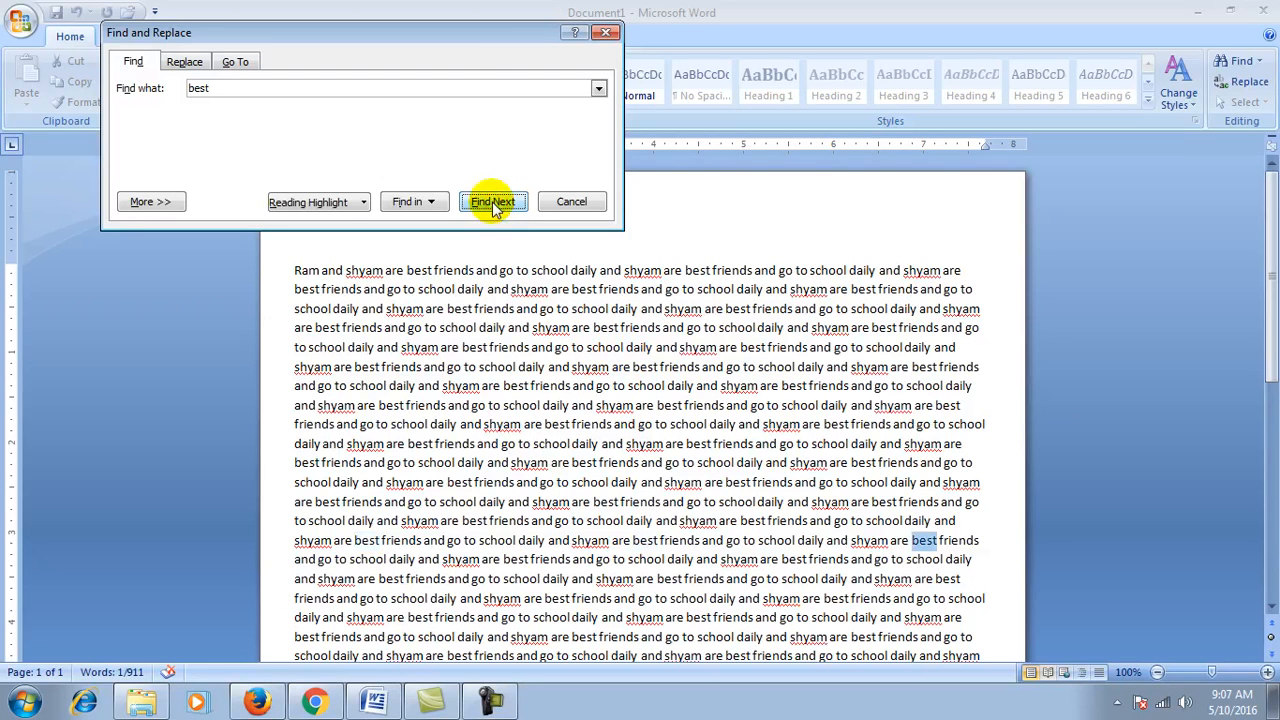
pyautogui.click(492, 203)
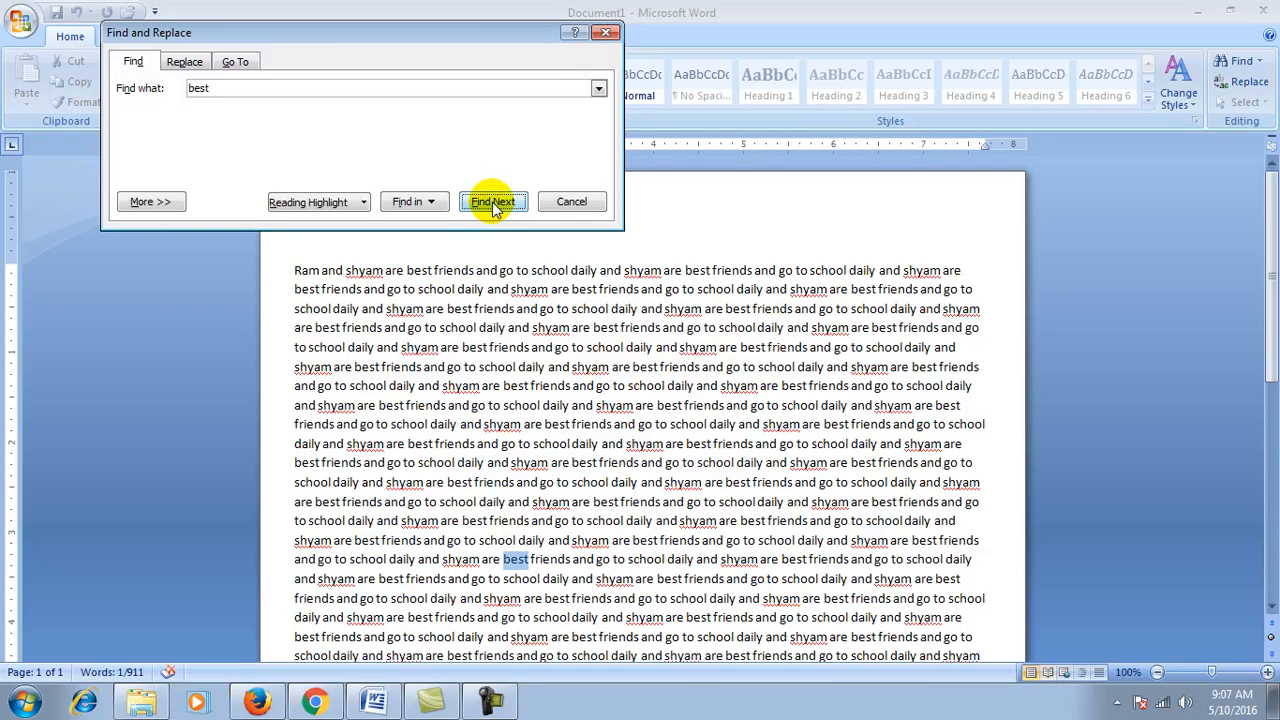
pyautogui.click(492, 203)
pyautogui.click(492, 203)
pyautogui.click(493, 204)
pyautogui.click(493, 205)
pyautogui.click(494, 207)
pyautogui.click(493, 205)
pyautogui.click(493, 205)
pyautogui.click(493, 205)
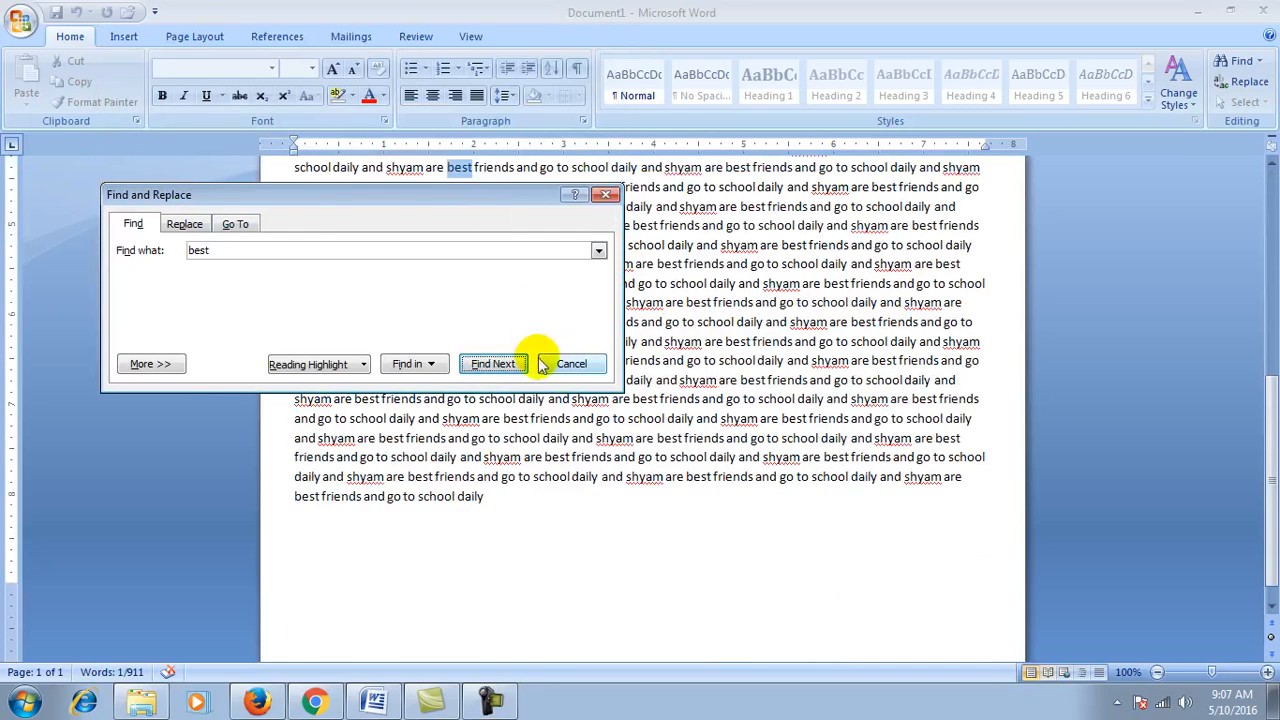
pyautogui.moveTo(329, 194); pyautogui.dragTo(386, 177)
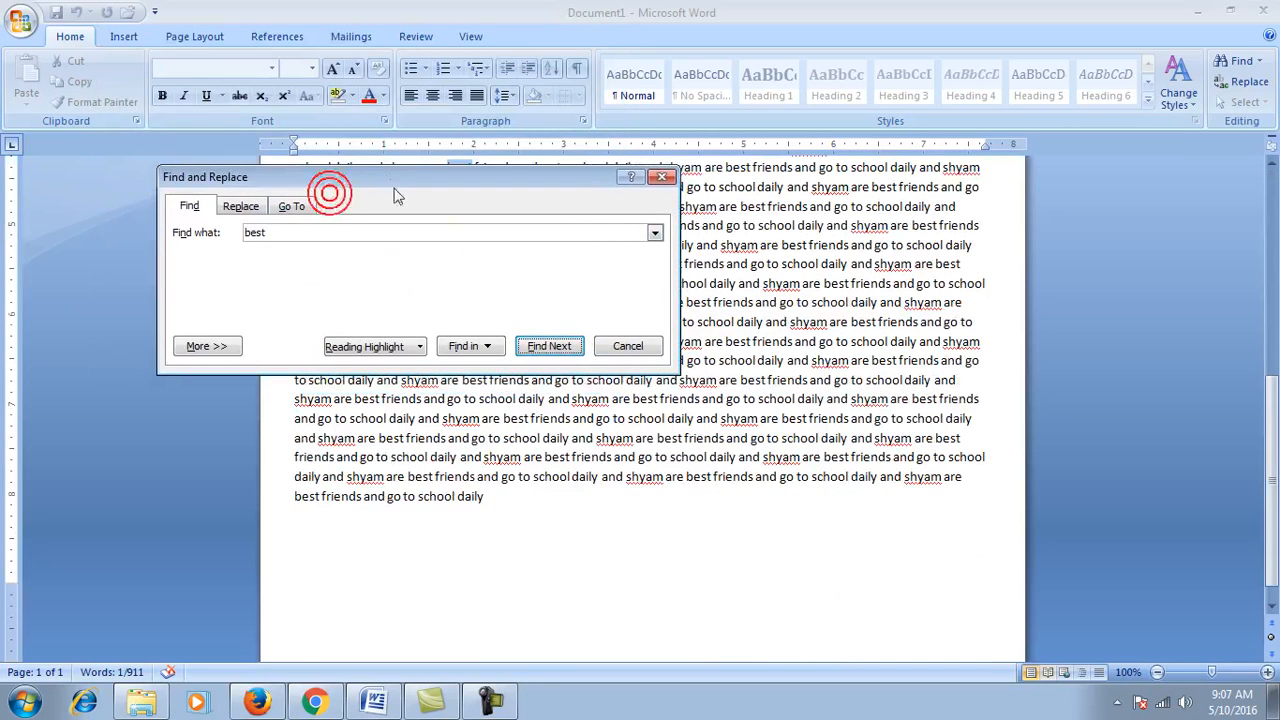
# Step: On the Replace tab, set Find what to 'best' and Replace with to 'good'
pyautogui.click(240, 215)
pyautogui.moveTo(301, 177); pyautogui.dragTo(338, 294)
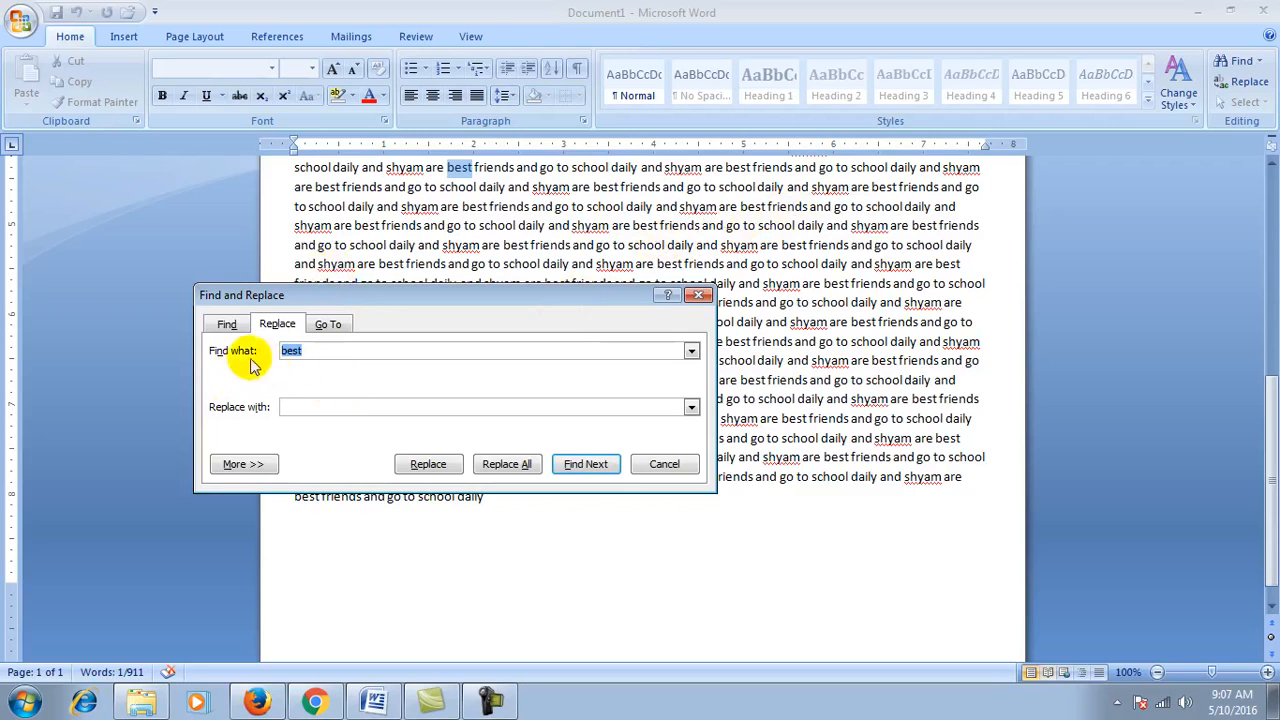
pyautogui.click(318, 352)
pyautogui.press('BackSpace')
pyautogui.press('BackSpace')
pyautogui.press('BackSpace')
pyautogui.press('BackSpace')
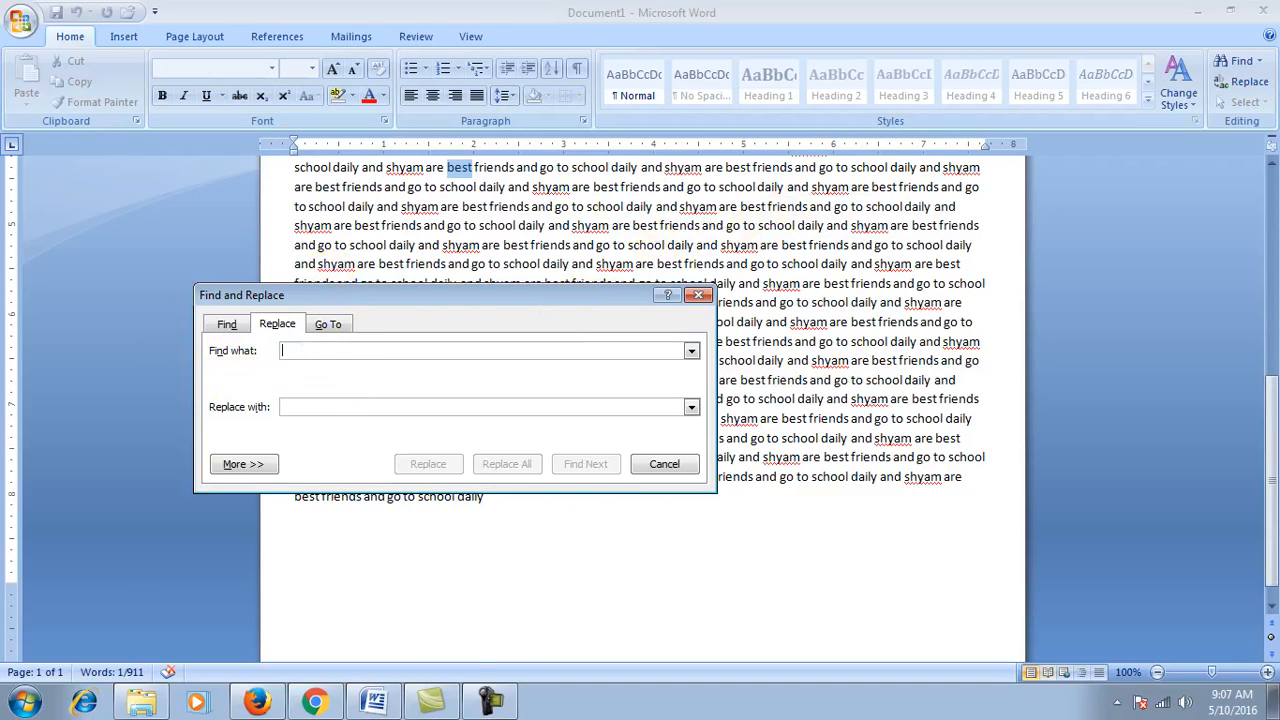
pyautogui.write('best')
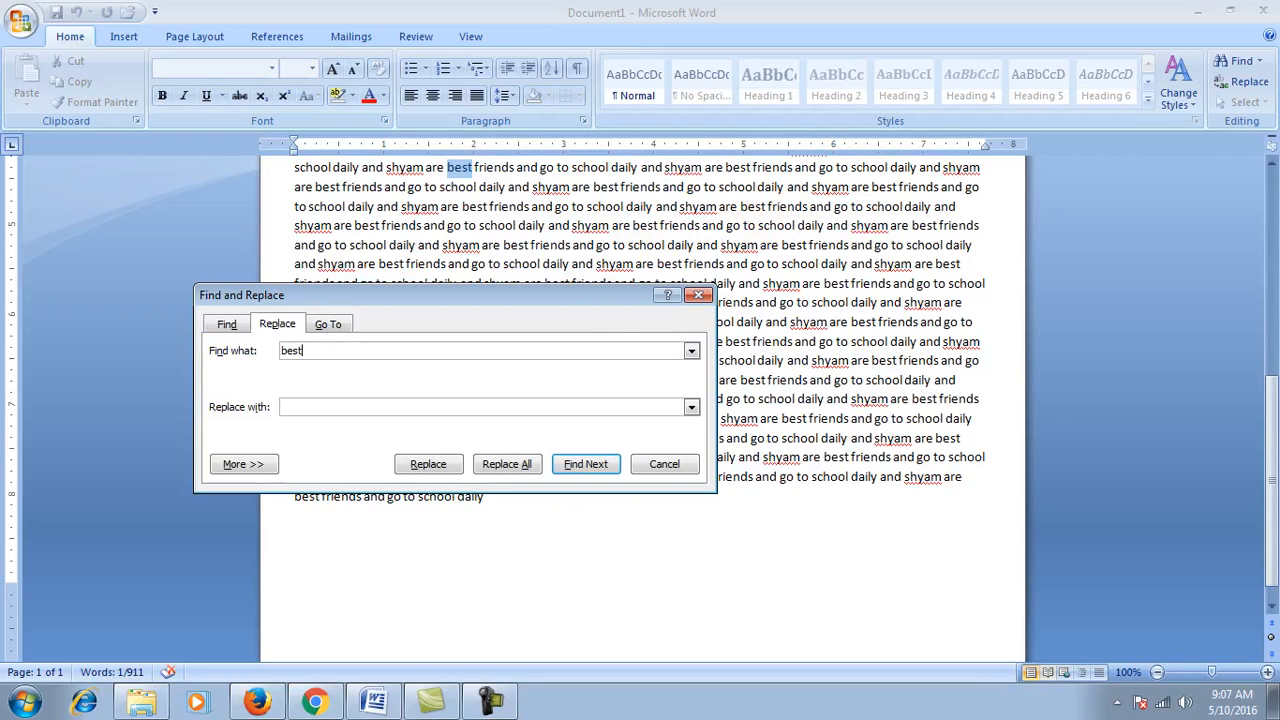
pyautogui.click(291, 406)
pyautogui.write('good')
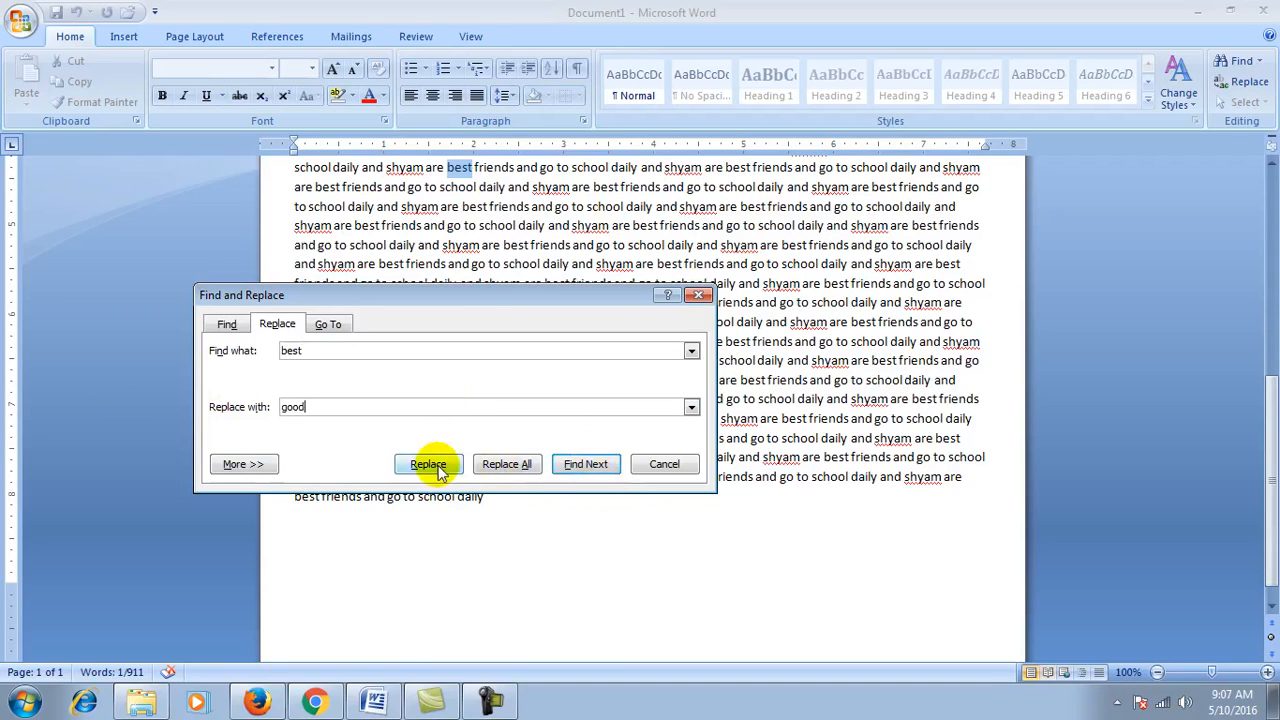
pyautogui.moveTo(497, 305); pyautogui.dragTo(895, 178)
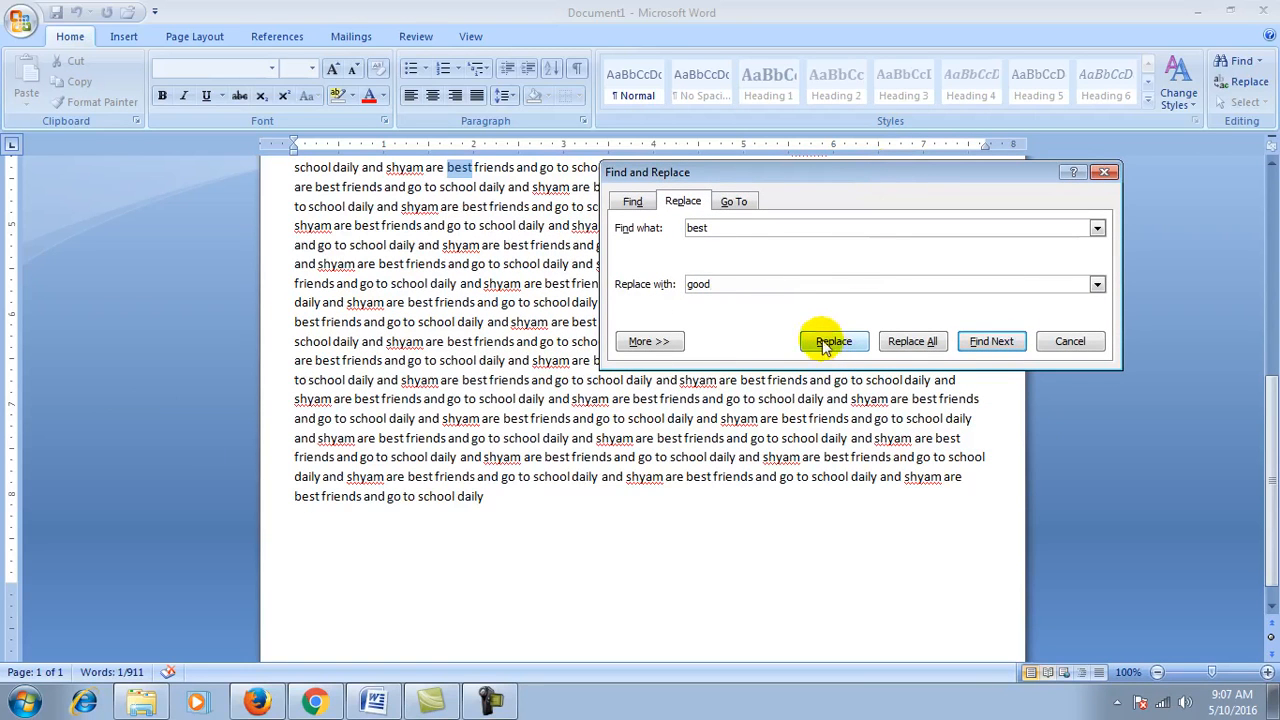
# Step: Replace several matches one at a time, then Replace All, completing 79 replacements
pyautogui.click(826, 345)
pyautogui.moveTo(798, 178); pyautogui.dragTo(383, 336)
pyautogui.click(425, 502)
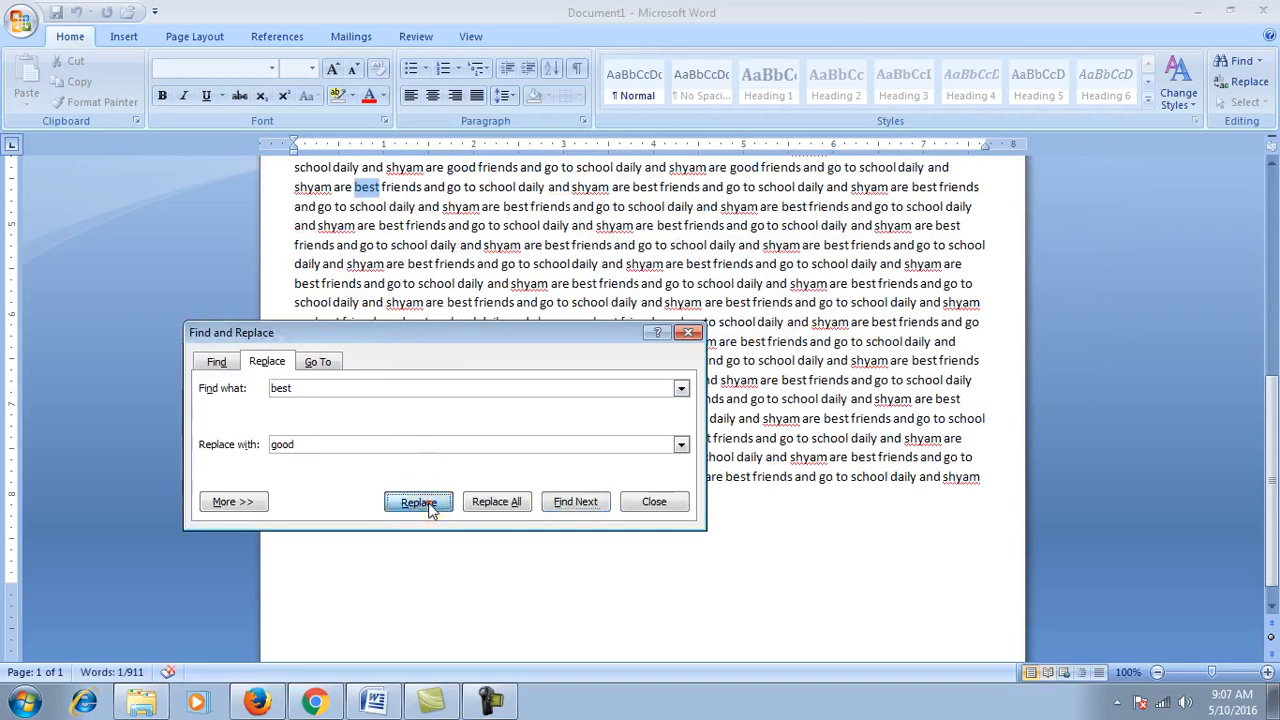
pyautogui.click(418, 502)
pyautogui.click(418, 502)
pyautogui.click(418, 502)
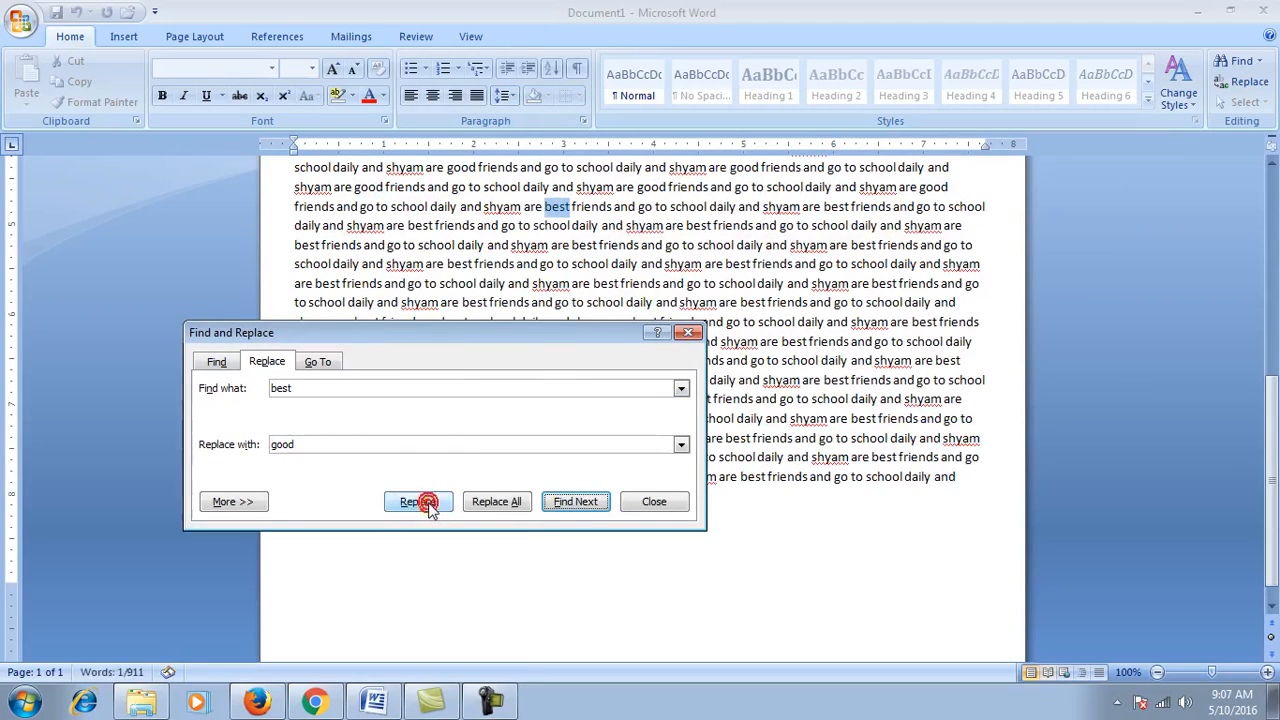
pyautogui.click(420, 502)
pyautogui.click(420, 502)
pyautogui.click(420, 502)
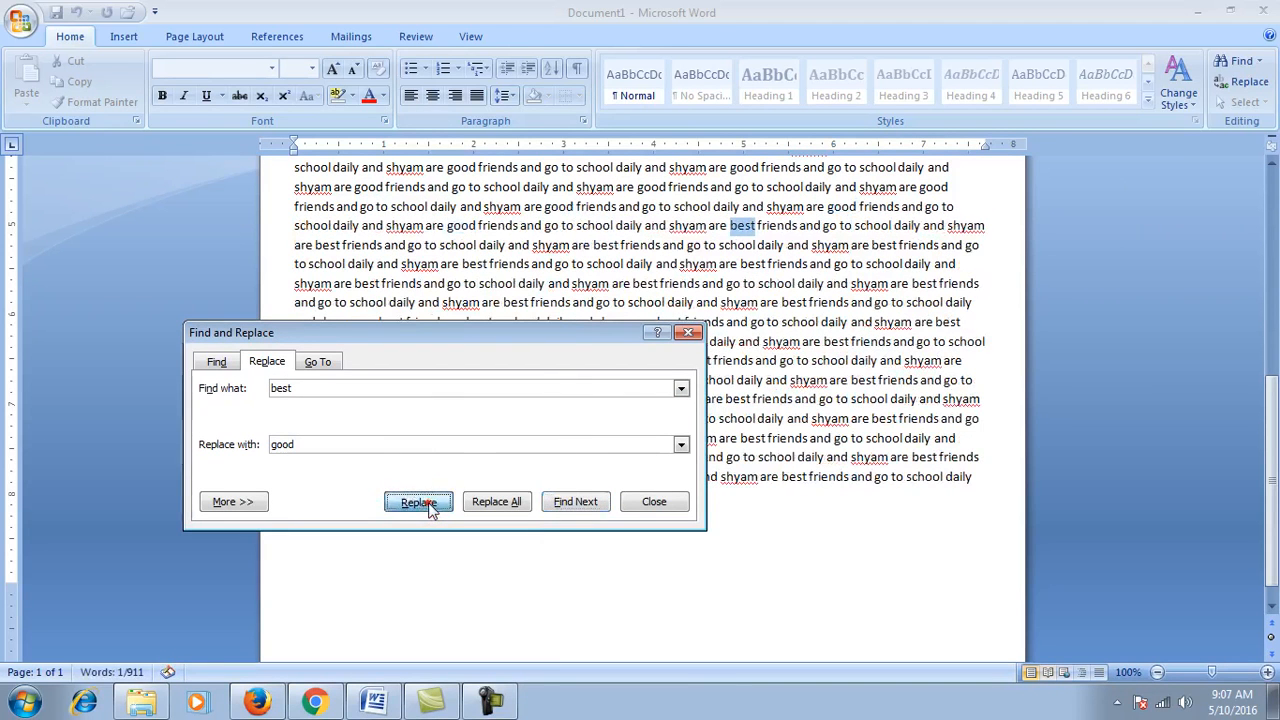
pyautogui.click(427, 505)
pyautogui.click(427, 505)
pyautogui.click(427, 505)
pyautogui.click(427, 505)
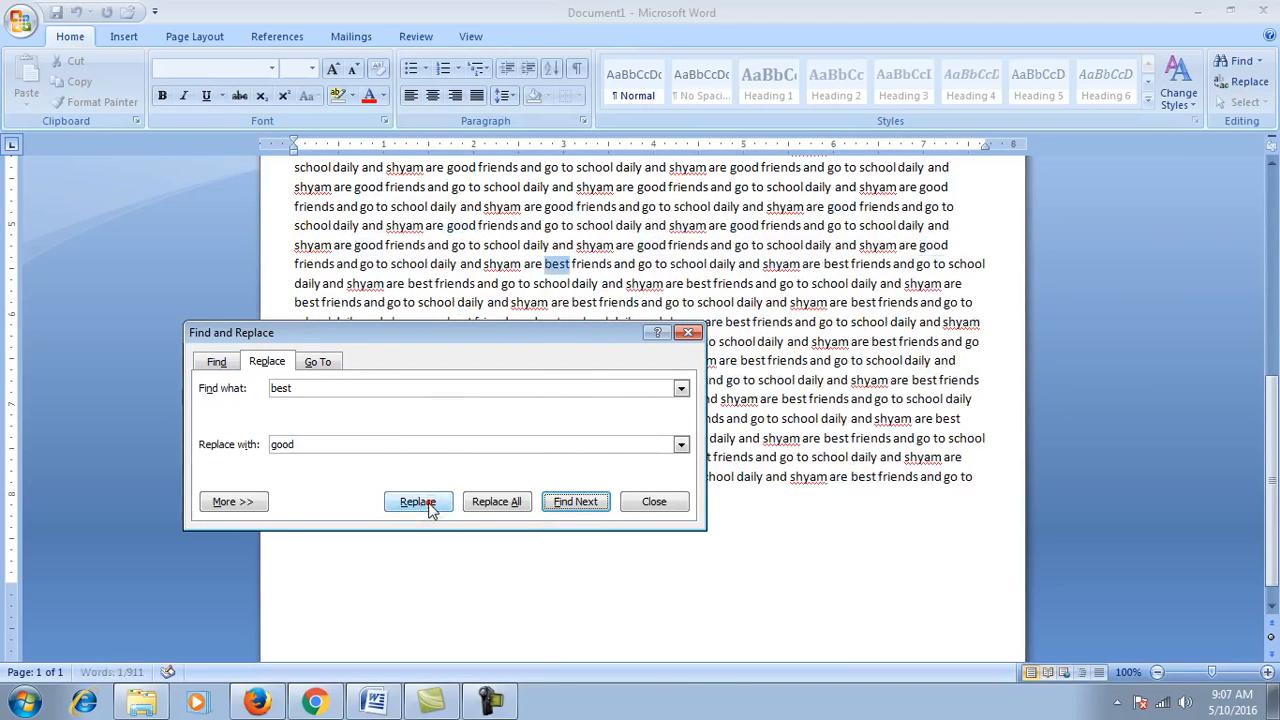
pyautogui.click(491, 503)
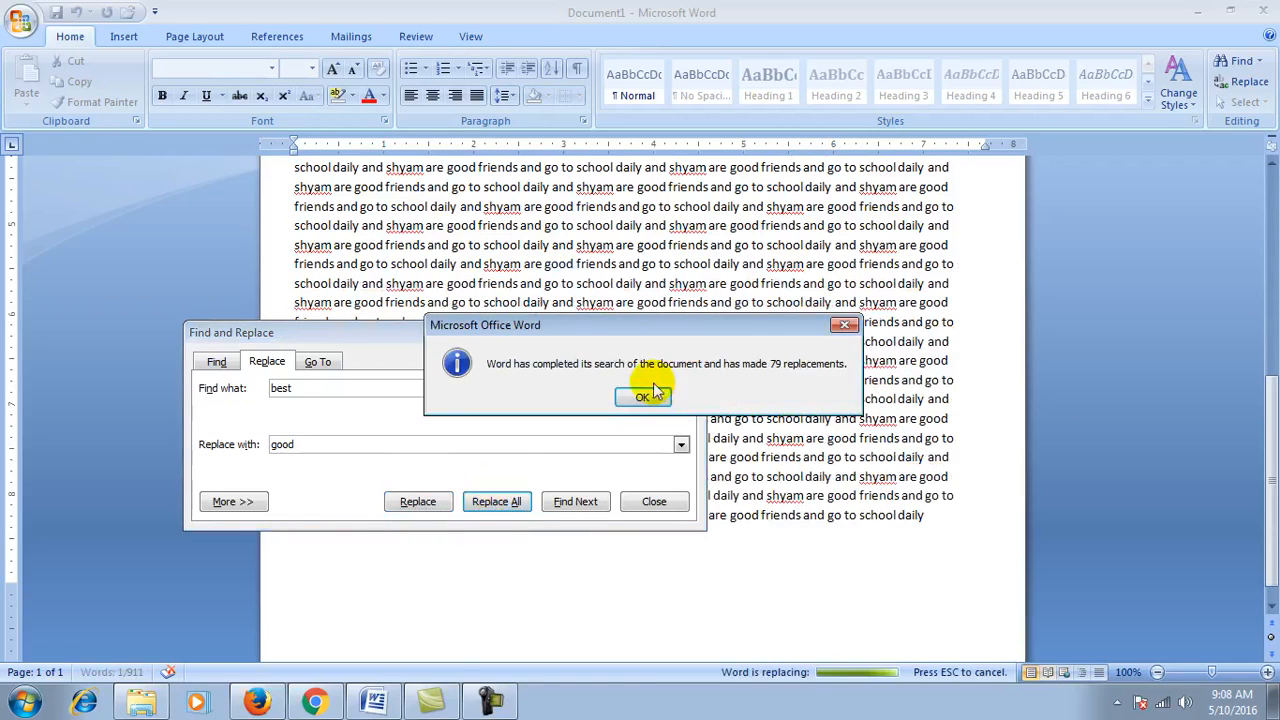
pyautogui.click(642, 398)
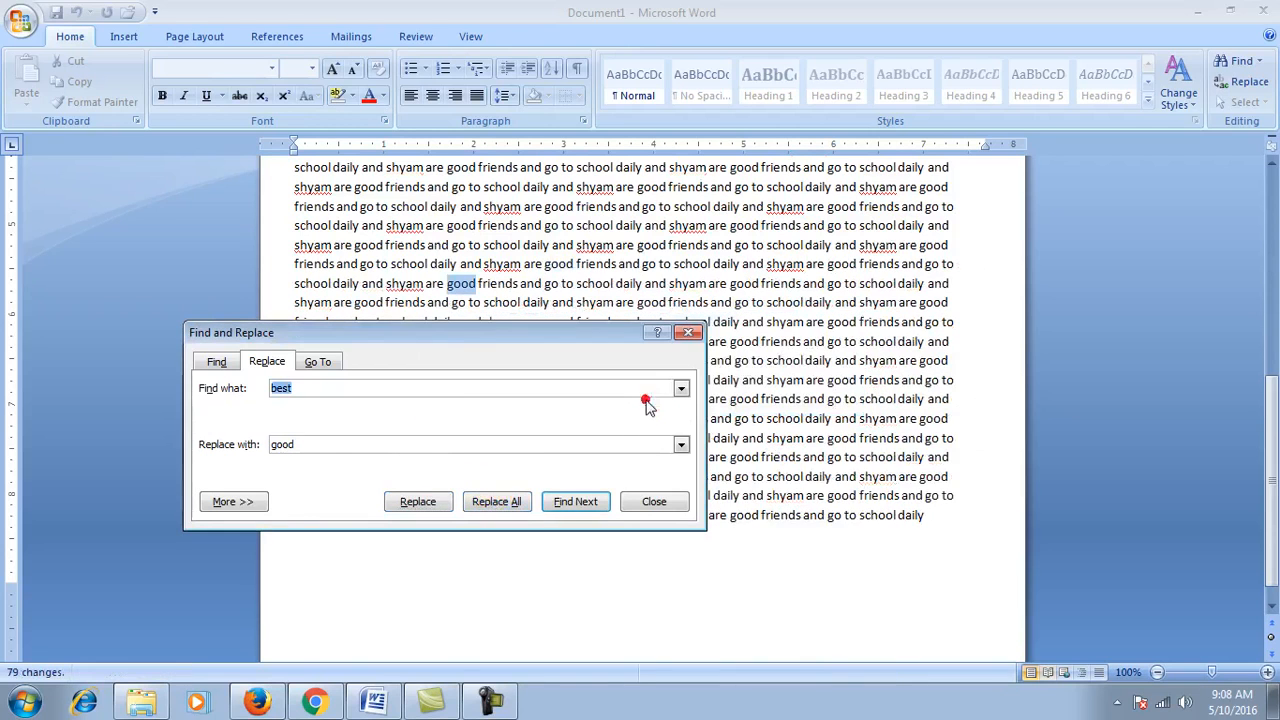
# Step: Reopen Find and Replace with Find what 'good' and Replace with 'best'
pyautogui.click(658, 500)
pyautogui.scroll(10, 695, 475)
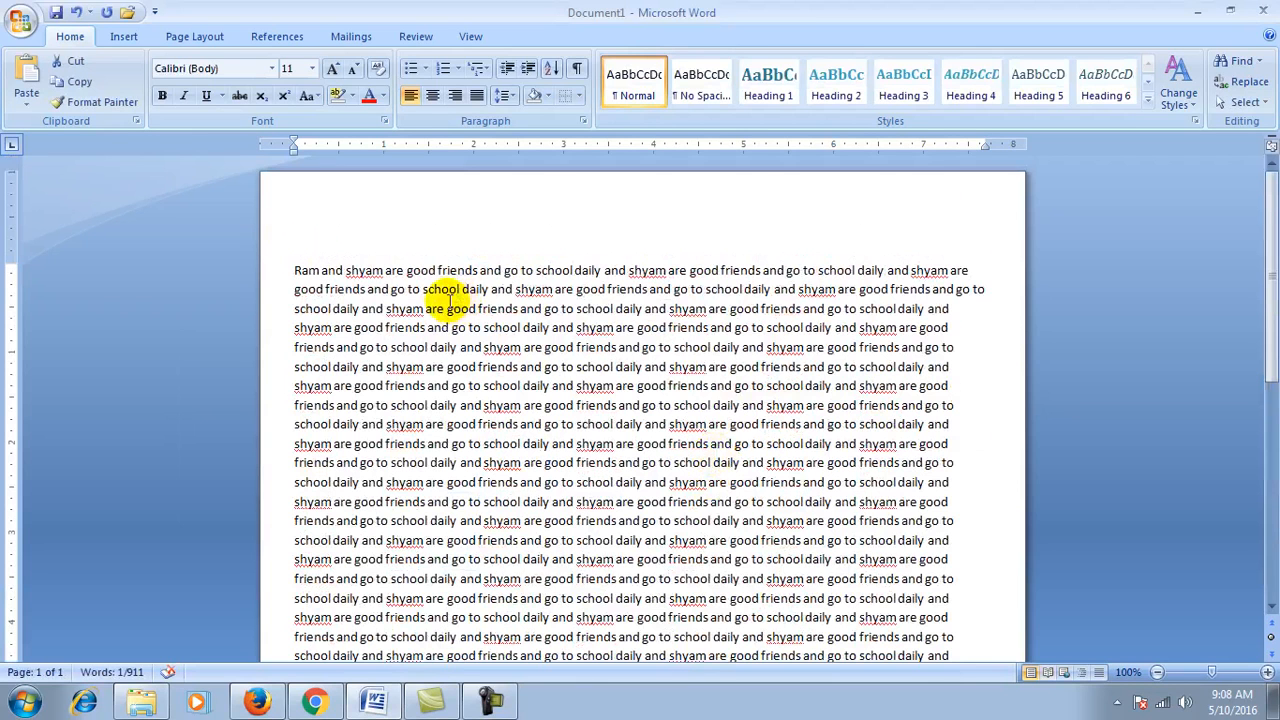
pyautogui.hotkey('ctrl', 'f')
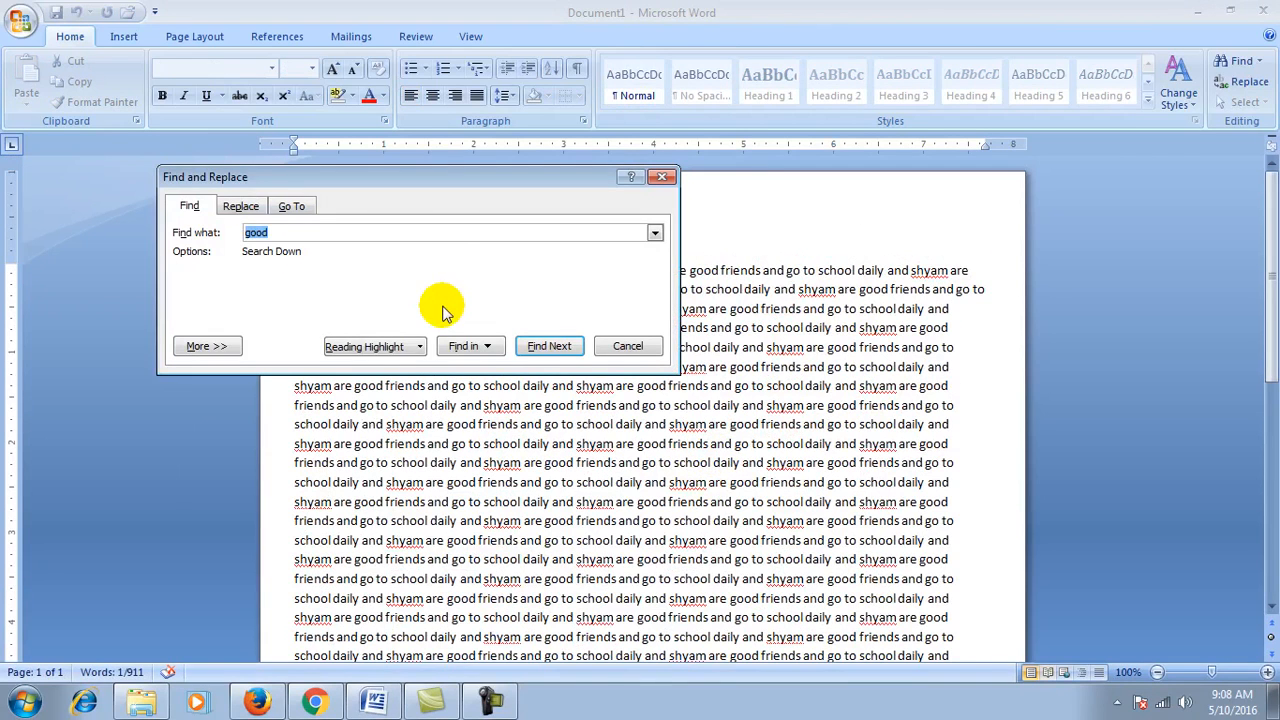
pyautogui.click(241, 206)
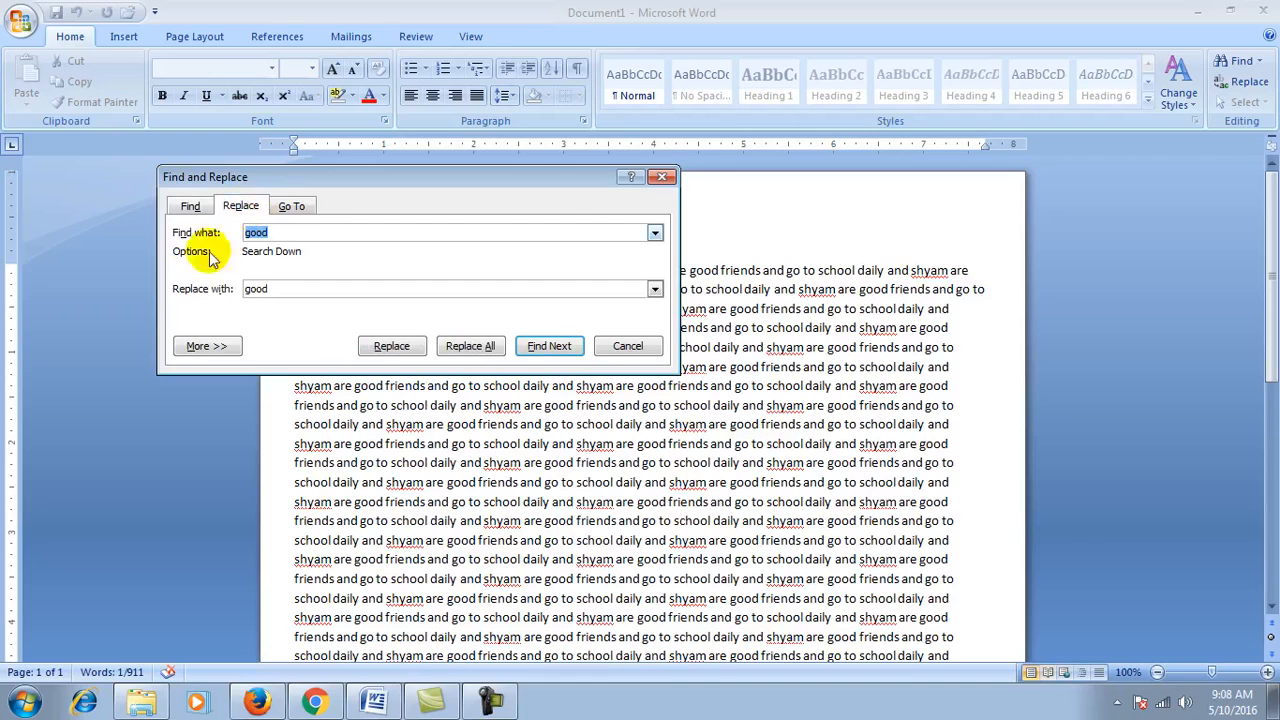
pyautogui.click(281, 234)
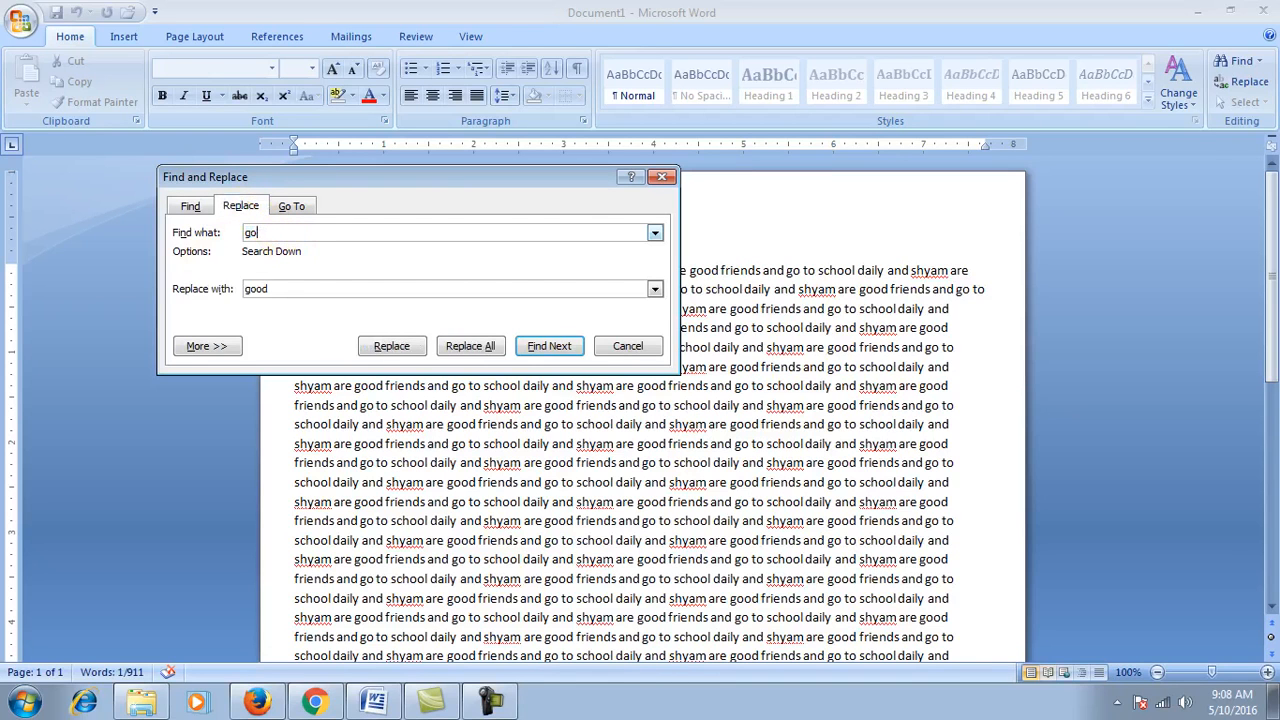
pyautogui.press('BackSpace')
pyautogui.press('BackSpace')
pyautogui.press('BackSpace')
pyautogui.press('BackSpace')
pyautogui.write('go')
pyautogui.click(287, 288)
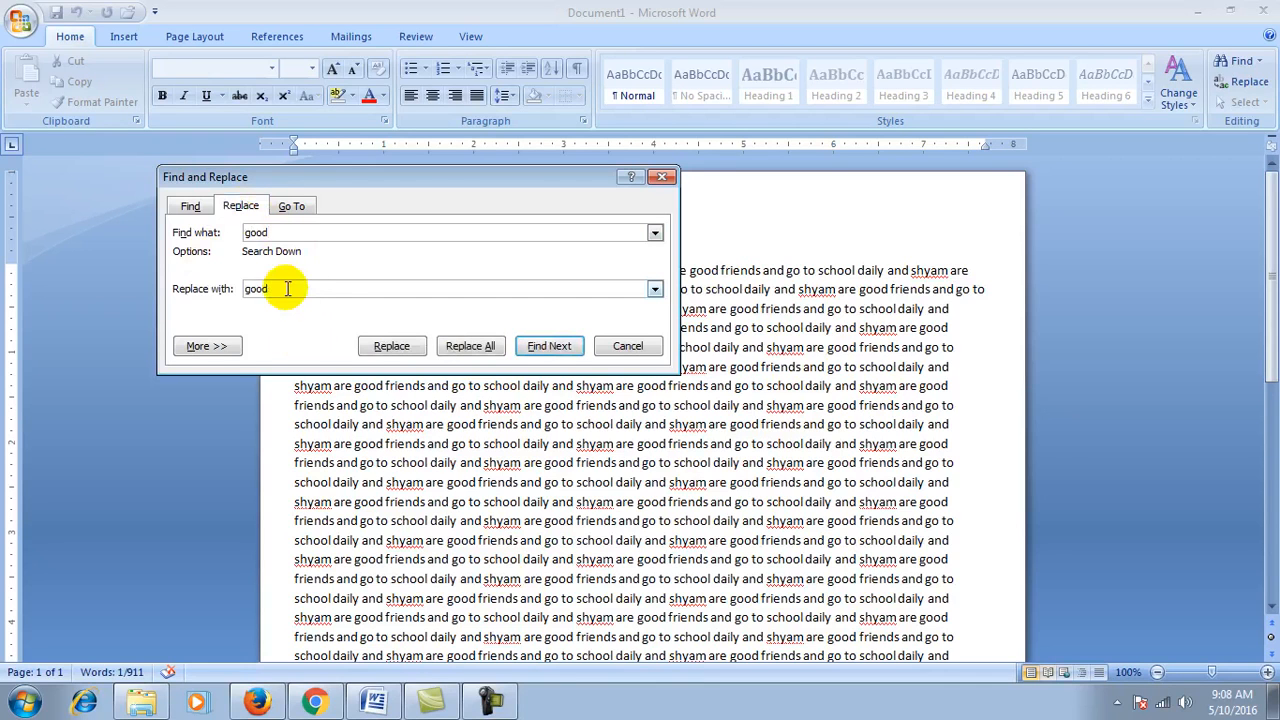
pyautogui.press('BackSpace')
pyautogui.press('BackSpace')
pyautogui.press('BackSpace')
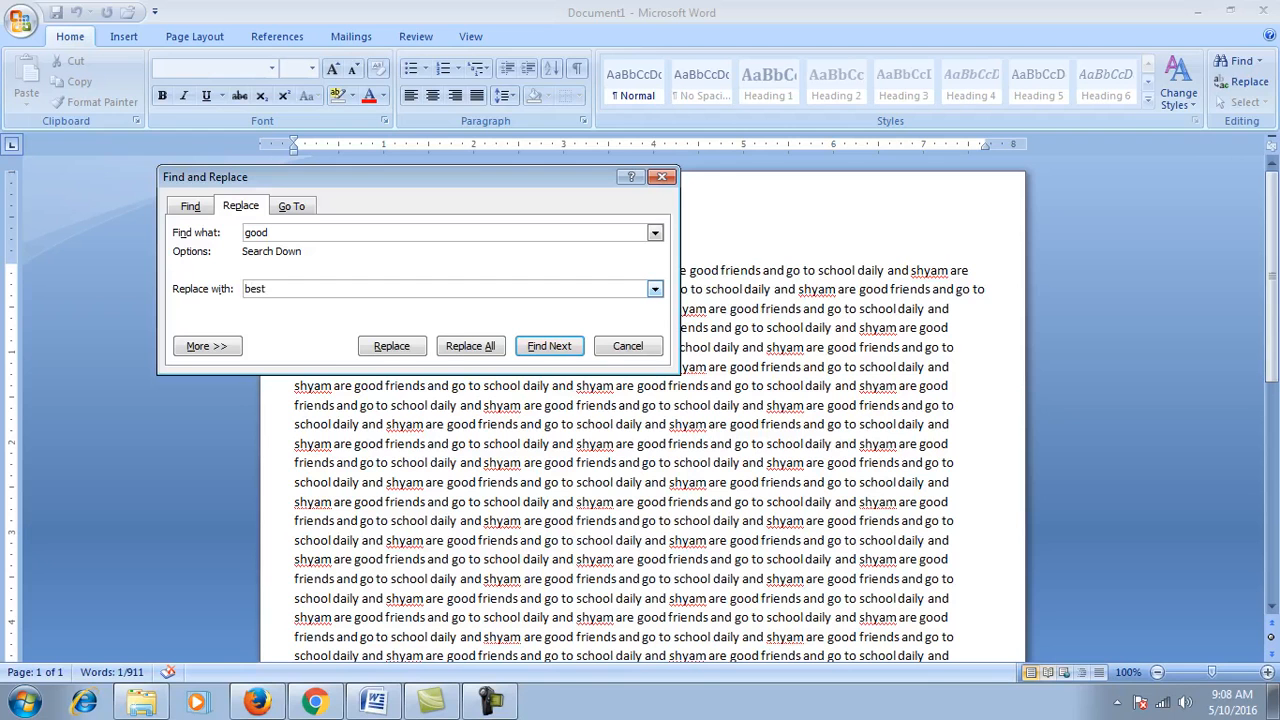
# Step: Replace all 91 occurrences of 'good' with 'best' and close the dialog
pyautogui.click(459, 347)
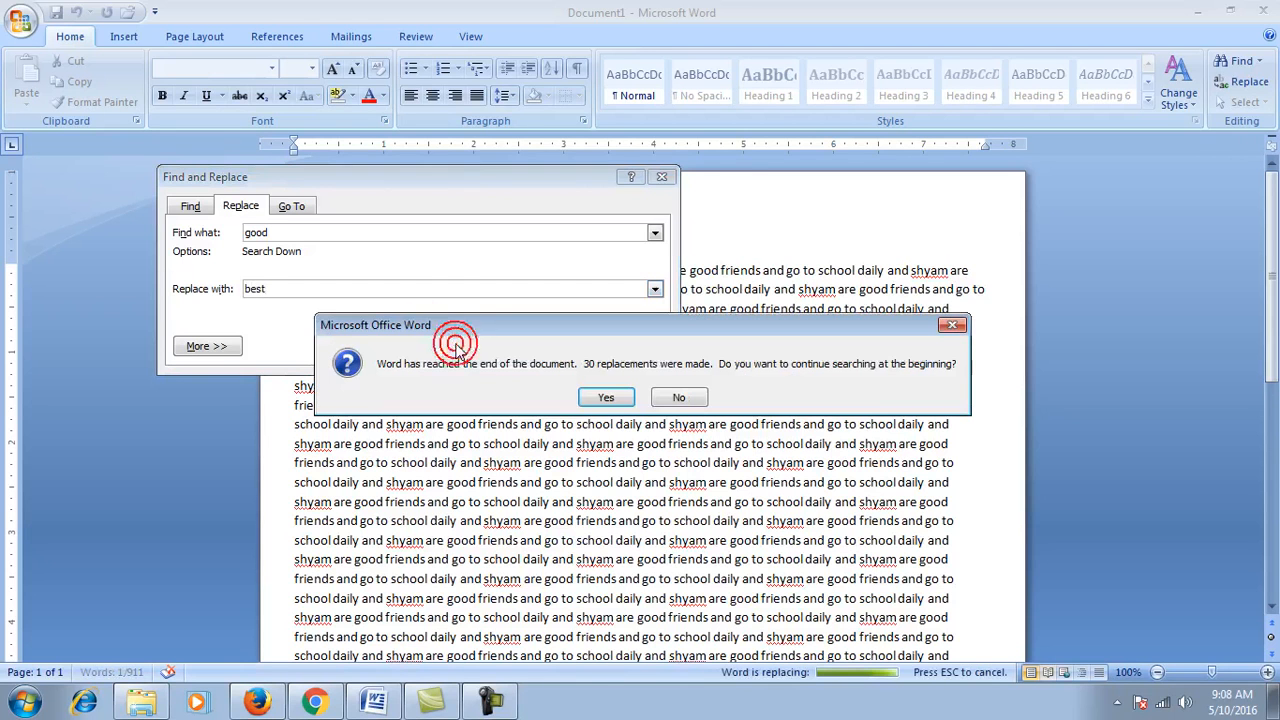
pyautogui.click(603, 403)
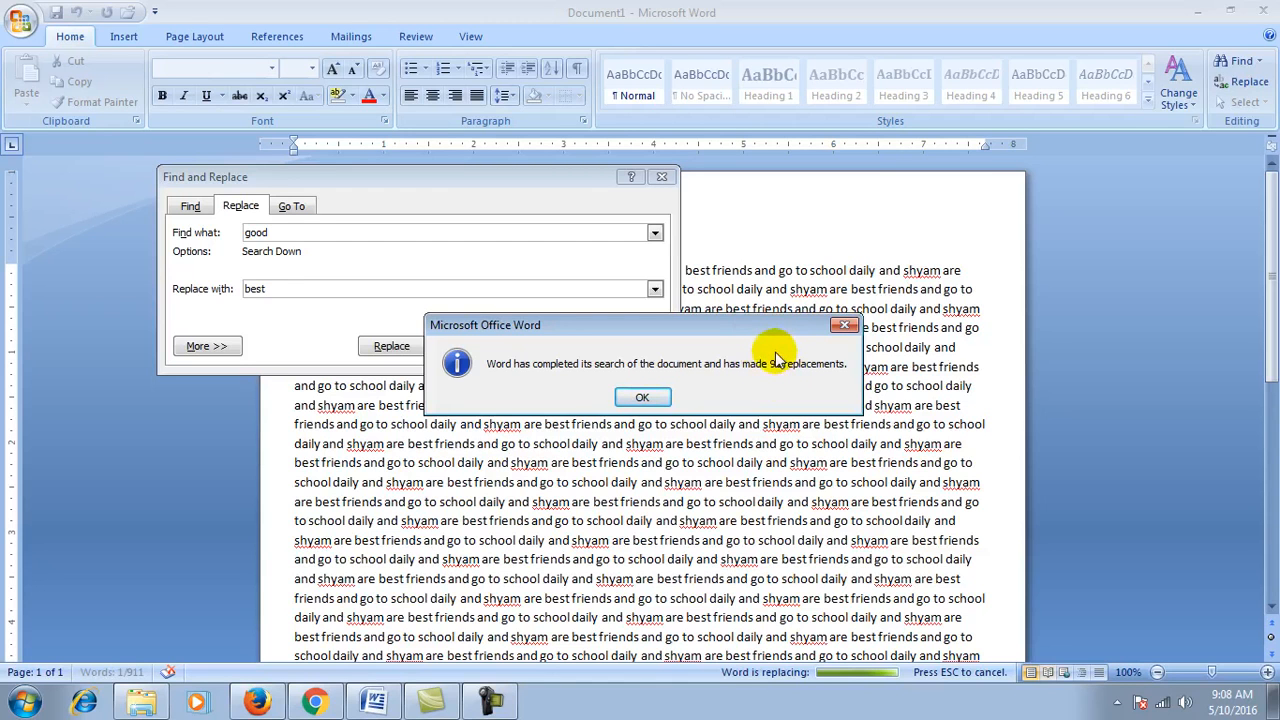
pyautogui.click(641, 398)
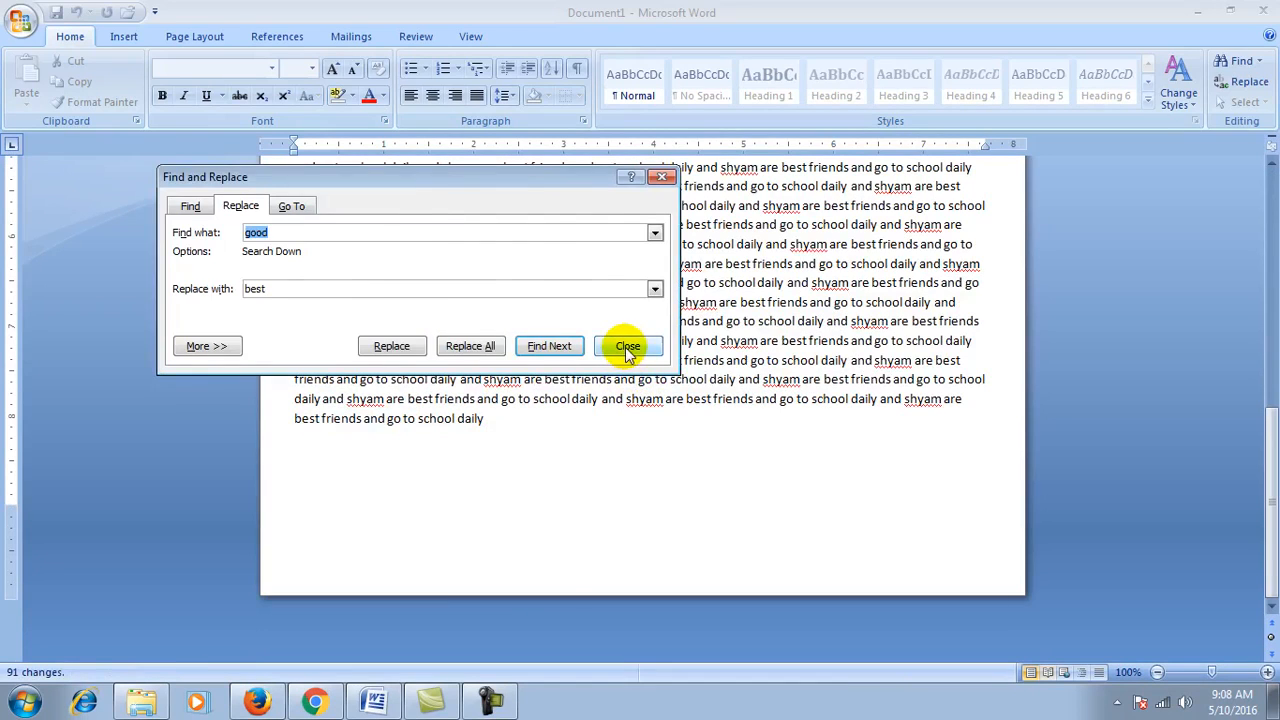
pyautogui.click(625, 347)
pyautogui.scroll(8, 672, 450)
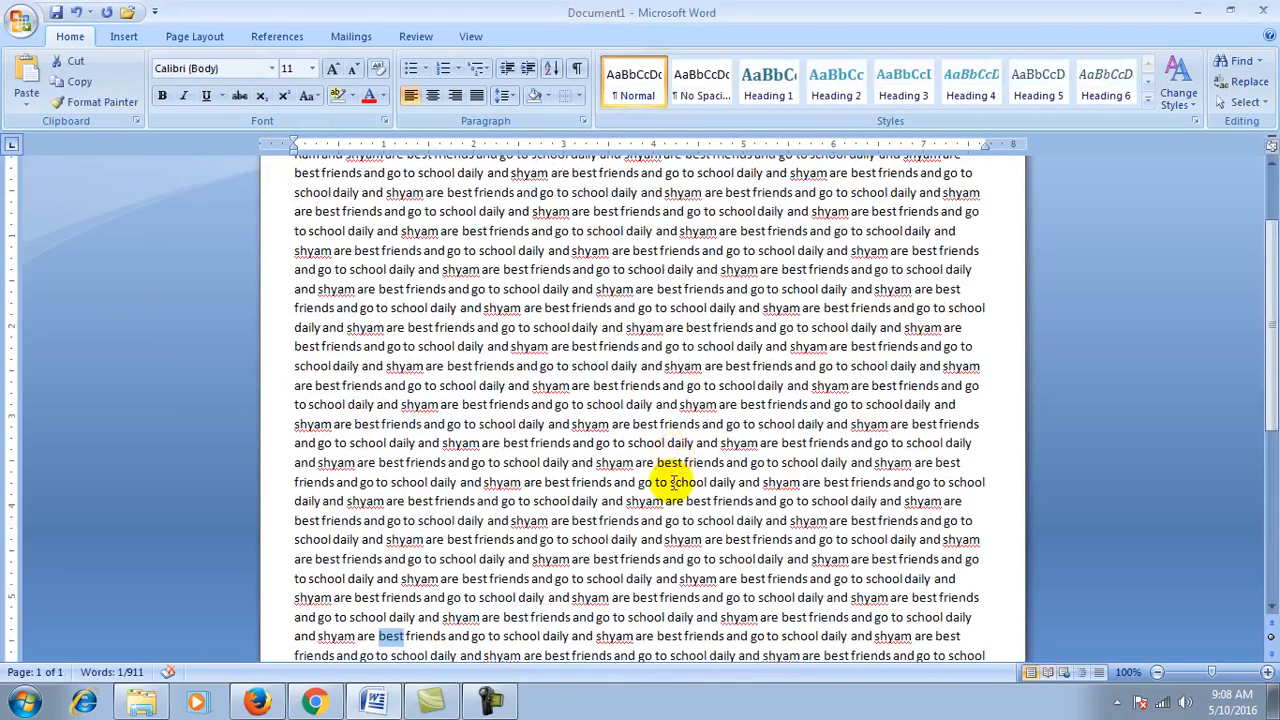
# Step: Select and copy the whole Ram and shyam paragraph, then paste it to duplicate the text
pyautogui.scroll(2, 834, 322)
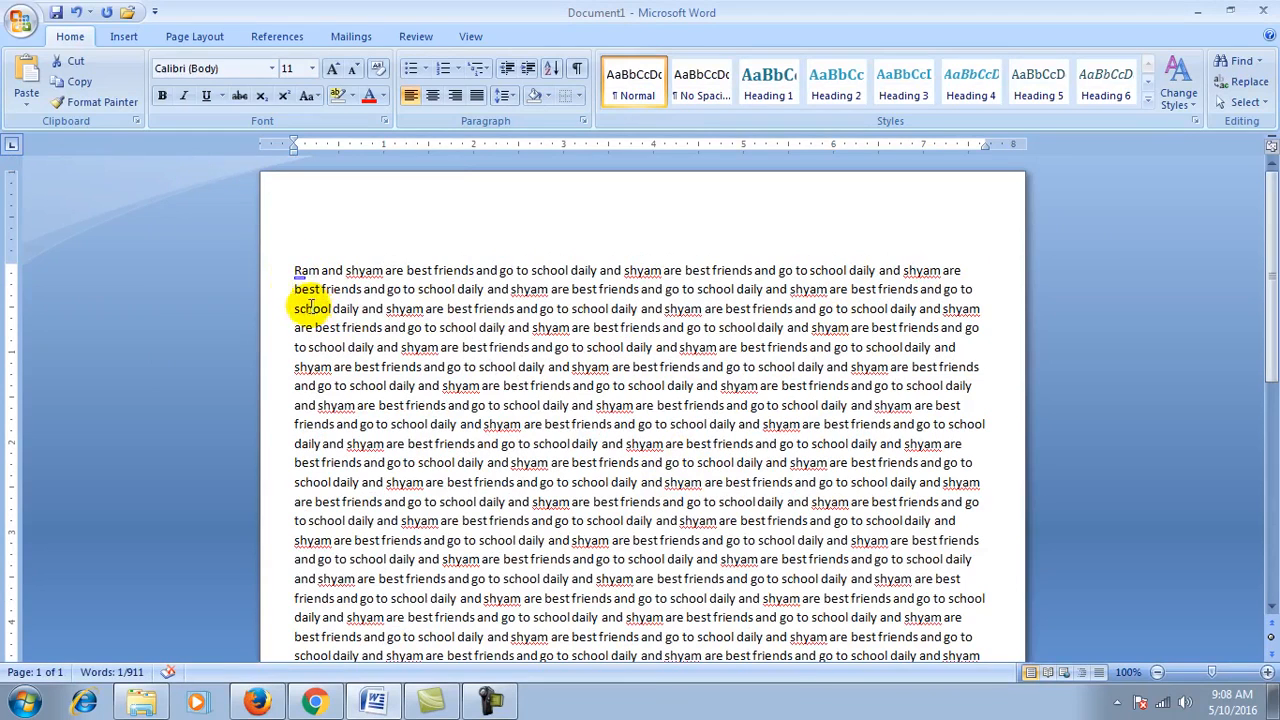
pyautogui.click(293, 272)
pyautogui.hotkey('shift', 'Down')
pyautogui.hotkey('shift', 'Down')
pyautogui.hotkey('shift', 'Down')
pyautogui.hotkey('shift', 'Down')
pyautogui.hotkey('shift', 'Down')
pyautogui.hotkey('shift', 'Down')
pyautogui.hotkey('shift', 'Down')
pyautogui.hotkey('shift', 'Down')
pyautogui.hotkey('shift', 'Down')
pyautogui.hotkey('shift', 'Down')
pyautogui.hotkey('shift', 'Down')
pyautogui.hotkey('shift', 'Down')
pyautogui.hotkey('shift', 'Down')
pyautogui.hotkey('shift', 'Down')
pyautogui.hotkey('shift', 'Down')
pyautogui.hotkey('shift', 'Down')
pyautogui.hotkey('shift', 'Down')
pyautogui.hotkey('shift', 'Down')
pyautogui.hotkey('shift', 'Down')
pyautogui.hotkey('shift', 'Down')
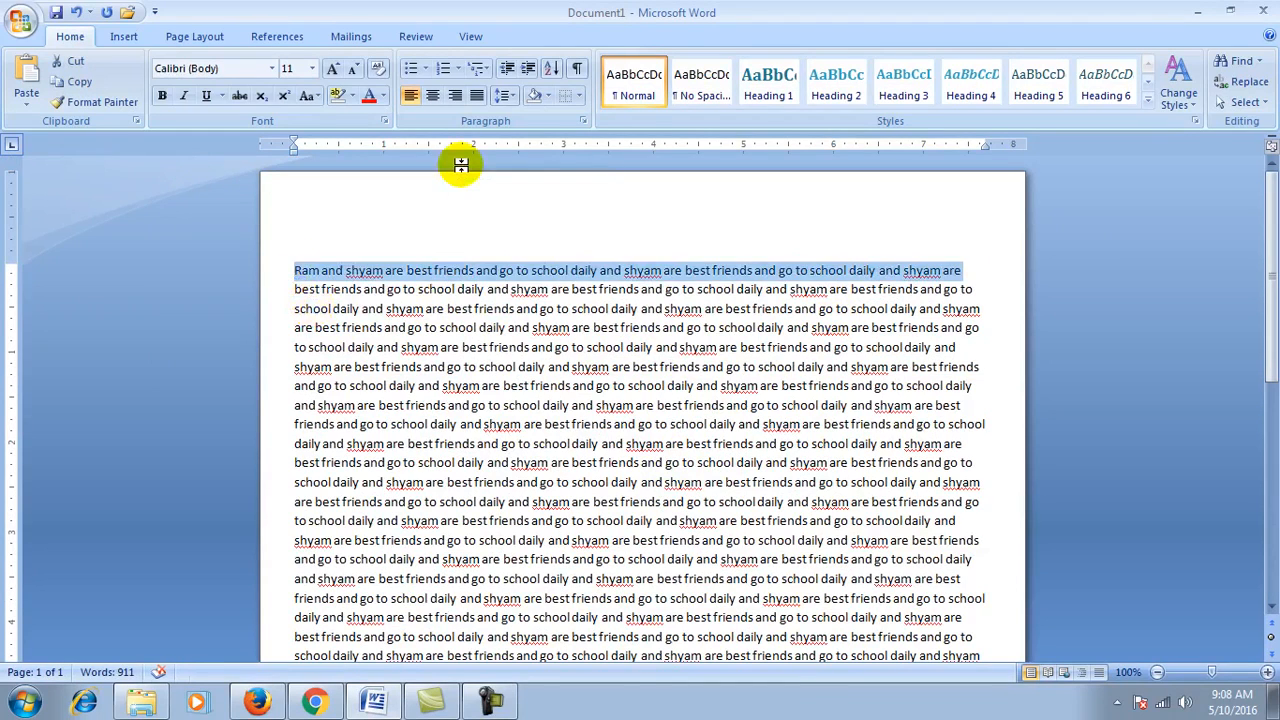
pyautogui.hotkey('shift', 'Down')
pyautogui.hotkey('shift', 'Down')
pyautogui.hotkey('shift', 'Down')
pyautogui.hotkey('shift', 'Down')
pyautogui.hotkey('shift', 'Down')
pyautogui.hotkey('shift', 'Down')
pyautogui.hotkey('shift', 'Down')
pyautogui.hotkey('shift', 'Down')
pyautogui.hotkey('shift', 'Down')
pyautogui.hotkey('shift', 'Down')
pyautogui.hotkey('shift', 'Down')
pyautogui.hotkey('shift', 'Up')
pyautogui.hotkey('shift', 'Up')
pyautogui.hotkey('shift', 'Down')
pyautogui.hotkey('shift', 'Down')
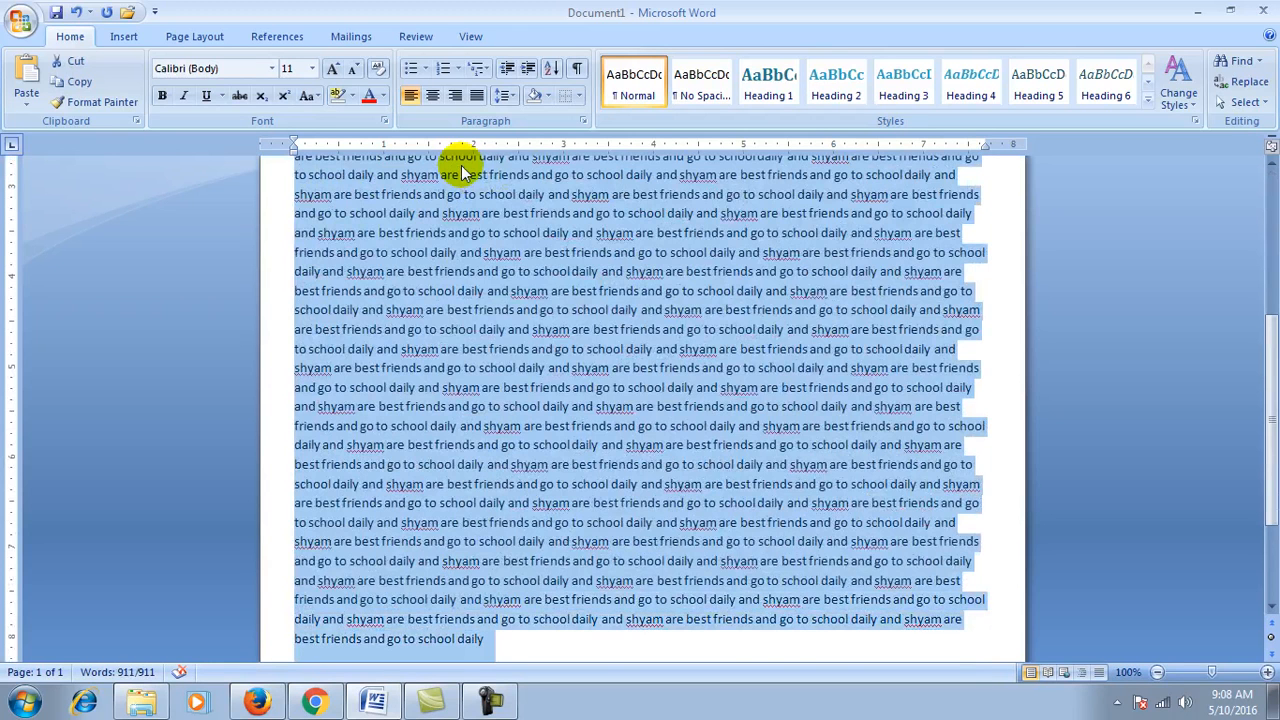
pyautogui.click(78, 82)
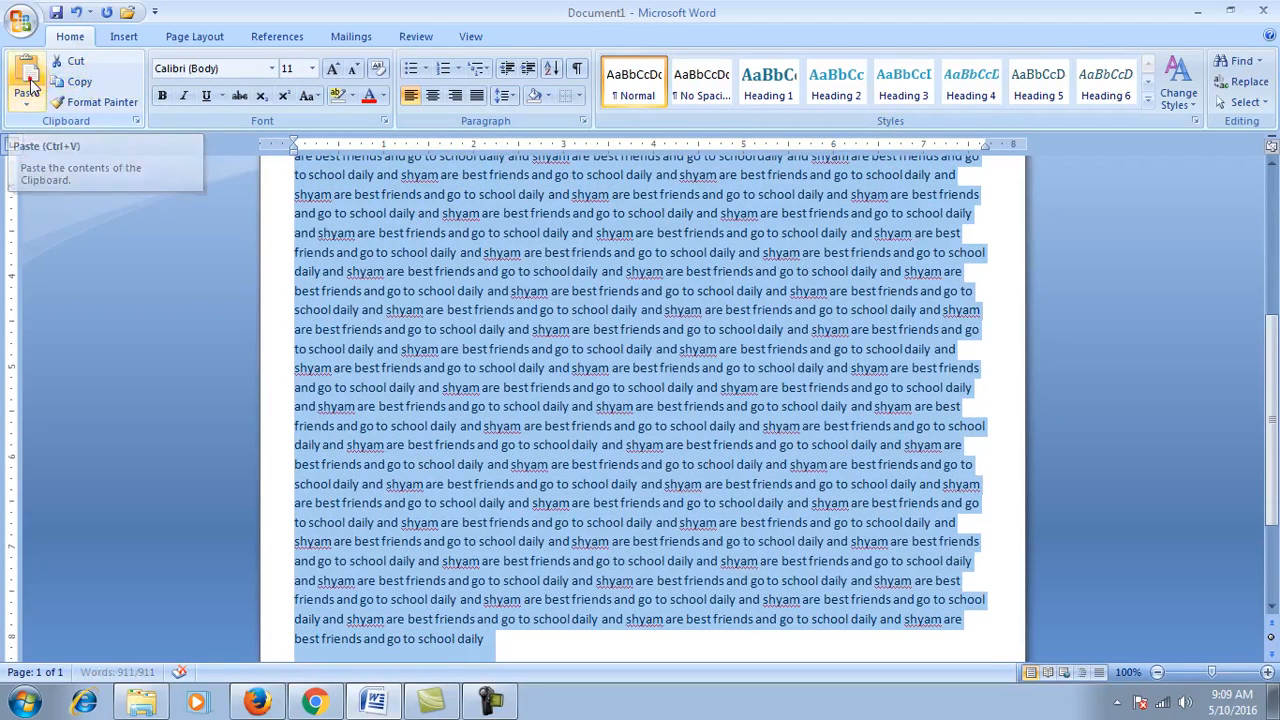
pyautogui.click(29, 83)
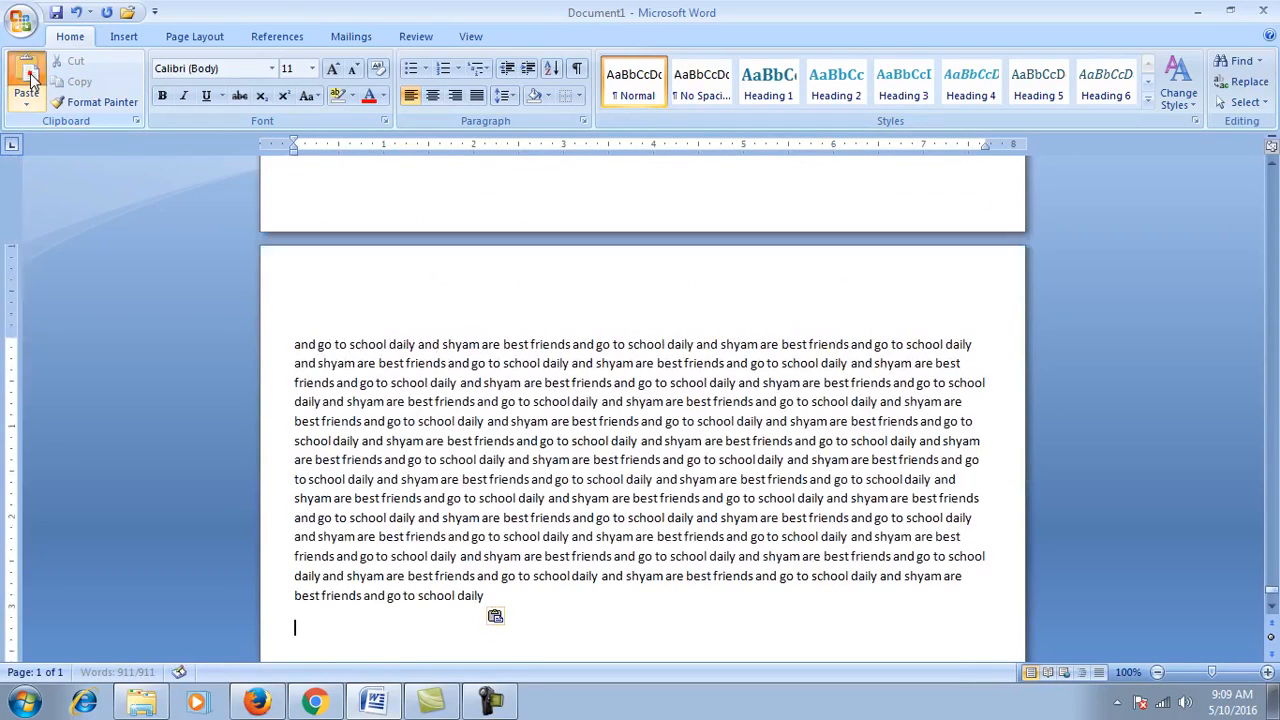
pyautogui.hotkey('ctrl', 'a')
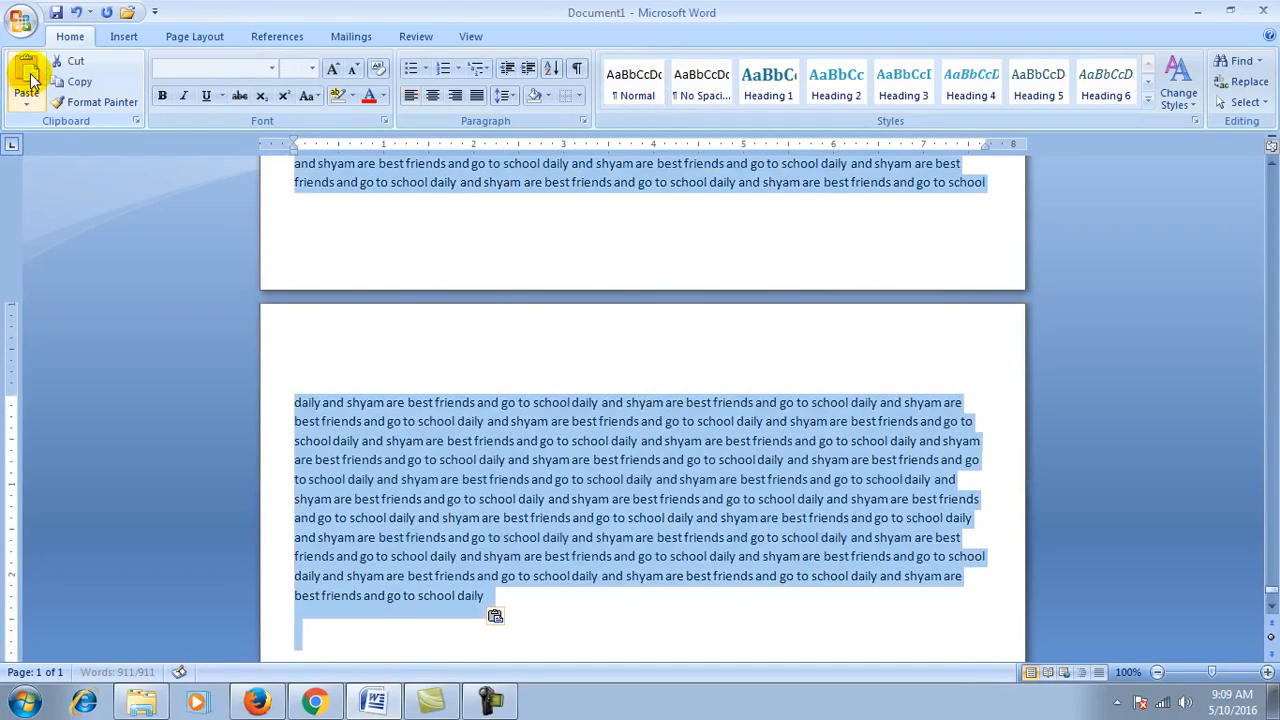
pyautogui.click(30, 78)
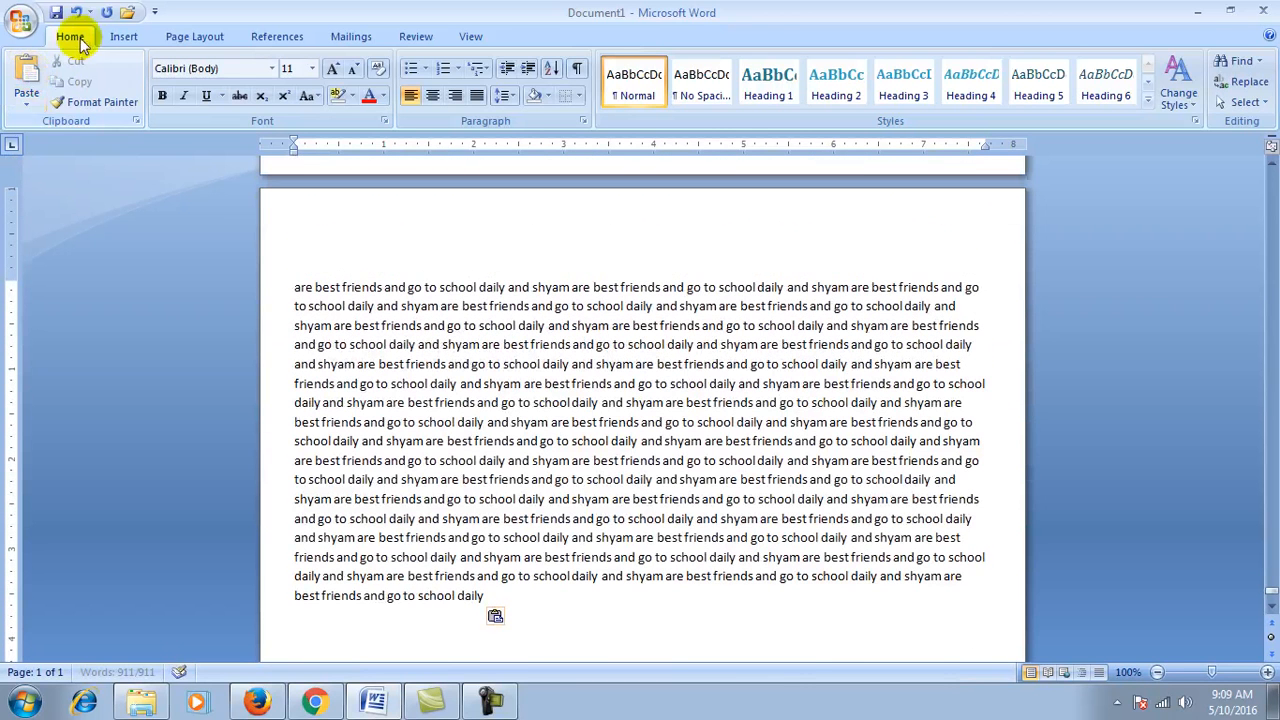
# Step: Drag the scrollbar to confirm the document reaches 60 pages, then return to page 1
pyautogui.click(443, 391)
pyautogui.click(548, 421)
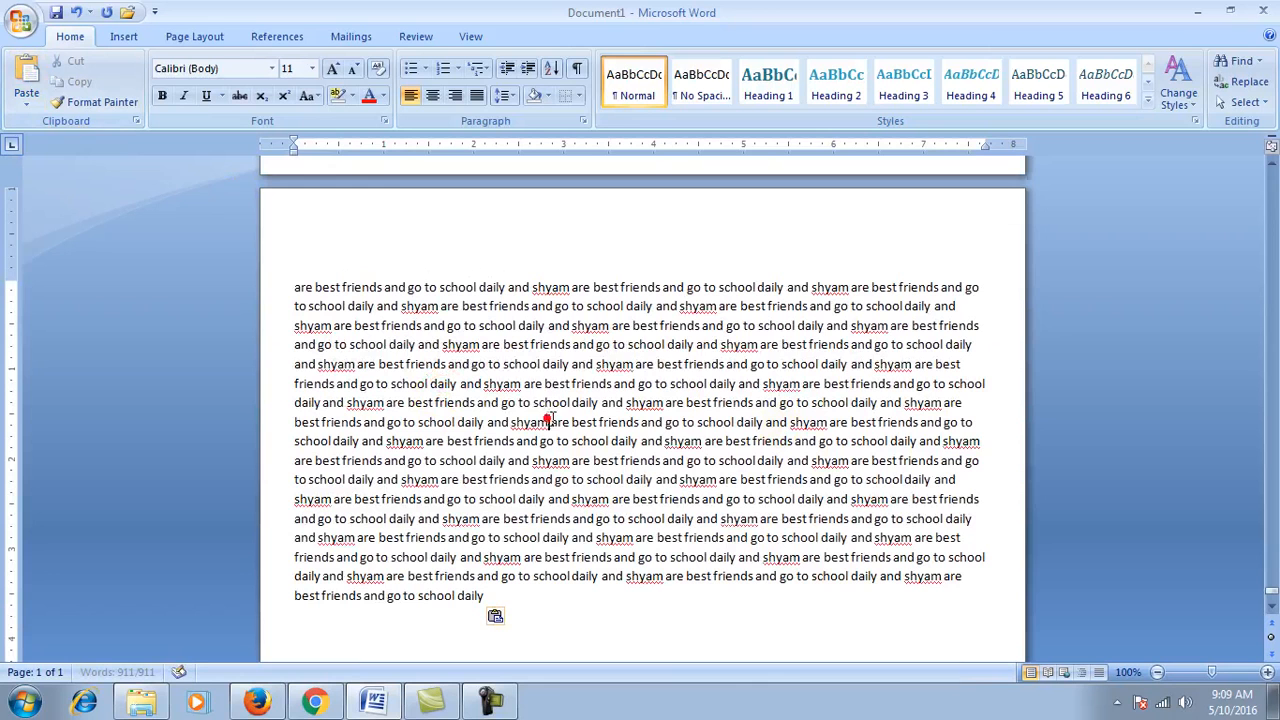
pyautogui.click(1272, 598)
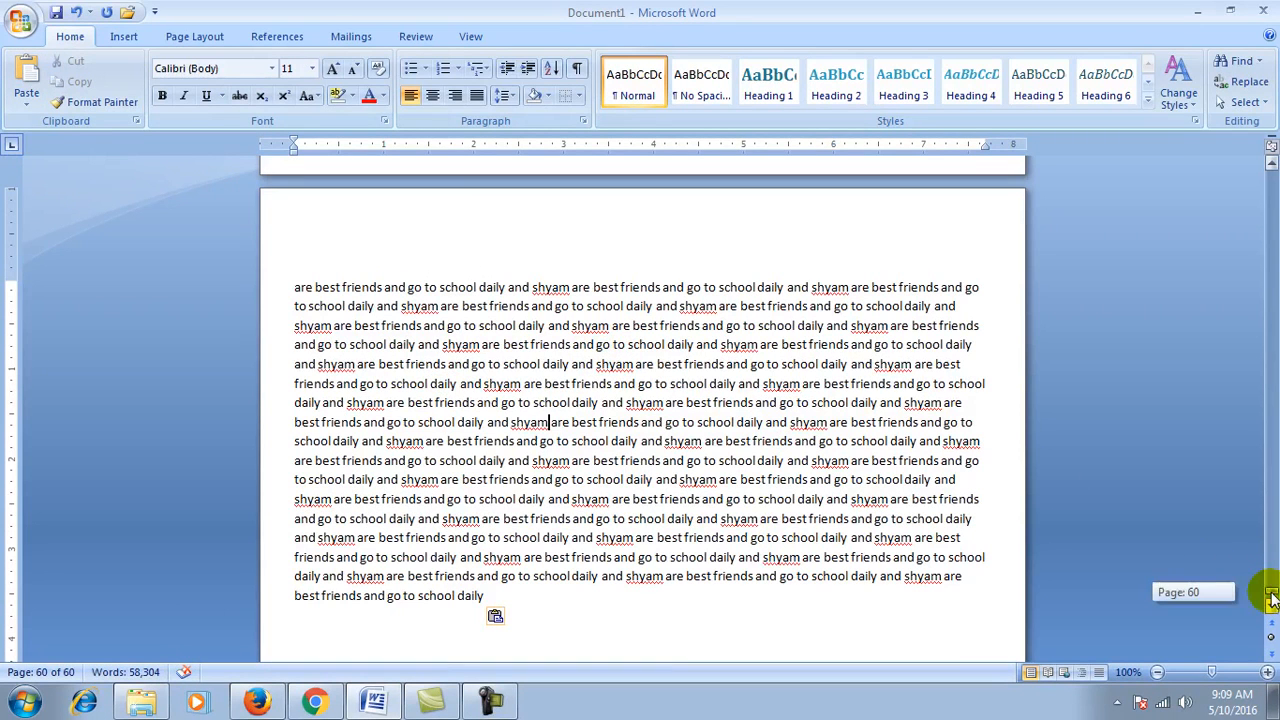
pyautogui.moveTo(1272, 598); pyautogui.dragTo(1271, 163)
pyautogui.click(646, 291)
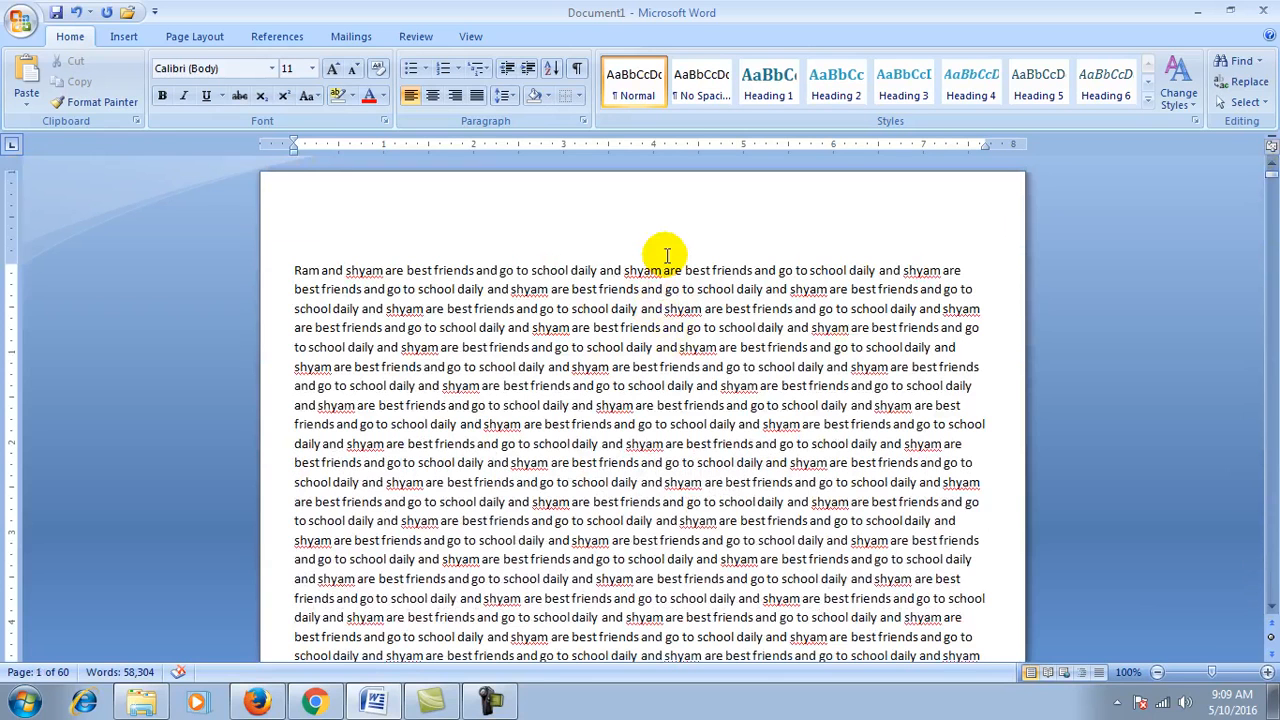
pyautogui.click(1258, 61)
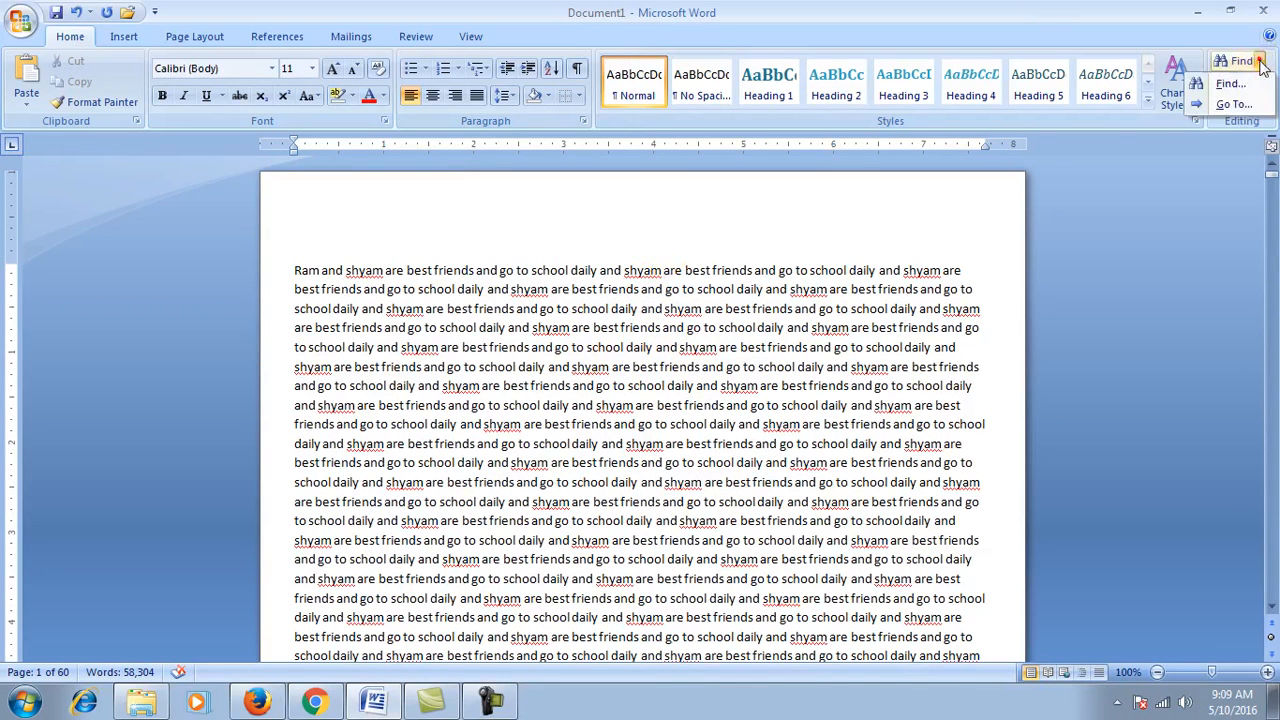
pyautogui.click(630, 330)
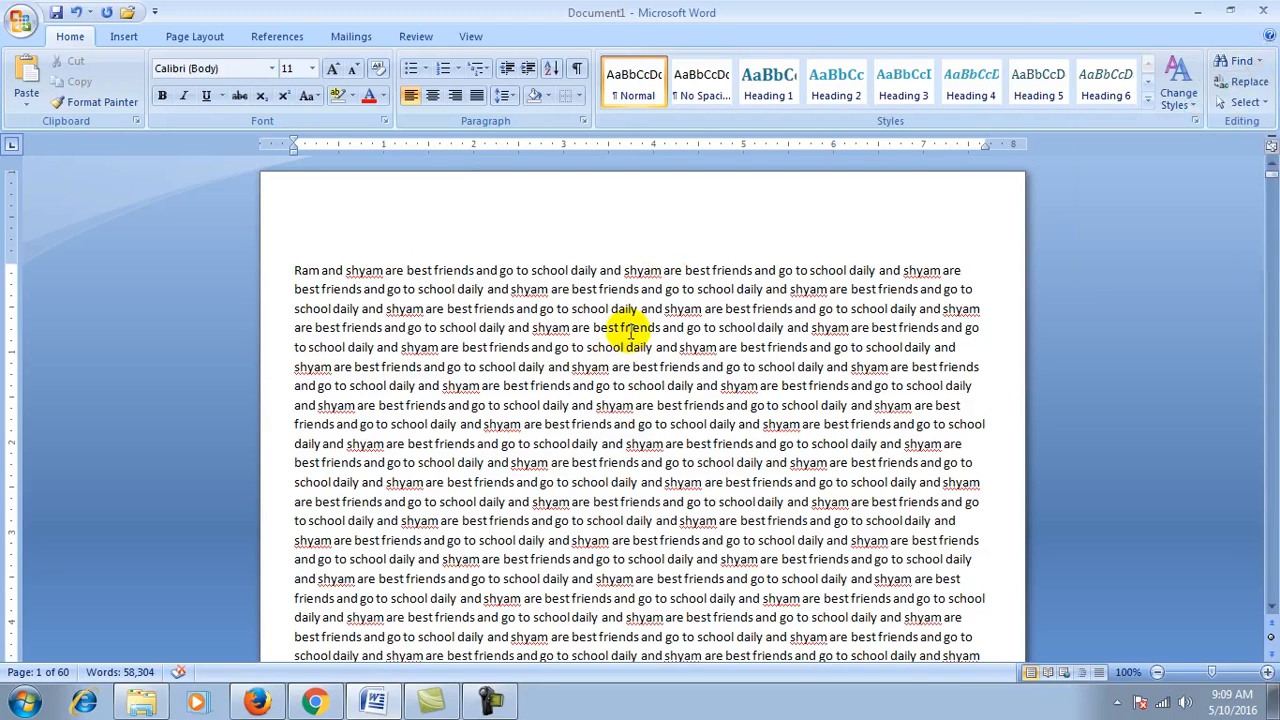
pyautogui.click(116, 36)
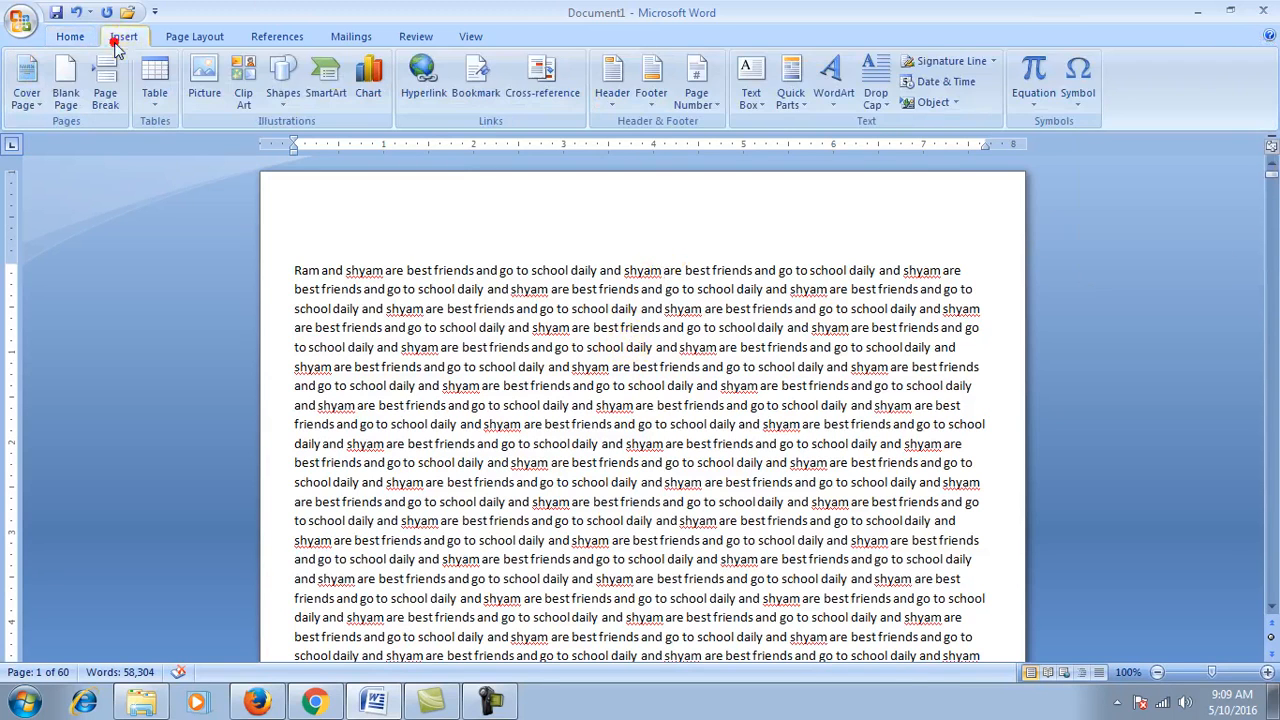
# Step: Add a centred Plain Number 2 page number at the top of every page and close the header
pyautogui.click(697, 95)
pyautogui.click(729, 124)
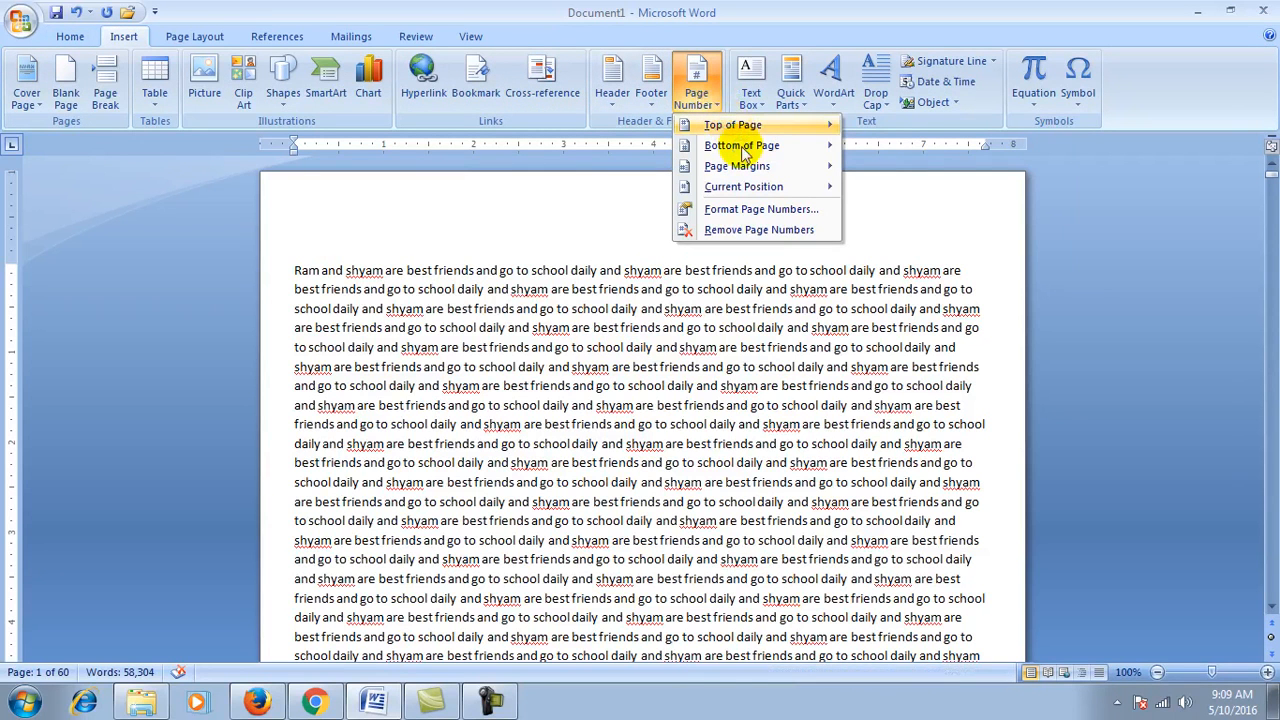
pyautogui.click(740, 148)
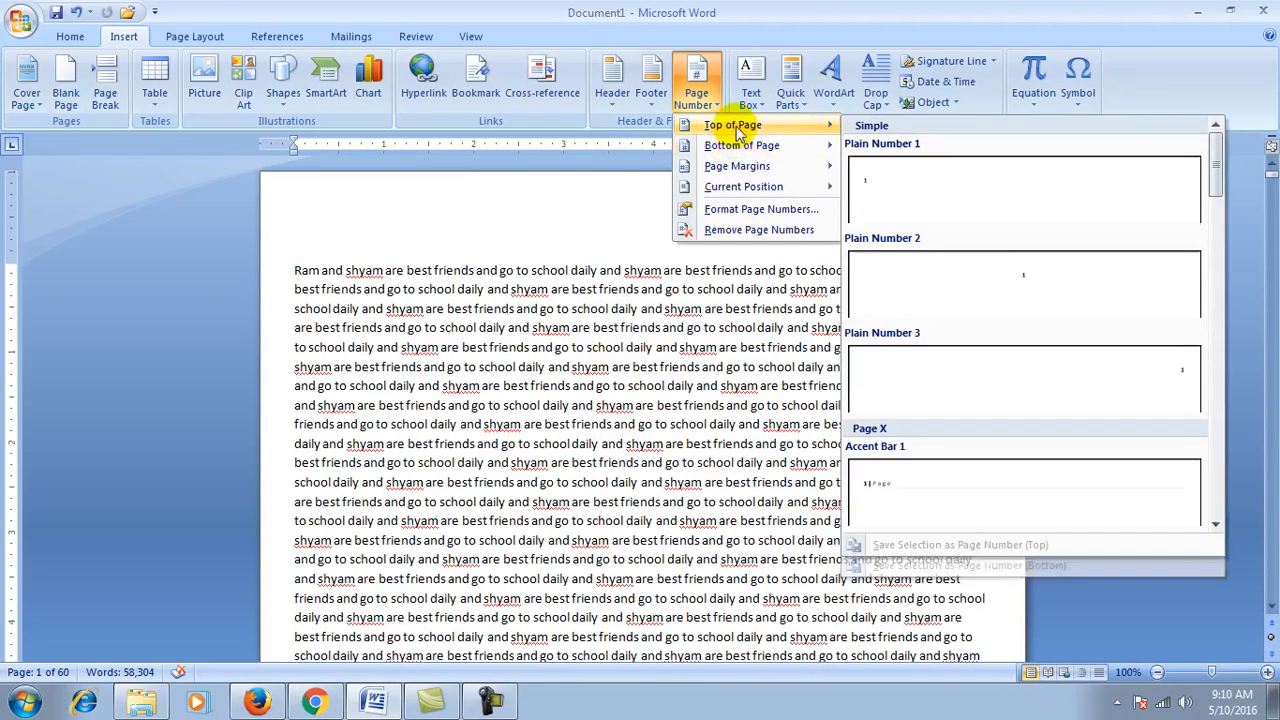
pyautogui.moveTo(738, 130)
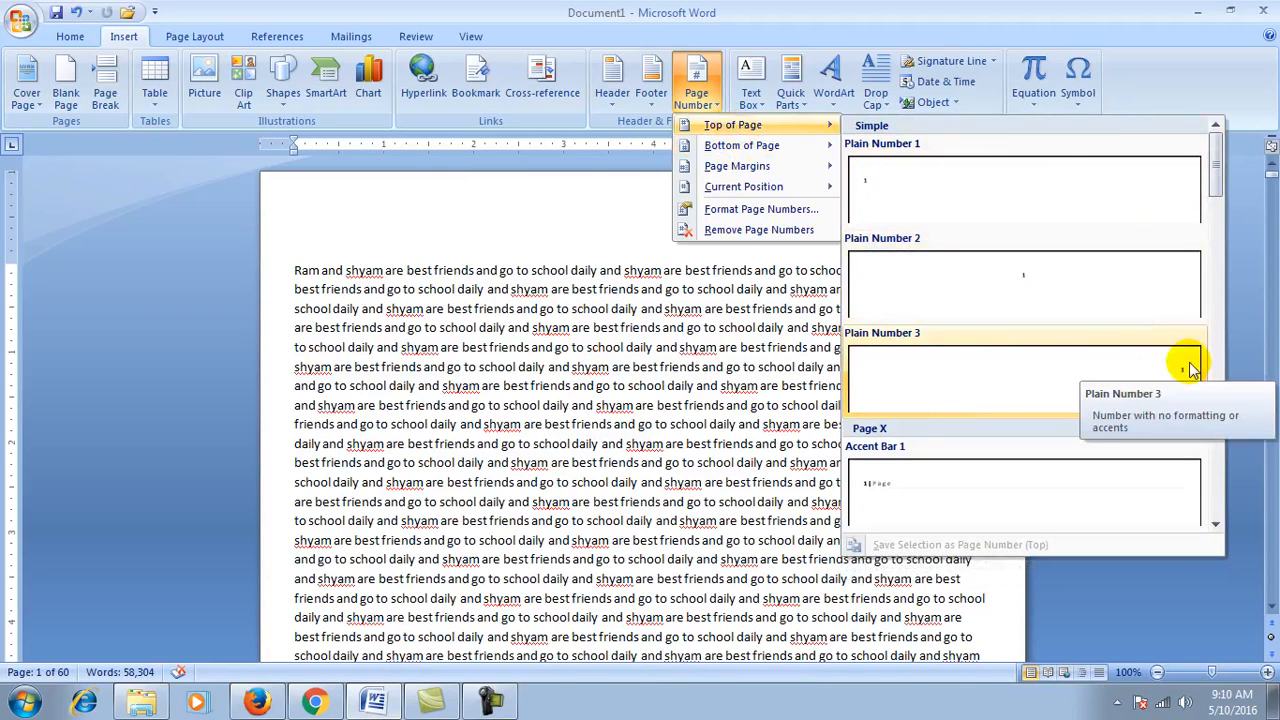
pyautogui.moveTo(770, 147)
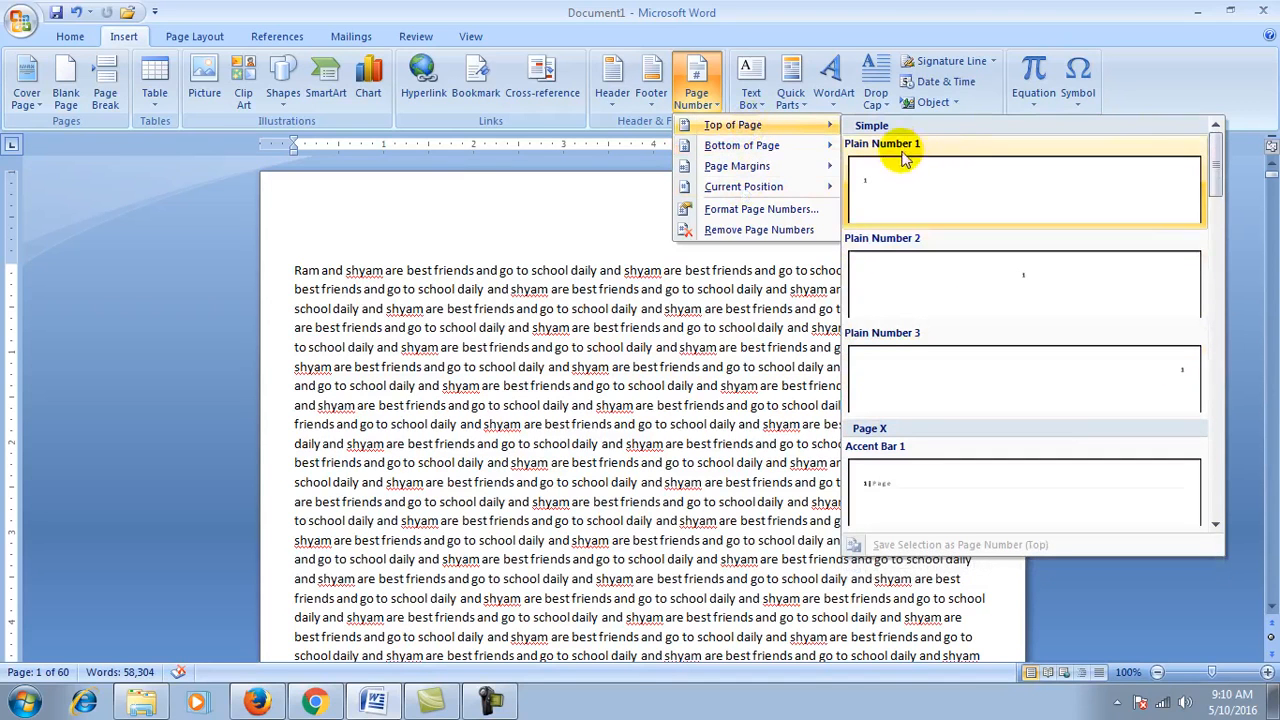
pyautogui.click(1035, 280)
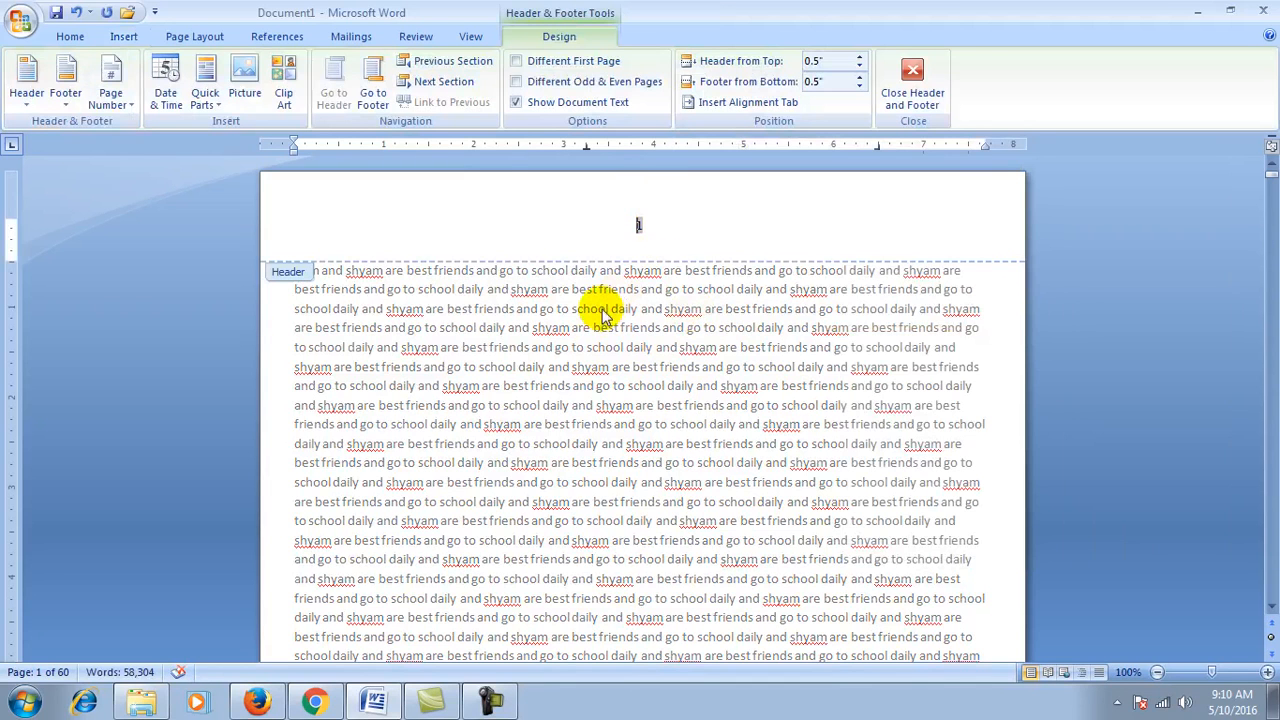
pyautogui.click(928, 91)
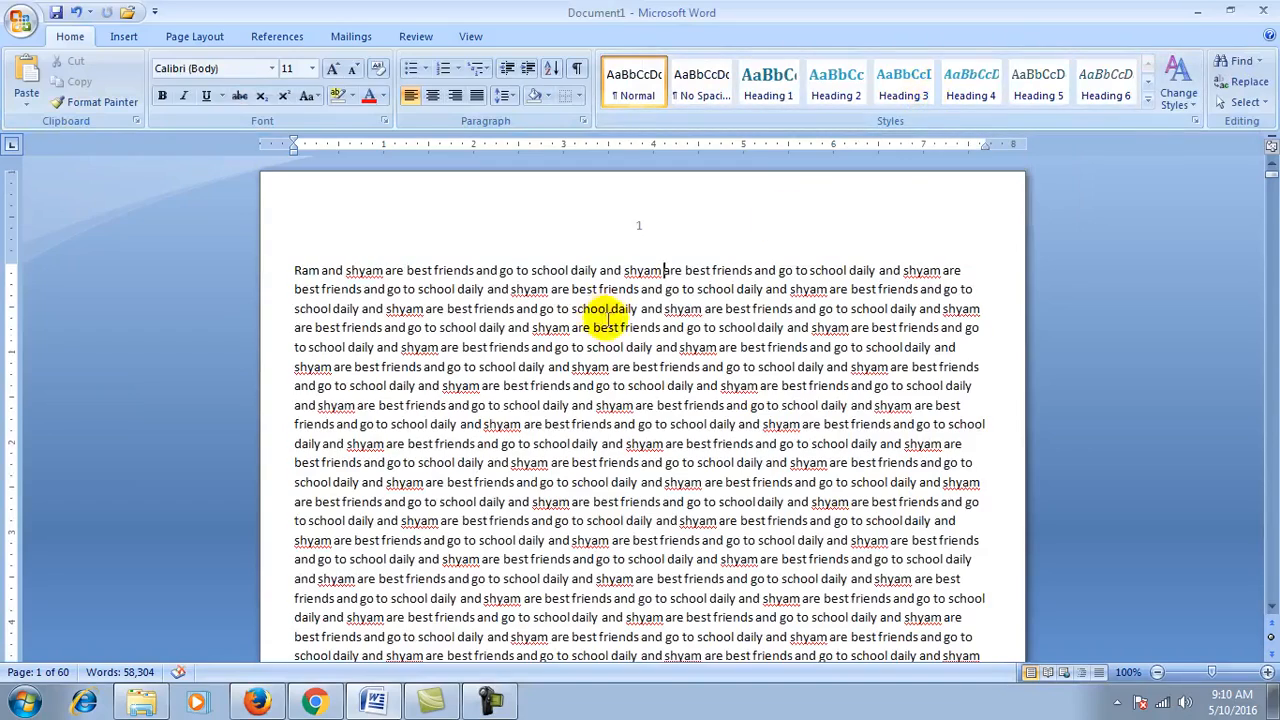
pyautogui.scroll(-5, 606, 323)
pyautogui.scroll(-5, 606, 320)
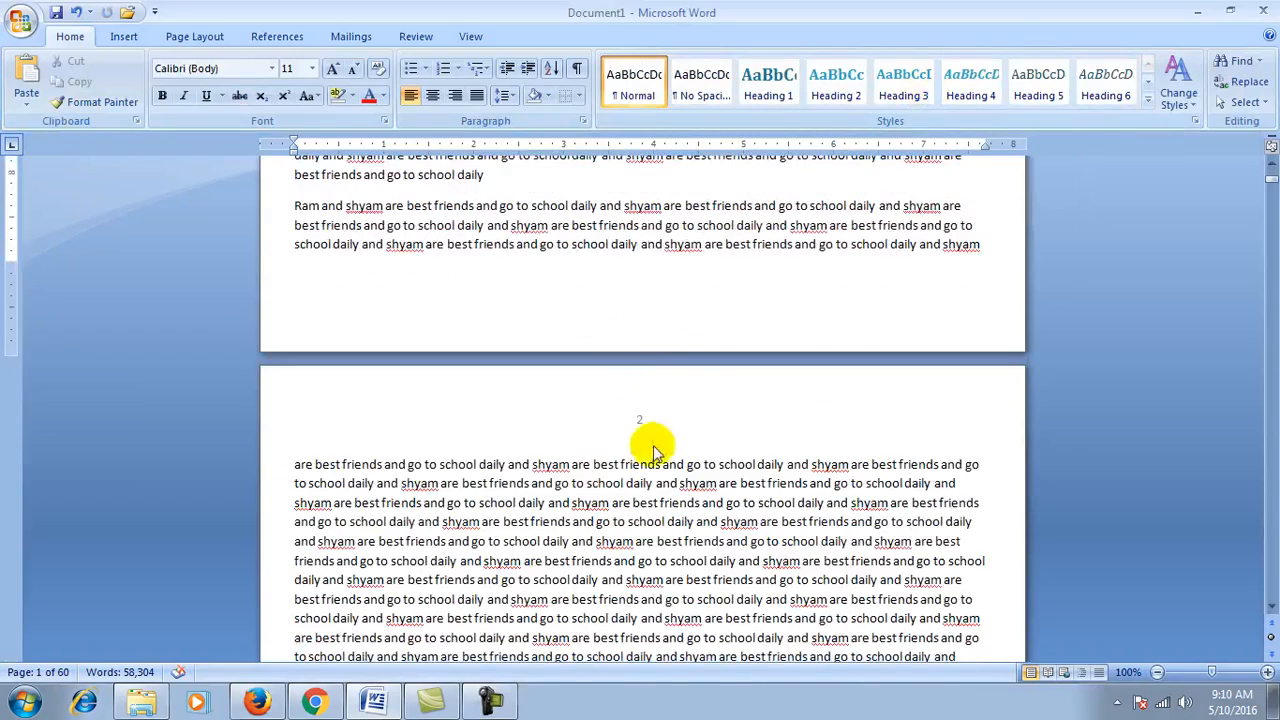
pyautogui.scroll(-5, 645, 414)
pyautogui.scroll(-8, 645, 414)
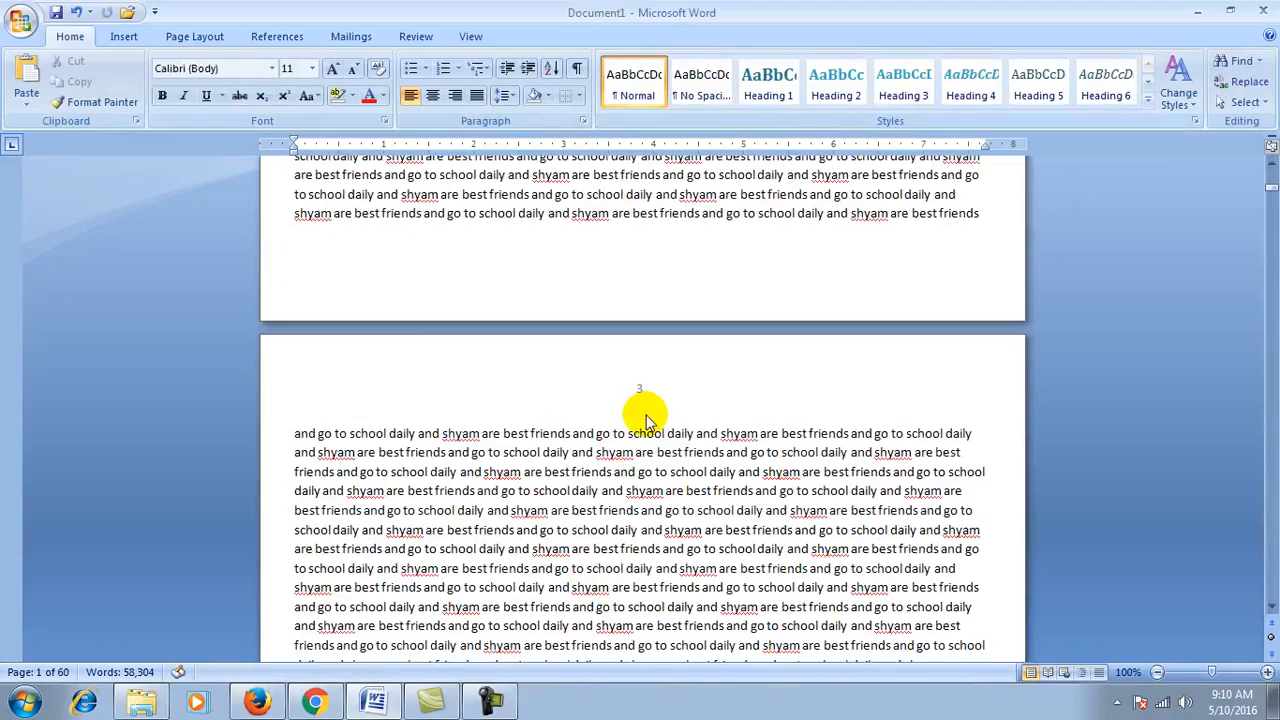
pyautogui.scroll(-20, 645, 414)
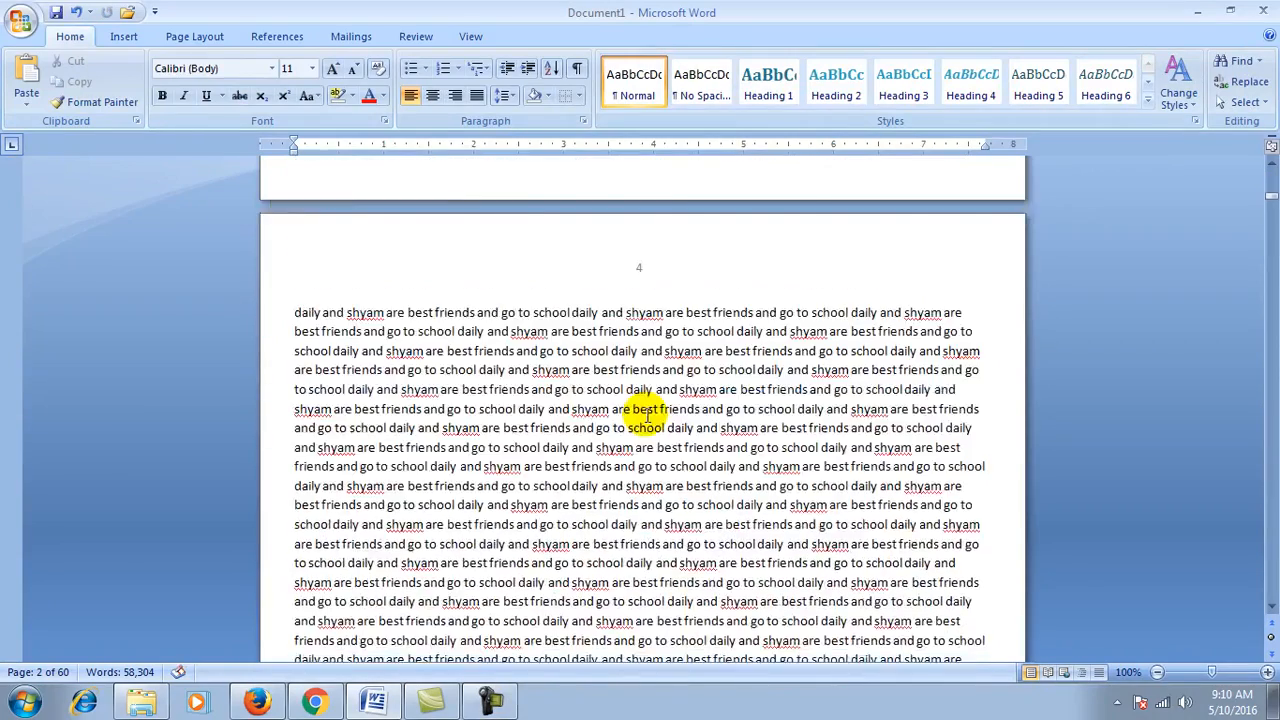
pyautogui.scroll(-20, 645, 414)
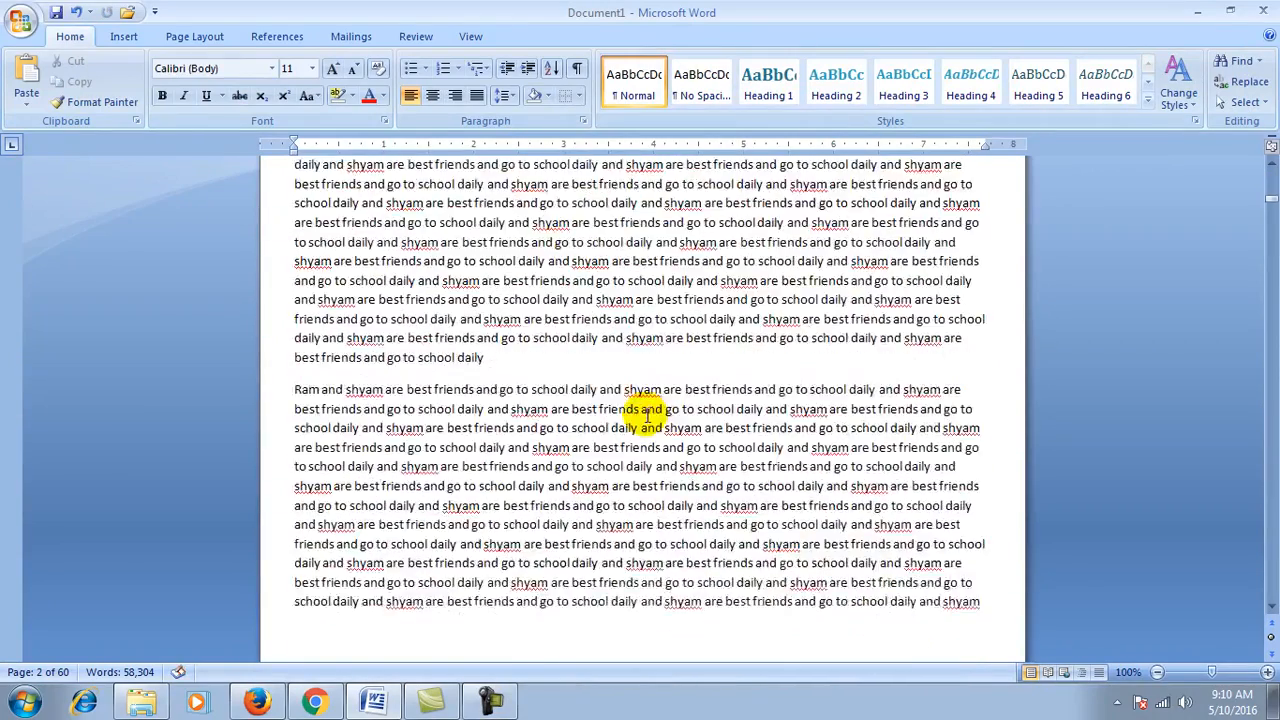
pyautogui.scroll(-20, 645, 414)
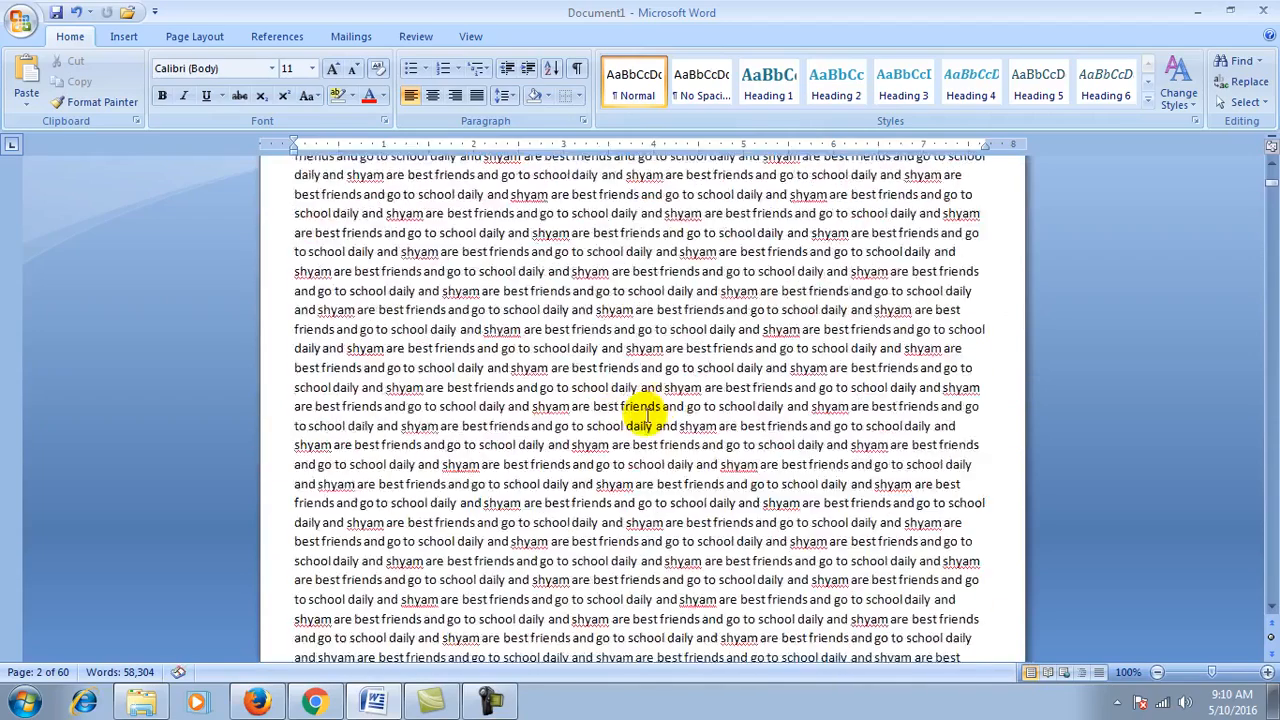
pyautogui.scroll(14, 647, 415)
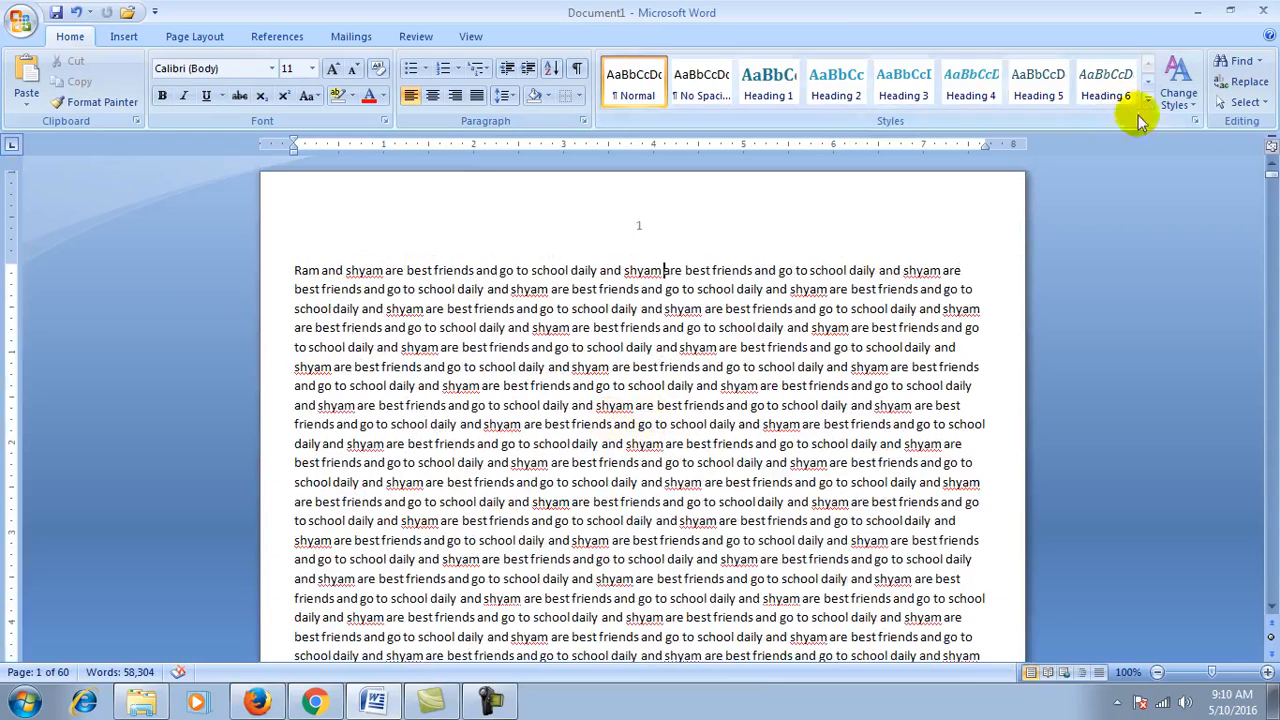
# Step: Replace all 5,824 occurrences of 'best' with 'good' across the 60 pages and close the dialog
pyautogui.click(1247, 90)
pyautogui.moveTo(452, 331); pyautogui.dragTo(519, 311)
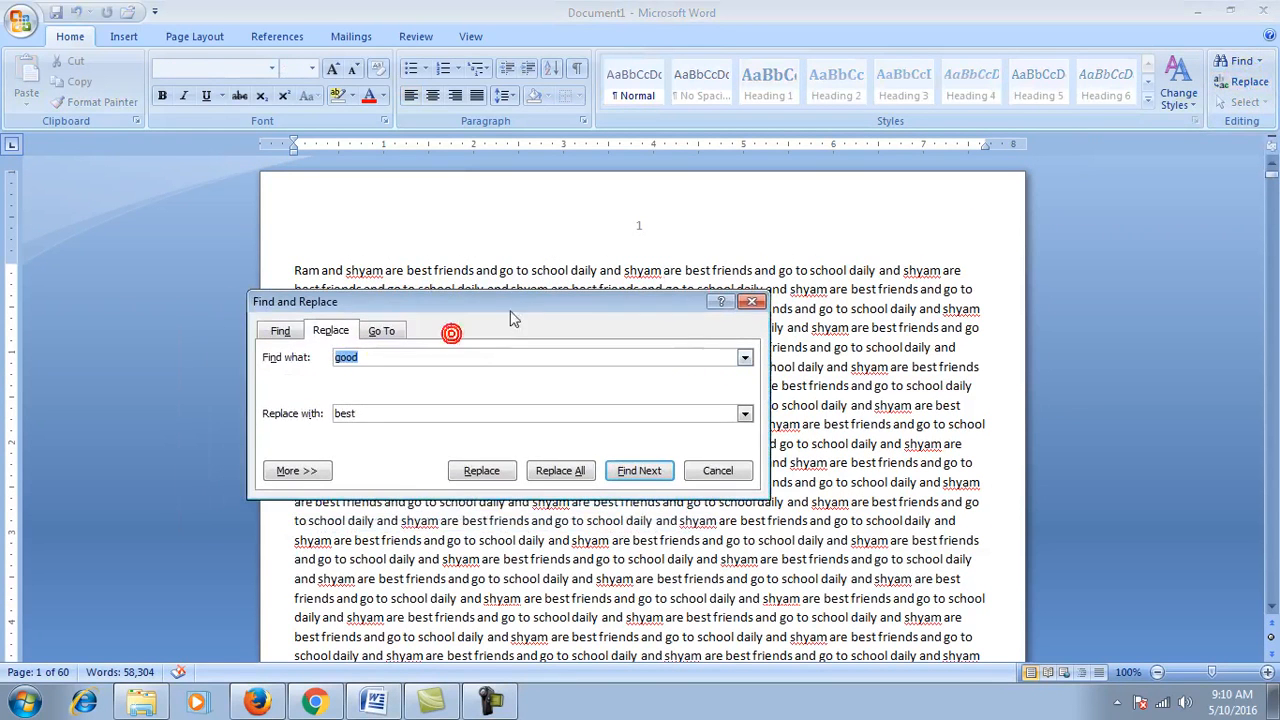
pyautogui.moveTo(375, 308); pyautogui.dragTo(521, 421)
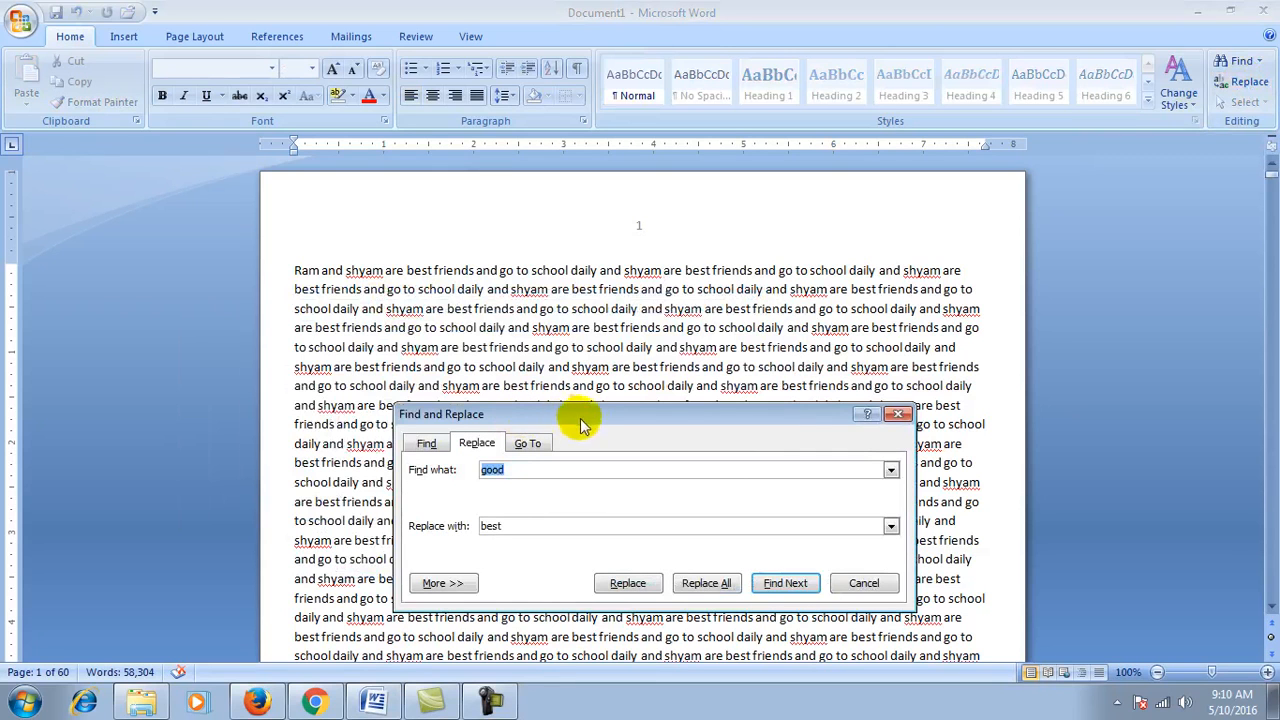
pyautogui.click(407, 270)
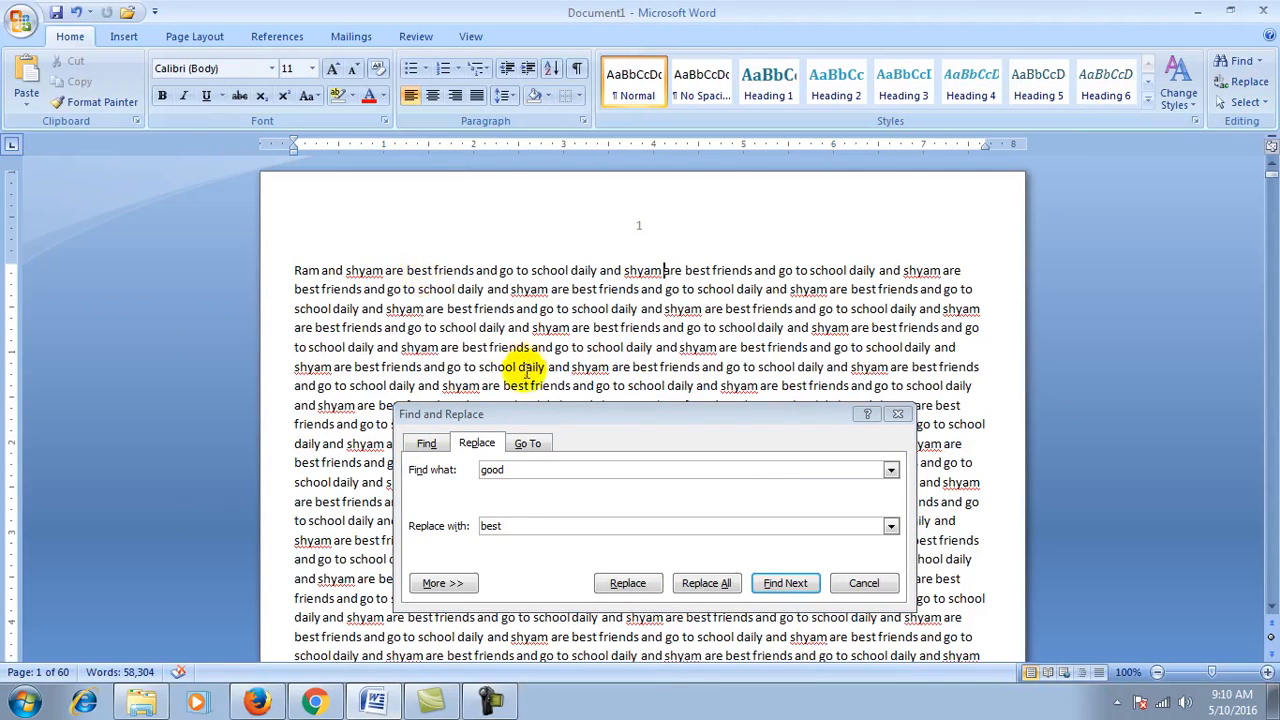
pyautogui.doubleClick(517, 470)
pyautogui.write('best')
pyautogui.press('BackSpace')
pyautogui.press('BackSpace')
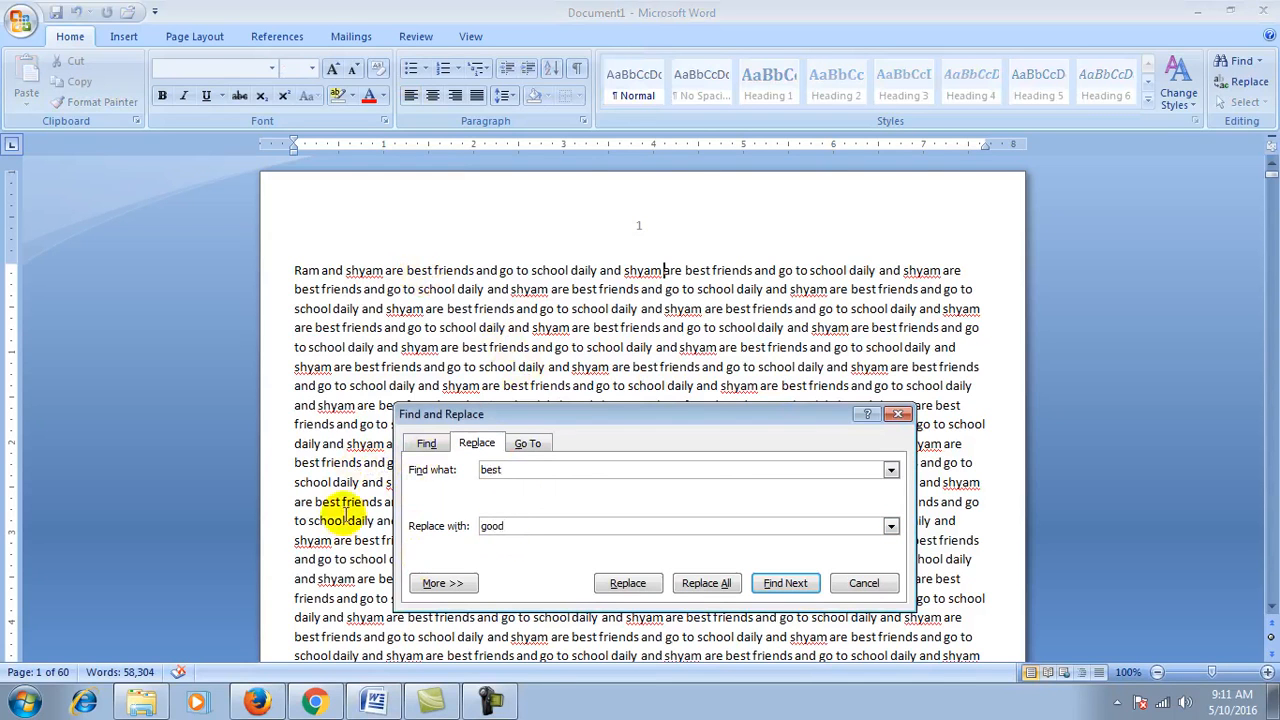
pyautogui.click(703, 585)
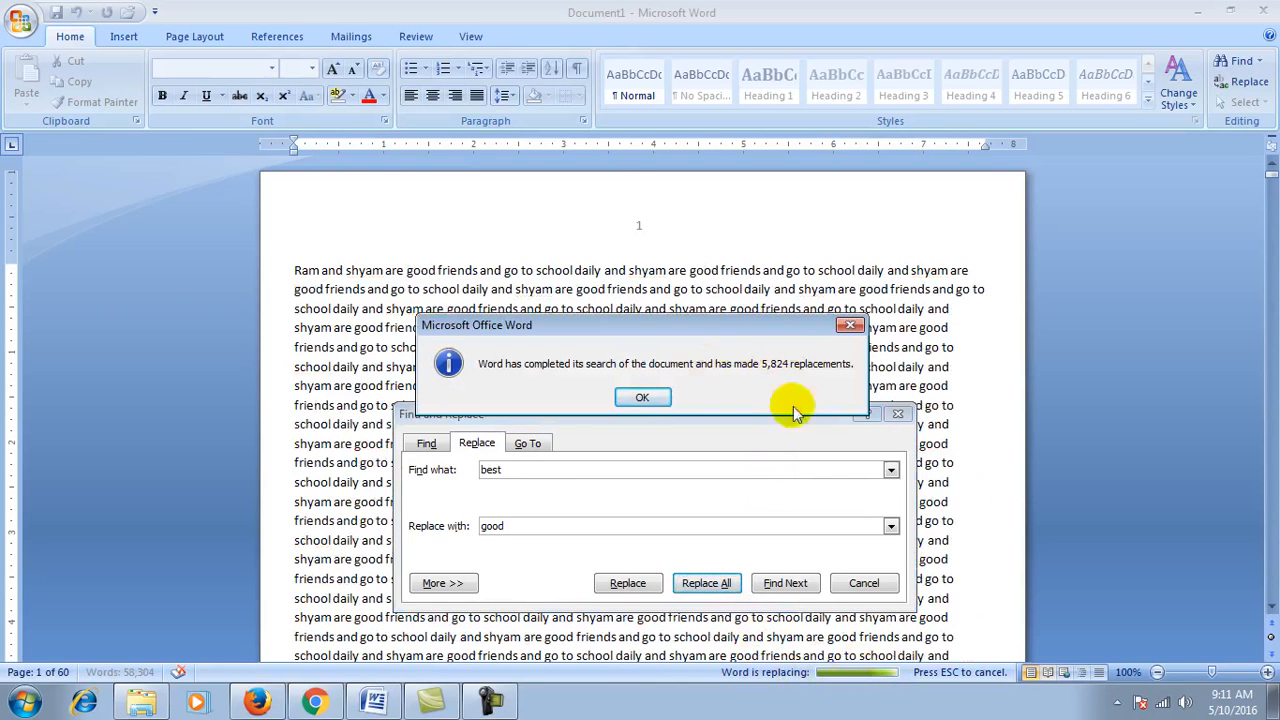
pyautogui.click(645, 396)
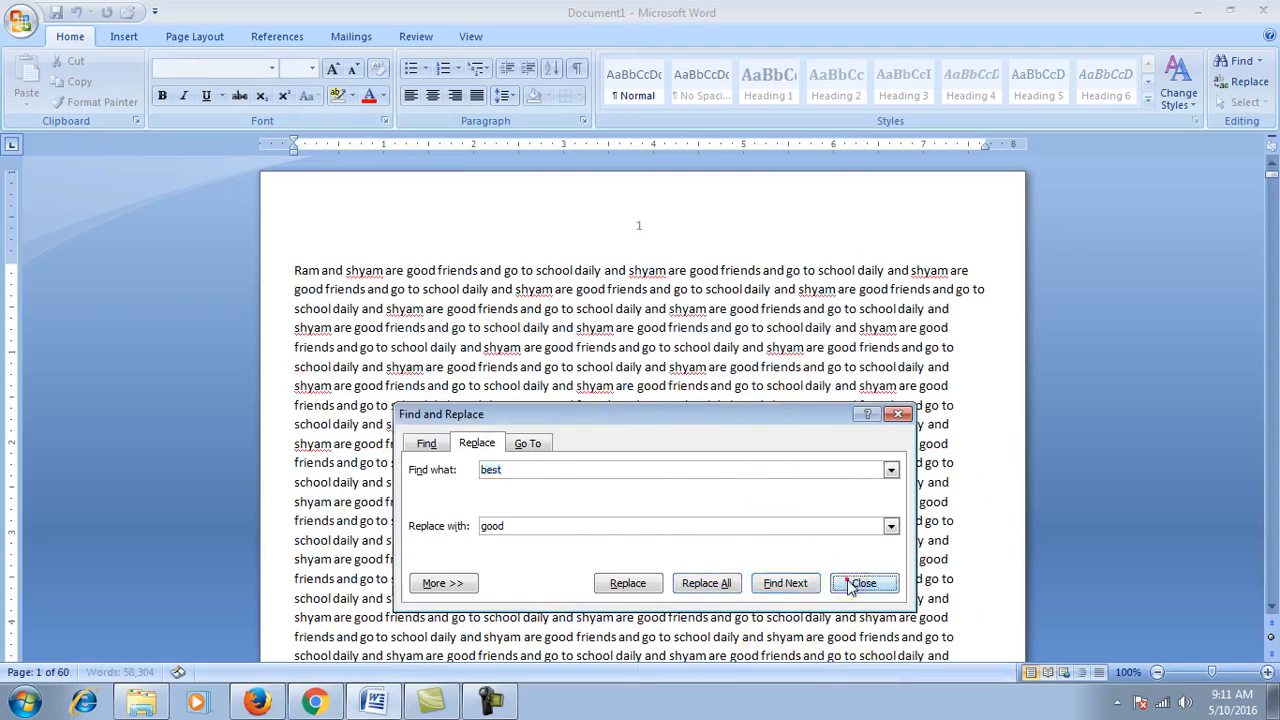
pyautogui.click(849, 585)
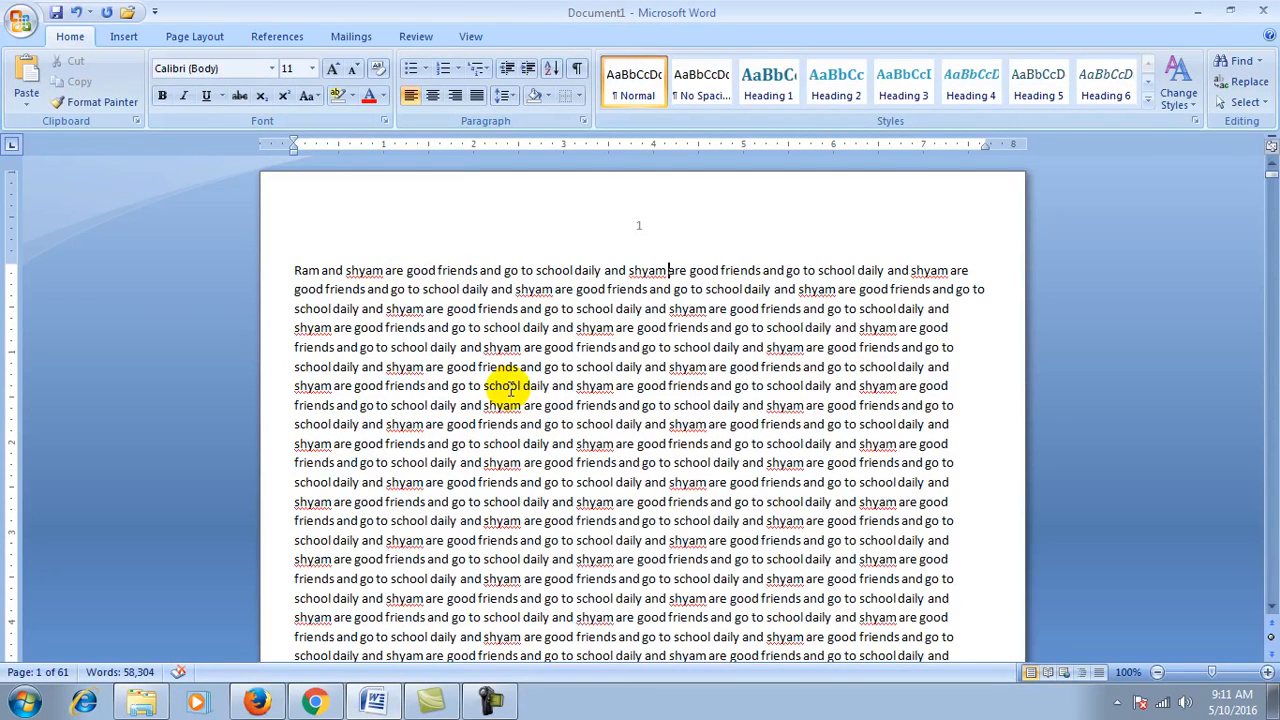
# Step: Set Find what to 'good' and Replace with to 'best', then Replace All 5,824 matches
pyautogui.click(1240, 61)
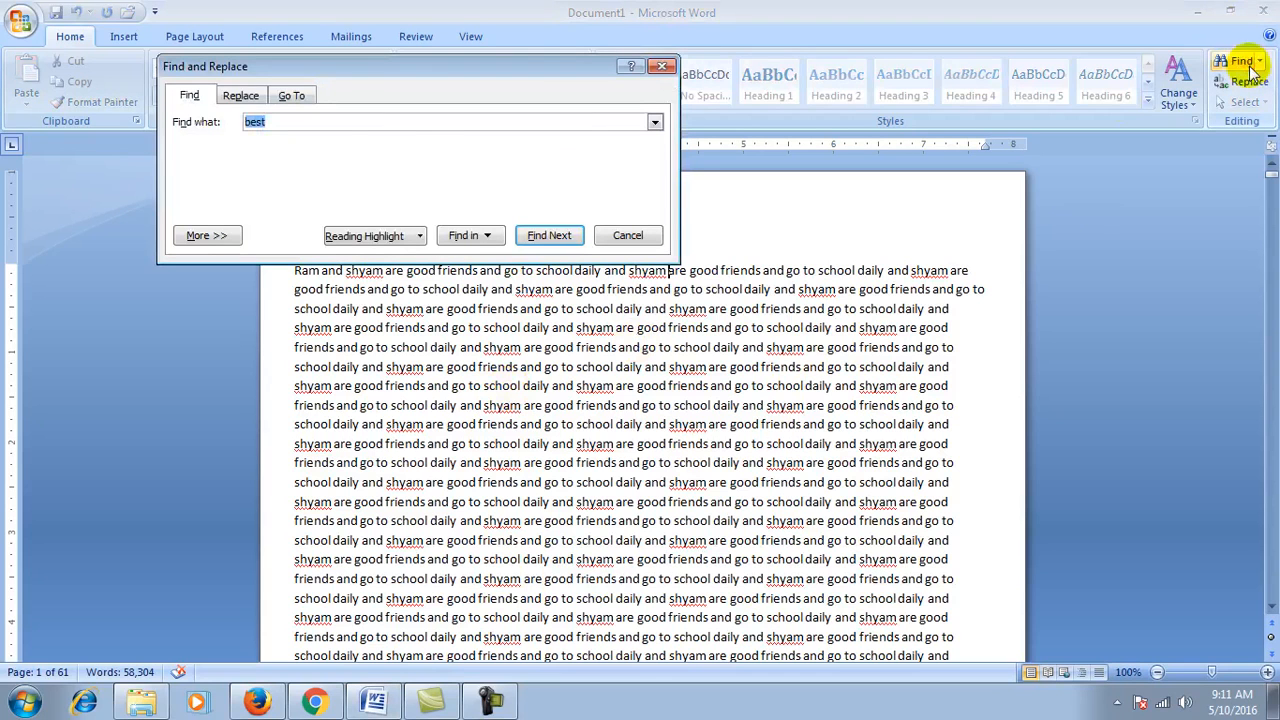
pyautogui.click(240, 95)
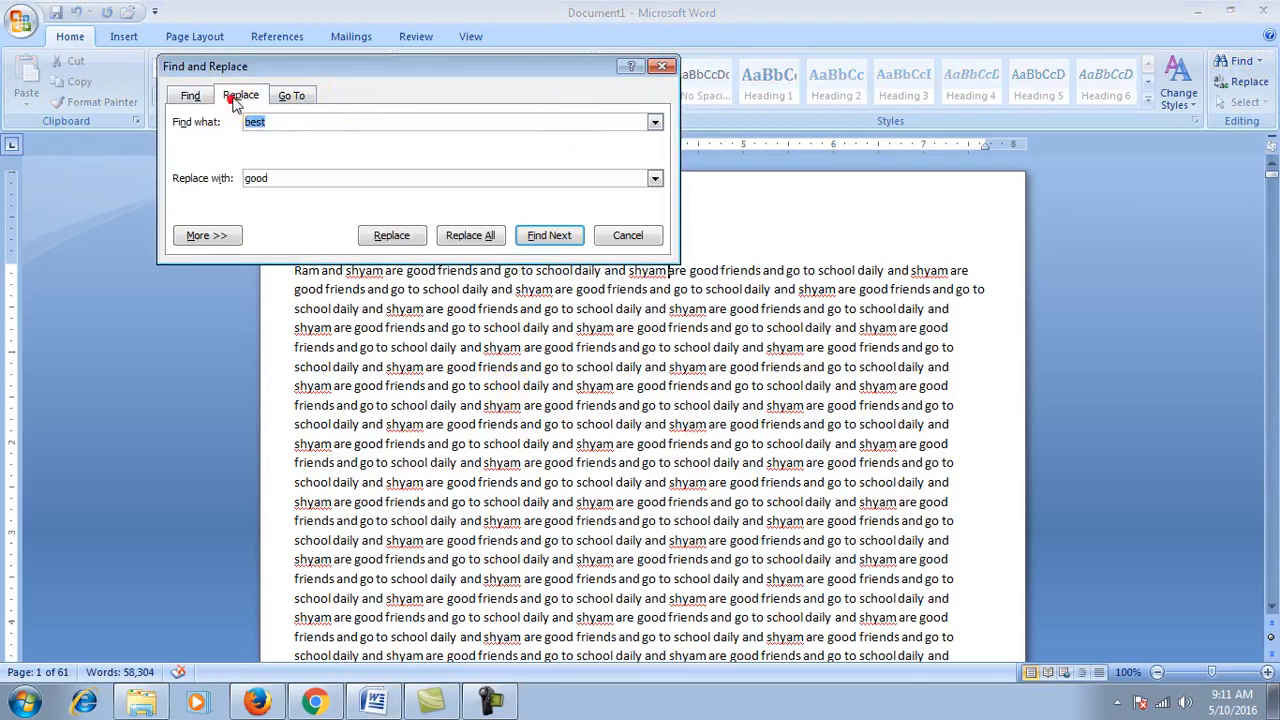
pyautogui.click(283, 122)
pyautogui.press('BackSpace')
pyautogui.press('BackSpace')
pyautogui.press('BackSpace')
pyautogui.press('BackSpace')
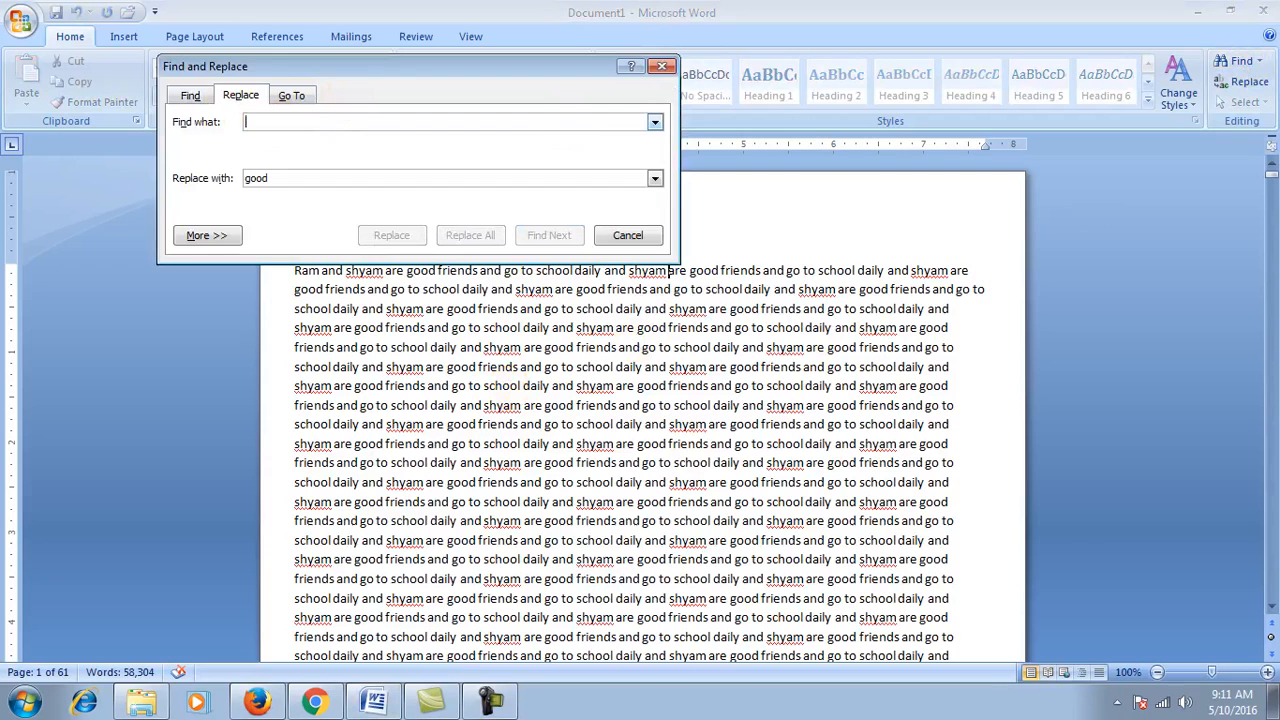
pyautogui.write('go')
pyautogui.click(288, 179)
pyautogui.press('BackSpace')
pyautogui.press('BackSpace')
pyautogui.press('BackSpace')
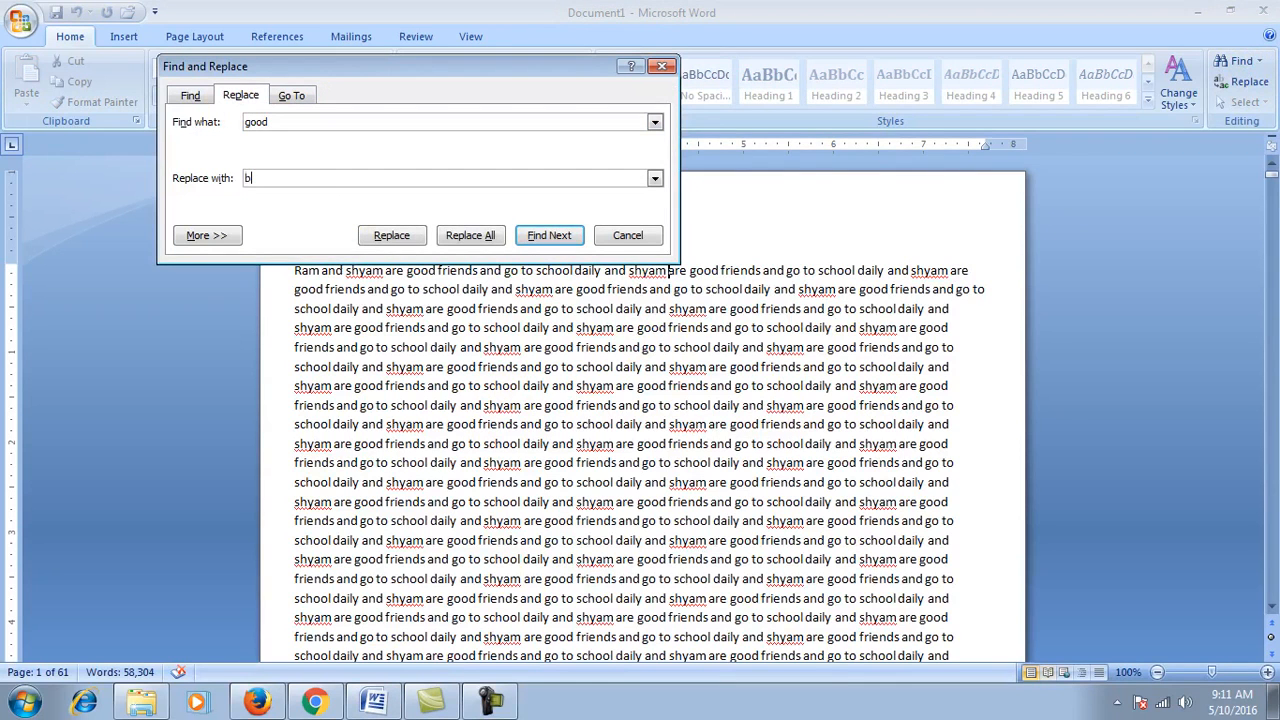
pyautogui.click(468, 235)
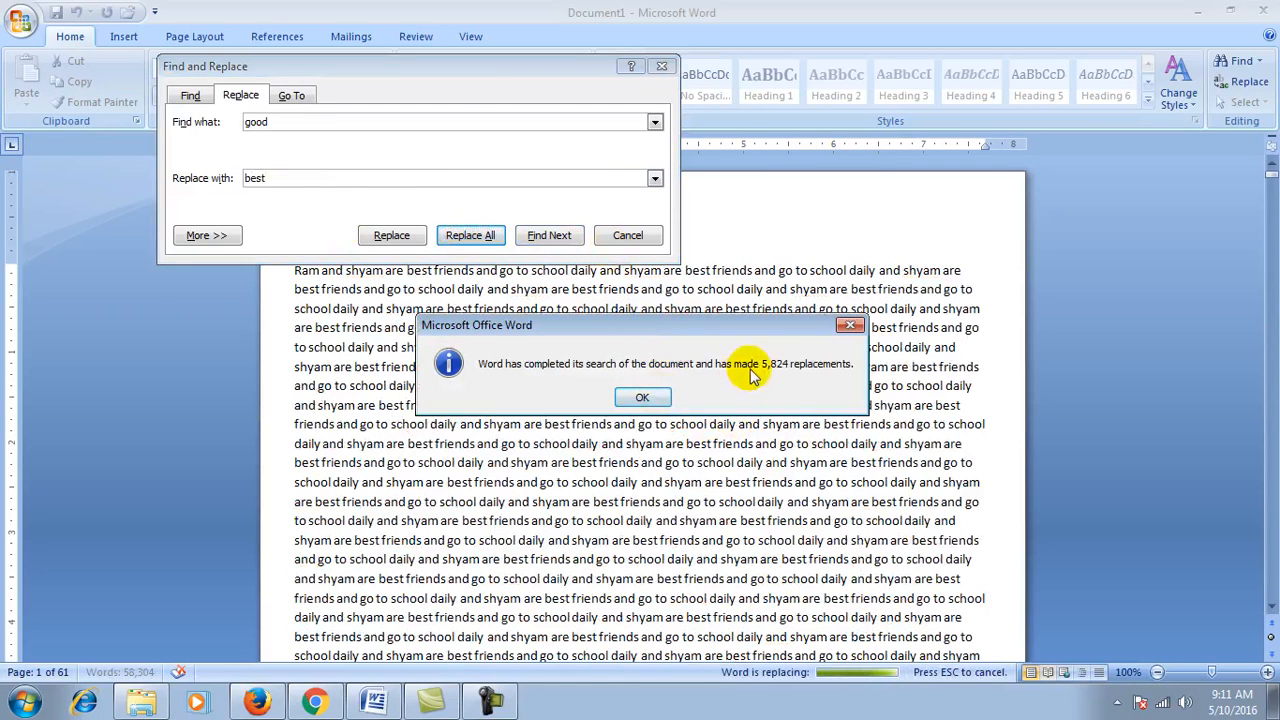
pyautogui.click(660, 400)
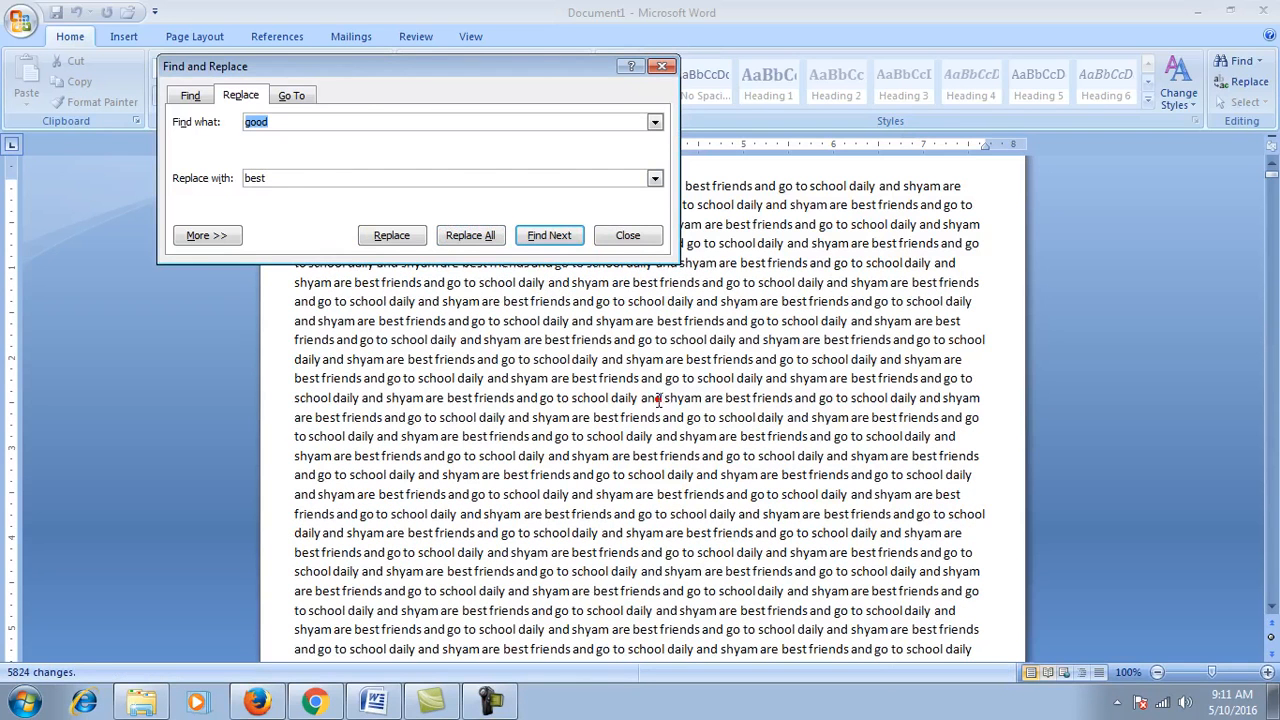
pyautogui.click(628, 236)
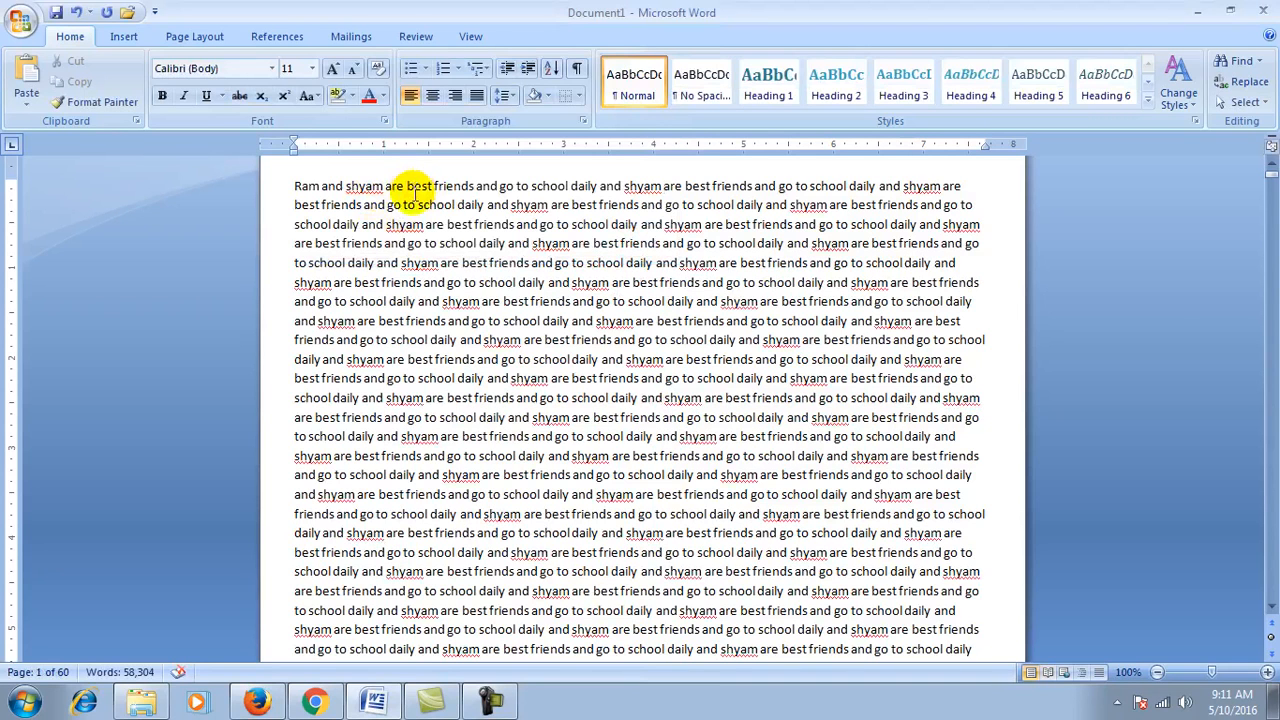
pyautogui.click(1272, 162)
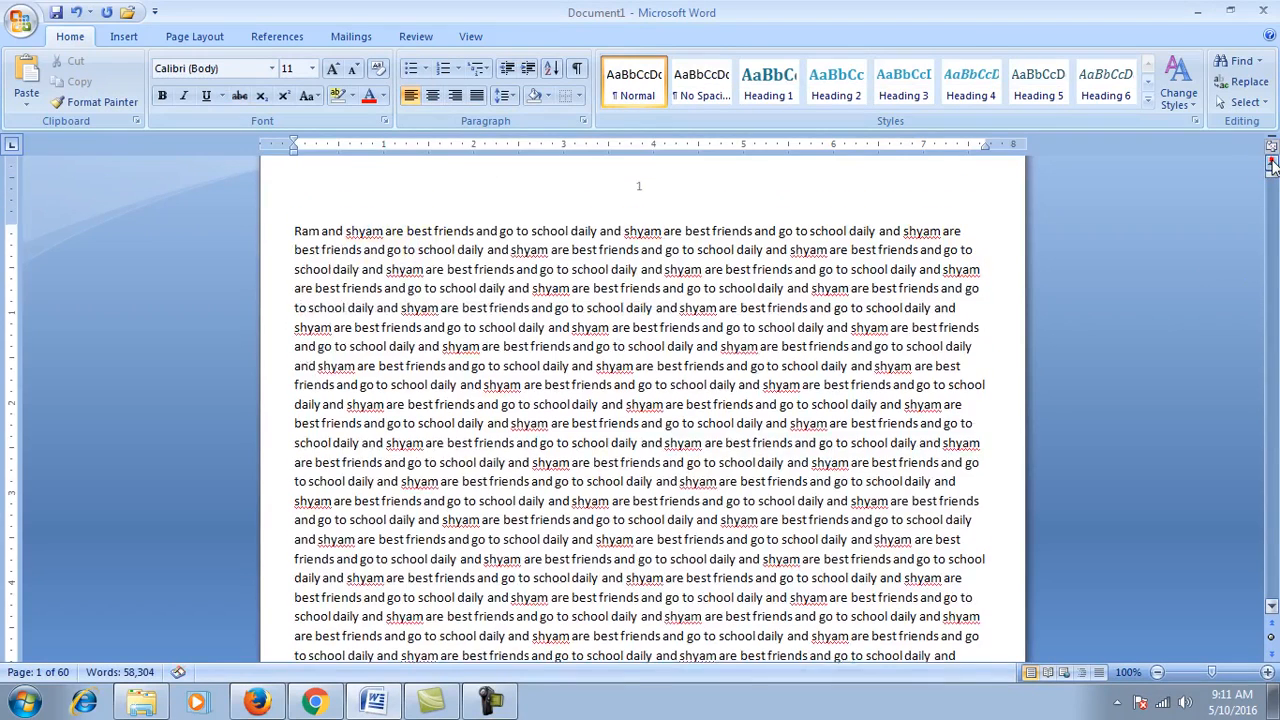
pyautogui.click(1272, 162)
pyautogui.click(693, 318)
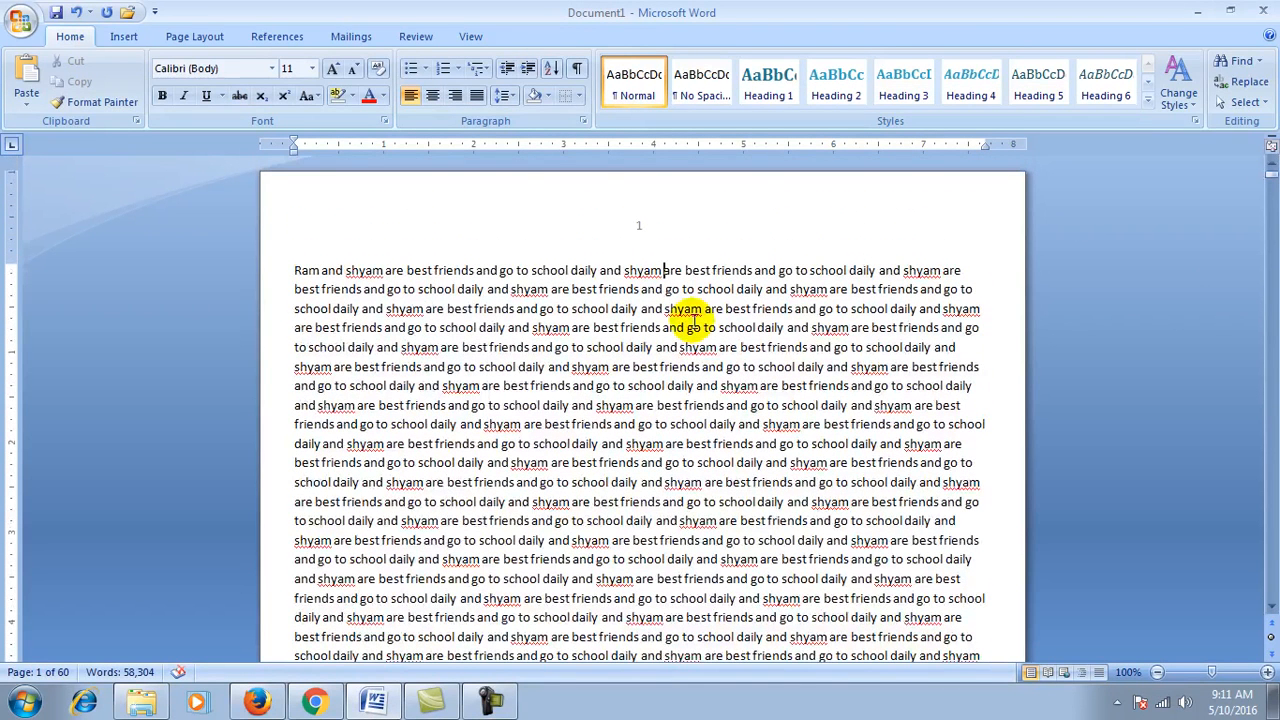
pyautogui.click(1259, 61)
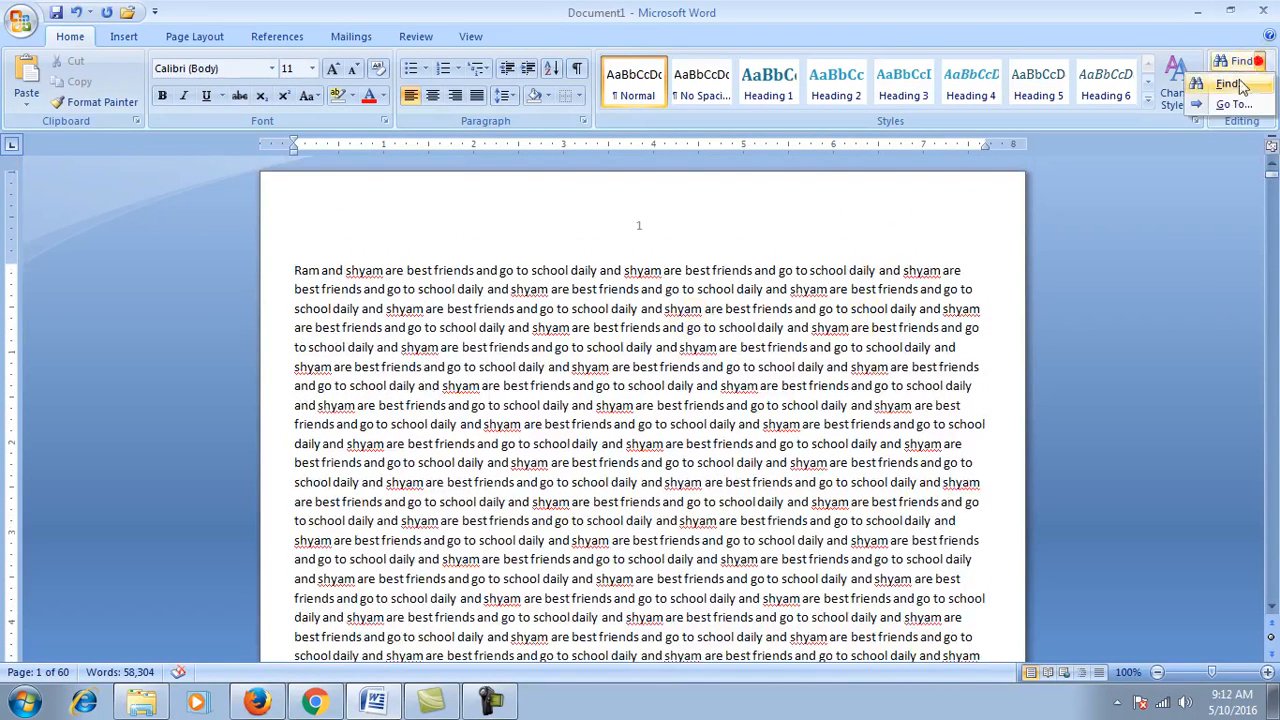
pyautogui.click(1233, 104)
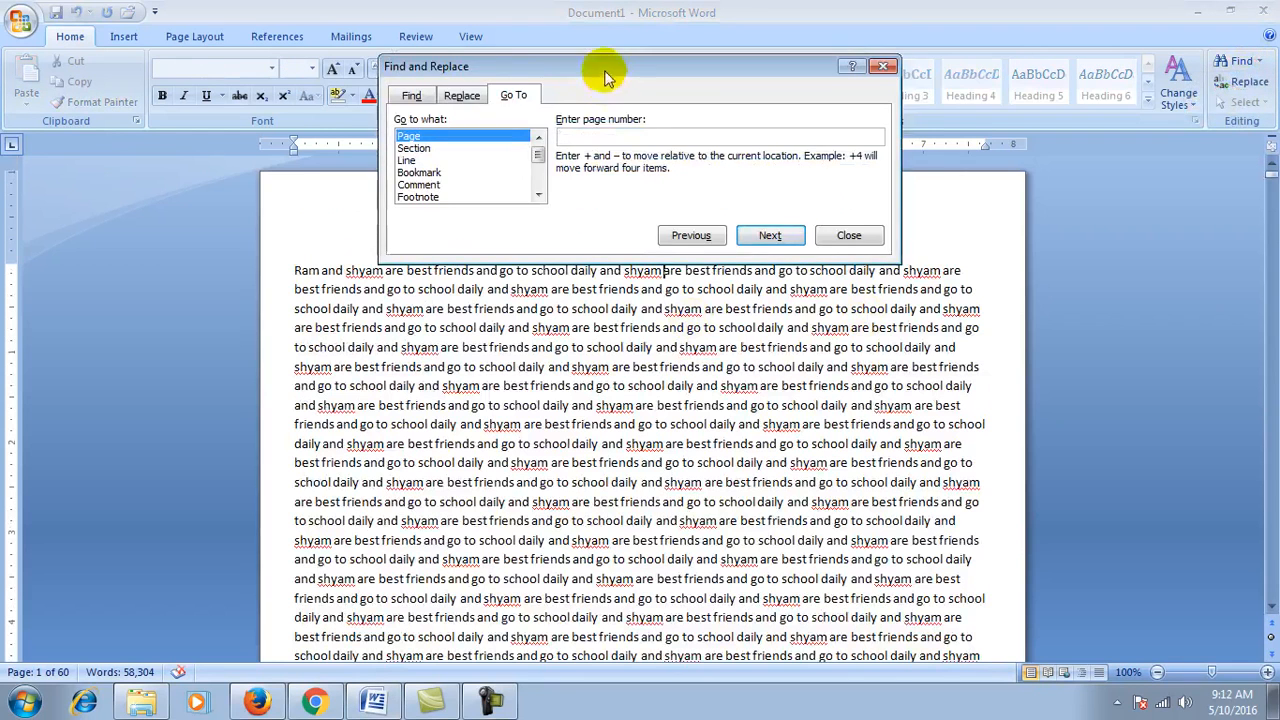
pyautogui.moveTo(607, 78); pyautogui.dragTo(910, 118)
pyautogui.click(876, 180)
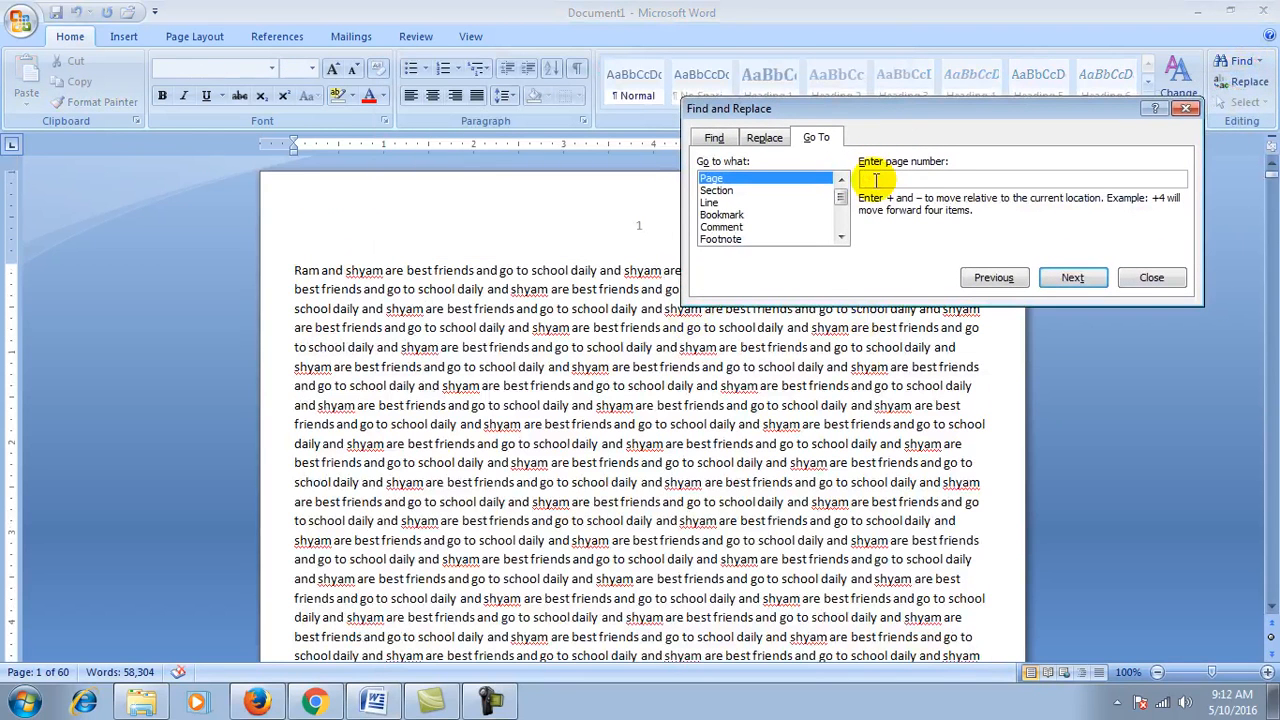
pyautogui.write('31')
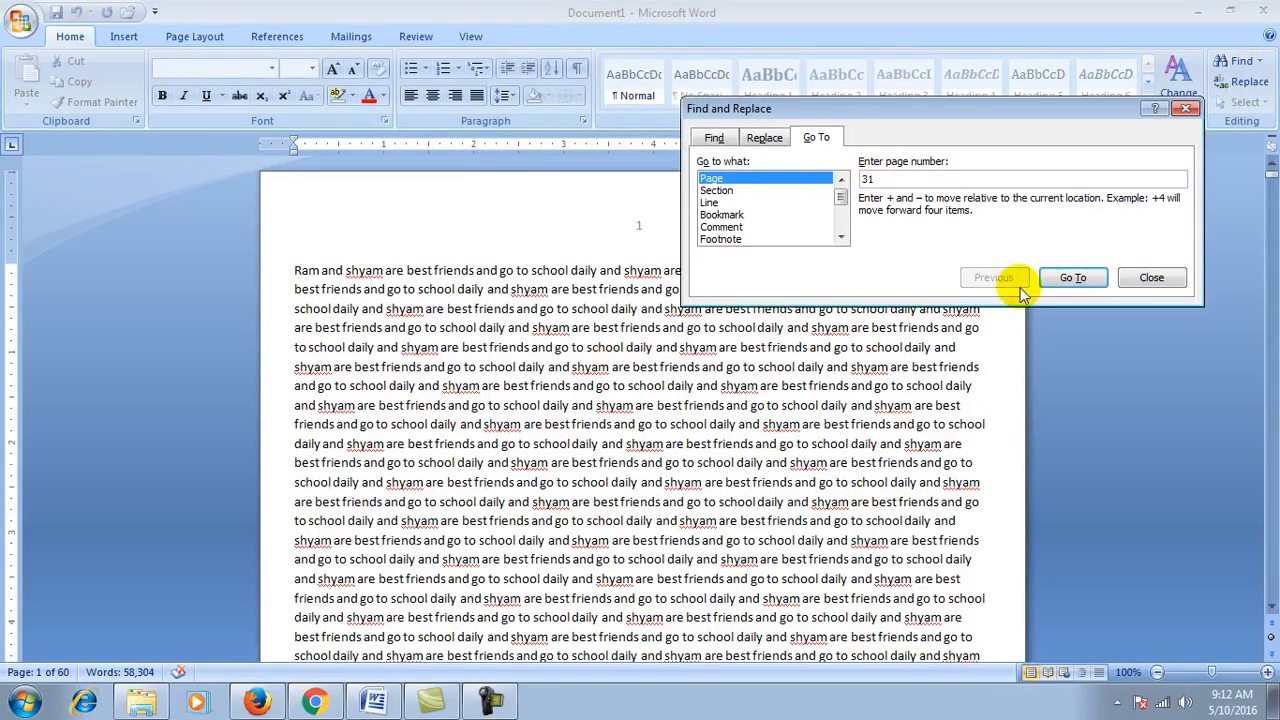
pyautogui.click(1068, 277)
pyautogui.moveTo(826, 111); pyautogui.dragTo(609, 341)
pyautogui.click(1271, 166)
pyautogui.click(1271, 166)
pyautogui.click(741, 407)
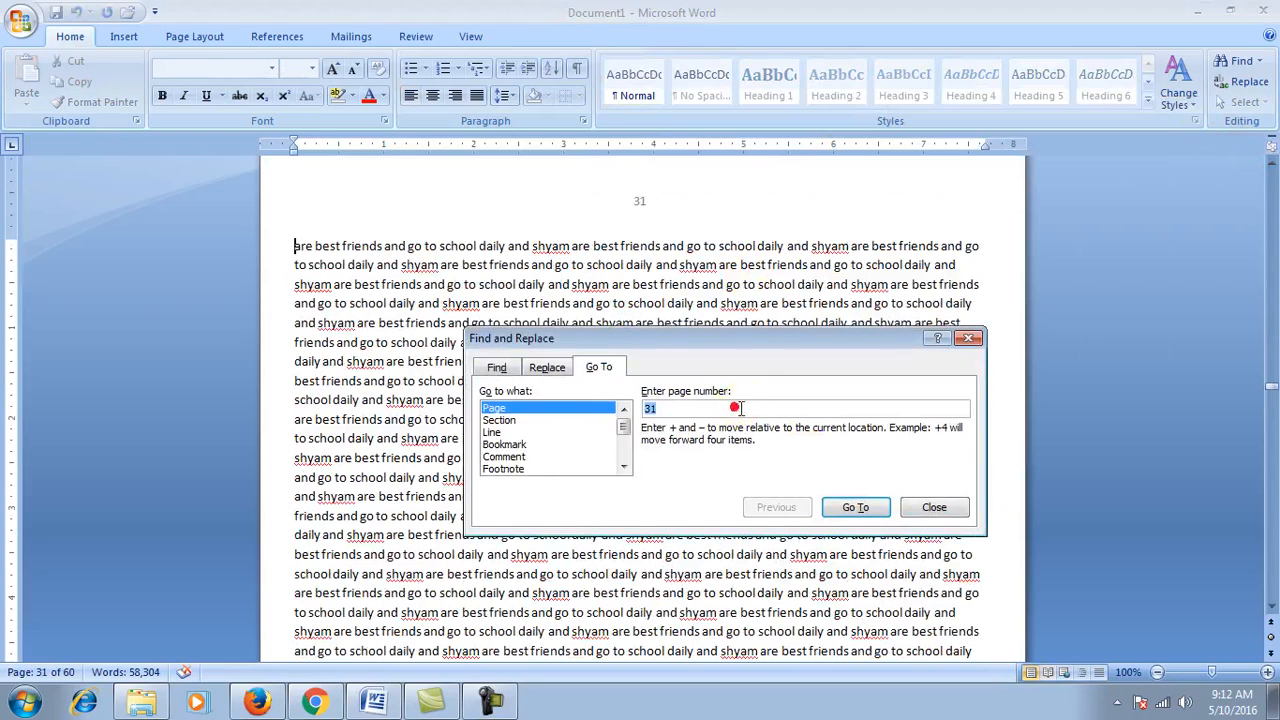
pyautogui.write('52')
pyautogui.click(855, 507)
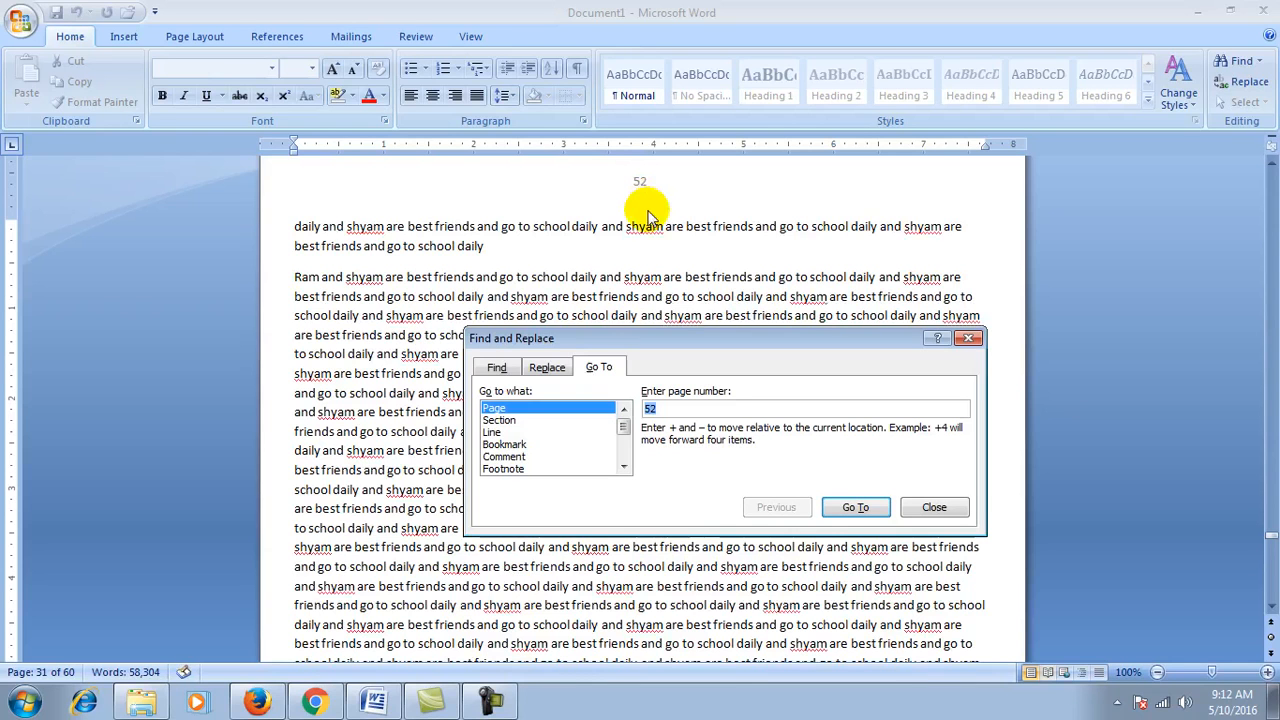
pyautogui.write('19')
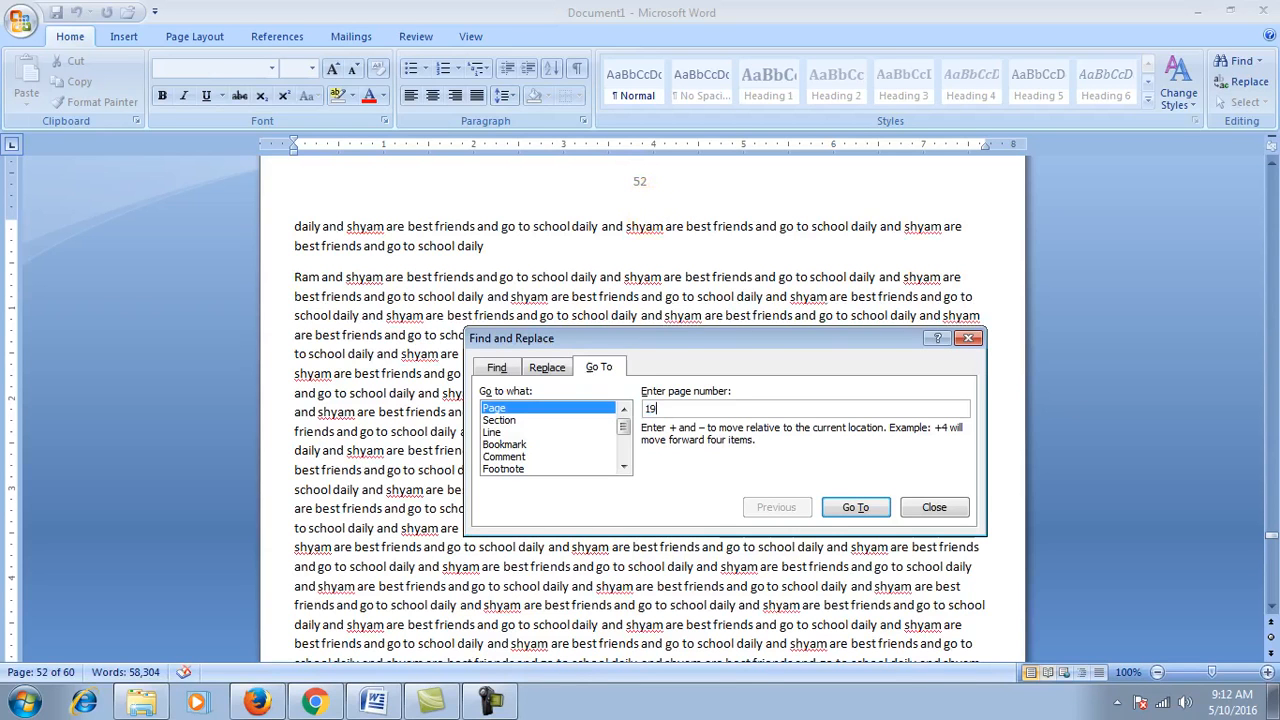
pyautogui.click(855, 507)
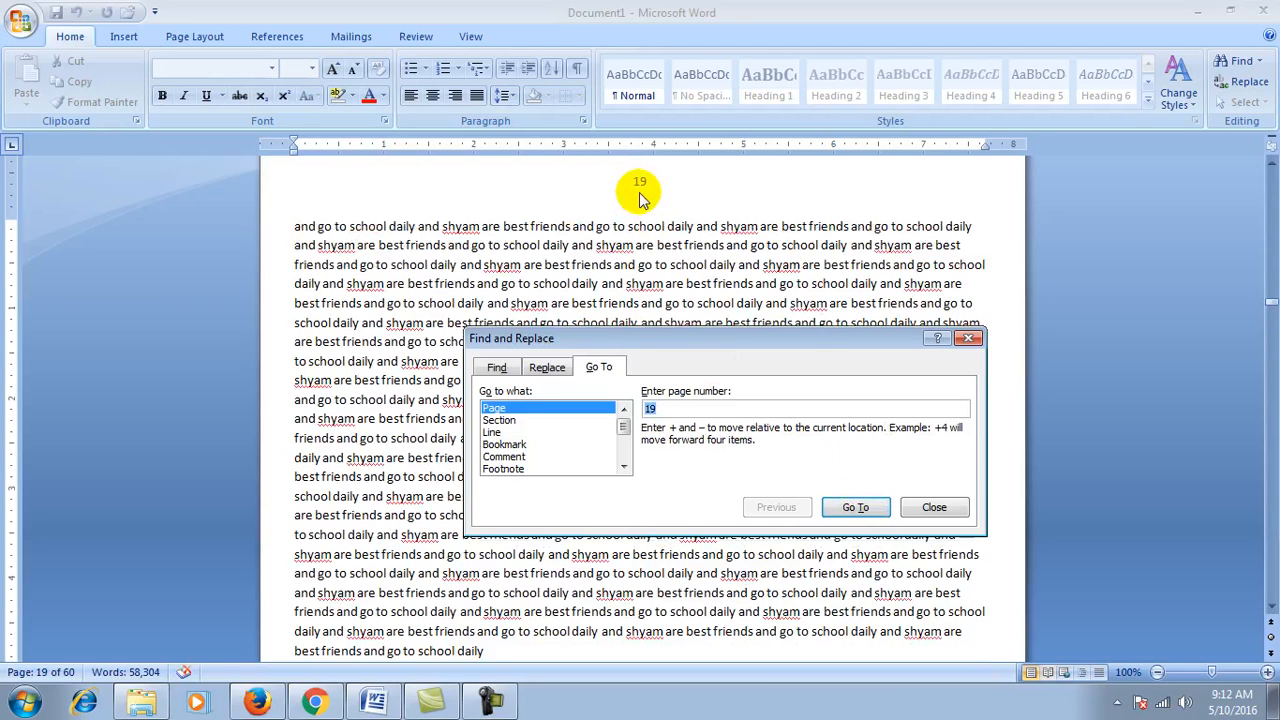
pyautogui.click(921, 507)
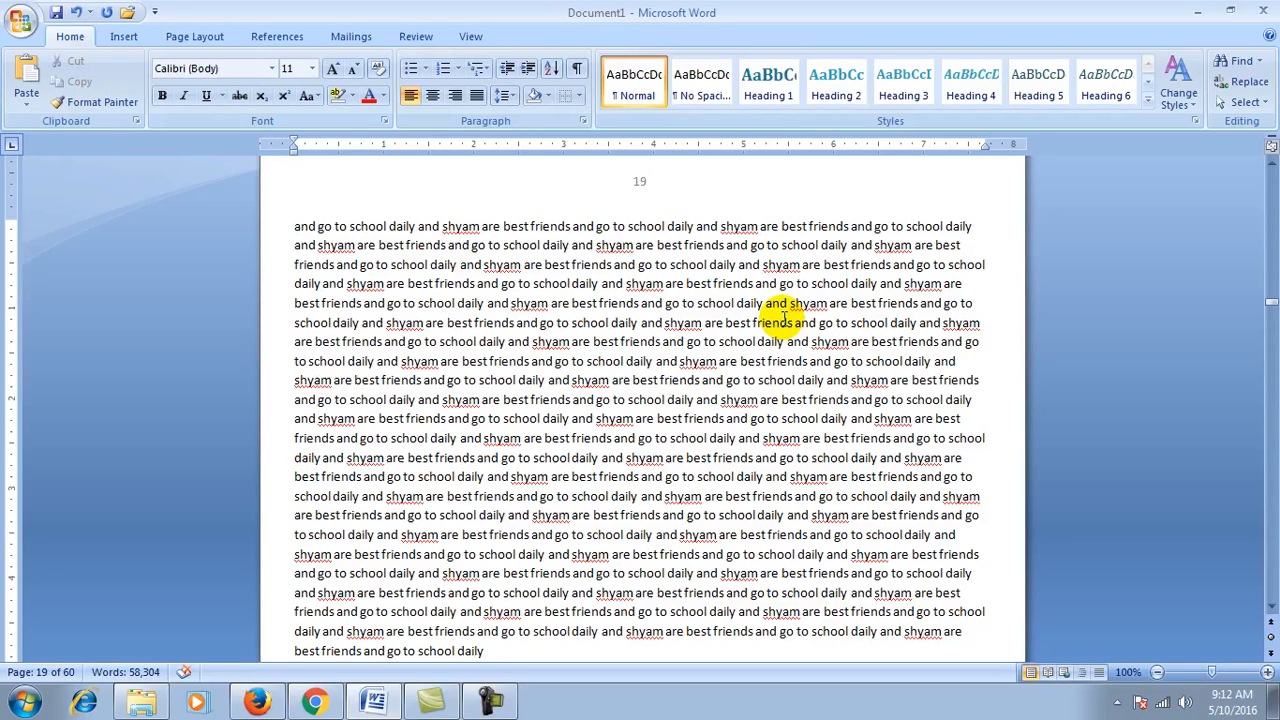
pyautogui.click(1259, 61)
pyautogui.click(1237, 103)
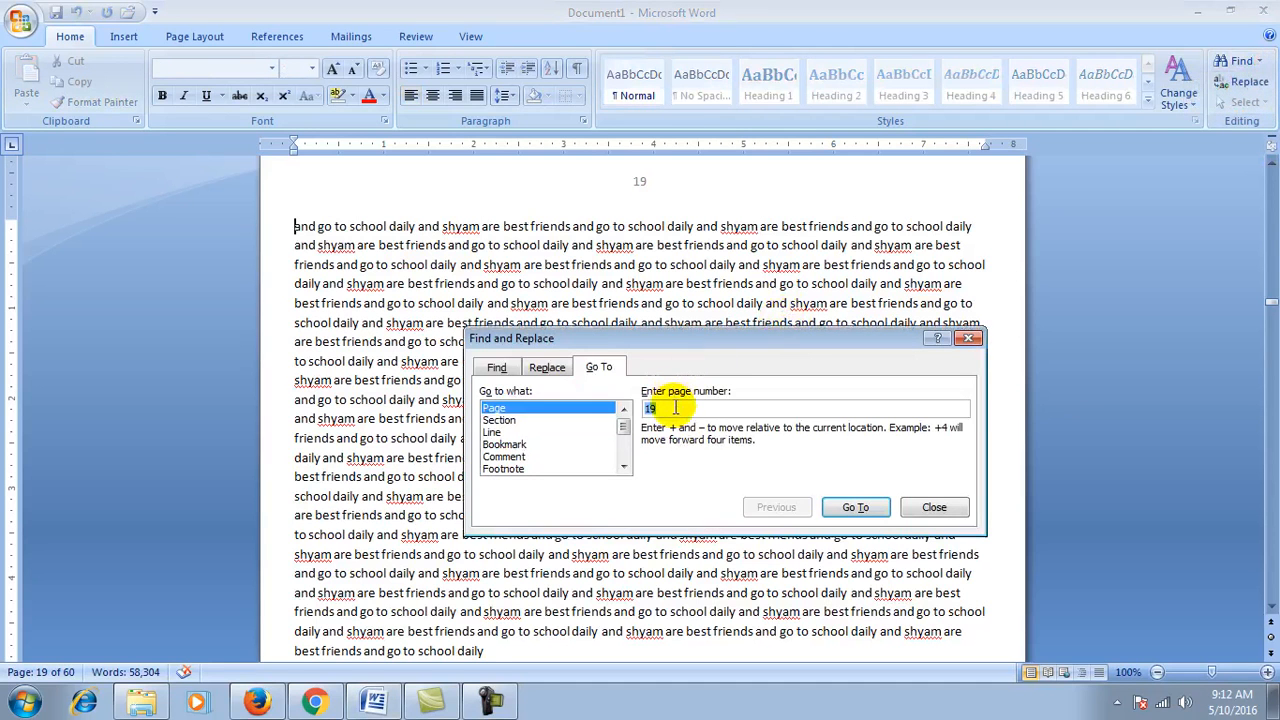
pyautogui.write('1')
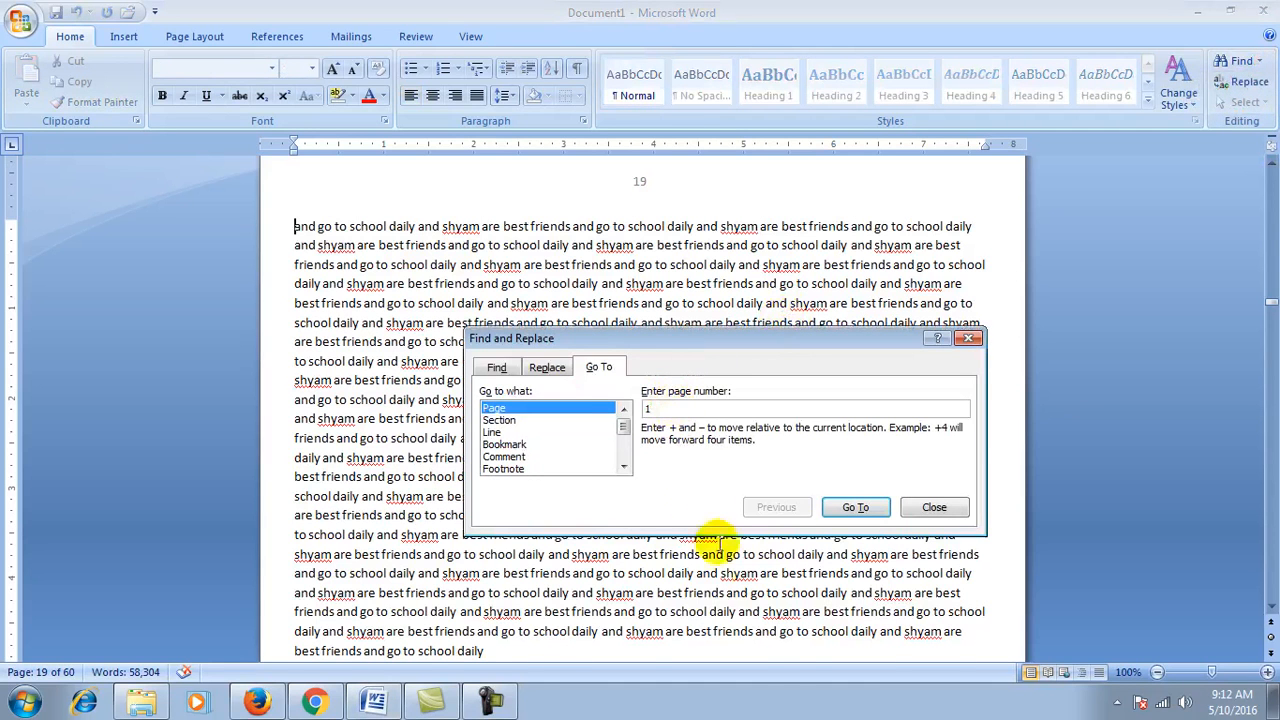
pyautogui.click(855, 507)
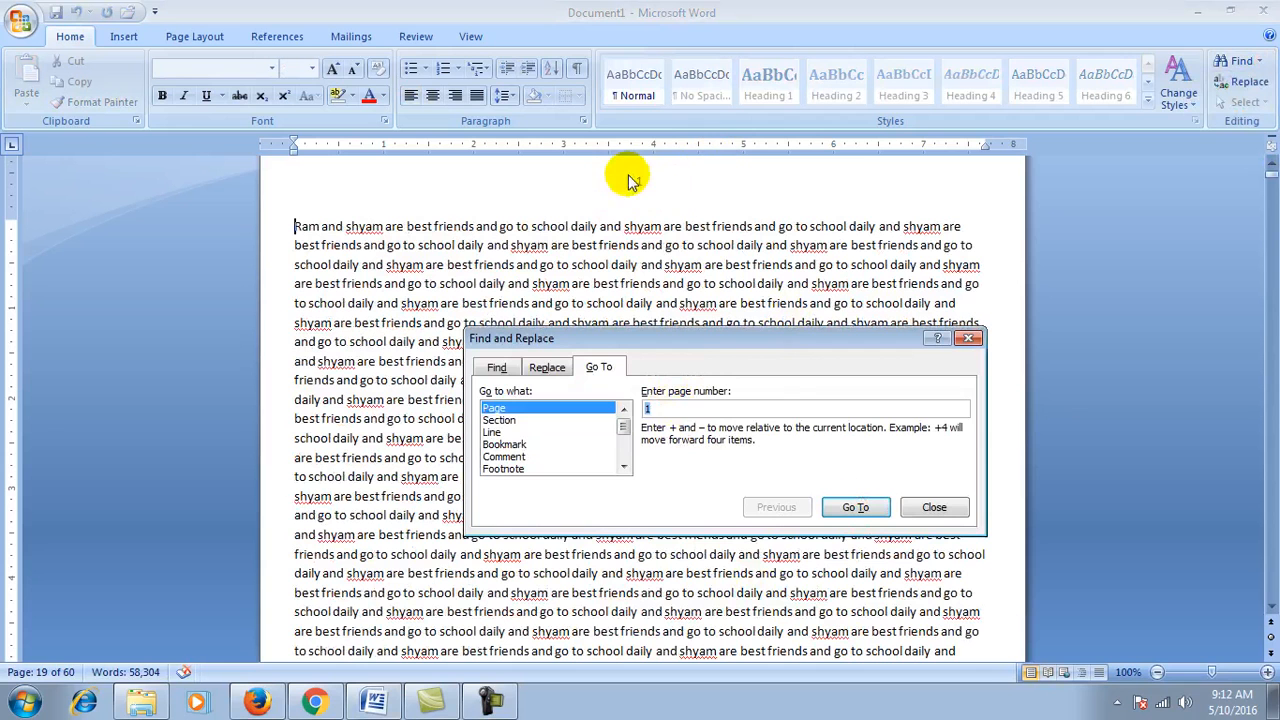
pyautogui.click(934, 507)
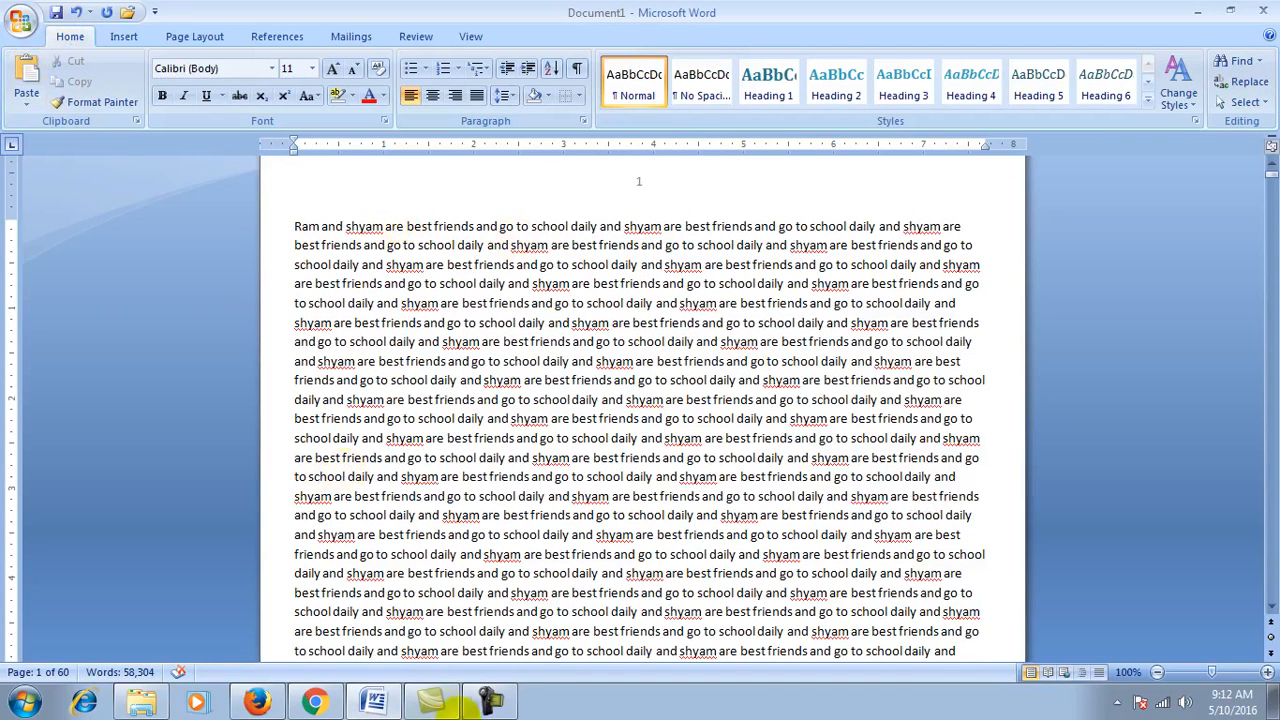
pyautogui.click(490, 700)
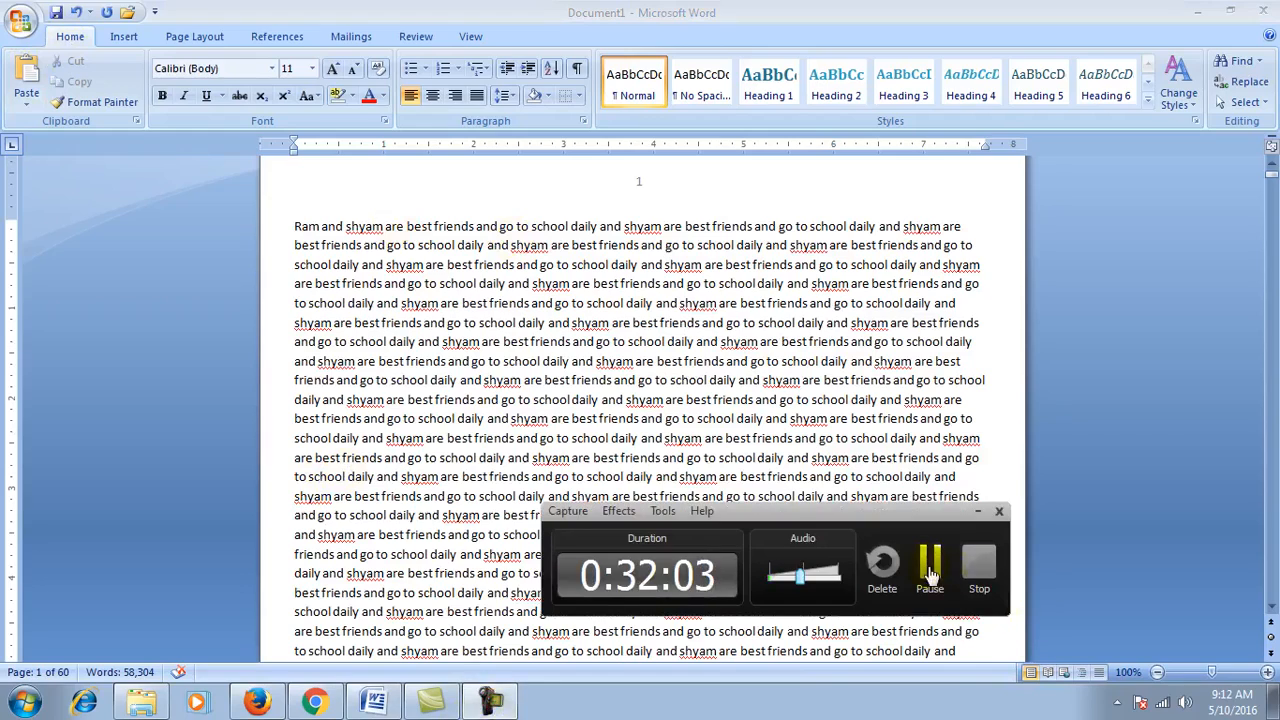